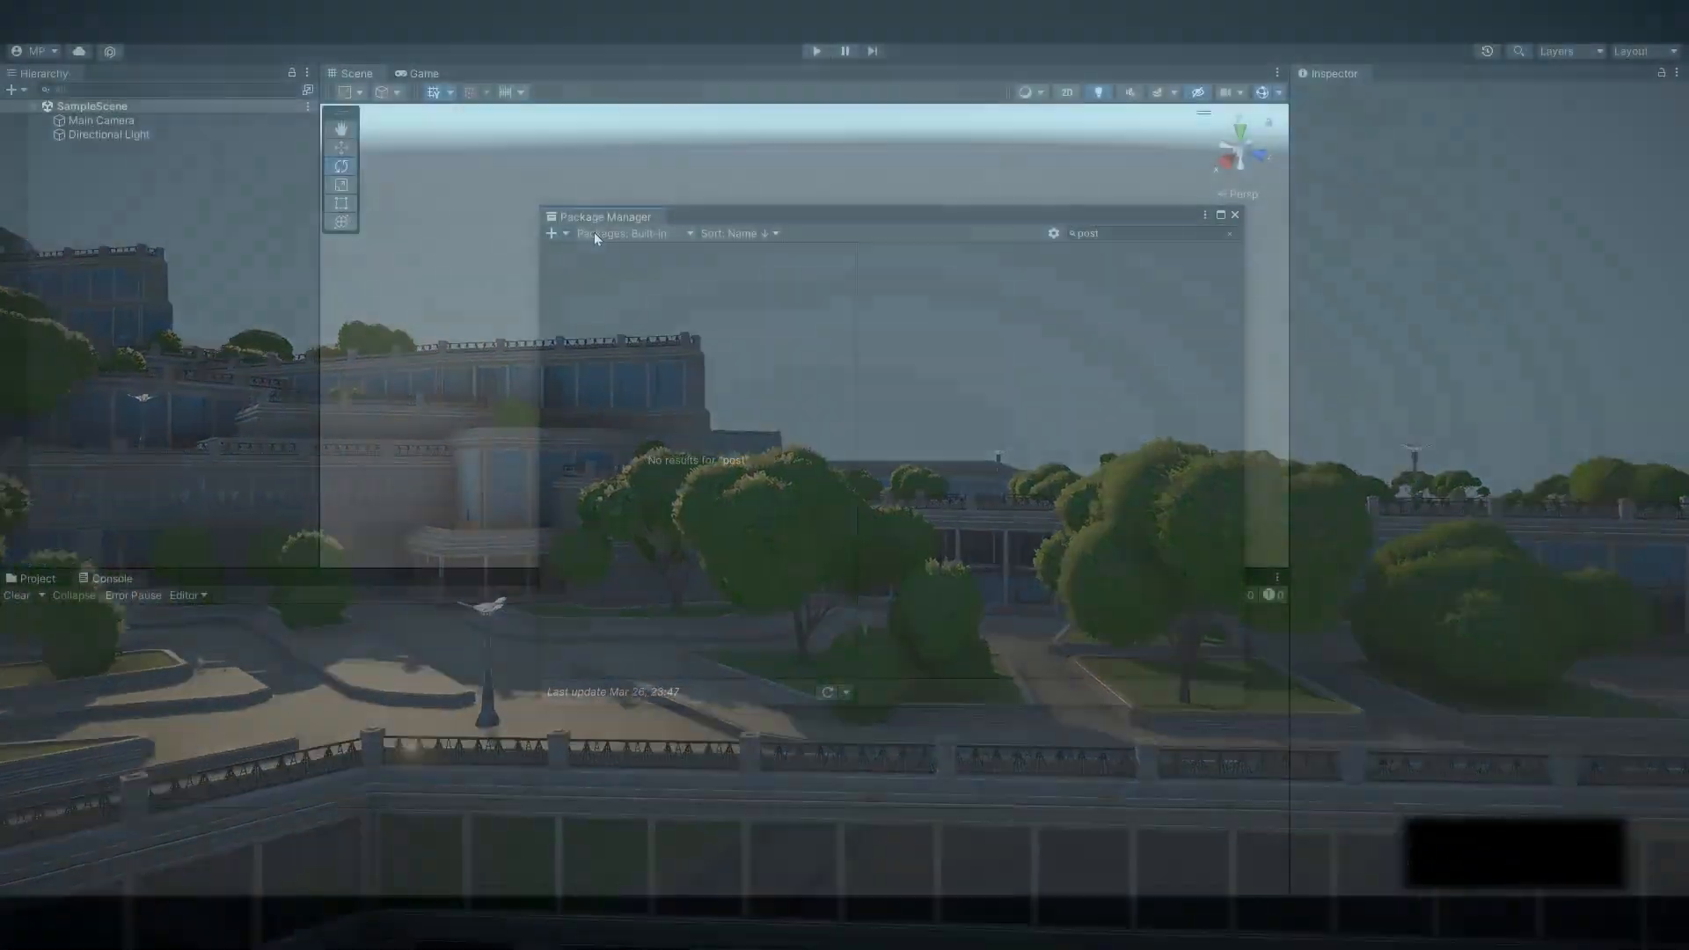
# Find the Post Processing package in the Unity Registry by searching for "Post", install it and close the Package Manager
pyautogui.click(593, 232)
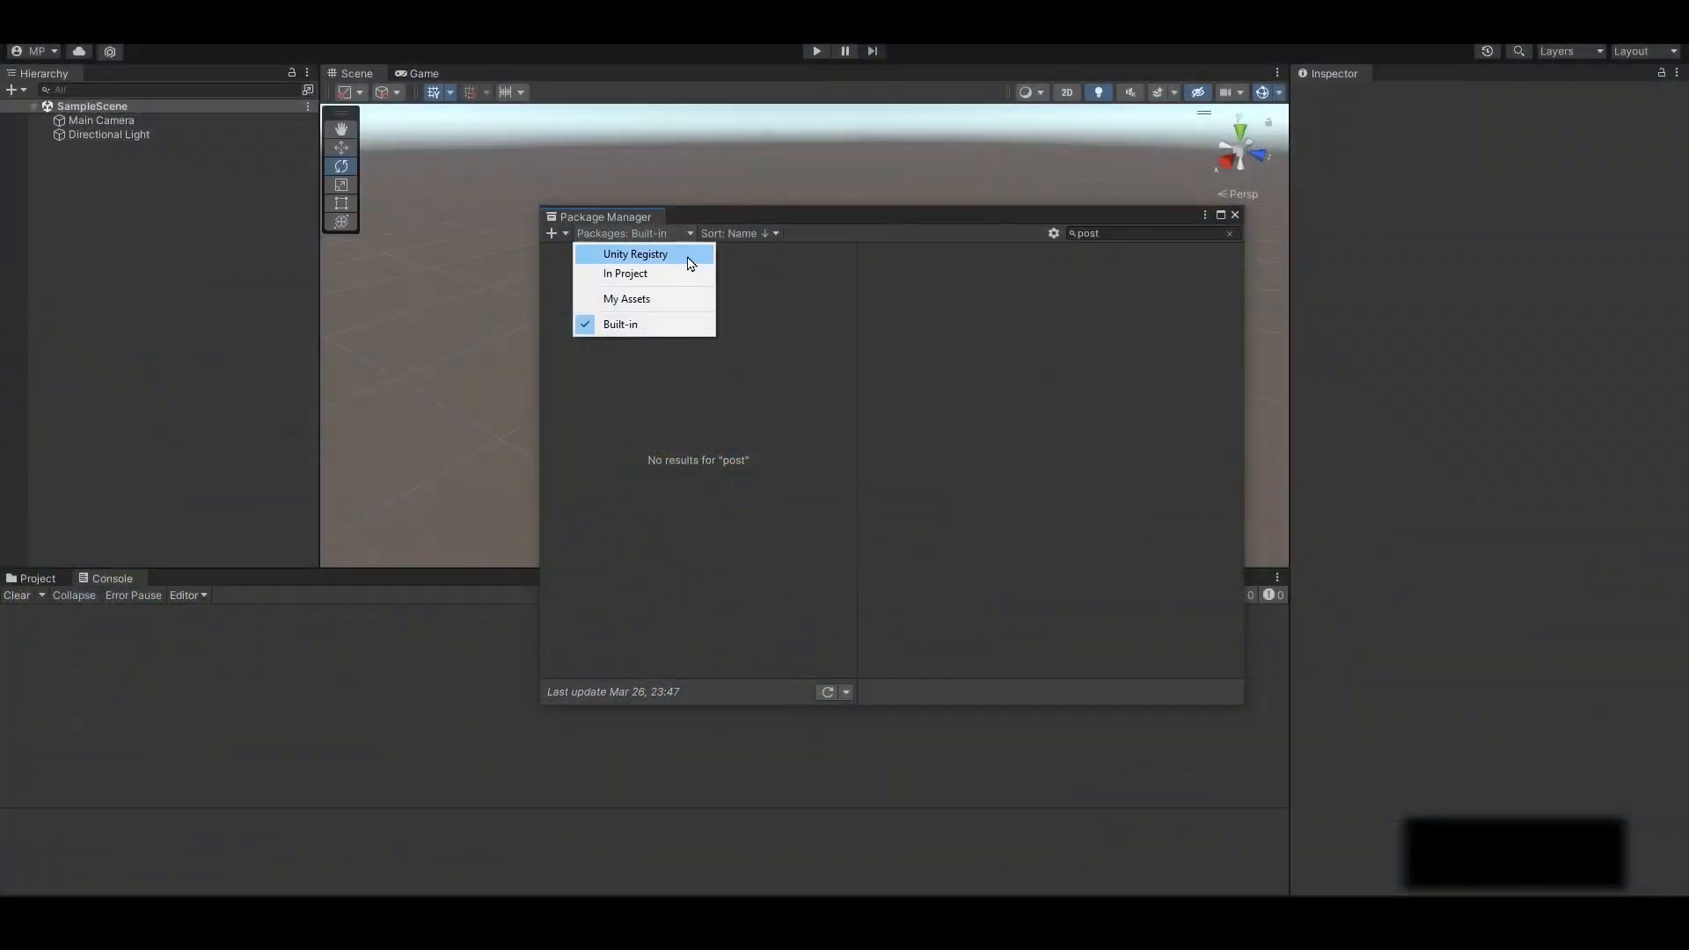
pyautogui.click(688, 261)
pyautogui.click(1104, 232)
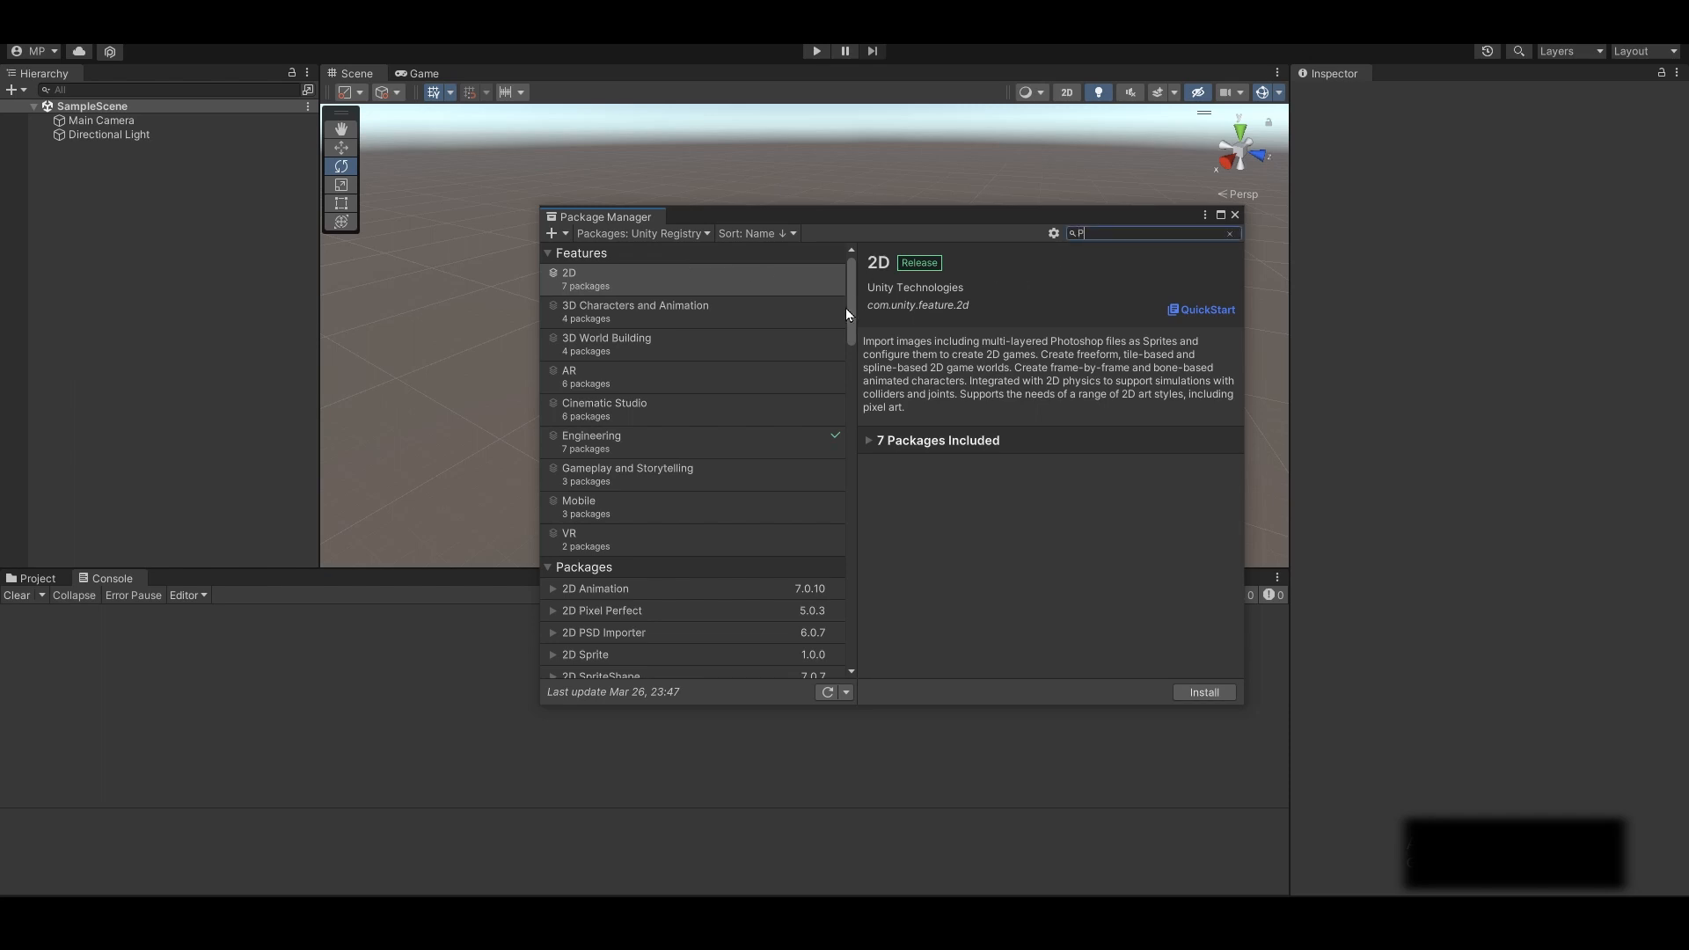
pyautogui.write('Post')
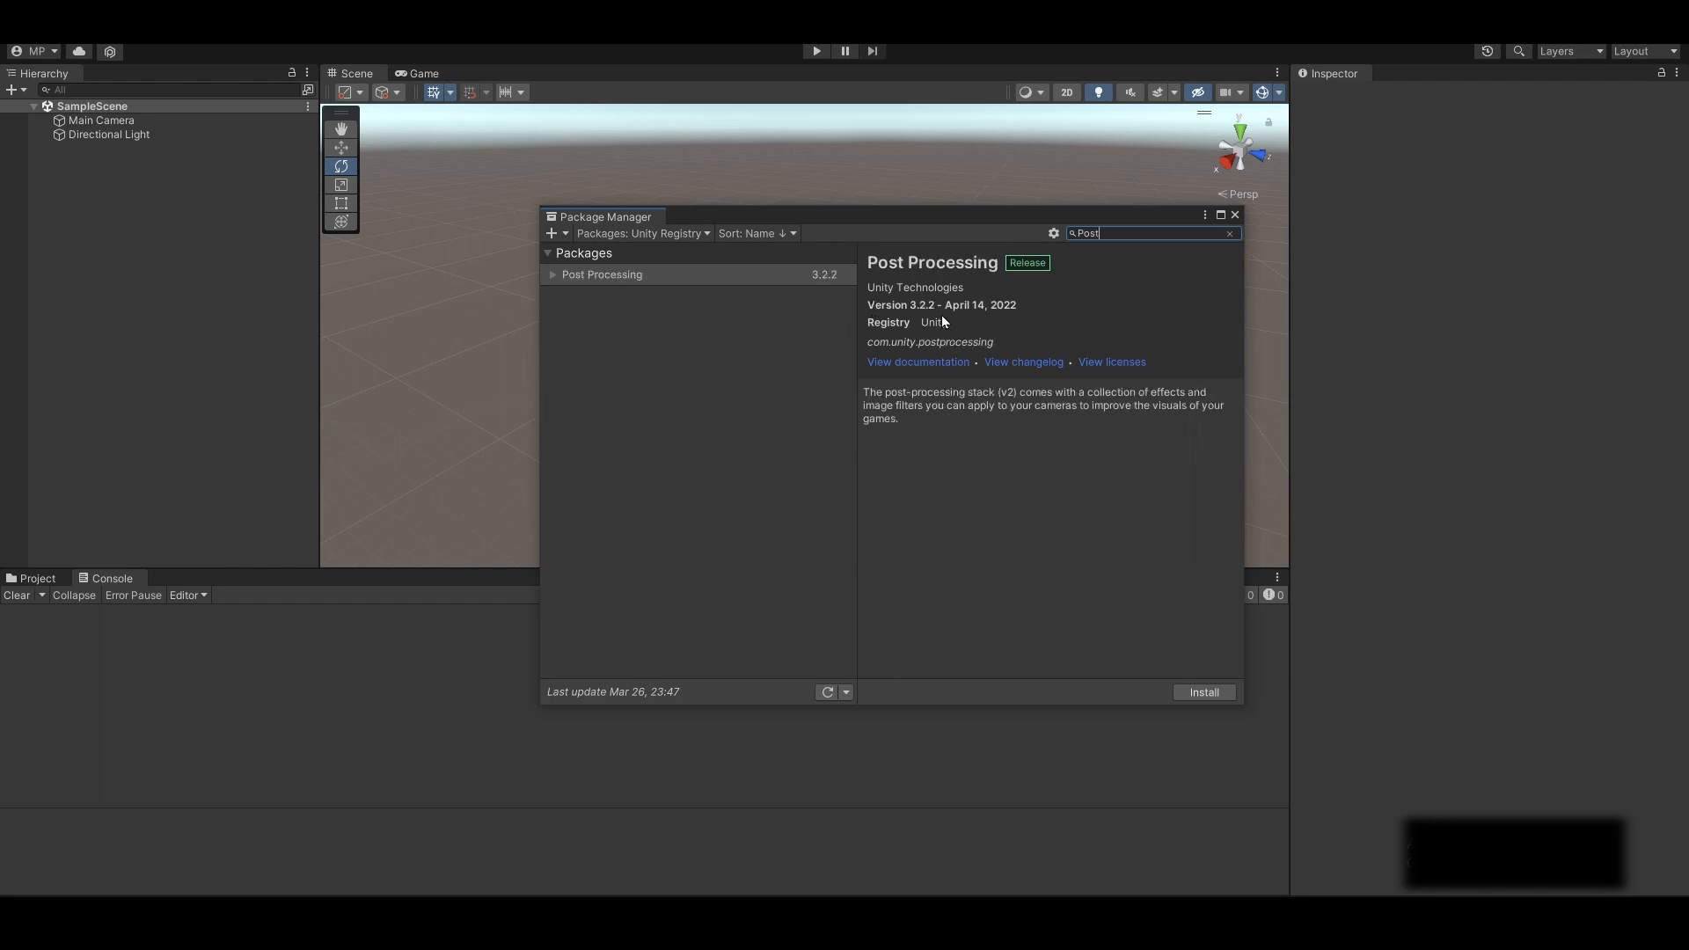
pyautogui.click(1194, 694)
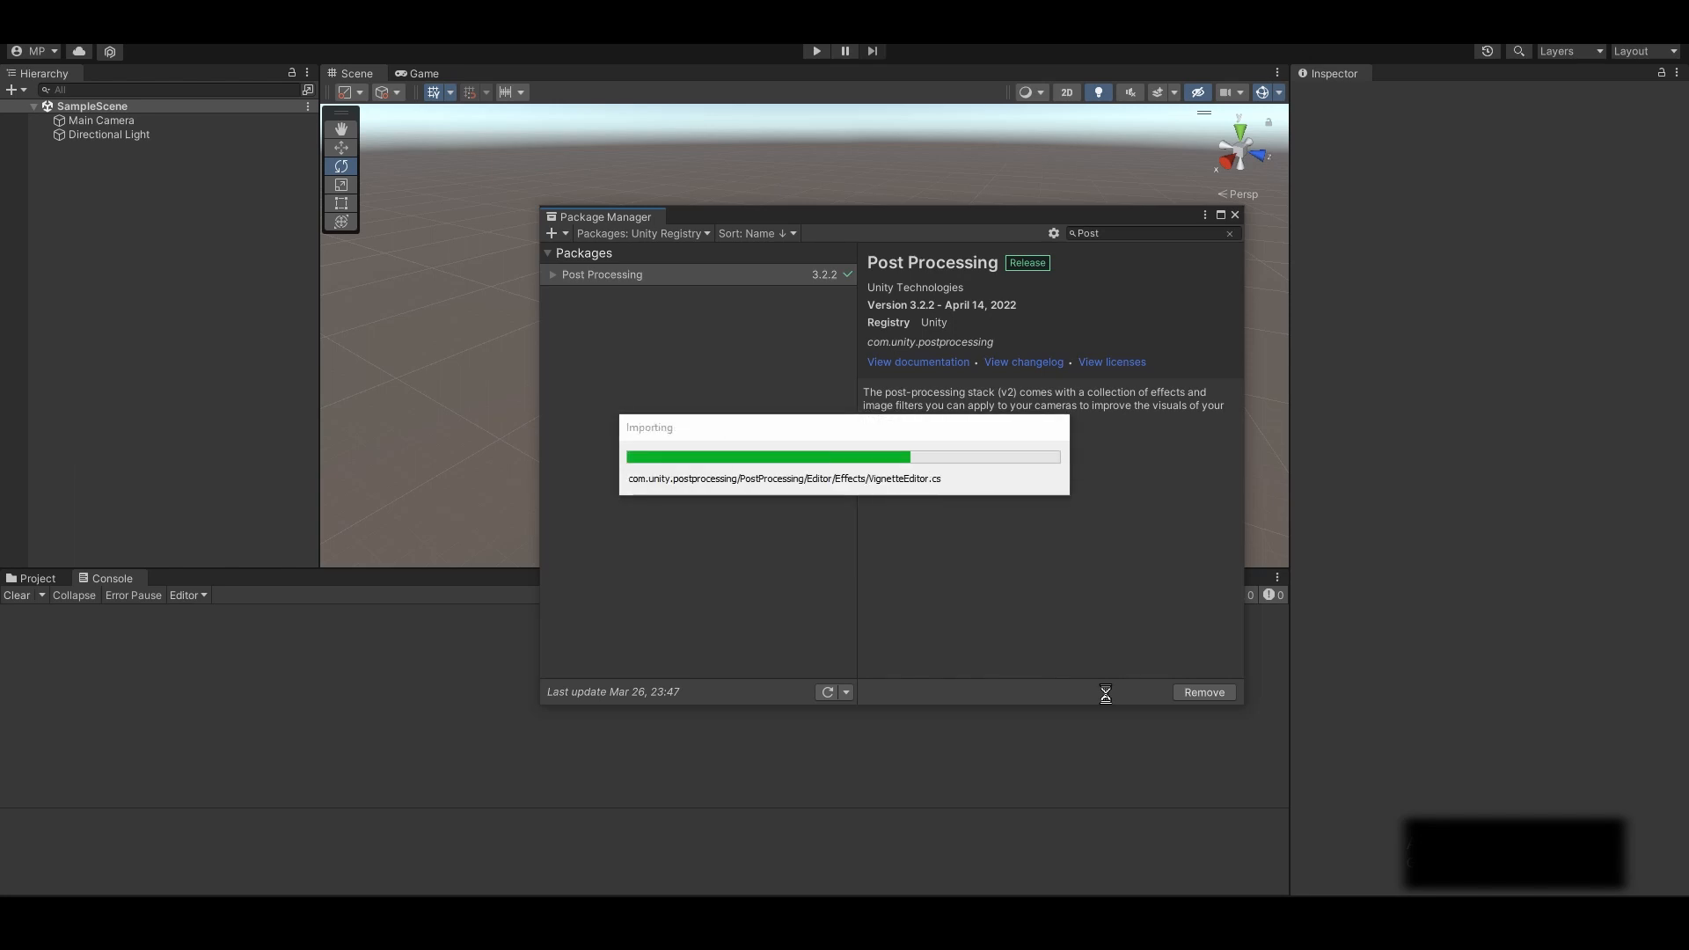
pyautogui.click(1235, 215)
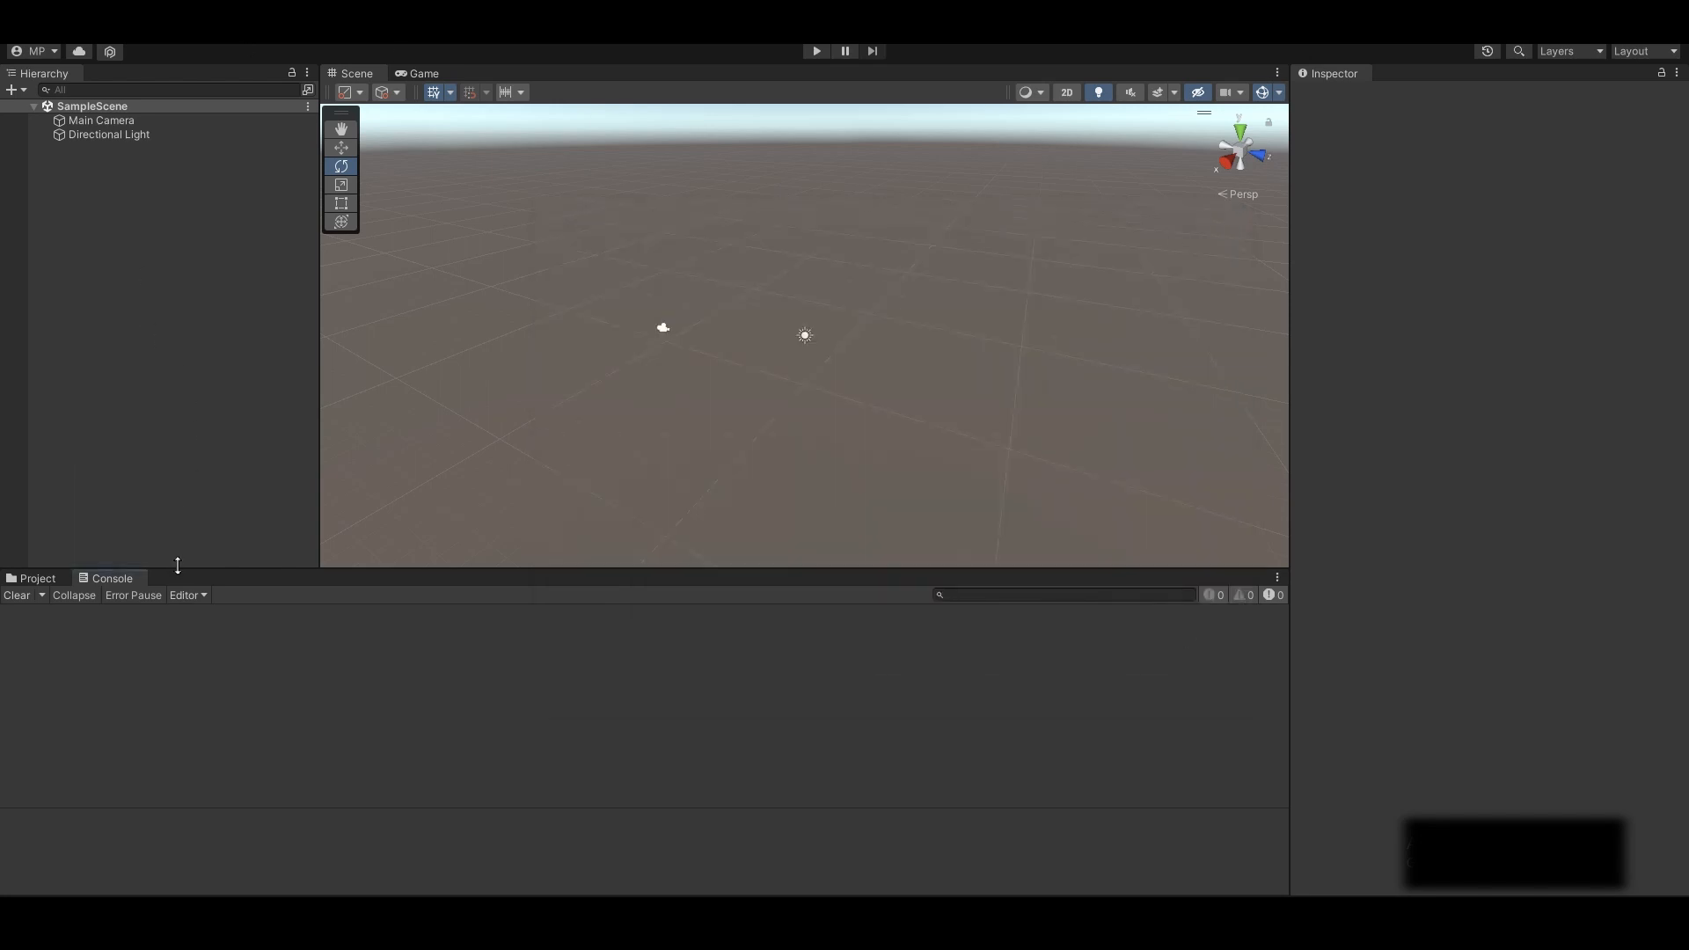
# Show the project files, search My Assets in the Package Manager for "sci-fi city" and download Sci FI City Constructor
pyautogui.moveTo(178, 566); pyautogui.dragTo(180, 544)
pyautogui.click(48, 557)
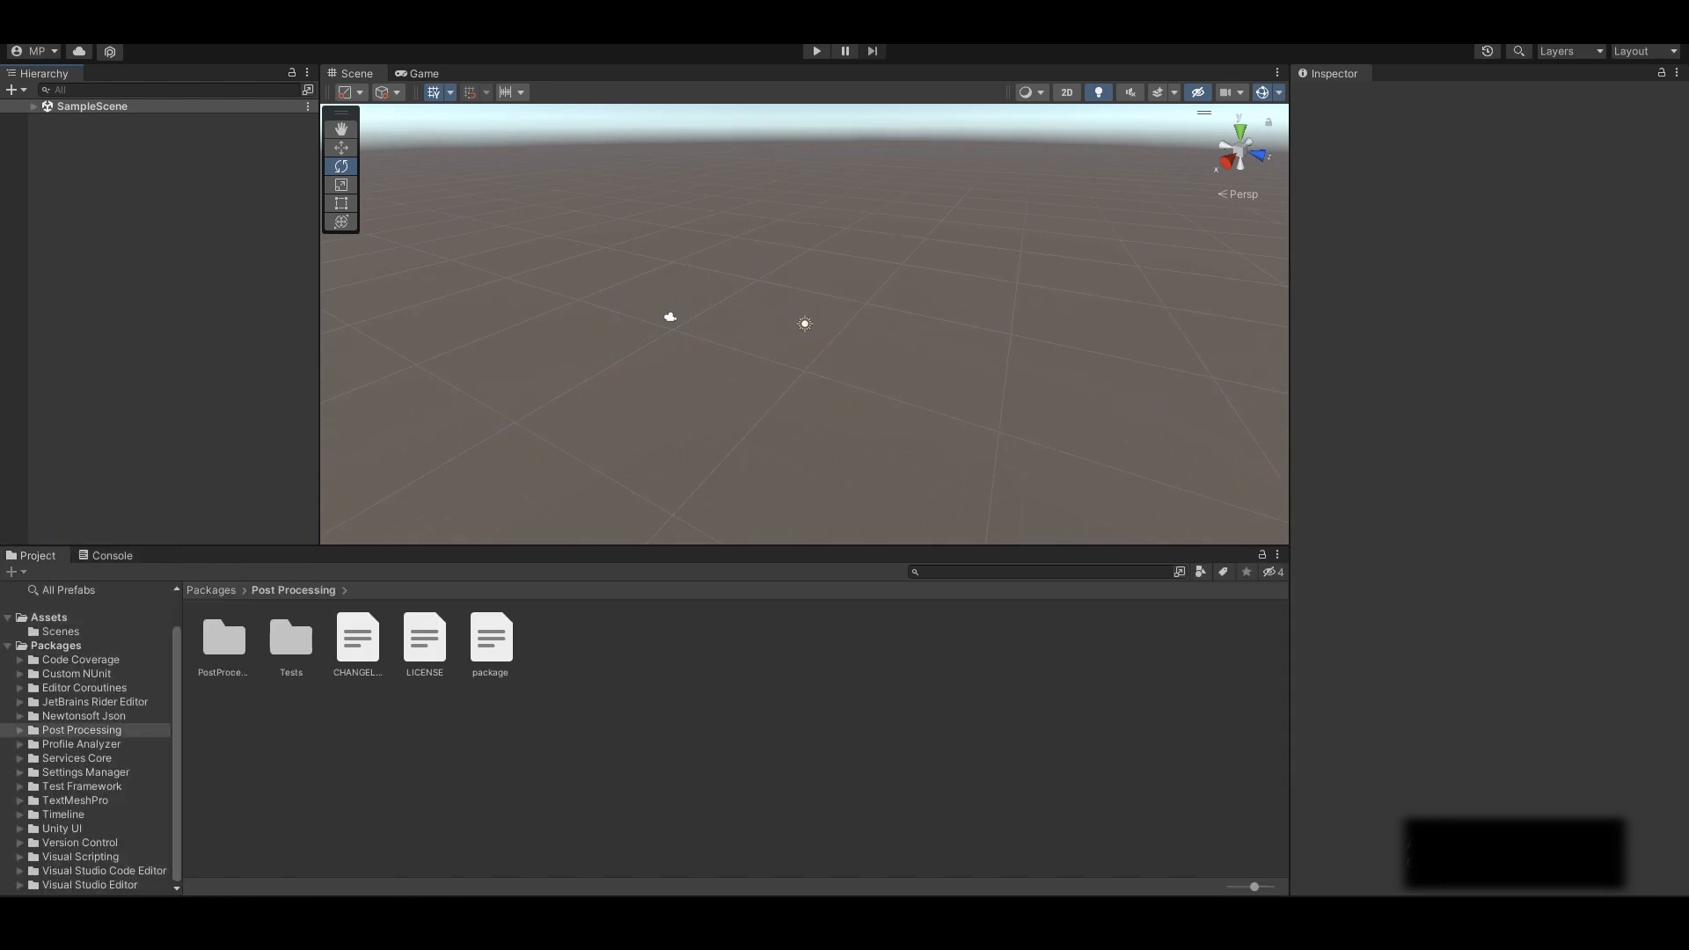
pyautogui.click(275, 42)
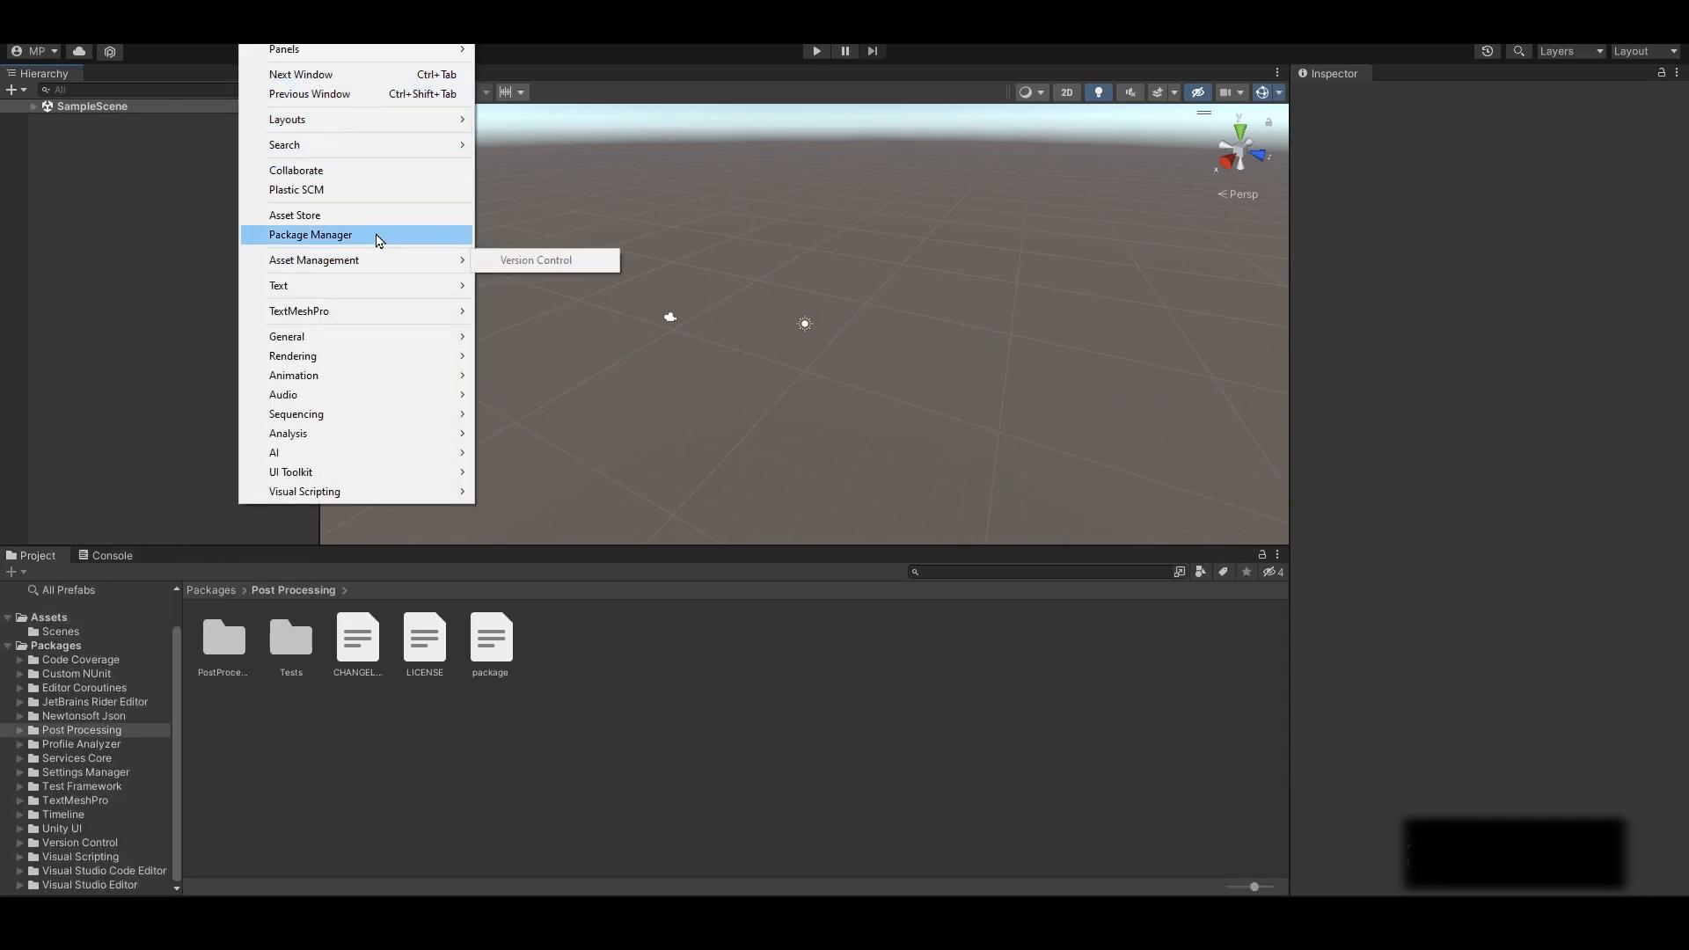
pyautogui.click(378, 236)
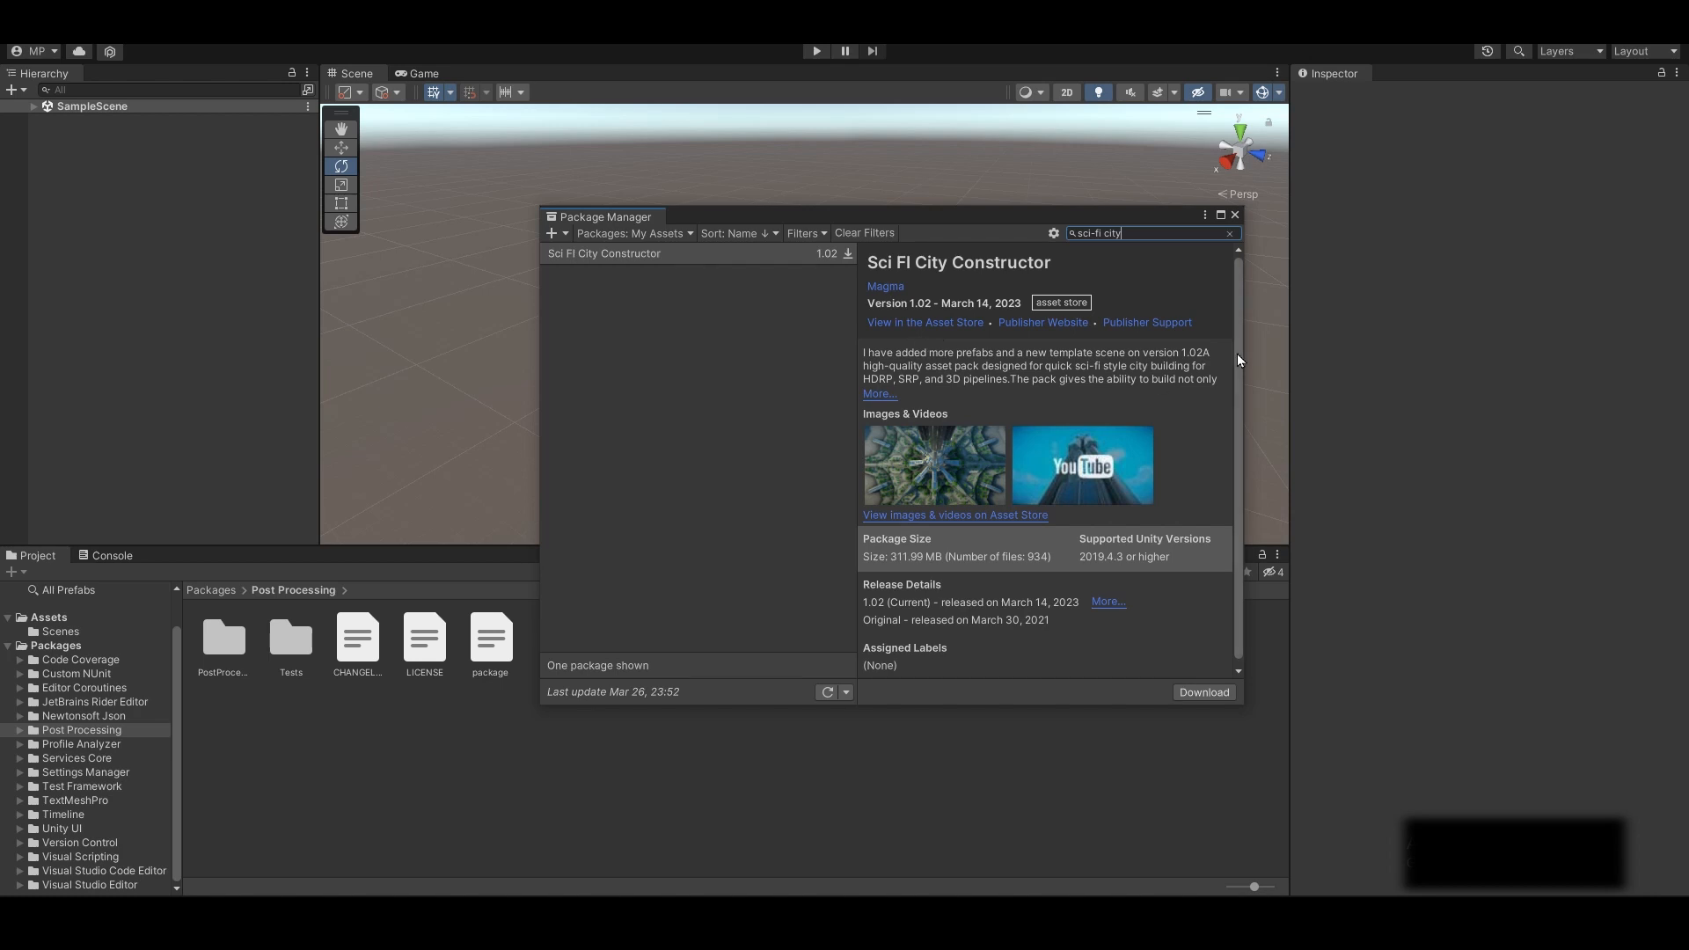
pyautogui.scroll(-1, 1237, 405)
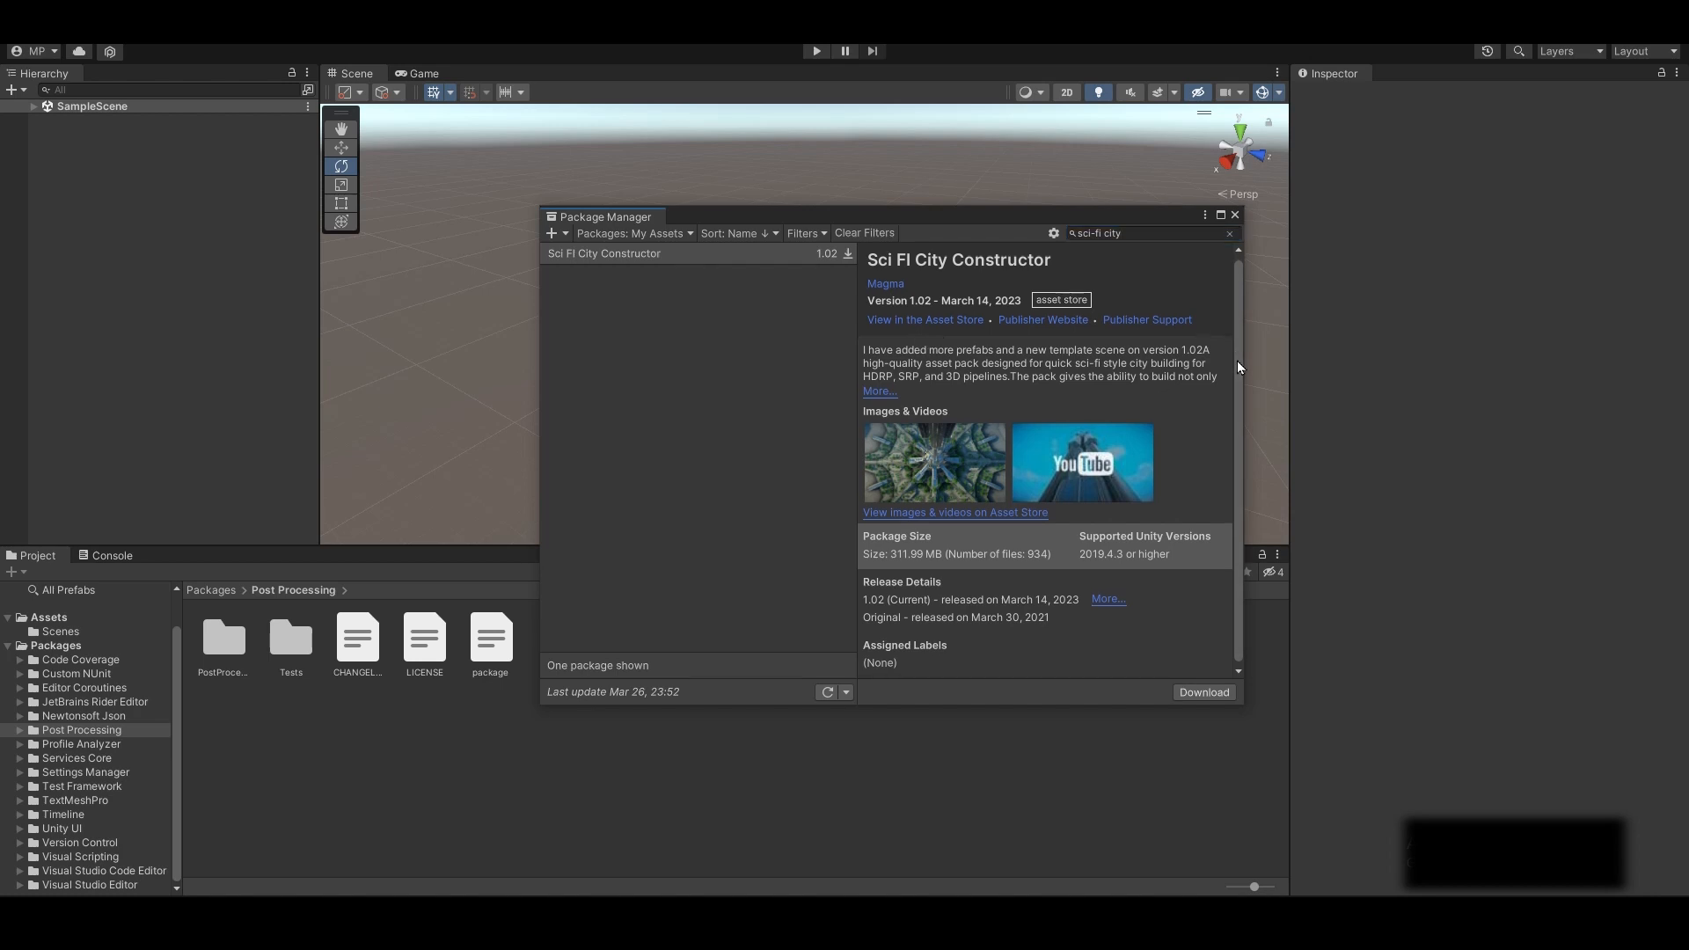
pyautogui.click(1193, 697)
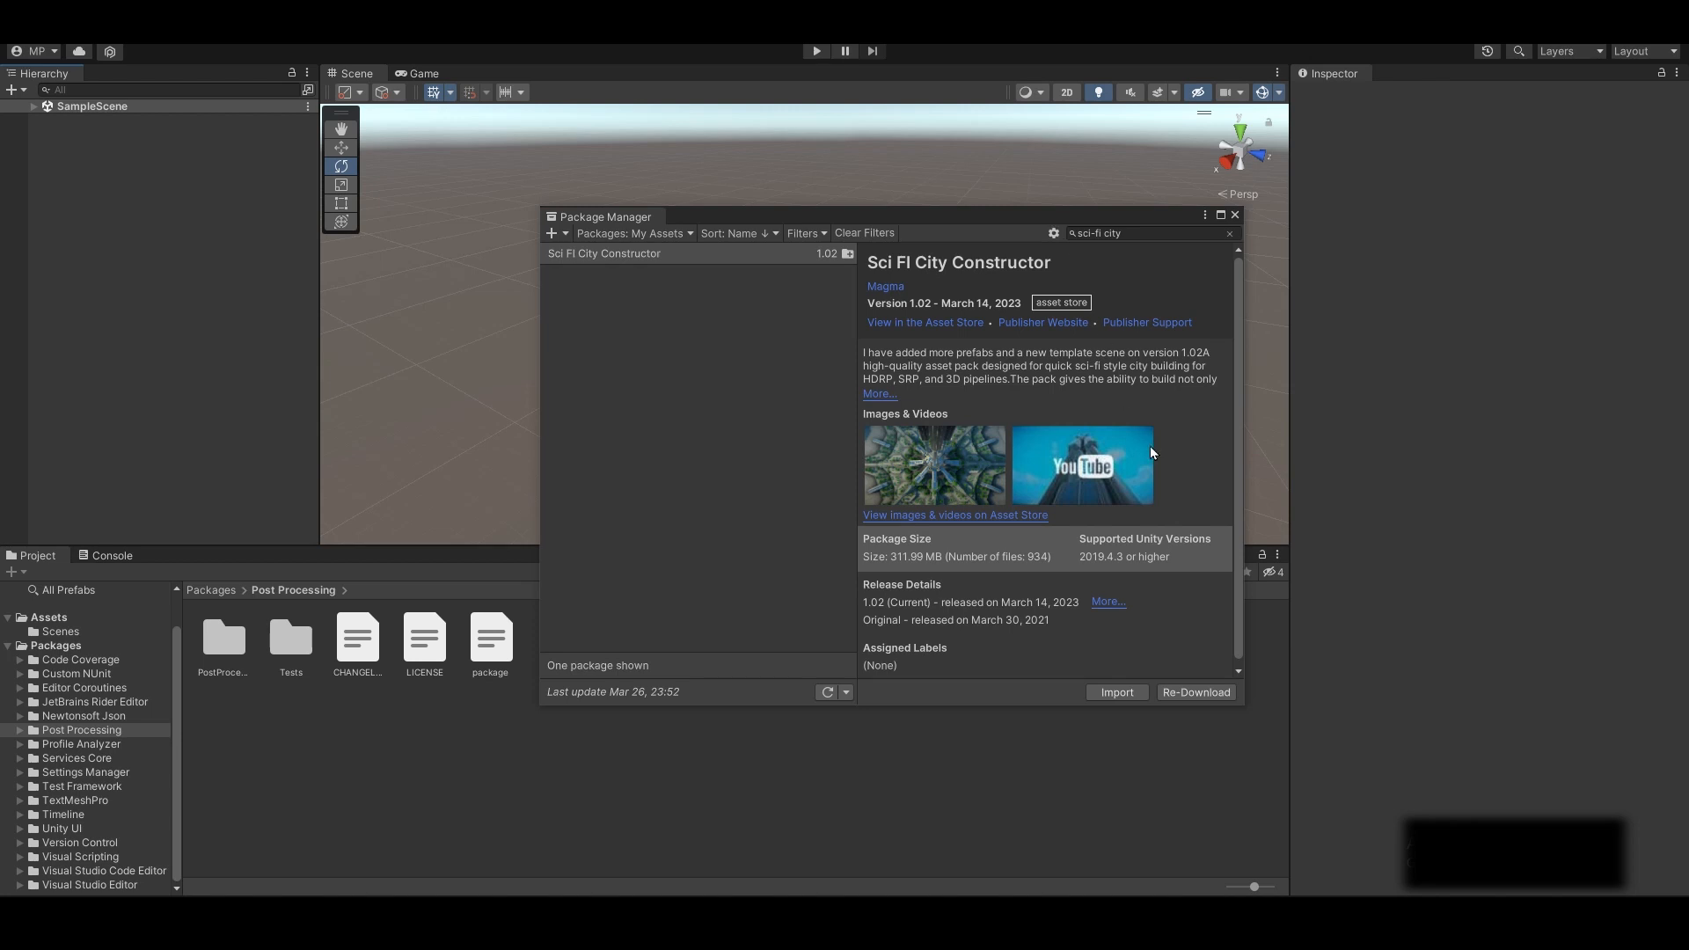
# Import the complete Sci FI City Constructor package into the project and close the Package Manager
pyautogui.click(1117, 693)
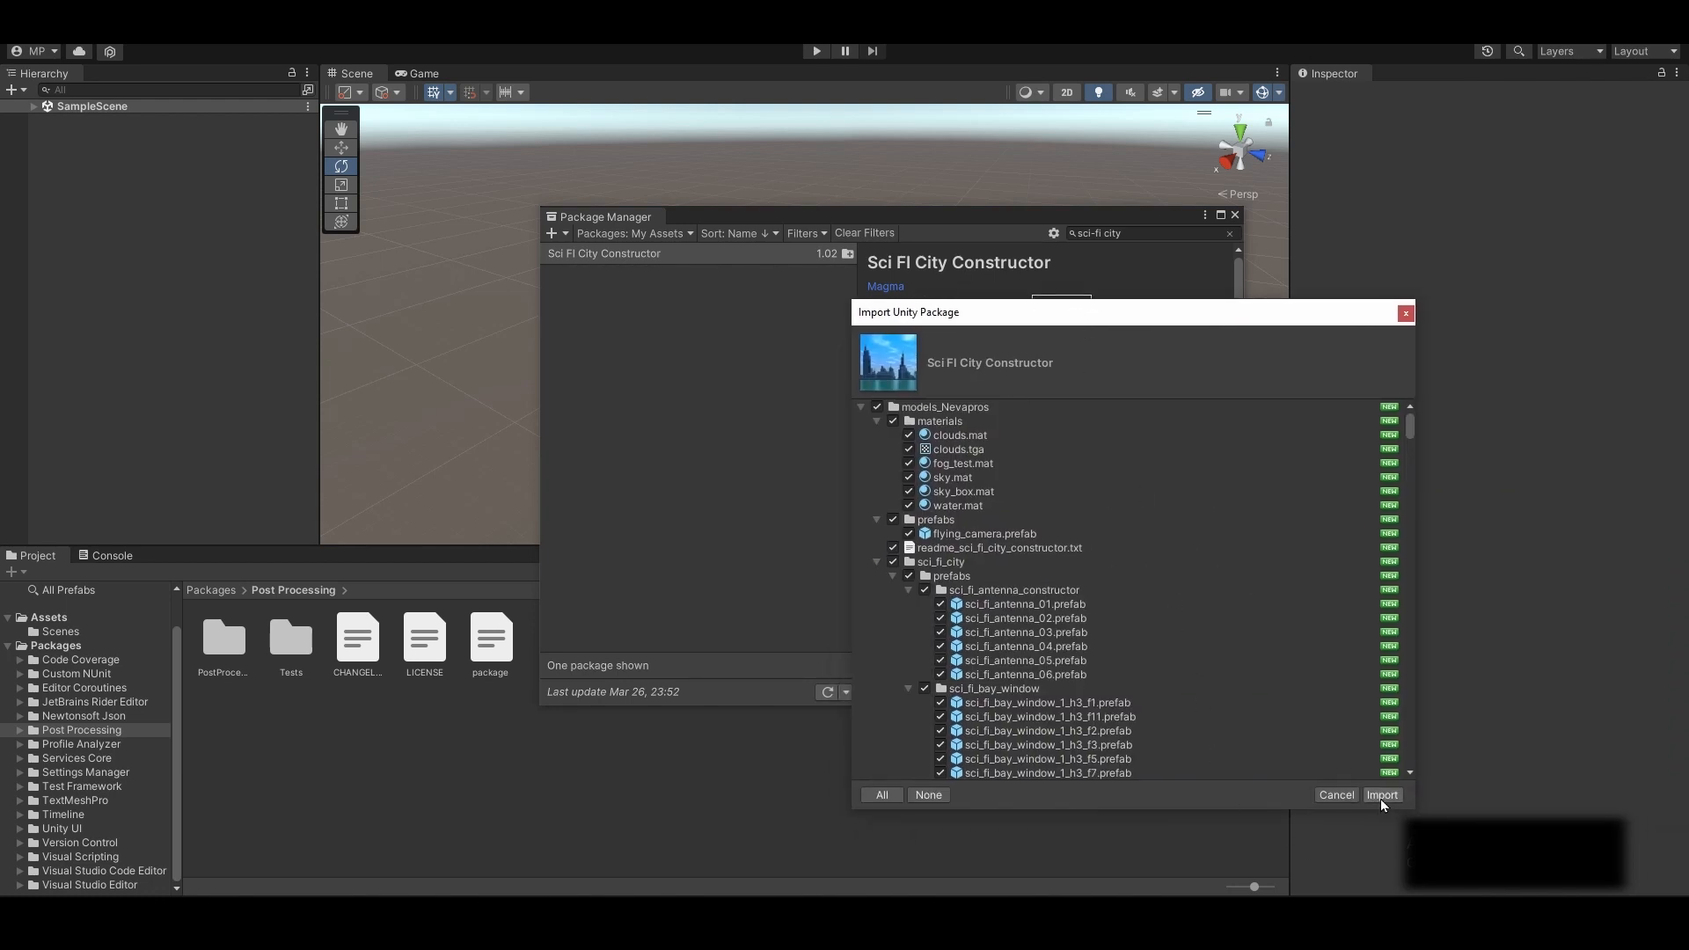
pyautogui.click(877, 421)
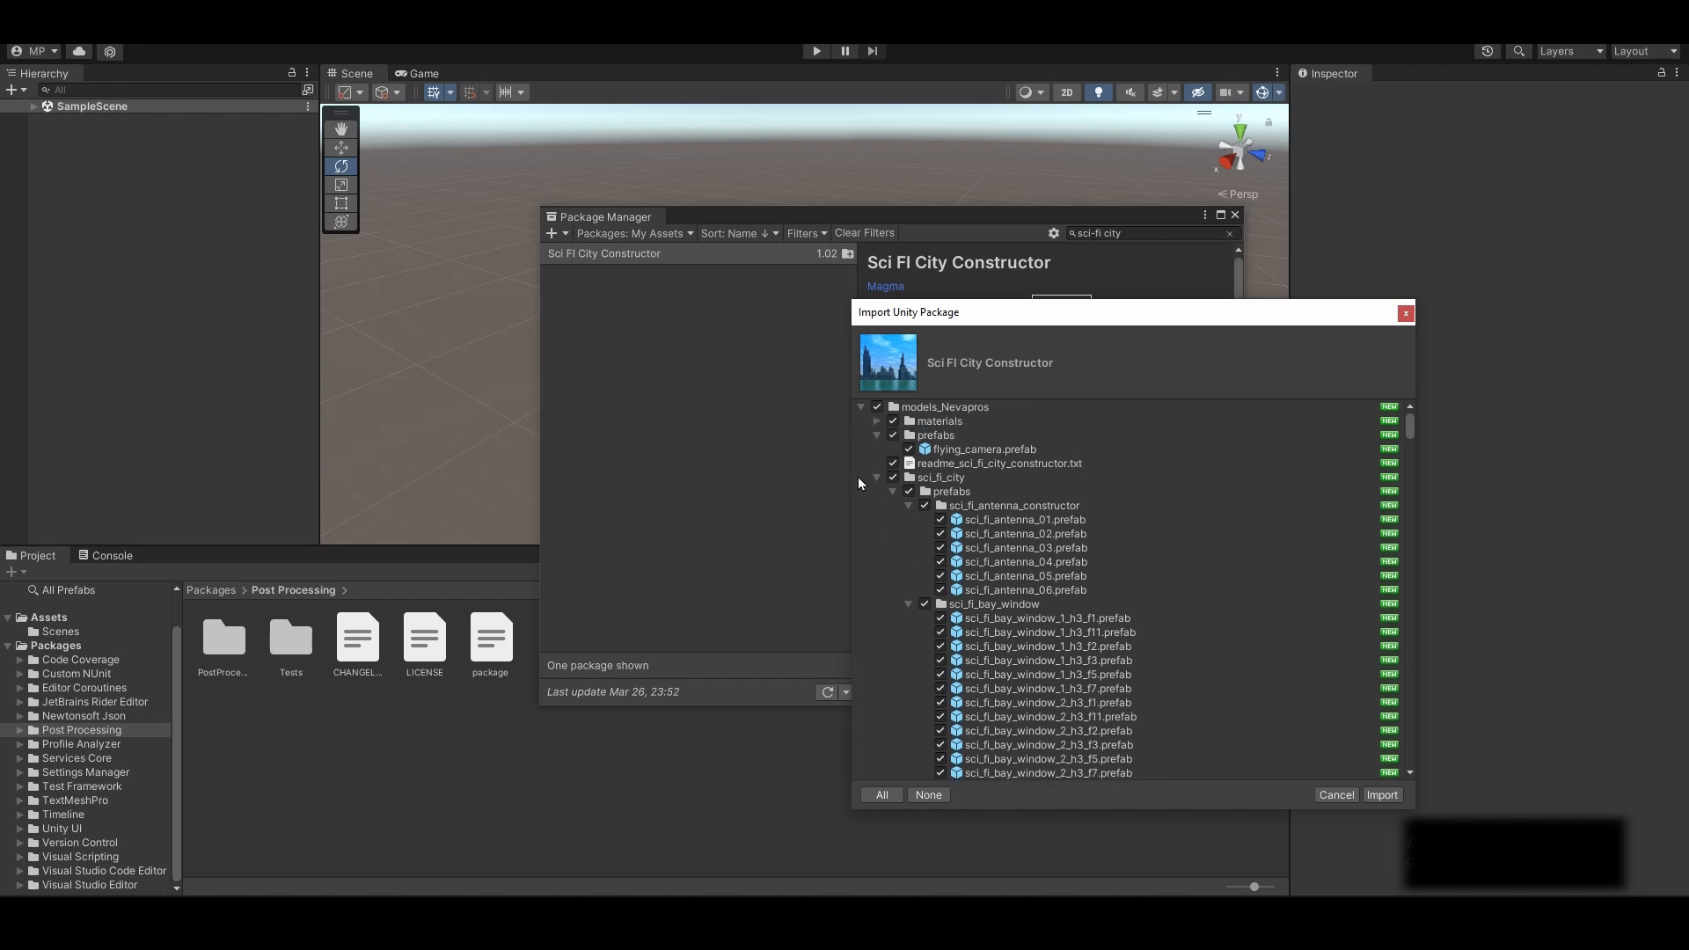
pyautogui.click(1382, 794)
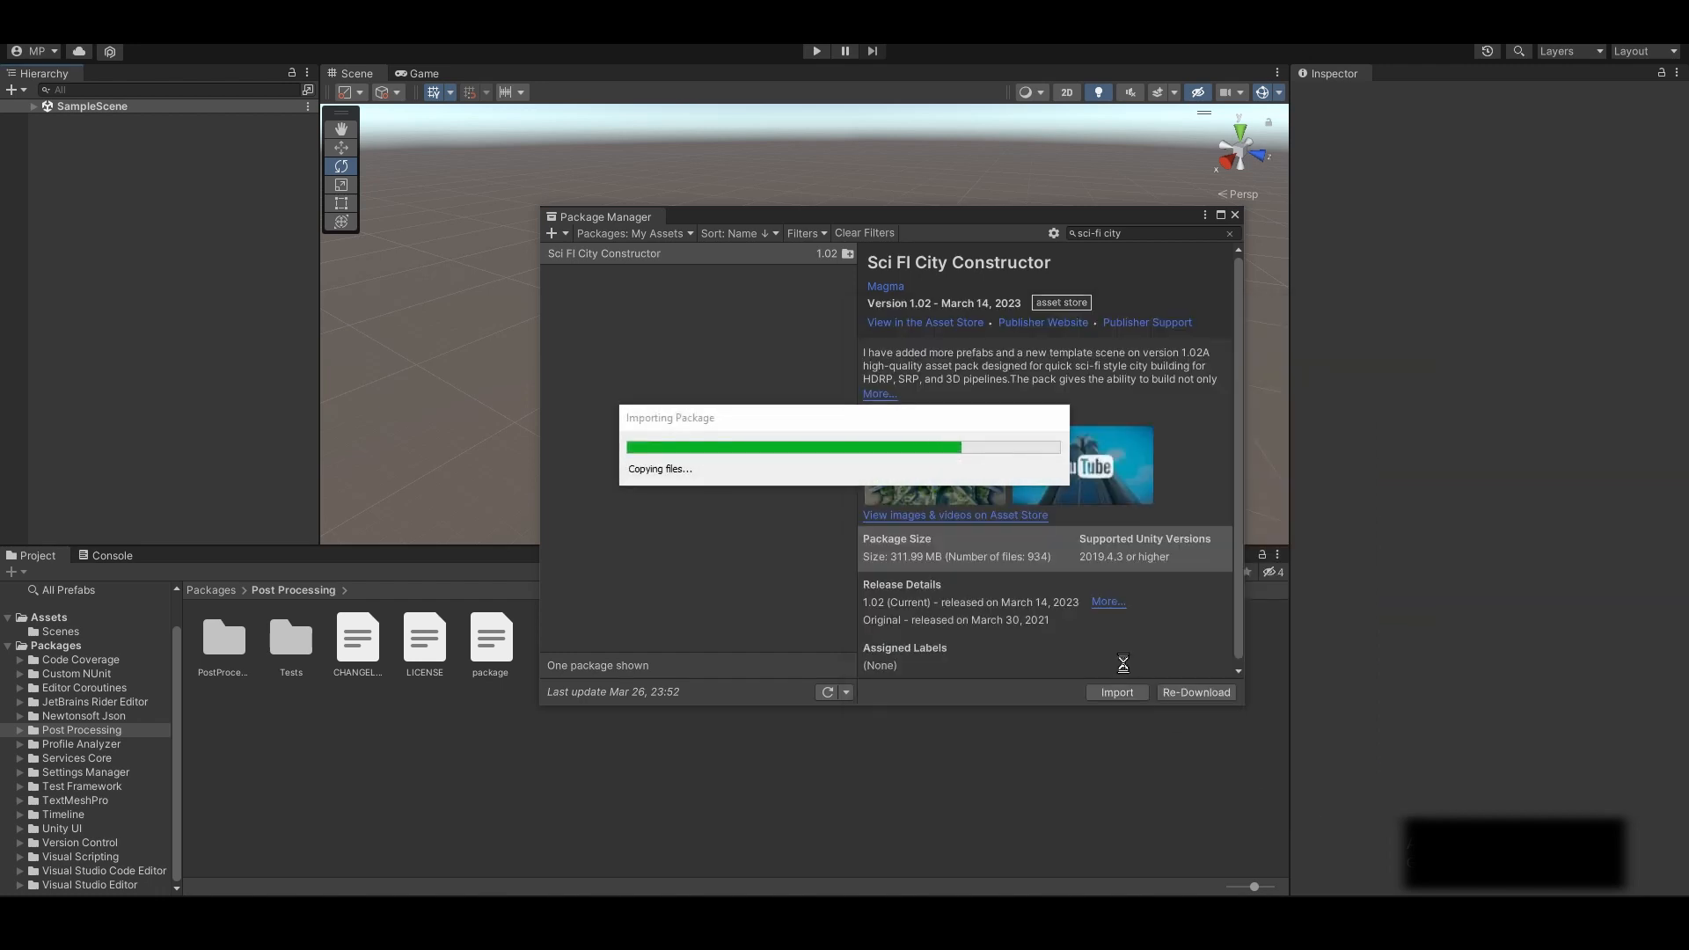
pyautogui.click(1235, 215)
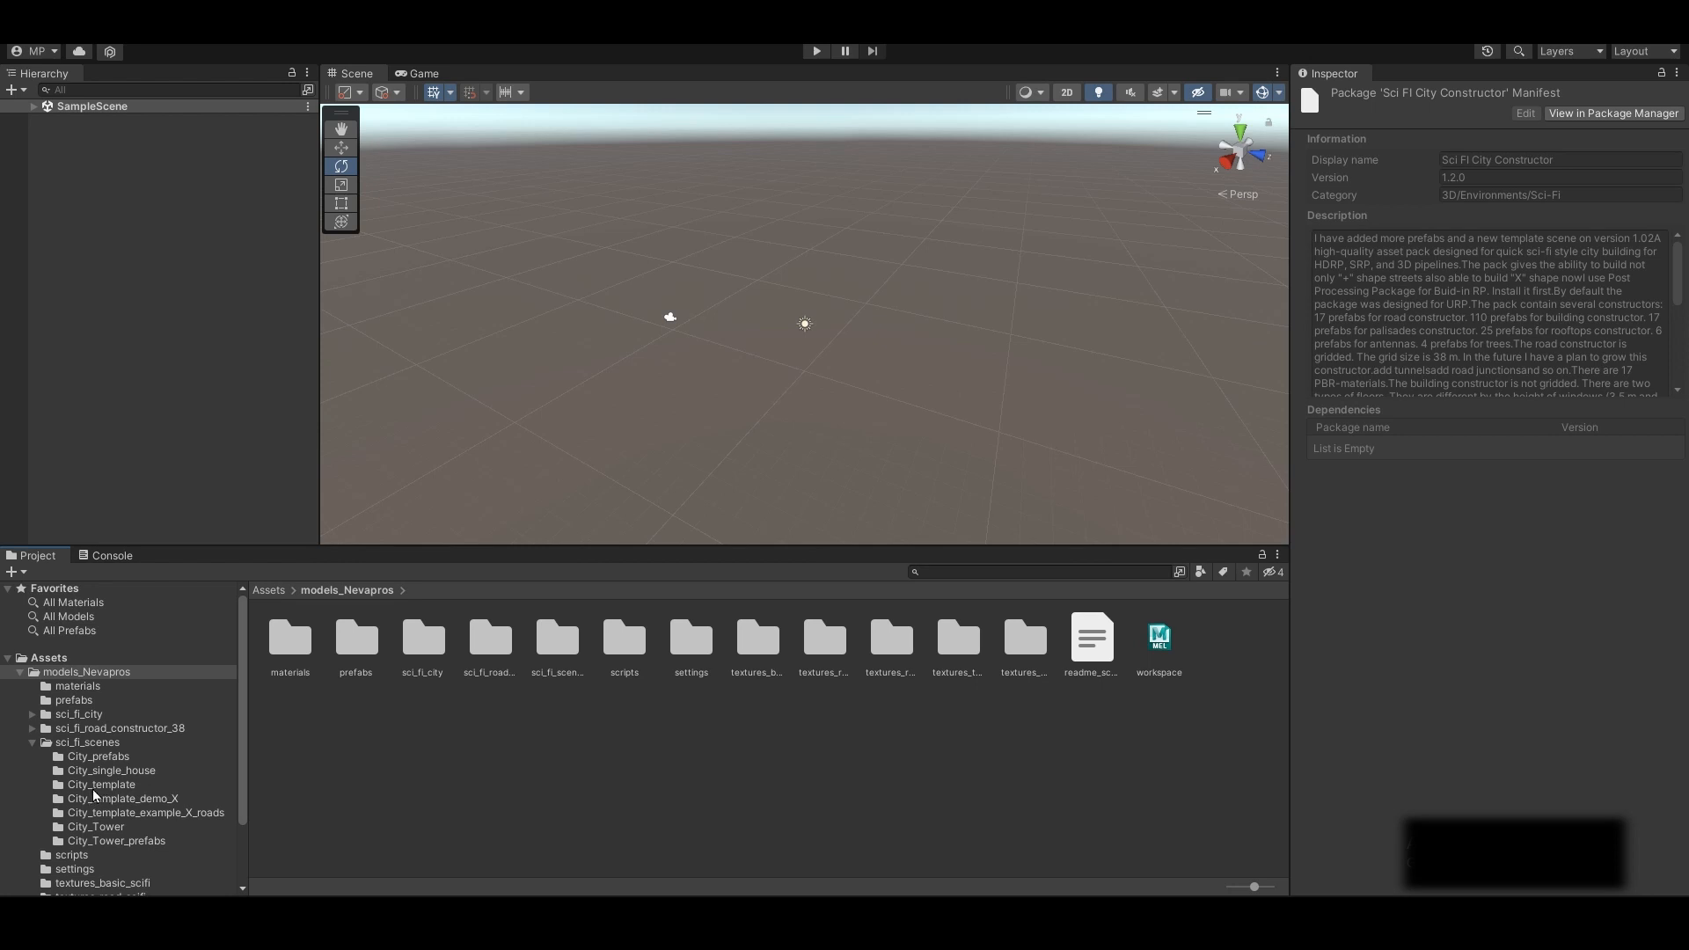
# Open the City_template scene from the sci_fi_scenes folder and enlarge the scene view
pyautogui.click(91, 745)
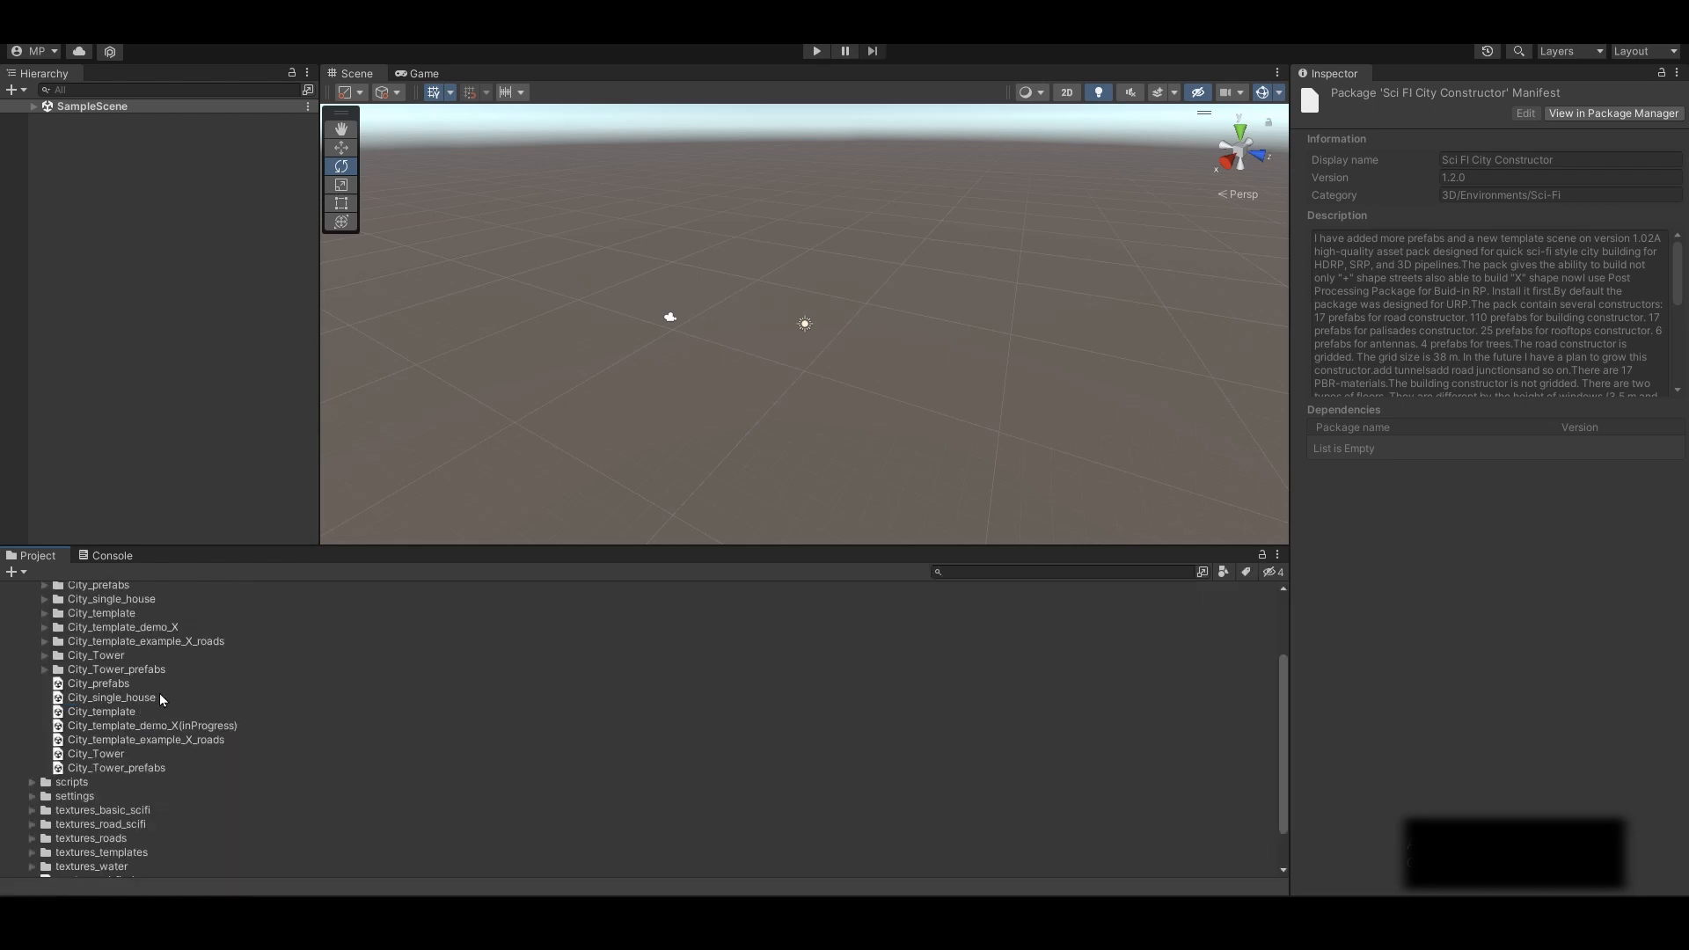
pyautogui.doubleClick(109, 711)
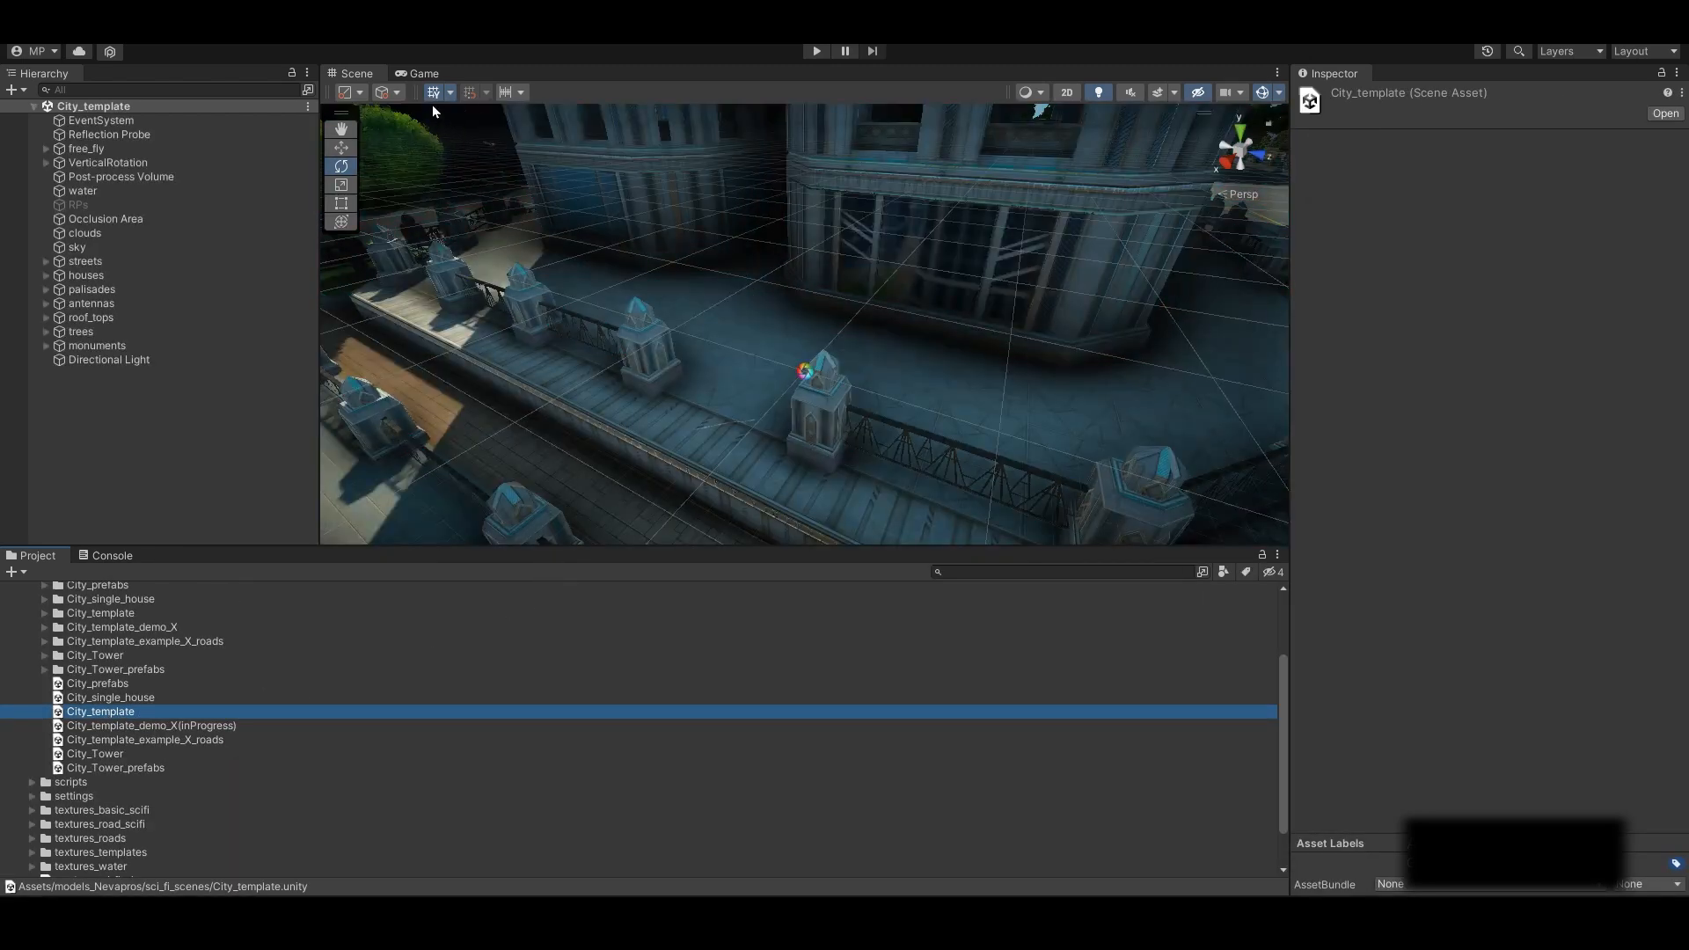
pyautogui.moveTo(675, 548); pyautogui.dragTo(651, 686)
# Examine the city template's buildings, streets and waterfront from several angles in the scene view
pyautogui.keyDown('alt'); pyautogui.moveTo(983, 589); pyautogui.dragTo(584, 428, button='right'); pyautogui.keyUp('alt')
pyautogui.keyDown('alt'); pyautogui.moveTo(724, 427); pyautogui.dragTo(545, 424, button='right'); pyautogui.keyUp('alt')
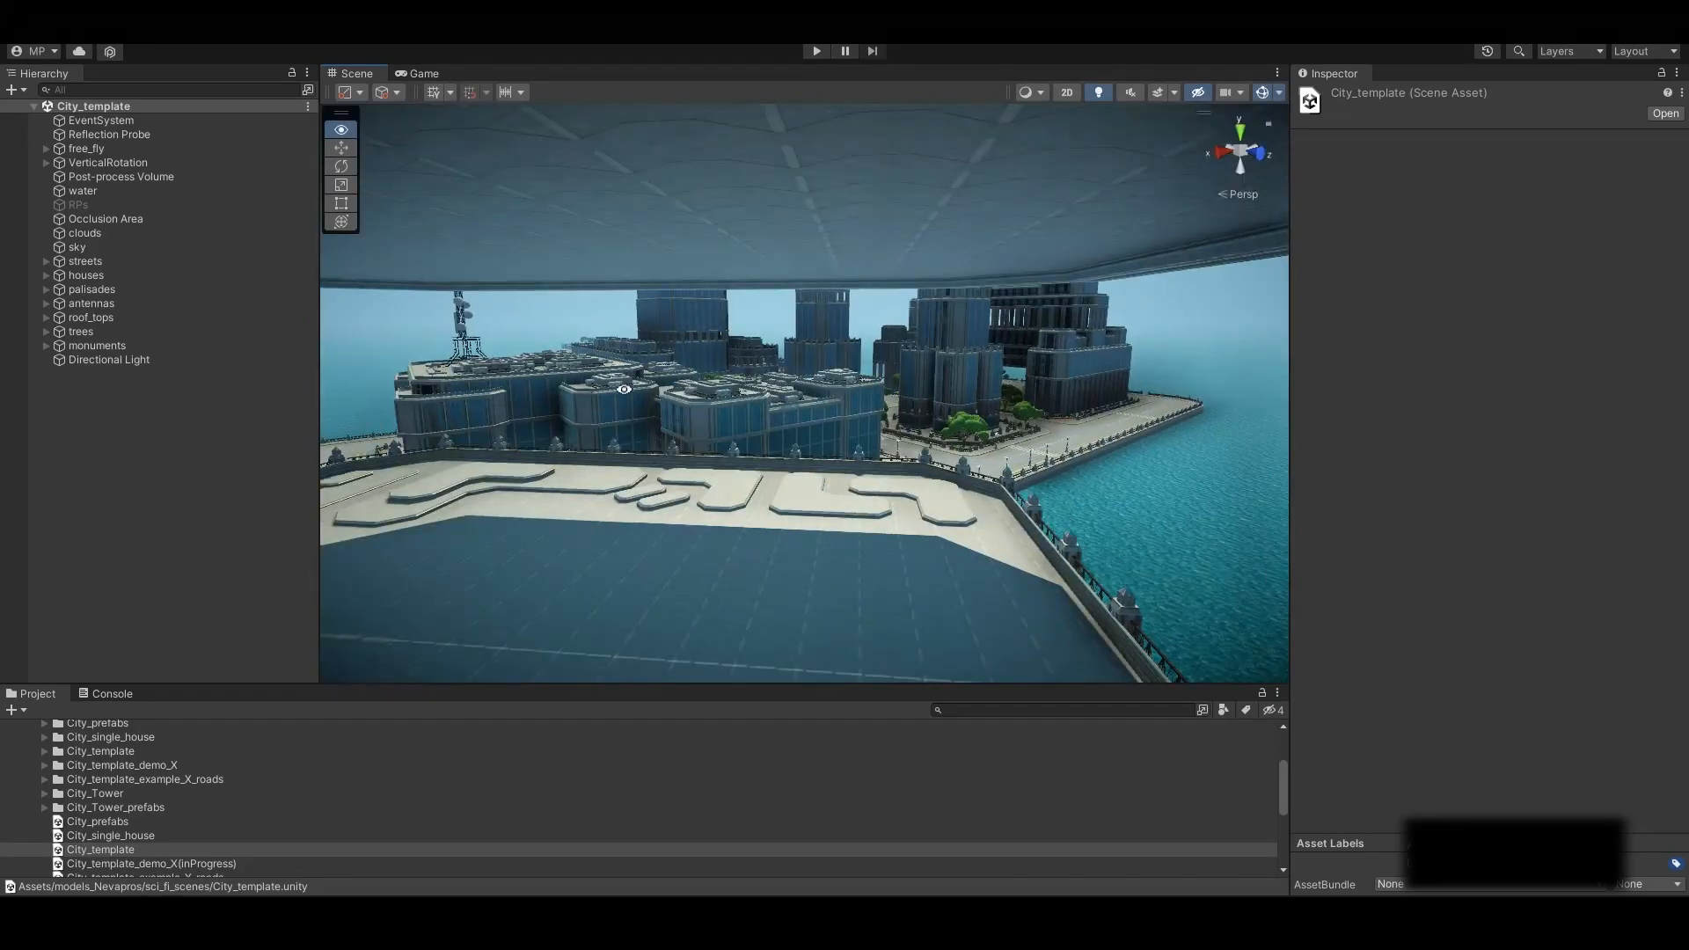
pyautogui.keyDown('alt'); pyautogui.moveTo(545, 424); pyautogui.dragTo(1002, 493); pyautogui.keyUp('alt')
pyautogui.keyDown('alt'); pyautogui.moveTo(1003, 493); pyautogui.dragTo(1135, 547, button='right'); pyautogui.keyUp('alt')
pyautogui.keyDown('alt'); pyautogui.moveTo(686, 435); pyautogui.dragTo(976, 466, button='right'); pyautogui.keyUp('alt')
pyautogui.keyDown('alt'); pyautogui.moveTo(976, 466); pyautogui.dragTo(1086, 532); pyautogui.keyUp('alt')
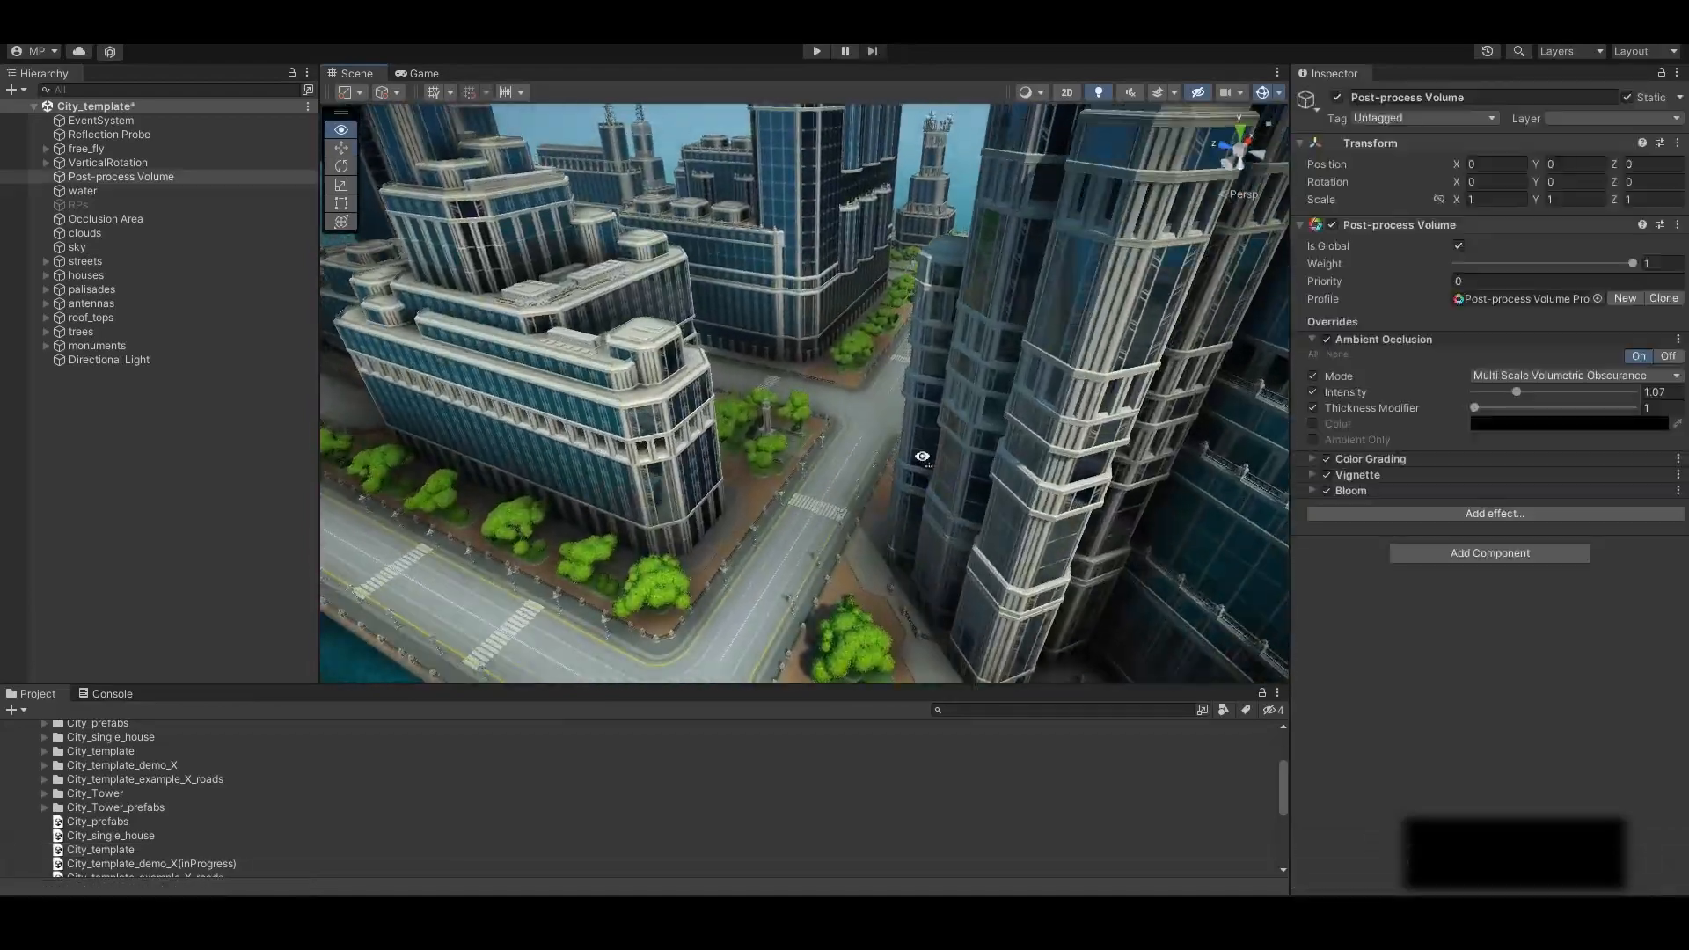
pyautogui.keyDown('alt'); pyautogui.moveTo(906, 435); pyautogui.dragTo(854, 485); pyautogui.keyUp('alt')
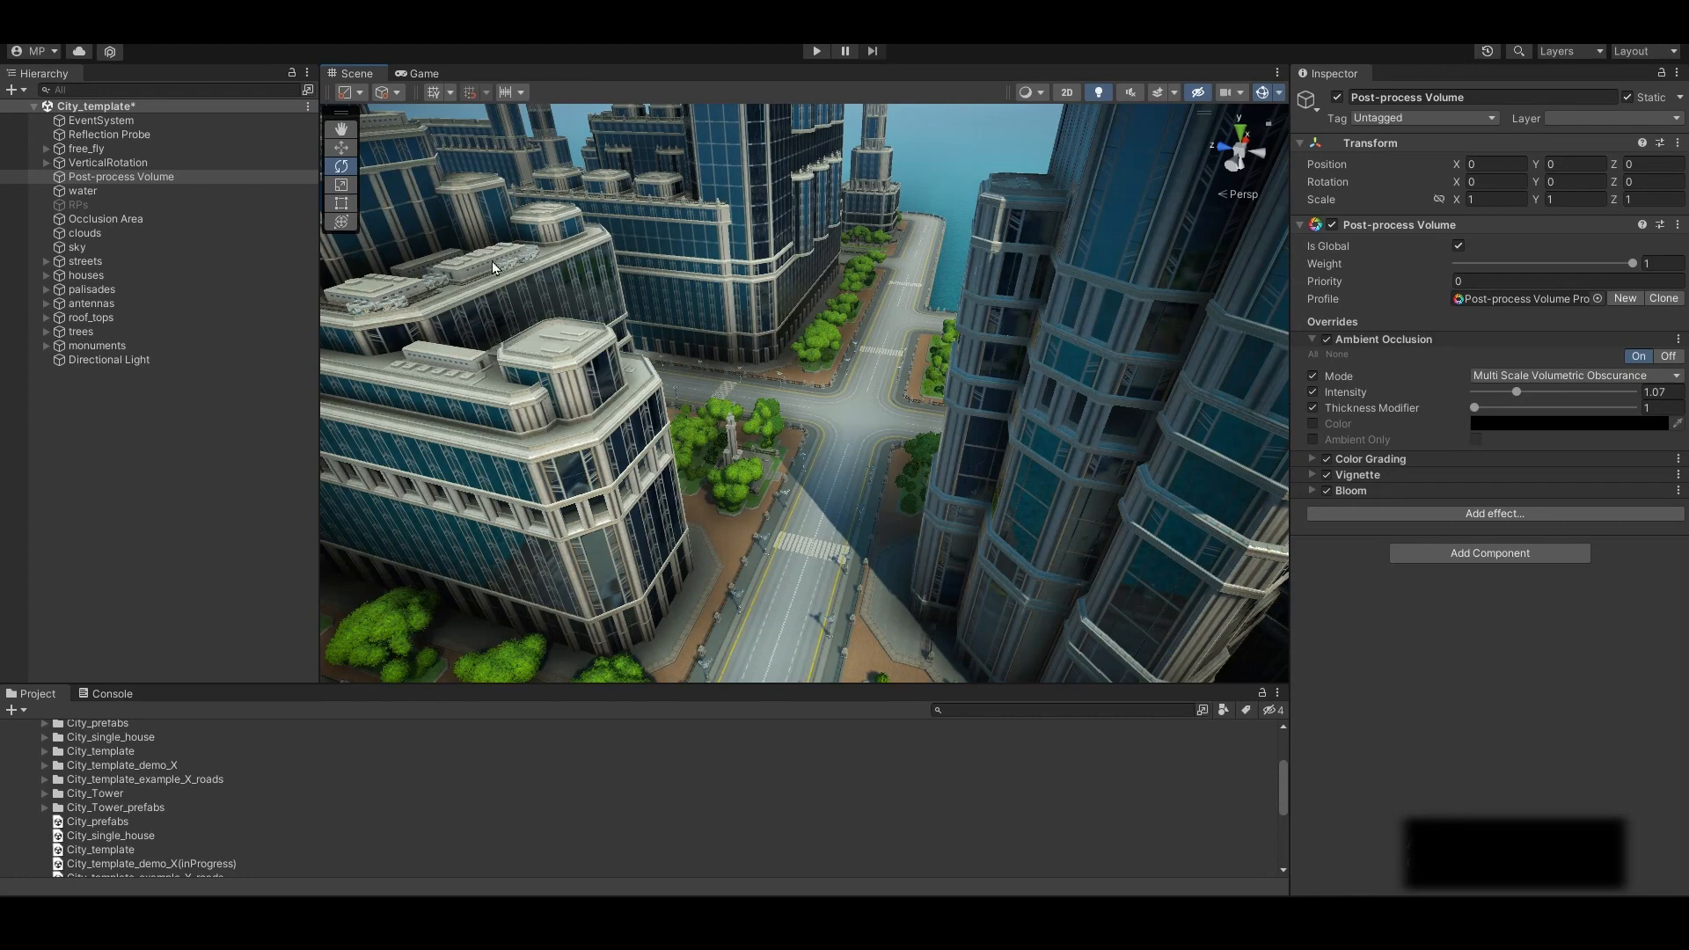
# Open the project's Quality settings and turn off Soft Particles for the Ultra quality level
pyautogui.click(43, 31)
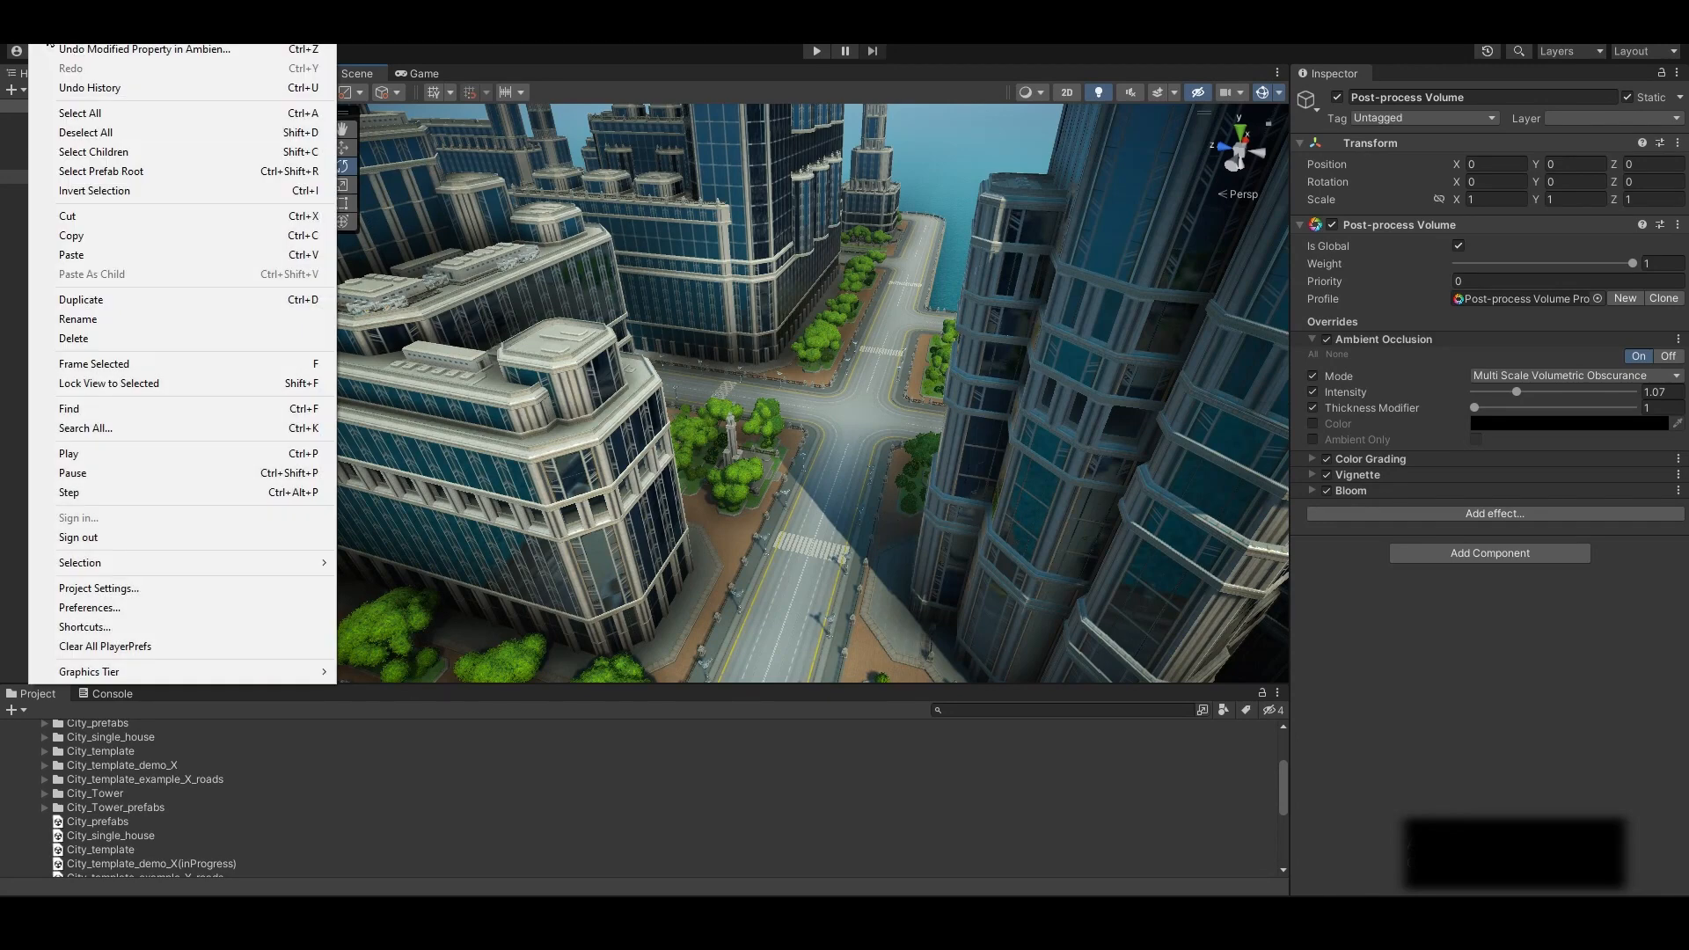
pyautogui.click(179, 589)
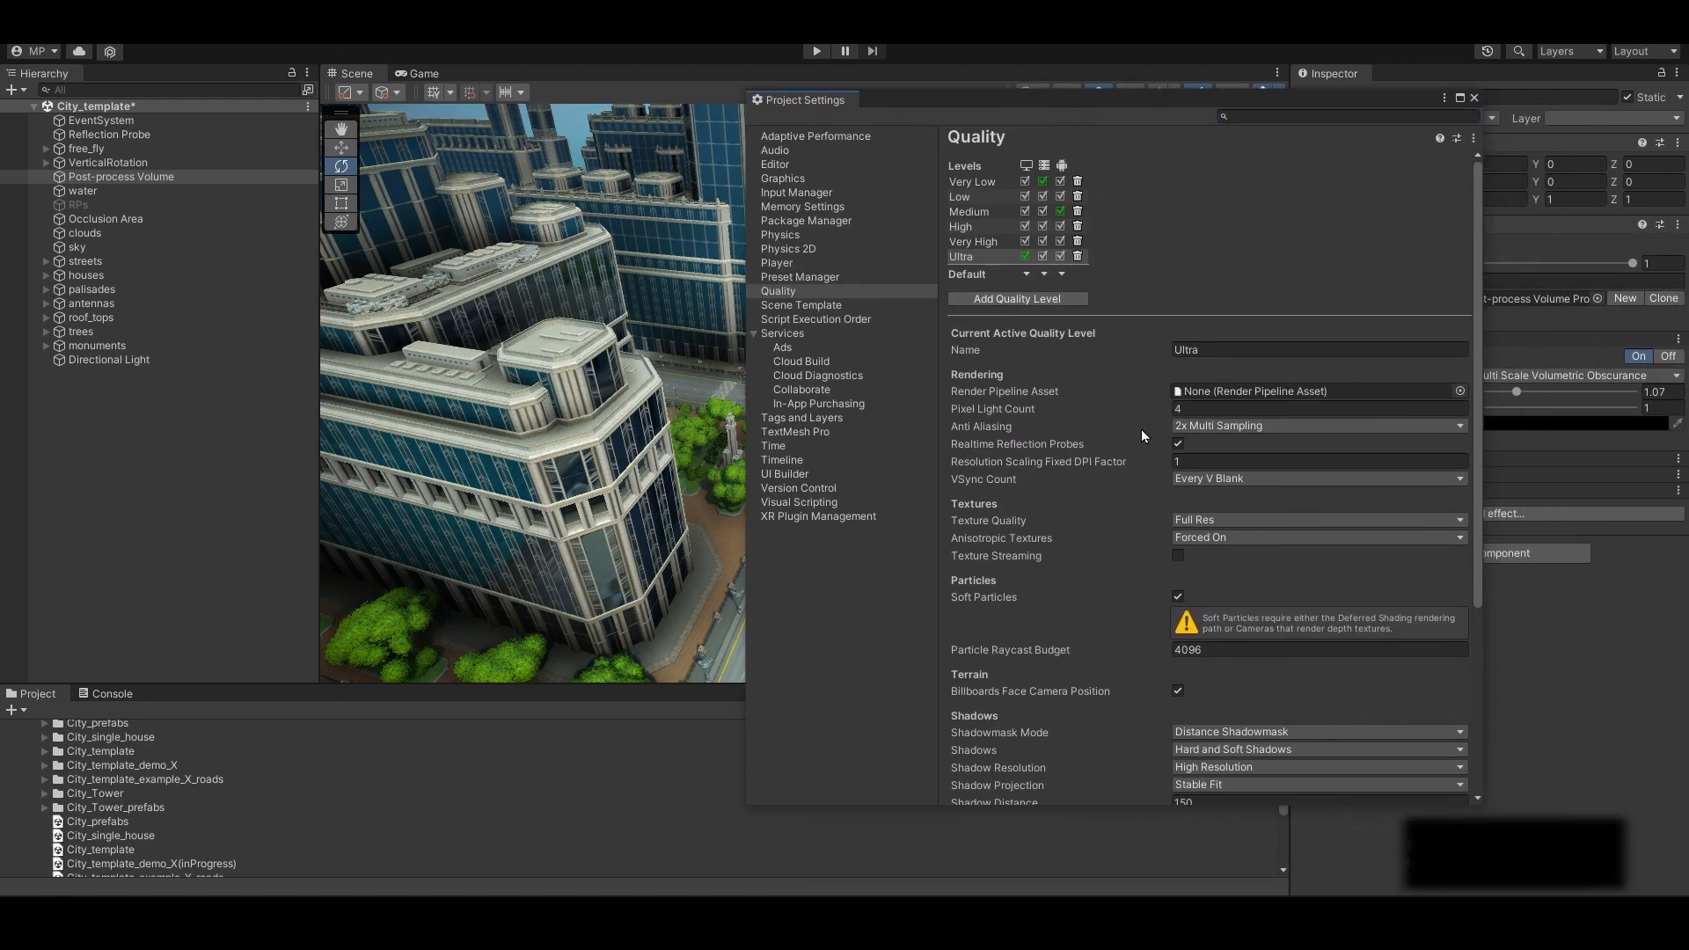
pyautogui.click(1178, 596)
pyautogui.scroll(-5, 1289, 591)
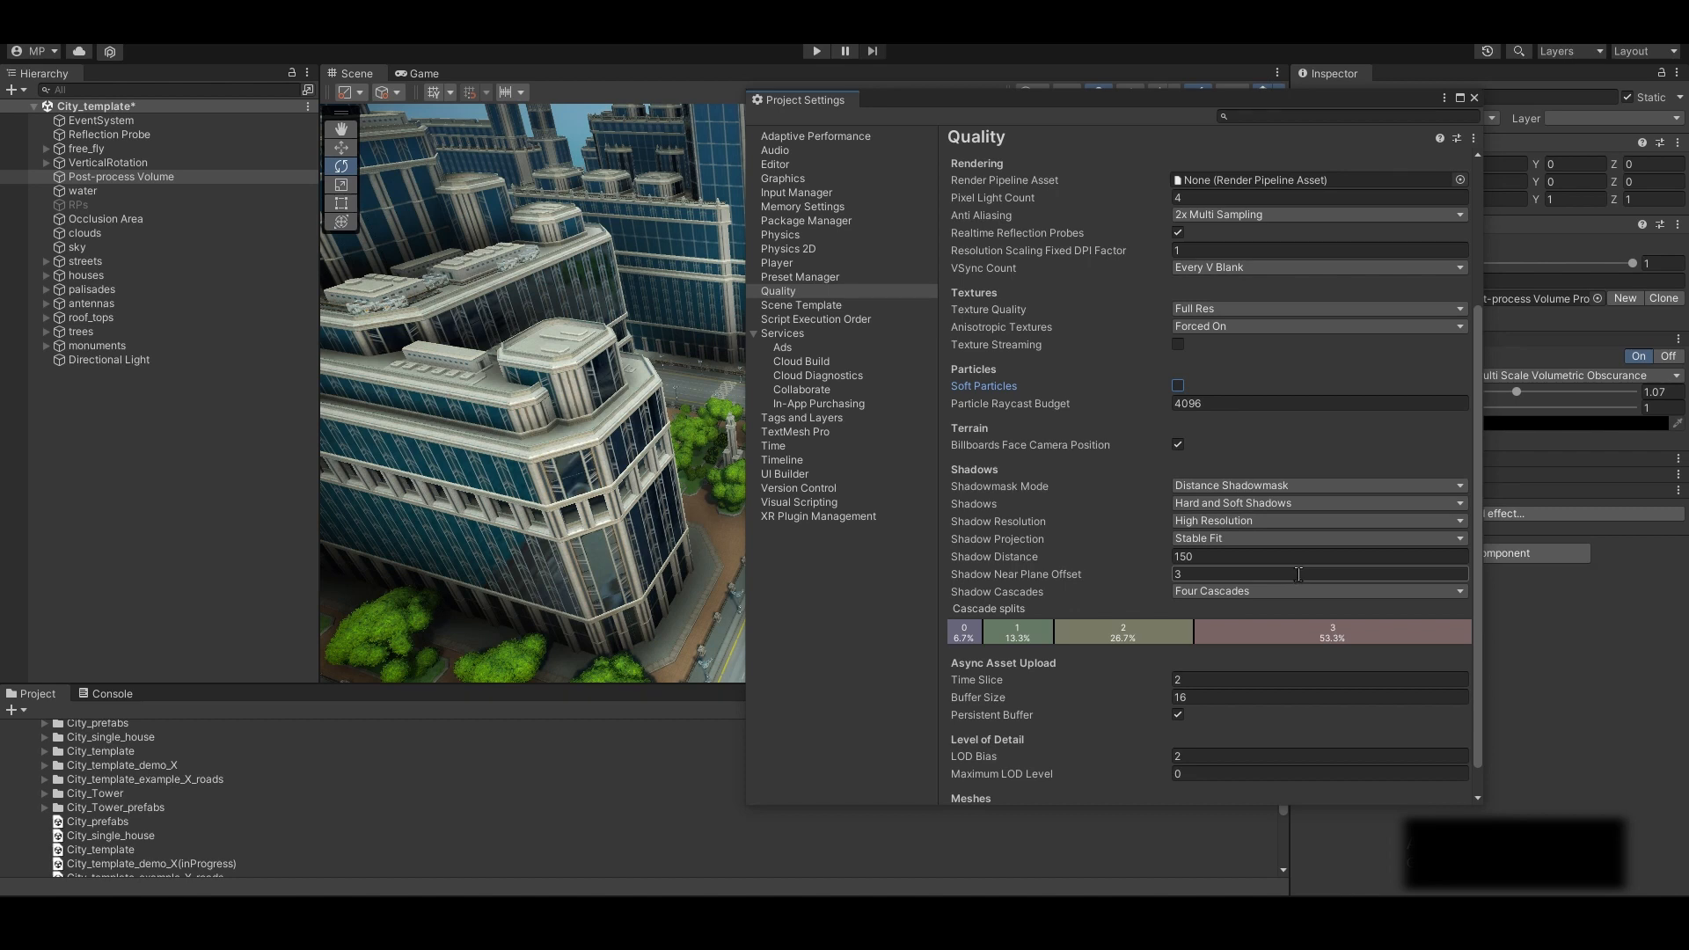
# Set the quality settings' Shadow Distance to 600 after checking the Camera's clipping planes, and close the Project Settings
pyautogui.click(1220, 560)
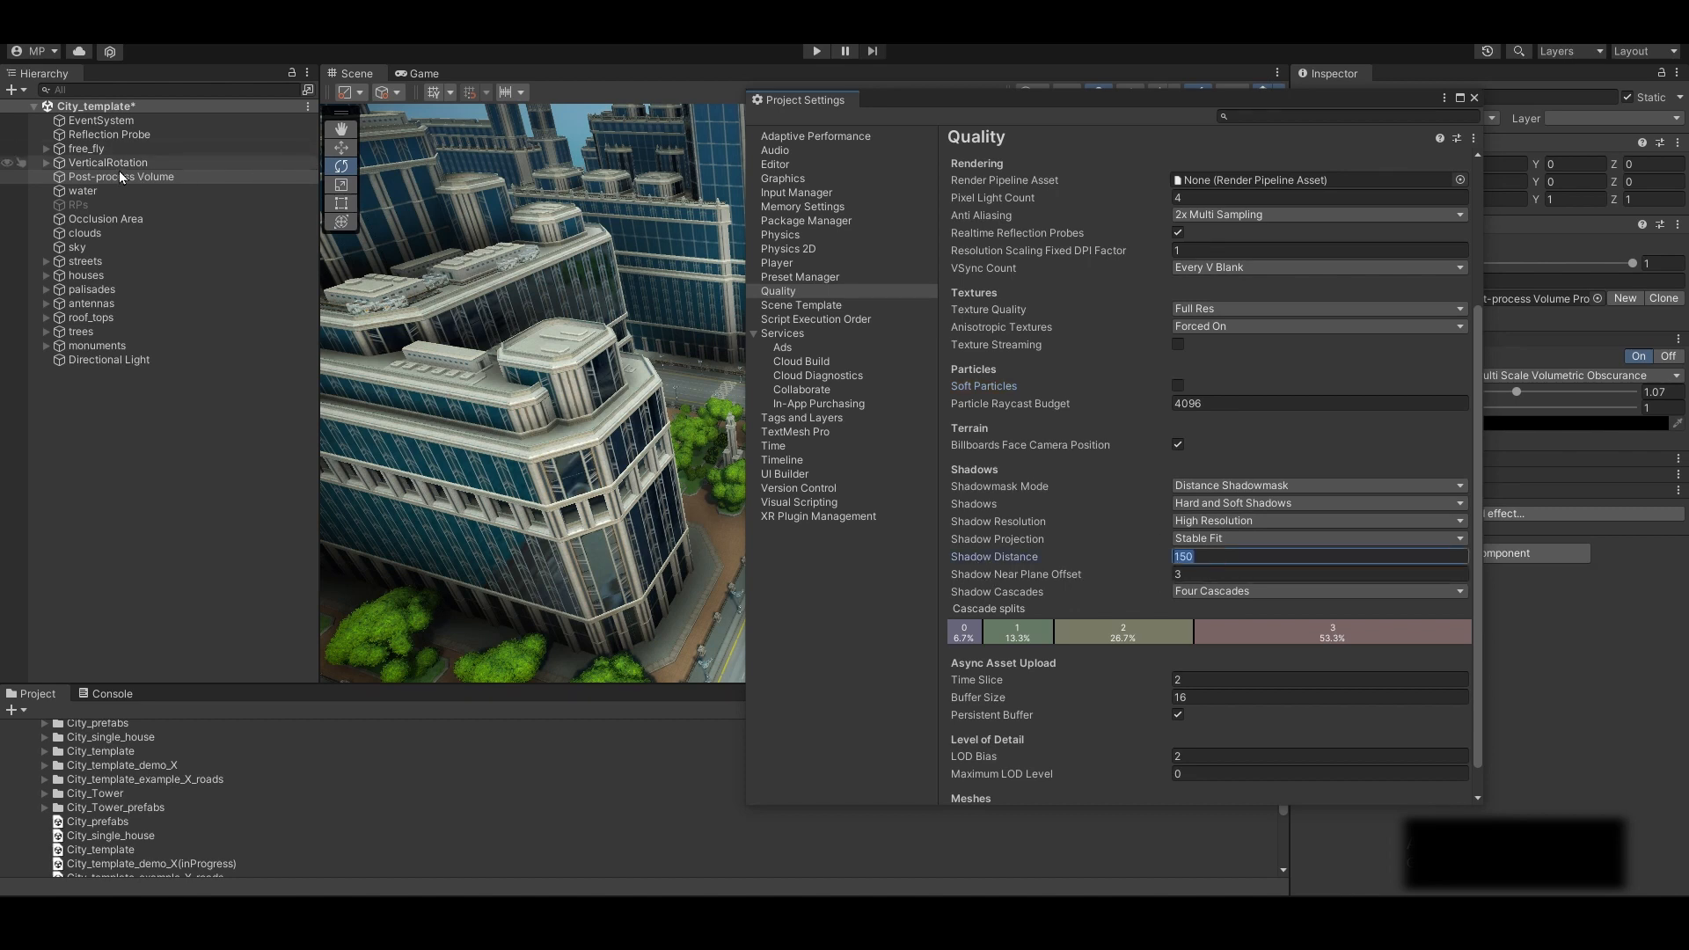
pyautogui.click(106, 207)
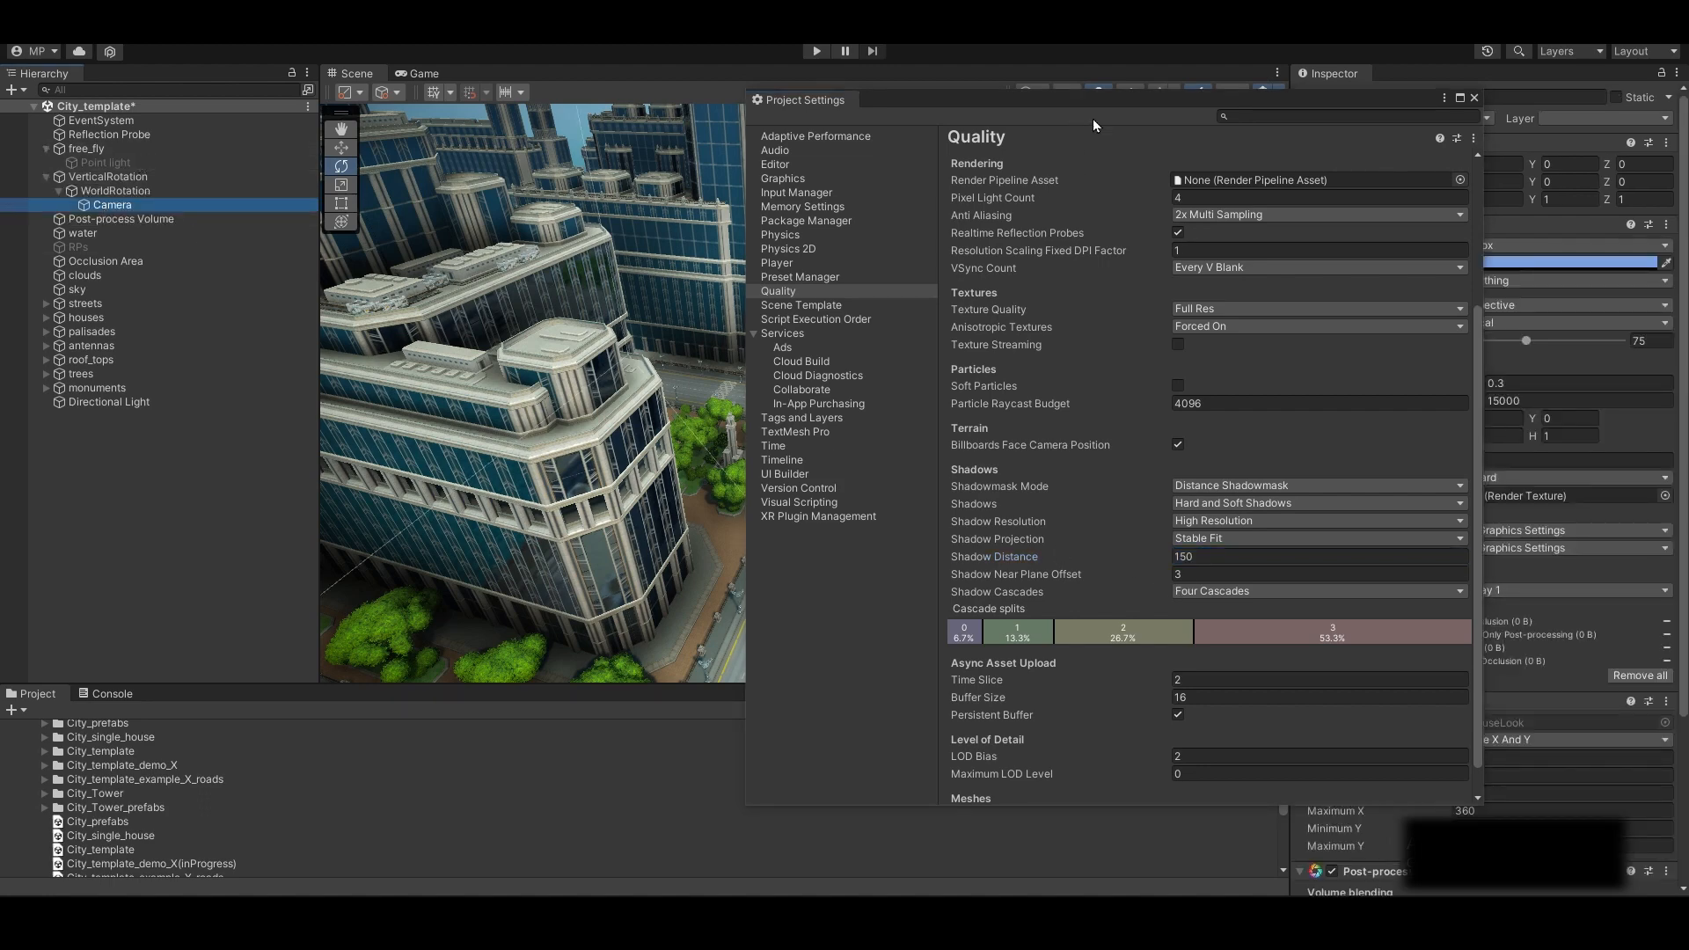
pyautogui.moveTo(1105, 100); pyautogui.dragTo(758, 142)
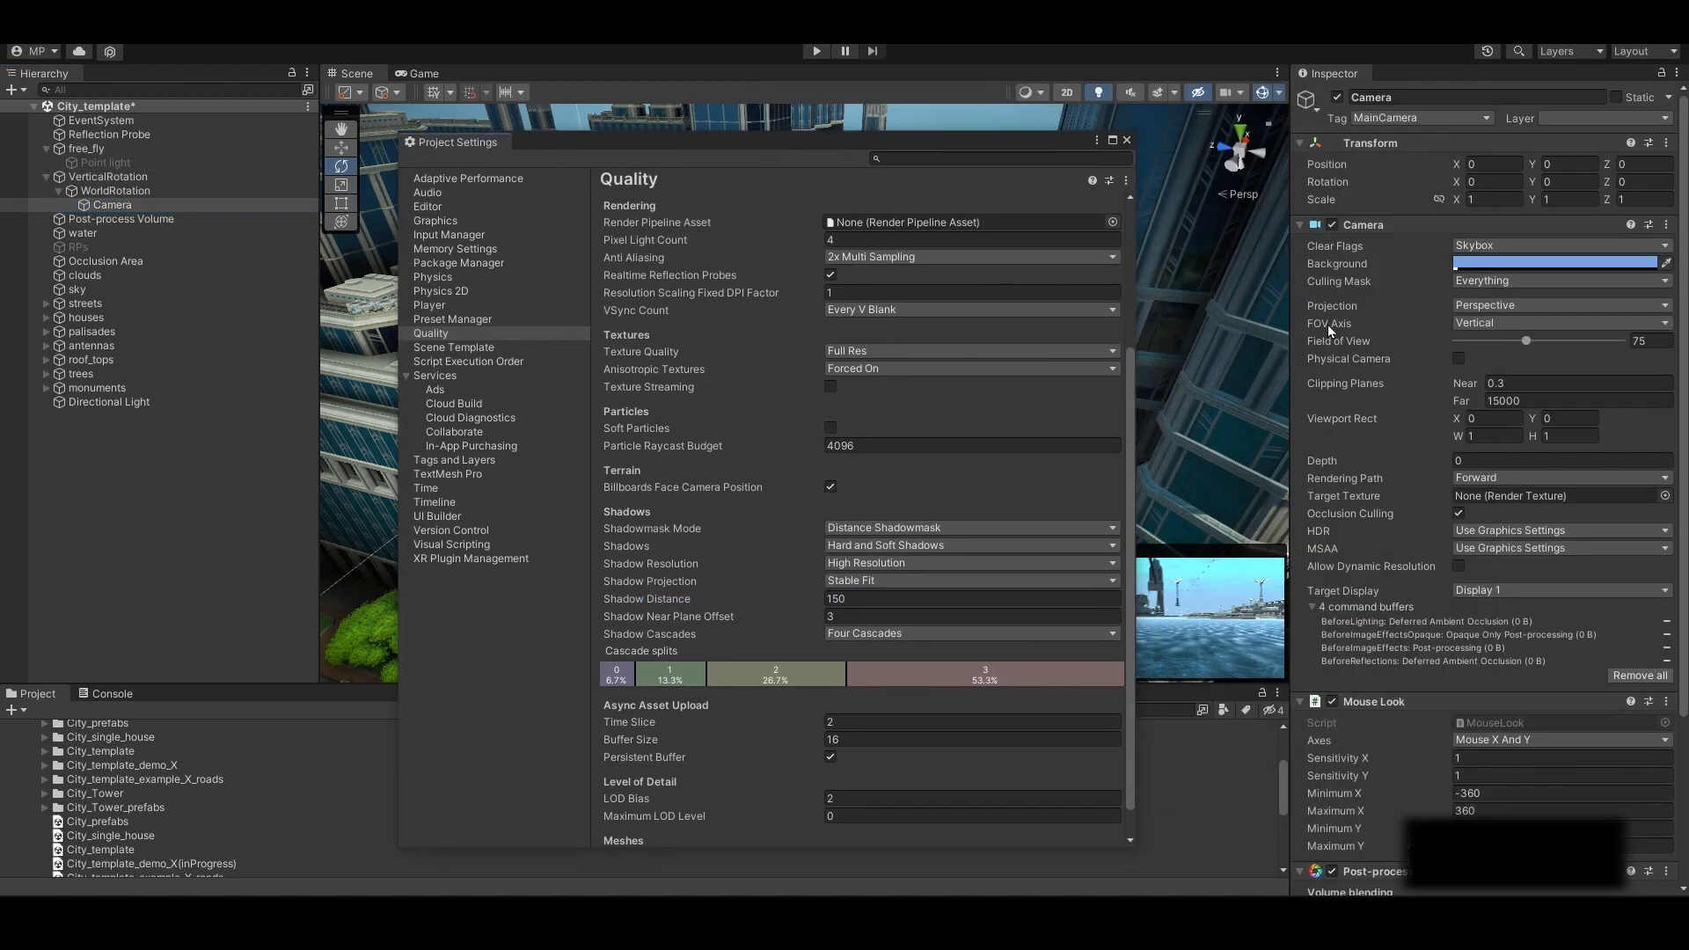
pyautogui.click(874, 596)
pyautogui.write('600')
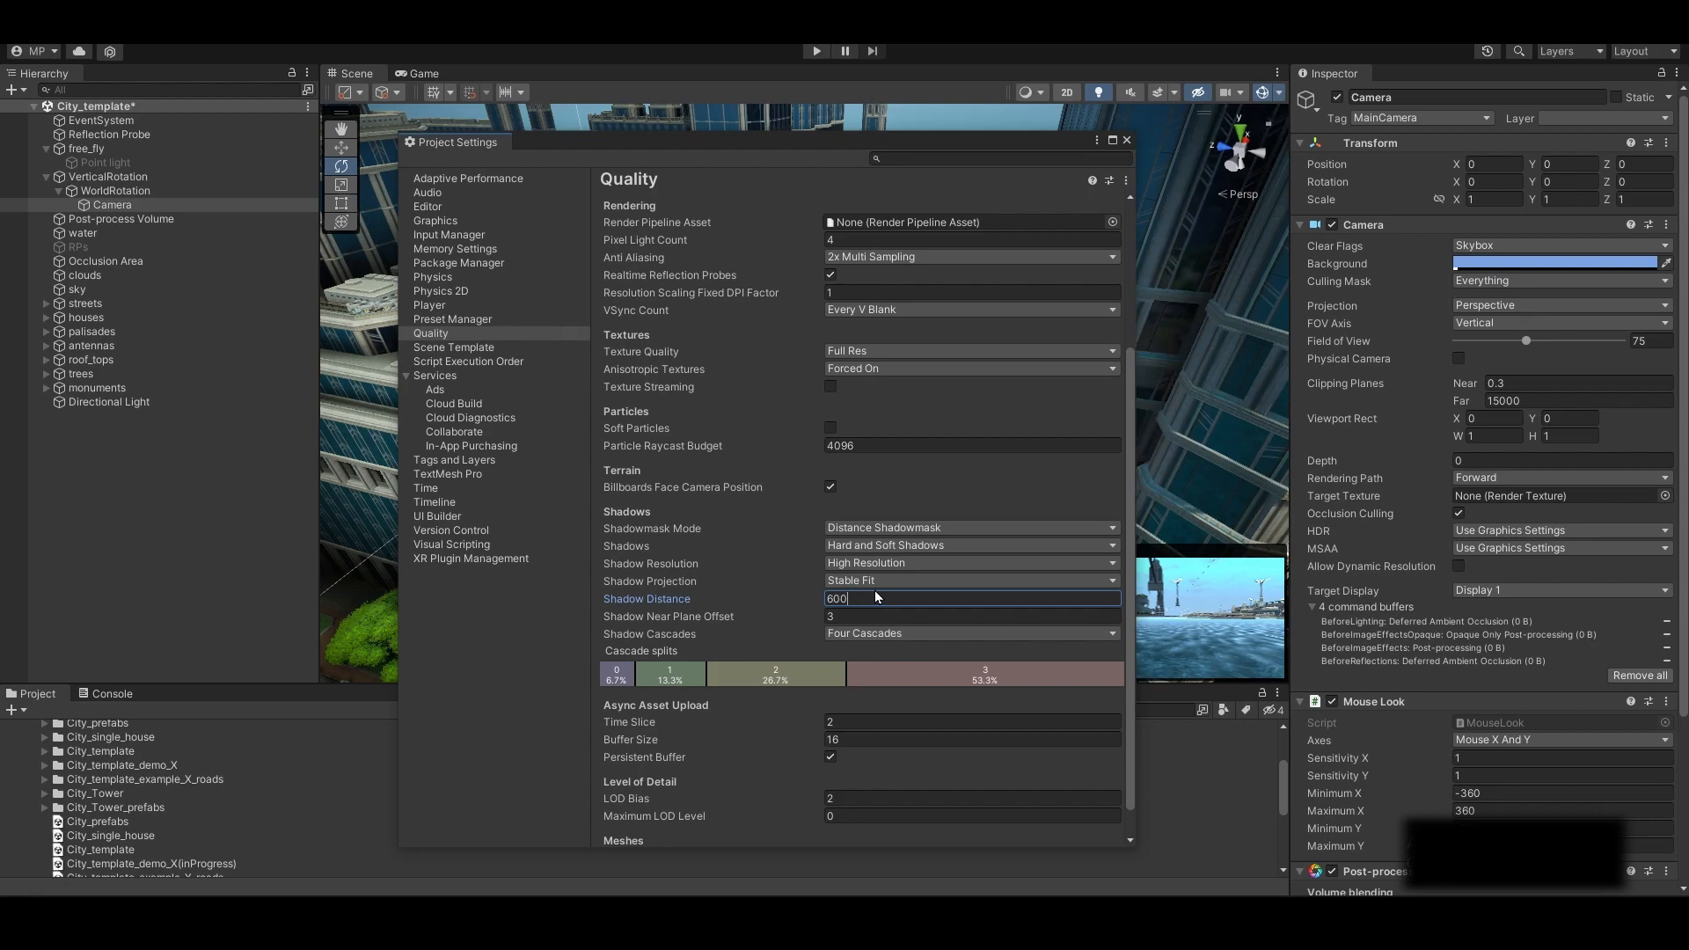
pyautogui.click(1125, 140)
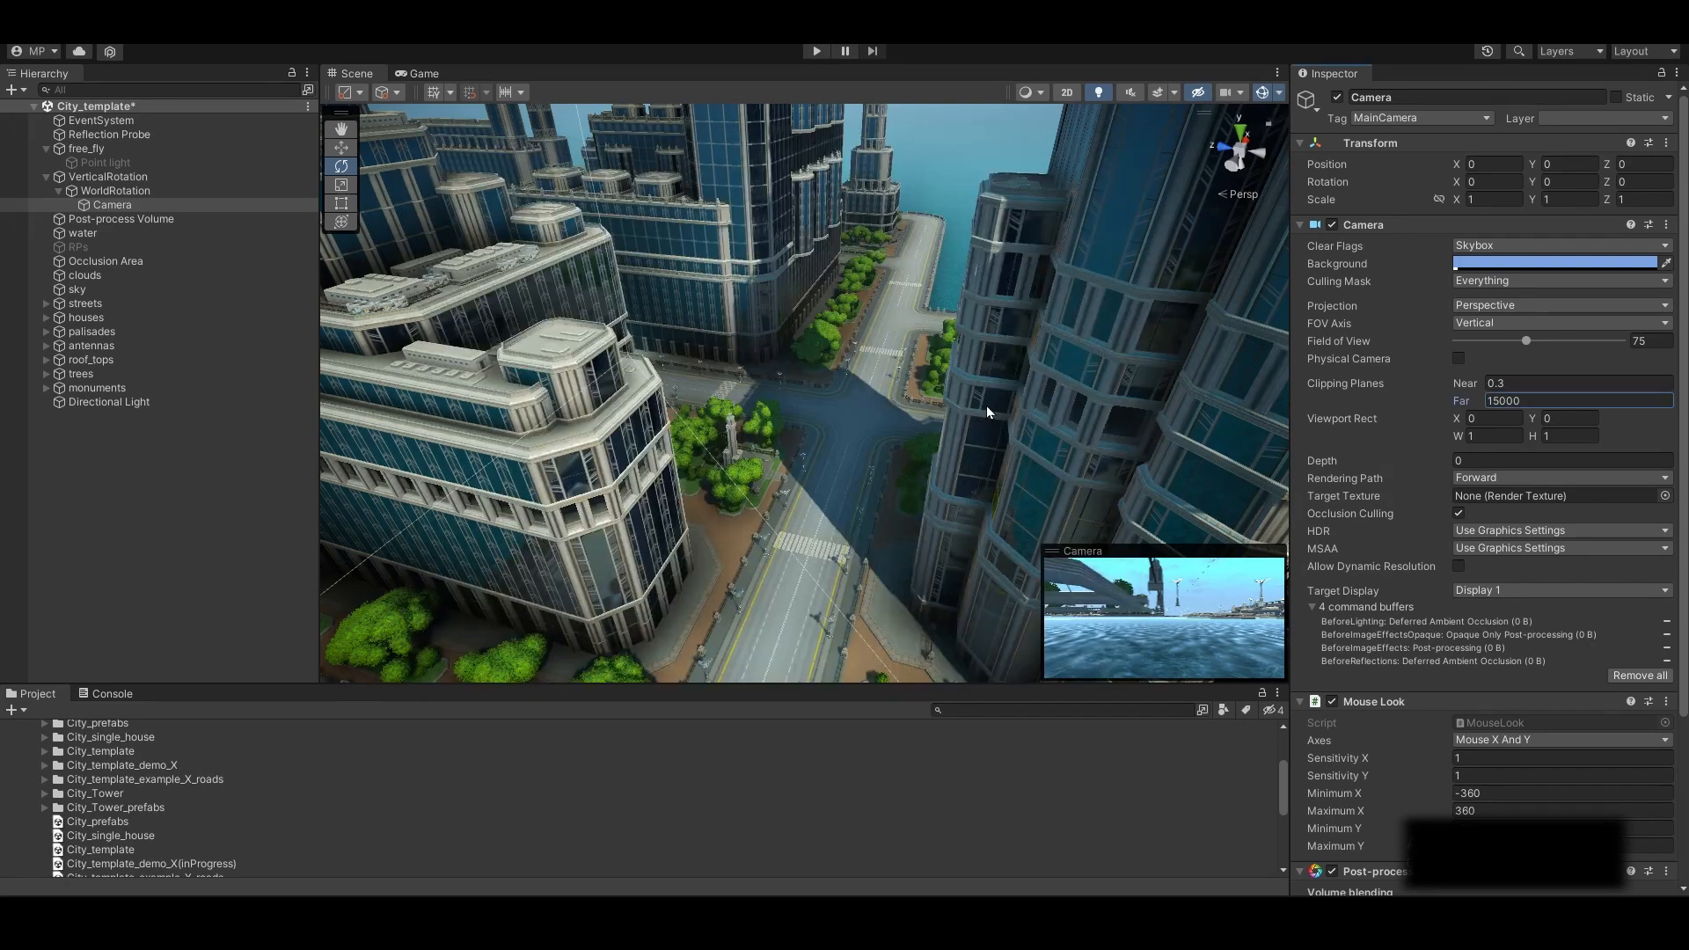
pyautogui.click(39, 538)
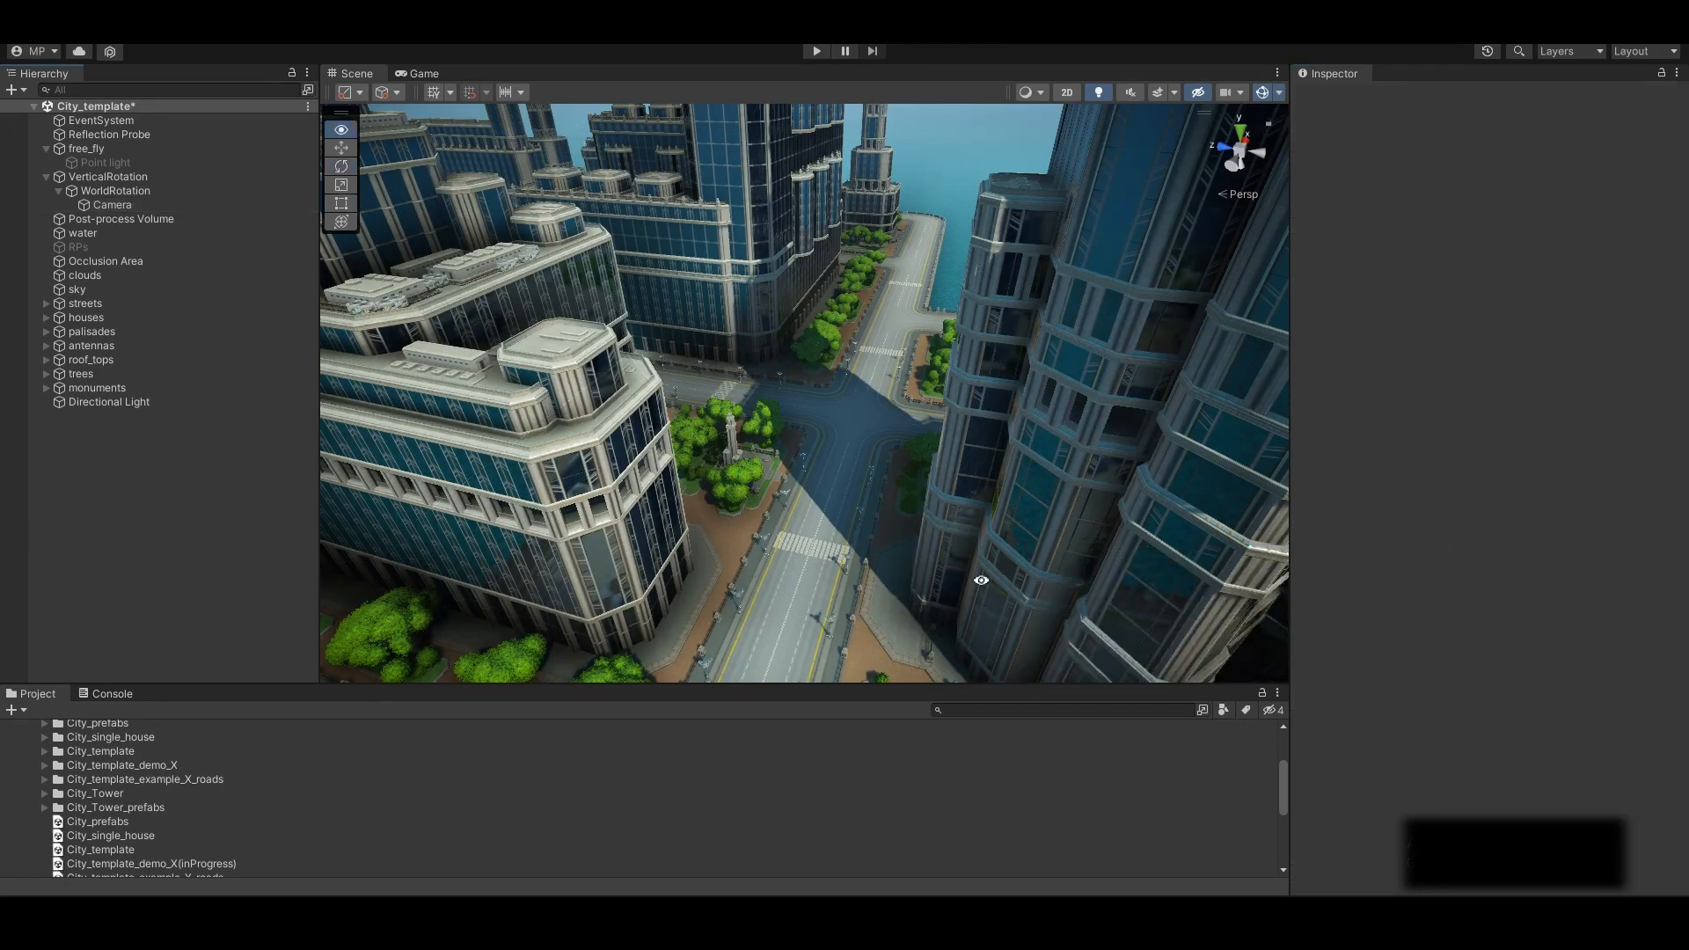
# Examine the city's shadows from above and at street level, and run the scene in play mode before stopping it
pyautogui.keyDown('alt'); pyautogui.moveTo(980, 577); pyautogui.dragTo(577, 483, button='right'); pyautogui.keyUp('alt')
pyautogui.keyDown('alt'); pyautogui.moveTo(832, 519); pyautogui.dragTo(593, 426); pyautogui.keyUp('alt')
pyautogui.keyDown('alt'); pyautogui.moveTo(593, 426); pyautogui.dragTo(927, 485, button='middle'); pyautogui.keyUp('alt')
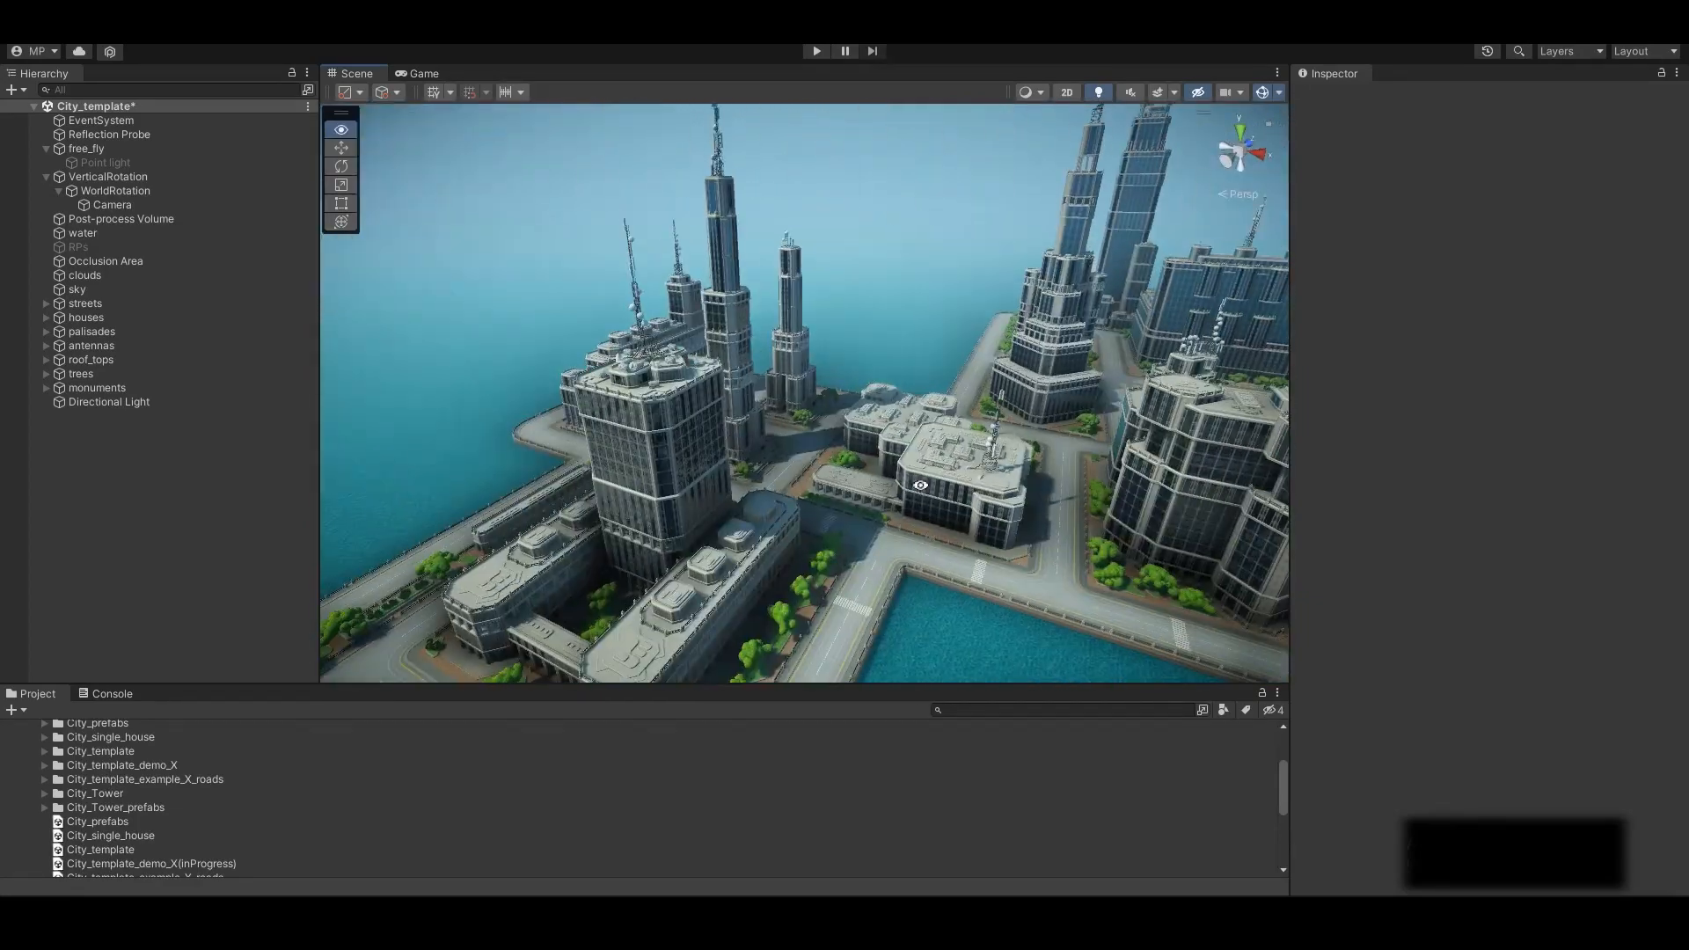
pyautogui.keyDown('alt'); pyautogui.moveTo(927, 485); pyautogui.dragTo(920, 520); pyautogui.keyUp('alt')
pyautogui.keyDown('alt'); pyautogui.moveTo(920, 520); pyautogui.dragTo(877, 452, button='middle'); pyautogui.keyUp('alt')
pyautogui.keyDown('alt'); pyautogui.moveTo(877, 452); pyautogui.dragTo(1124, 463, button='right'); pyautogui.keyUp('alt')
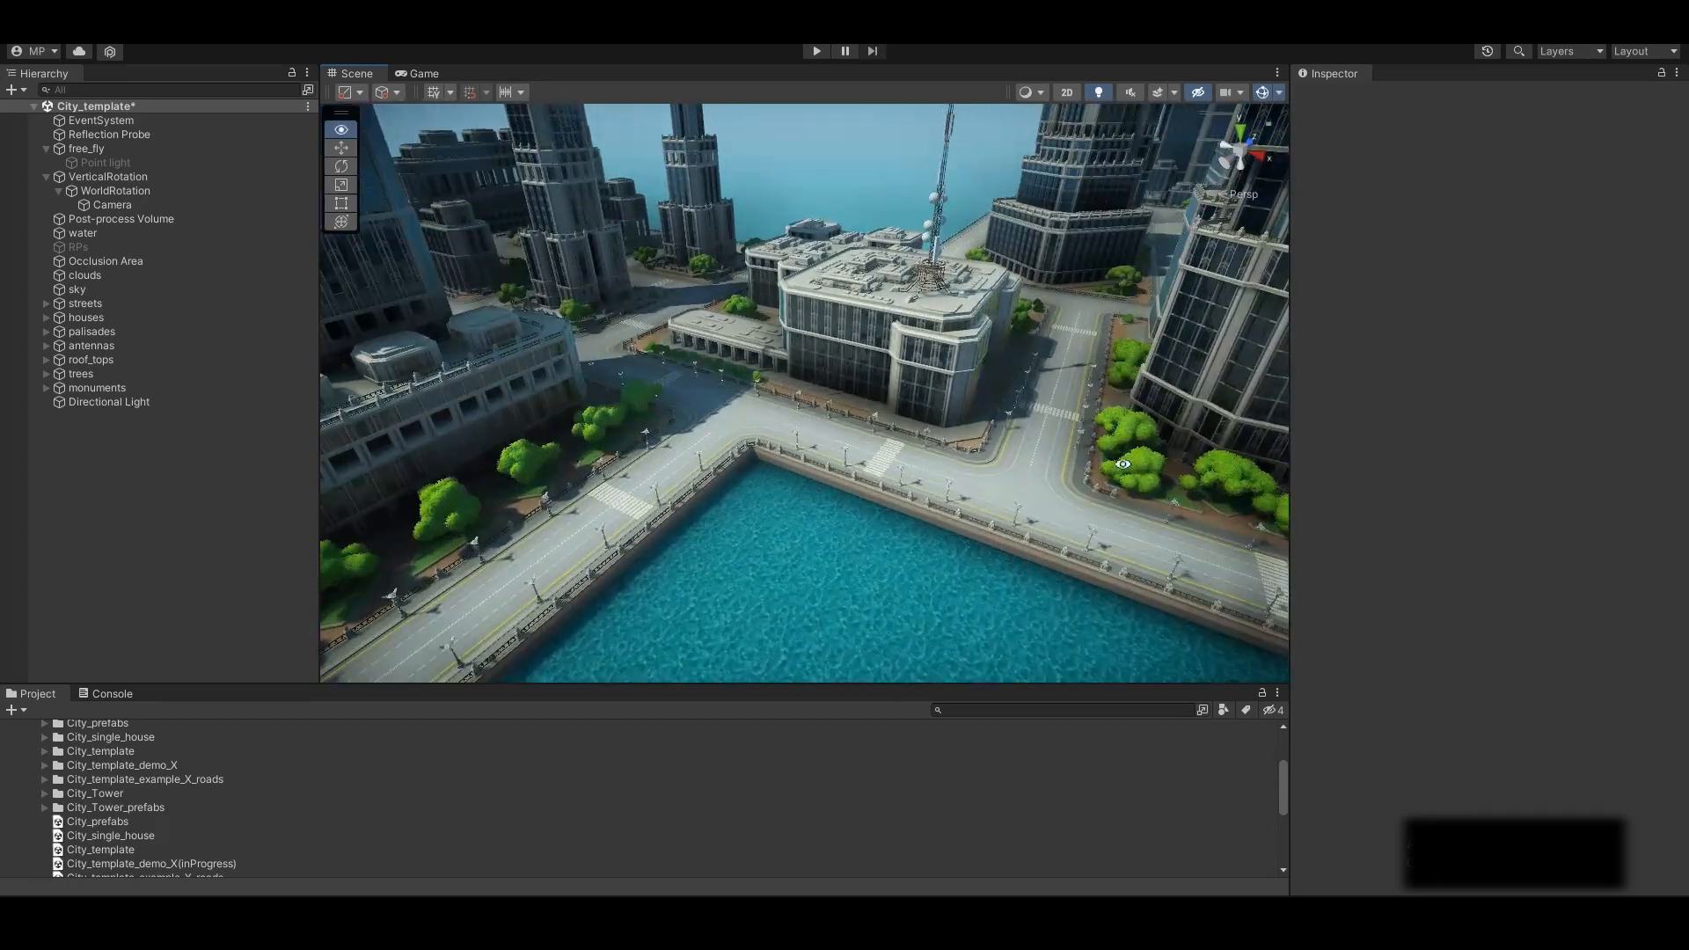
pyautogui.hotkey('ctrl', 'p')
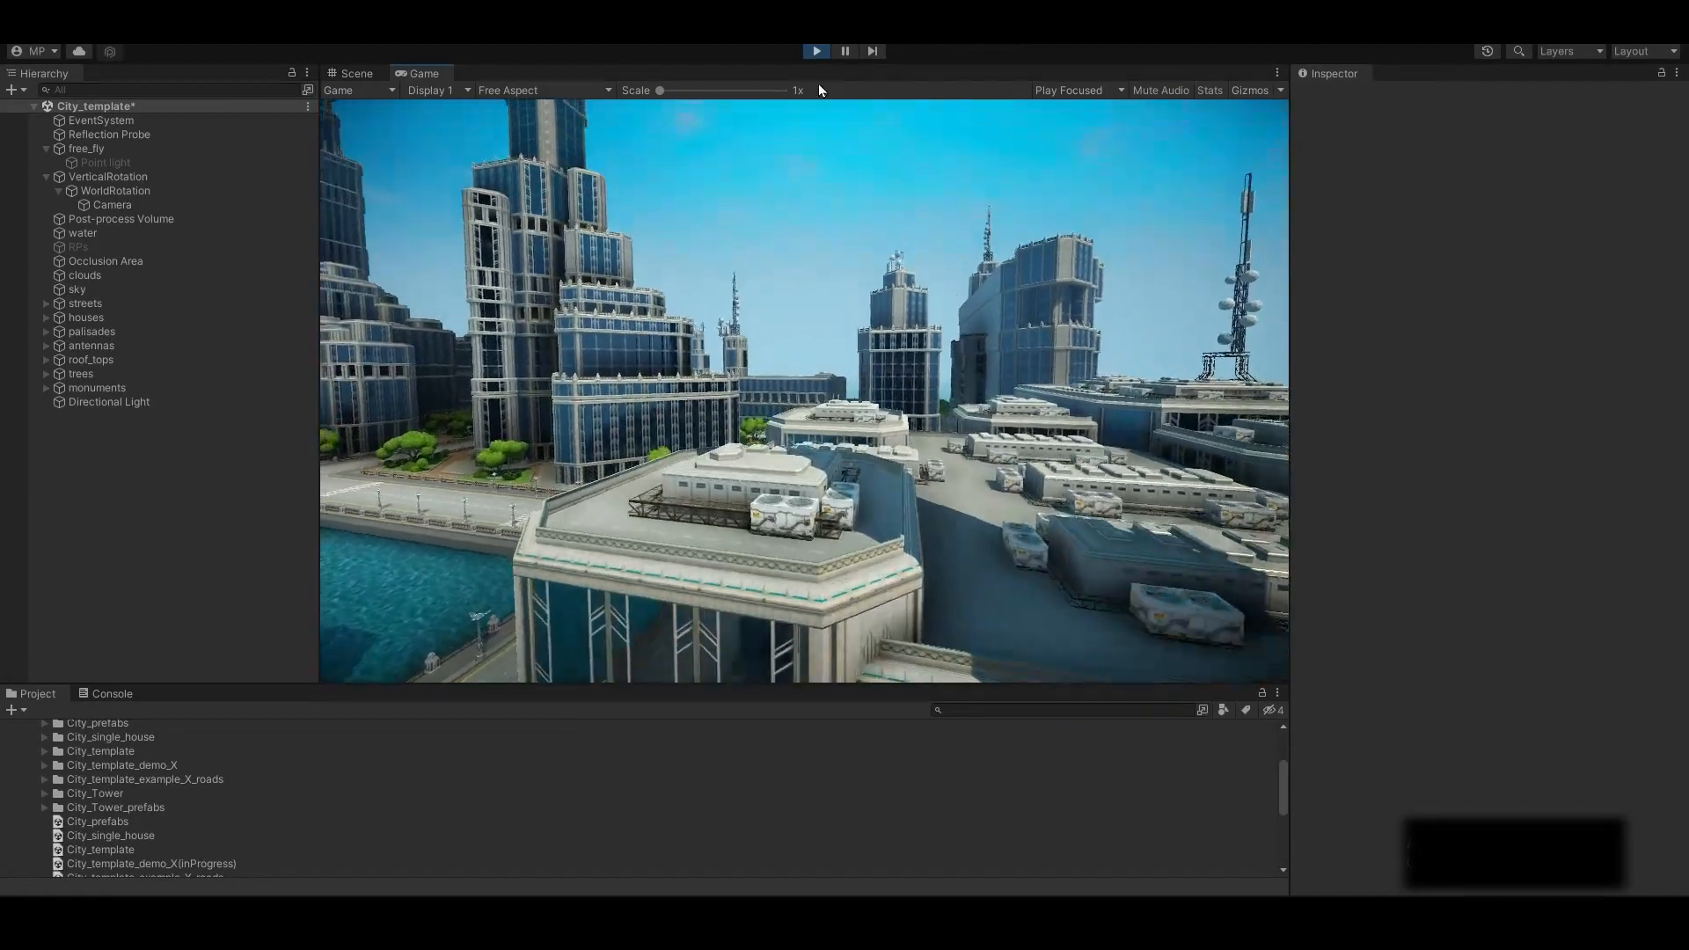
pyautogui.click(817, 51)
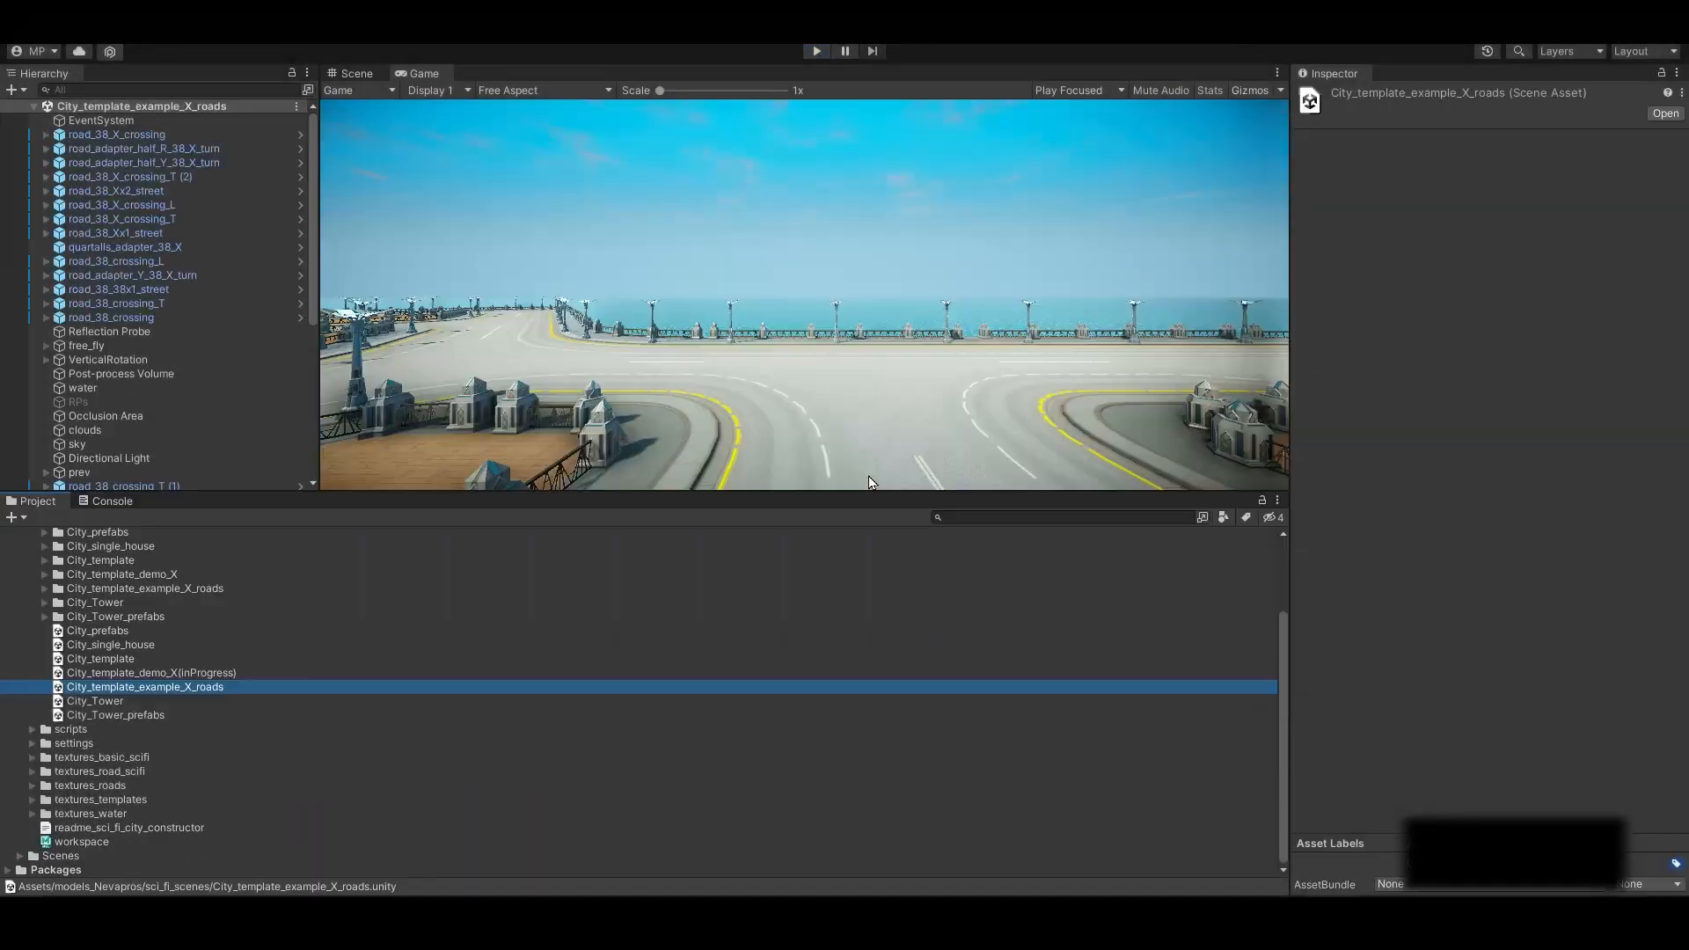
# Switch to the scene view and examine the road layout of the City_template_example_X_roads scene from above
pyautogui.click(1010, 408)
pyautogui.click(363, 74)
pyautogui.keyDown('alt'); pyautogui.moveTo(825, 359); pyautogui.dragTo(661, 378); pyautogui.keyUp('alt')
pyautogui.keyDown('alt'); pyautogui.moveTo(801, 209); pyautogui.dragTo(796, 357, button='middle'); pyautogui.keyUp('alt')
pyautogui.keyDown('alt'); pyautogui.moveTo(796, 356); pyautogui.dragTo(1268, 446, button='right'); pyautogui.keyUp('alt')
pyautogui.keyDown('alt'); pyautogui.moveTo(968, 396); pyautogui.dragTo(634, 304); pyautogui.keyUp('alt')
pyautogui.keyDown('alt'); pyautogui.moveTo(458, 303); pyautogui.dragTo(693, 331, button='middle'); pyautogui.keyUp('alt')
pyautogui.keyDown('alt'); pyautogui.moveTo(722, 279); pyautogui.dragTo(765, 290, button='right'); pyautogui.keyUp('alt')
pyautogui.keyDown('alt'); pyautogui.moveTo(765, 291); pyautogui.dragTo(951, 247); pyautogui.keyUp('alt')
pyautogui.keyDown('alt'); pyautogui.moveTo(567, 256); pyautogui.dragTo(790, 238); pyautogui.keyUp('alt')
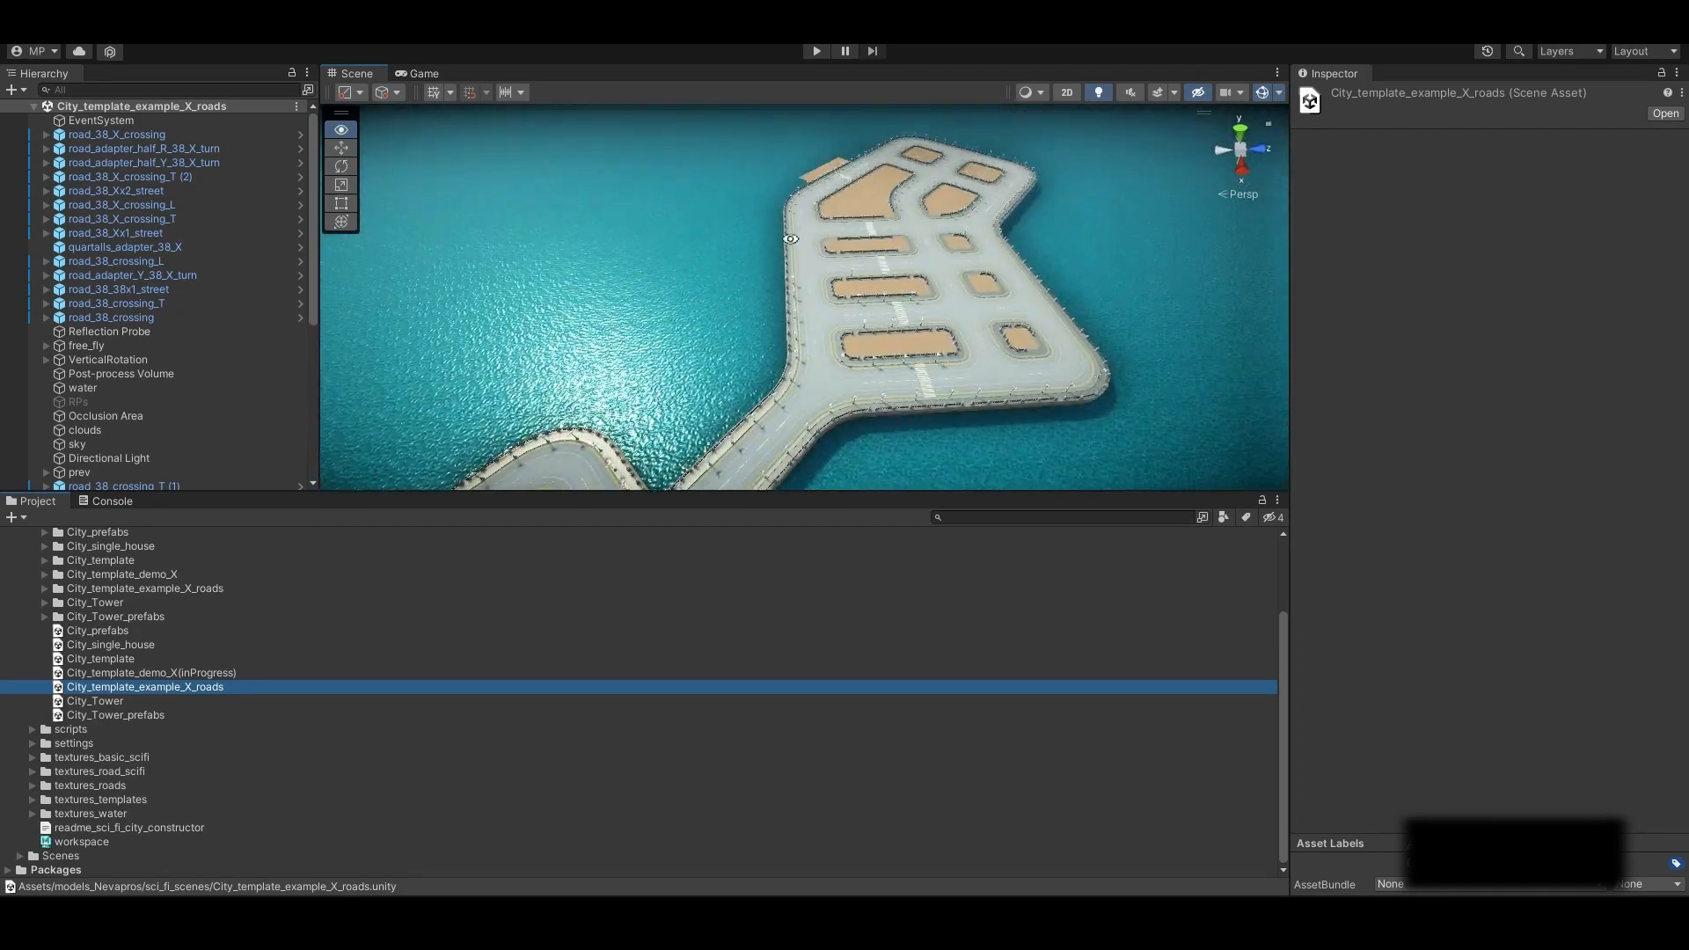
# Deactivate the road_38_street_Xx1_quartal1 block that overhangs the water at the edge of the island
pyautogui.click(827, 172)
pyautogui.click(827, 173)
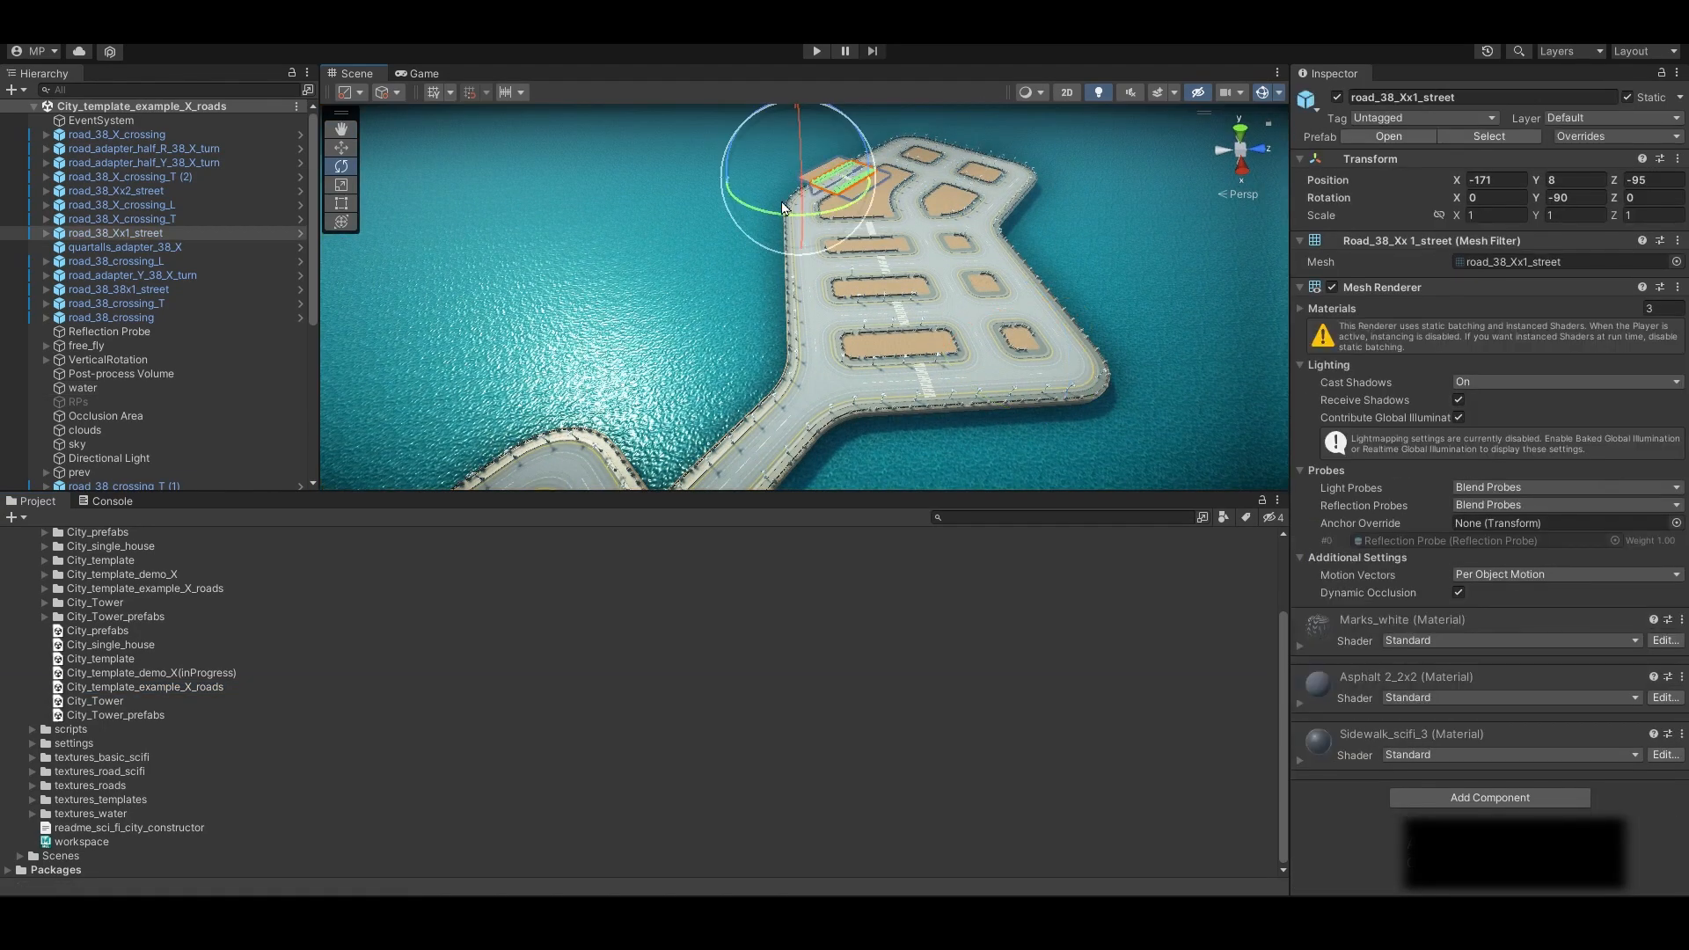
pyautogui.press('f')
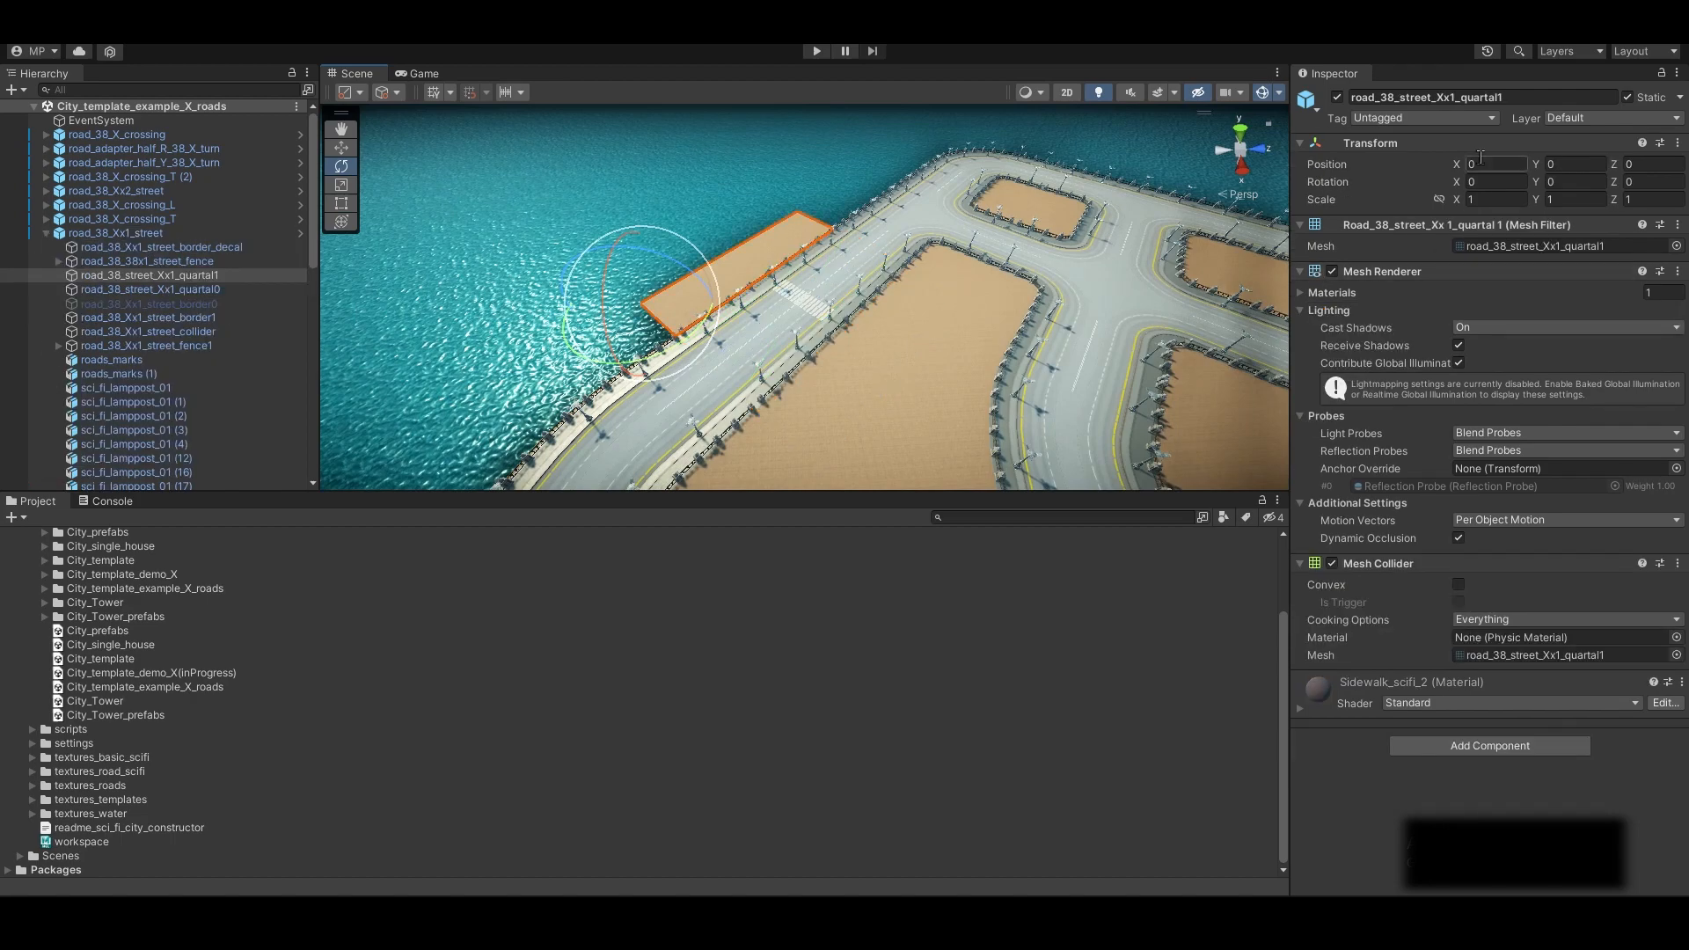
pyautogui.click(1337, 97)
pyautogui.moveTo(1018, 235); pyautogui.dragTo(682, 373, button='right')
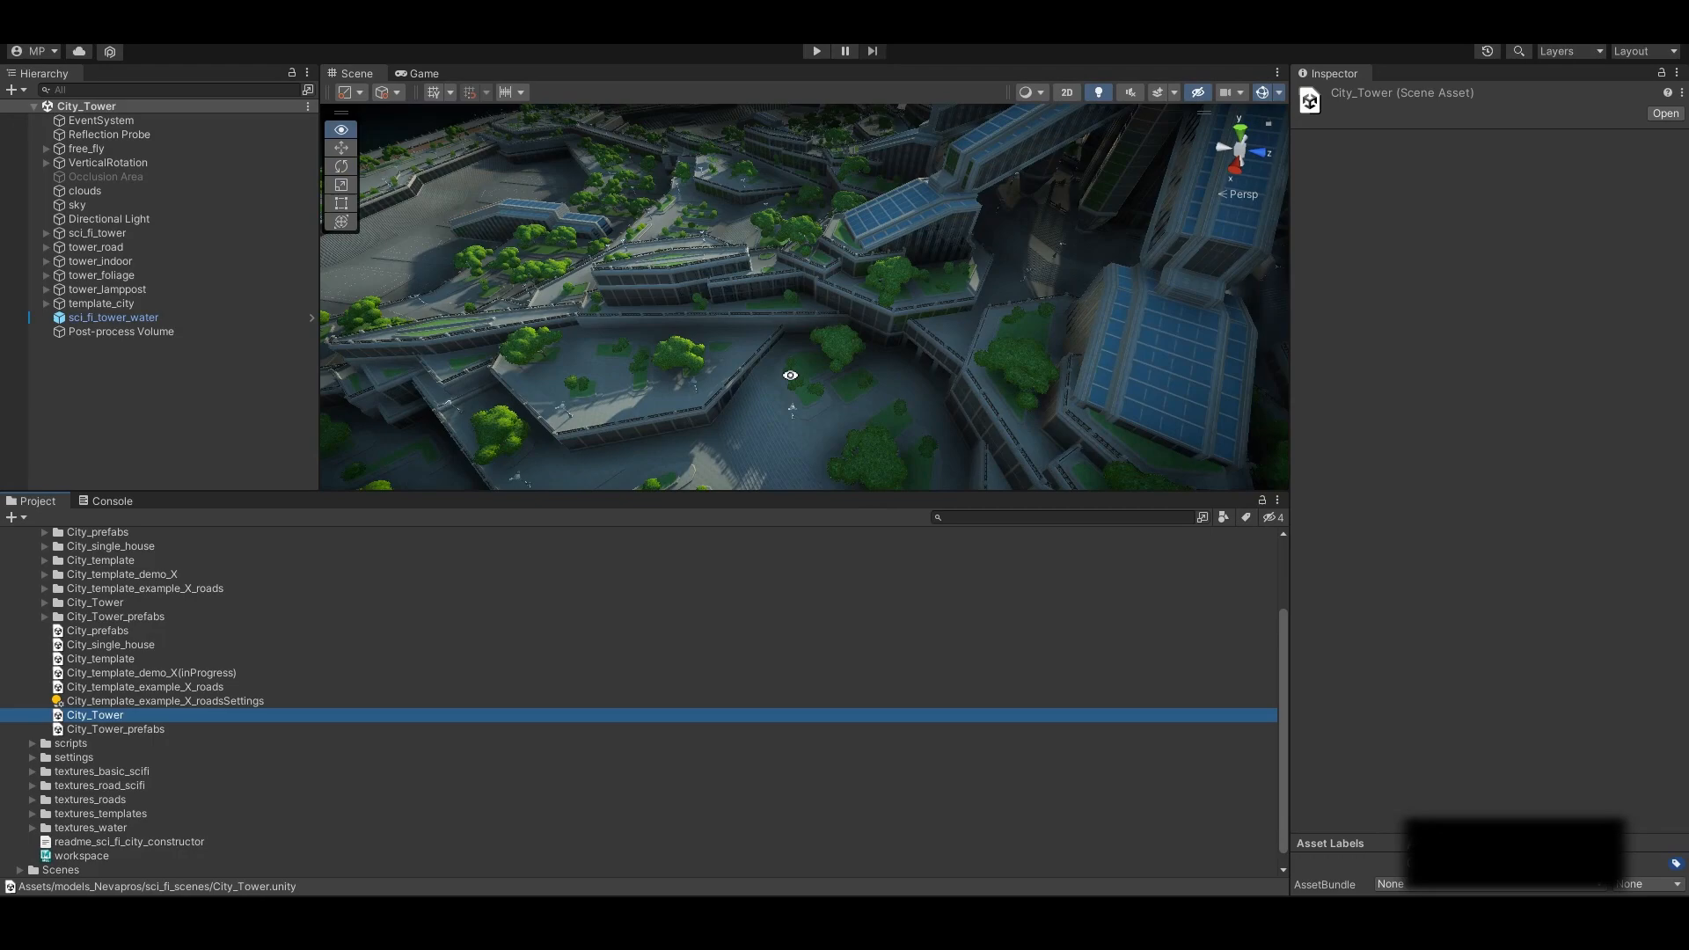
# Examine the City_Tower scene's terraces, shore road and bridge to the neighbouring island, and run the scene in play mode before stopping it
pyautogui.moveTo(790, 375); pyautogui.dragTo(863, 344, button='right')
pyautogui.moveTo(865, 343)
pyautogui.keyDown('alt'); pyautogui.mouseDown()
pyautogui.moveTo(860, 422)
pyautogui.moveTo(844, 351)
pyautogui.mouseUp(); pyautogui.keyUp('alt')
pyautogui.keyDown('alt'); pyautogui.moveTo(844, 352); pyautogui.dragTo(690, 253, button='middle'); pyautogui.keyUp('alt')
pyautogui.keyDown('alt'); pyautogui.moveTo(690, 252); pyautogui.dragTo(928, 351, button='right'); pyautogui.keyUp('alt')
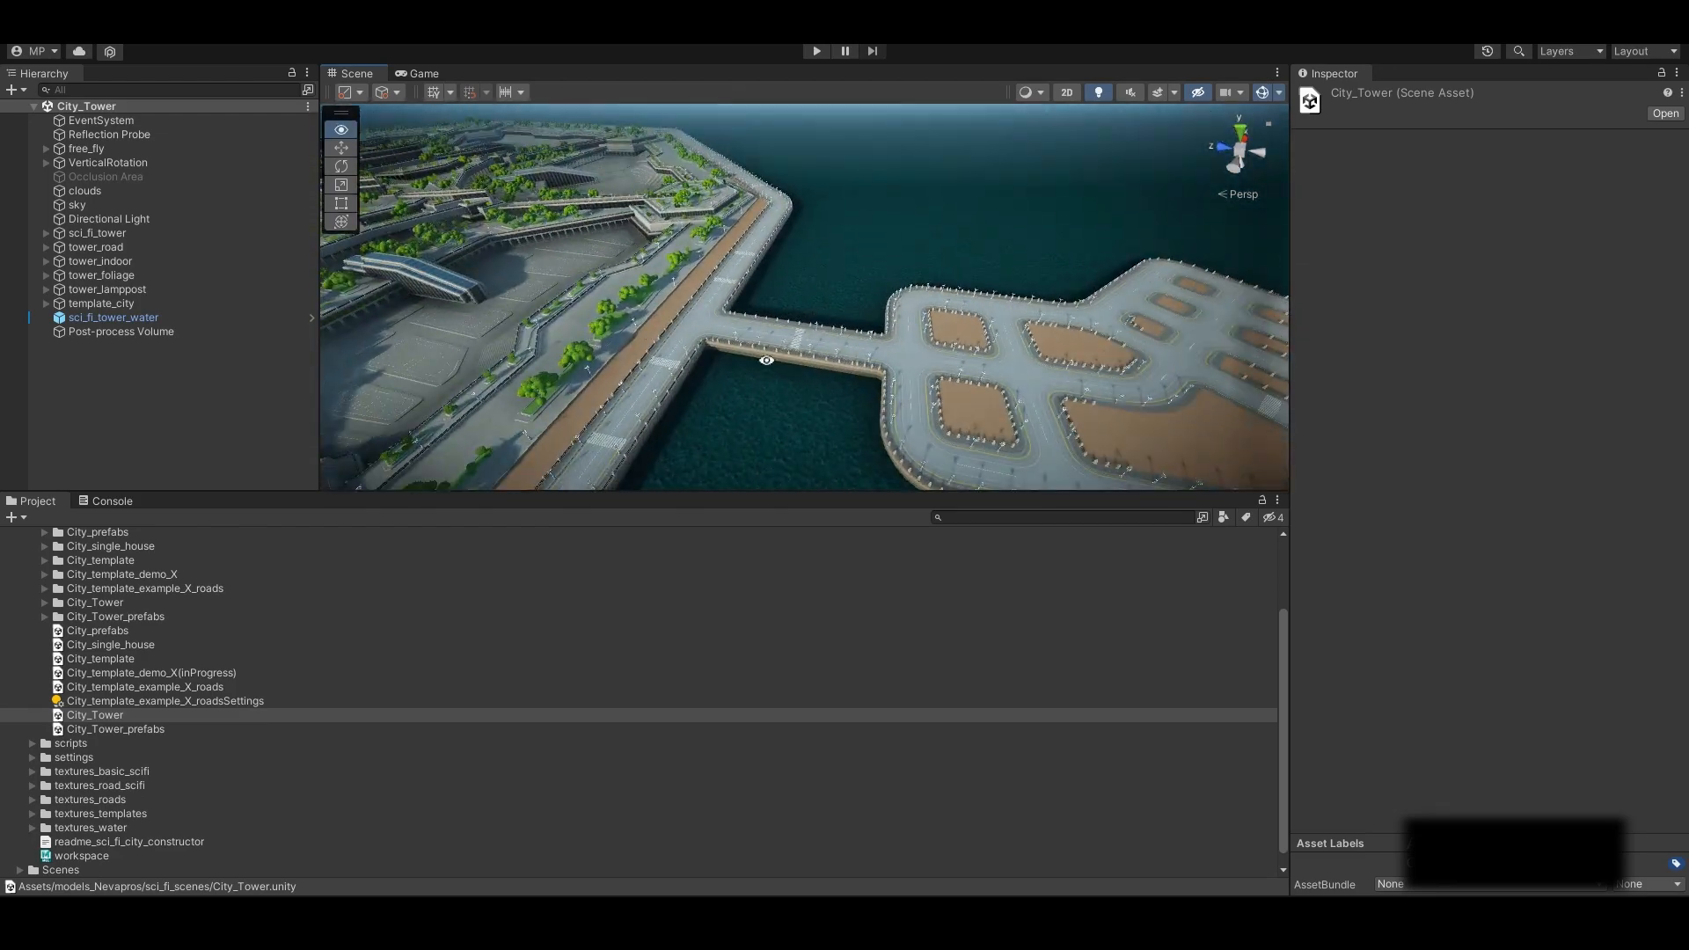
pyautogui.keyDown('alt'); pyautogui.moveTo(765, 358); pyautogui.dragTo(940, 346, button='middle'); pyautogui.keyUp('alt')
pyautogui.keyDown('alt'); pyautogui.moveTo(716, 341); pyautogui.dragTo(747, 336, button='middle'); pyautogui.keyUp('alt')
pyautogui.moveTo(747, 336)
pyautogui.keyDown('alt'); pyautogui.mouseDown(button='right')
pyautogui.moveTo(631, 279)
pyautogui.moveTo(762, 329)
pyautogui.mouseUp(button='right'); pyautogui.keyUp('alt')
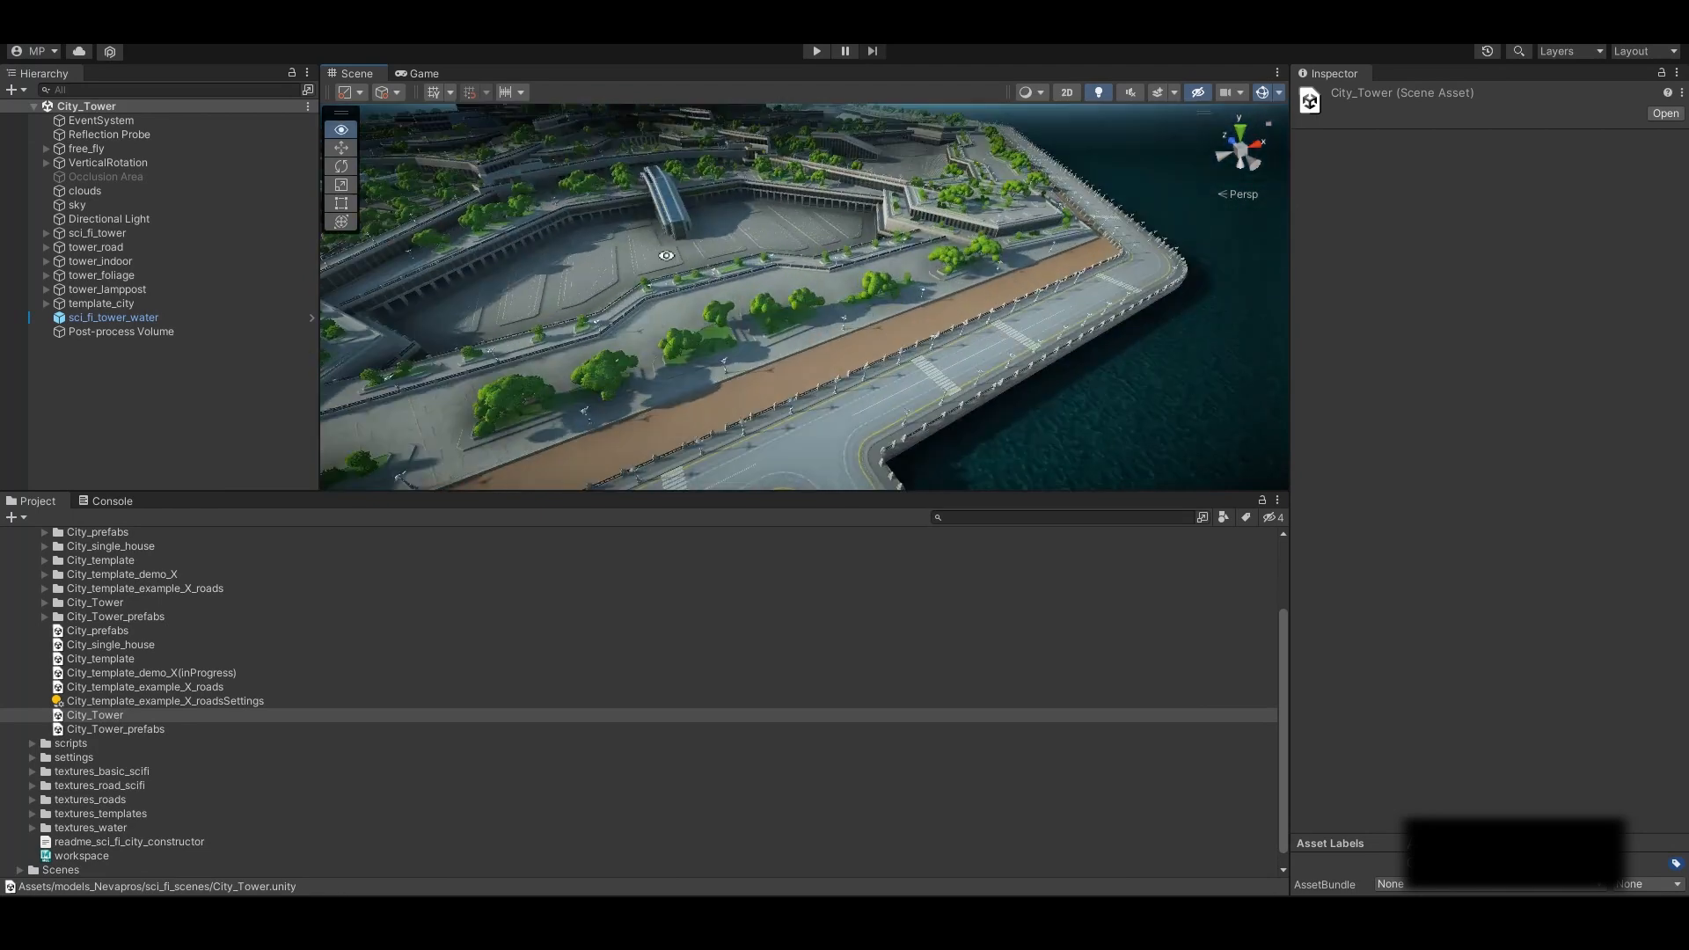
pyautogui.keyDown('alt'); pyautogui.moveTo(709, 132); pyautogui.dragTo(895, 279, button='middle'); pyautogui.keyUp('alt')
pyautogui.keyDown('alt'); pyautogui.moveTo(479, 145); pyautogui.dragTo(448, 138); pyautogui.keyUp('alt')
pyautogui.click(816, 51)
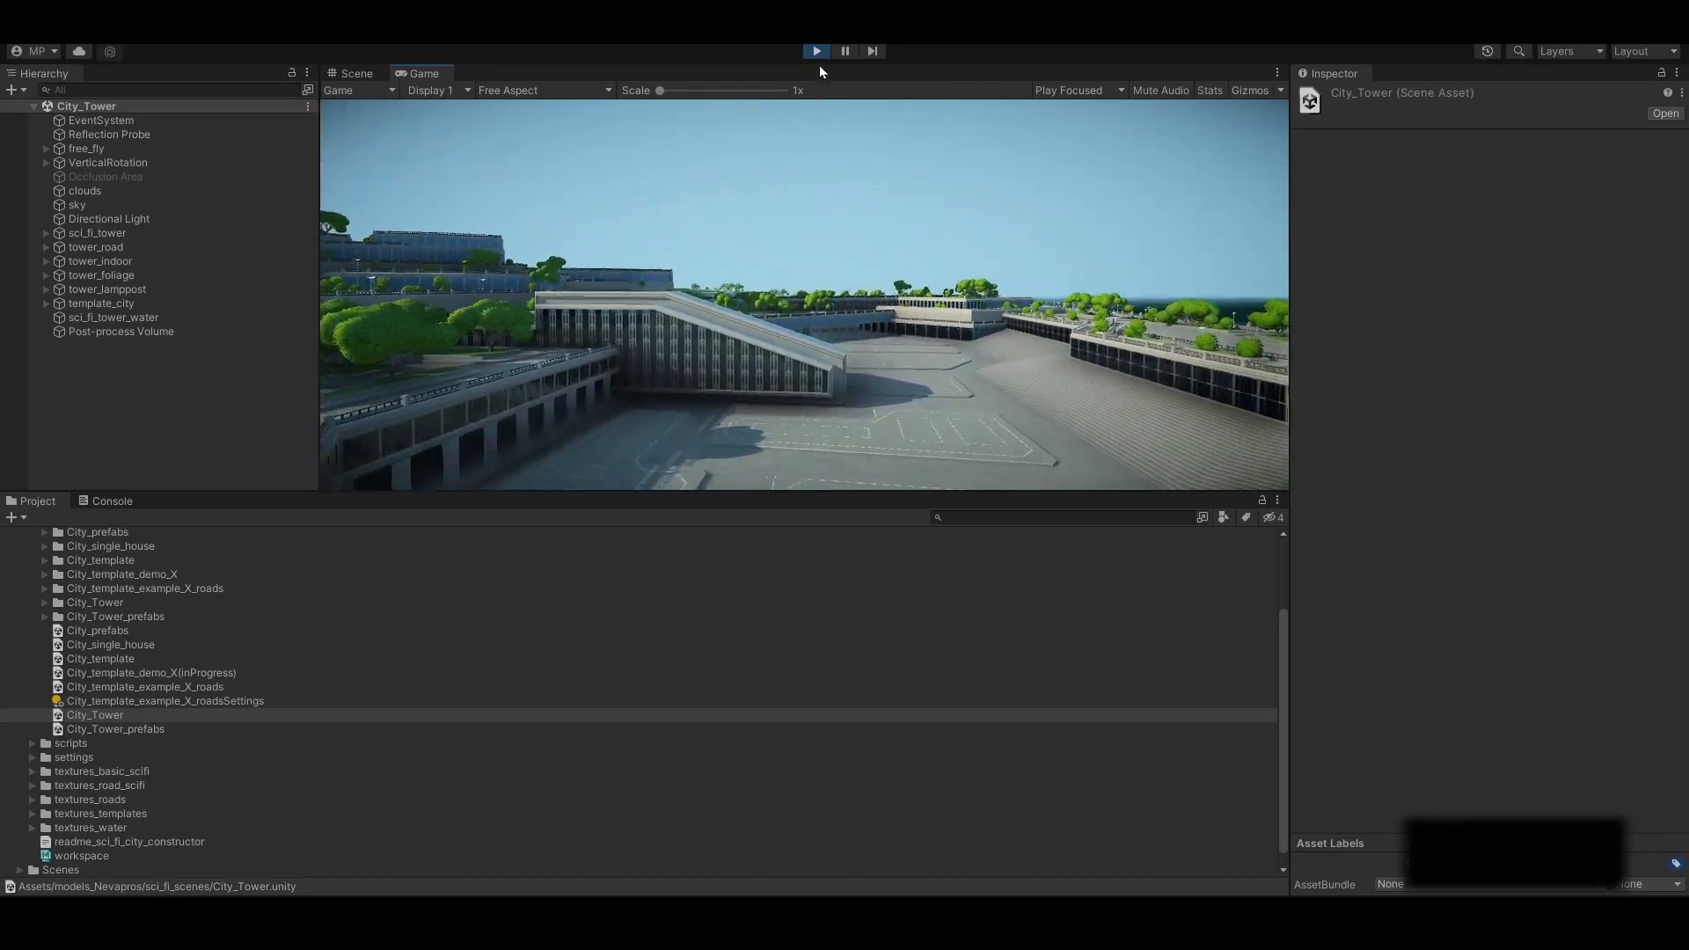
pyautogui.click(815, 52)
# Lighten the Water material's albedo on sci_fi_tower_water to RGB 148, 211, 219 and deselect the object
pyautogui.click(1299, 706)
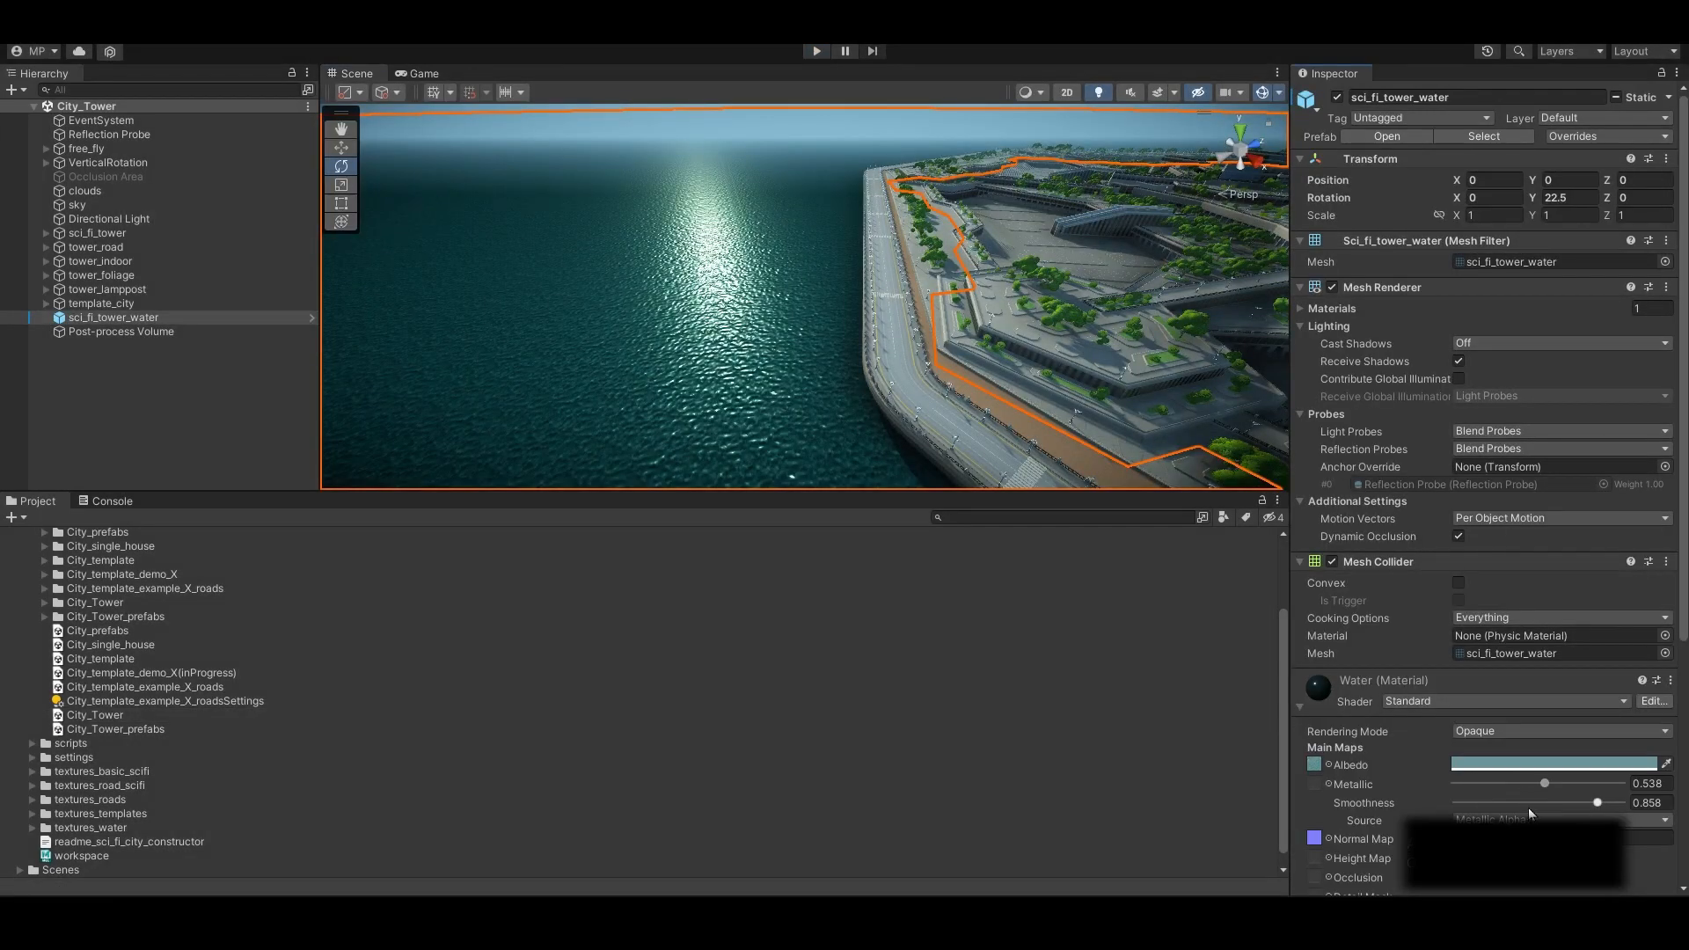
pyautogui.click(1504, 763)
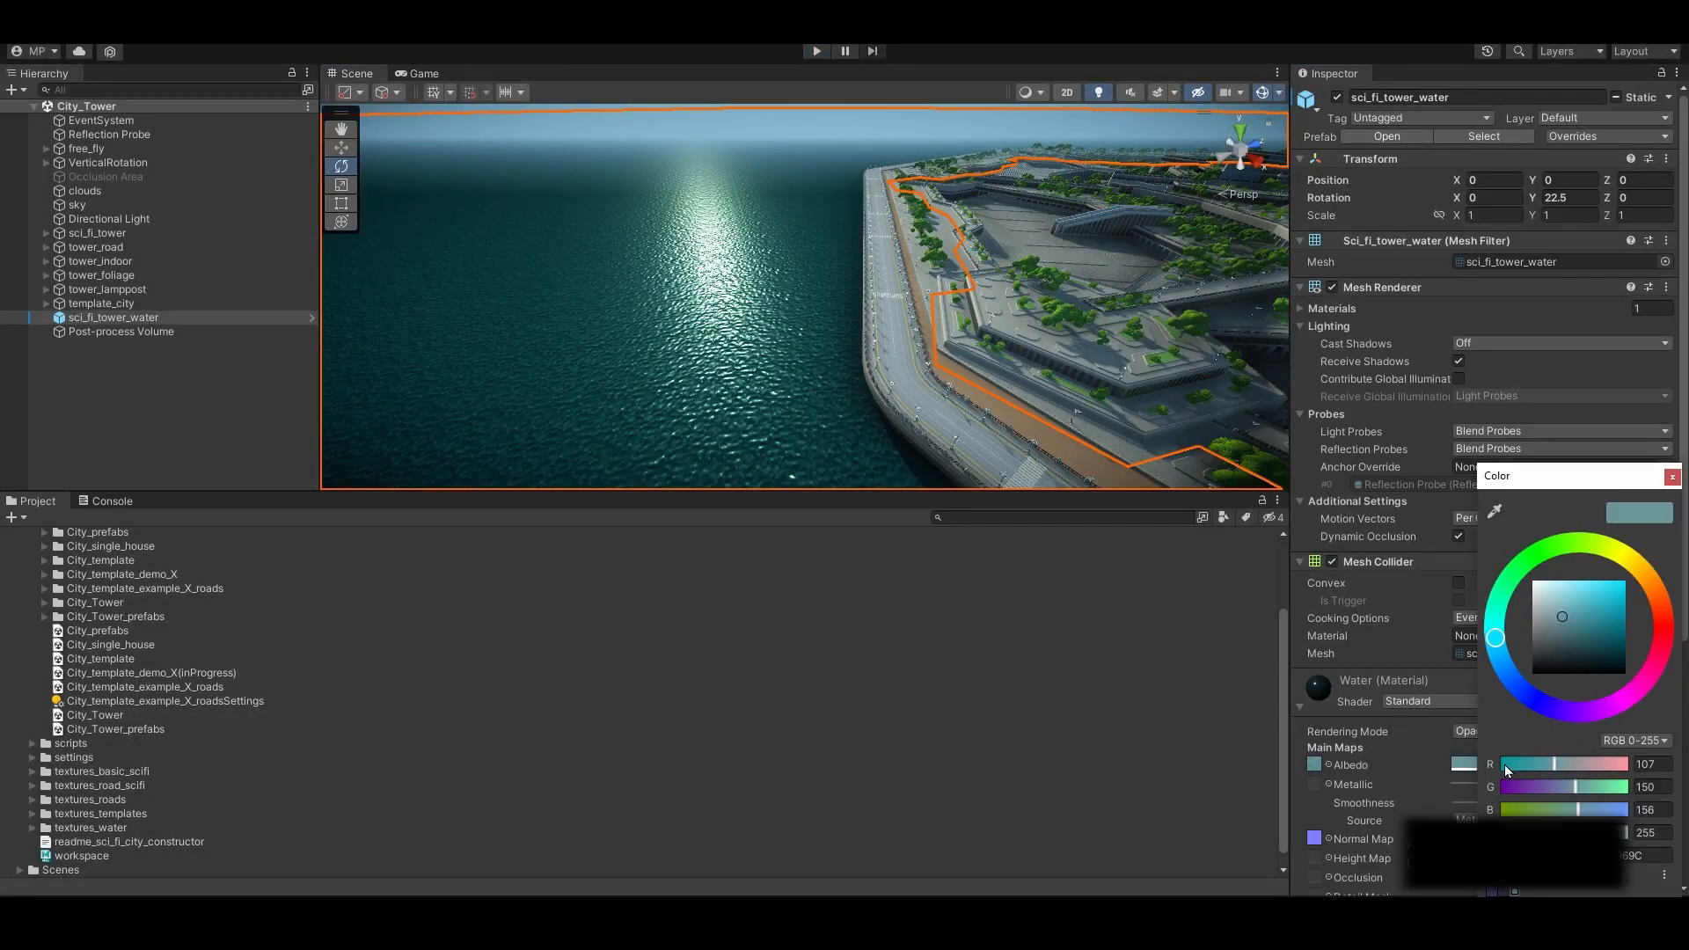
pyautogui.click(1562, 605)
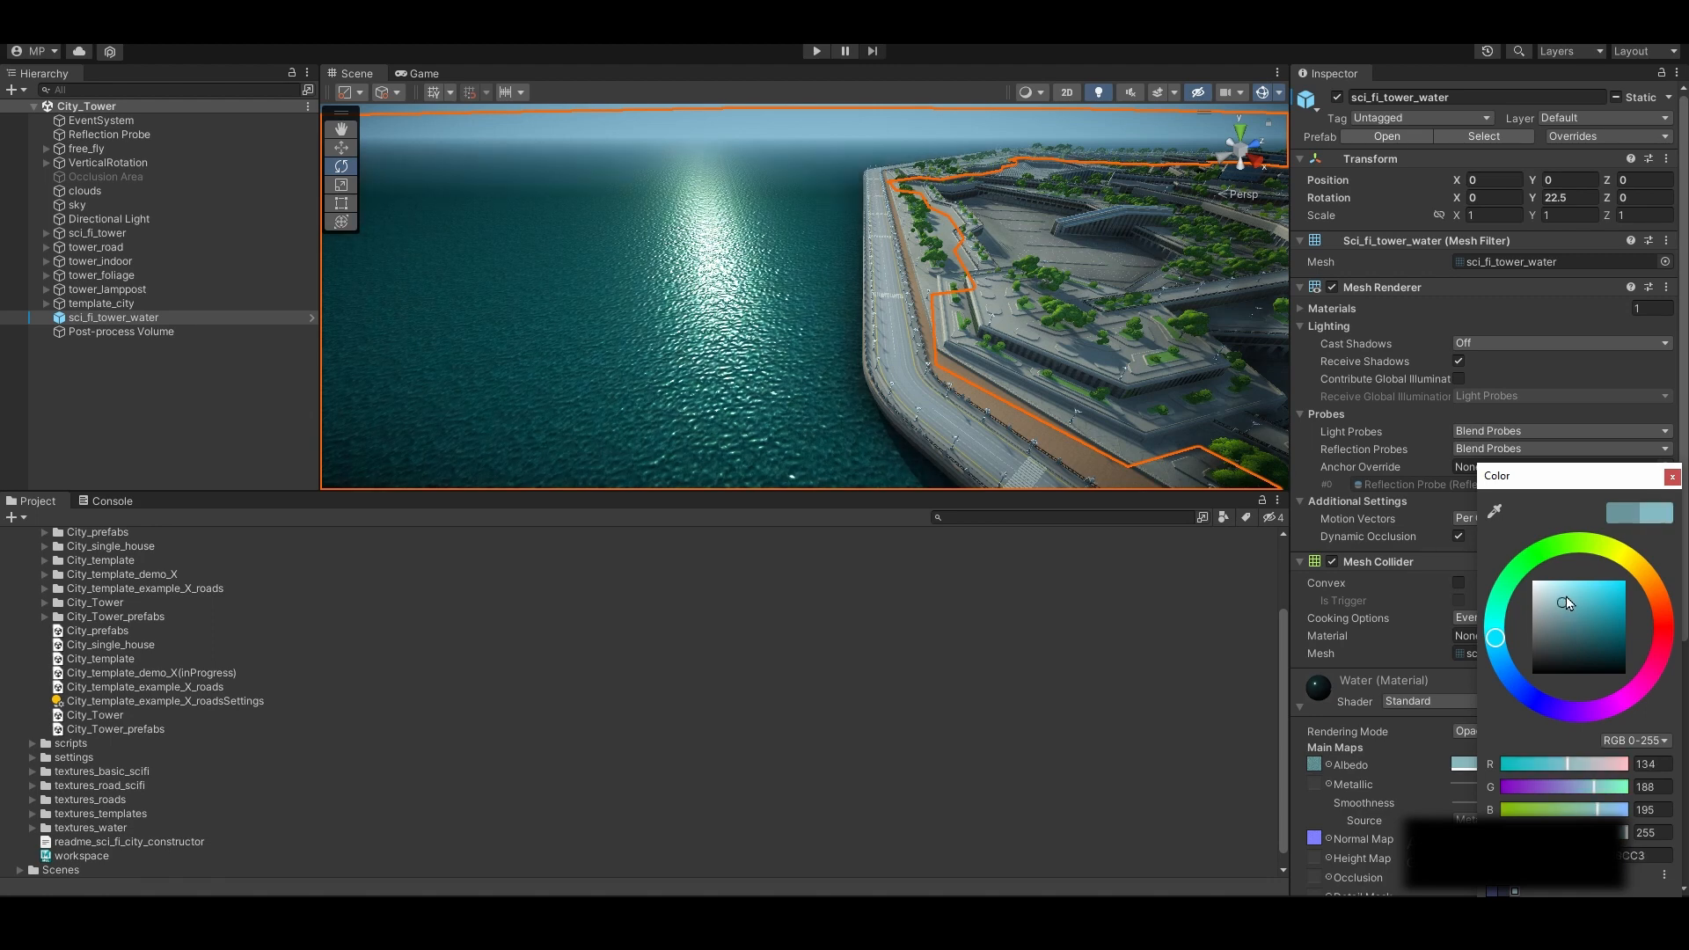
pyautogui.click(1564, 595)
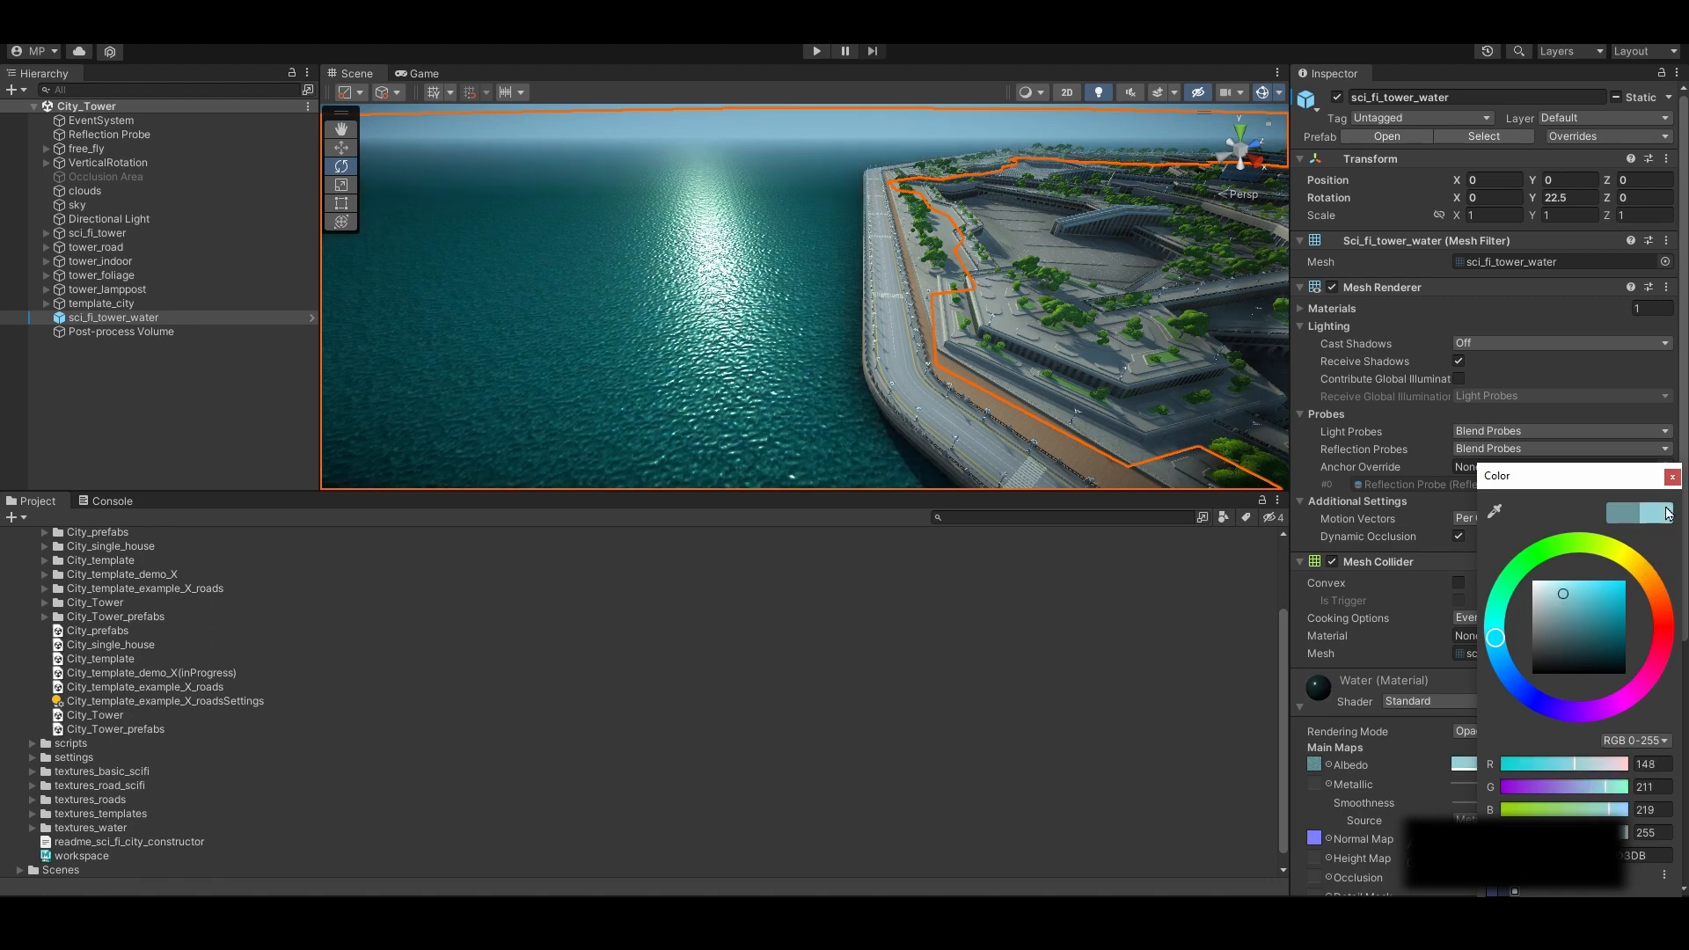
pyautogui.click(1672, 475)
pyautogui.click(251, 464)
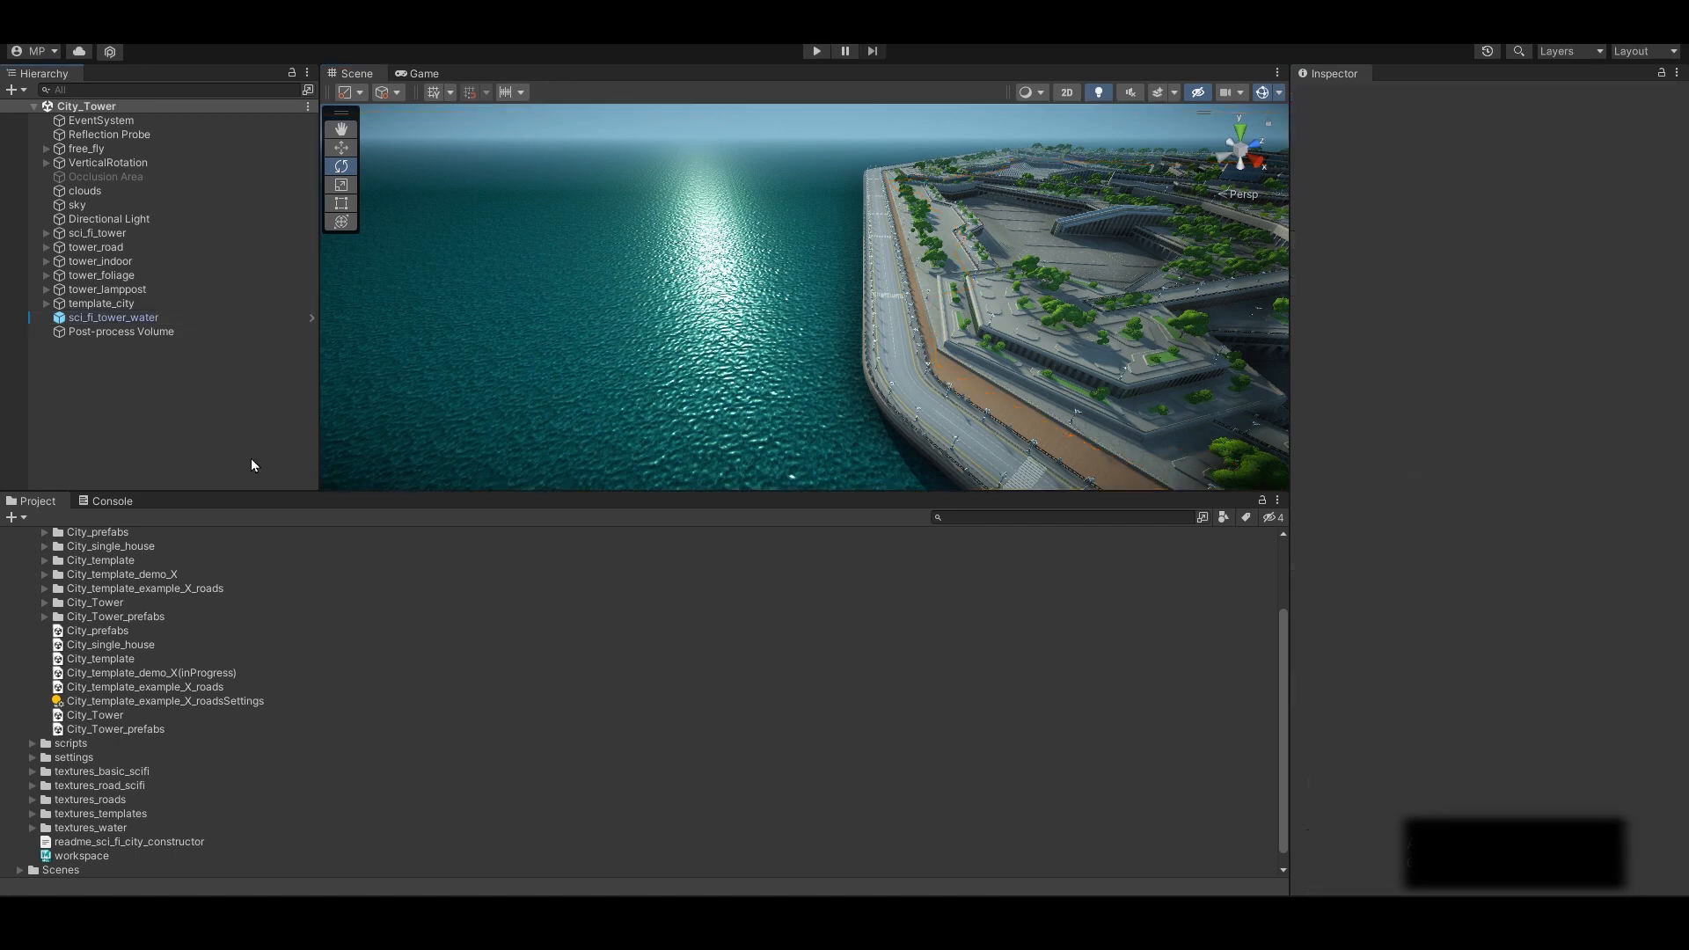
# Disable scene picking for sci_fi_tower_water, clouds and sky in the City_Tower scene
pyautogui.click(608, 397)
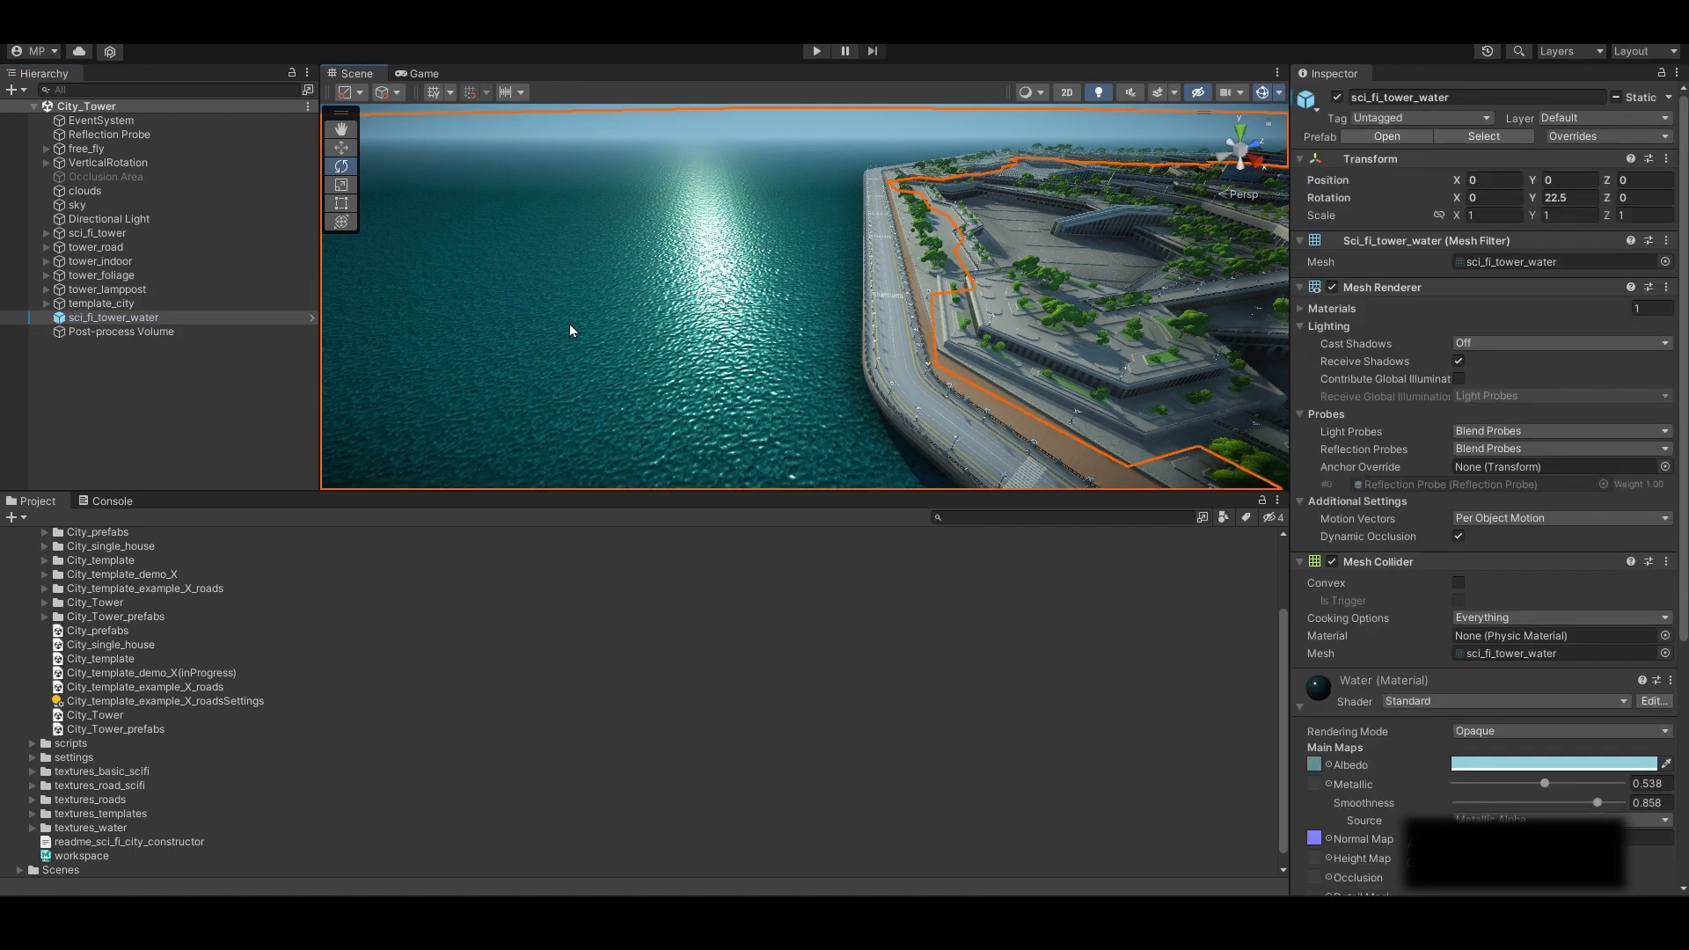
pyautogui.click(35, 319)
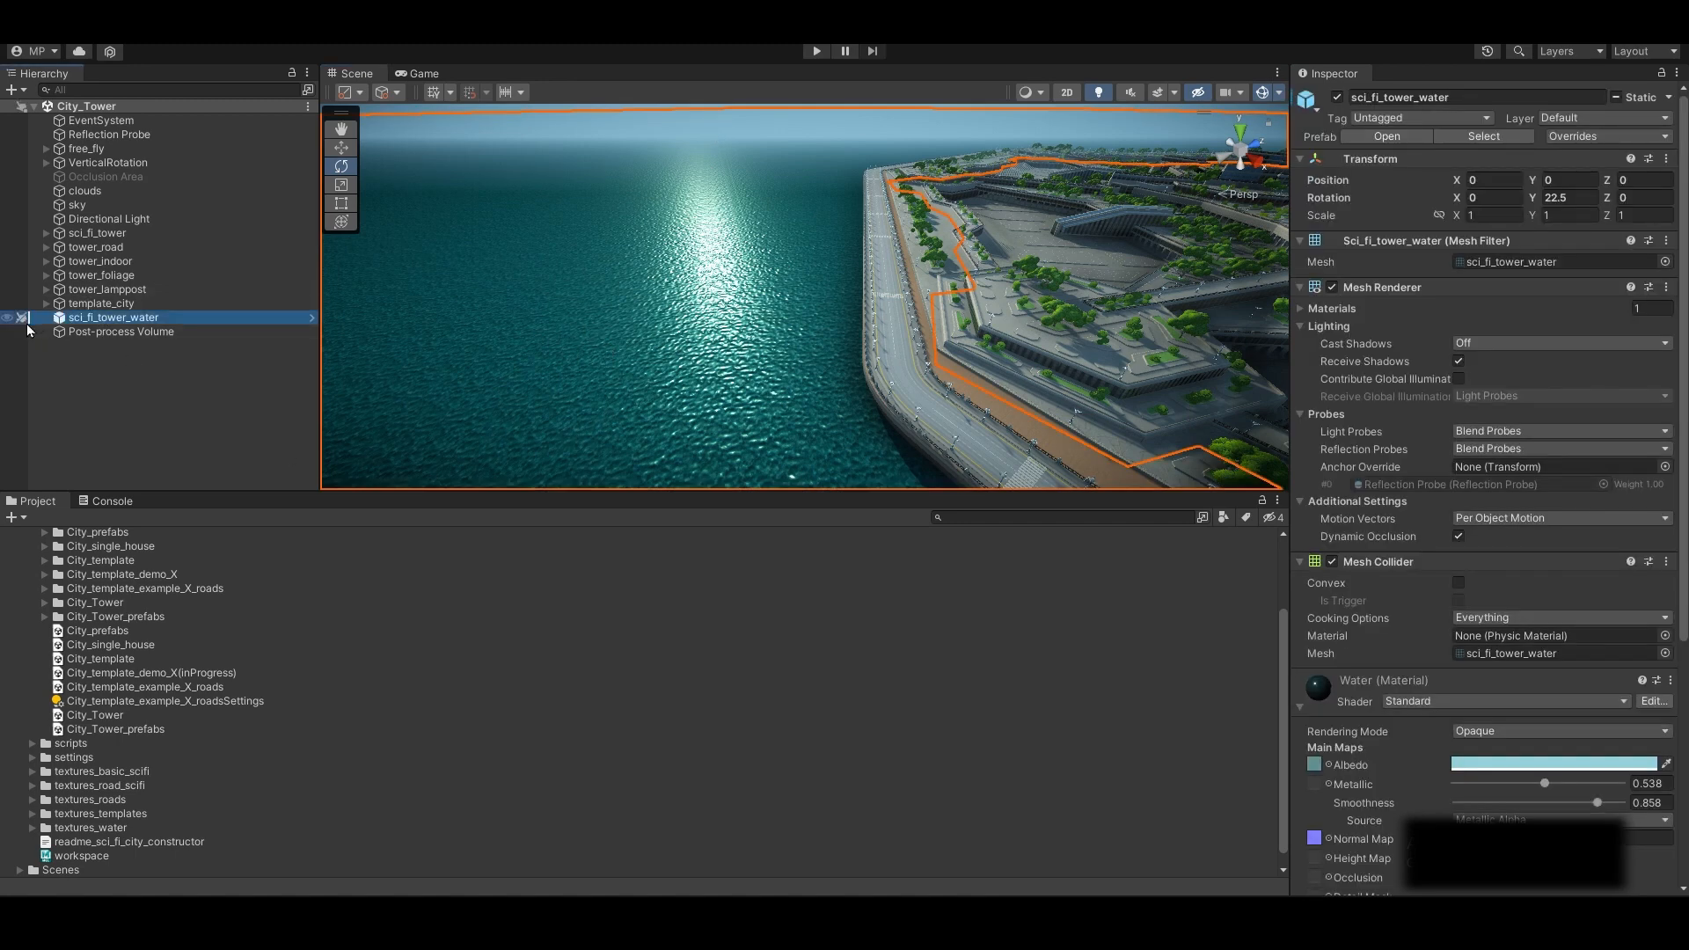
pyautogui.keyDown('alt'); pyautogui.moveTo(671, 365); pyautogui.dragTo(686, 331); pyautogui.keyUp('alt')
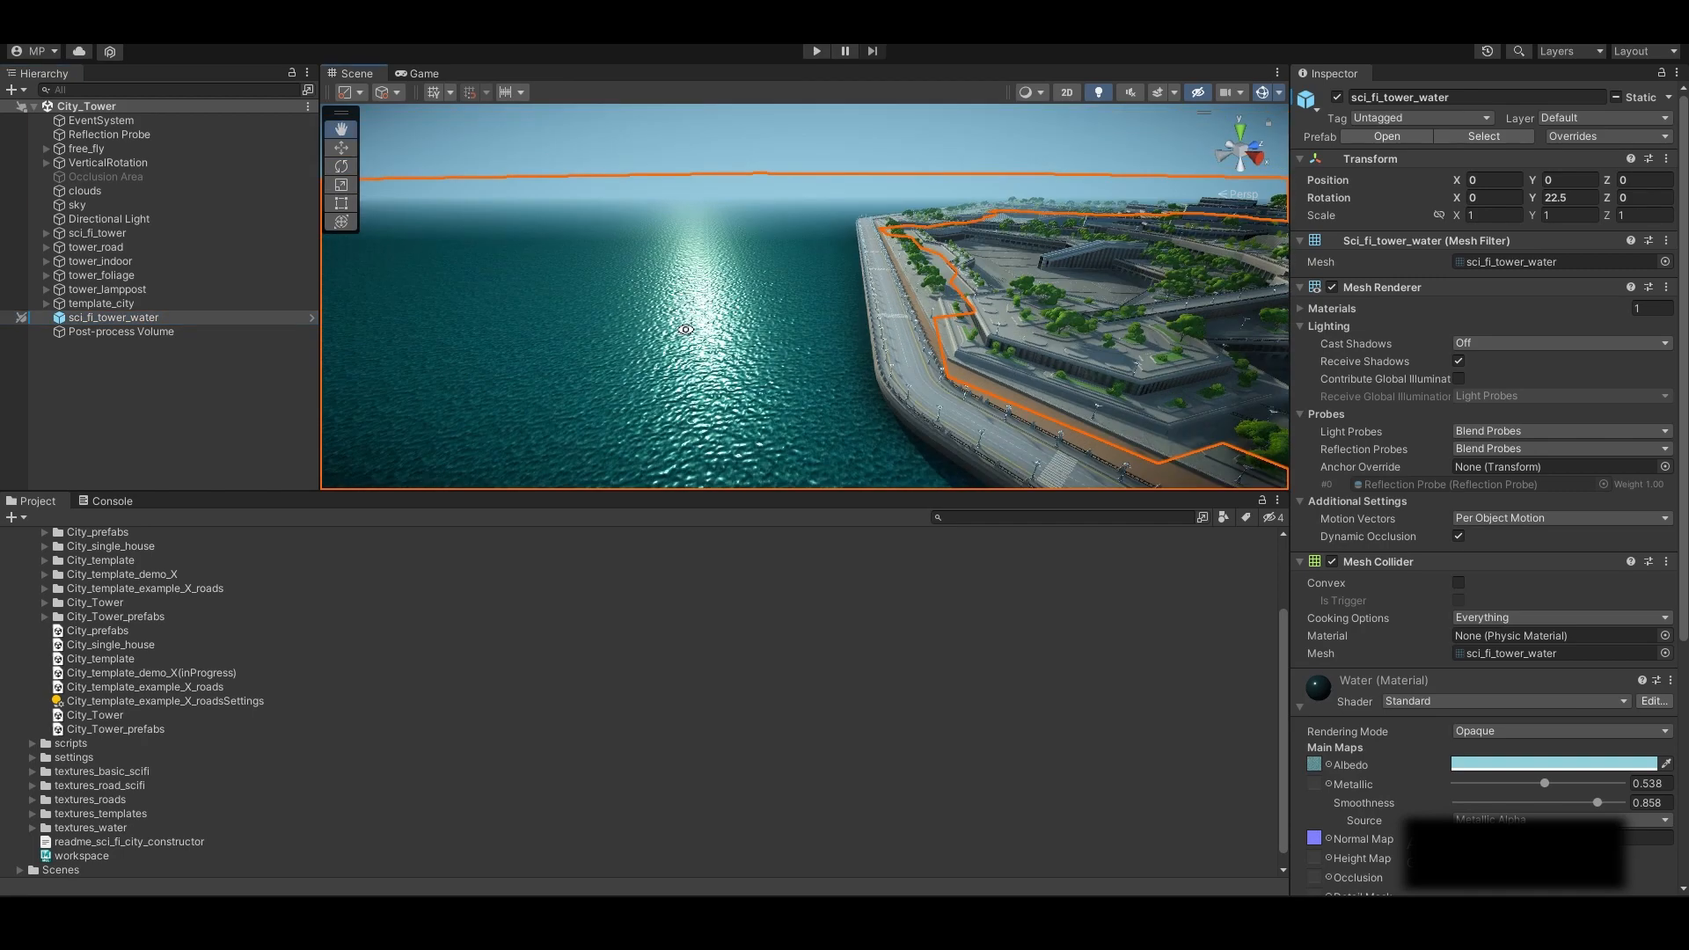
pyautogui.click(728, 150)
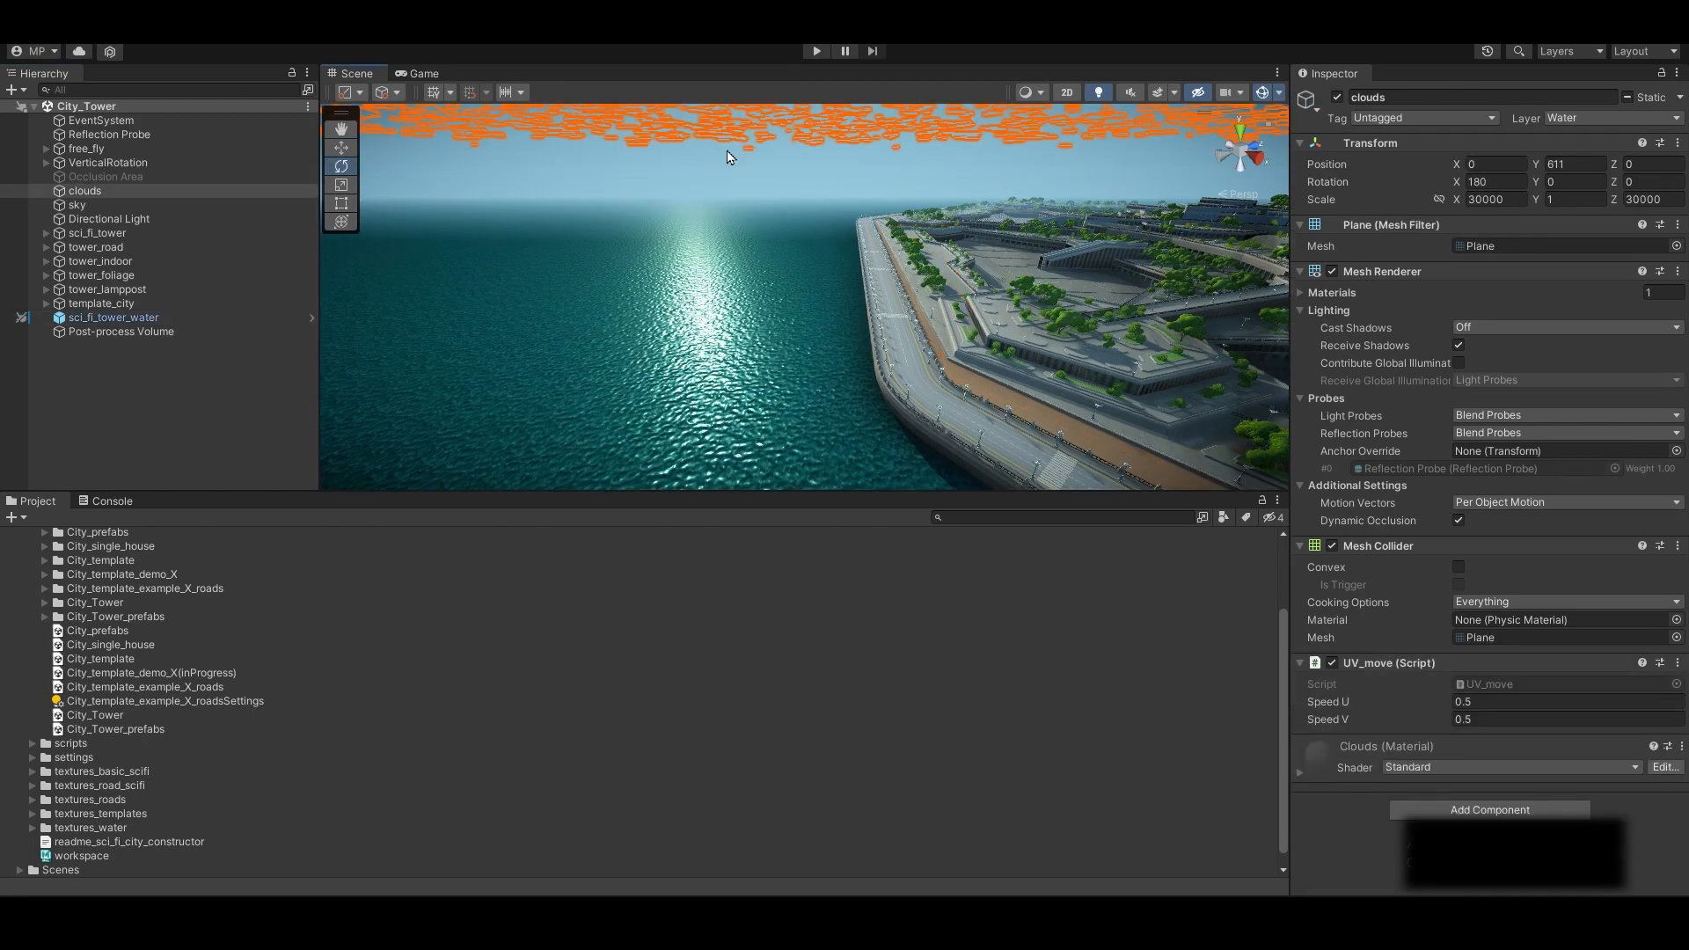
pyautogui.click(24, 192)
pyautogui.click(23, 206)
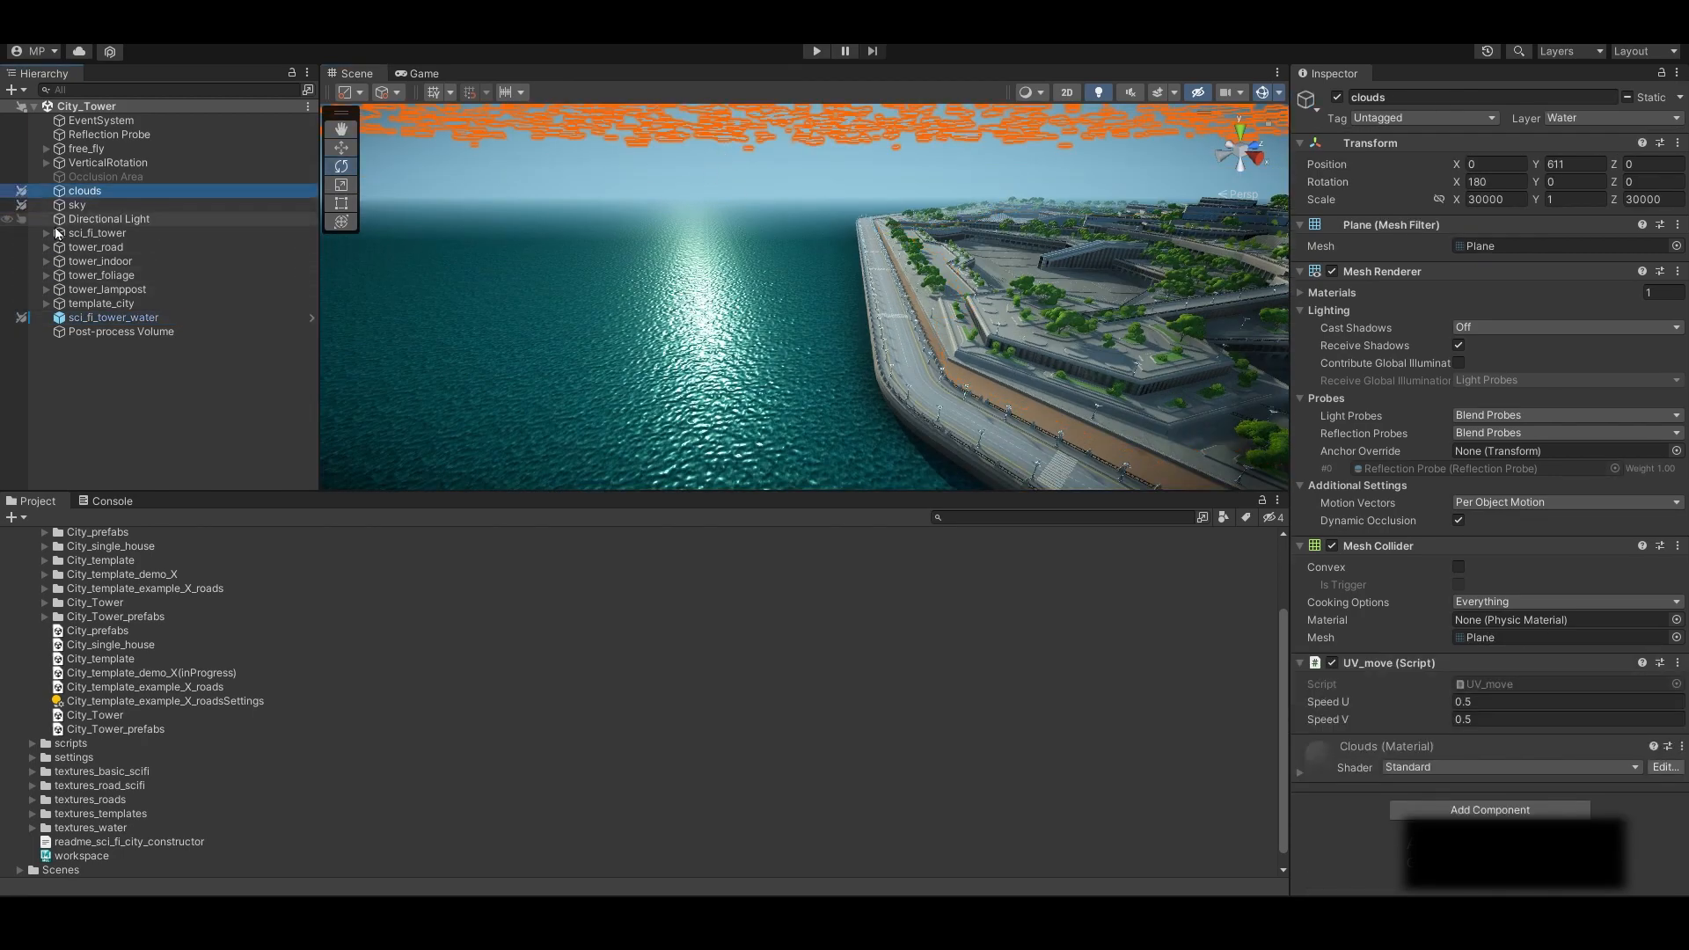
pyautogui.click(626, 270)
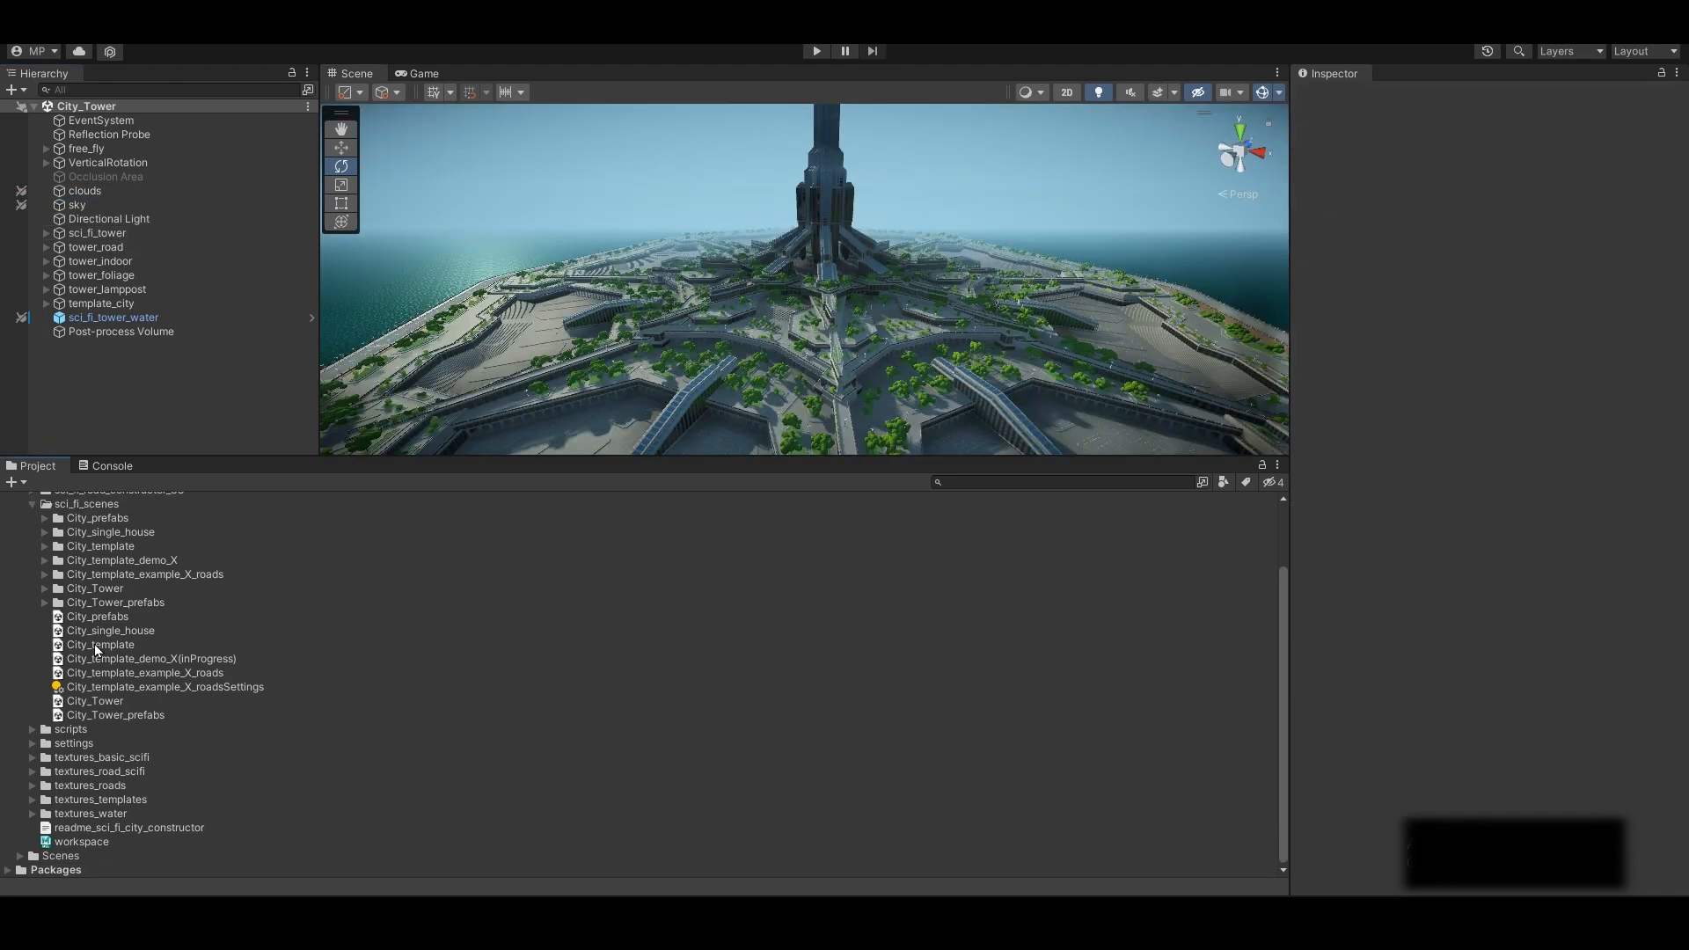
# Open the City_template scene from the sci_fi_scenes folder and view its city from across the water
pyautogui.click(96, 645)
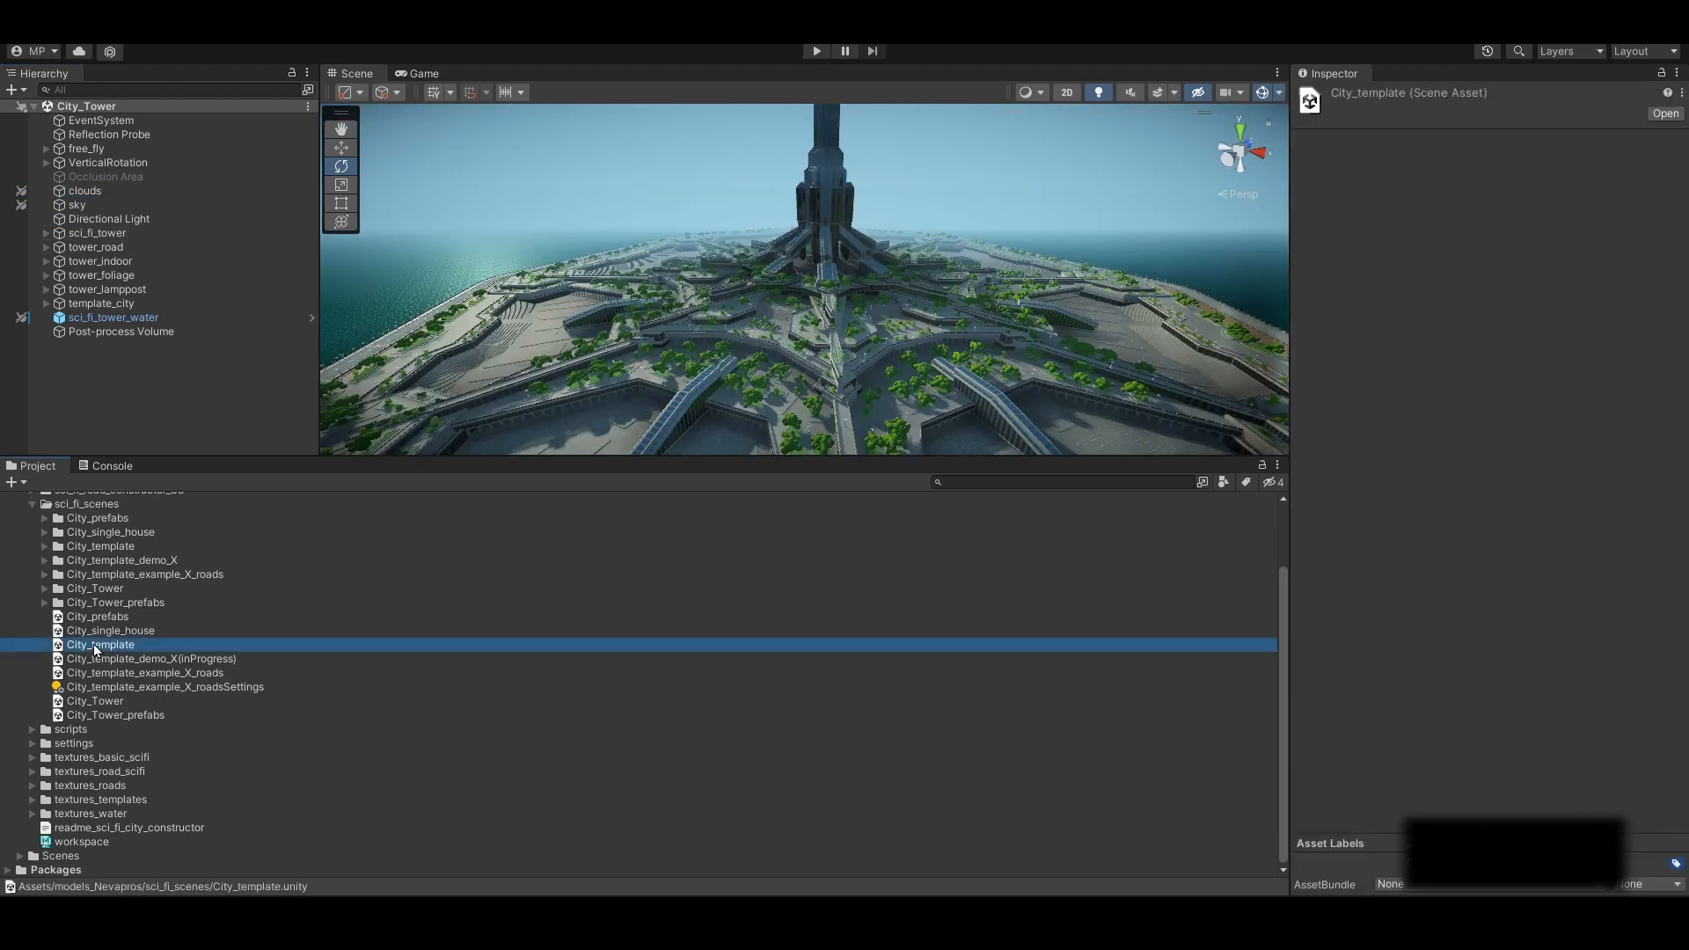
pyautogui.doubleClick(97, 645)
pyautogui.keyDown('alt'); pyautogui.moveTo(880, 376); pyautogui.dragTo(1096, 302); pyautogui.keyUp('alt')
pyautogui.keyDown('alt'); pyautogui.moveTo(744, 357); pyautogui.dragTo(889, 362, button='middle'); pyautogui.keyUp('alt')
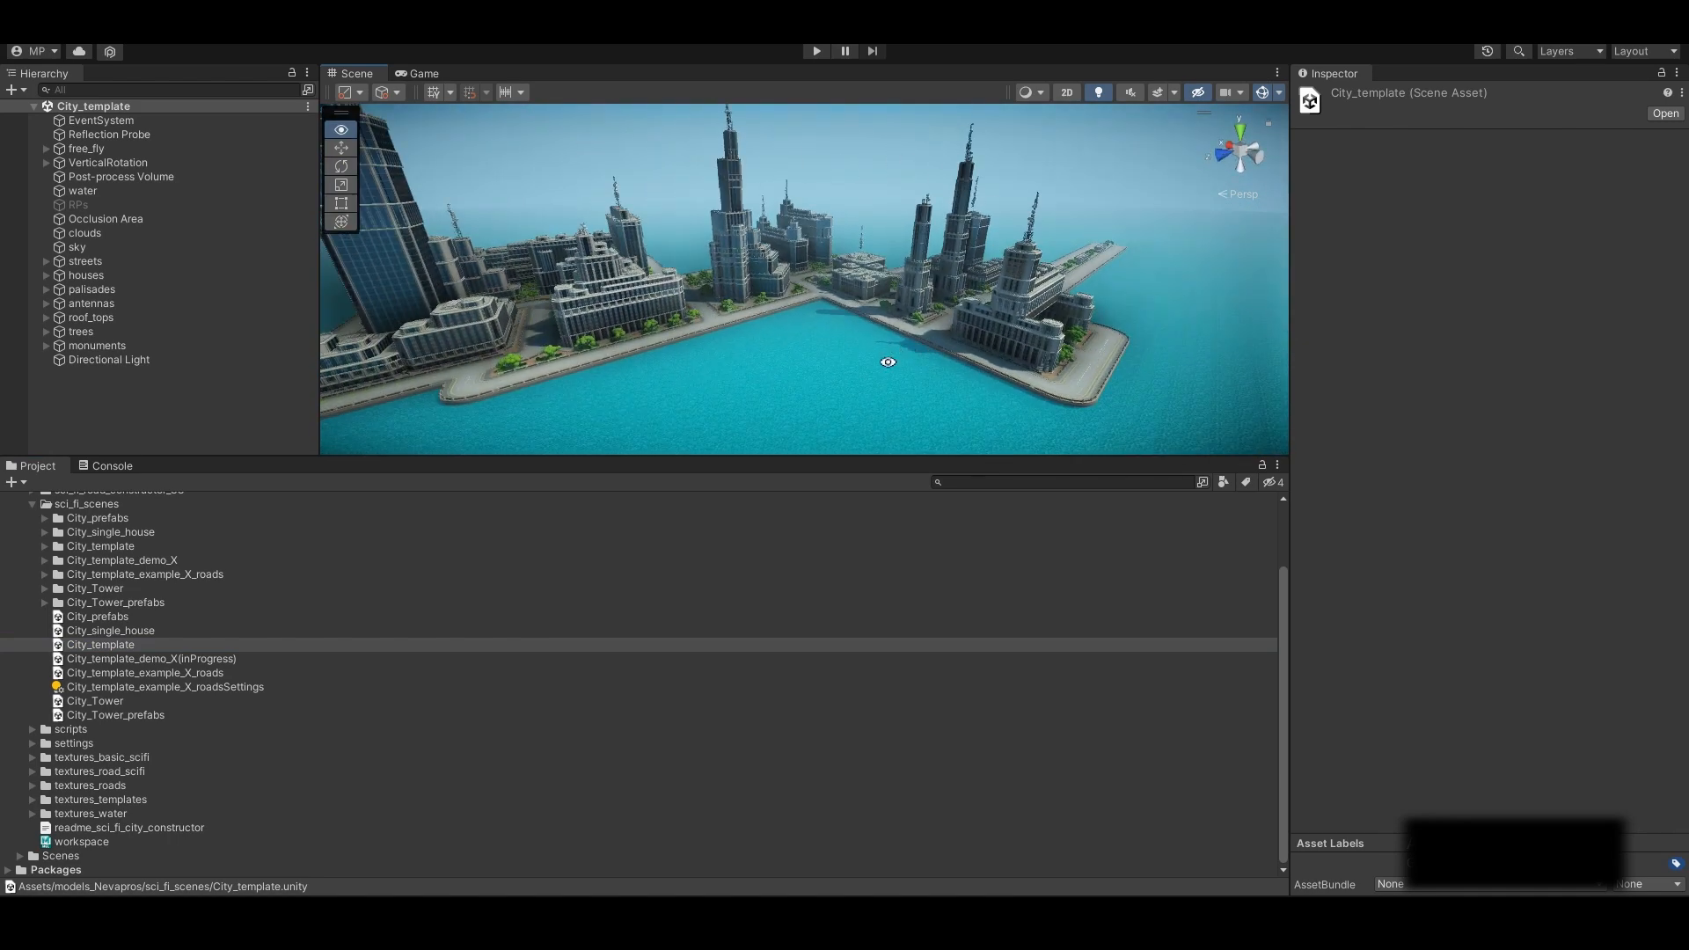
# Duplicate the City_template scene asset and rename the copy City_tutorial
pyautogui.click(129, 634)
pyautogui.click(128, 646)
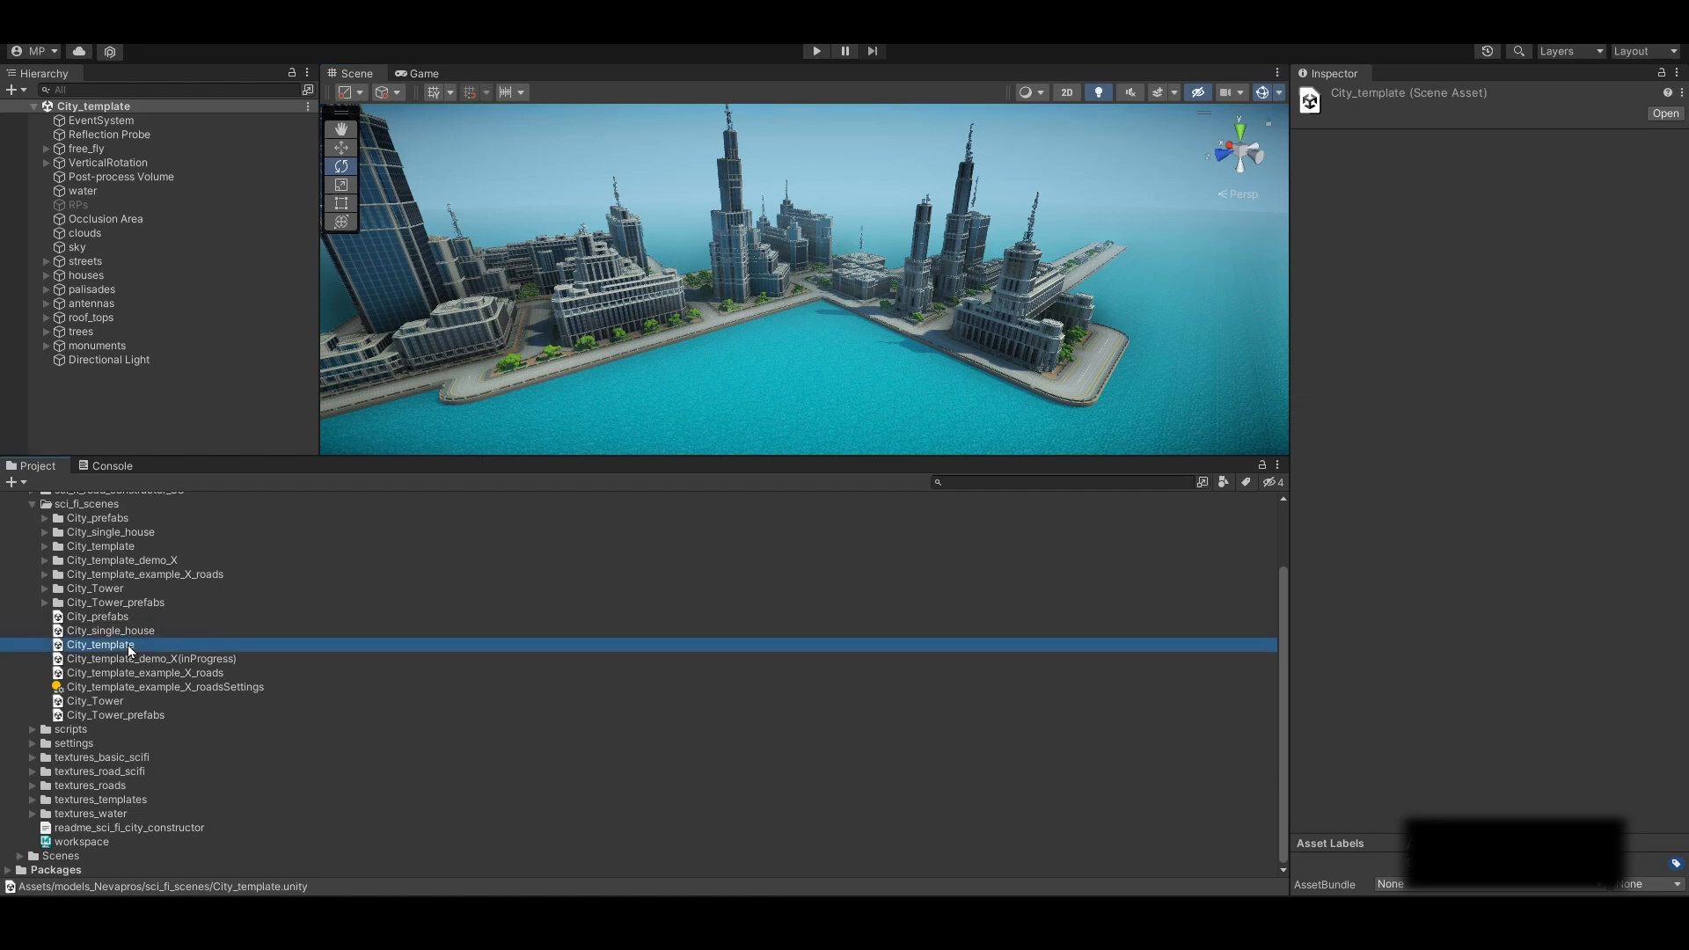
pyautogui.hotkey('ctrl', 'd')
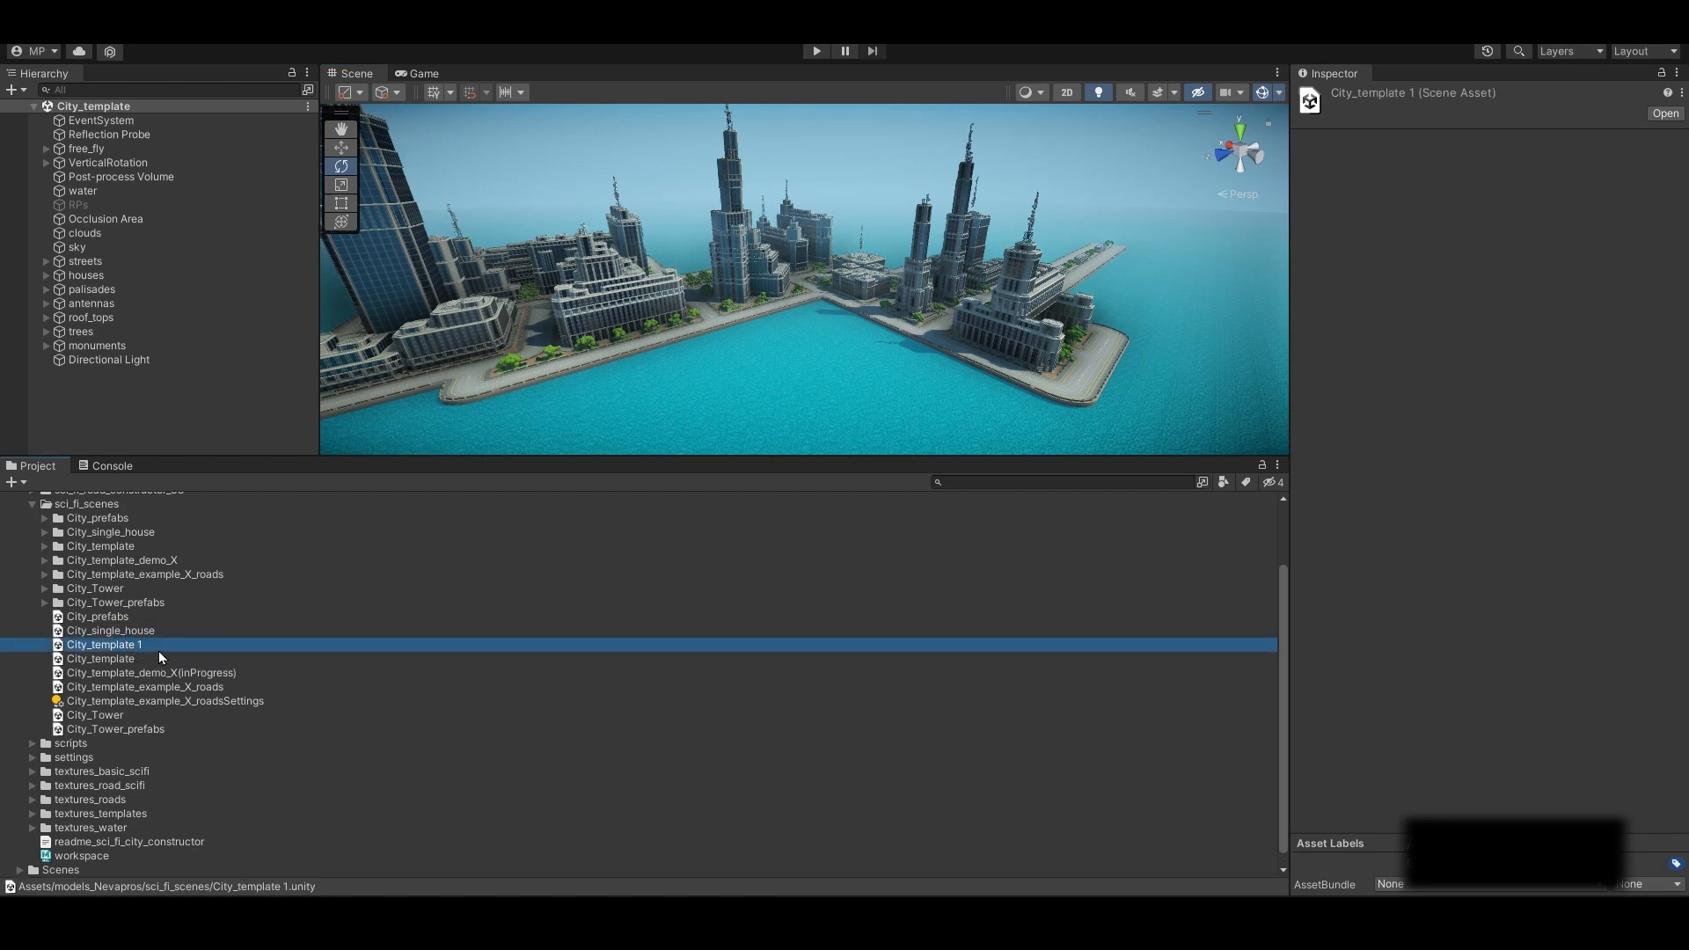
pyautogui.press('F2')
pyautogui.click(152, 649)
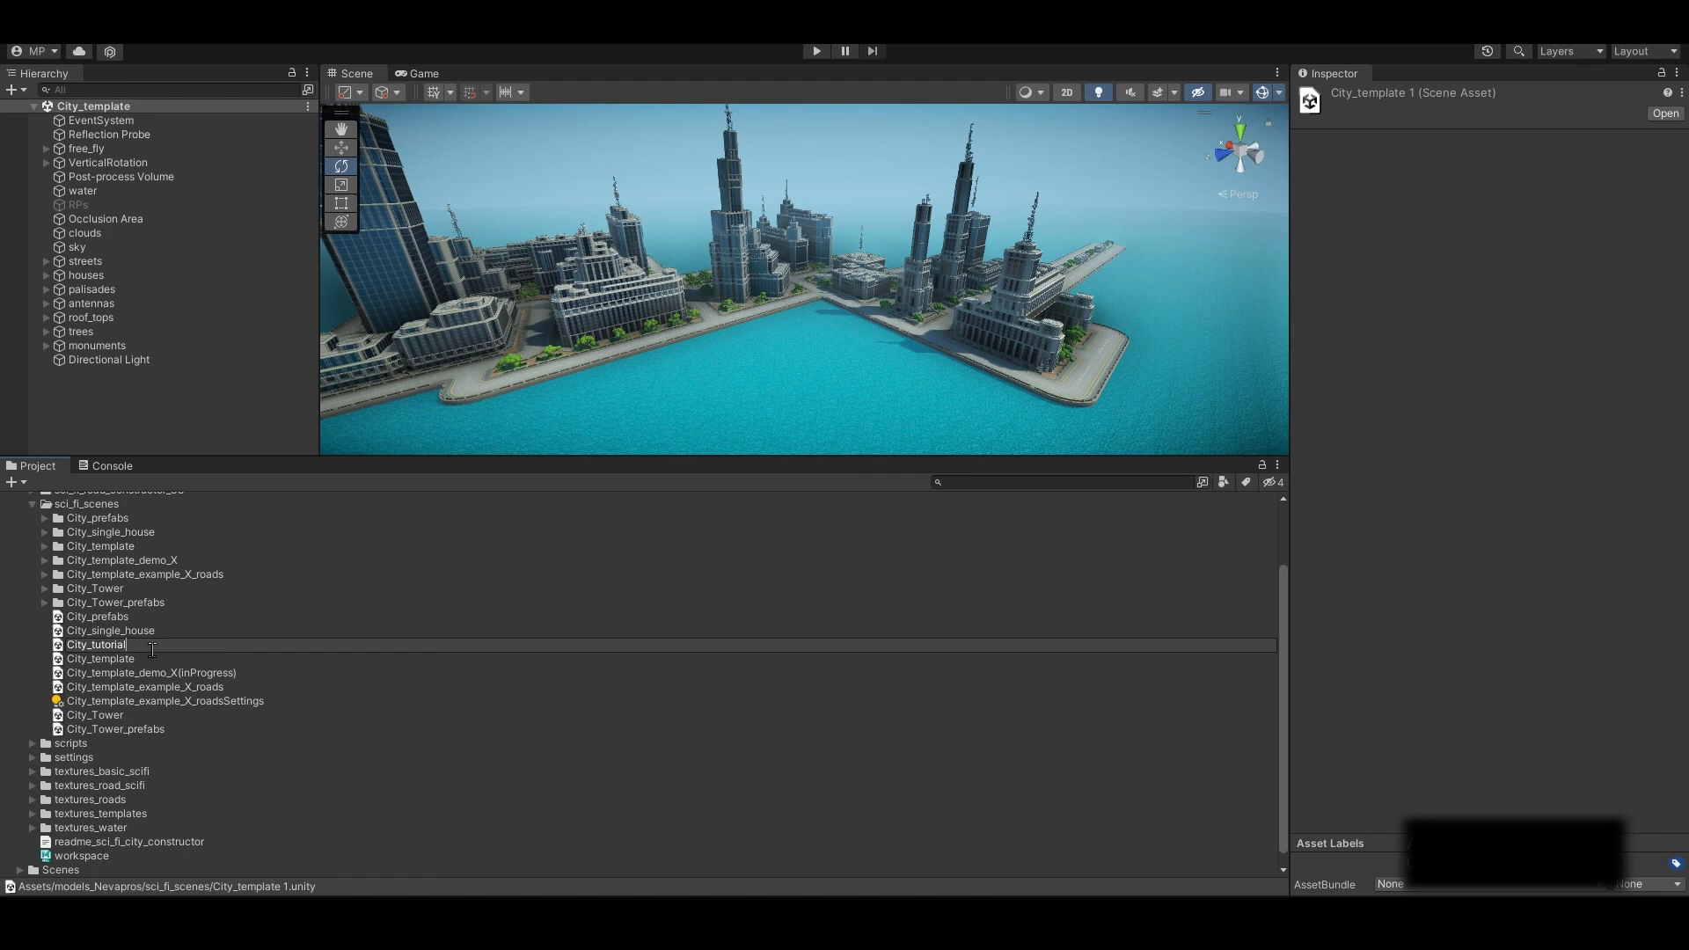
pyautogui.press('Return')
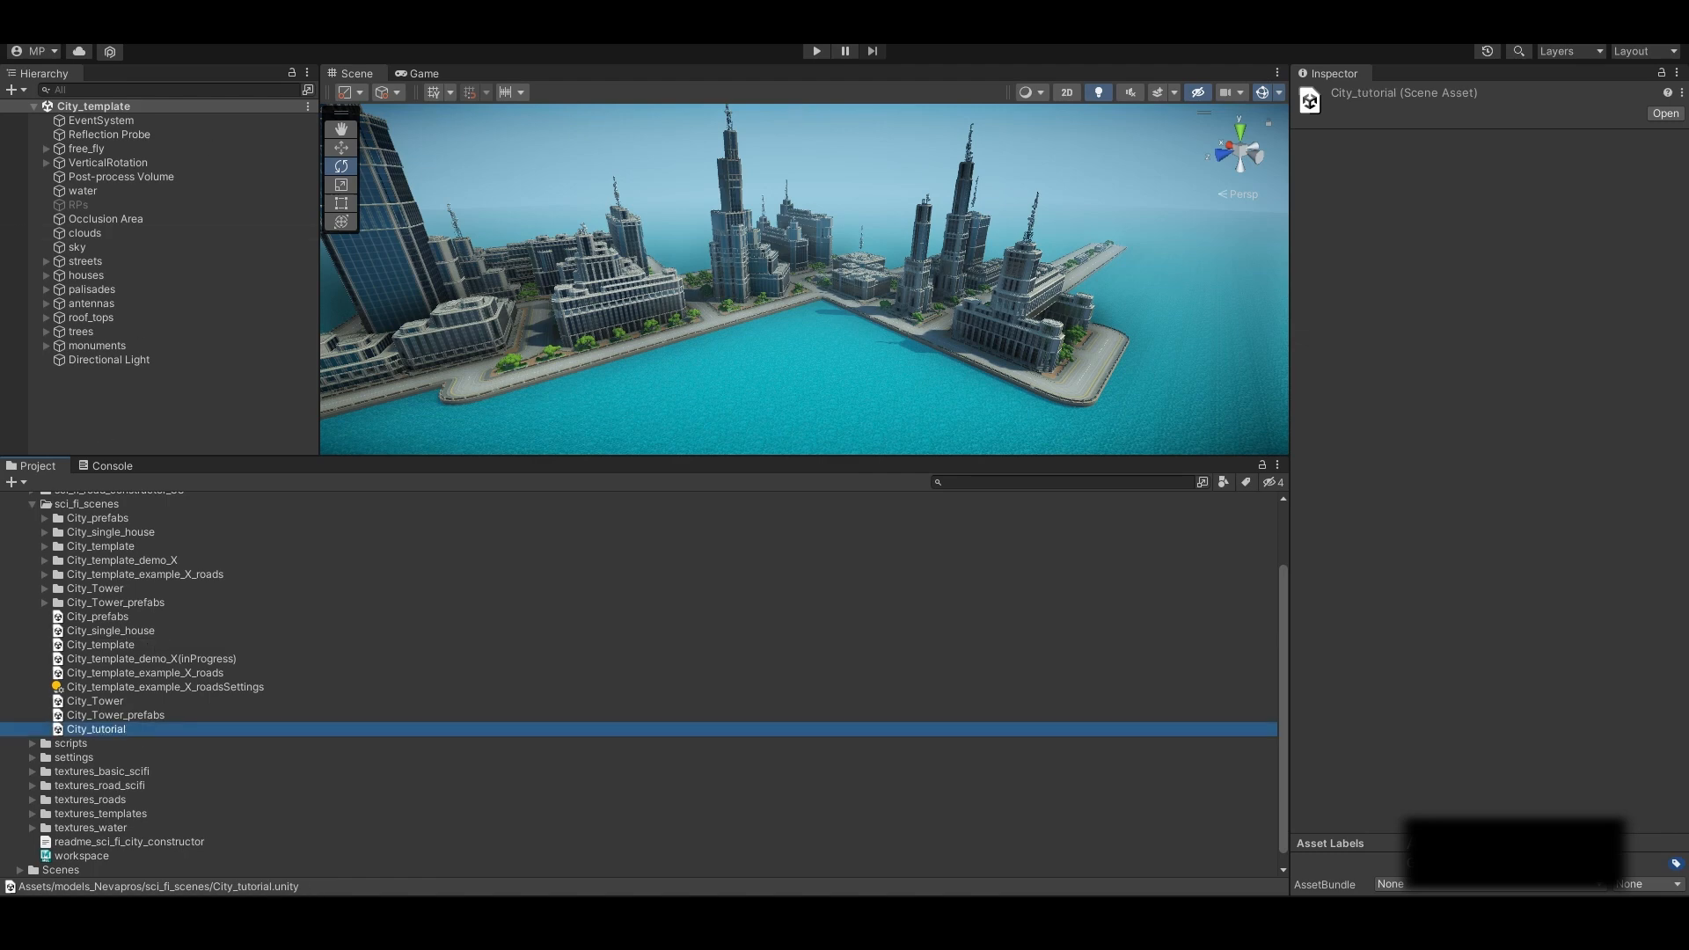
# Open the City_tutorial scene and disable scene picking for its sky, clouds and water
pyautogui.doubleClick(102, 730)
pyautogui.moveTo(581, 380); pyautogui.dragTo(673, 375, button='middle')
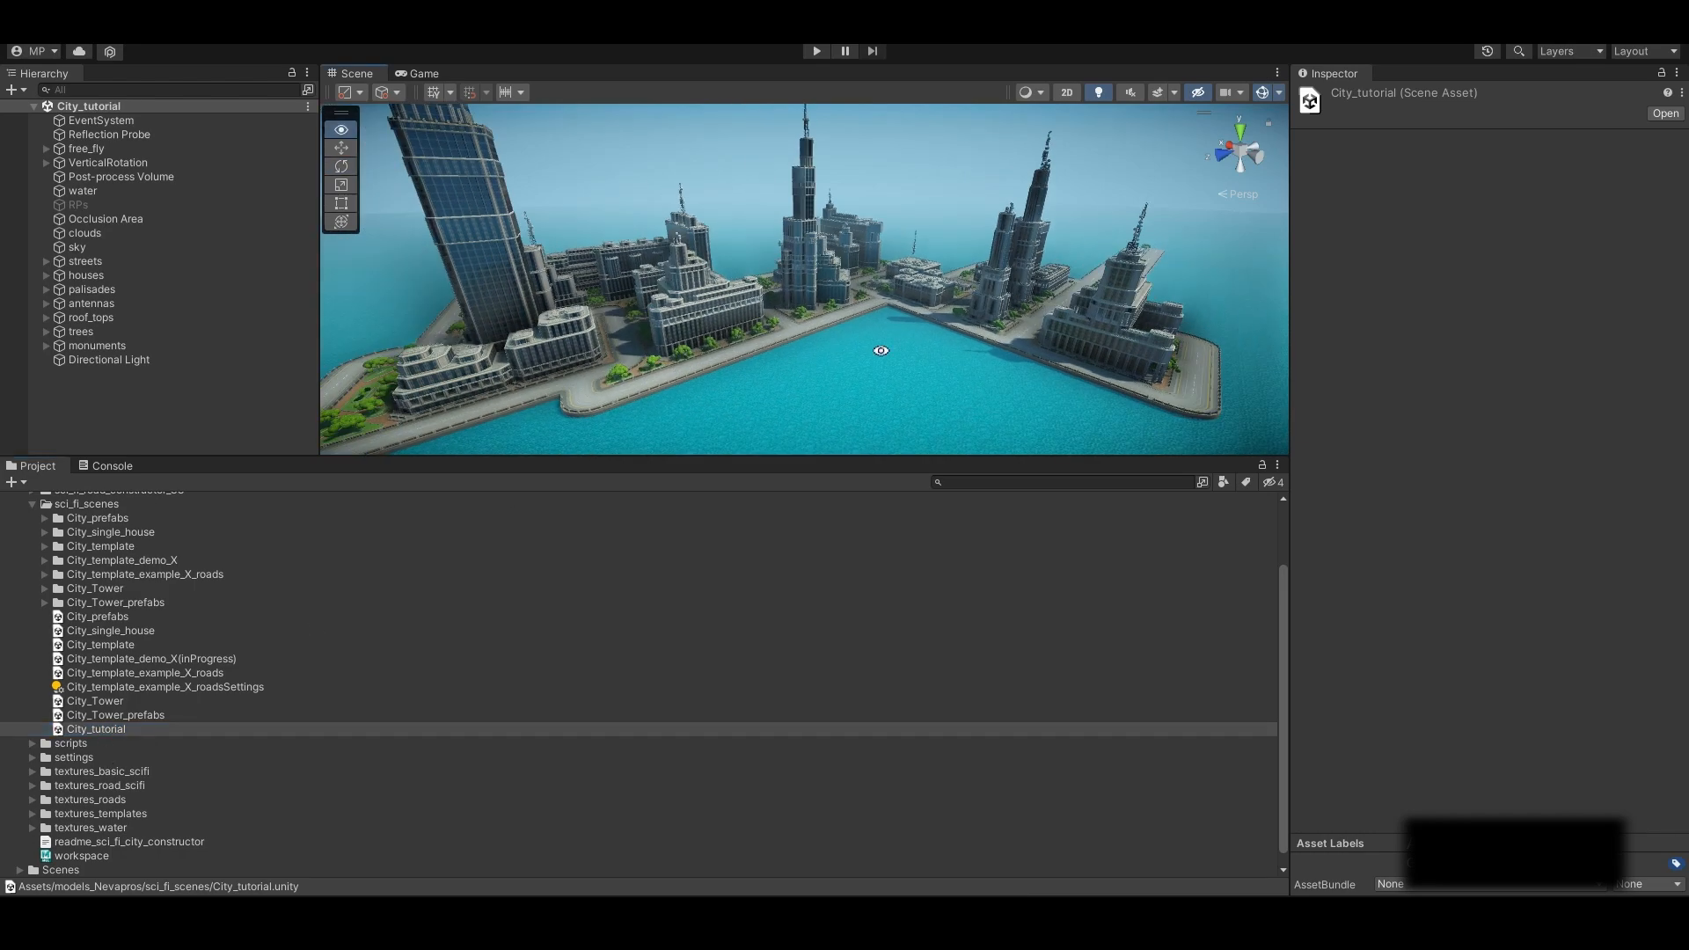
pyautogui.keyDown('alt'); pyautogui.moveTo(882, 348); pyautogui.dragTo(520, 362); pyautogui.keyUp('alt')
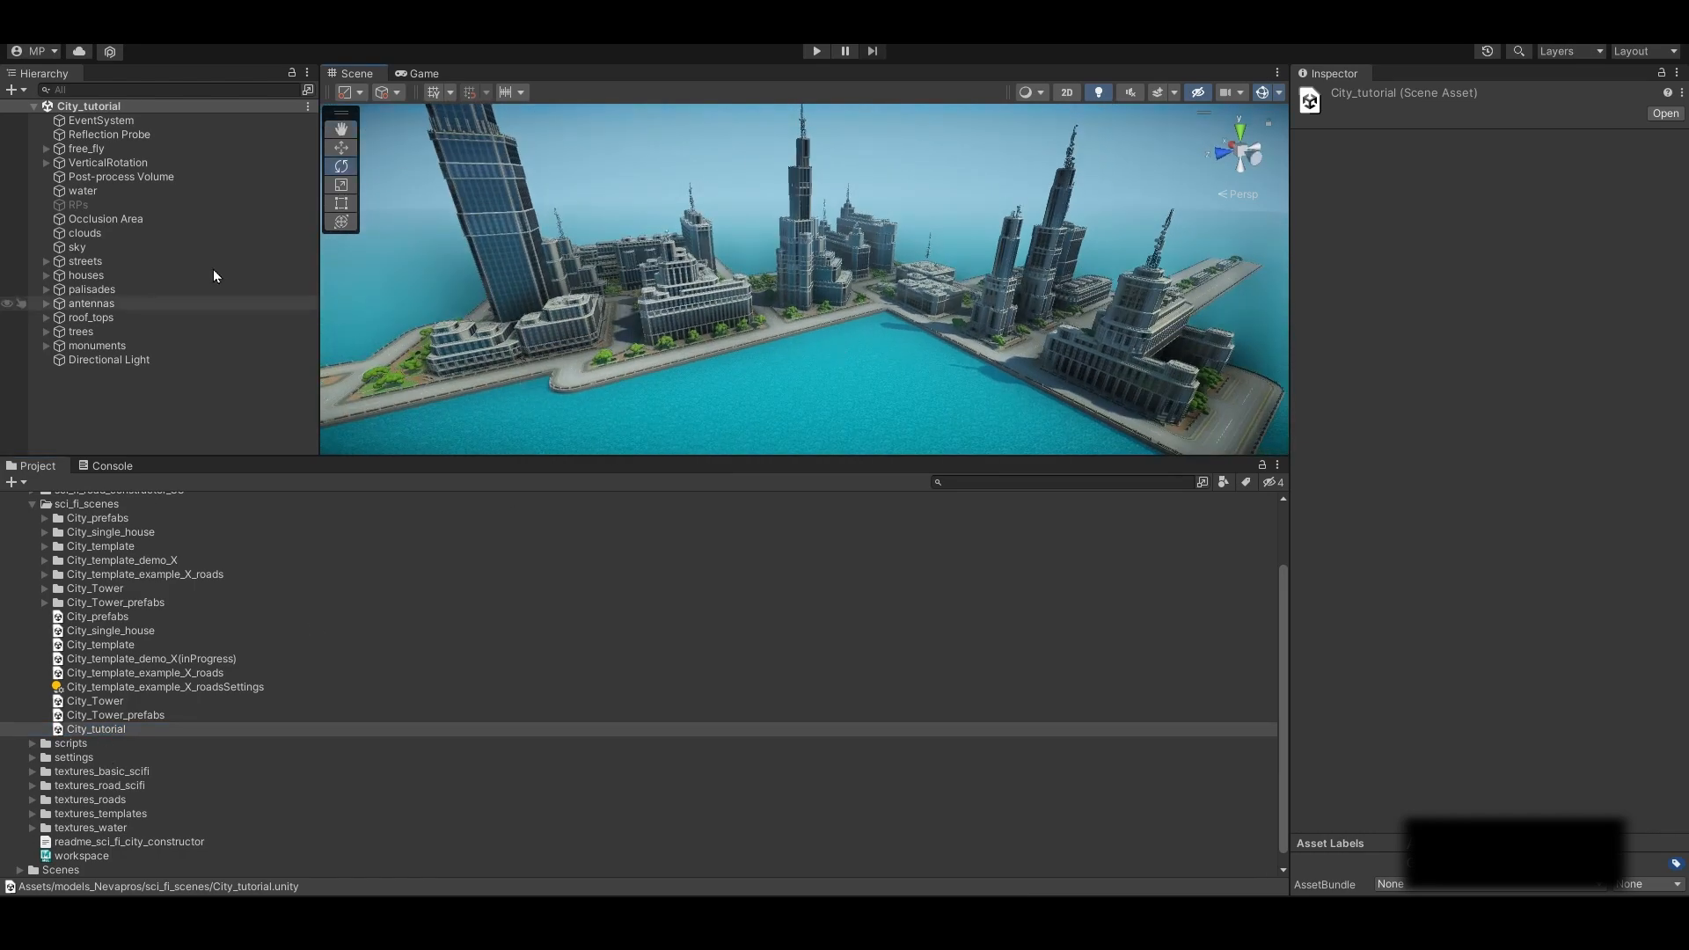
pyautogui.click(21, 248)
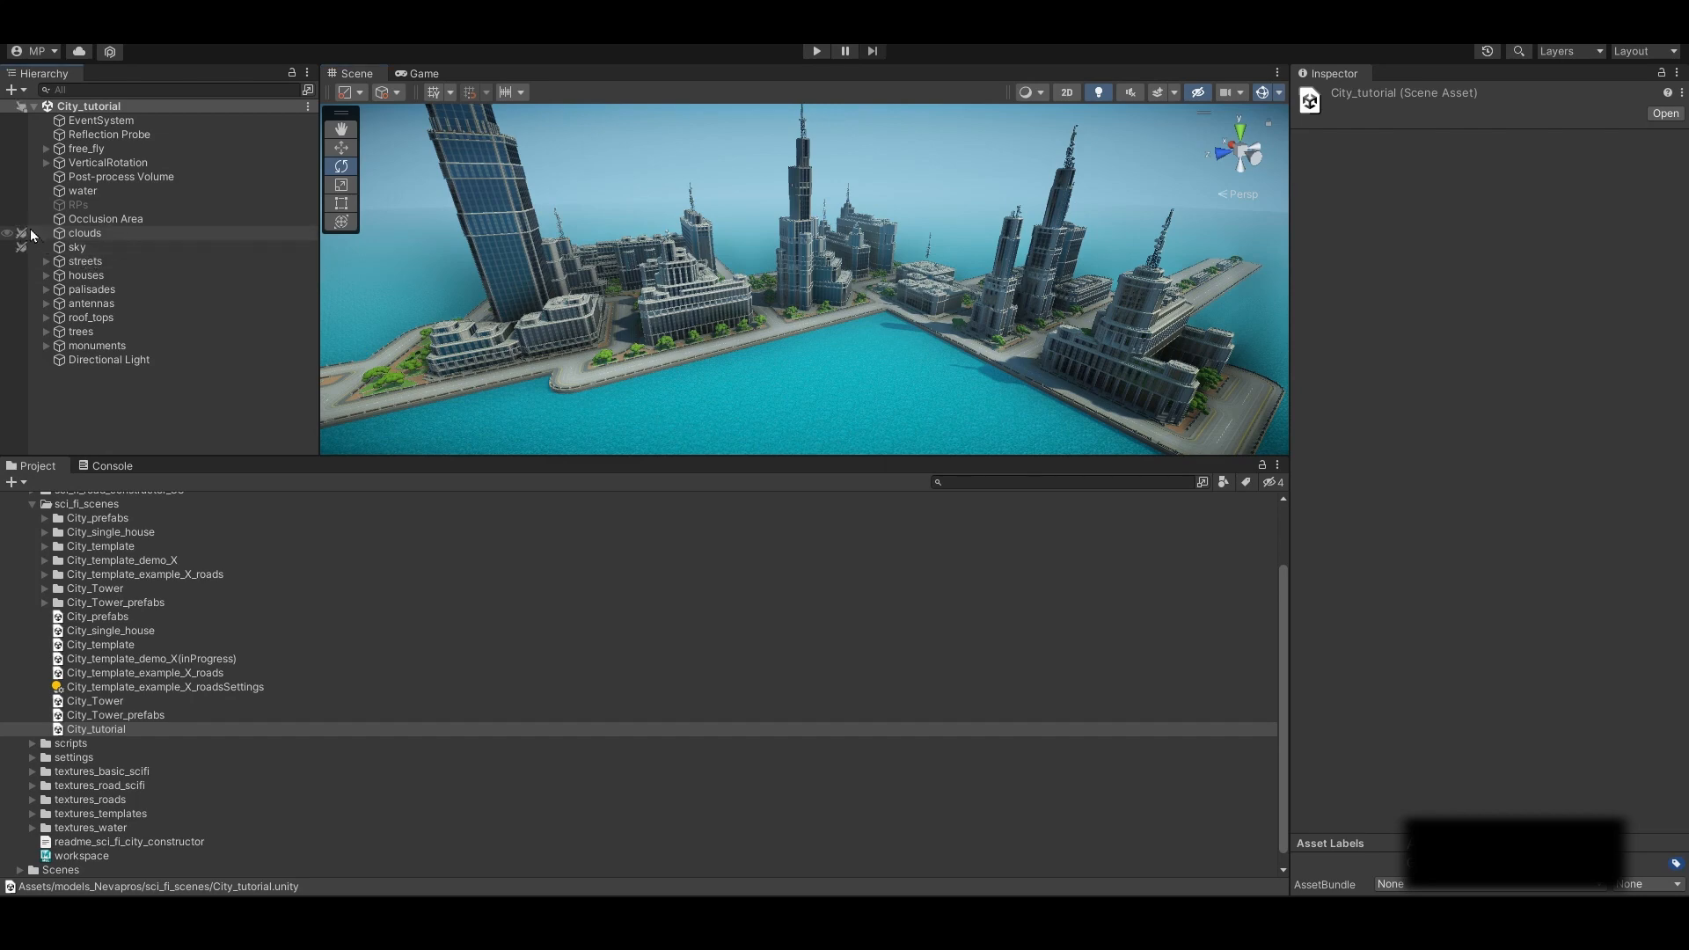
pyautogui.click(21, 234)
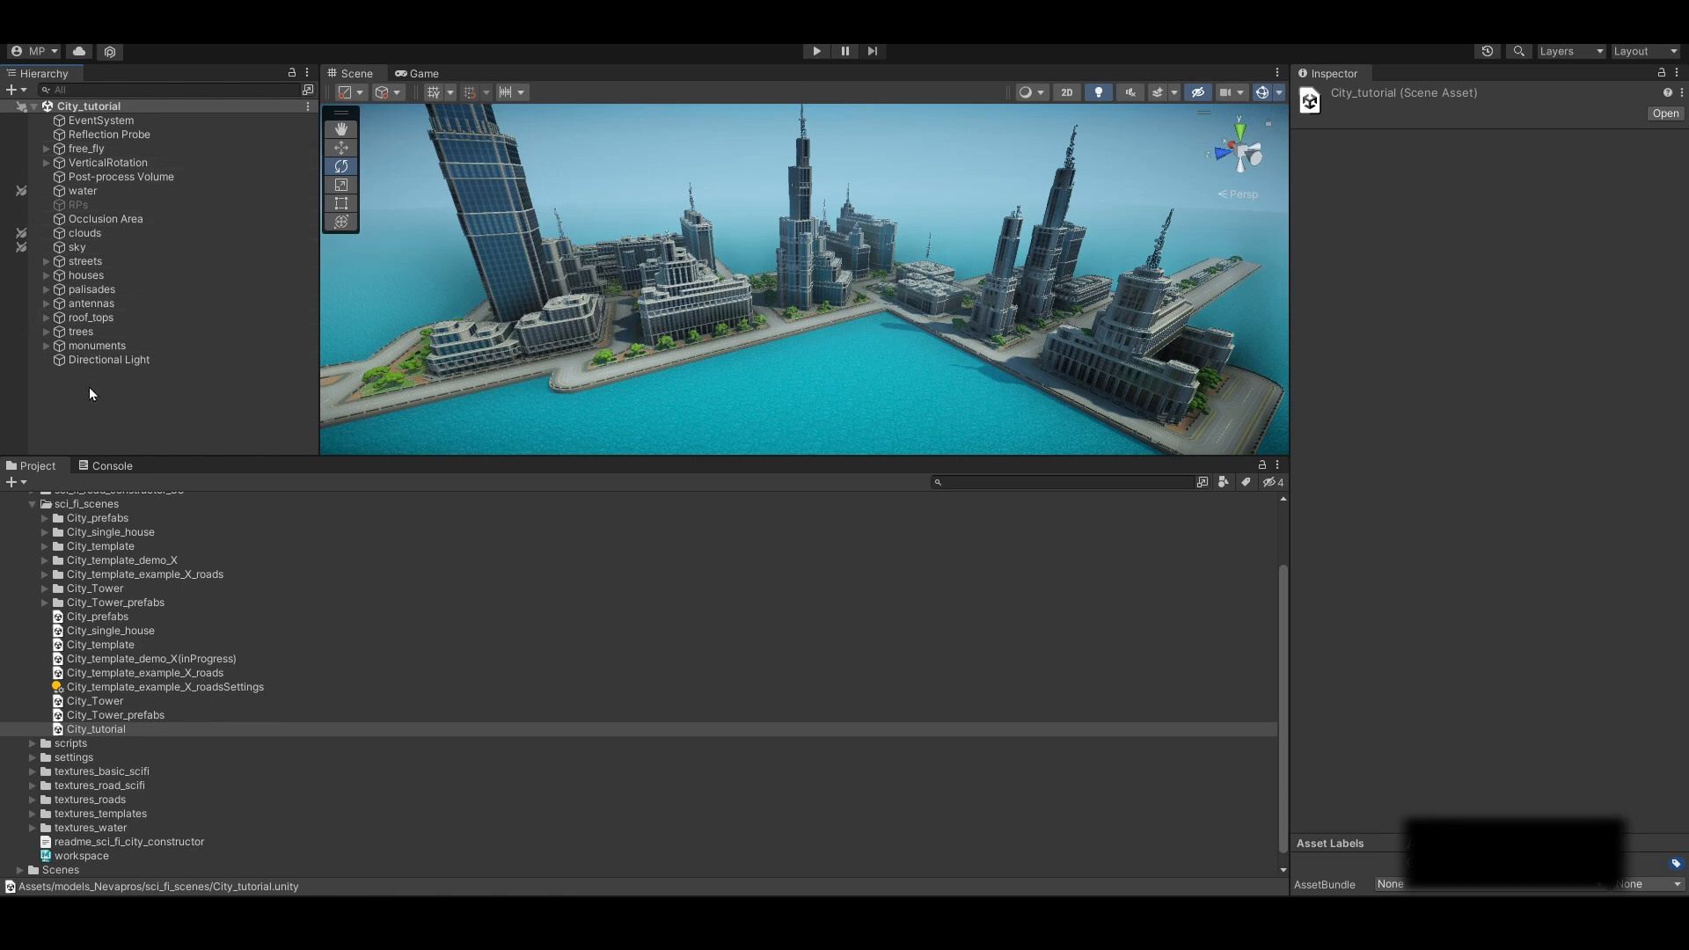
# Delete the streets, houses, palisades, antennas, roof_tops, trees and monuments groups from the City_tutorial scene
pyautogui.click(120, 347)
pyautogui.keyDown('ctrl'); pyautogui.click(113, 331); pyautogui.keyUp('ctrl')
pyautogui.keyDown('ctrl'); pyautogui.click(112, 319); pyautogui.keyUp('ctrl')
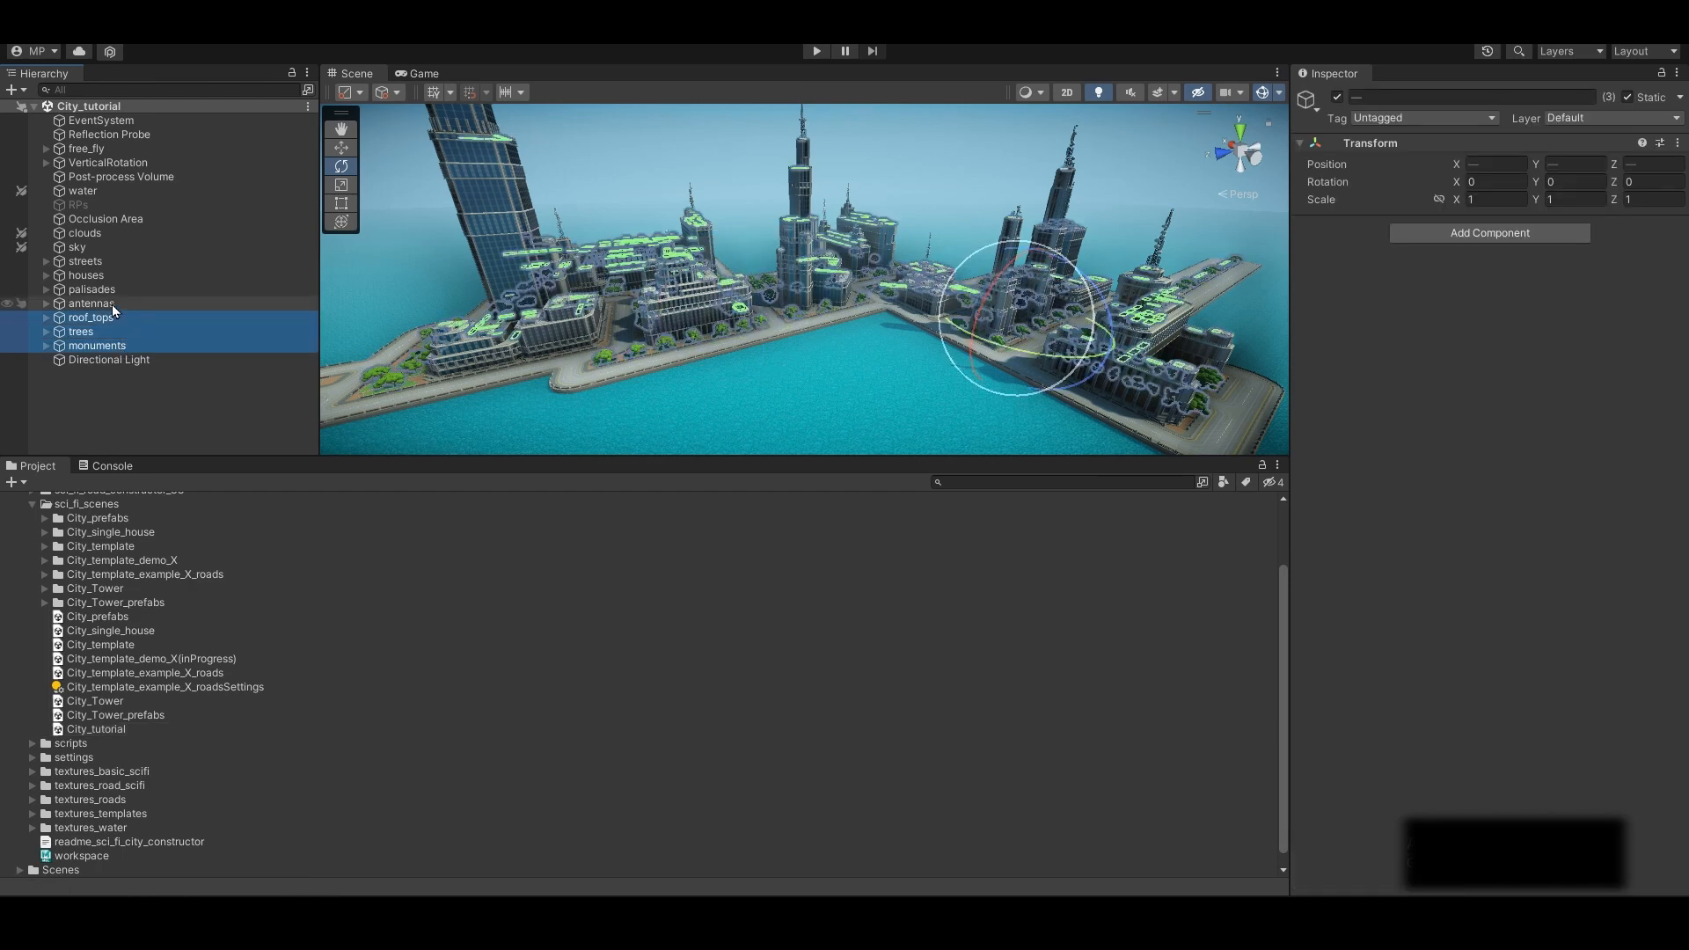
pyautogui.keyDown('ctrl'); pyautogui.click(113, 304); pyautogui.keyUp('ctrl')
pyautogui.keyDown('ctrl'); pyautogui.click(113, 290); pyautogui.keyUp('ctrl')
pyautogui.keyDown('ctrl'); pyautogui.click(113, 275); pyautogui.keyUp('ctrl')
pyautogui.keyDown('ctrl'); pyautogui.click(113, 264); pyautogui.keyUp('ctrl')
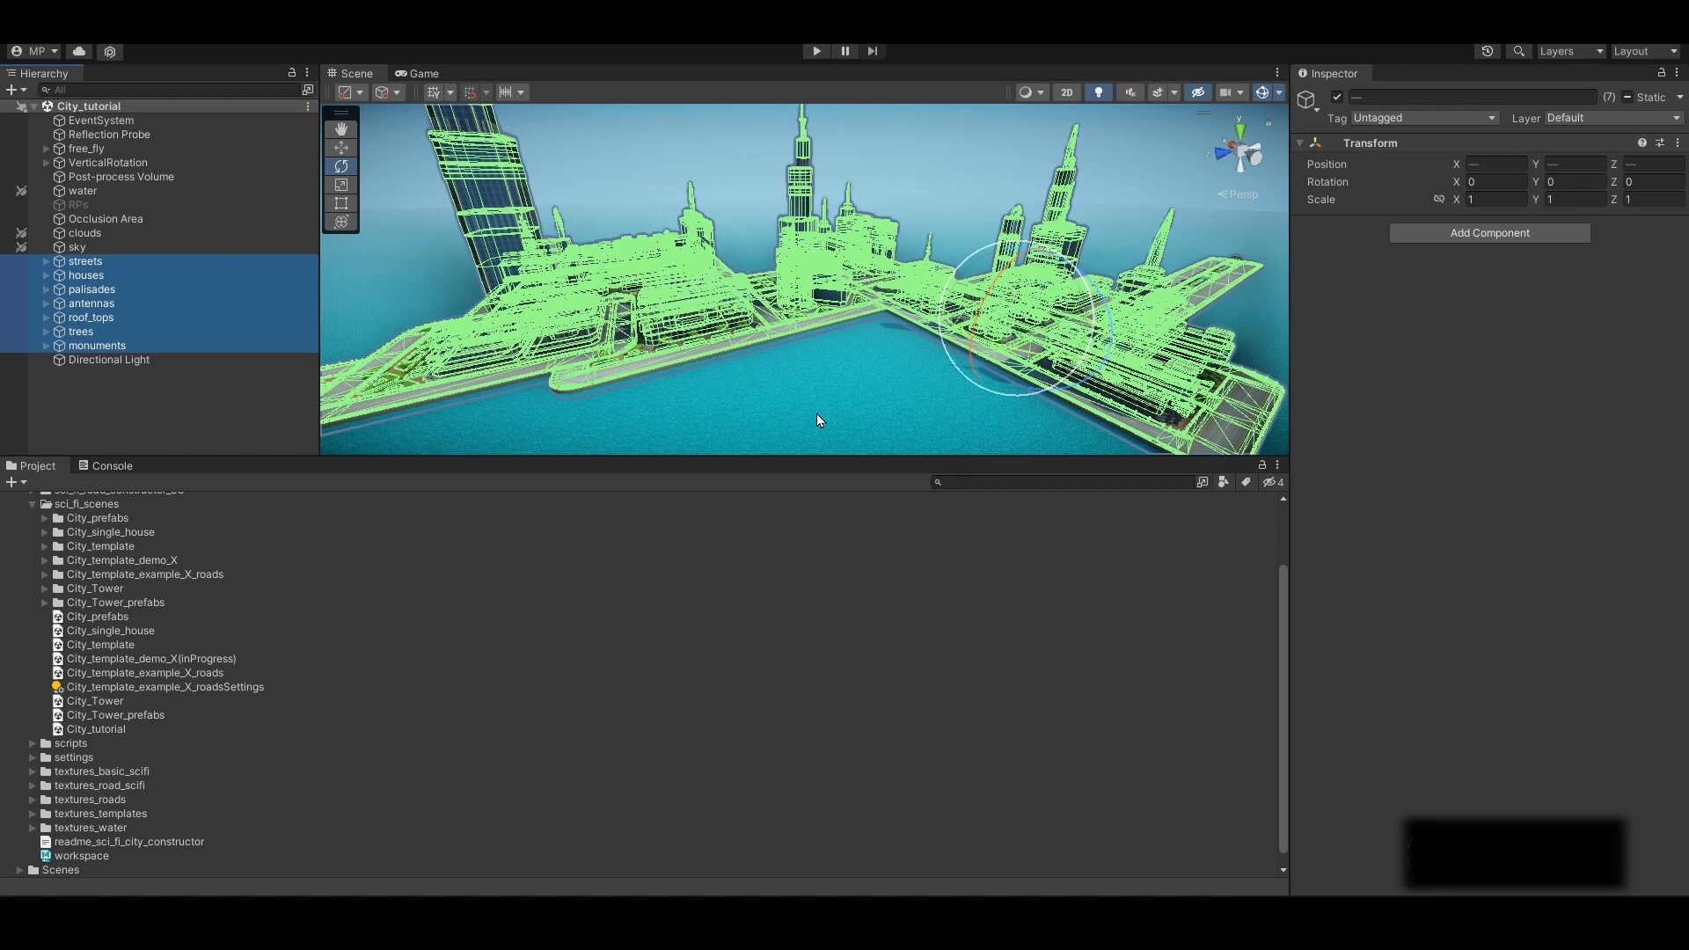
pyautogui.press('Delete')
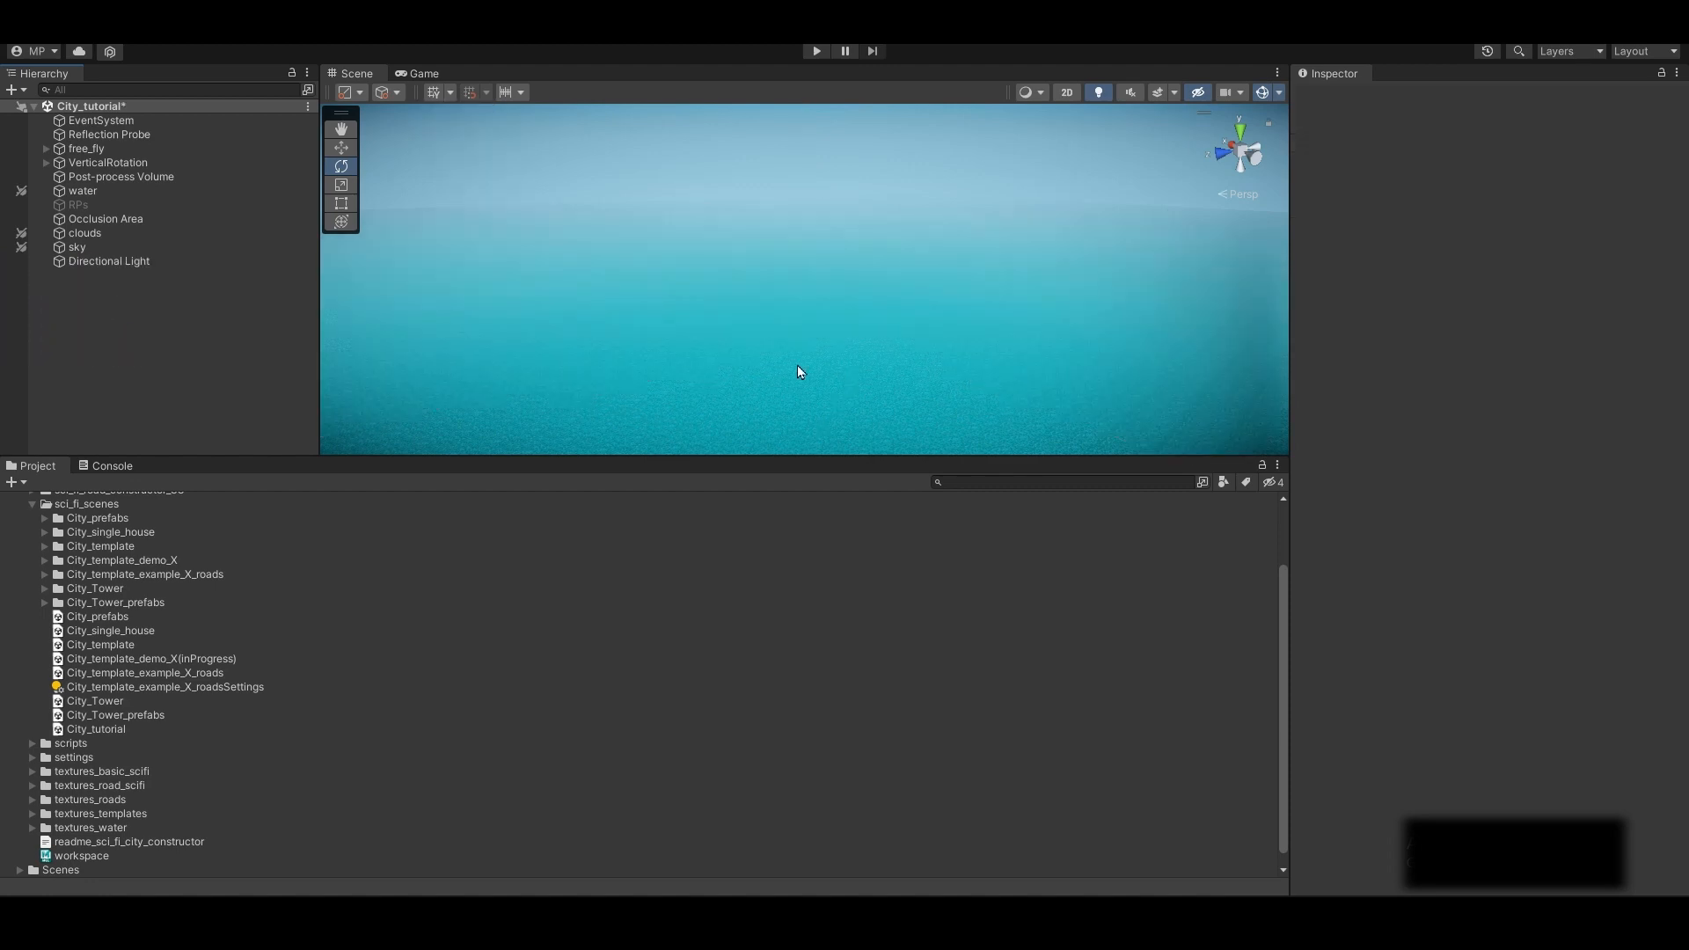
# Enlarge the project asset area, collapse the sci_fi_scenes folder, and check the textures_basic_scifi and textures_road_scifi folders
pyautogui.moveTo(176, 457); pyautogui.dragTo(177, 367)
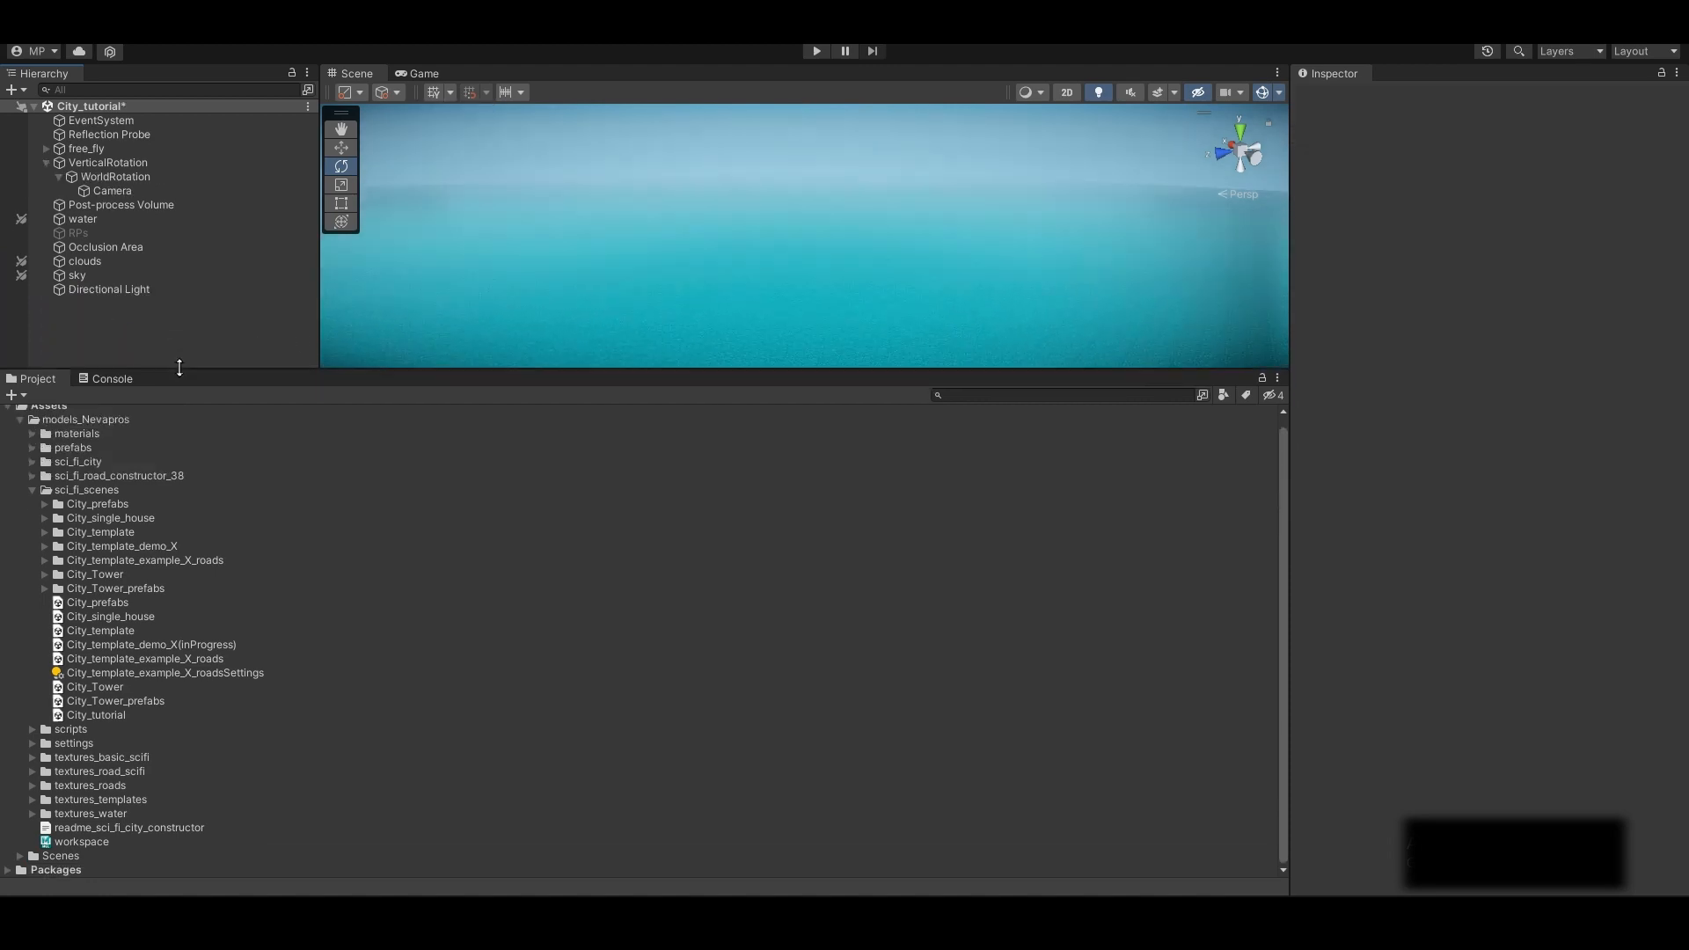
pyautogui.click(33, 491)
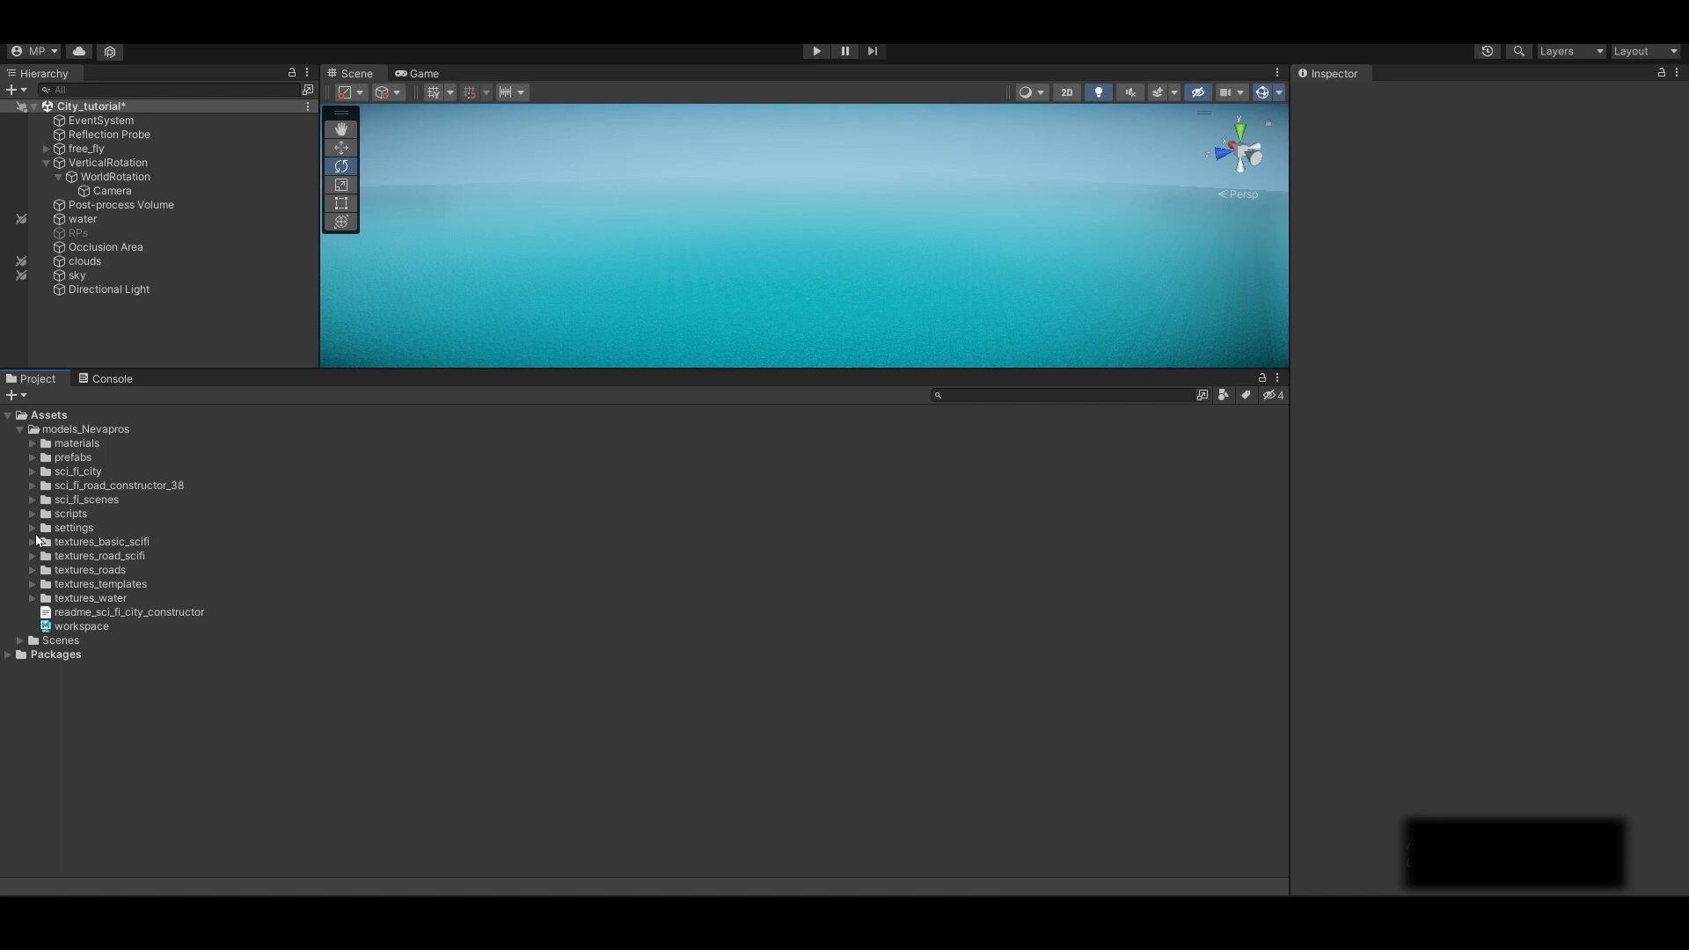
pyautogui.click(33, 543)
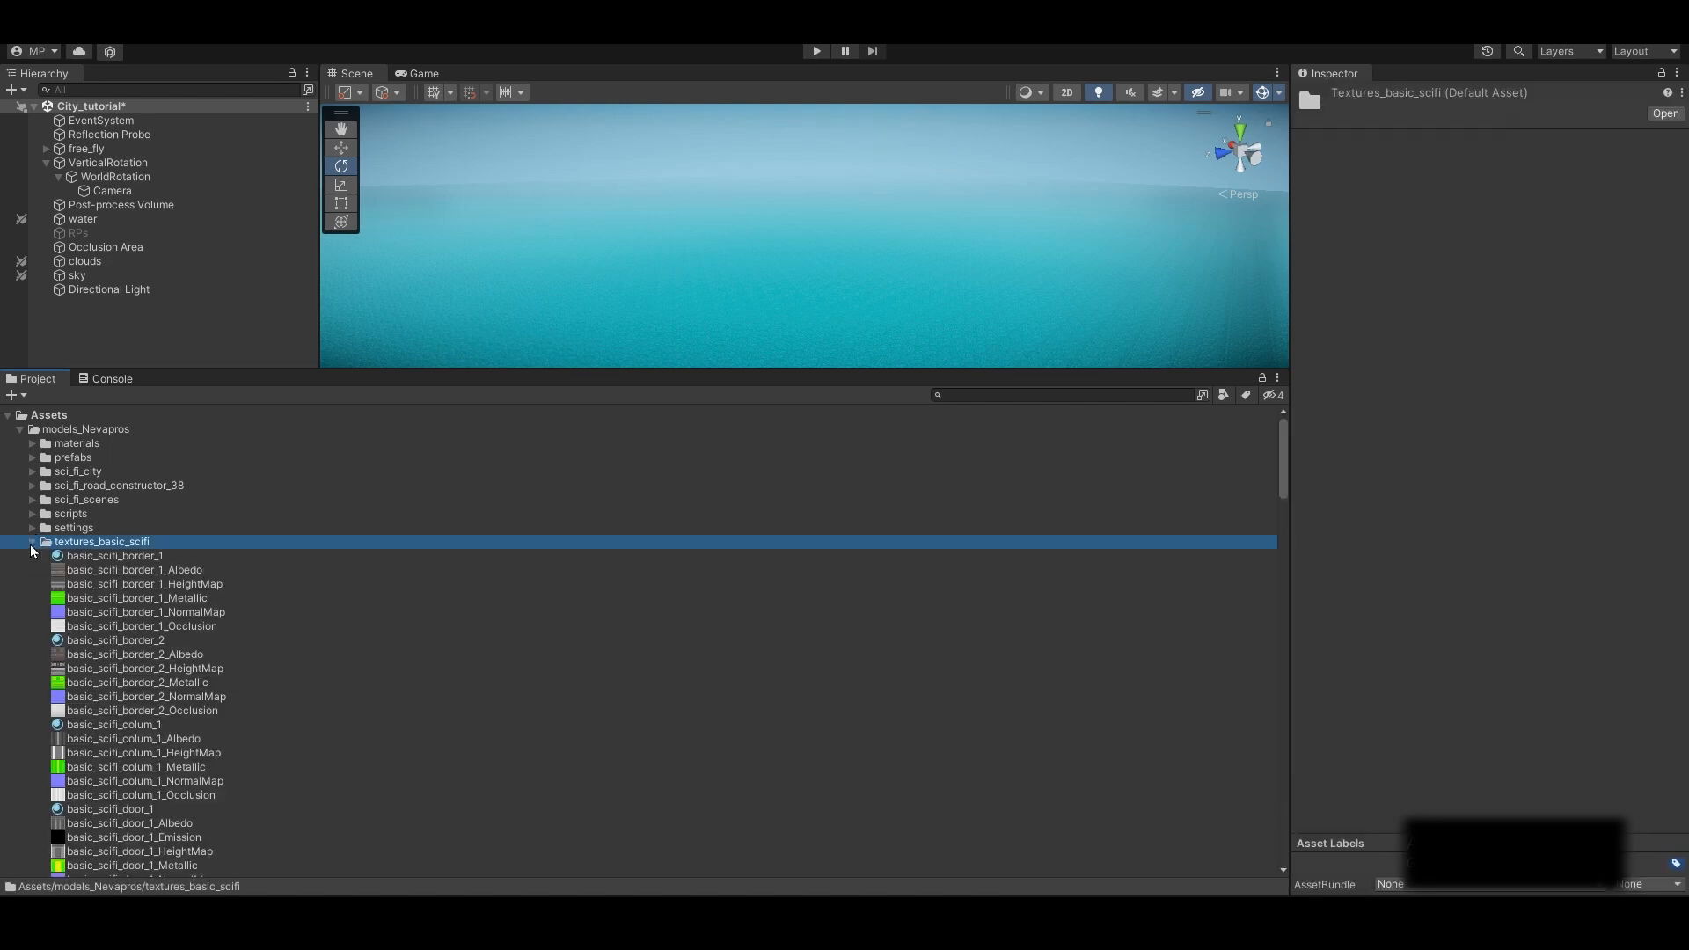
pyautogui.click(32, 543)
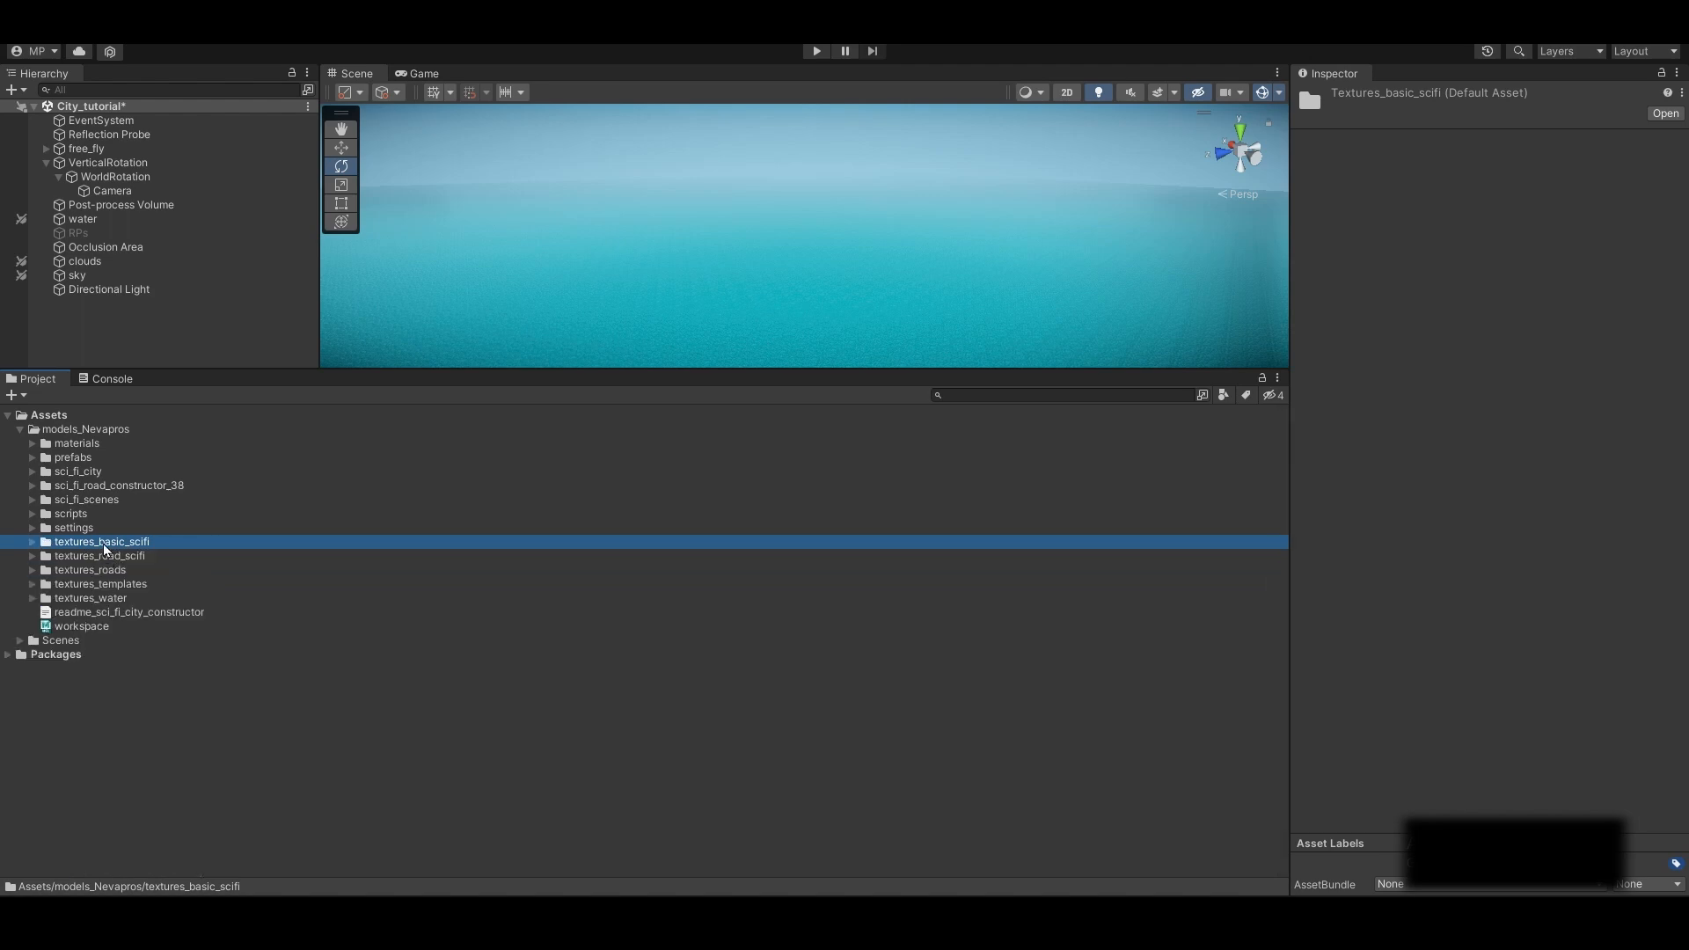
pyautogui.click(106, 557)
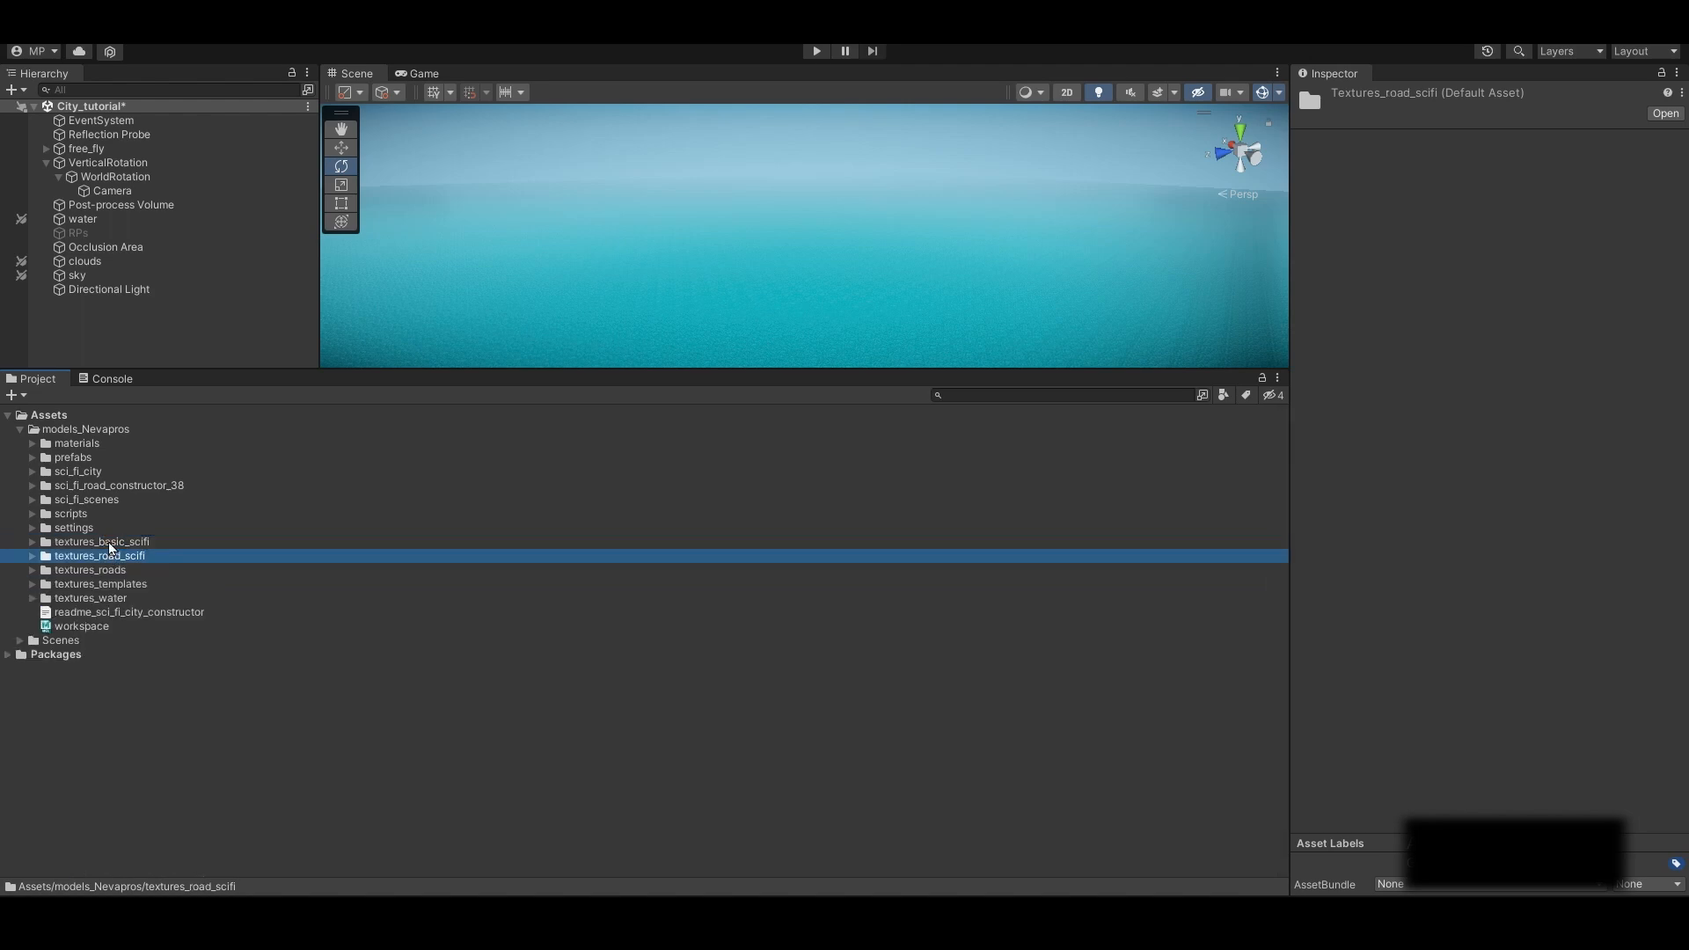
# Look through the five texture folders in models_Nevapros and check the contents of the sci_fi_city folder
pyautogui.click(110, 544)
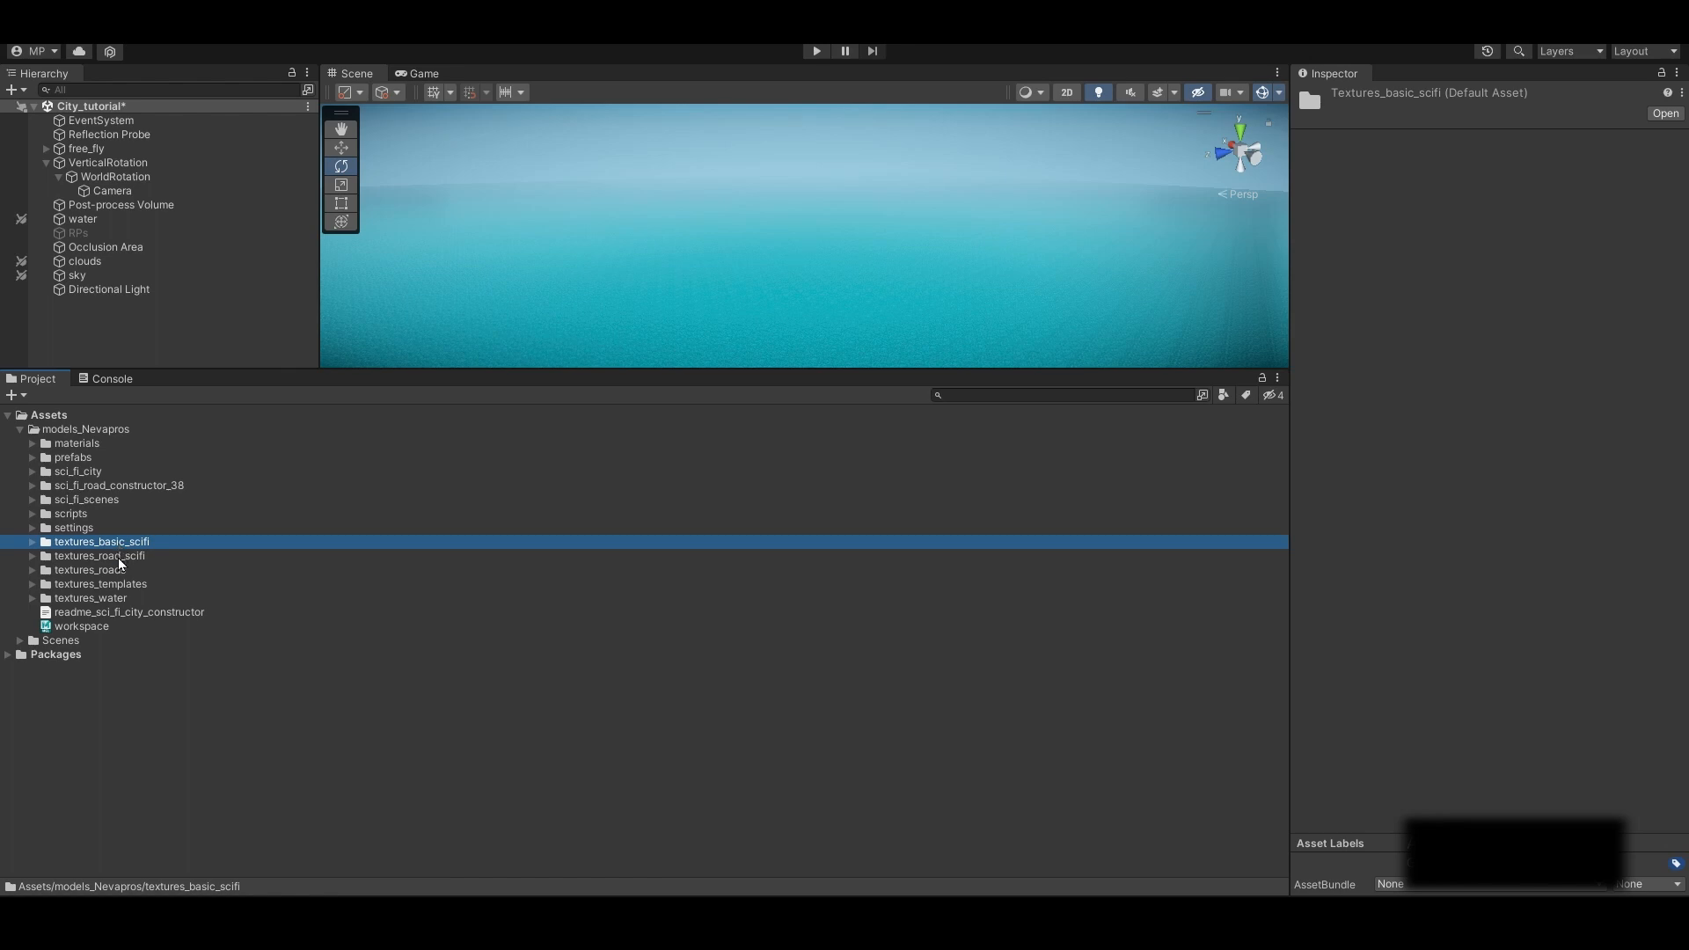
pyautogui.click(123, 557)
pyautogui.click(121, 572)
pyautogui.click(112, 584)
pyautogui.click(92, 600)
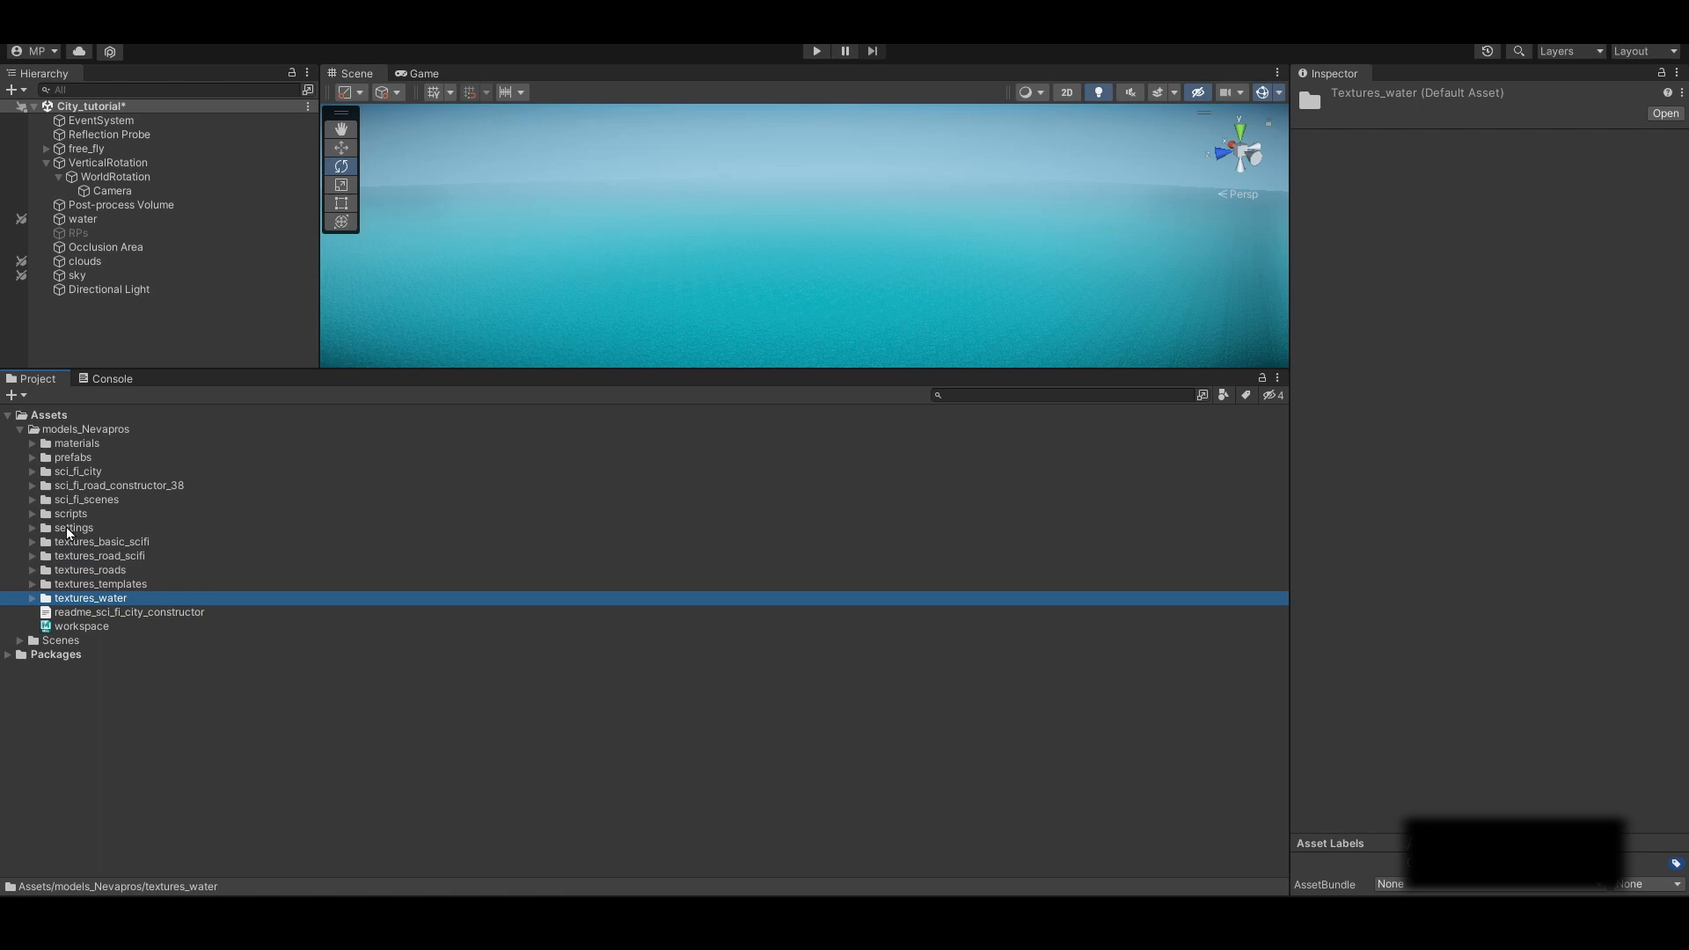
pyautogui.click(77, 472)
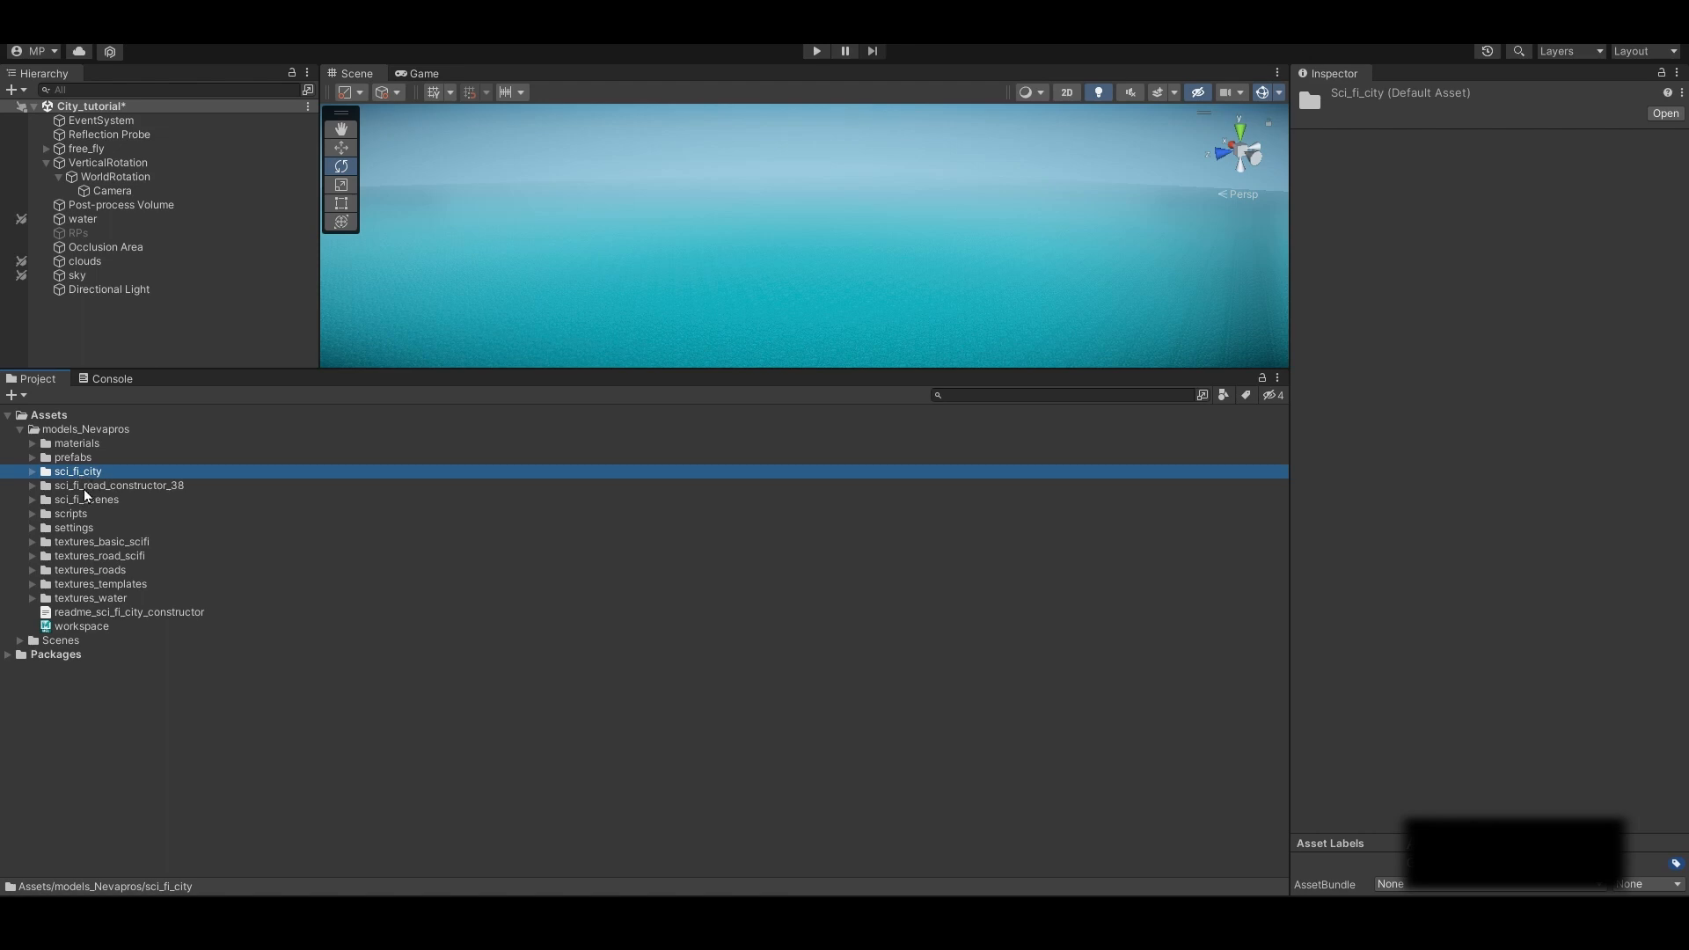
pyautogui.click(32, 472)
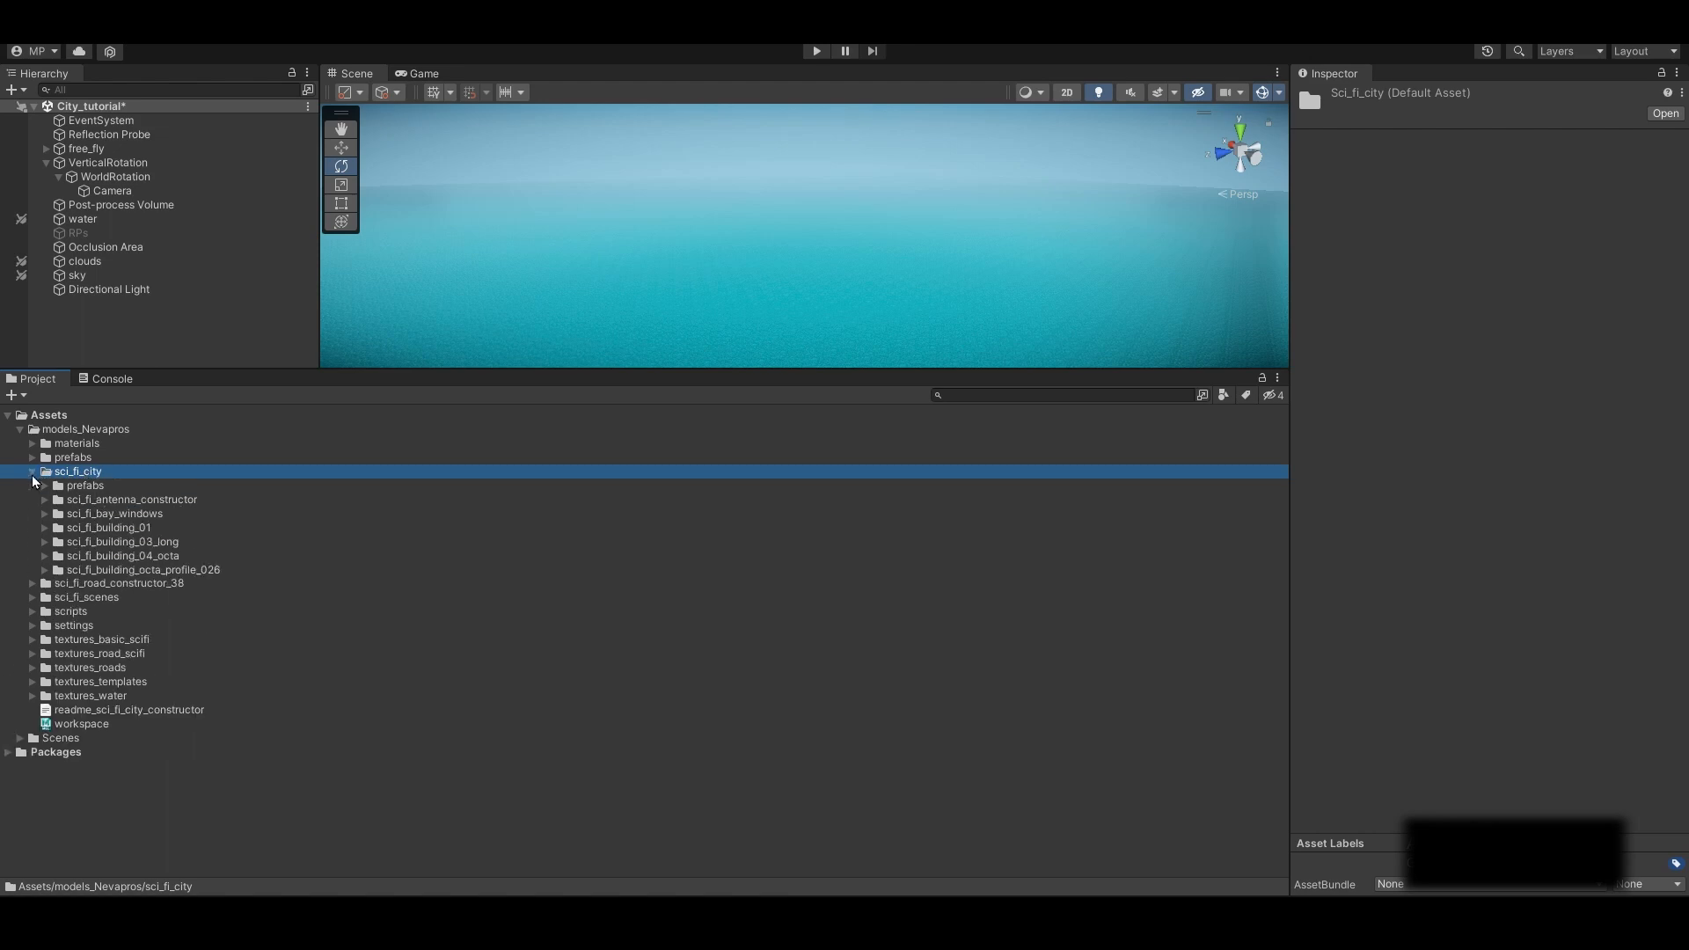
pyautogui.click(33, 472)
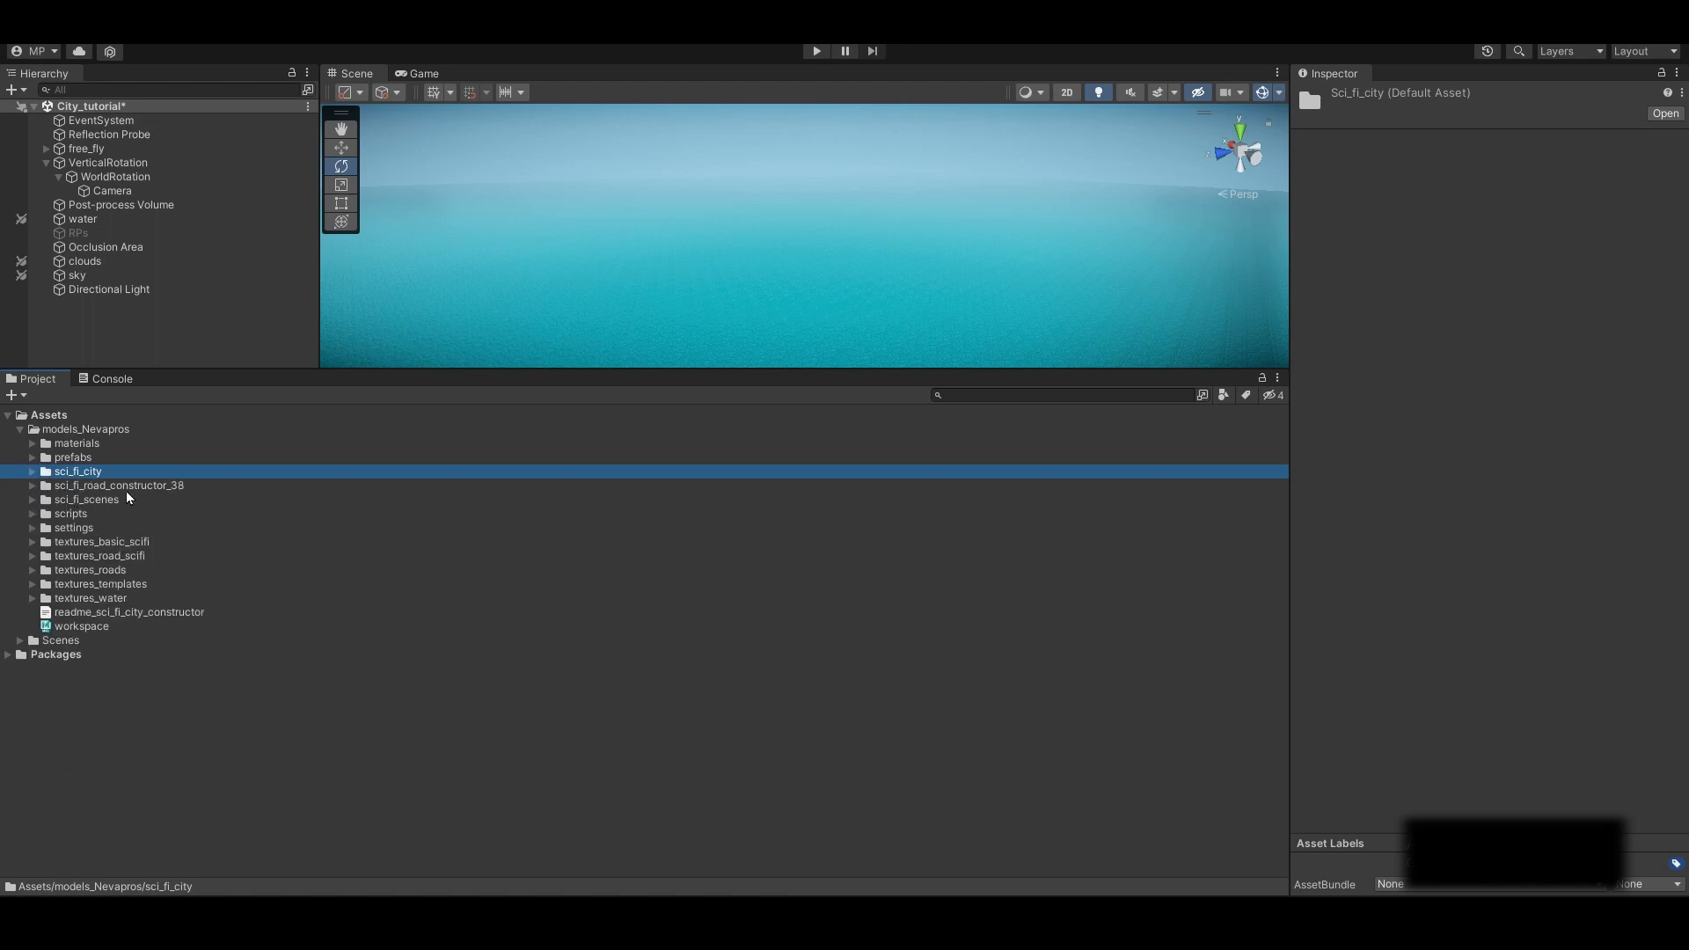
# Check the contents of the sci_fi_scenes folder and the prefabs folder in models_Nevapros
pyautogui.press('Down')
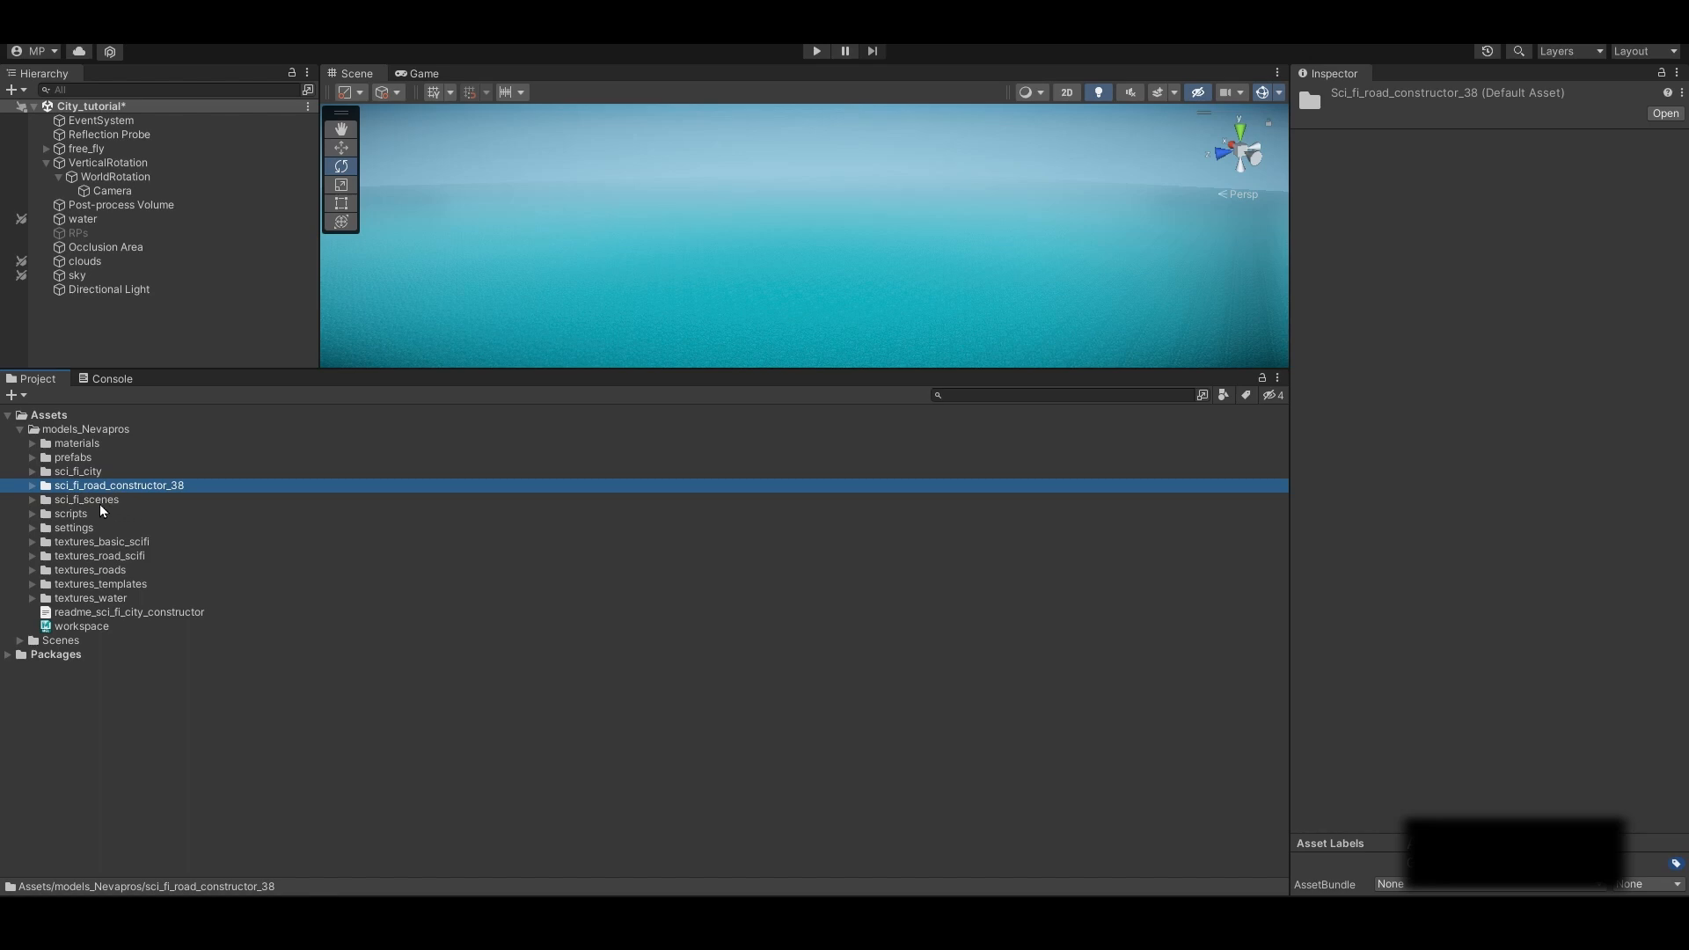
pyautogui.press('Down')
pyautogui.click(32, 500)
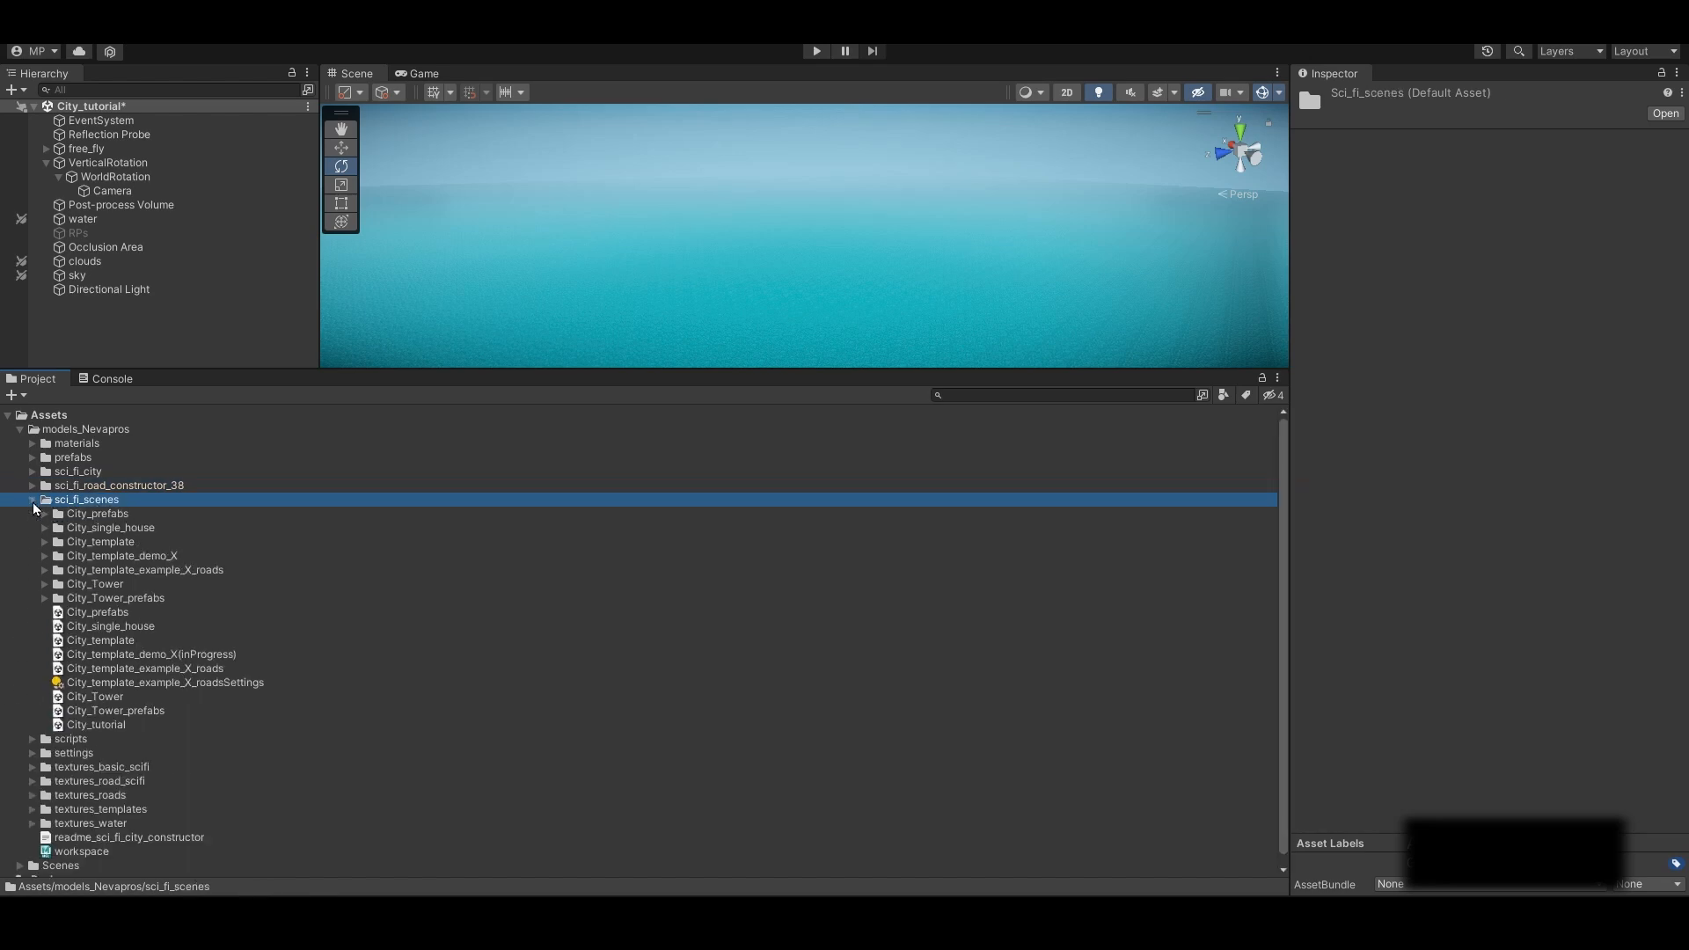
pyautogui.click(33, 500)
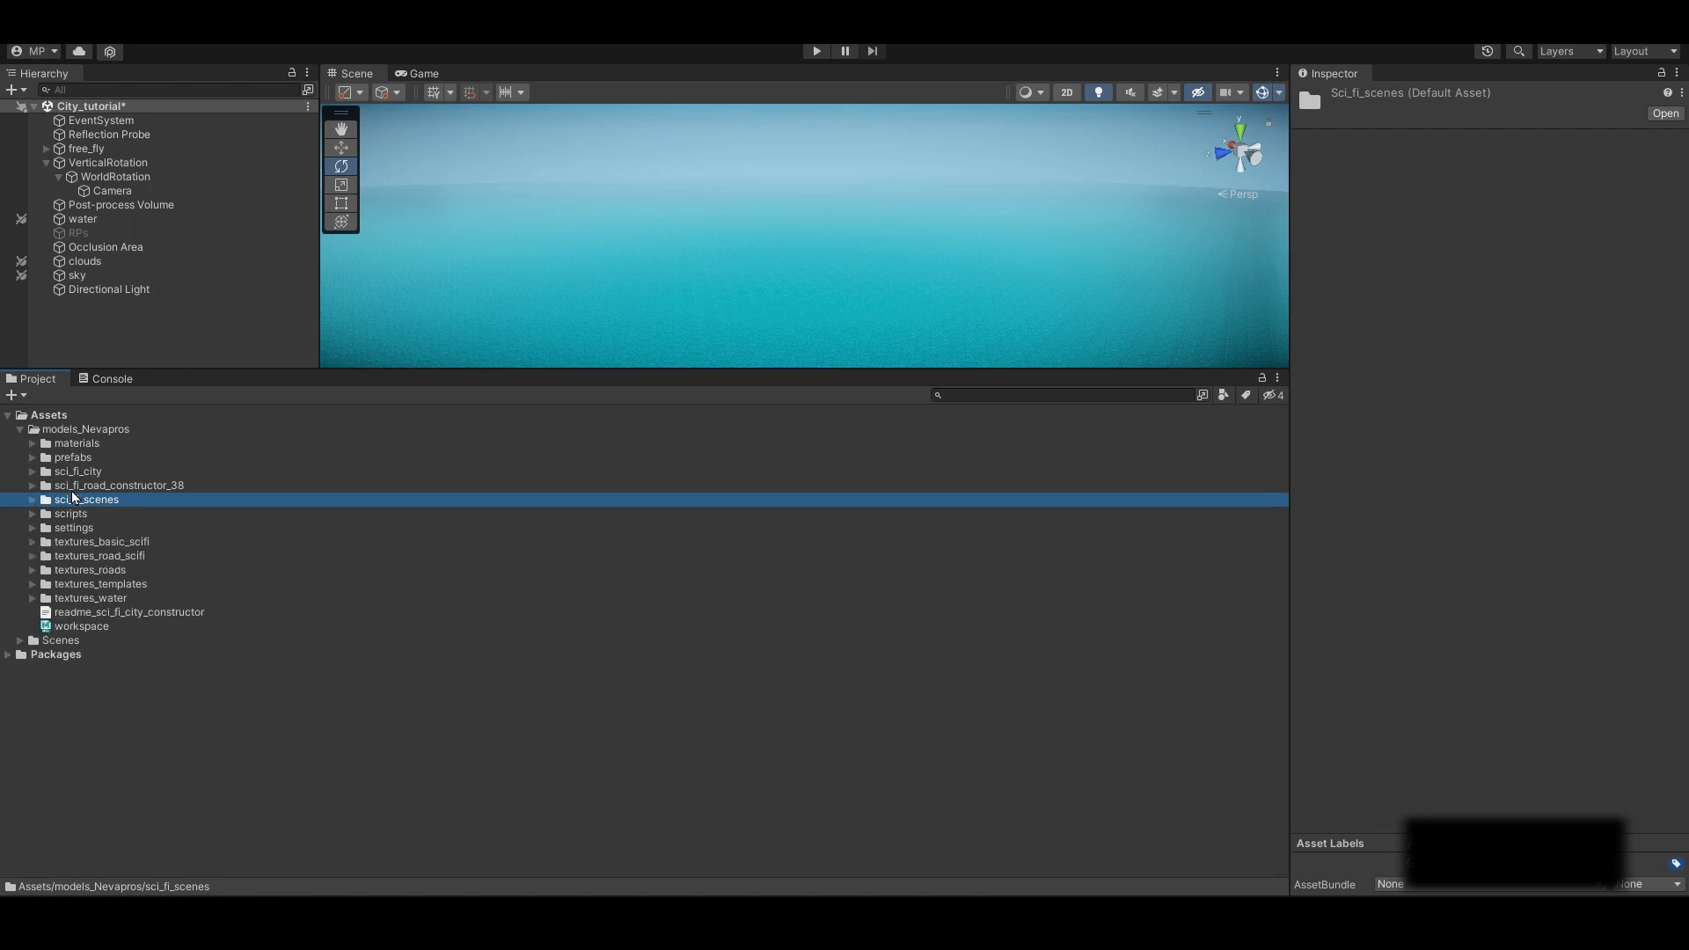
pyautogui.press('Up')
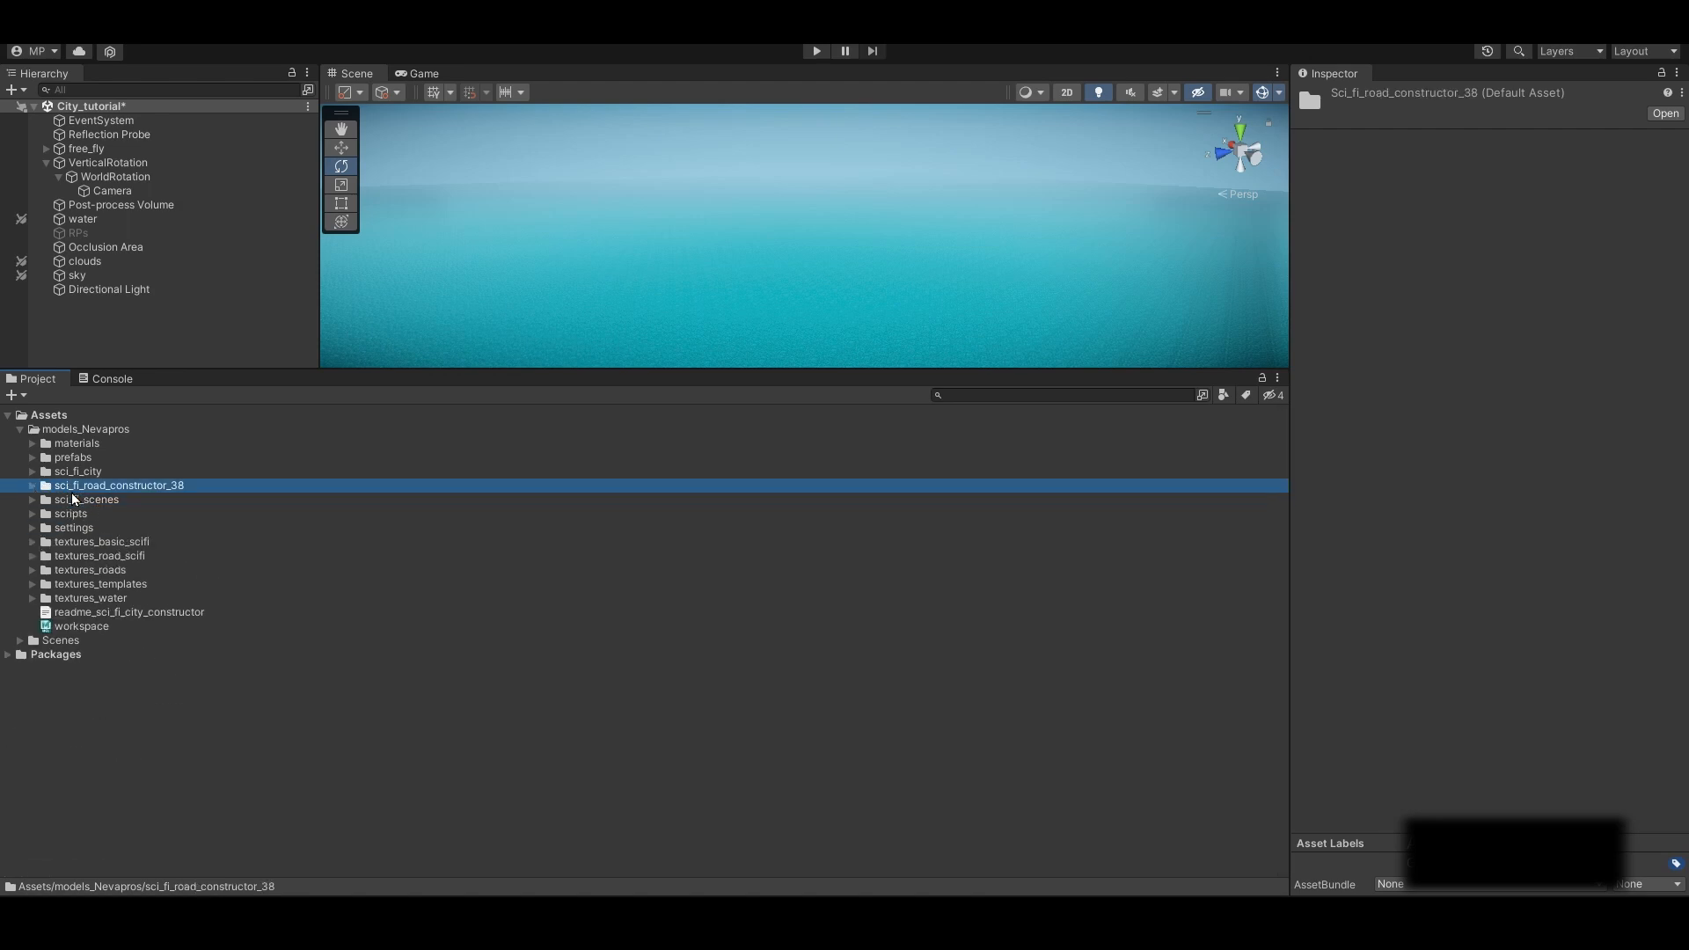
pyautogui.click(33, 457)
pyautogui.click(32, 459)
# Expand the sci_fi_road_constructor_38 folder with its prefabs subfolder and examine the available road, quartalls and fence assets
pyautogui.click(33, 487)
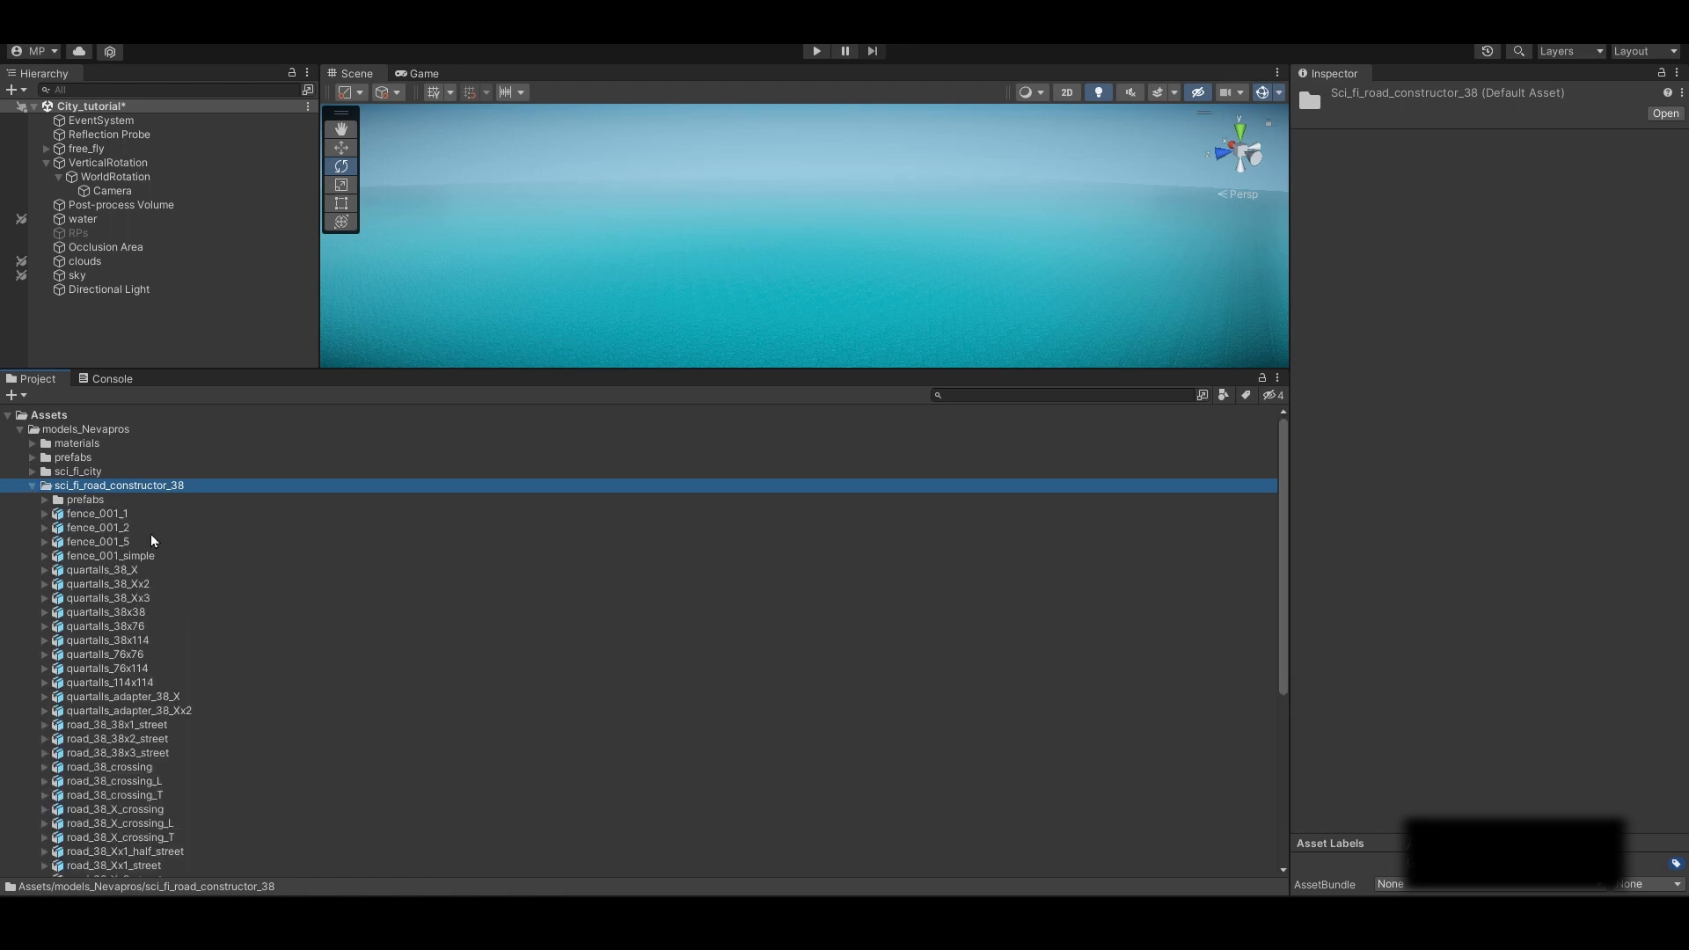
pyautogui.scroll(-5, 227, 603)
pyautogui.scroll(5, 230, 607)
pyautogui.click(45, 500)
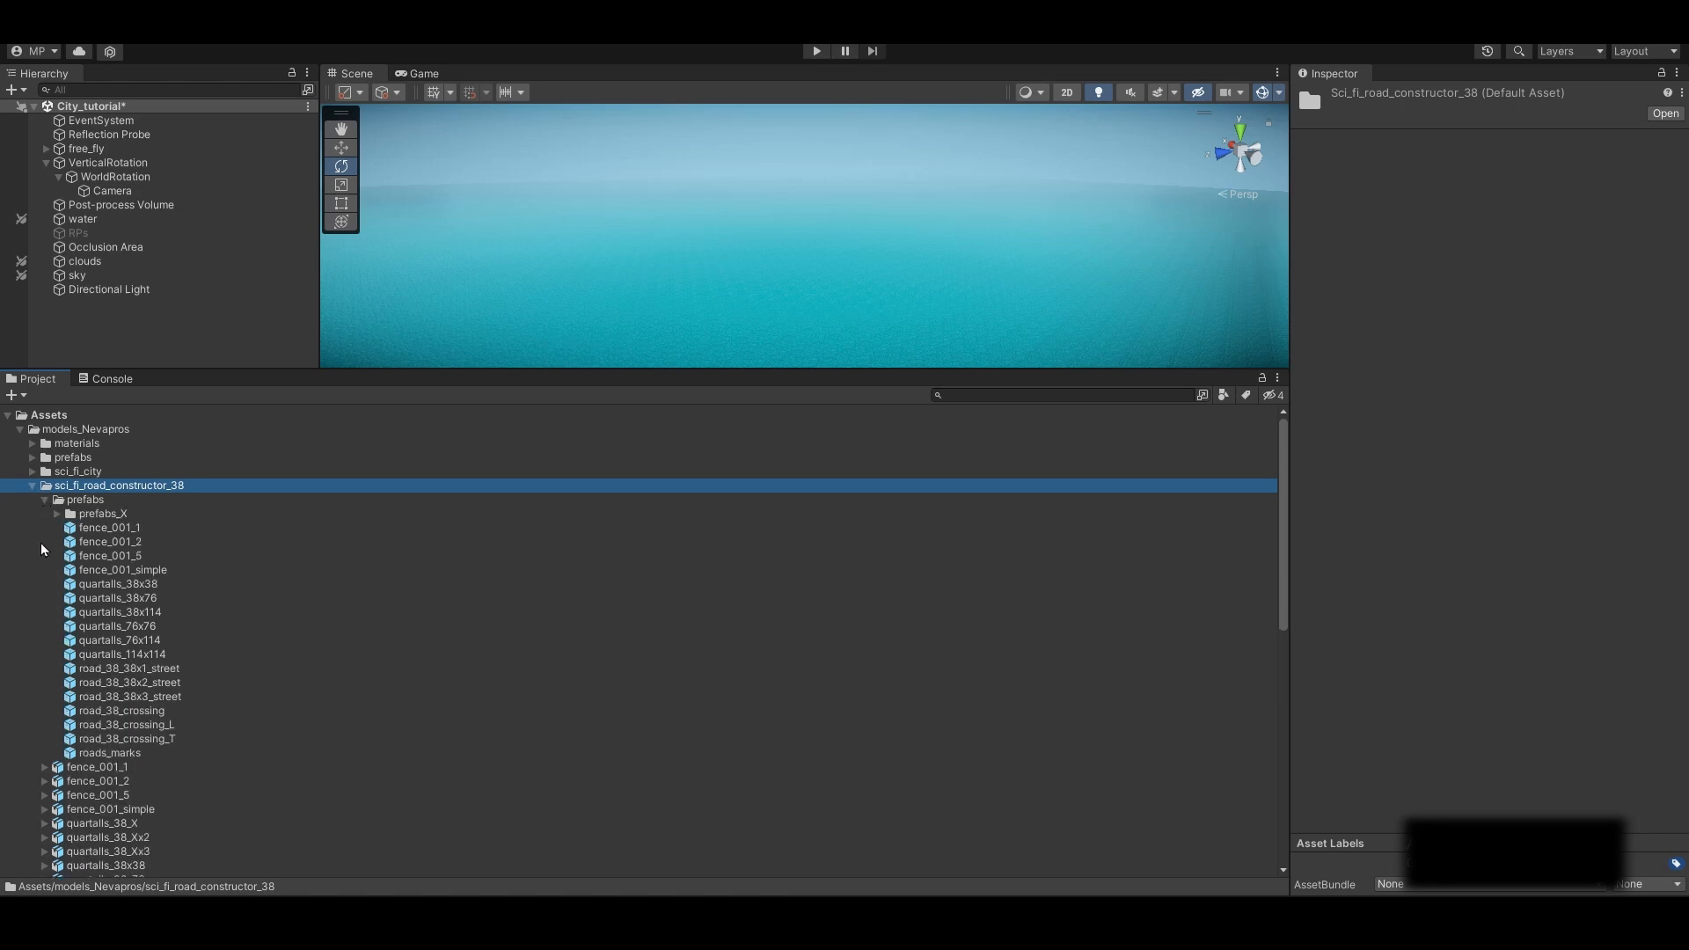
pyautogui.scroll(-4, 165, 779)
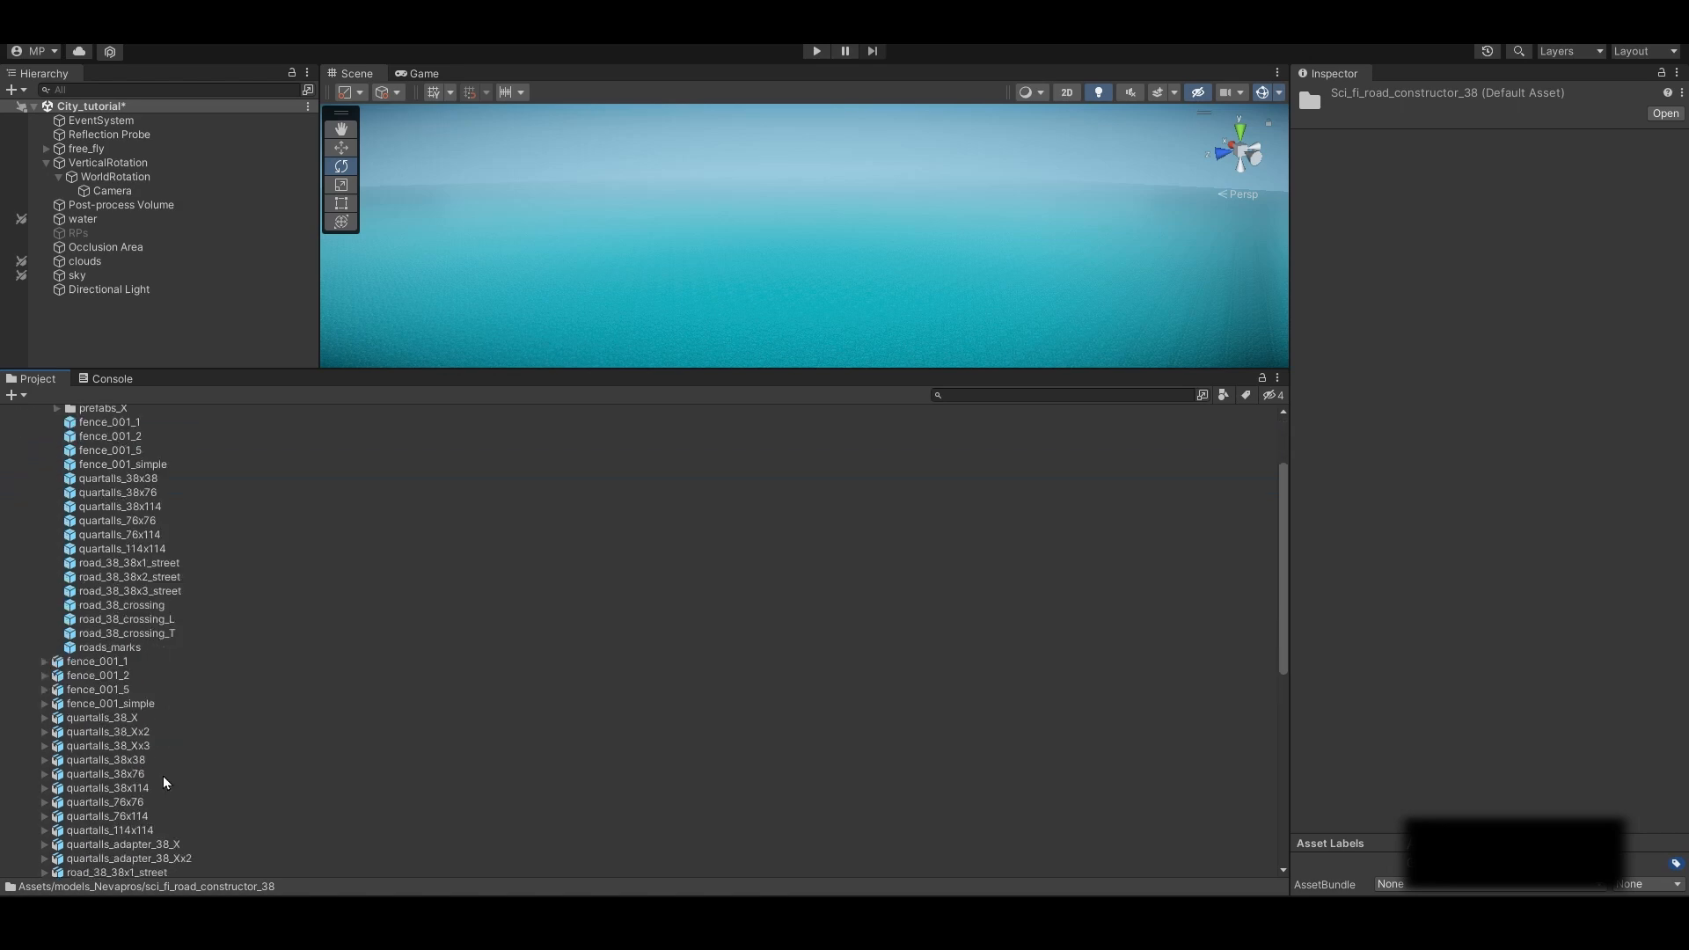
pyautogui.scroll(4, 167, 738)
pyautogui.scroll(-5, 167, 673)
pyautogui.scroll(5, 99, 580)
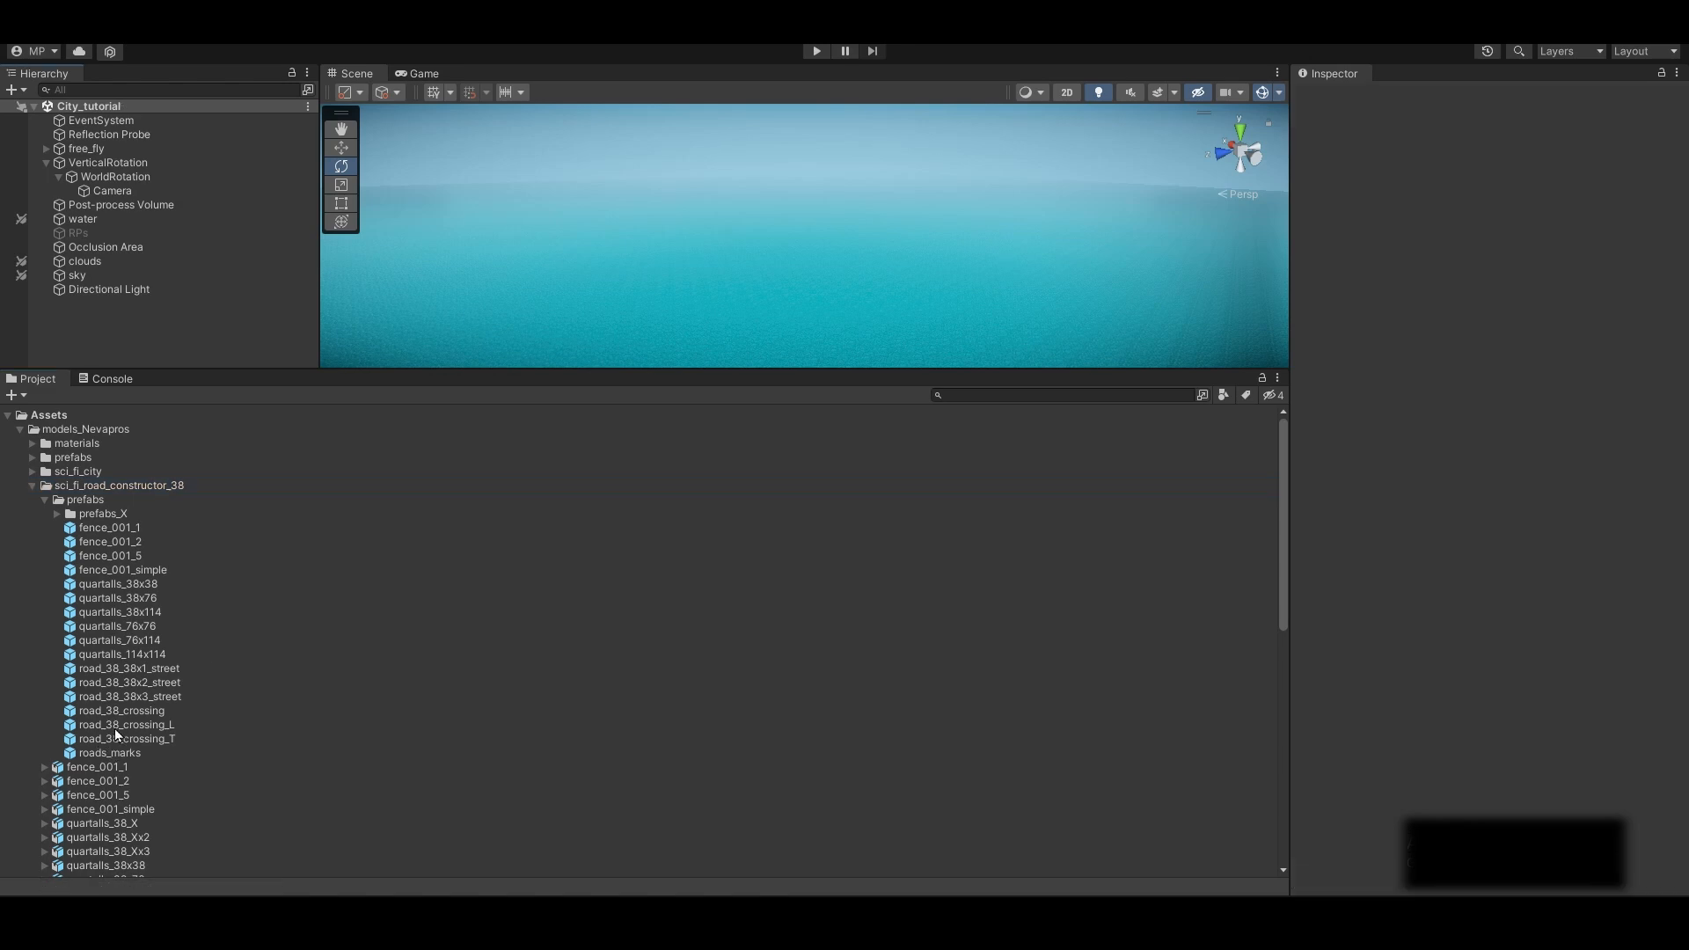
# Add the road_38_crossing_L prefab to the scene and raise it above the water to Y 8.6
pyautogui.moveTo(108, 727); pyautogui.dragTo(142, 335)
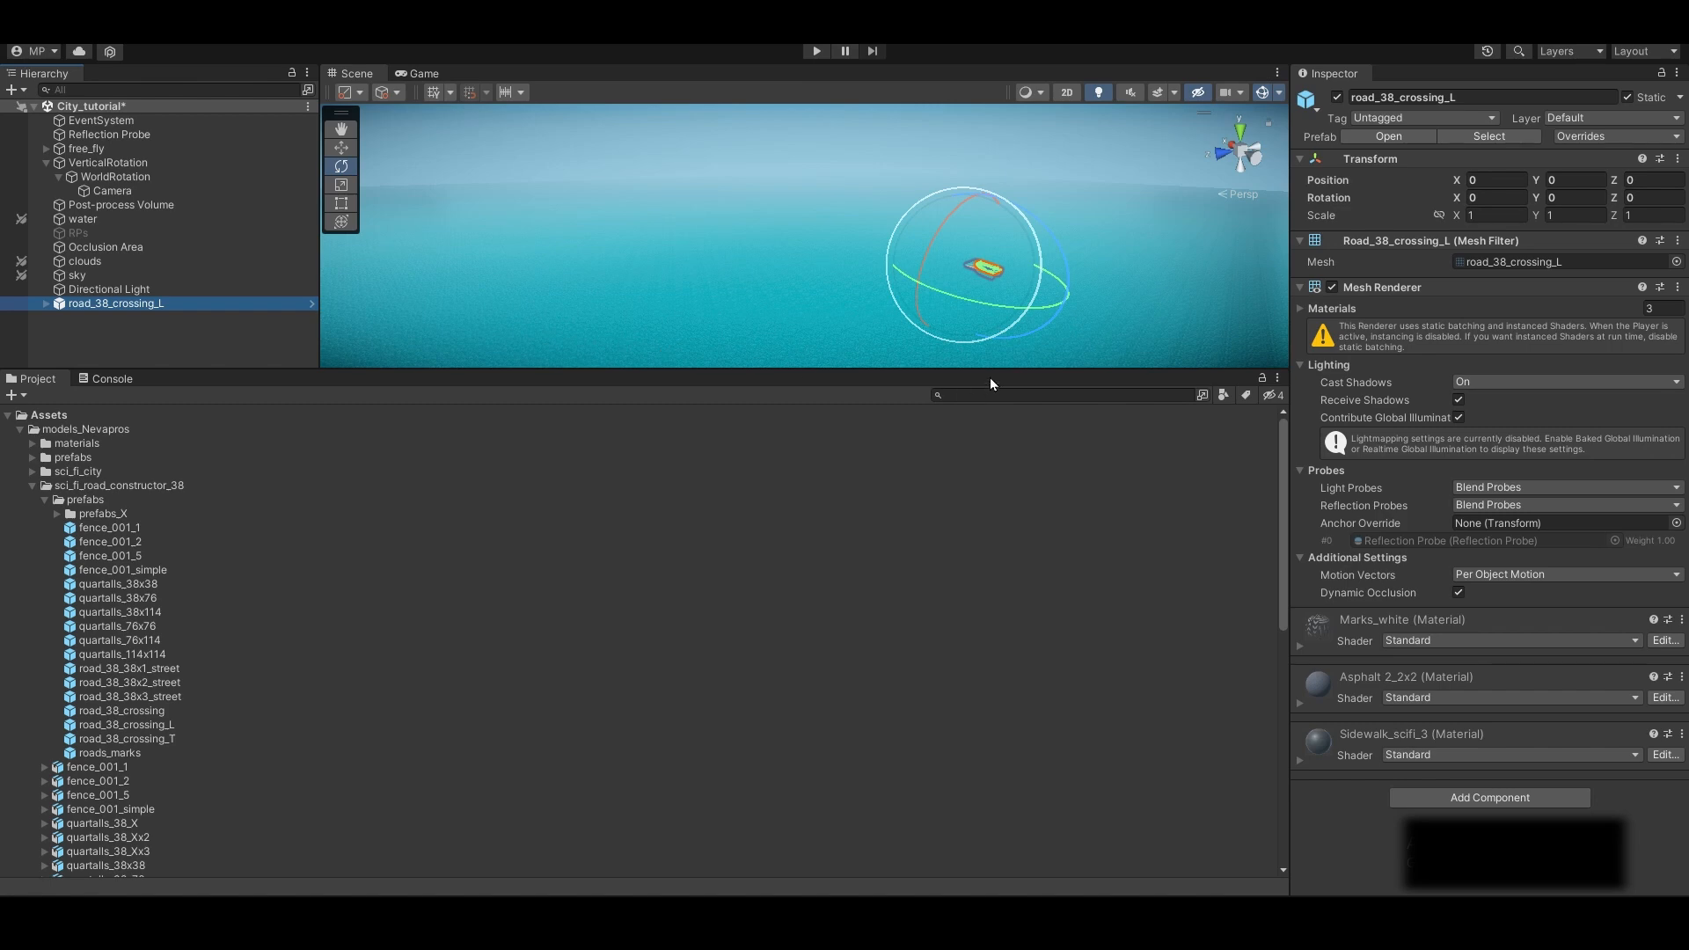
pyautogui.press('w')
pyautogui.press('f')
pyautogui.moveTo(670, 174); pyautogui.dragTo(666, 139)
pyautogui.keyDown('alt'); pyautogui.moveTo(694, 257); pyautogui.dragTo(773, 188); pyautogui.keyUp('alt')
pyautogui.keyDown('alt'); pyautogui.scroll(8, 773, 188); pyautogui.keyUp('alt')
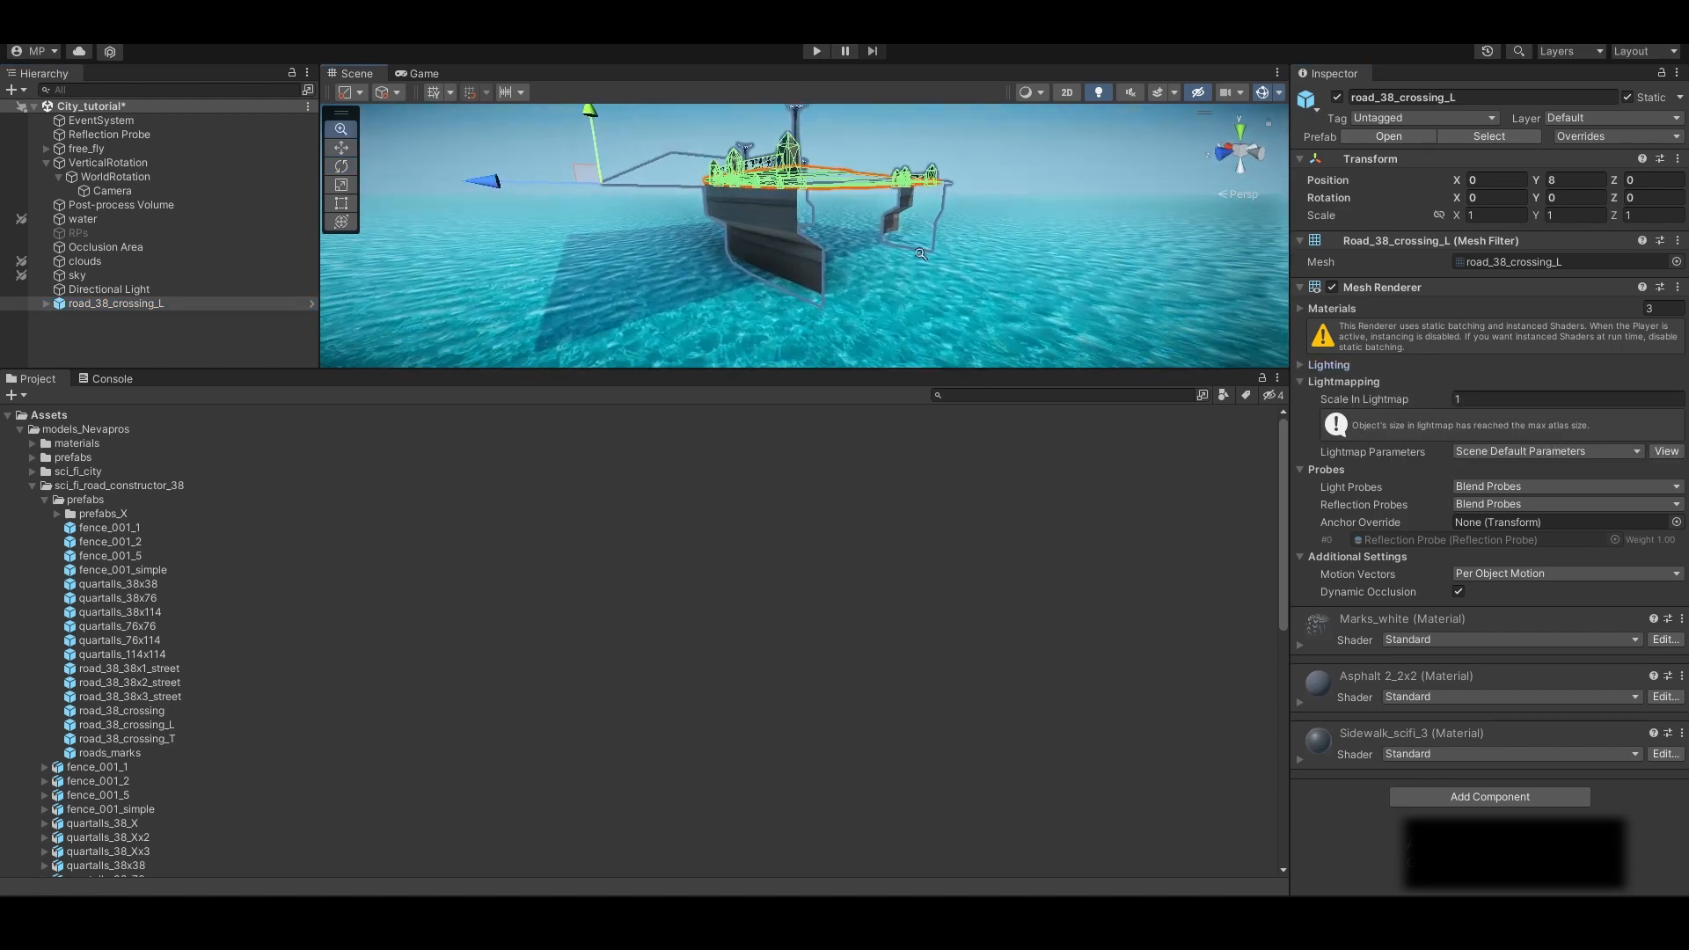
pyautogui.moveTo(546, 158); pyautogui.dragTo(558, 132)
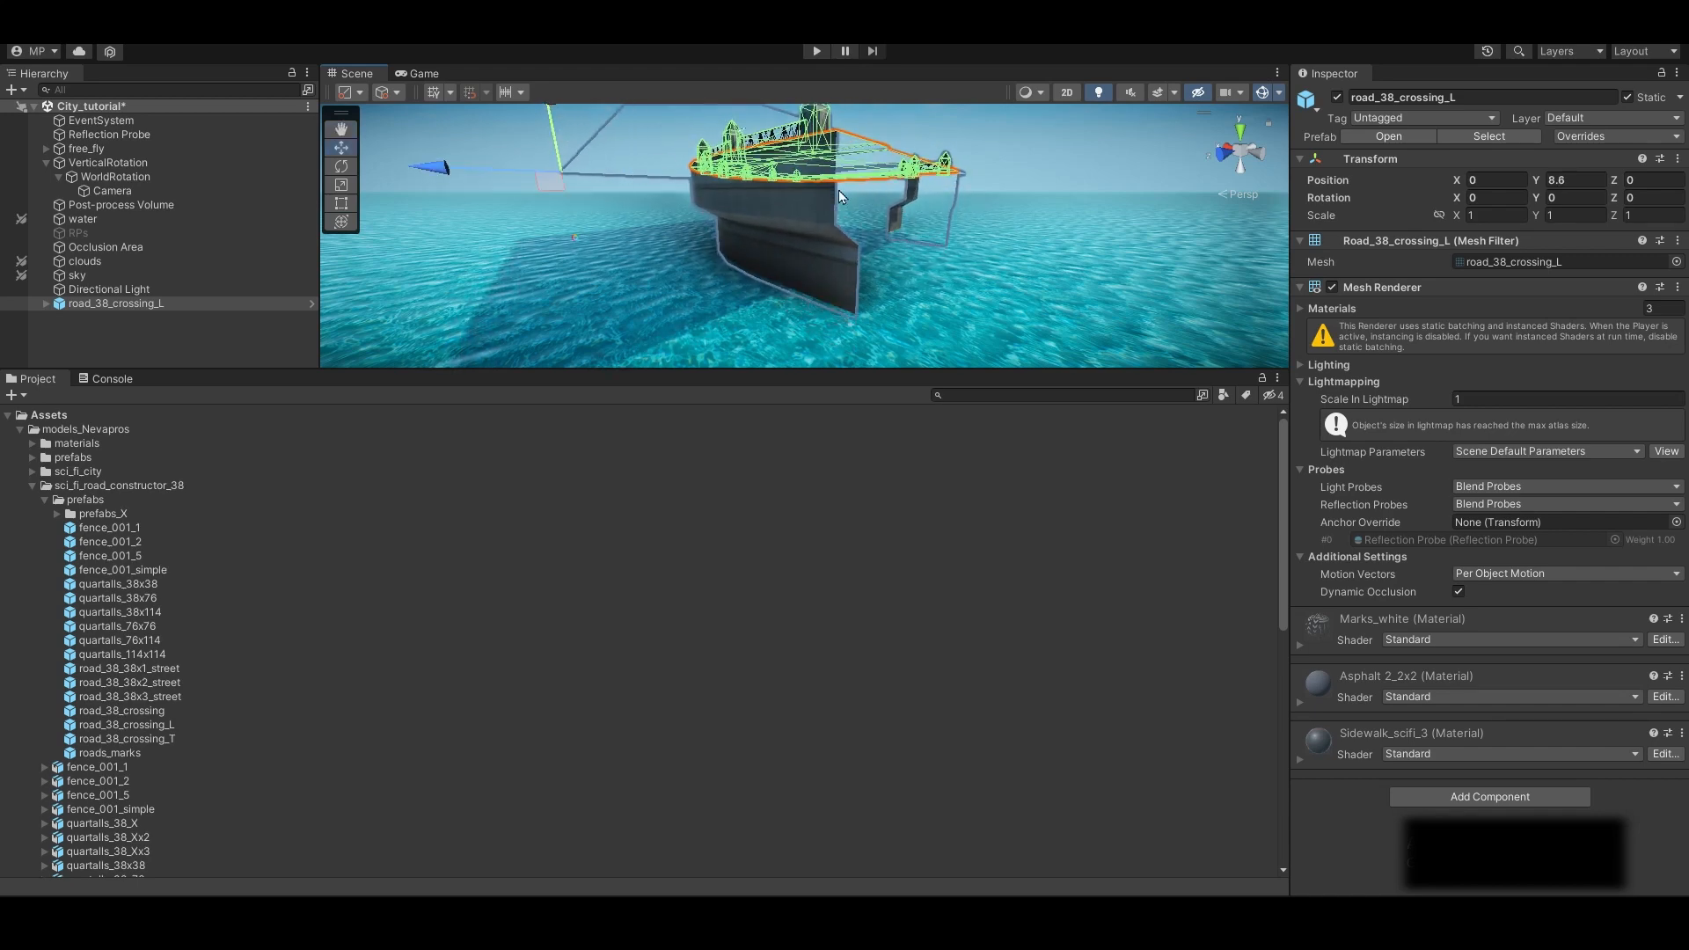
pyautogui.keyDown('alt'); pyautogui.moveTo(961, 203); pyautogui.dragTo(1004, 316); pyautogui.keyUp('alt')
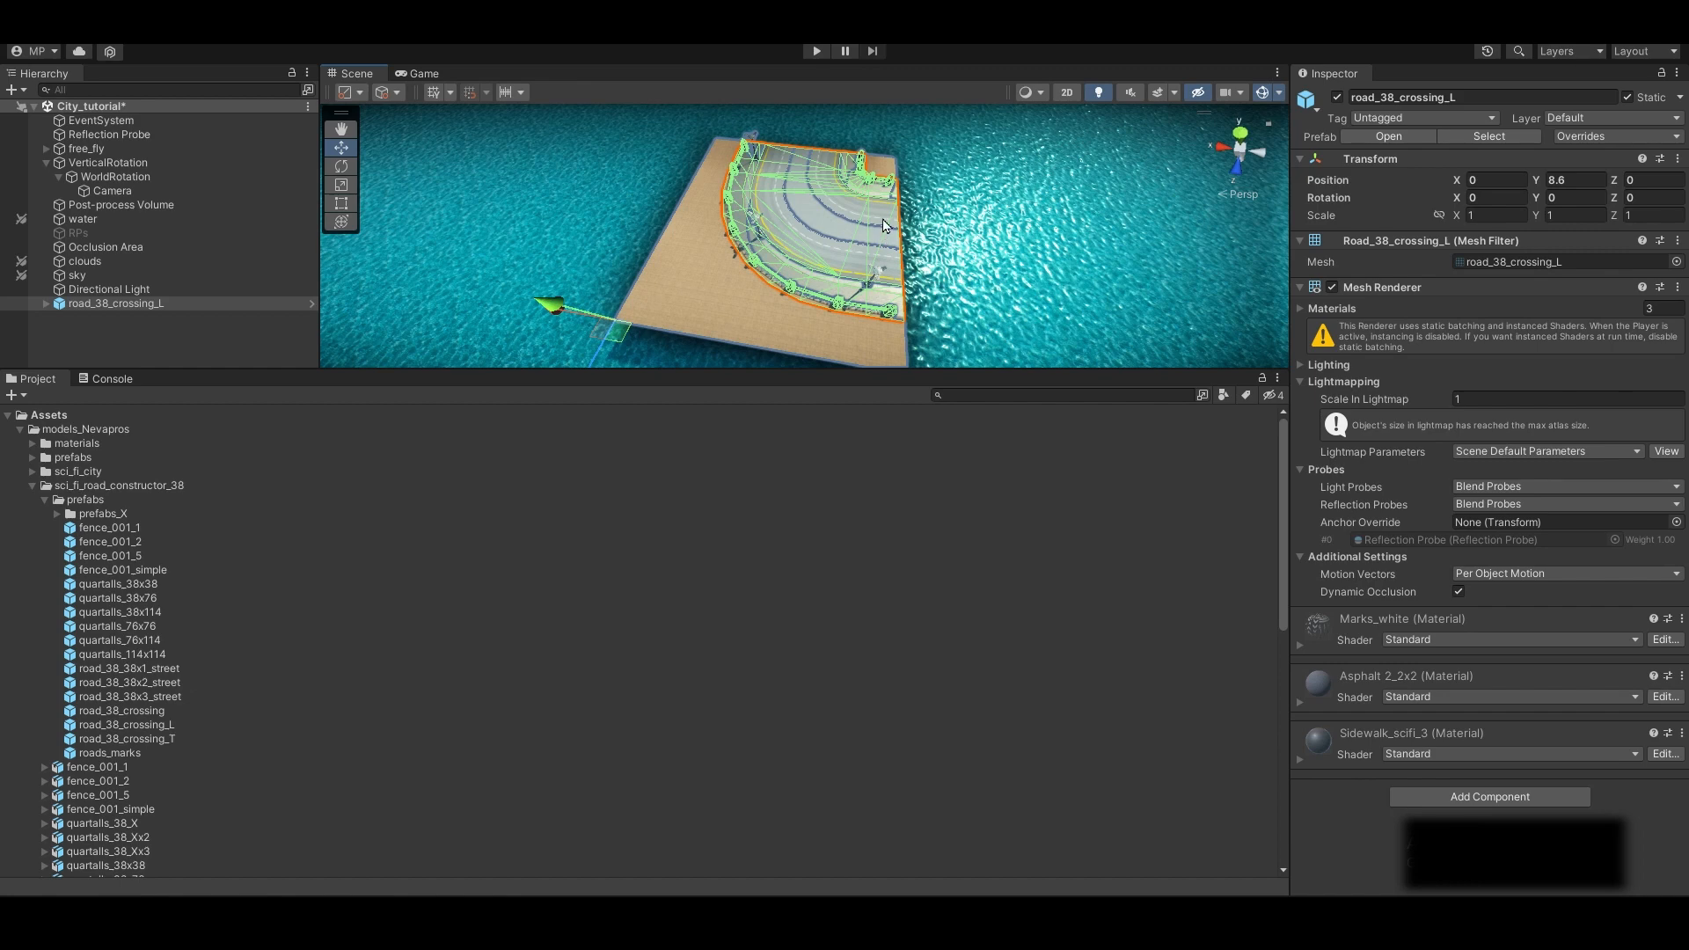
# Enlarge the scene view area, get an overview of the road corner and open the grid snapping settings
pyautogui.moveTo(987, 370); pyautogui.dragTo(988, 420)
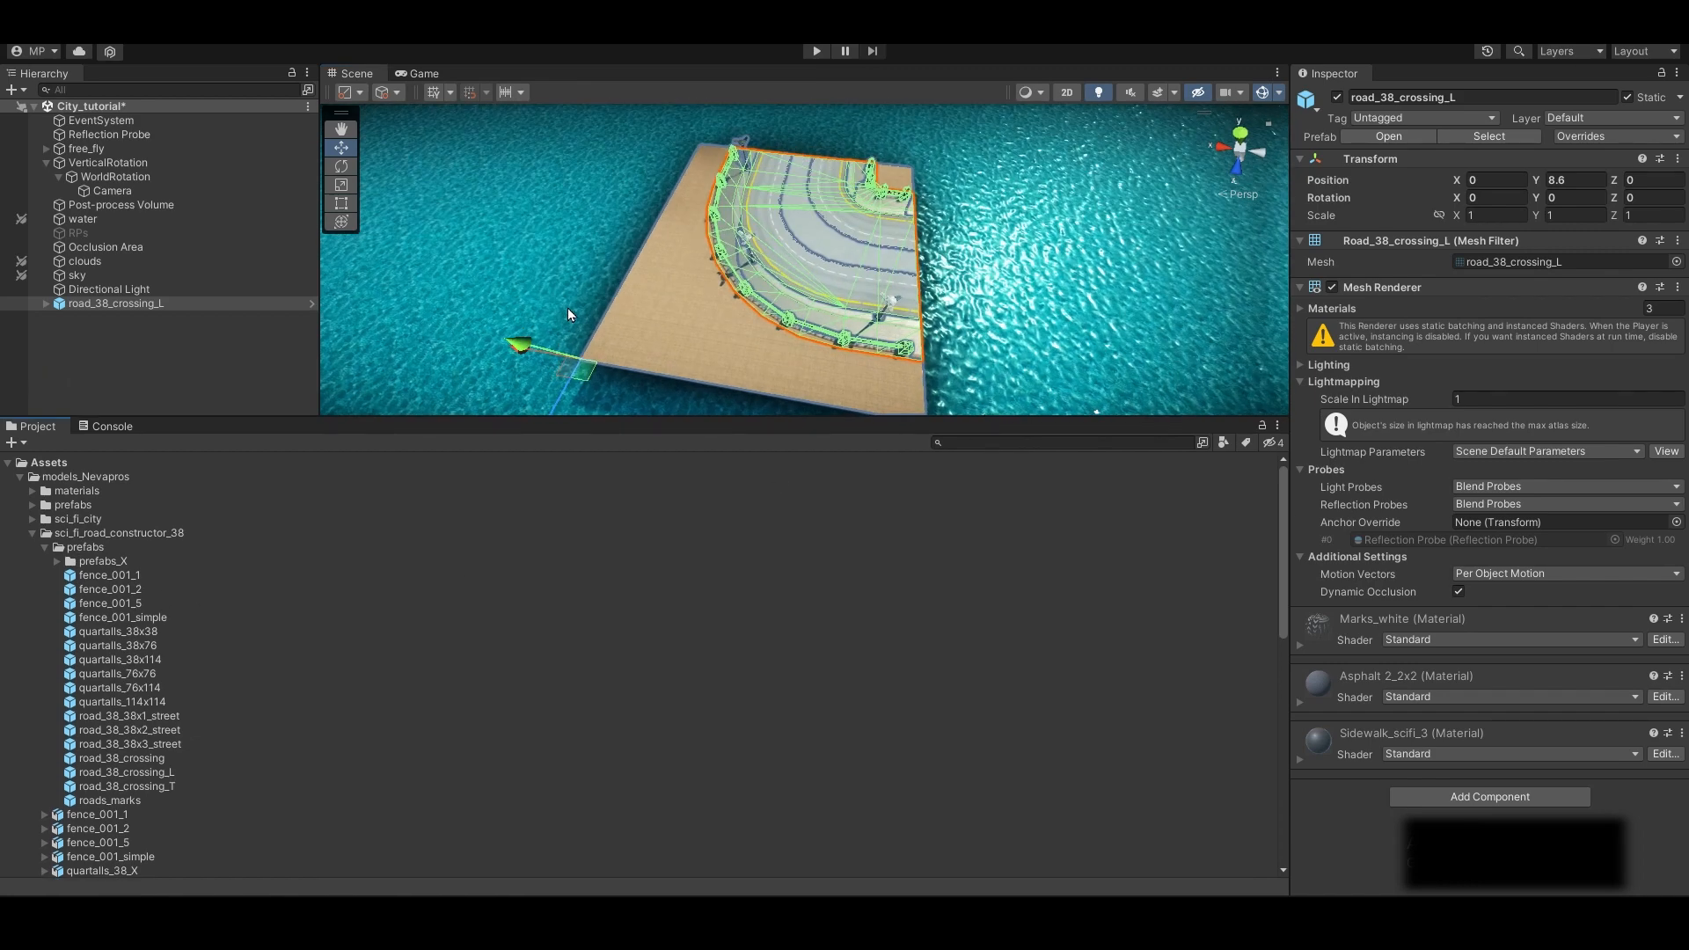
pyautogui.moveTo(887, 358); pyautogui.dragTo(873, 354, button='middle')
pyautogui.keyDown('alt'); pyautogui.moveTo(873, 353); pyautogui.dragTo(880, 338); pyautogui.keyUp('alt')
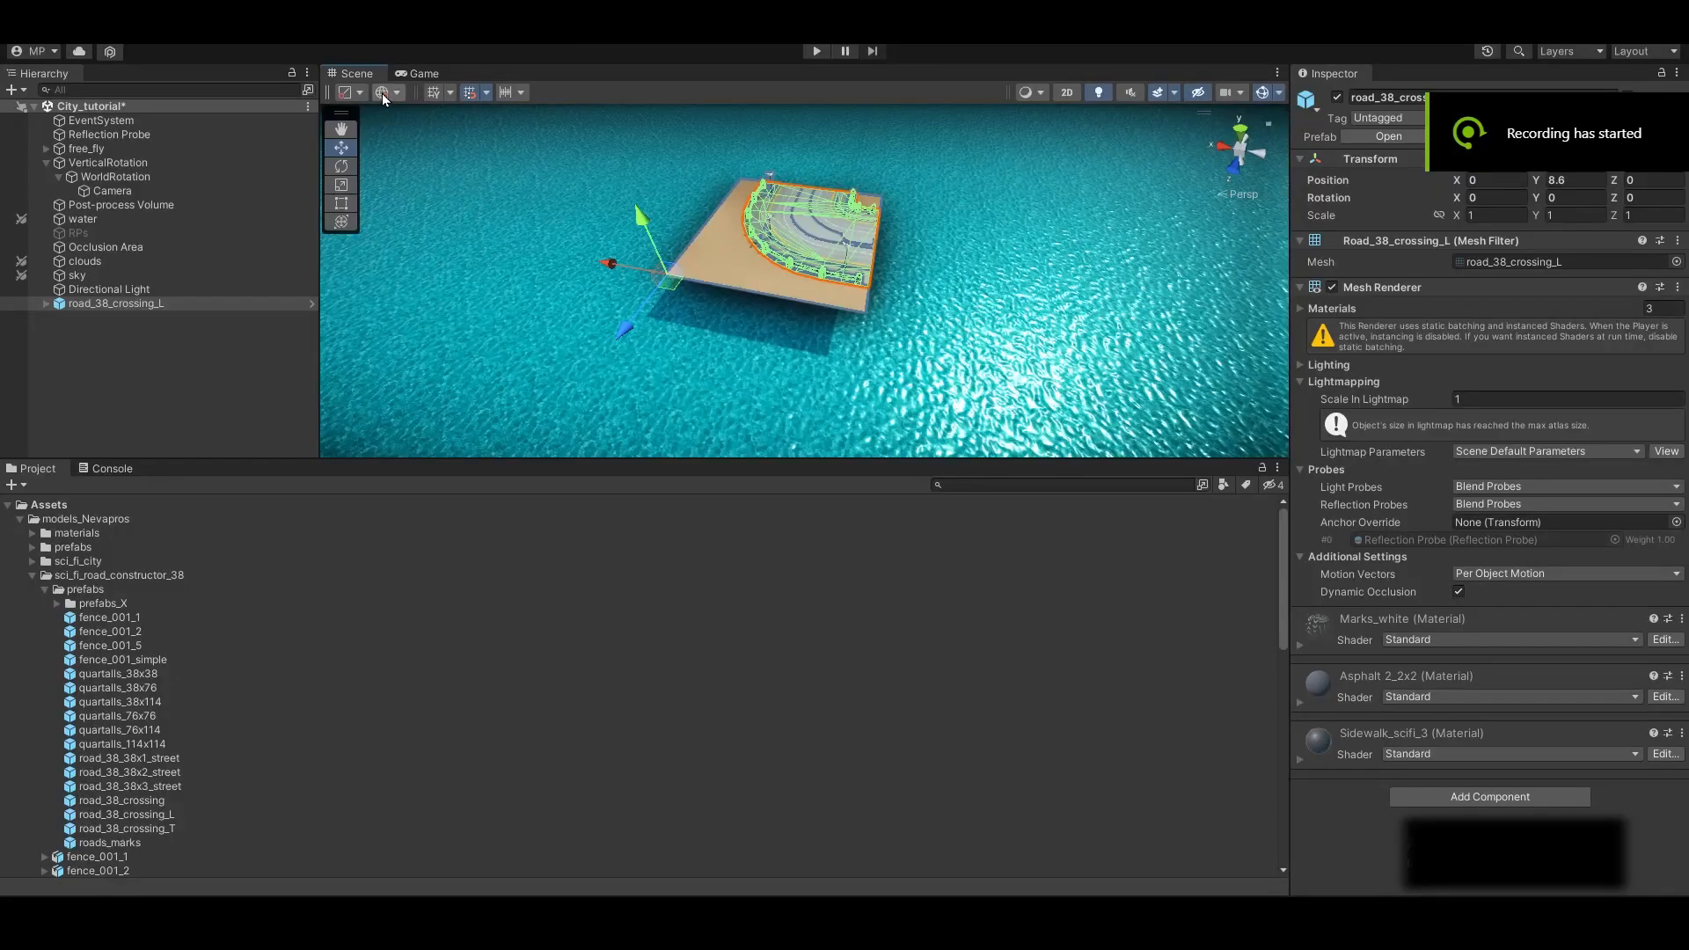
pyautogui.click(484, 94)
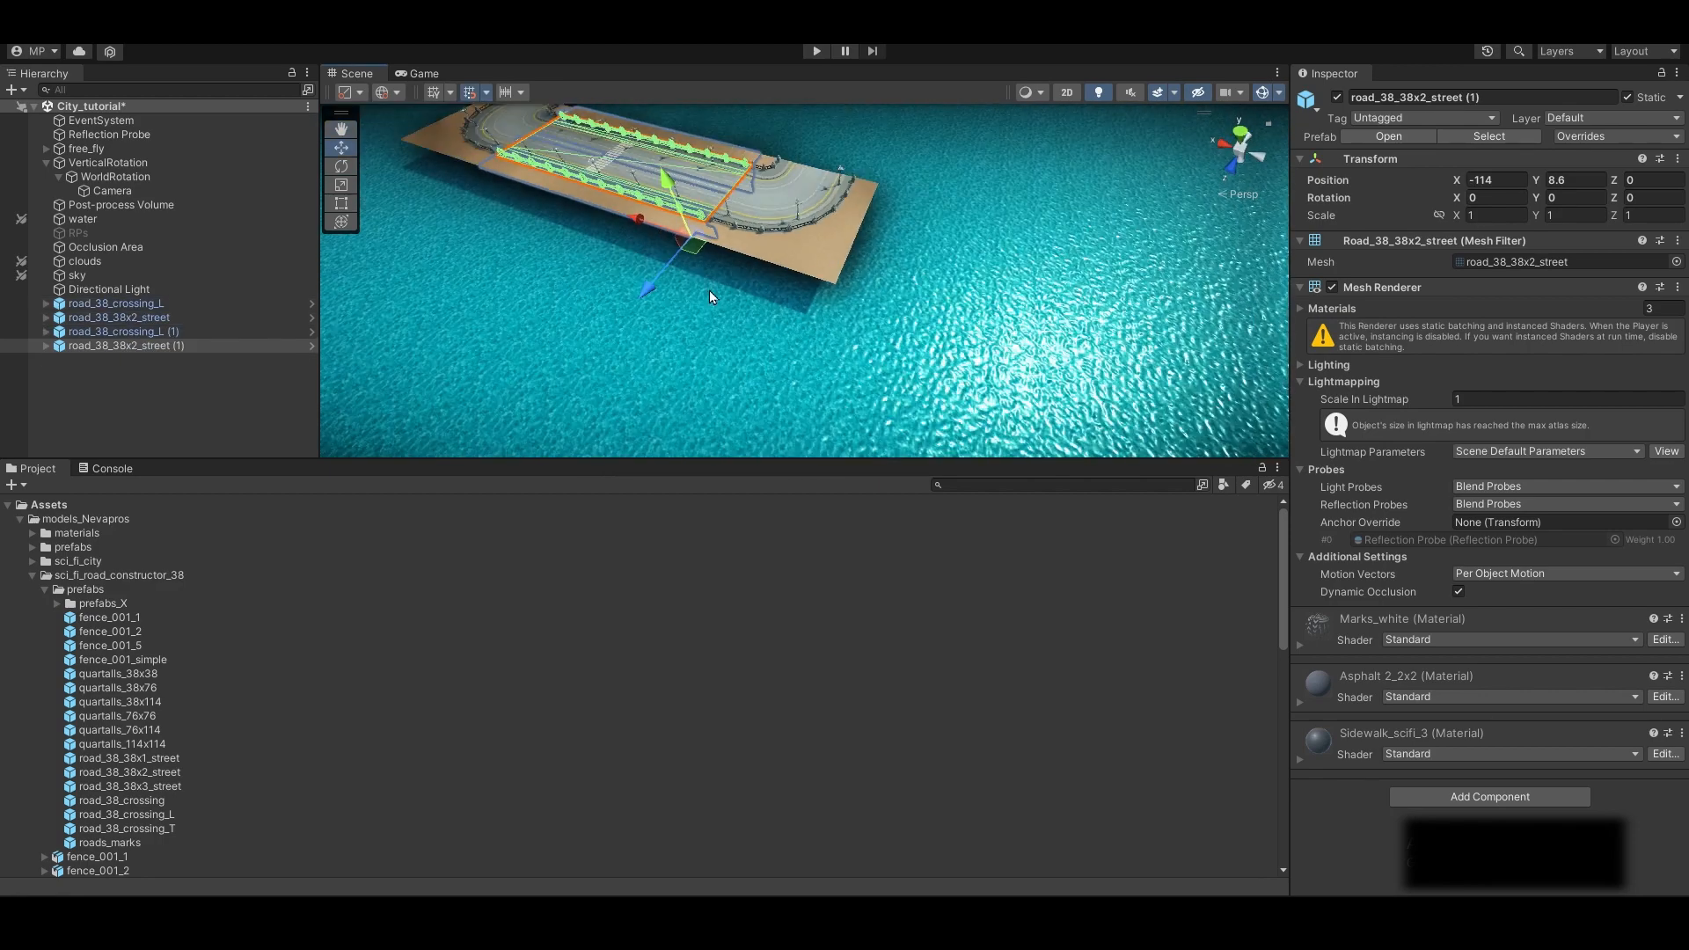
# Complete the ring of road_38_crossing_L corners and road_38_38x2_street segments, and fit quartalls_76x76 into its middle
pyautogui.moveTo(833, 320); pyautogui.dragTo(978, 238, button='middle')
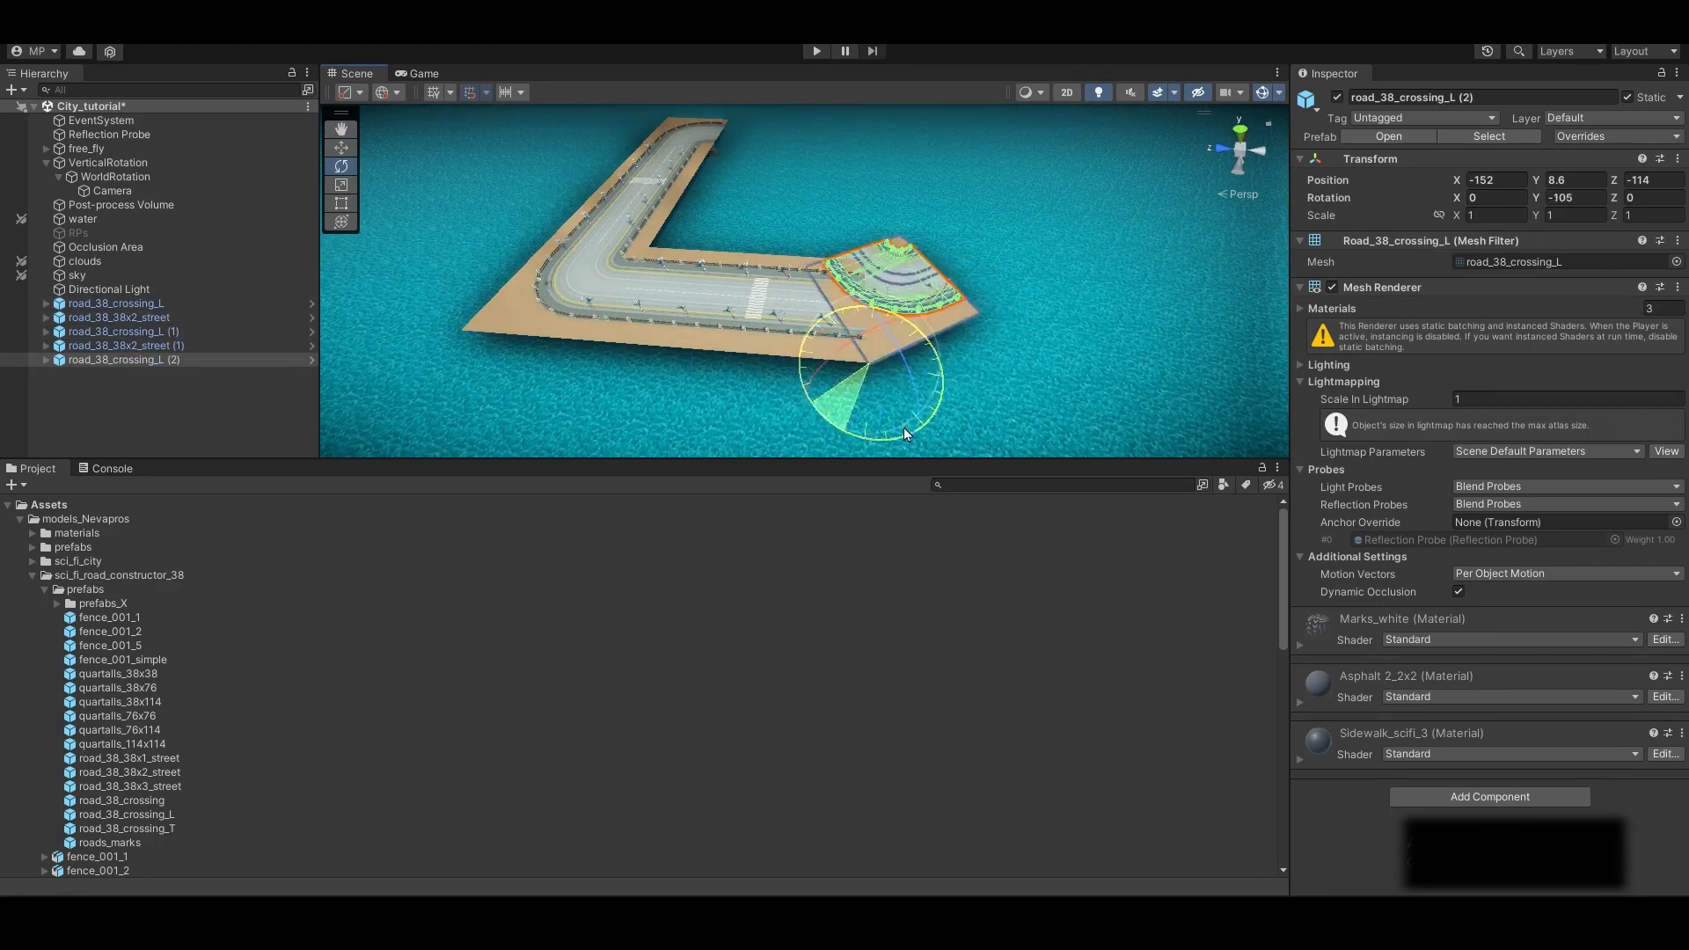
pyautogui.keyDown('alt'); pyautogui.moveTo(904, 428); pyautogui.dragTo(847, 139); pyautogui.keyUp('alt')
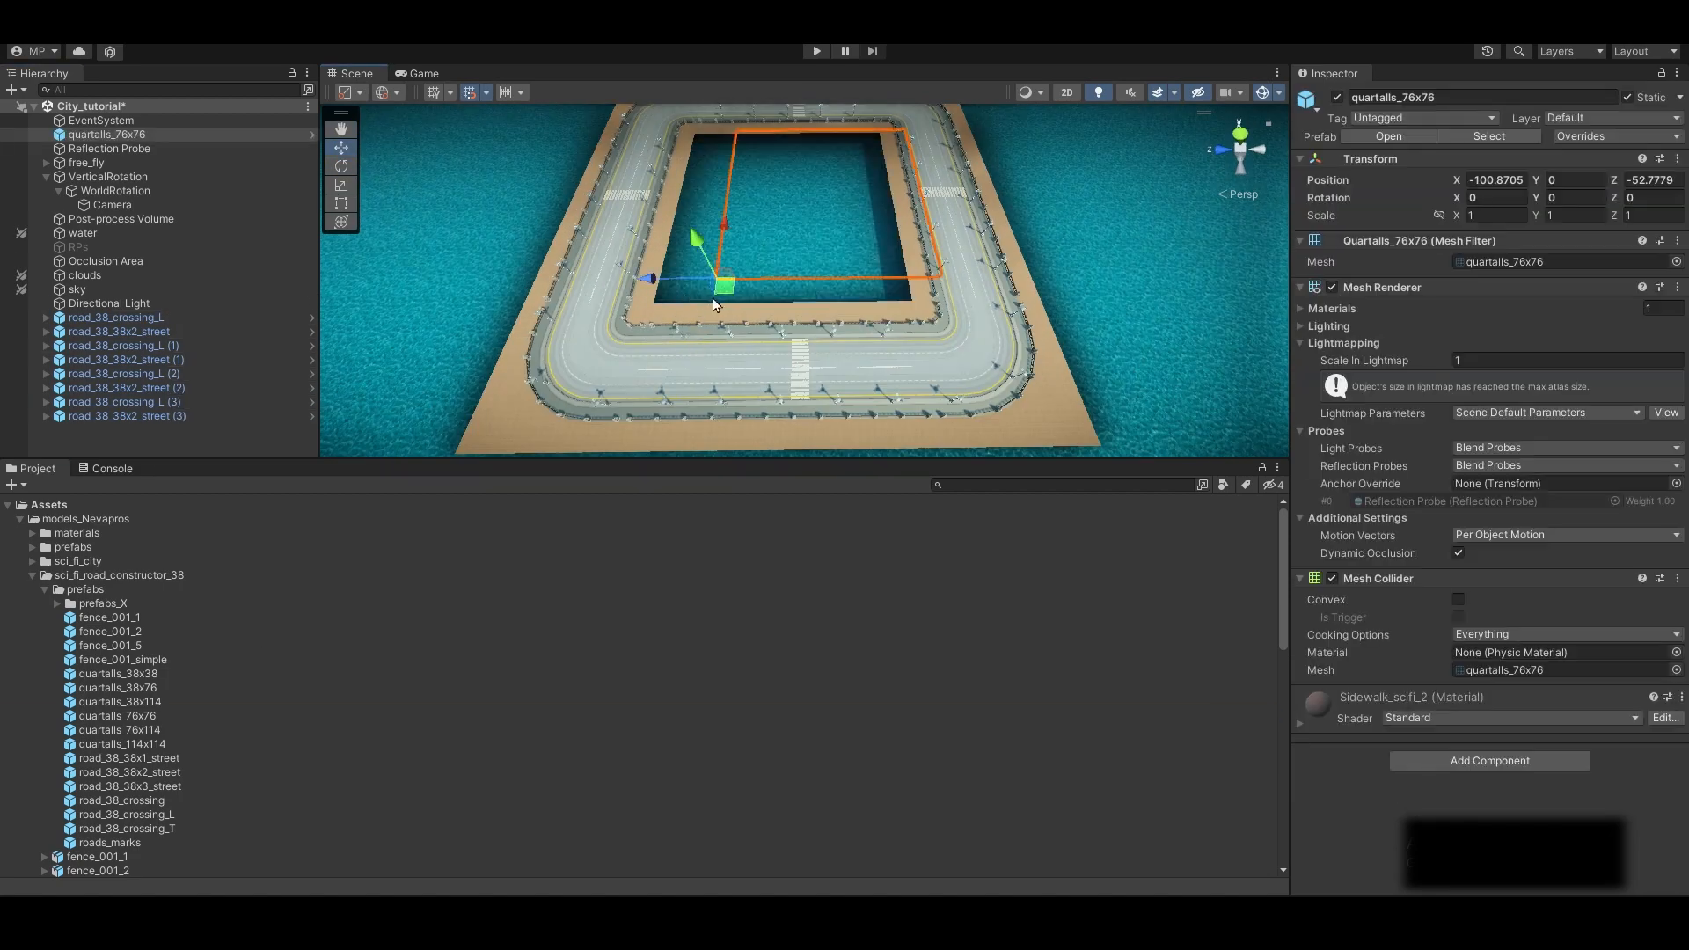
pyautogui.moveTo(709, 314)
pyautogui.mouseDown()
pyautogui.moveTo(752, 309)
pyautogui.moveTo(702, 308)
pyautogui.mouseUp()
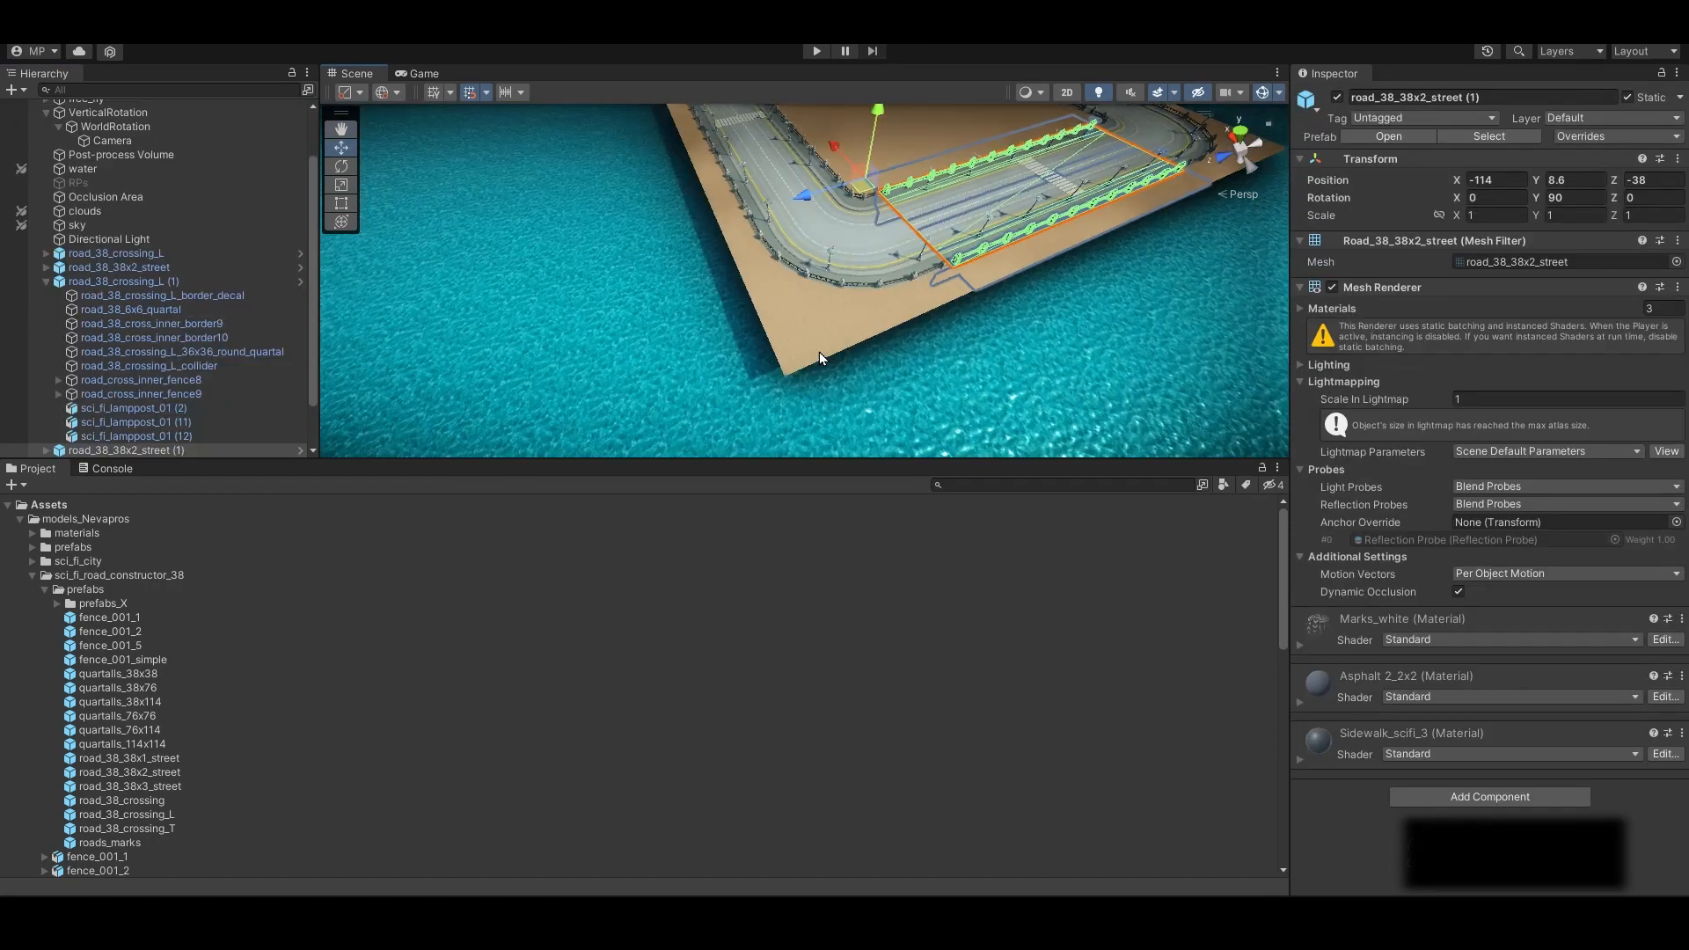
# Find the round corner quartals and road_38_street_6x38x2_quartal1 strips by name and disable those along the ring's outer edge
pyautogui.click(827, 347)
pyautogui.click(1579, 98)
pyautogui.moveTo(1352, 98); pyautogui.dragTo(1584, 97)
pyautogui.hotkey('ctrl', 'c')
pyautogui.click(167, 90)
pyautogui.hotkey('ctrl', 'v')
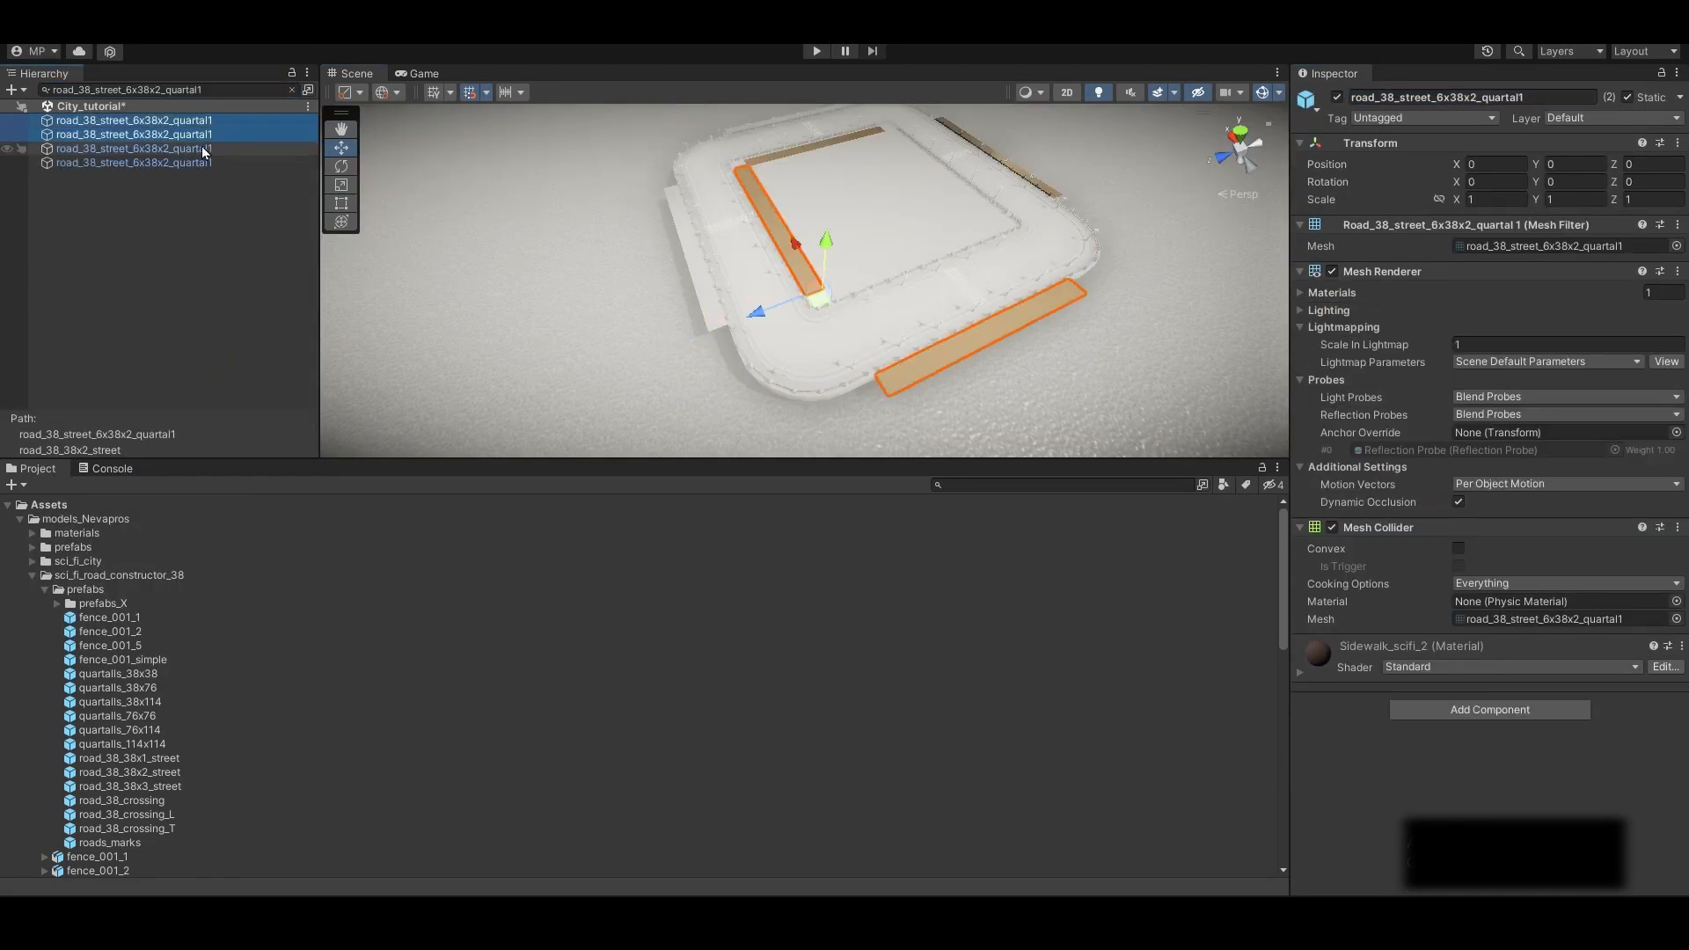
pyautogui.keyDown('shift'); pyautogui.click(204, 162); pyautogui.keyUp('shift')
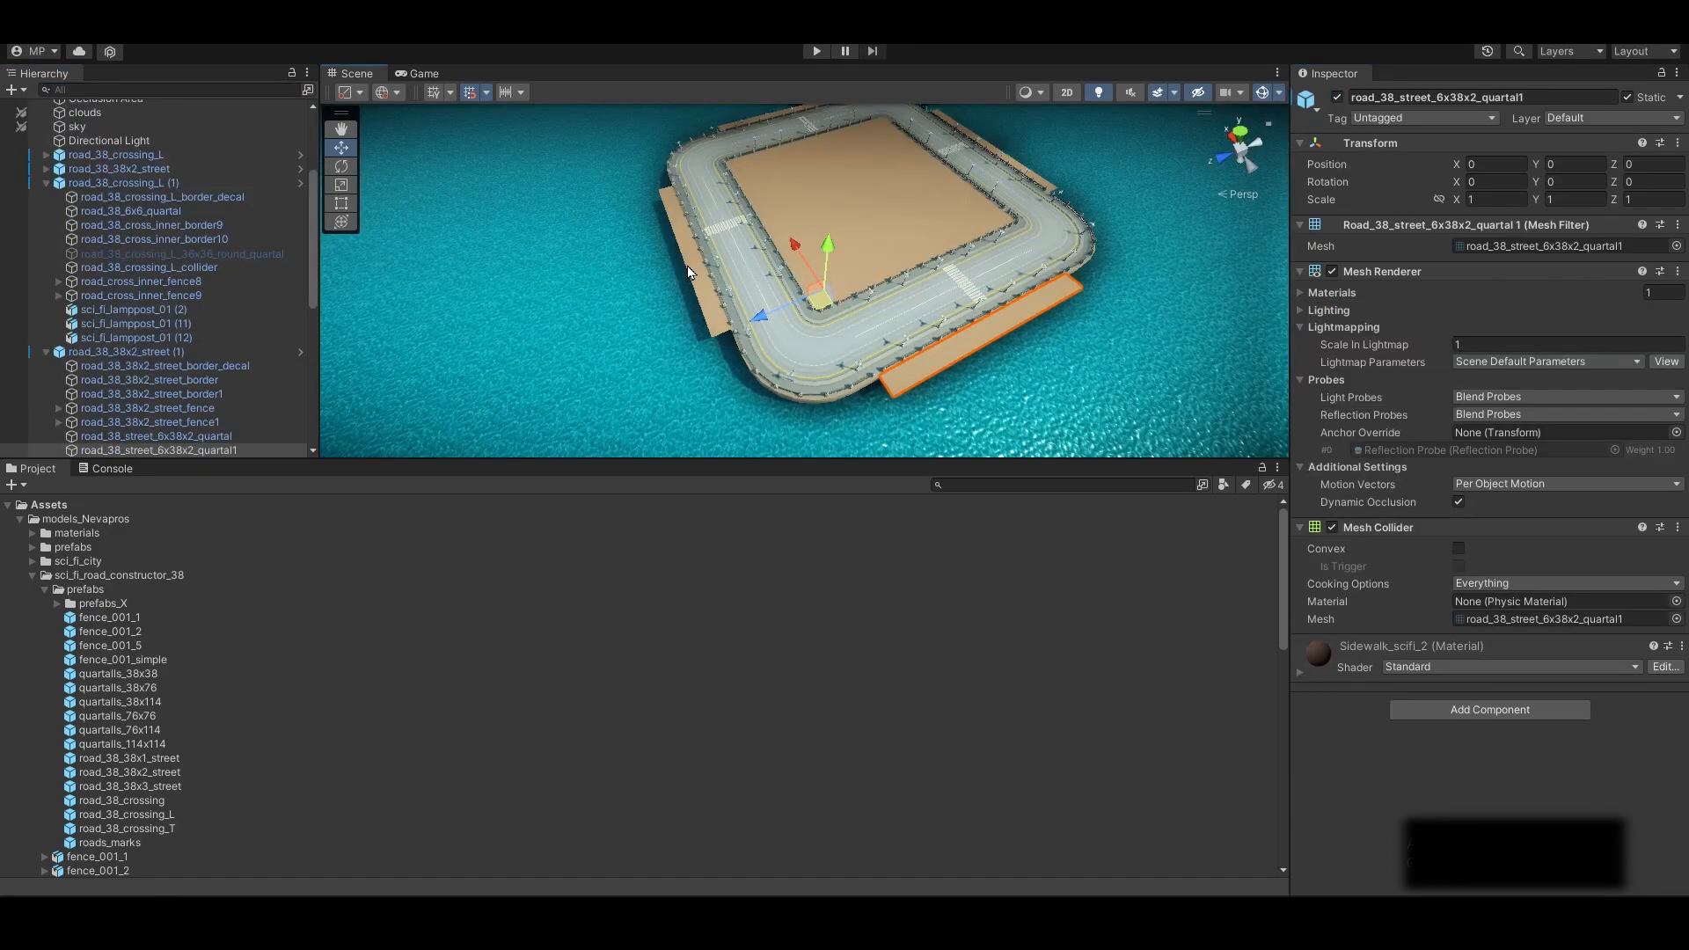
pyautogui.keyDown('shift'); pyautogui.click(678, 250); pyautogui.keyUp('shift')
pyautogui.keyDown('alt'); pyautogui.moveTo(866, 356); pyautogui.dragTo(913, 362); pyautogui.keyUp('alt')
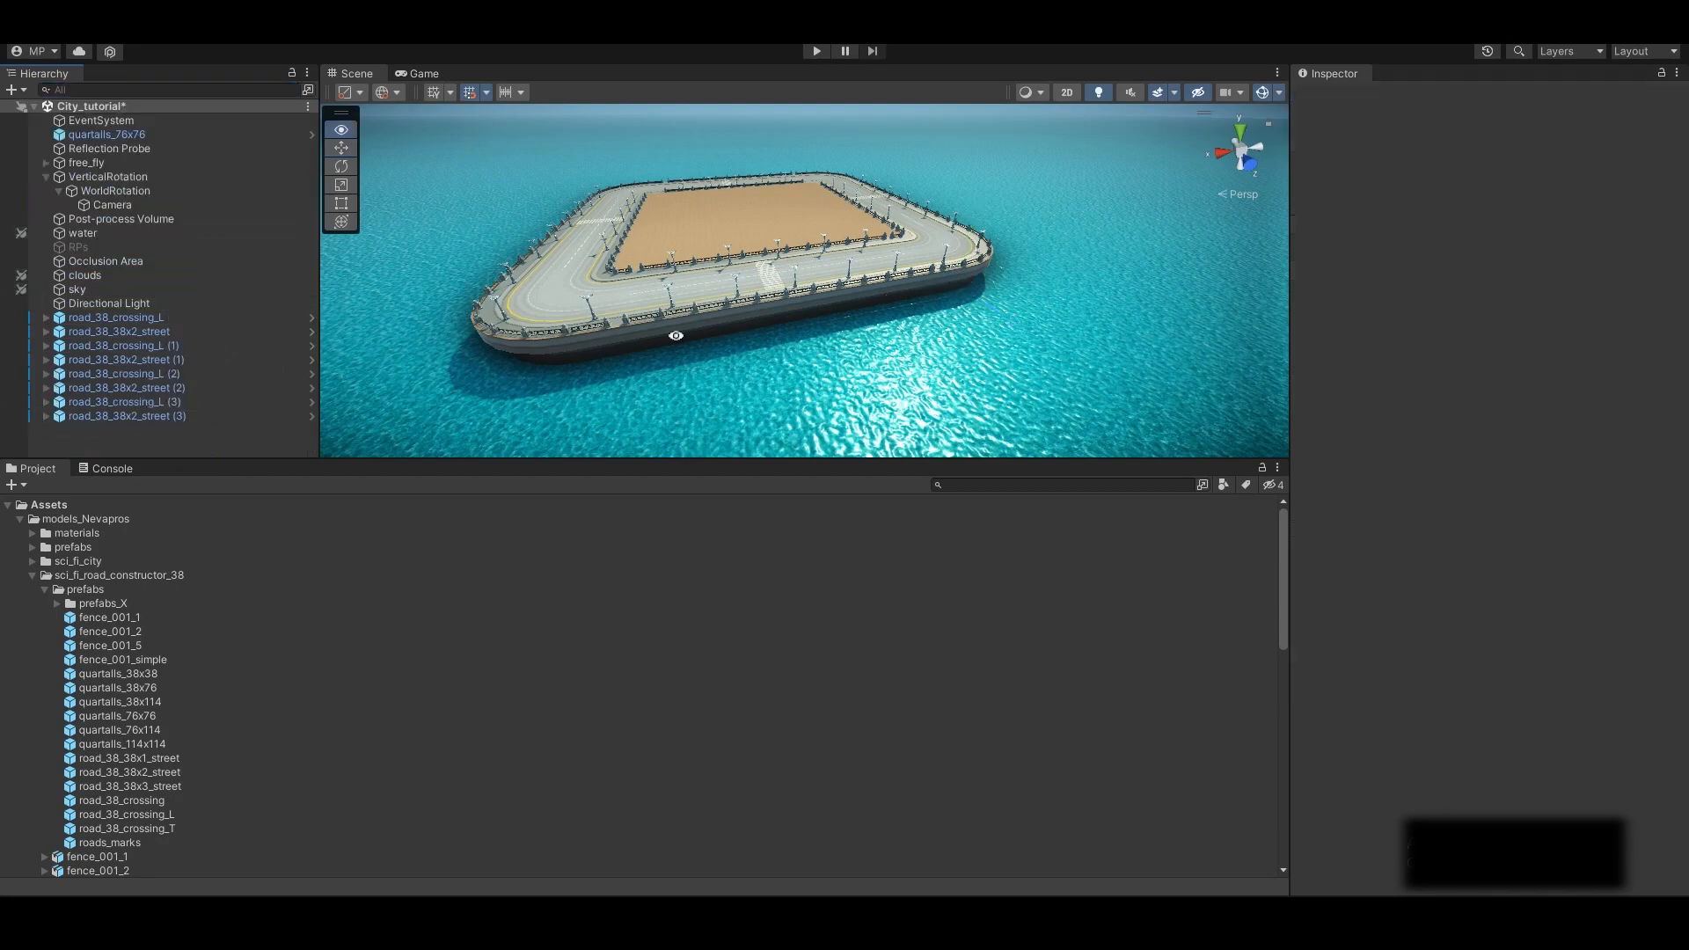
# Delete the road_38_38x2_street (1) segment from one side of the ring
pyautogui.keyDown('alt'); pyautogui.moveTo(671, 328); pyautogui.dragTo(835, 352); pyautogui.keyUp('alt')
pyautogui.click(863, 202)
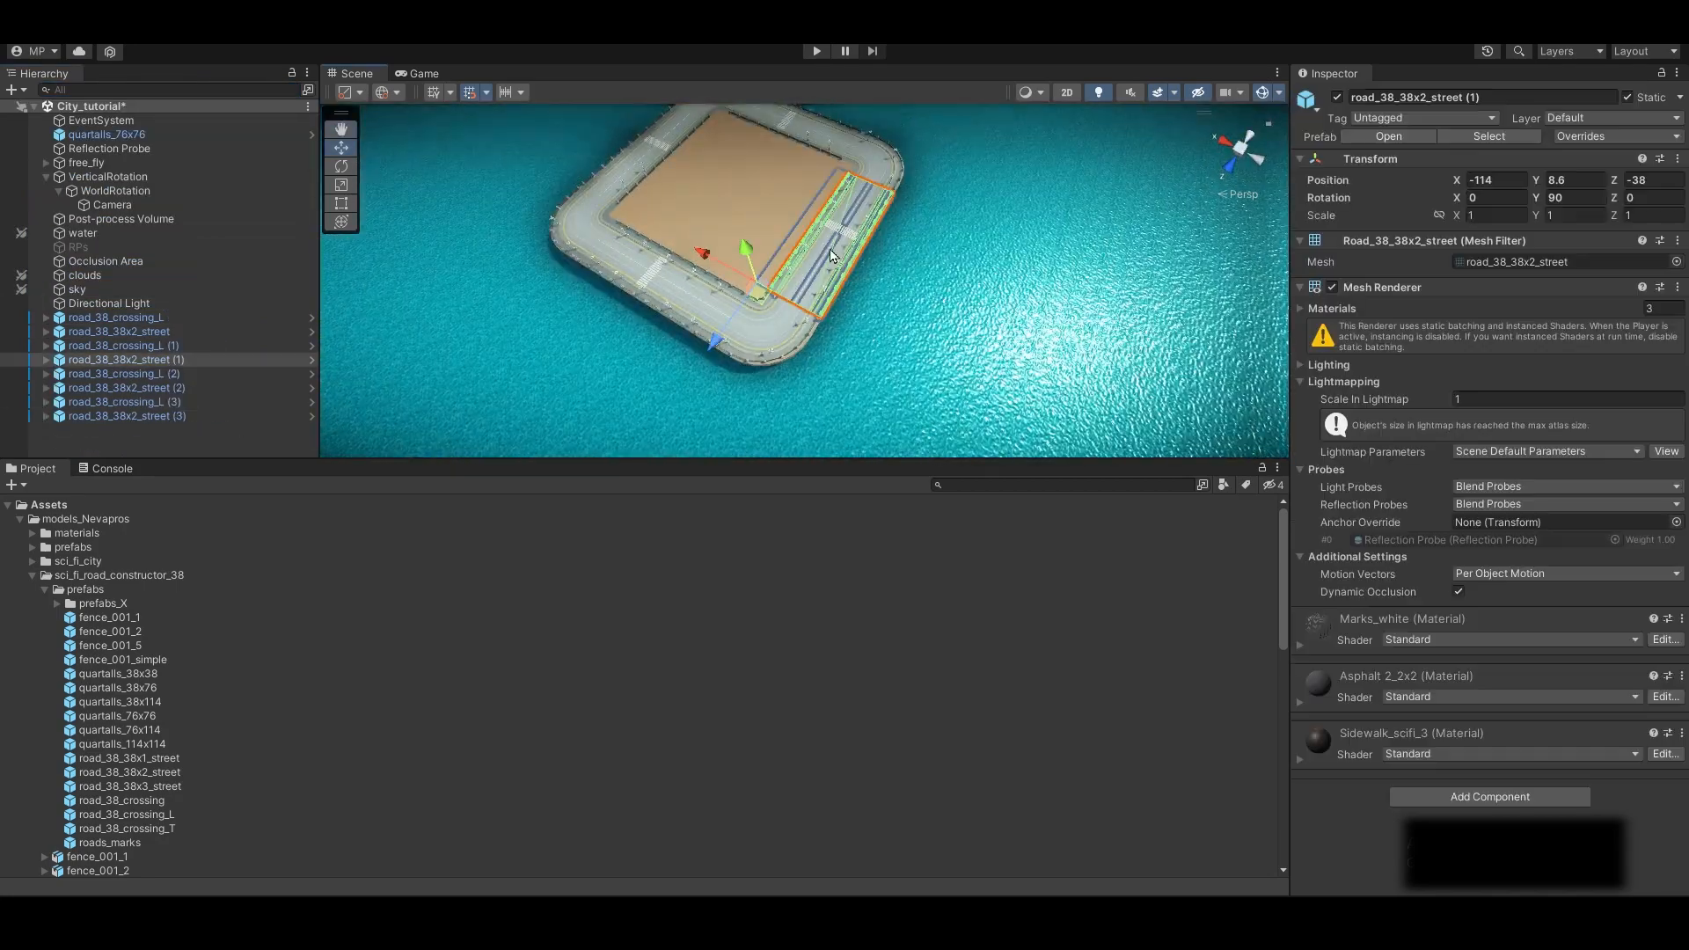
pyautogui.keyDown('alt'); pyautogui.moveTo(832, 251); pyautogui.dragTo(867, 200); pyautogui.keyUp('alt')
pyautogui.press('Delete')
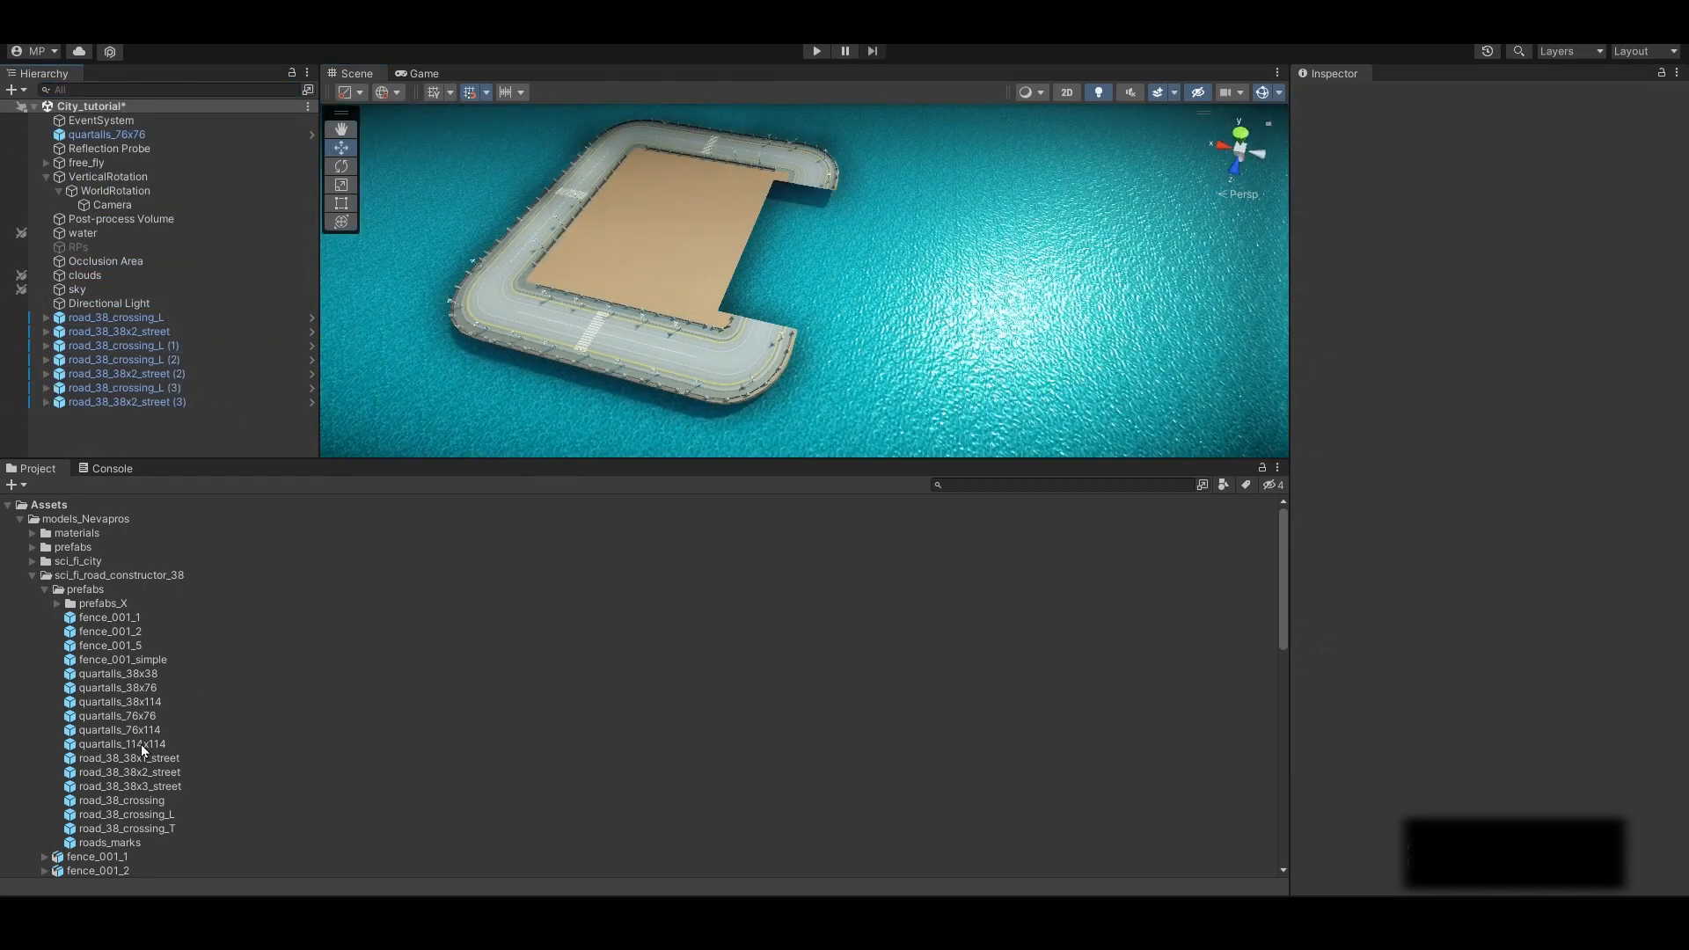
# Add the road_38_crossing_T prefab in the ring's open side and place a duplicate of it beside the first
pyautogui.moveTo(127, 828); pyautogui.dragTo(931, 291)
pyautogui.press('f')
pyautogui.scroll(5, 703, 264)
pyautogui.moveTo(802, 387); pyautogui.dragTo(796, 171)
pyautogui.hotkey('ctrl', 'd')
pyautogui.scroll(-5, 791, 264)
pyautogui.moveTo(93, 731); pyautogui.dragTo(1061, 369)
pyautogui.press('Delete')
# Extend both T crossings outward with two road_38_38x3_street segments, and end these with two road_38_crossing pieces
pyautogui.moveTo(131, 786); pyautogui.dragTo(1011, 317)
pyautogui.keyDown('alt'); pyautogui.moveTo(1012, 317); pyautogui.dragTo(927, 301); pyautogui.keyUp('alt')
pyautogui.hotkey('ctrl', 'd')
pyautogui.moveTo(929, 365); pyautogui.dragTo(915, 314)
pyautogui.moveTo(122, 800); pyautogui.dragTo(910, 264)
pyautogui.keyDown('alt'); pyautogui.moveTo(1011, 290); pyautogui.dragTo(862, 289); pyautogui.keyUp('alt')
pyautogui.hotkey('ctrl', 'd')
# Duplicate two road_38_crossing_L corners and attach them to the outer sides of the two road_38_crossing pieces
pyautogui.click(1082, 334)
pyautogui.scroll(-5, 967, 282)
pyautogui.click(705, 121)
pyautogui.hotkey('ctrl', 'd')
pyautogui.scroll(-3, 730, 159)
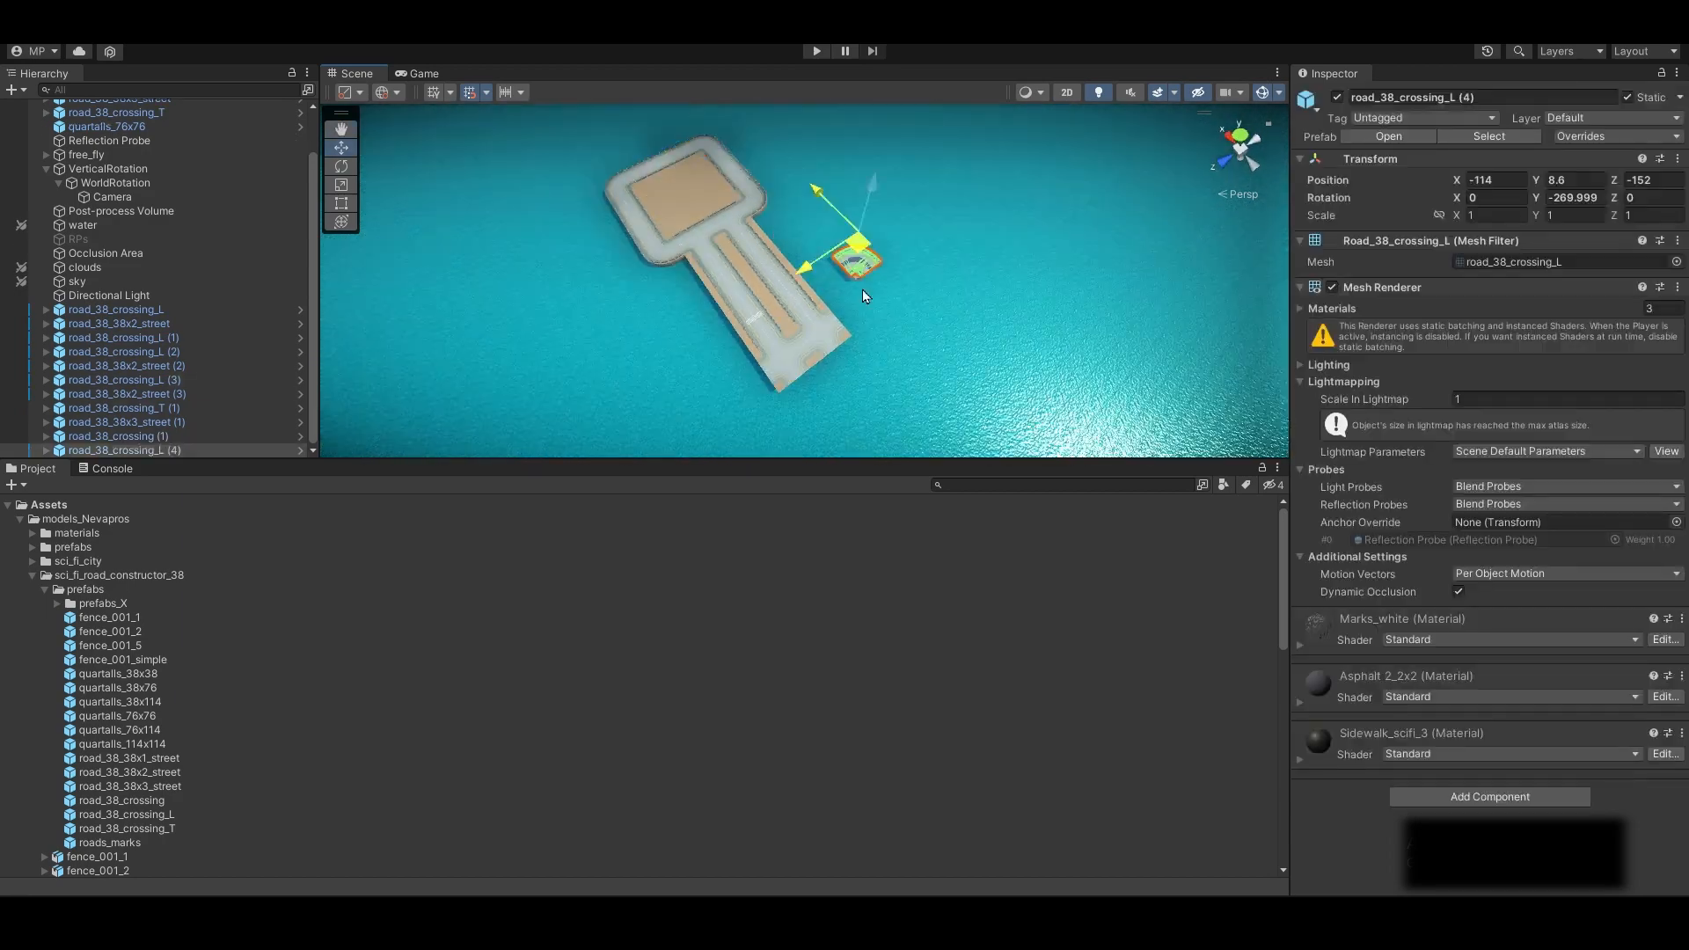
pyautogui.moveTo(770, 374); pyautogui.dragTo(800, 340, button='middle')
pyautogui.click(642, 162)
pyautogui.hotkey('ctrl', 'd')
pyautogui.moveTo(642, 161); pyautogui.dragTo(796, 339)
# Attach four parallel road_38_38x2_street segments to the row of crossings and corners
pyautogui.moveTo(129, 772); pyautogui.dragTo(863, 337)
pyautogui.hotkey('ctrl', 'd')
pyautogui.hotkey('ctrl', 'd')
pyautogui.moveTo(863, 338); pyautogui.dragTo(1060, 268)
# Disable the surplus road_38_street_6x38x2_quartal1 strip on the outermost of the parallel streets
pyautogui.scroll(4, 721, 301)
pyautogui.click(775, 303)
pyautogui.click(1617, 137)
pyautogui.click(1526, 290)
pyautogui.click(871, 303)
pyautogui.click(963, 304)
pyautogui.click(1616, 136)
pyautogui.click(1518, 290)
pyautogui.scroll(-5, 1060, 268)
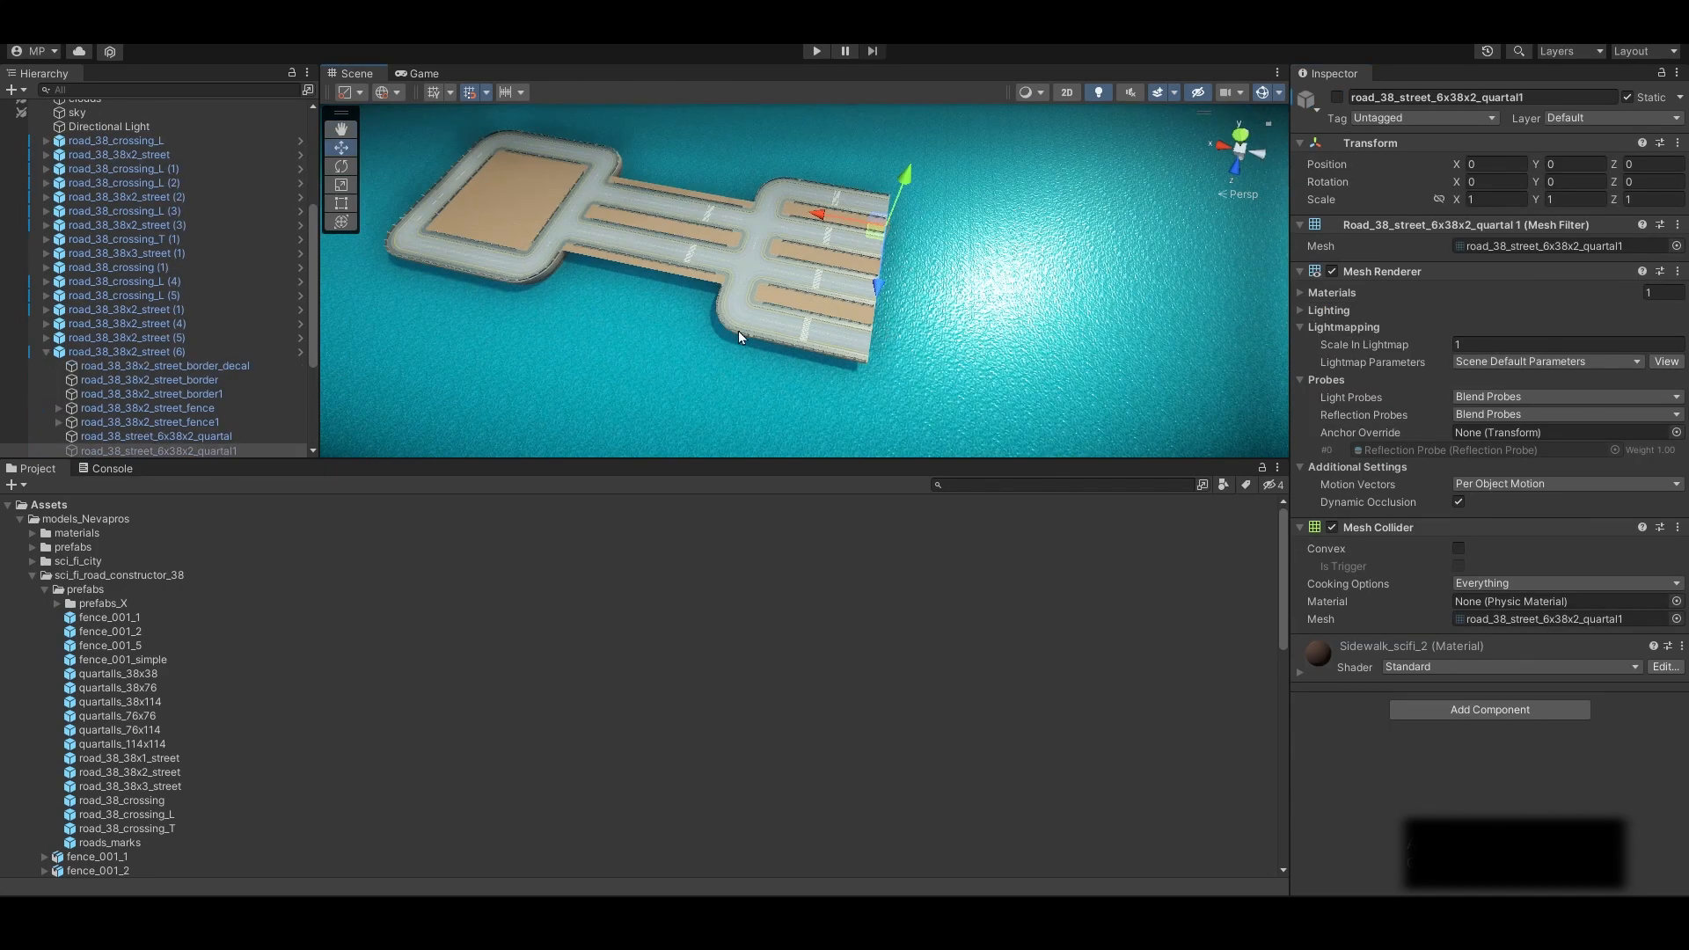
# Add a road_38_crossing_T at the far end of the parallel streets and place a duplicate next to it
pyautogui.moveTo(127, 829); pyautogui.dragTo(1545, 384)
pyautogui.press('e')
pyautogui.press('w')
pyautogui.keyDown('alt'); pyautogui.moveTo(994, 308); pyautogui.dragTo(747, 326); pyautogui.keyUp('alt')
pyautogui.hotkey('ctrl', 'd')
pyautogui.moveTo(739, 385); pyautogui.dragTo(799, 374)
# Add a road_38_crossing_L corner rotated to close the street block's far end, and duplicate it for the opposite corner
pyautogui.moveTo(126, 815); pyautogui.dragTo(647, 313)
pyautogui.press('e')
pyautogui.moveTo(659, 396); pyautogui.dragTo(950, 305)
pyautogui.press('w')
pyautogui.moveTo(664, 339); pyautogui.dragTo(858, 360)
pyautogui.hotkey('ctrl', 'd')
pyautogui.press('w')
pyautogui.moveTo(985, 271); pyautogui.dragTo(904, 219)
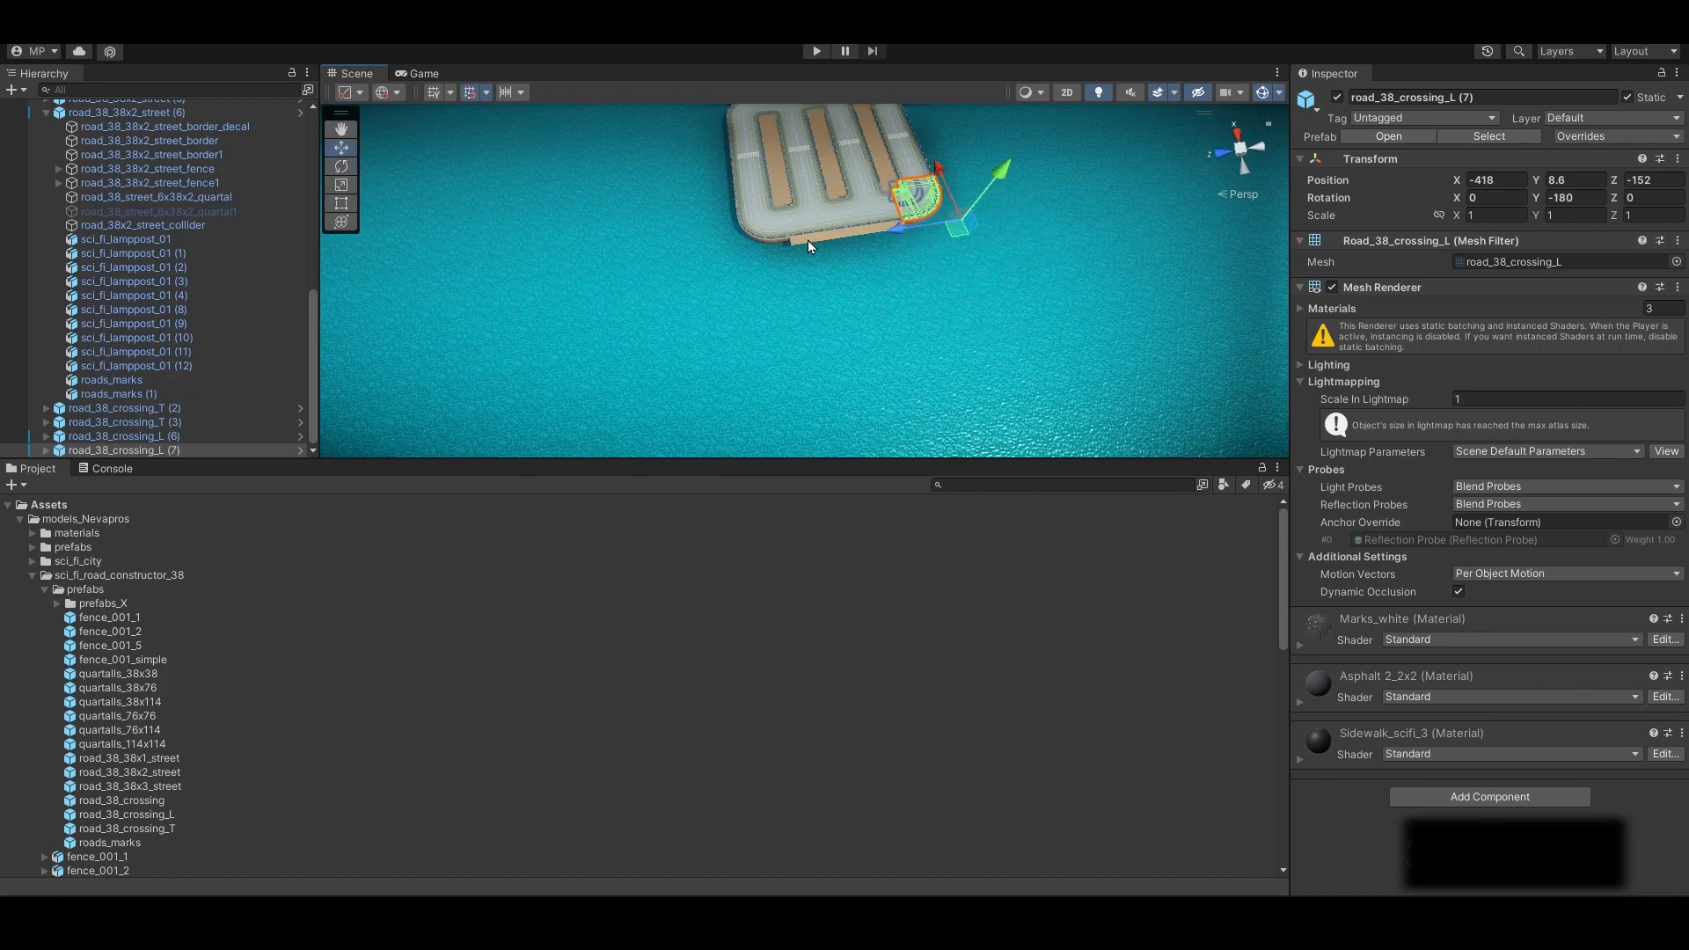
# Disable the surplus quartal pieces protruding along the far end and side of the parallel street block
pyautogui.click(807, 240)
pyautogui.scroll(5, 808, 241)
pyautogui.click(1336, 97)
pyautogui.scroll(-5, 807, 264)
pyautogui.keyDown('alt'); pyautogui.moveTo(545, 290); pyautogui.dragTo(862, 290); pyautogui.keyUp('alt')
pyautogui.click(686, 293)
pyautogui.click(1336, 96)
pyautogui.keyDown('alt'); pyautogui.moveTo(686, 293); pyautogui.dragTo(932, 290); pyautogui.keyUp('alt')
# Disable the outer road_38_street_6x38x3_quartal1 strip on the connecting street and the remaining quartal pieces around the block
pyautogui.click(932, 193)
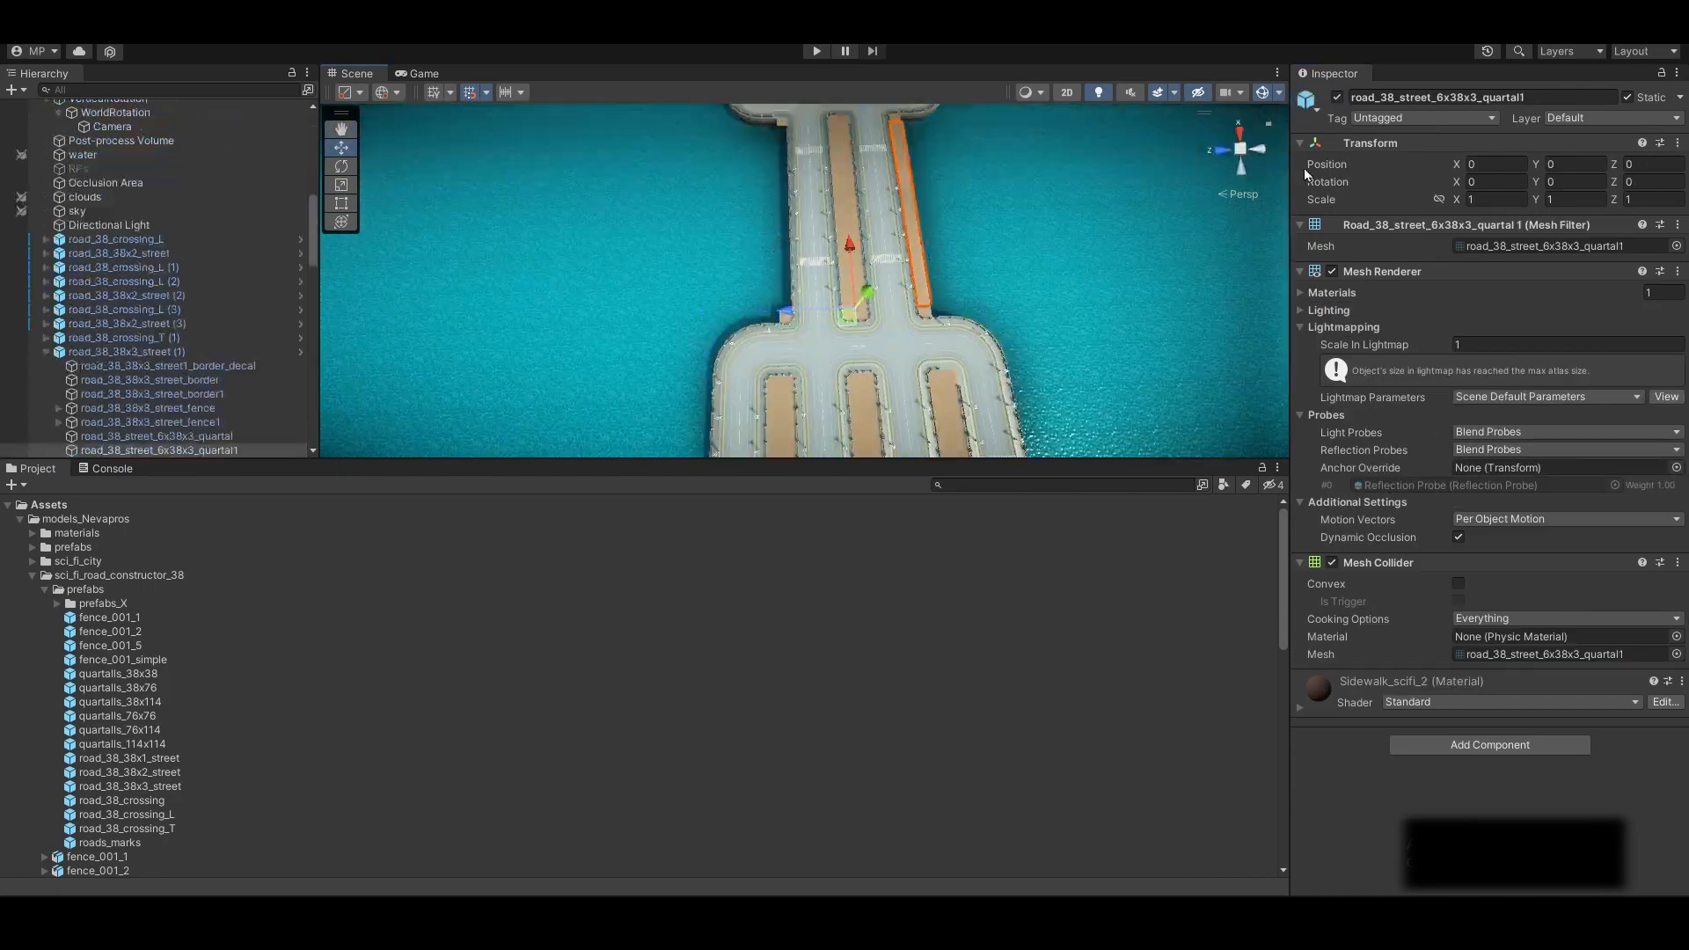
pyautogui.click(1337, 97)
pyautogui.click(737, 383)
pyautogui.keyDown('shift'); pyautogui.click(1082, 302); pyautogui.keyUp('shift')
pyautogui.keyDown('shift'); pyautogui.click(706, 189); pyautogui.keyUp('shift')
pyautogui.click(741, 385)
pyautogui.click(1337, 97)
# Disable the small leftover quartal block protruding at the corner between the connecting street and the parallel street block
pyautogui.click(1007, 132)
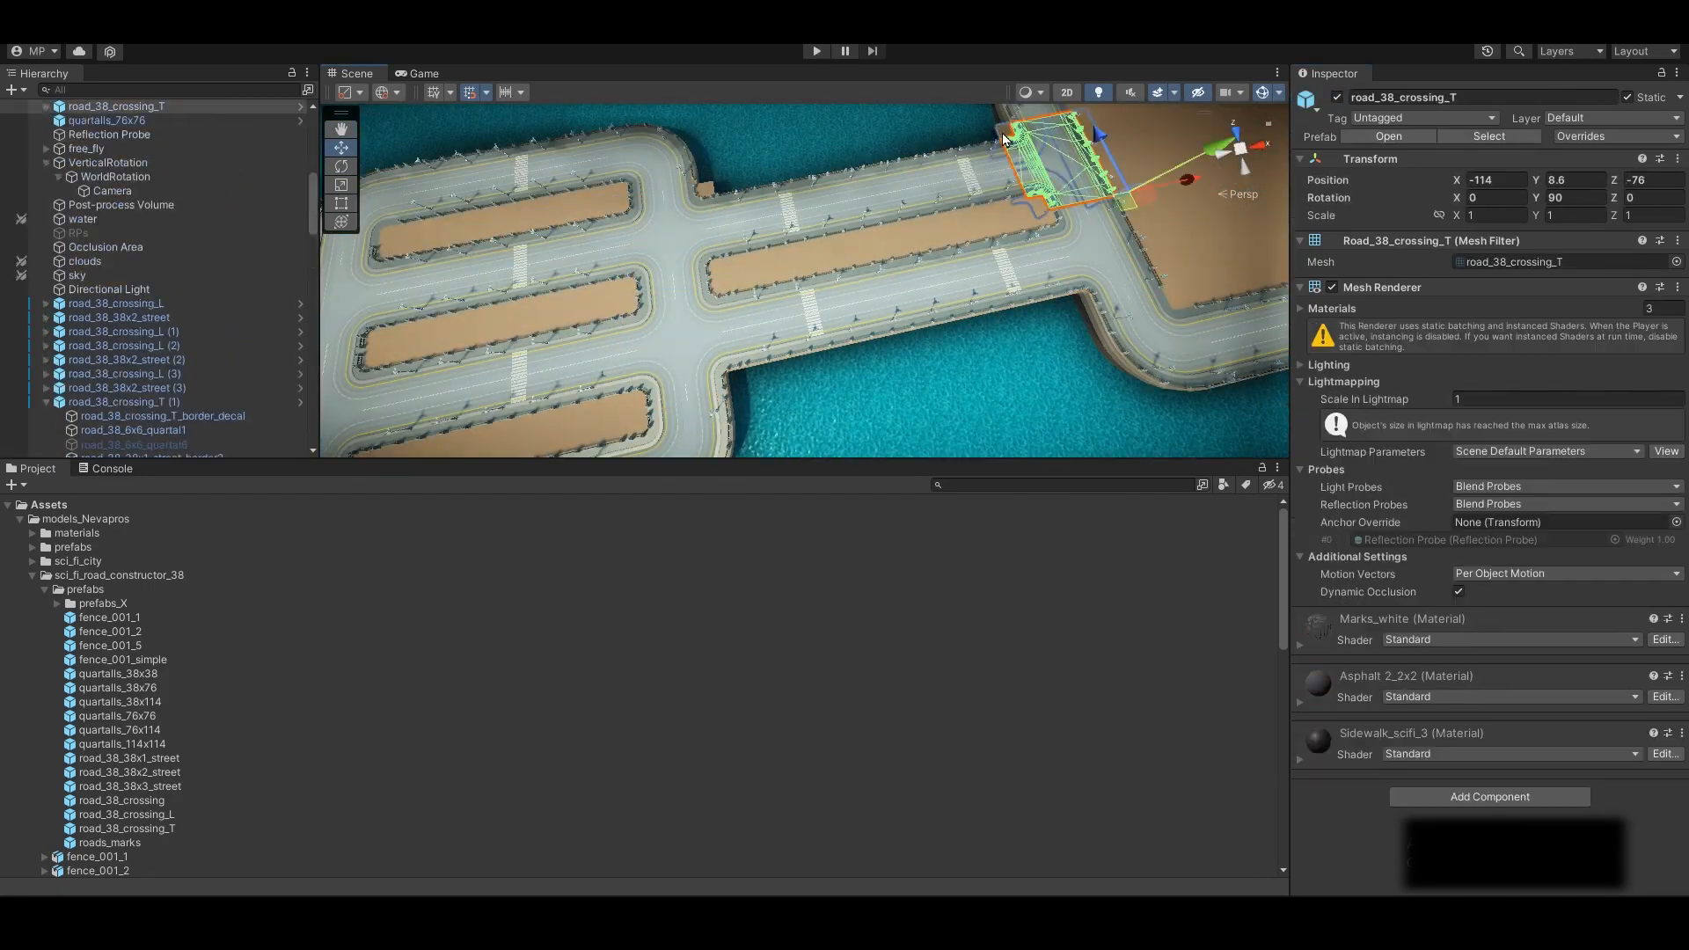
pyautogui.click(705, 189)
pyautogui.click(1337, 97)
# Disable the road_38_38x2_street_fence and road_38_38x2_street_fence1 fences along the islands between the parallel streets
pyautogui.scroll(5, 791, 246)
pyautogui.keyDown('alt'); pyautogui.moveTo(738, 246); pyautogui.dragTo(791, 264); pyautogui.keyUp('alt')
pyautogui.scroll(-5, 746, 241)
pyautogui.click(905, 295)
pyautogui.click(1337, 96)
pyautogui.click(810, 370)
pyautogui.click(1337, 97)
pyautogui.click(791, 274)
pyautogui.click(792, 274)
pyautogui.click(1337, 97)
pyautogui.click(791, 281)
pyautogui.click(888, 308)
pyautogui.click(1337, 96)
pyautogui.keyDown('alt'); pyautogui.moveTo(953, 214); pyautogui.dragTo(926, 309); pyautogui.keyUp('alt')
pyautogui.scroll(3, 925, 309)
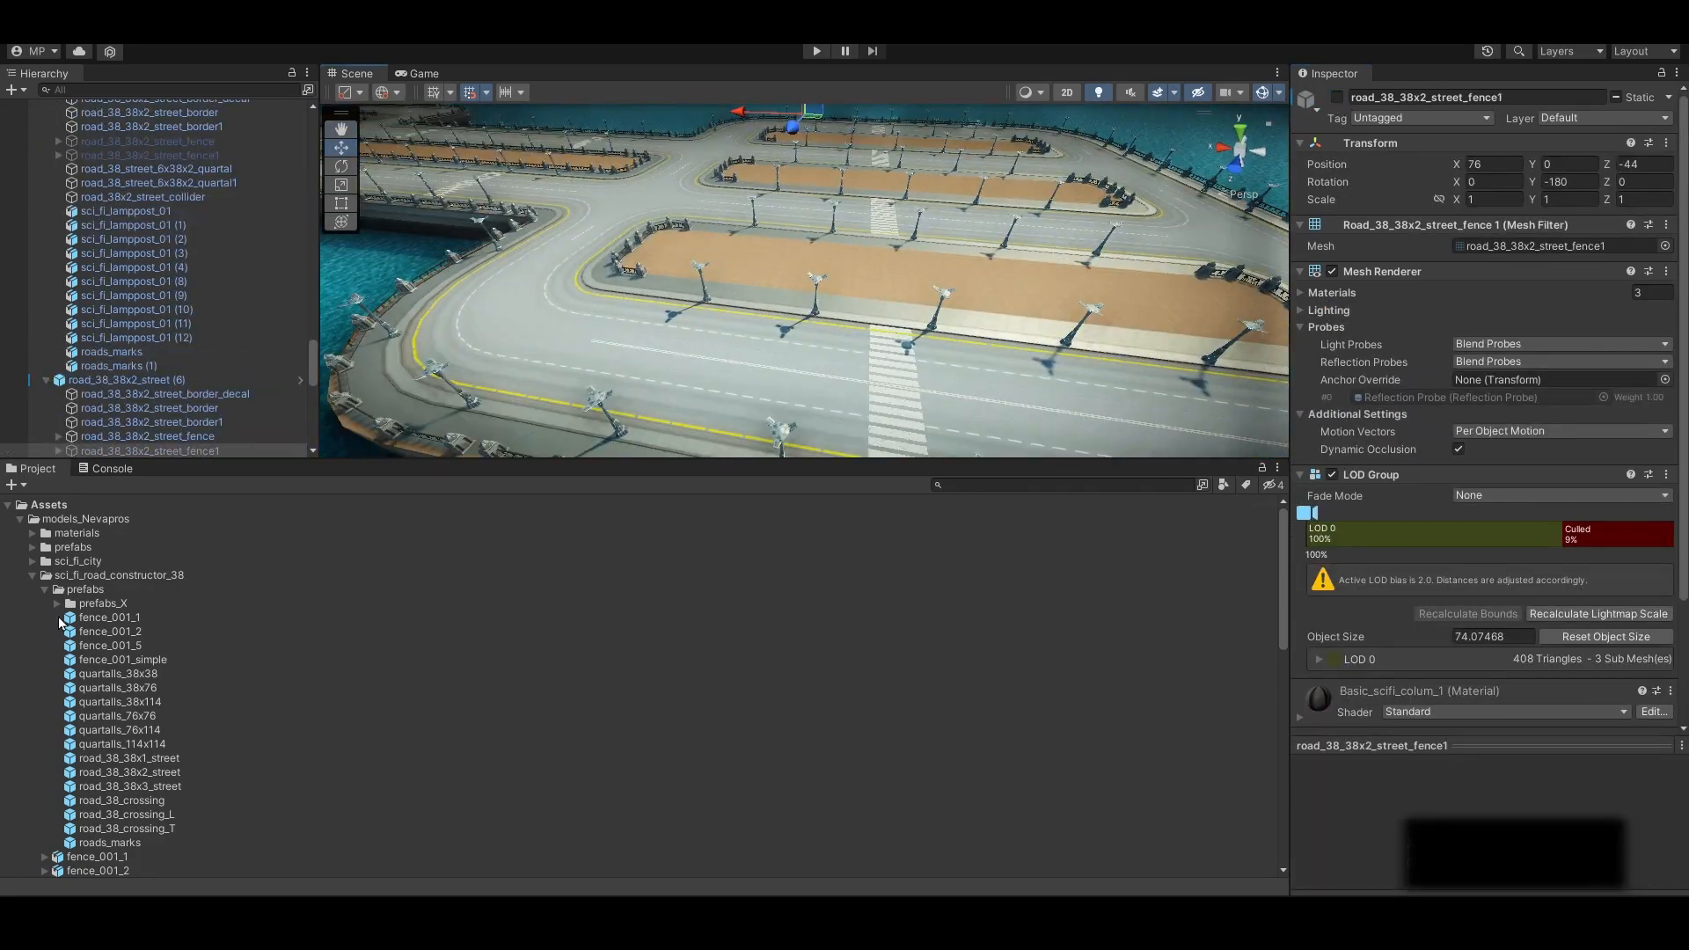
# Look through the sci_fi_city model folders, previewing the sci_fi_object models and the roof conditioner under sci_fi_roofprops
pyautogui.click(33, 575)
pyautogui.click(33, 561)
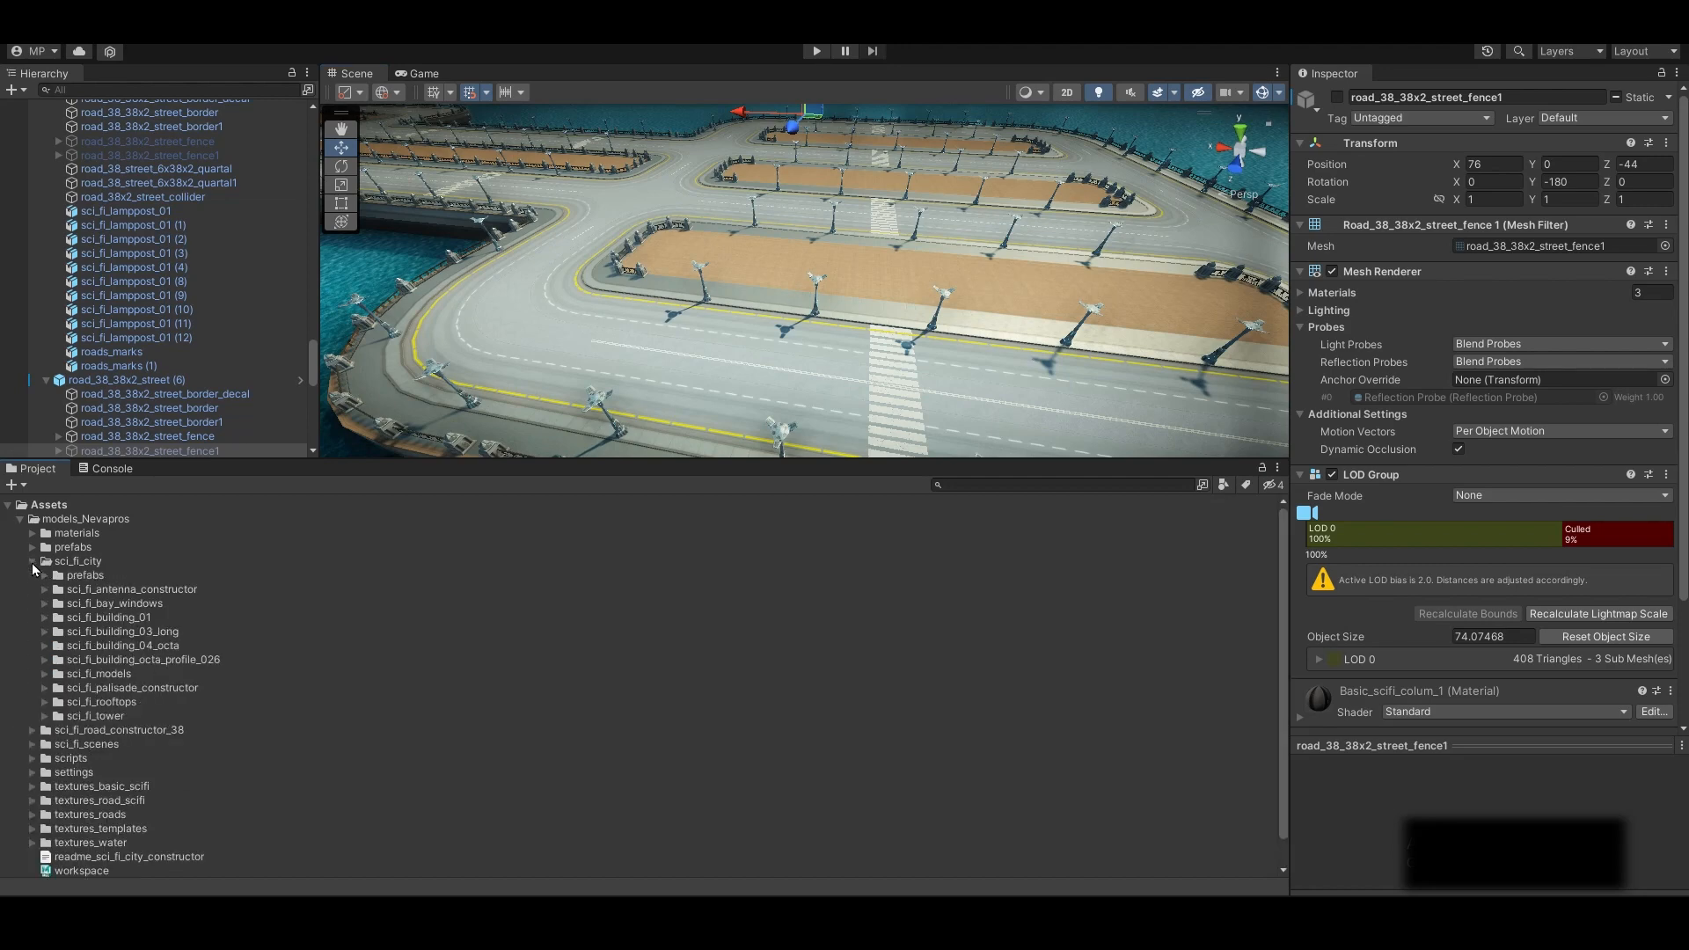
pyautogui.click(44, 673)
pyautogui.click(57, 701)
pyautogui.click(141, 743)
pyautogui.click(127, 715)
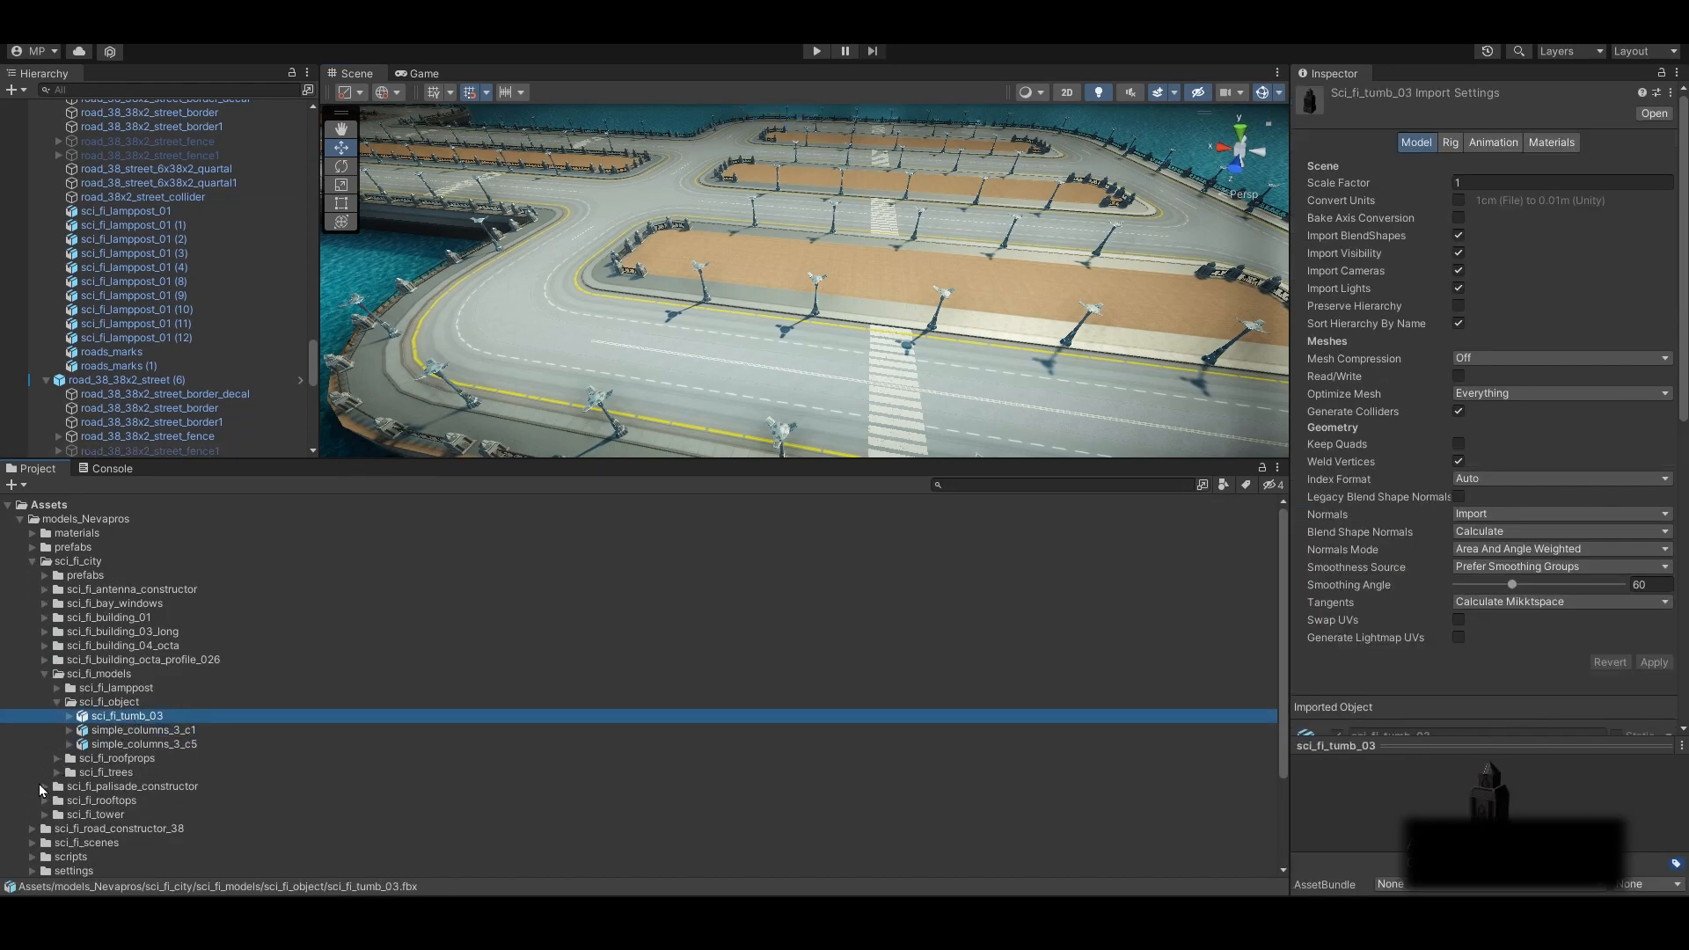
pyautogui.click(58, 758)
pyautogui.scroll(-1, 66, 748)
pyautogui.click(69, 720)
pyautogui.click(145, 831)
pyautogui.click(69, 720)
pyautogui.click(45, 749)
# Preview the models in the sci_fi_palisade_constructor folder one after another as fence candidates
pyautogui.scroll(-2, 129, 796)
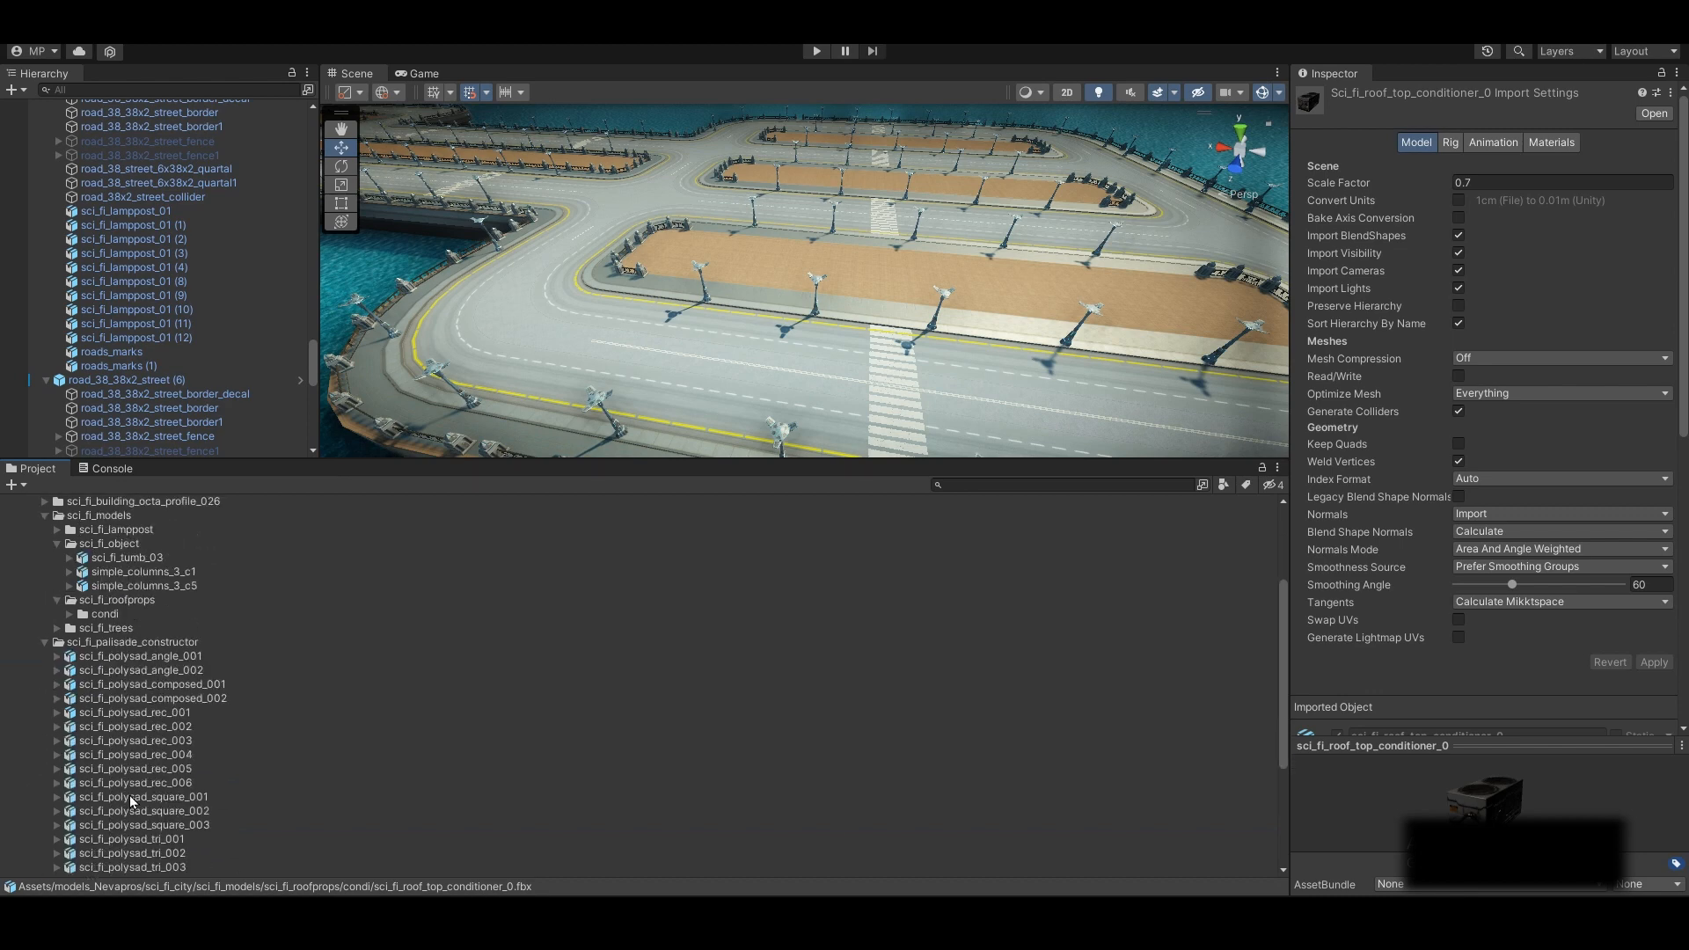
pyautogui.scroll(-2, 132, 796)
pyautogui.click(154, 765)
pyautogui.press('Up')
pyautogui.press('Up')
pyautogui.press('Up')
pyautogui.press('Up')
pyautogui.press('Up')
pyautogui.press('Up')
pyautogui.press('Up')
pyautogui.press('Up')
pyautogui.press('Up')
pyautogui.press('Up')
pyautogui.press('Up')
pyautogui.press('Up')
pyautogui.press('Up')
pyautogui.press('Up')
pyautogui.press('Up')
# Check the sci_fi_lamppost folder and preview the fence prefabs in the sci_fi_road_constructor_38 prefabs folder
pyautogui.scroll(3, 132, 739)
pyautogui.click(44, 695)
pyautogui.click(56, 582)
pyautogui.click(129, 611)
pyautogui.click(56, 582)
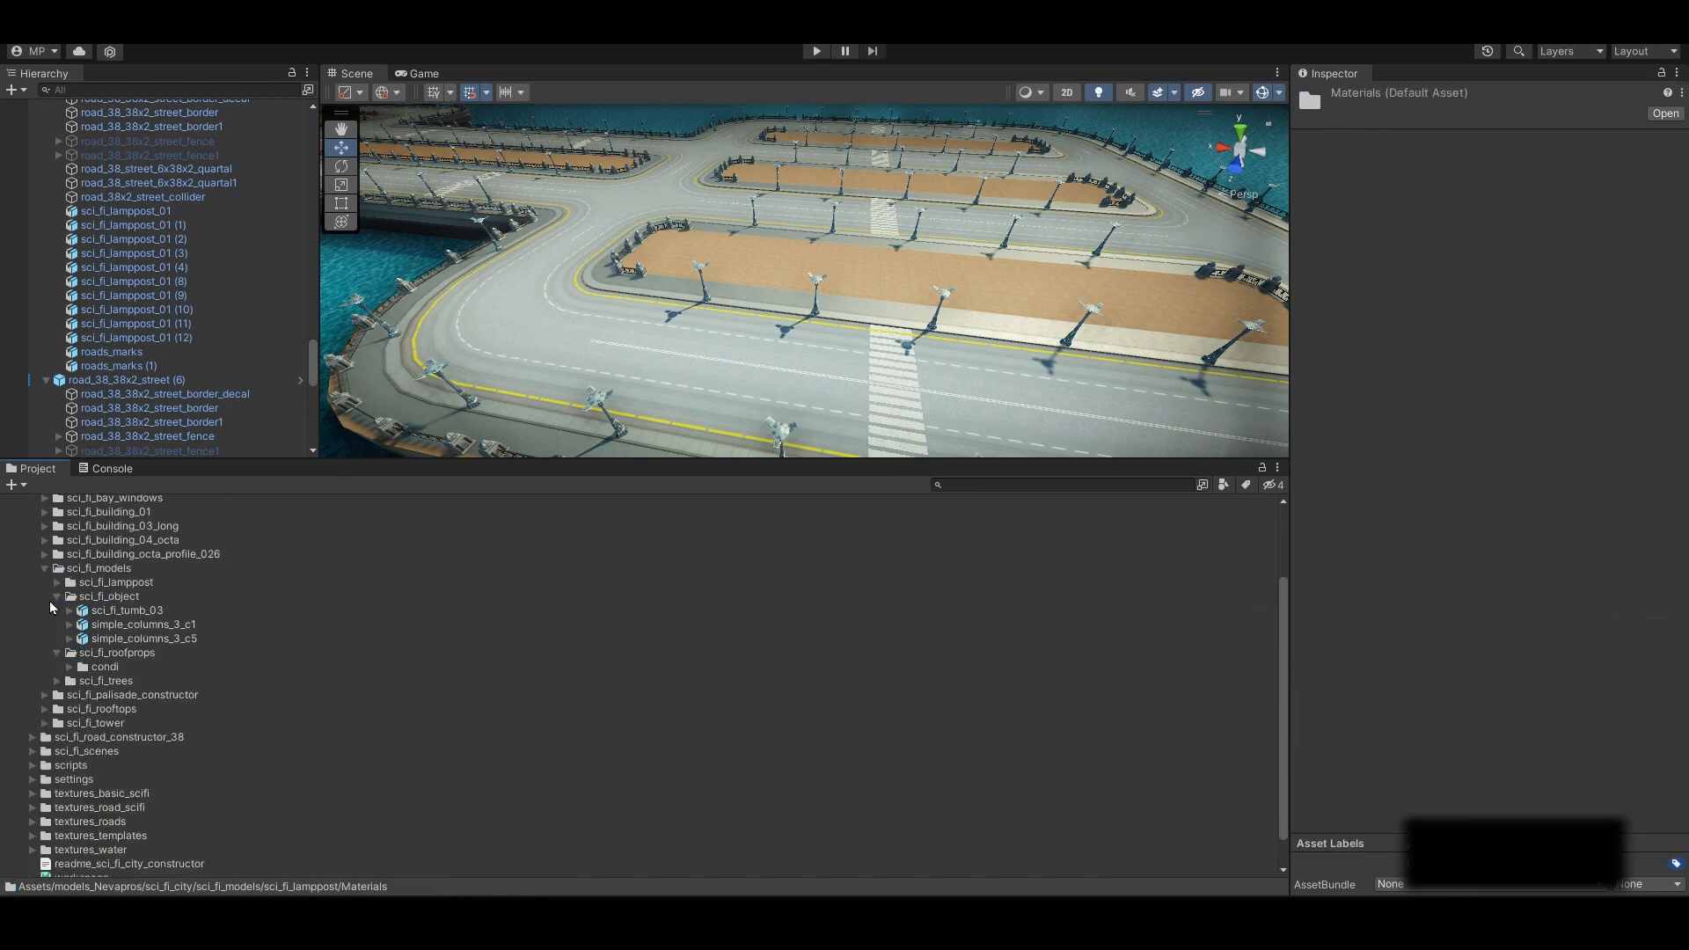
pyautogui.scroll(1, 49, 607)
pyautogui.click(44, 621)
pyautogui.click(33, 702)
pyautogui.scroll(-2, 19, 735)
pyautogui.click(119, 638)
pyautogui.click(125, 662)
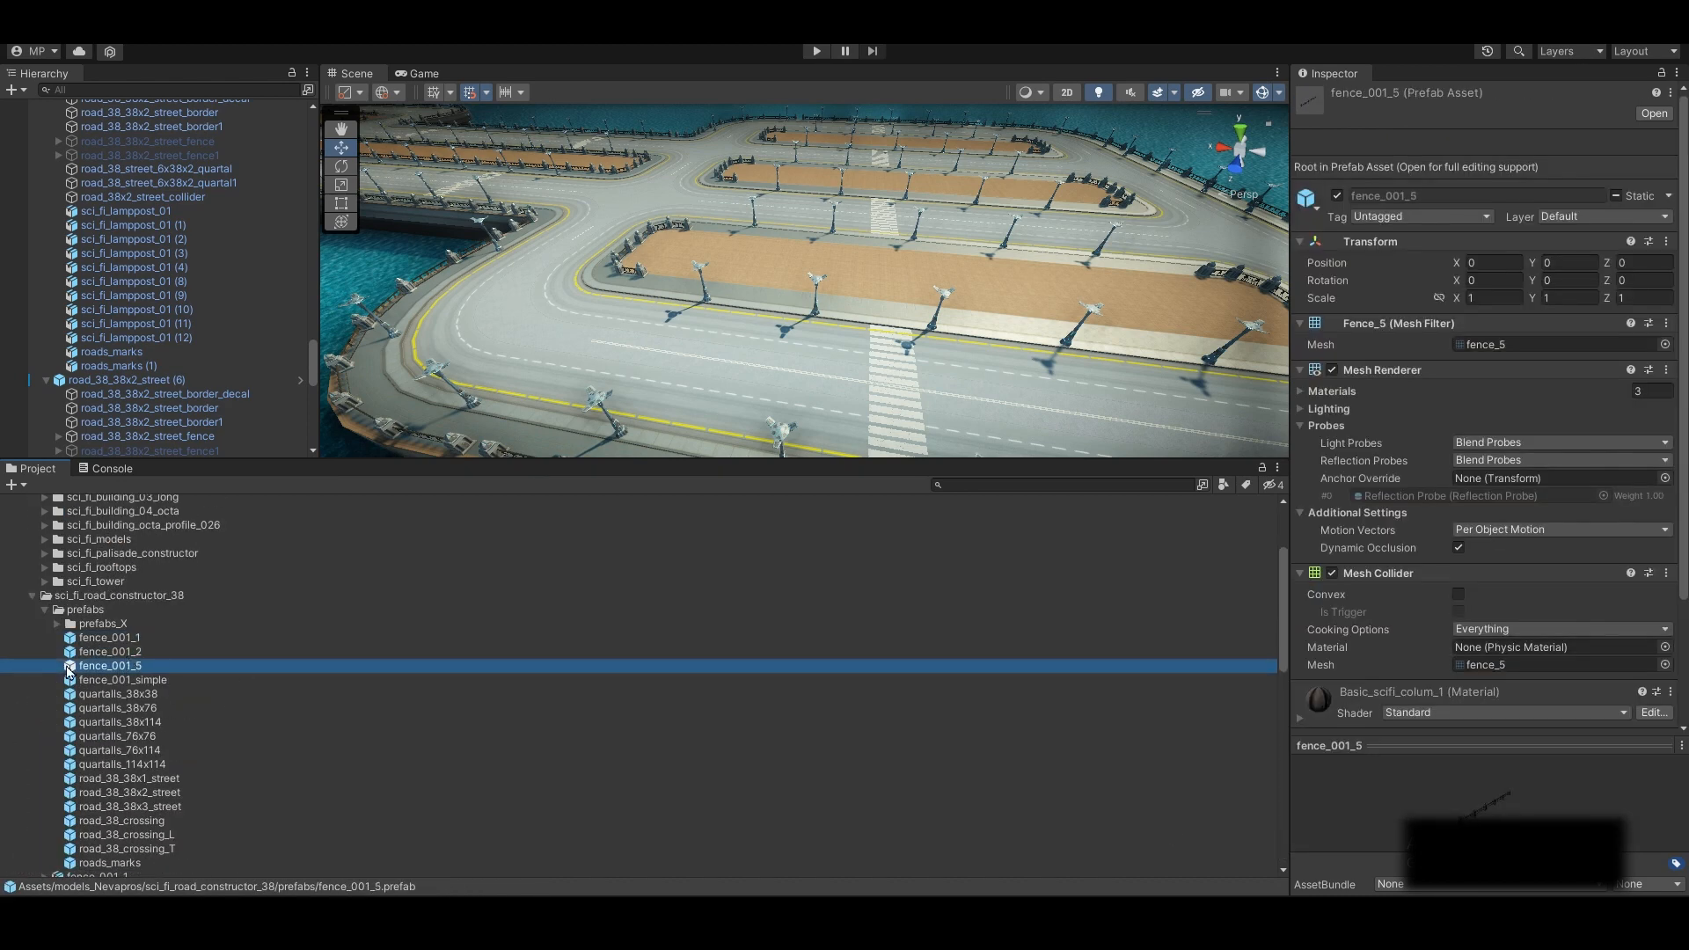
pyautogui.moveTo(70, 670); pyautogui.dragTo(782, 292)
pyautogui.moveTo(783, 292); pyautogui.dragTo(748, 298, button='right')
pyautogui.press('Delete')
# Place a fence_001_2 prefab on the sidewalk edge of the nearest island at about X -318.5, Z -30.5
pyautogui.moveTo(134, 671); pyautogui.dragTo(827, 254)
pyautogui.scroll(5, 827, 253)
pyautogui.moveTo(844, 264); pyautogui.dragTo(958, 238, button='middle')
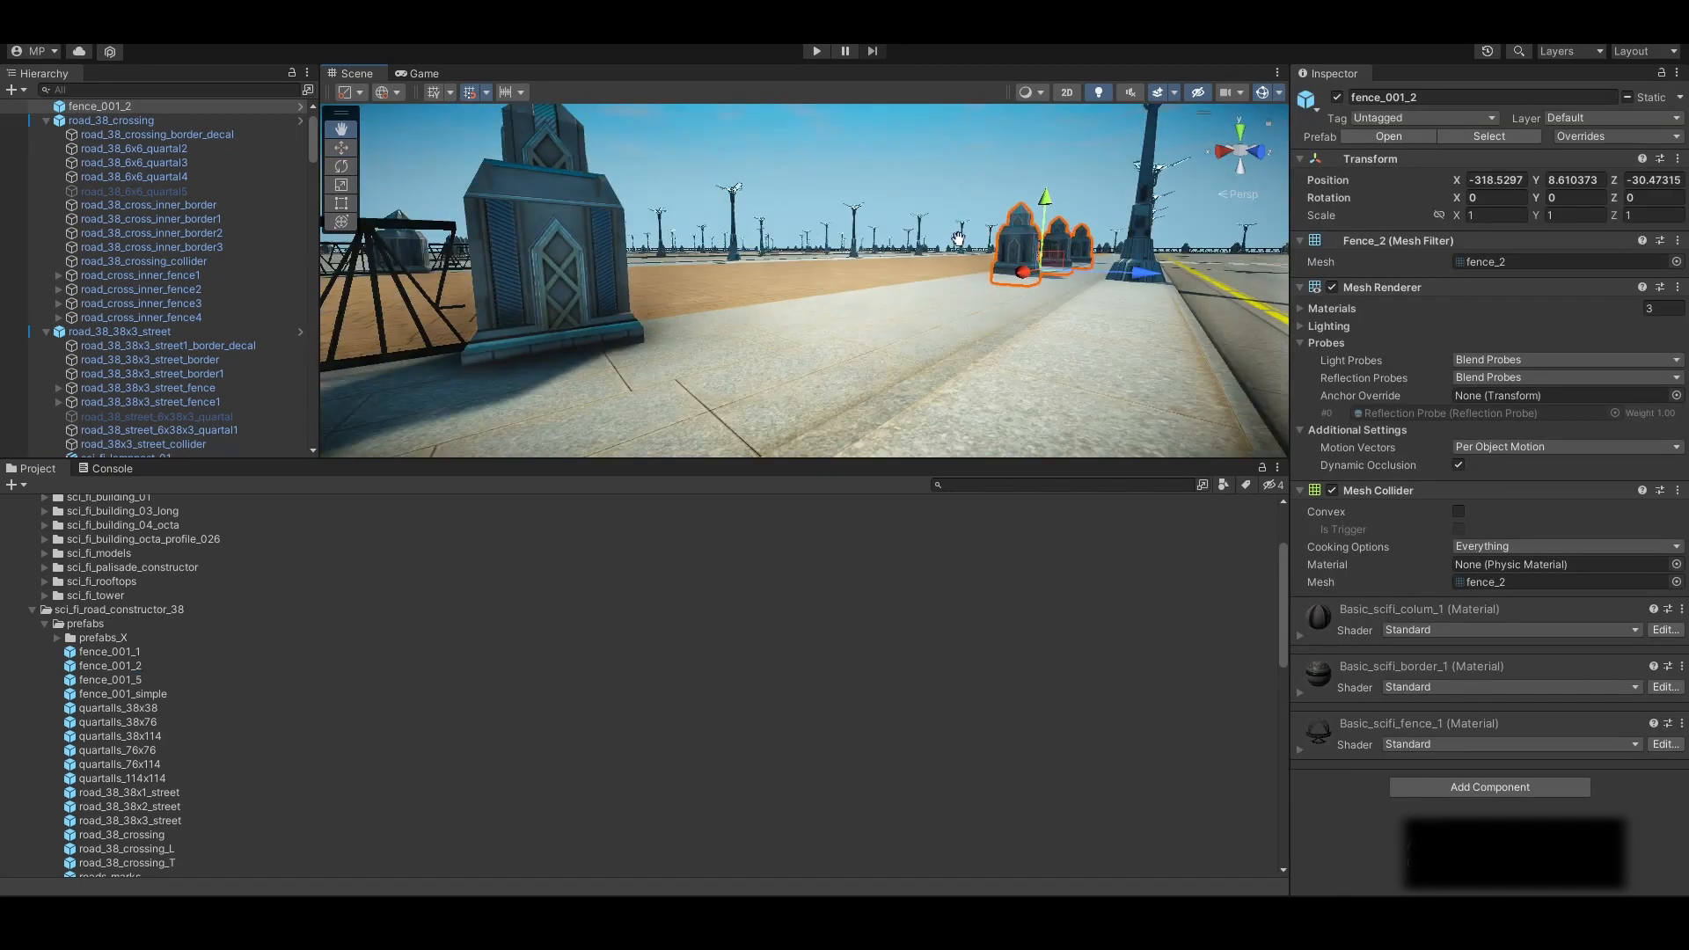
pyautogui.moveTo(958, 239); pyautogui.dragTo(774, 370, button='right')
# Duplicate the fence_001_2 piece and shift the copy along the same island edge to X -358.2
pyautogui.scroll(-8, 774, 291)
pyautogui.scroll(1, 86, 206)
pyautogui.click(46, 150)
pyautogui.click(45, 164)
pyautogui.hotkey('ctrl', 'd')
pyautogui.moveTo(639, 264); pyautogui.dragTo(964, 283)
pyautogui.keyDown('ctrl'); pyautogui.click(917, 283); pyautogui.keyUp('ctrl')
pyautogui.click(918, 283)
# Create a static empty object named fence with a reset transform and group the placed fence_001_2 pieces under it
pyautogui.scroll(20, 192, 267)
pyautogui.click(45, 236)
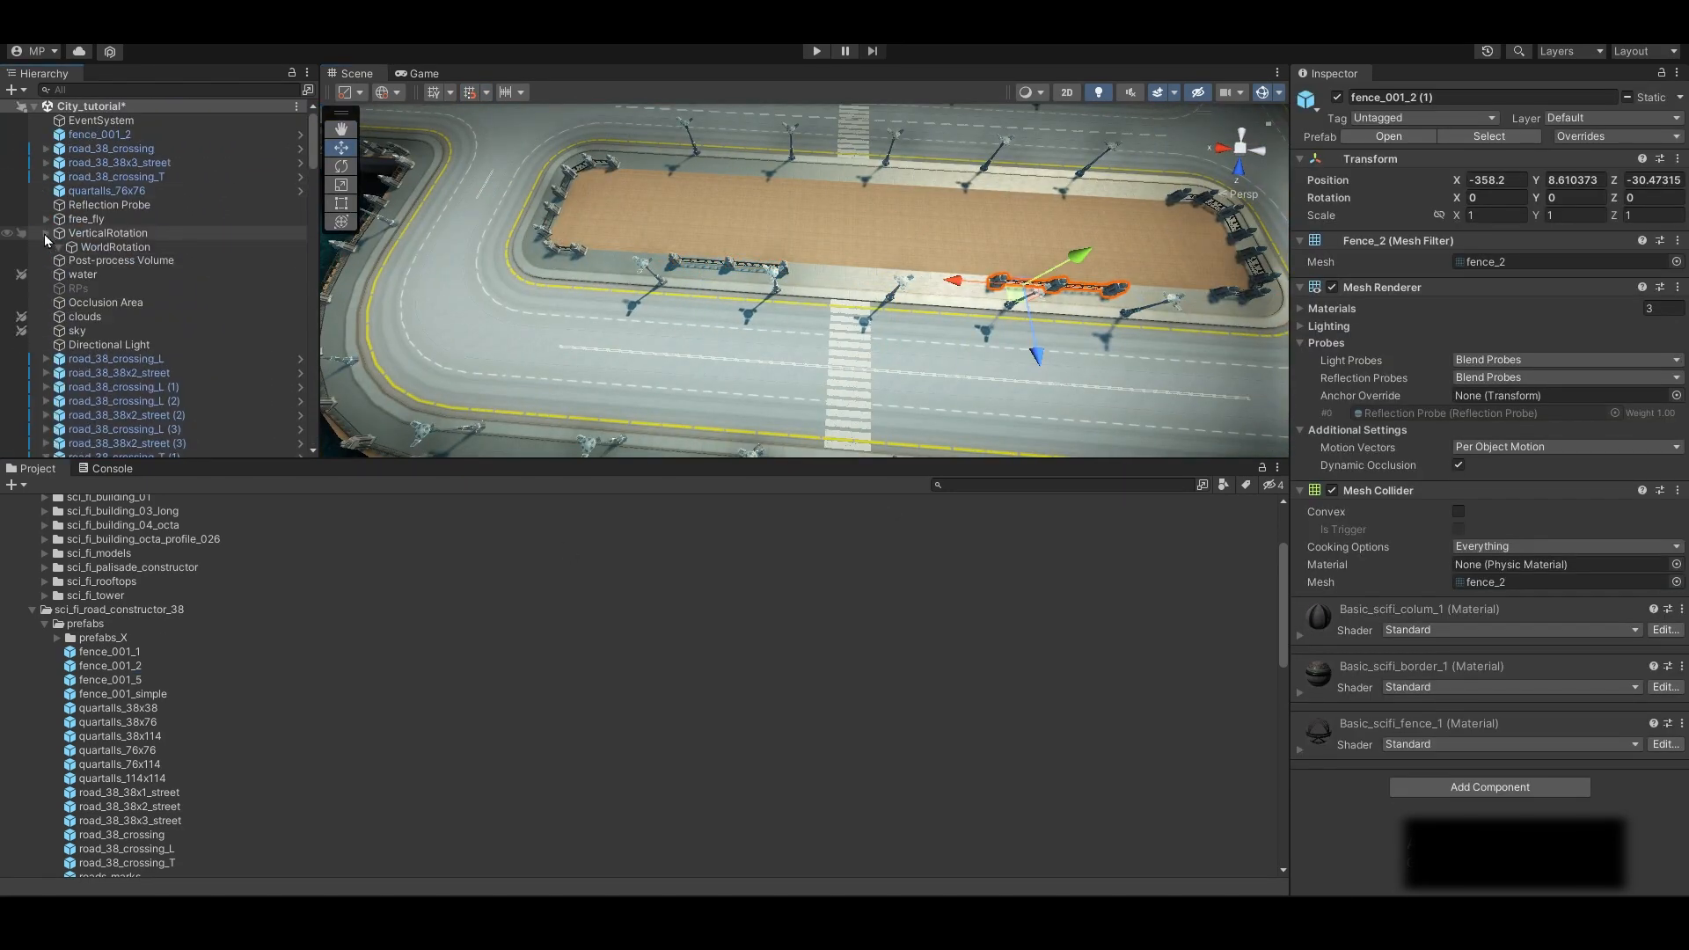
pyautogui.click(114, 106)
pyautogui.hotkey('ctrl', 'shift', 'n')
pyautogui.write('fence')
pyautogui.press('Return')
pyautogui.click(1681, 160)
pyautogui.click(1636, 176)
pyautogui.click(1628, 98)
pyautogui.click(731, 265)
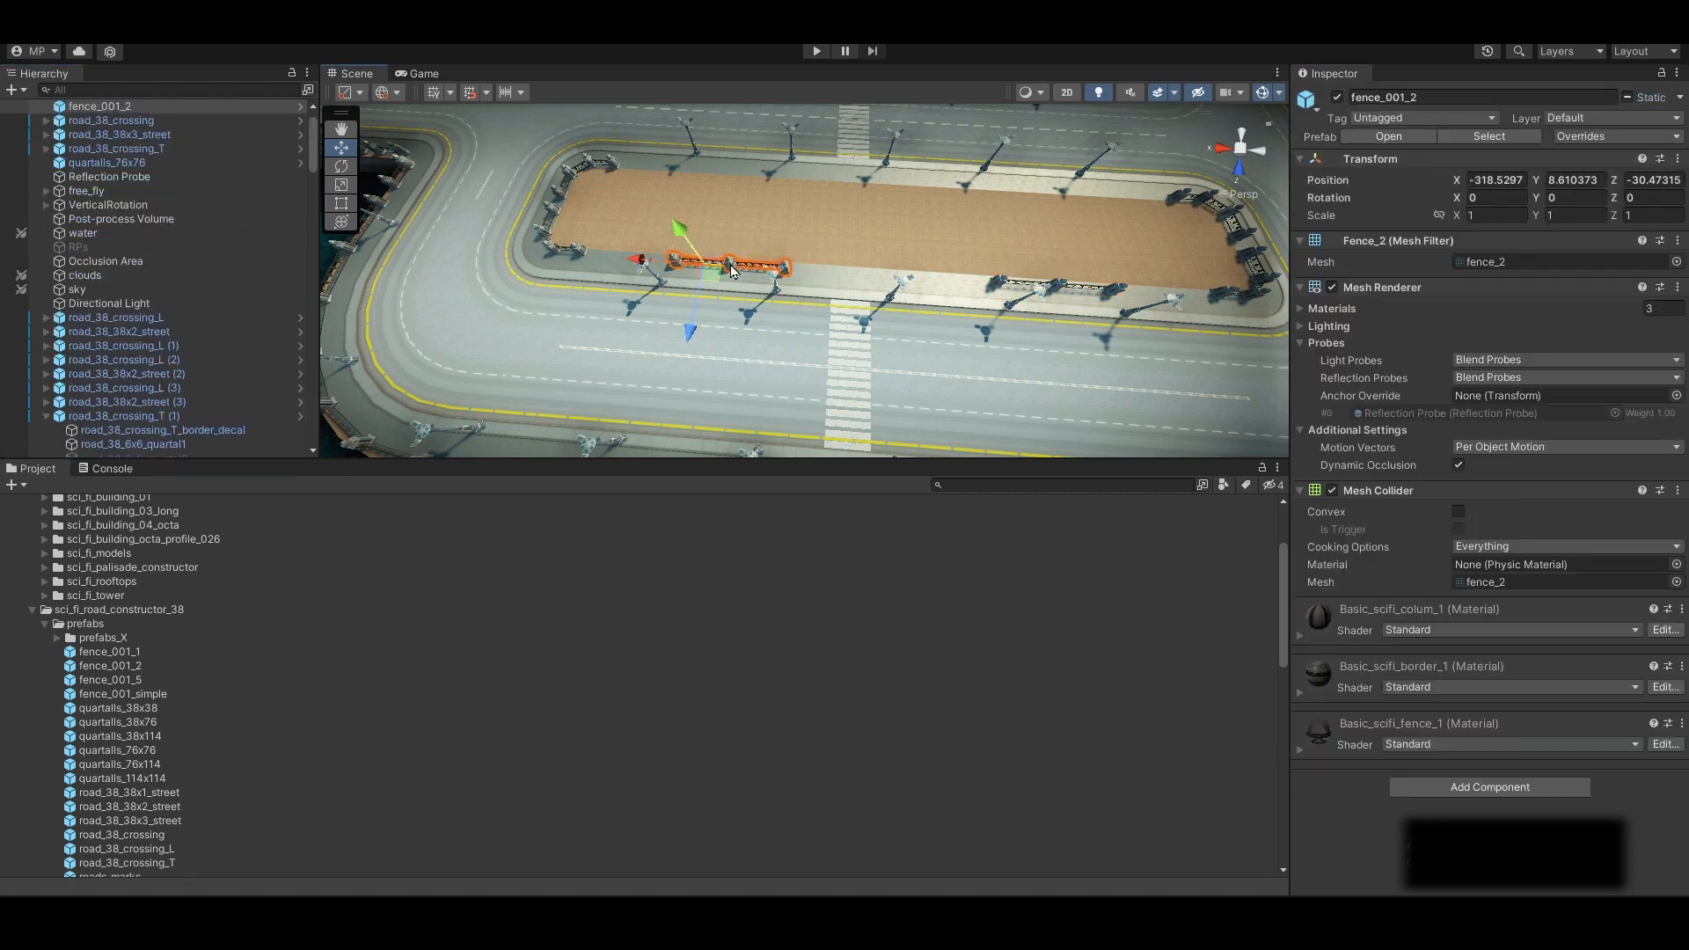
pyautogui.moveTo(131, 106); pyautogui.dragTo(96, 450)
# Create an empty object named roads and reset its transform
pyautogui.hotkey('ctrl', 'shift', 'n')
pyautogui.write('roads')
pyautogui.press('Return')
pyautogui.click(1680, 159)
pyautogui.click(1636, 175)
# Move all road_38 street and crossing pieces and quartalls_76x76 under the roads object
pyautogui.click(104, 423)
pyautogui.click(114, 394)
pyautogui.click(45, 169)
pyautogui.click(45, 155)
pyautogui.scroll(5, 46, 154)
pyautogui.click(45, 152)
pyautogui.click(44, 268)
pyautogui.scroll(10, 114, 201)
pyautogui.click(114, 331)
pyautogui.scroll(-5, 120, 334)
pyautogui.keyDown('shift'); pyautogui.click(122, 394); pyautogui.keyUp('shift')
pyautogui.click(123, 135)
pyautogui.keyDown('shift'); pyautogui.click(138, 164); pyautogui.keyUp('shift')
pyautogui.moveTo(139, 165); pyautogui.dragTo(105, 373)
pyautogui.moveTo(123, 135); pyautogui.dragTo(88, 332)
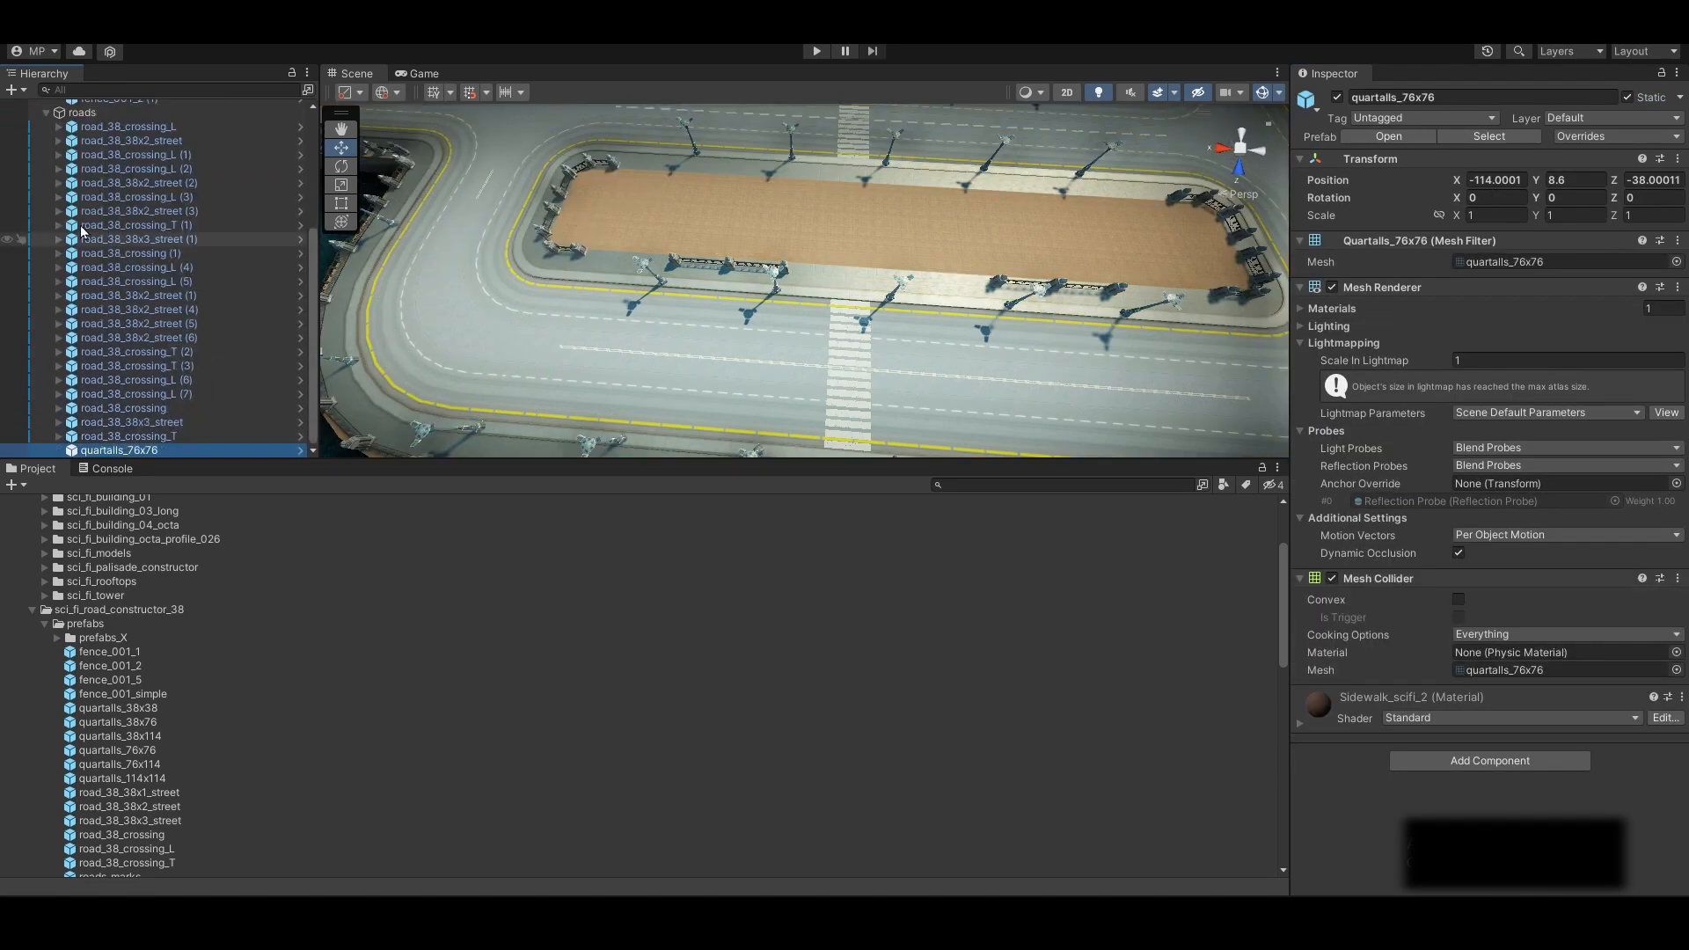
pyautogui.click(46, 113)
# Duplicate the two fence_001_2 pieces twice and place the copies along further island edges, the last pair at Z -68.1
pyautogui.click(140, 387)
pyautogui.click(113, 290)
pyautogui.keyDown('shift'); pyautogui.click(119, 303); pyautogui.keyUp('shift')
pyautogui.hotkey('ctrl', 'd')
pyautogui.moveTo(757, 406); pyautogui.dragTo(696, 412)
pyautogui.hotkey('ctrl', 'd')
pyautogui.moveTo(844, 272); pyautogui.dragTo(938, 272, button='middle')
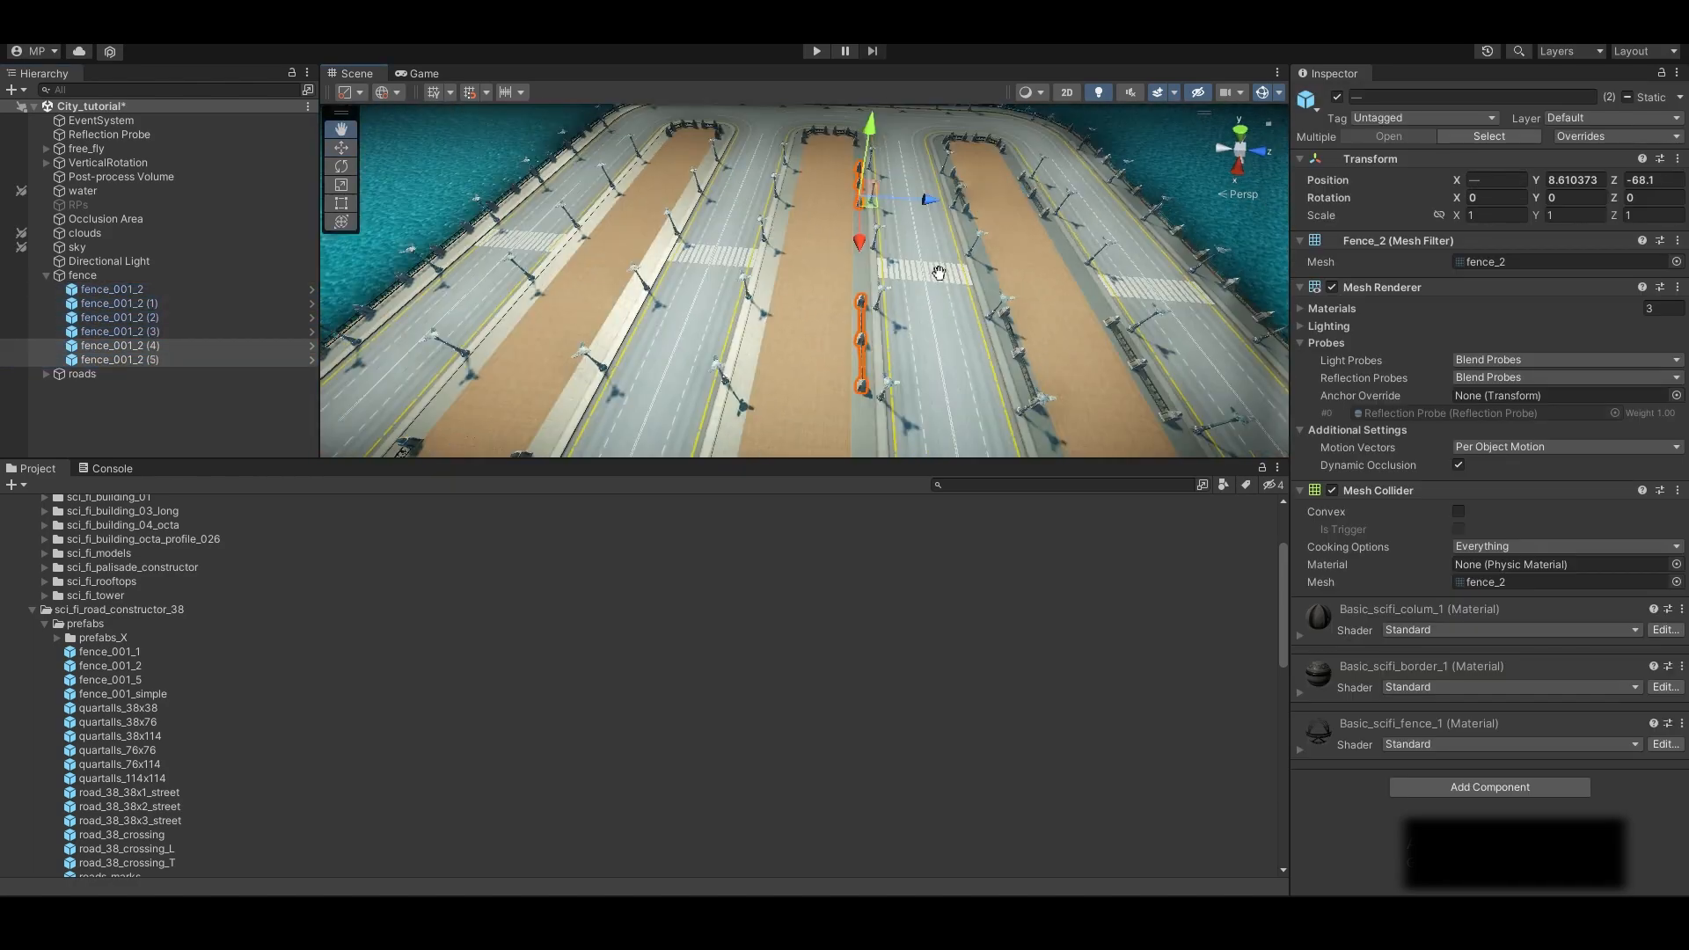
# Duplicate the latest fence pair again and shift the copies along the X axis
pyautogui.hotkey('ctrl', 'd')
pyautogui.moveTo(859, 242); pyautogui.dragTo(858, 290)
pyautogui.hotkey('ctrl', 'd')
pyautogui.click(46, 275)
pyautogui.click(141, 387)
# Look through the building constructor folders in sci_fi_city/prefabs, from sci_fi_antenna_constructor to sci_fi_building_04_octa
pyautogui.keyDown('alt'); pyautogui.moveTo(493, 431); pyautogui.dragTo(879, 352); pyautogui.keyUp('alt')
pyautogui.scroll(-10, 967, 290)
pyautogui.keyDown('alt'); pyautogui.moveTo(1026, 275); pyautogui.dragTo(620, 264); pyautogui.keyUp('alt')
pyautogui.keyDown('alt'); pyautogui.moveTo(598, 145); pyautogui.dragTo(331, 341); pyautogui.keyUp('alt')
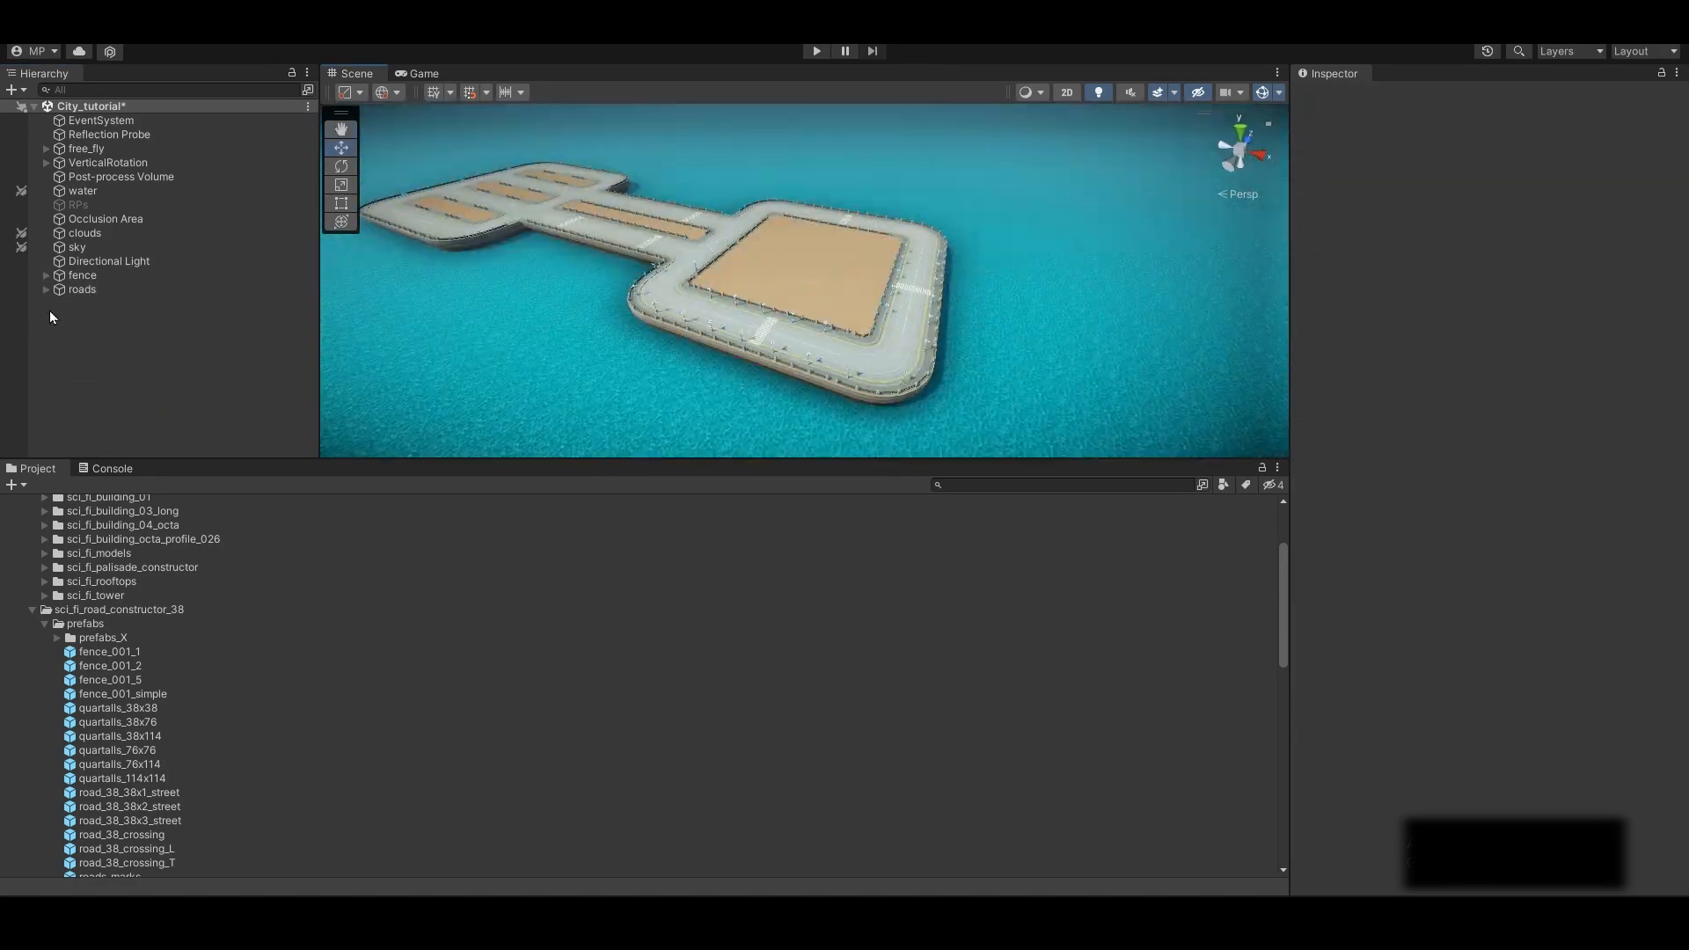
pyautogui.click(33, 611)
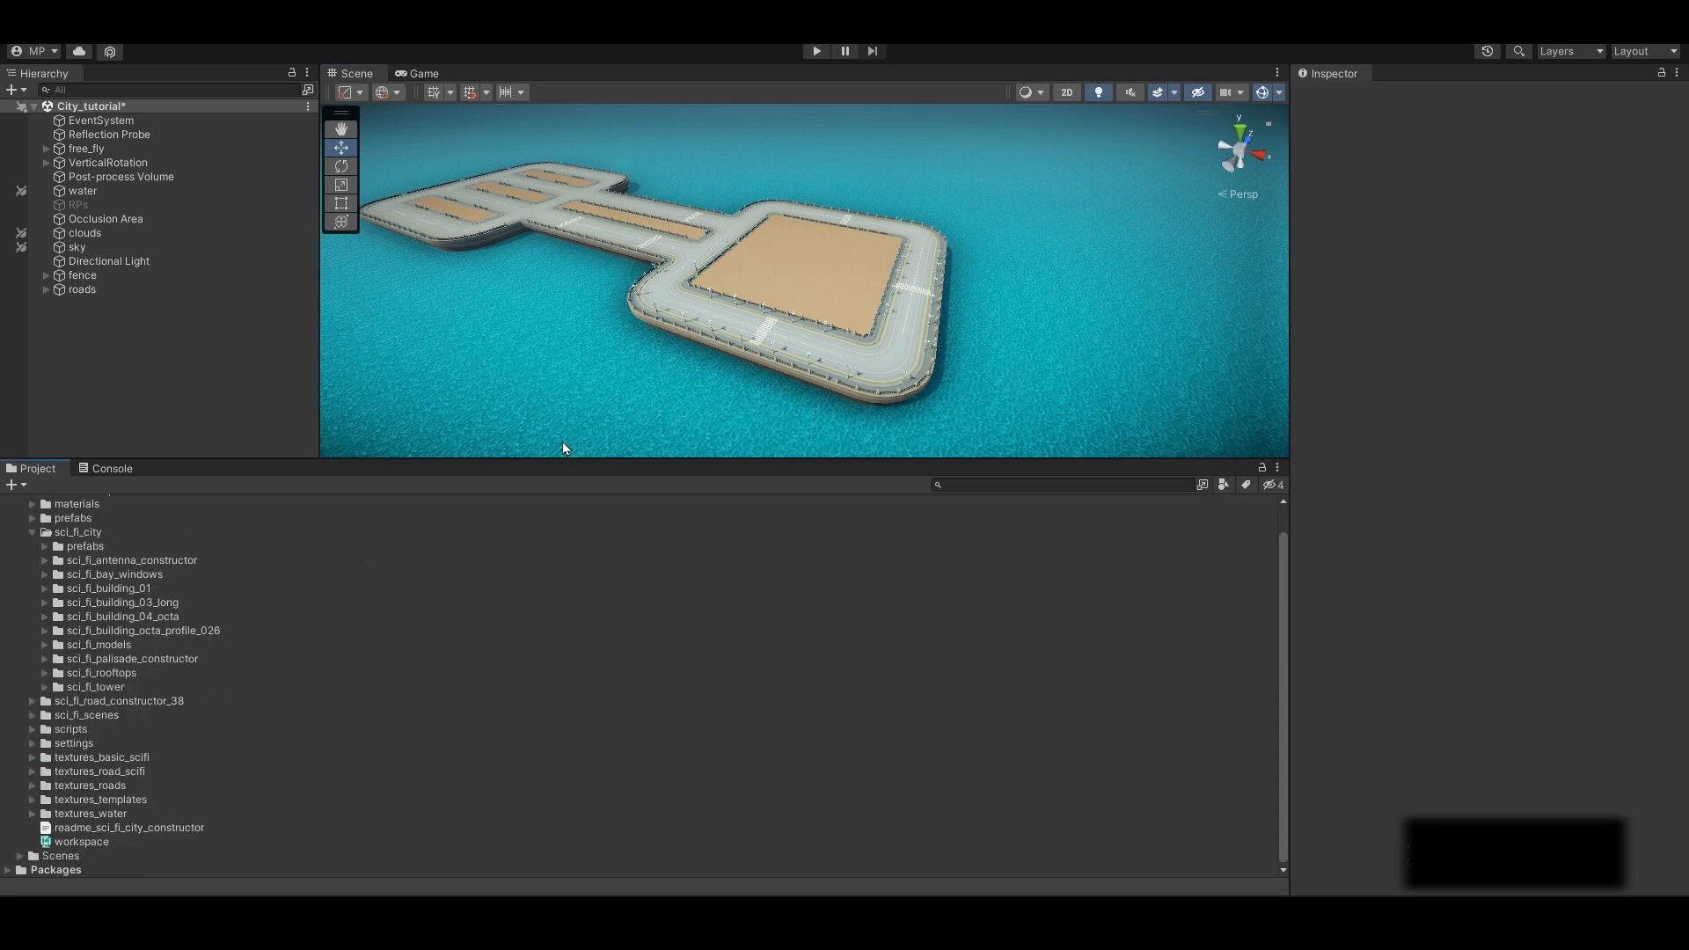
pyautogui.scroll(5, 818, 290)
pyautogui.keyDown('alt'); pyautogui.moveTo(844, 308); pyautogui.dragTo(756, 286); pyautogui.keyUp('alt')
pyautogui.click(40, 533)
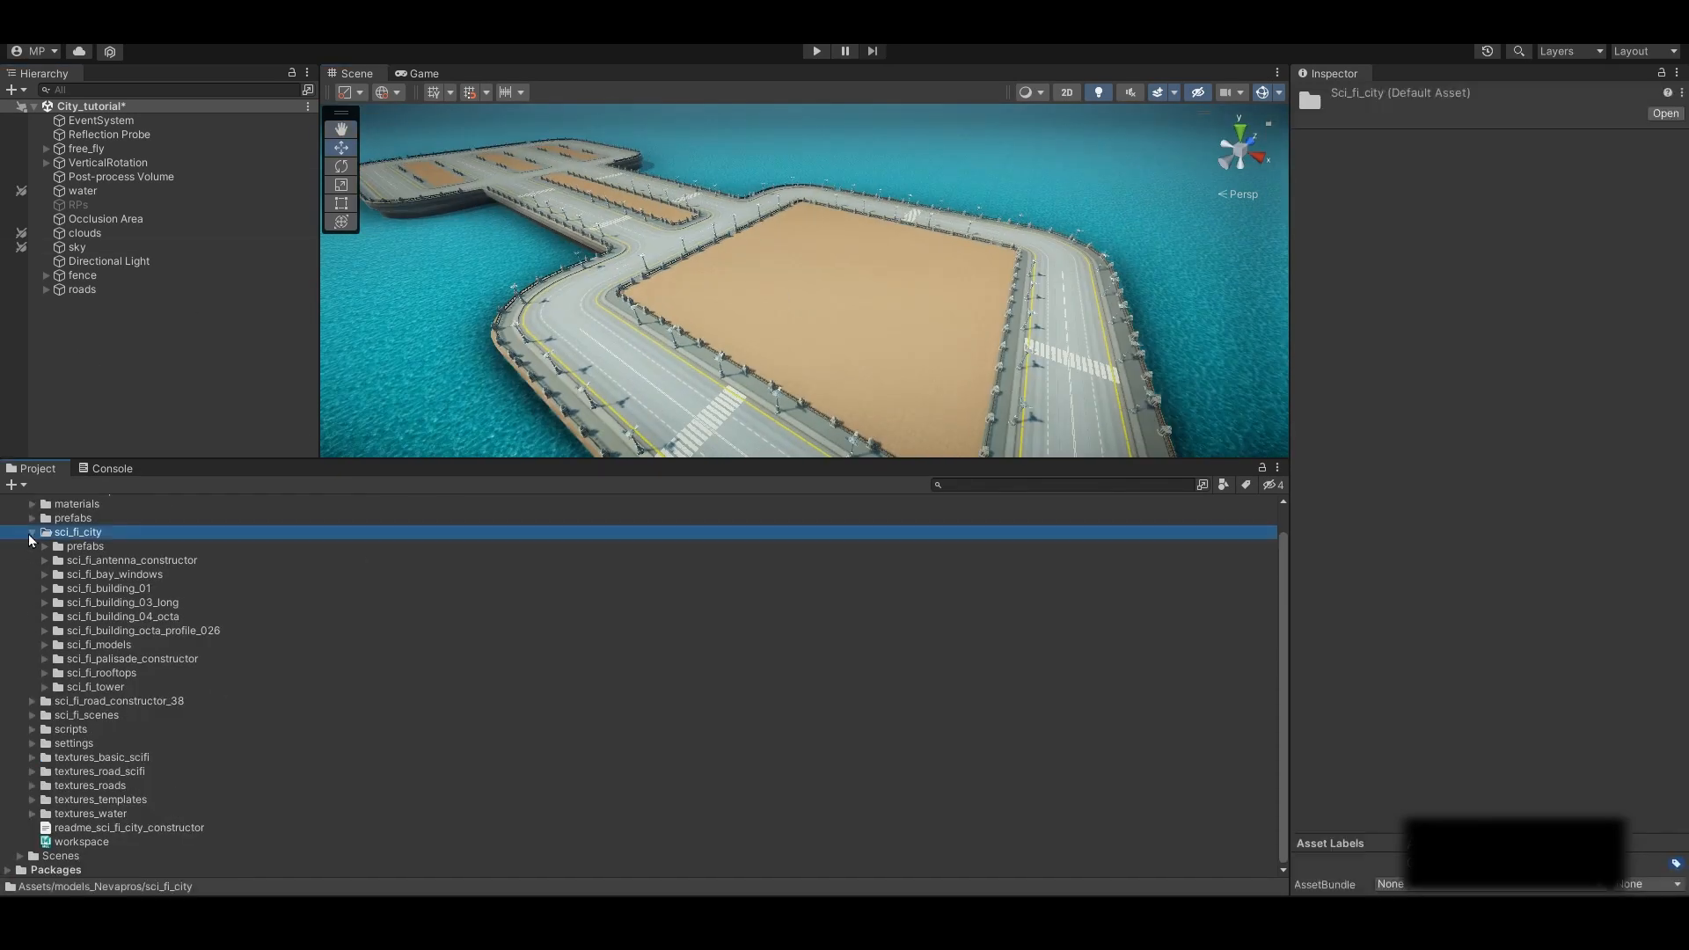
pyautogui.click(33, 532)
pyautogui.doubleClick(47, 564)
pyautogui.click(45, 576)
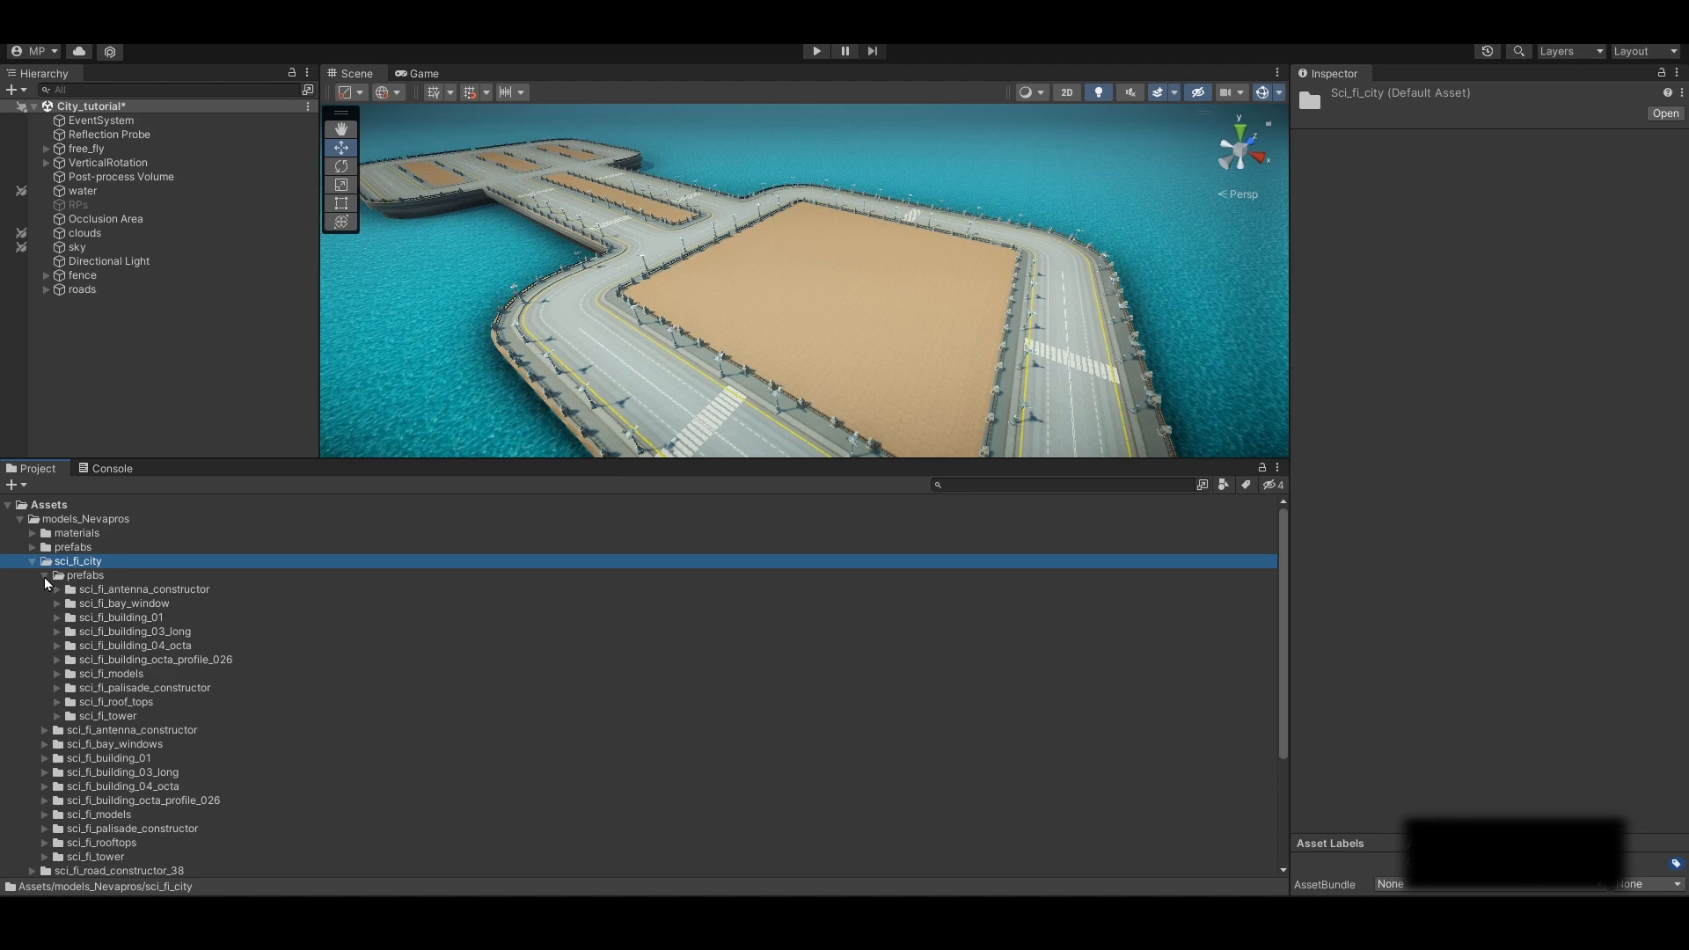
pyautogui.click(160, 590)
pyautogui.click(142, 605)
pyautogui.click(150, 618)
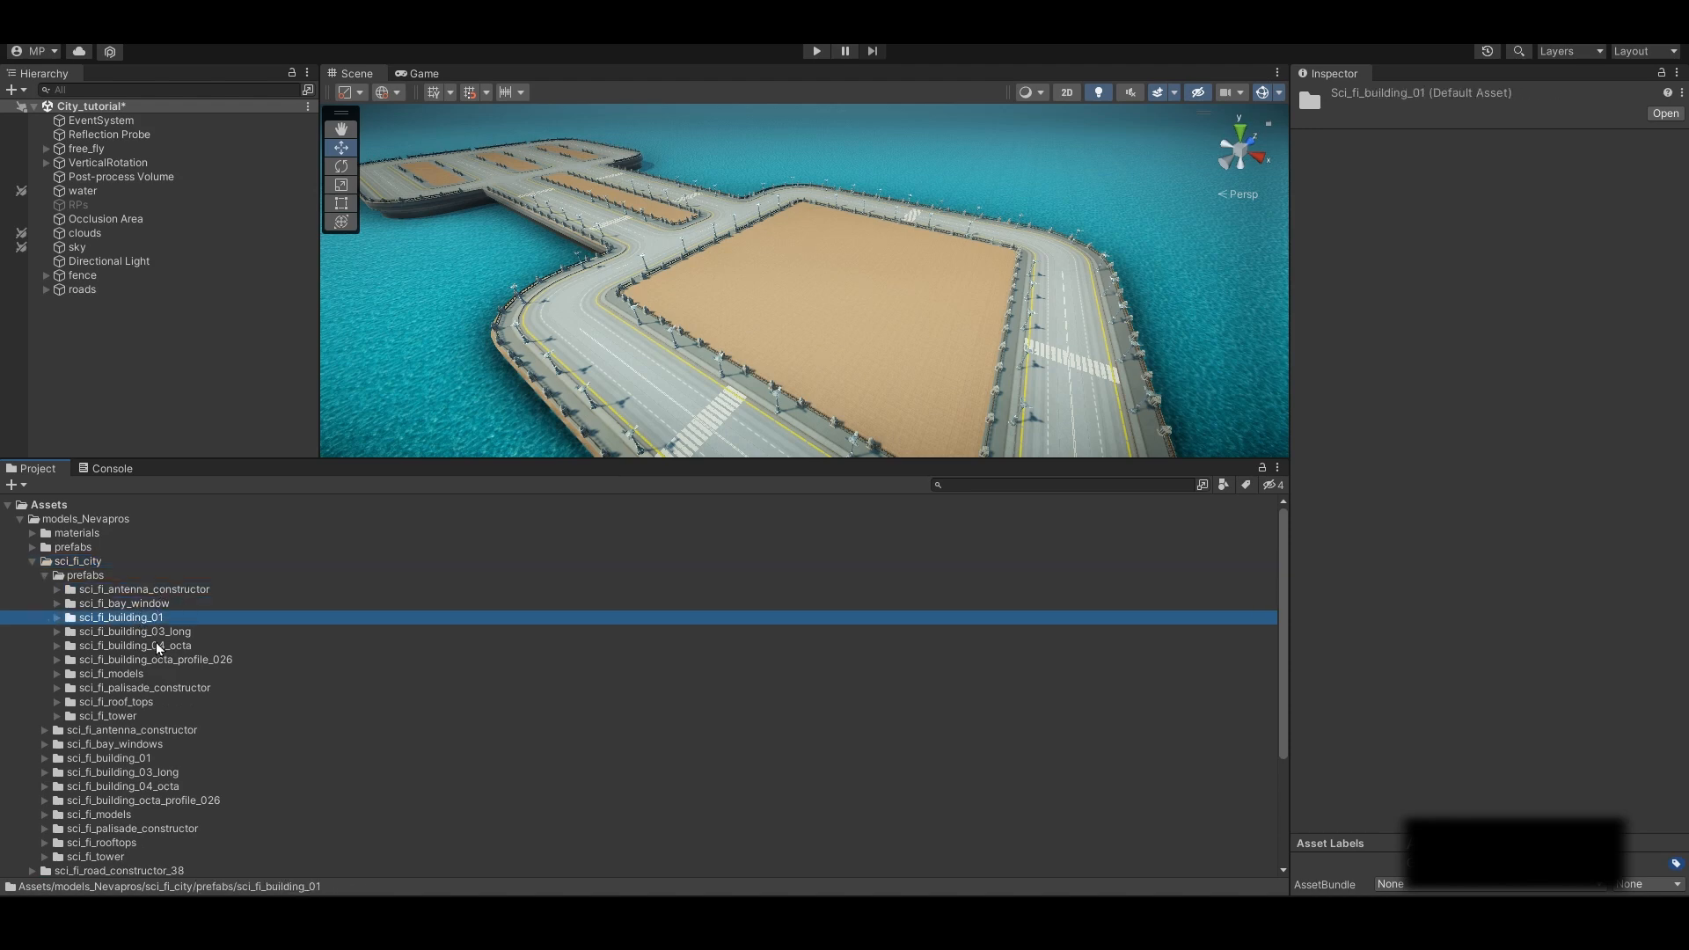
pyautogui.click(124, 632)
pyautogui.click(134, 646)
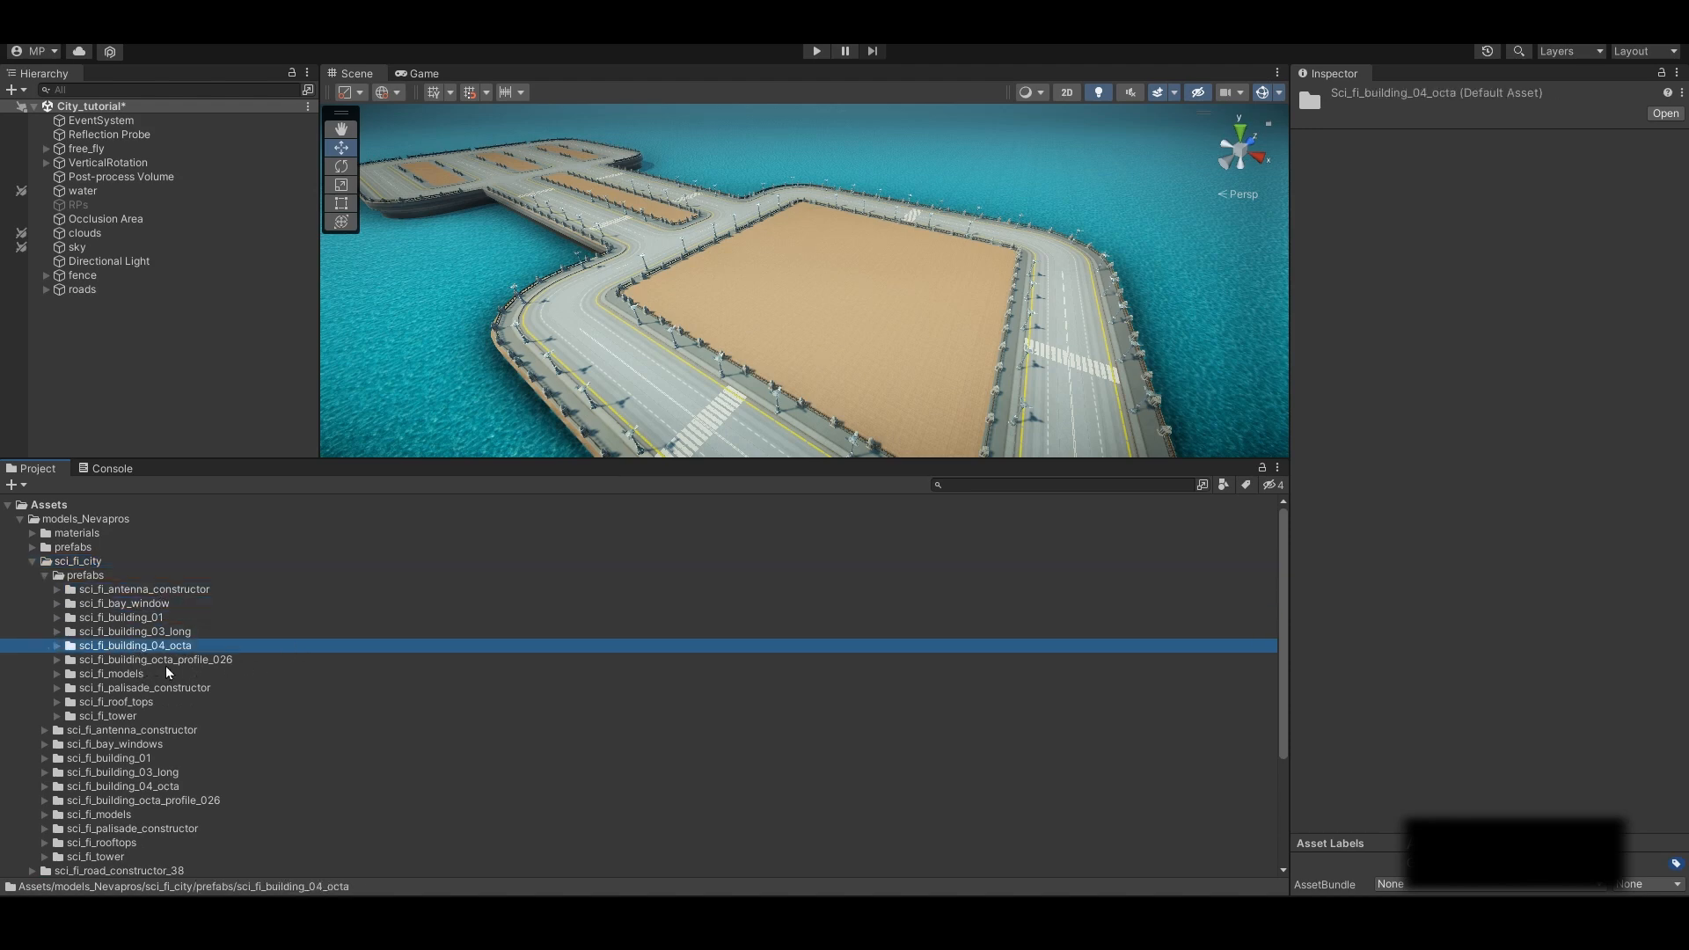
# Check the sci_fi_models and sci_fi_tower prefab folders and read through the full section list of sci_fi_building_01
pyautogui.click(55, 674)
pyautogui.click(54, 674)
pyautogui.click(55, 716)
pyautogui.click(101, 717)
pyautogui.click(56, 716)
pyautogui.click(56, 619)
pyautogui.click(110, 619)
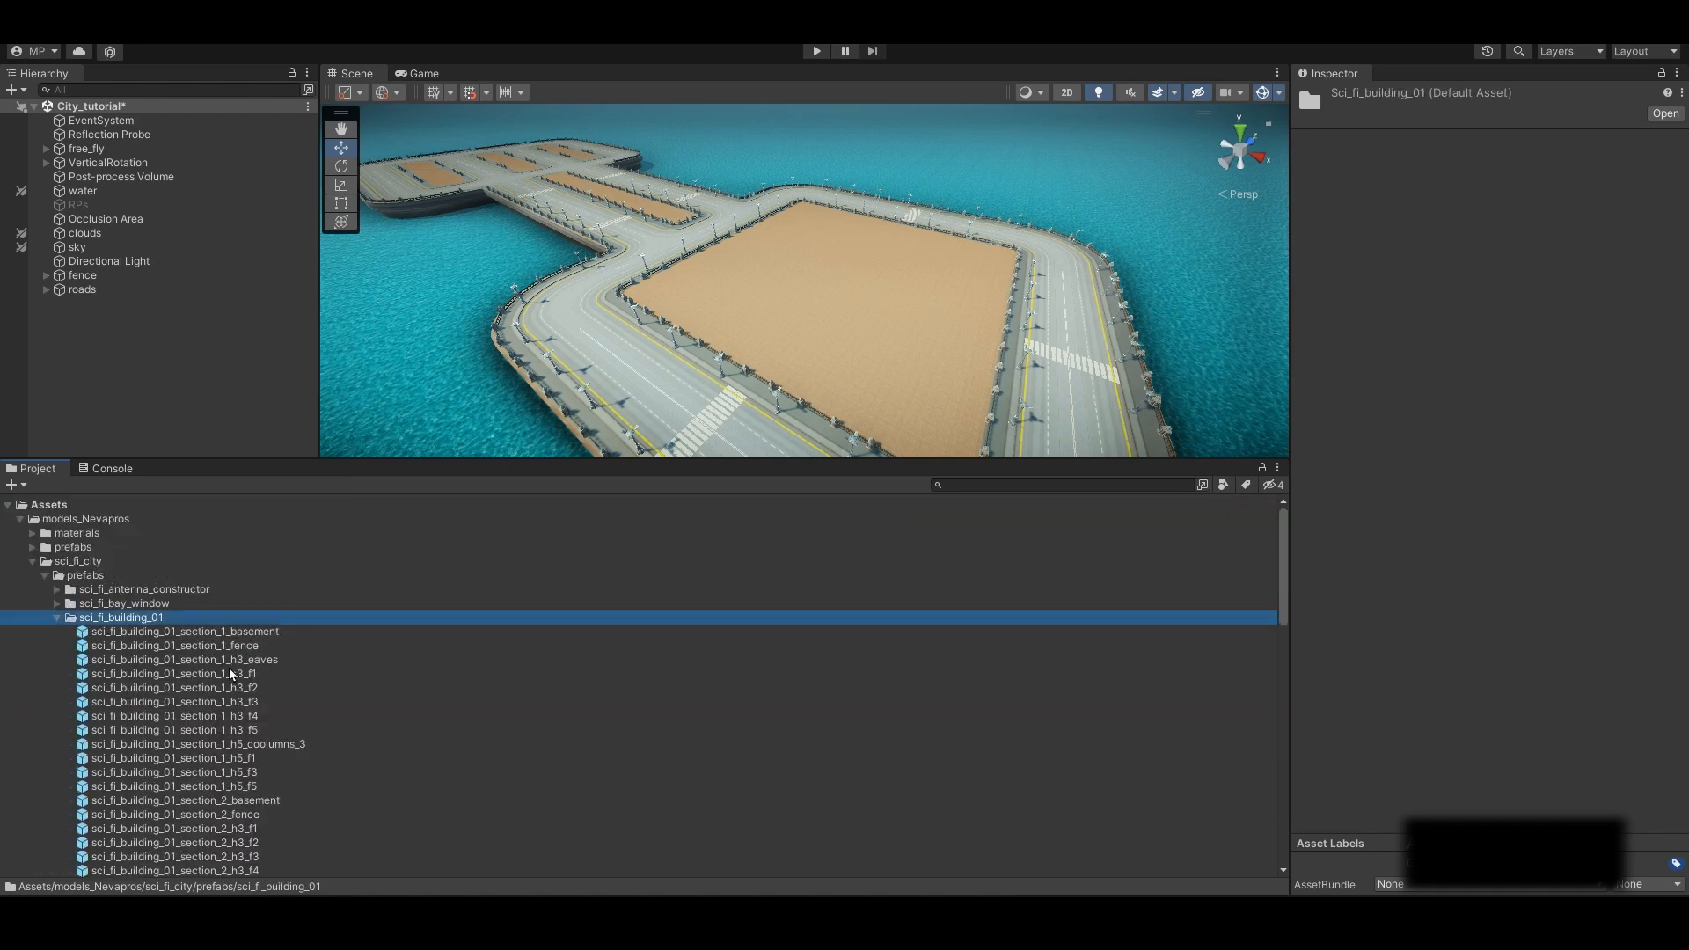
pyautogui.scroll(-1, 185, 659)
pyautogui.moveTo(207, 459); pyautogui.dragTo(211, 342)
pyautogui.click(200, 462)
pyautogui.scroll(-7, 250, 730)
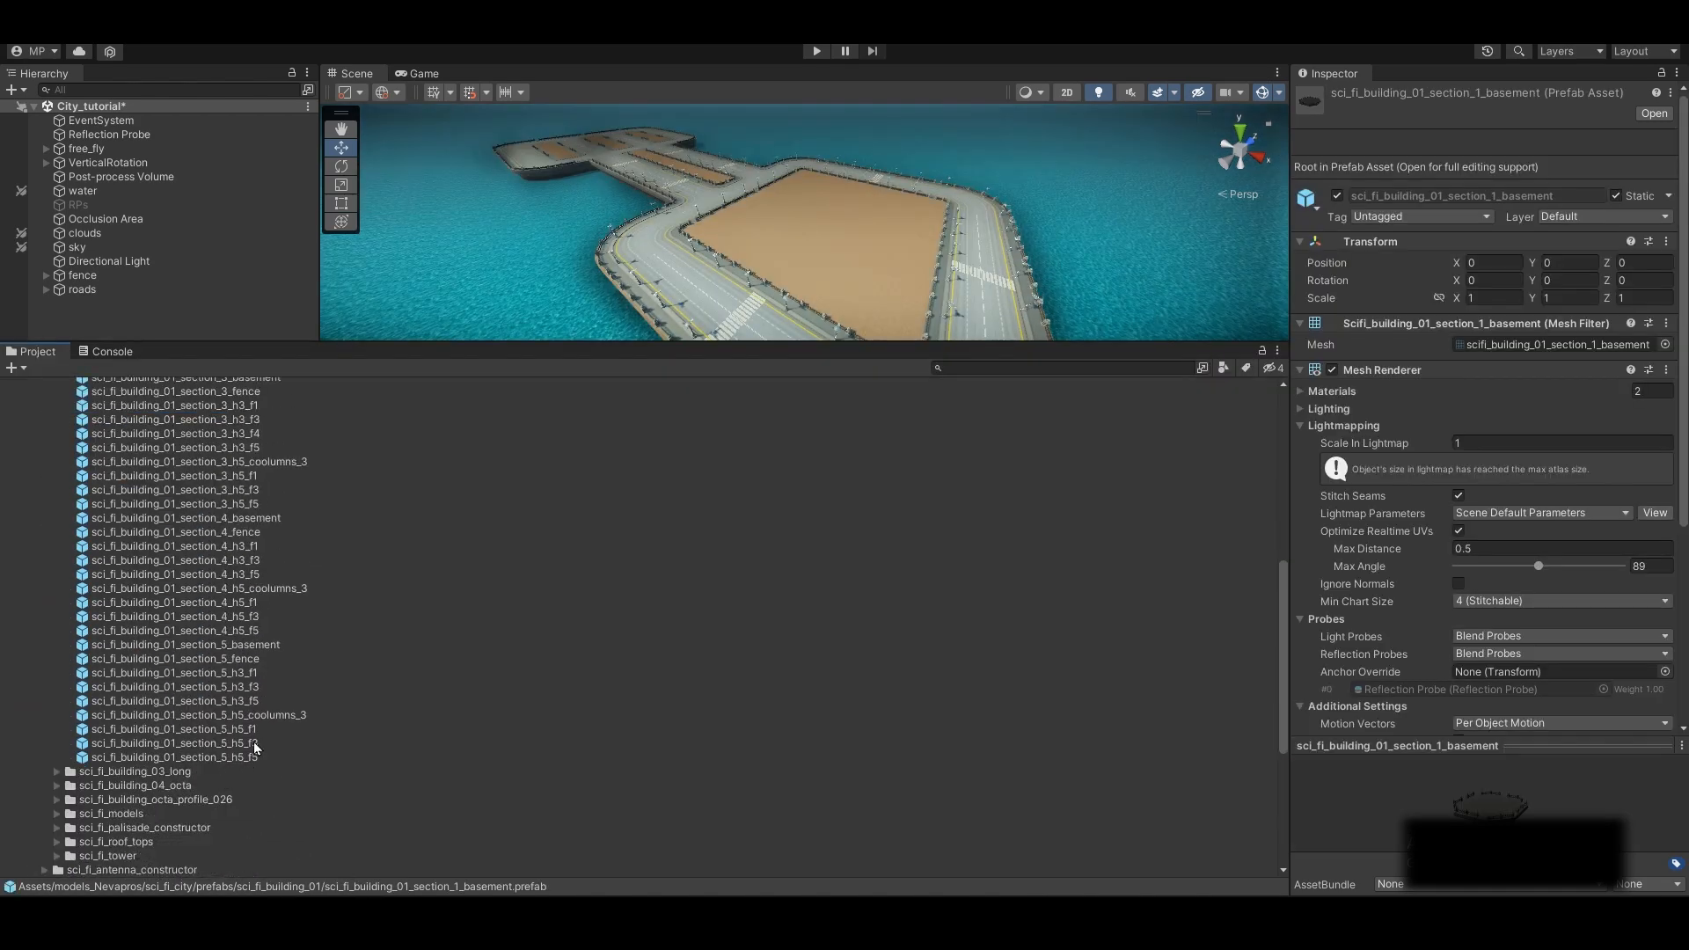
pyautogui.scroll(8, 238, 704)
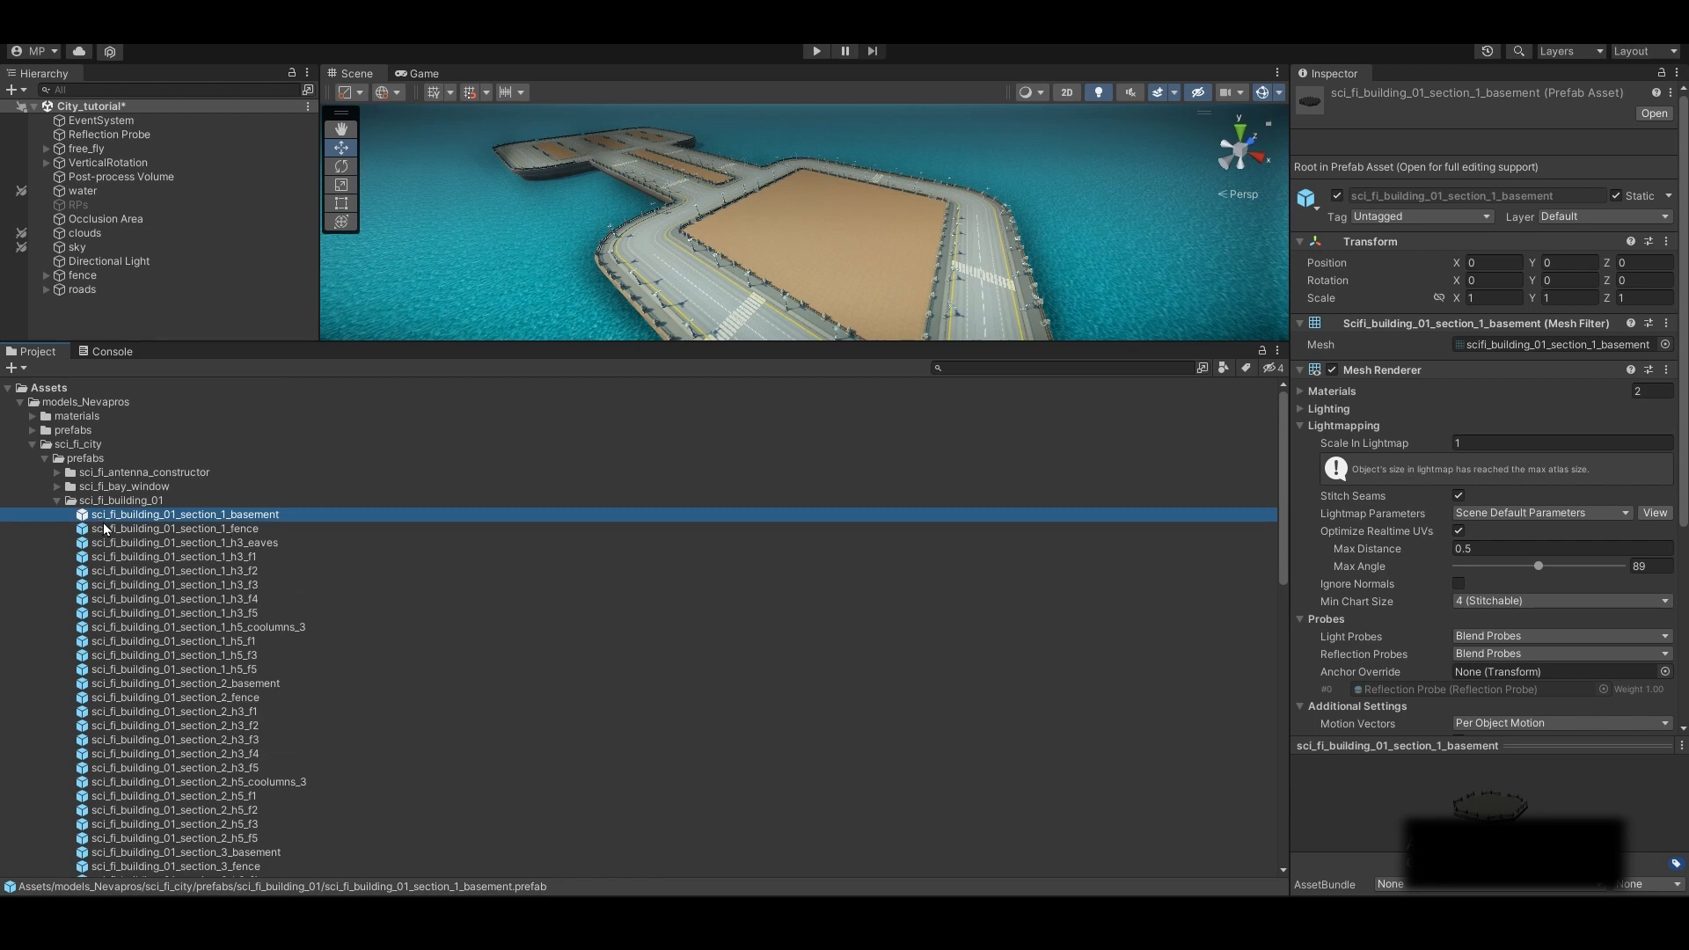
pyautogui.scroll(-5, 220, 668)
pyautogui.scroll(5, 220, 633)
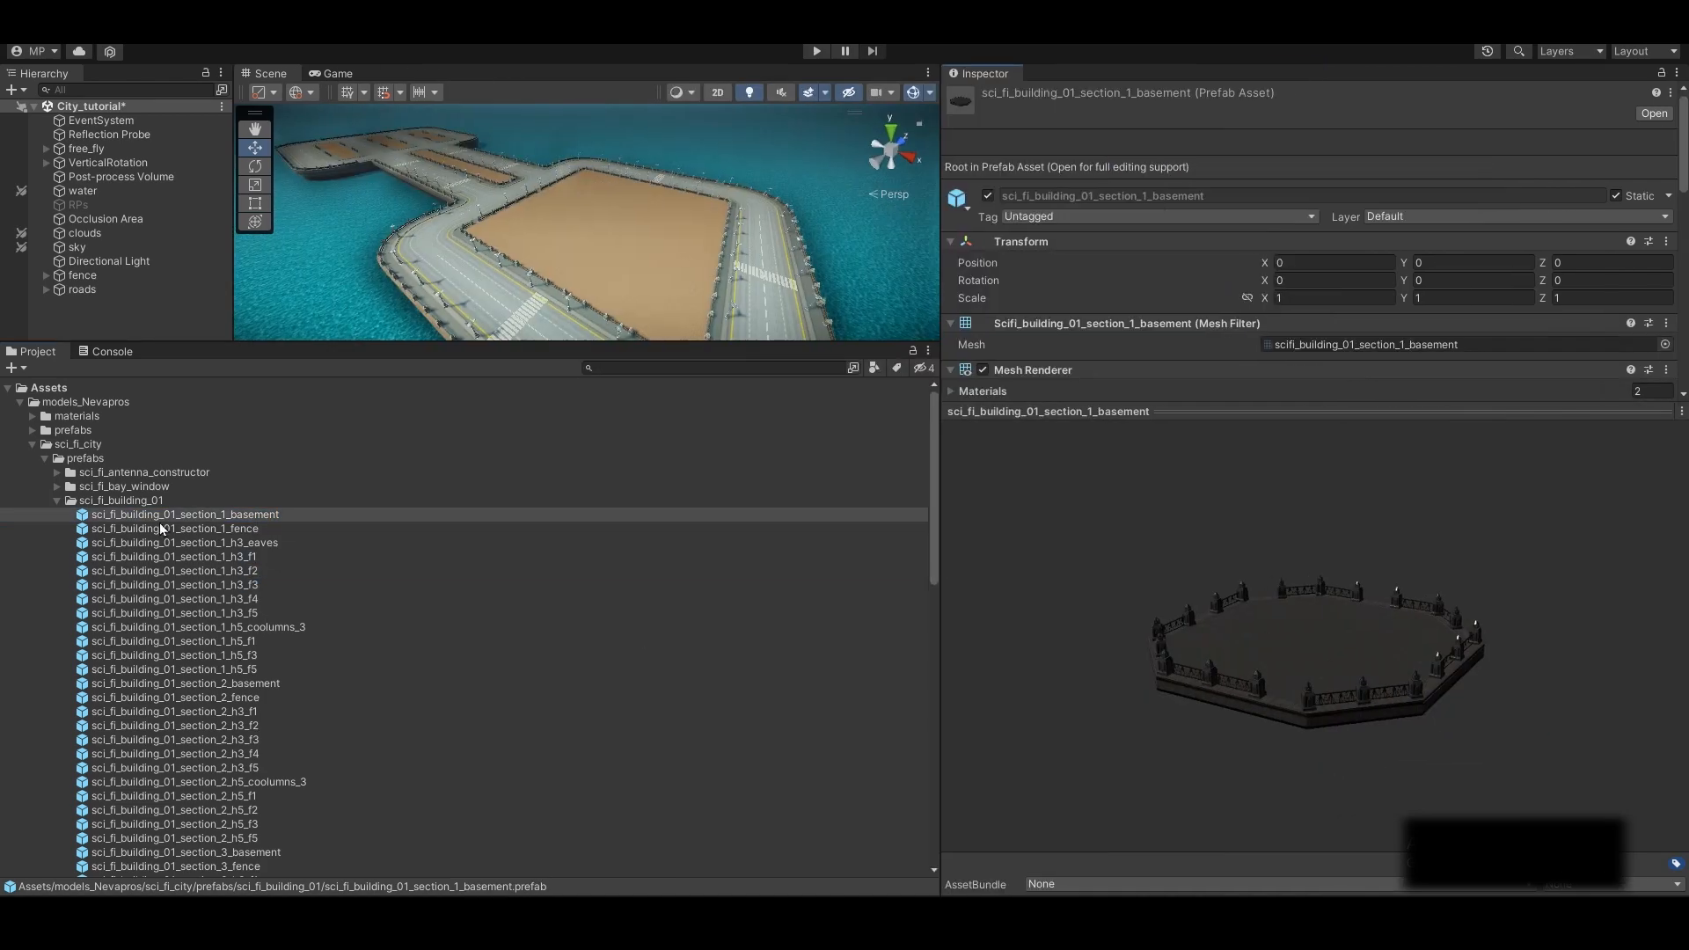
# Preview the basement, fence, eaves and h3_f1 to h3_f5 floor prefabs of sci_fi_building_01 section 1
pyautogui.click(211, 528)
pyautogui.click(240, 517)
pyautogui.click(250, 529)
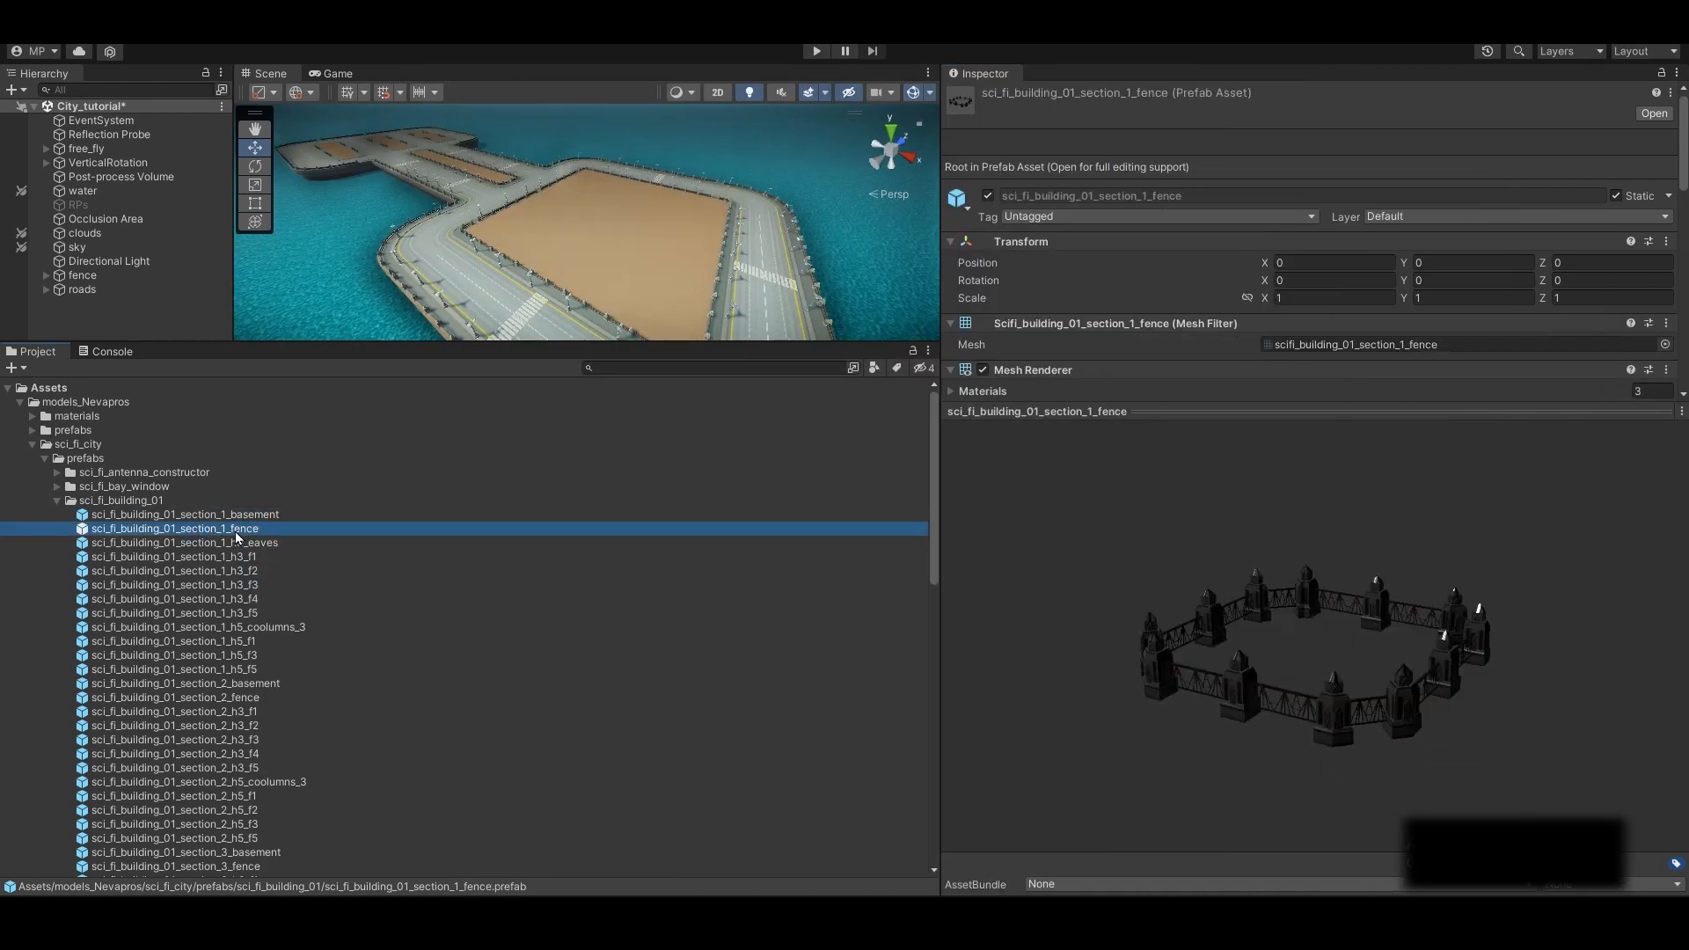
pyautogui.click(264, 543)
pyautogui.click(209, 558)
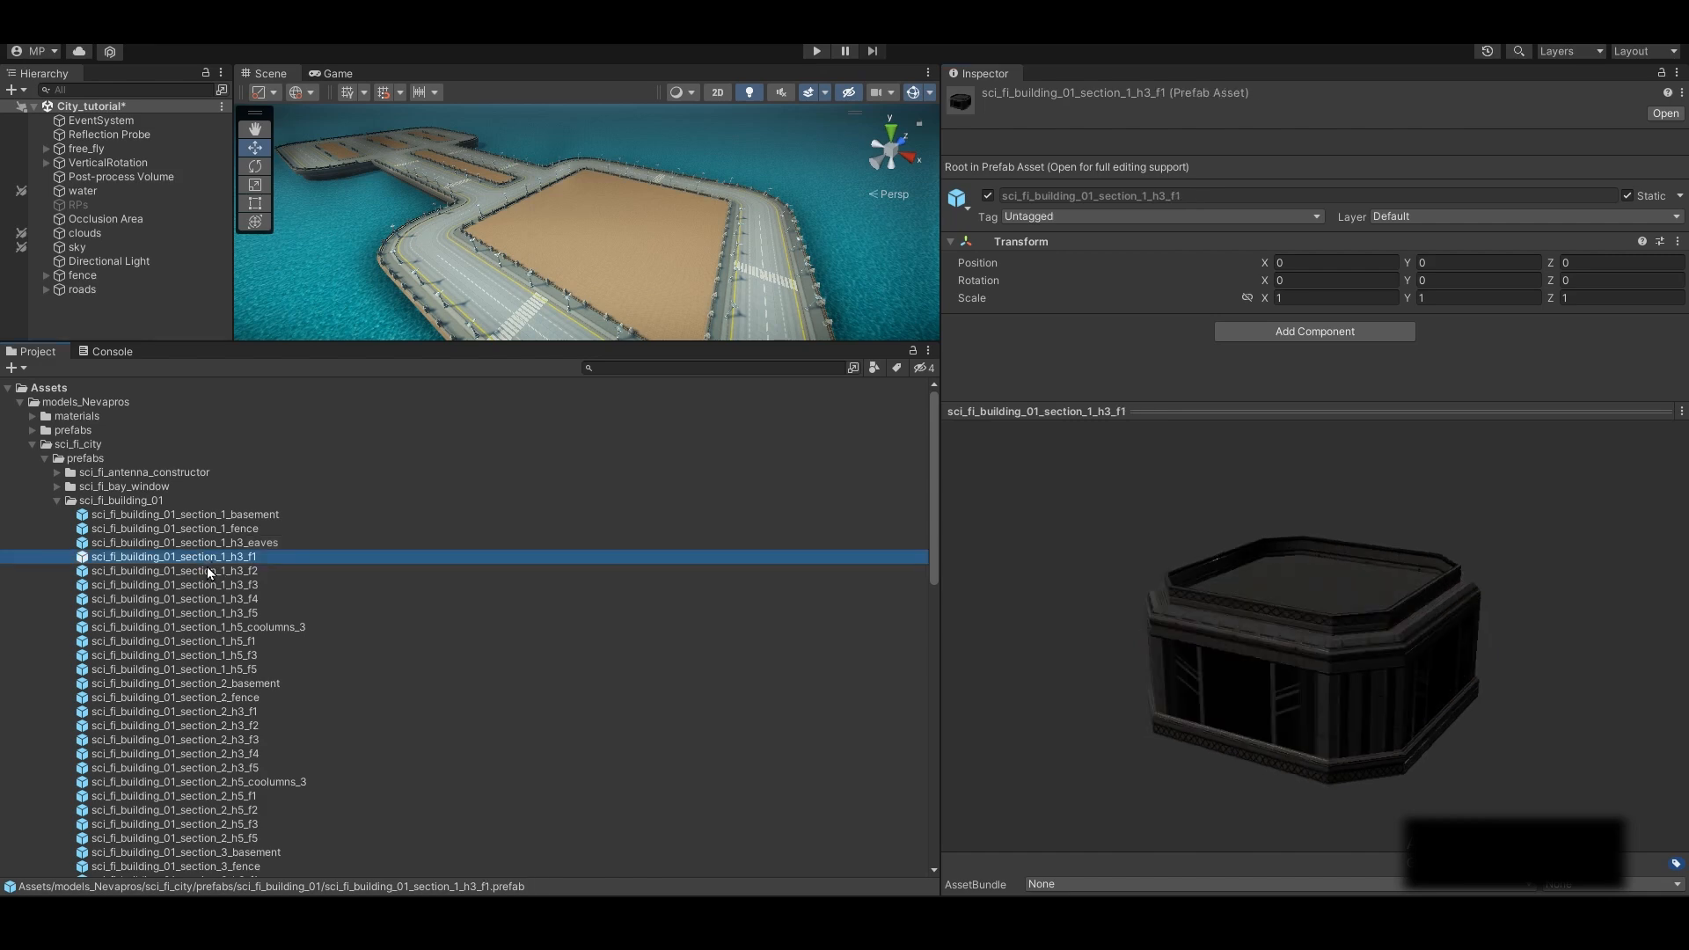
pyautogui.click(211, 571)
pyautogui.click(211, 585)
pyautogui.click(212, 599)
pyautogui.click(209, 614)
# Preview the h5_coolumns_3, h5_f1 and h5_f5 prefabs of sci_fi_building_01 section 1, rotating the models
pyautogui.click(257, 629)
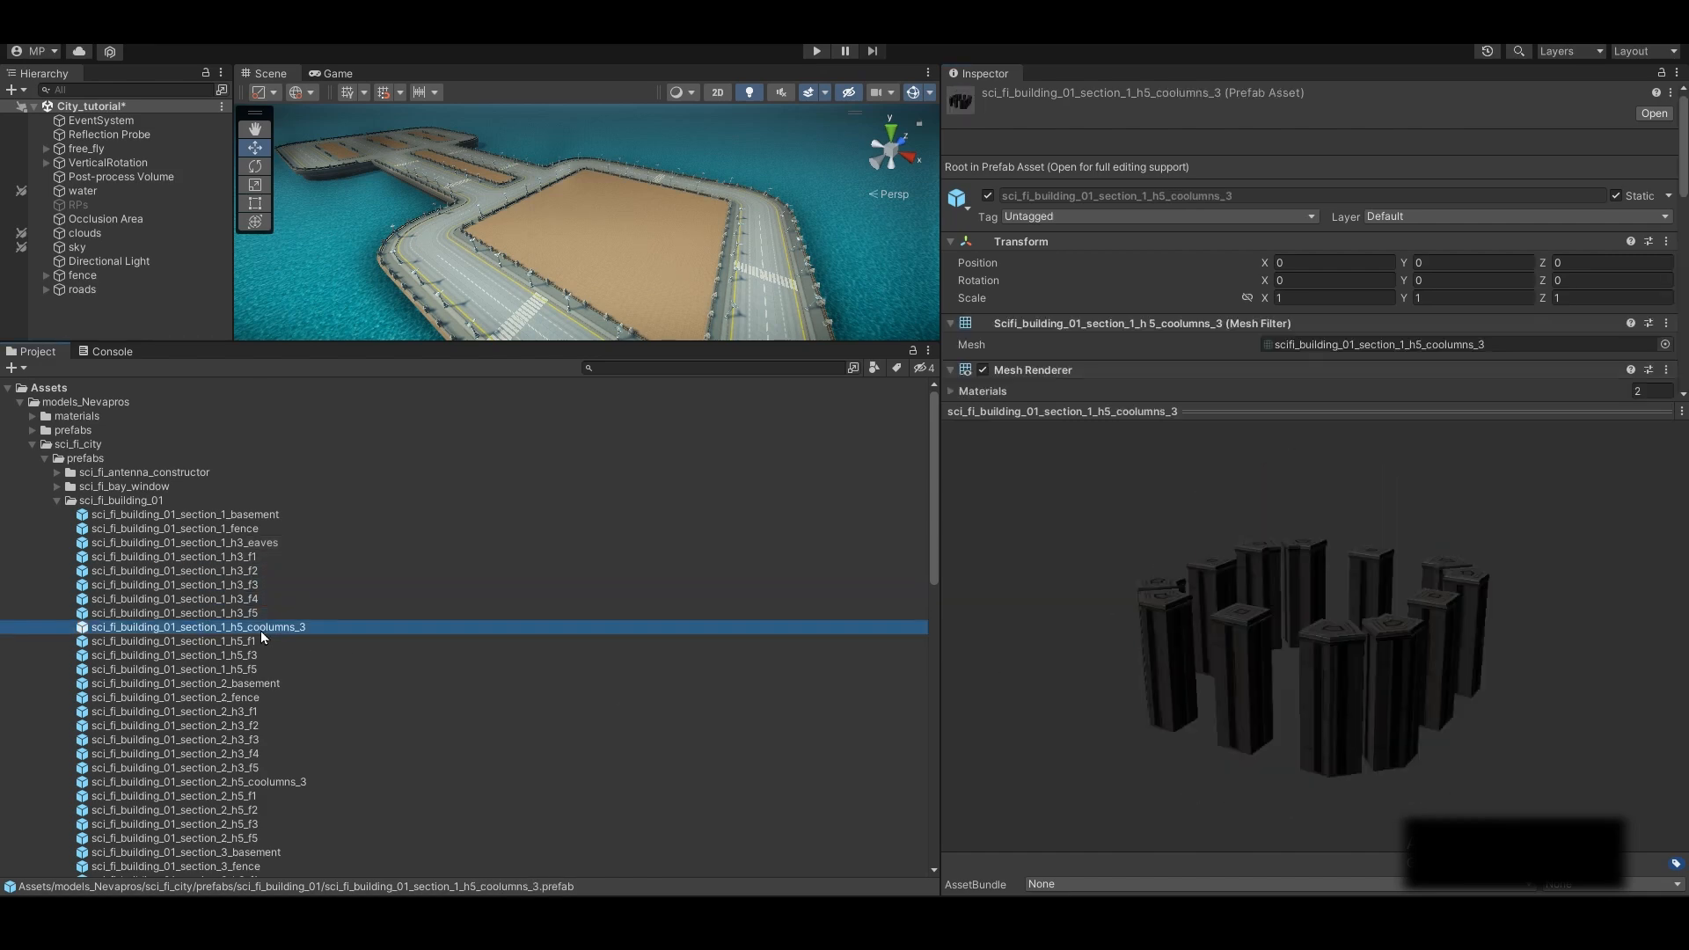
pyautogui.moveTo(1301, 633); pyautogui.dragTo(1407, 633)
pyautogui.click(237, 642)
pyautogui.click(235, 670)
pyautogui.moveTo(1319, 411); pyautogui.dragTo(1319, 384)
pyautogui.moveTo(1319, 567)
pyautogui.mouseDown()
pyautogui.moveTo(1447, 569)
pyautogui.moveTo(1302, 560)
pyautogui.mouseUp()
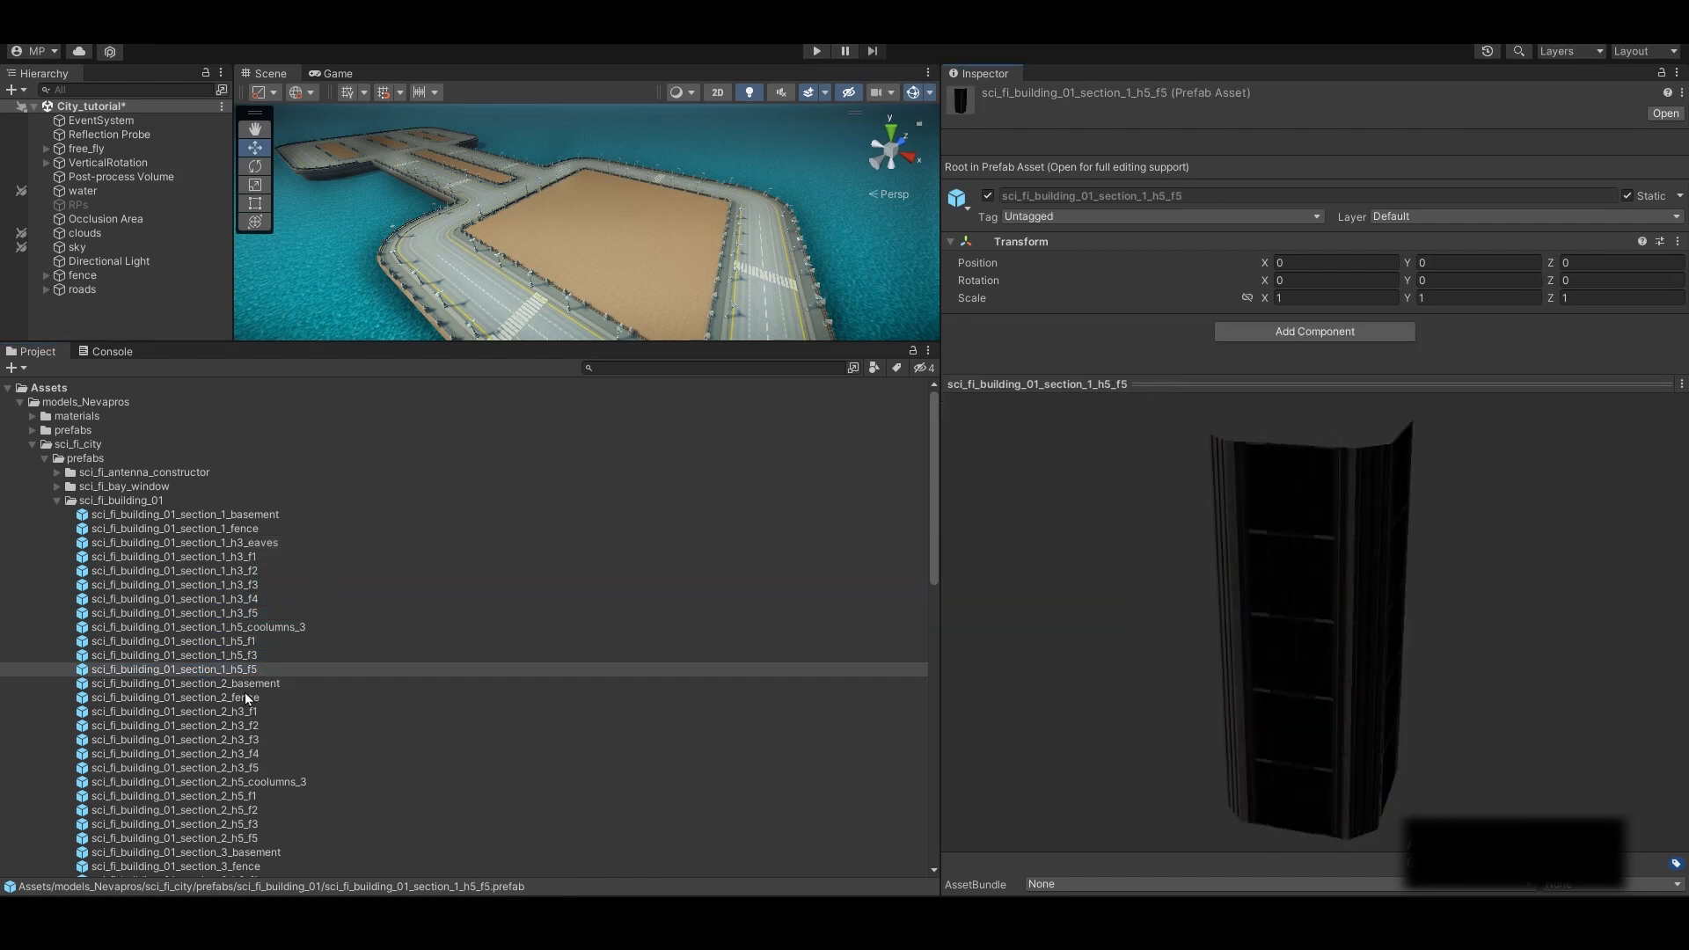
# Compare the section_1_h3_f1 and section_1_h3_f2 prefabs in an enlarged preview from several angles
pyautogui.click(214, 558)
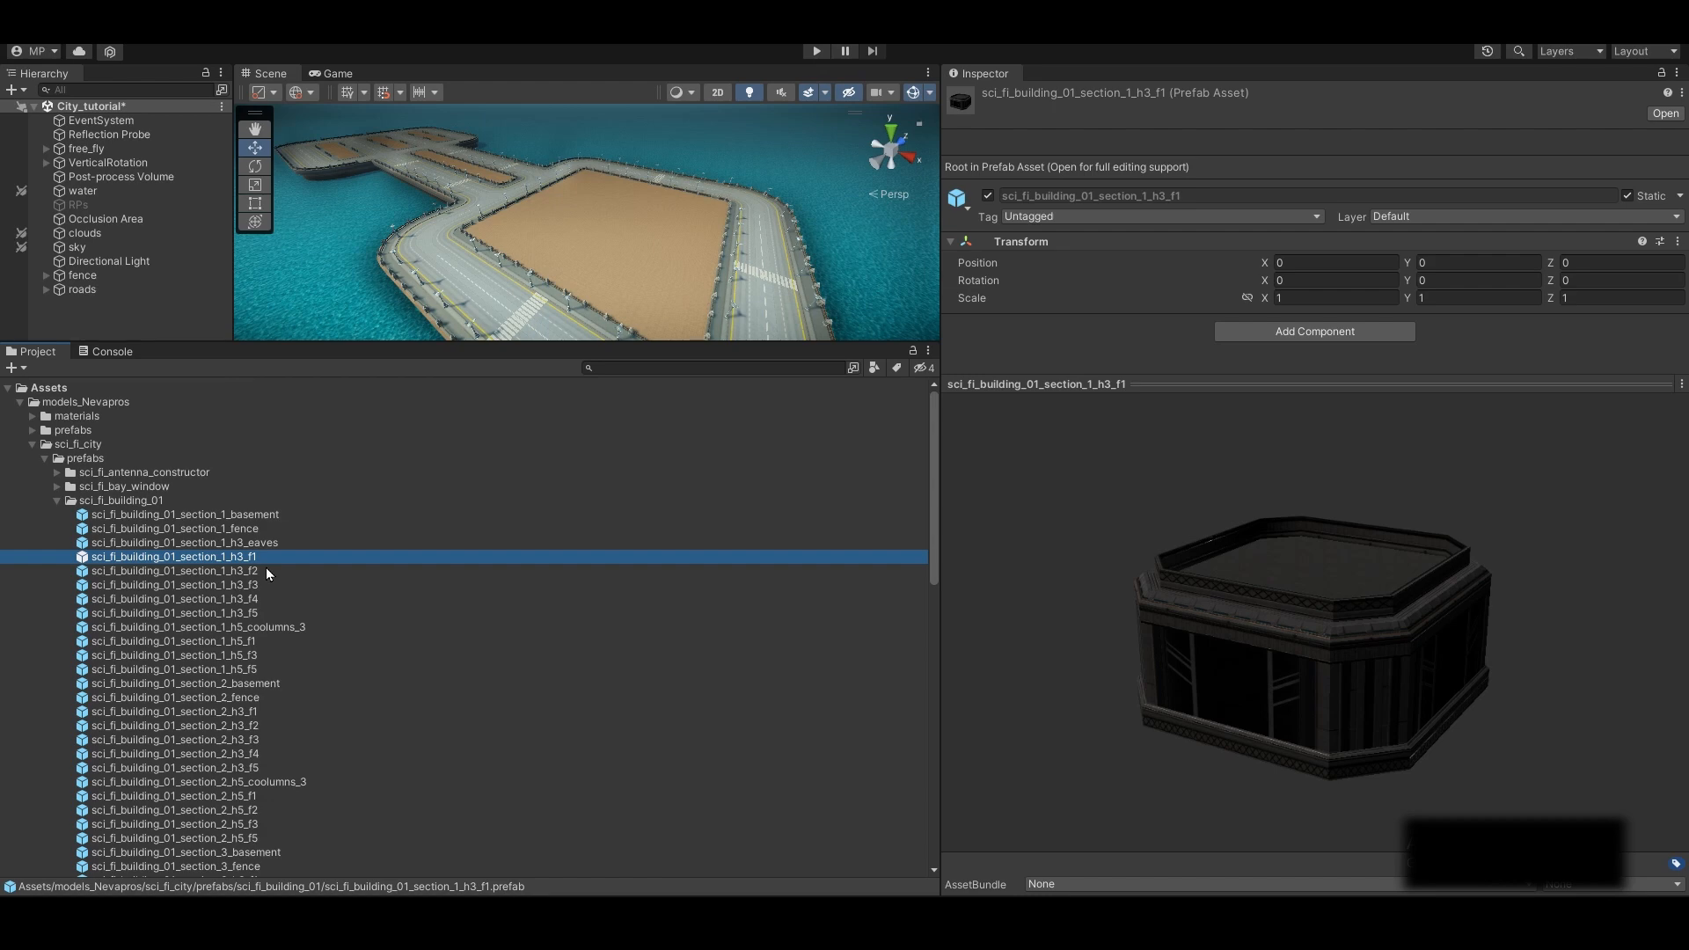
pyautogui.click(239, 571)
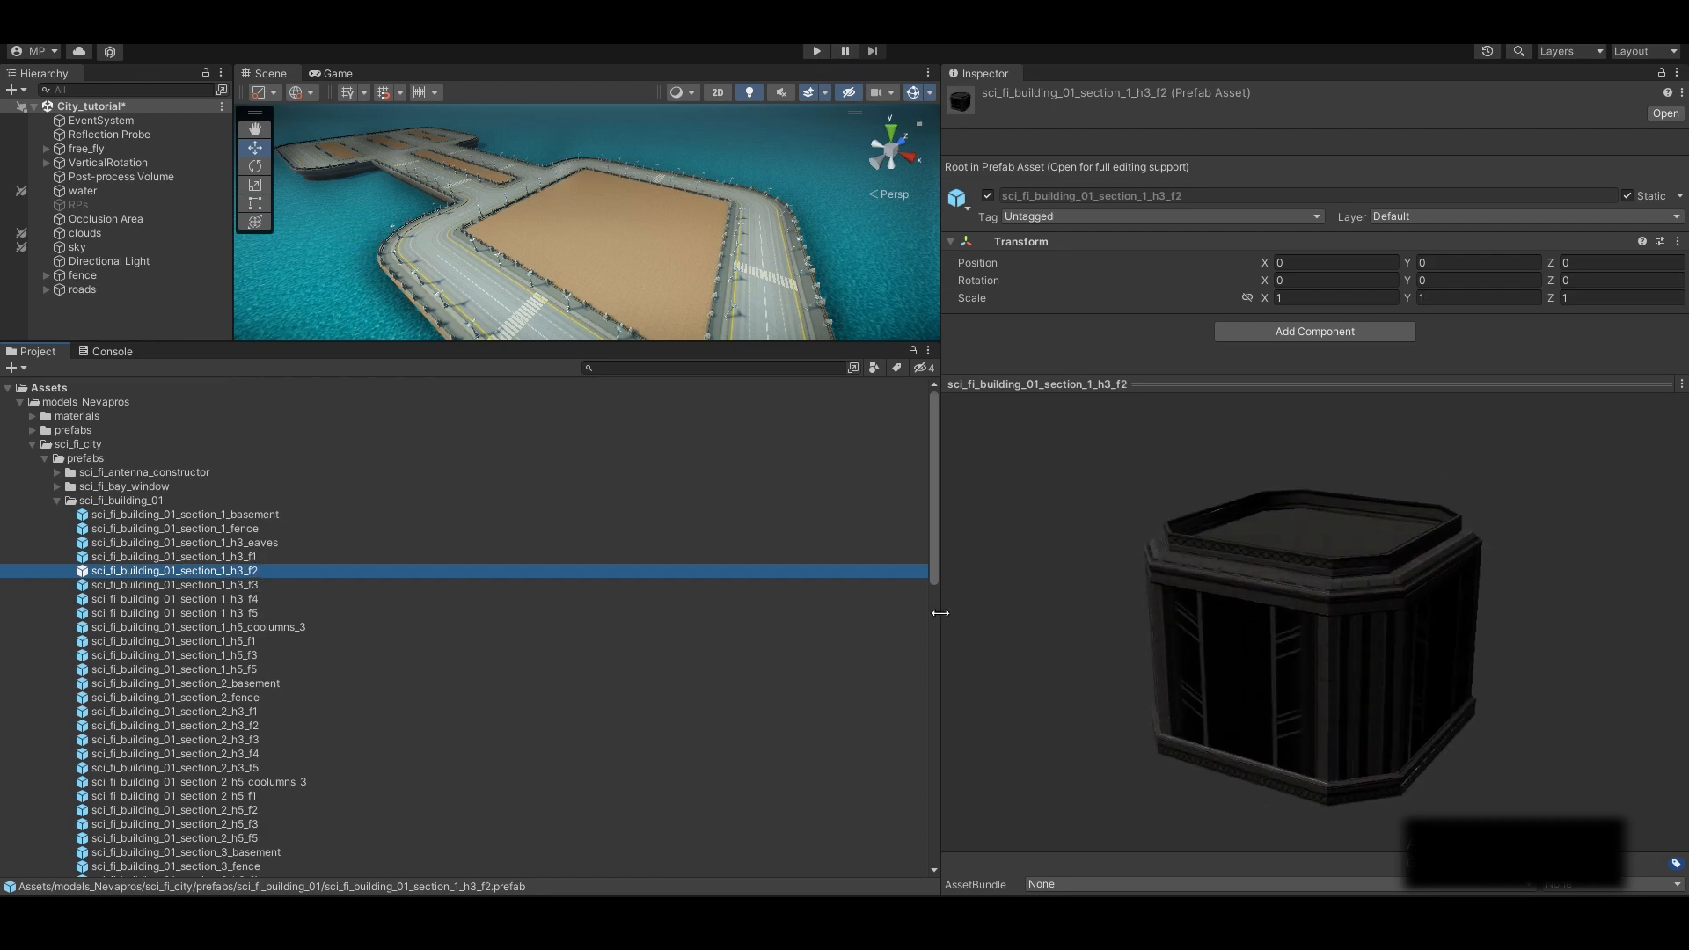
pyautogui.moveTo(941, 604); pyautogui.dragTo(800, 606)
pyautogui.moveTo(1210, 609); pyautogui.dragTo(1244, 591)
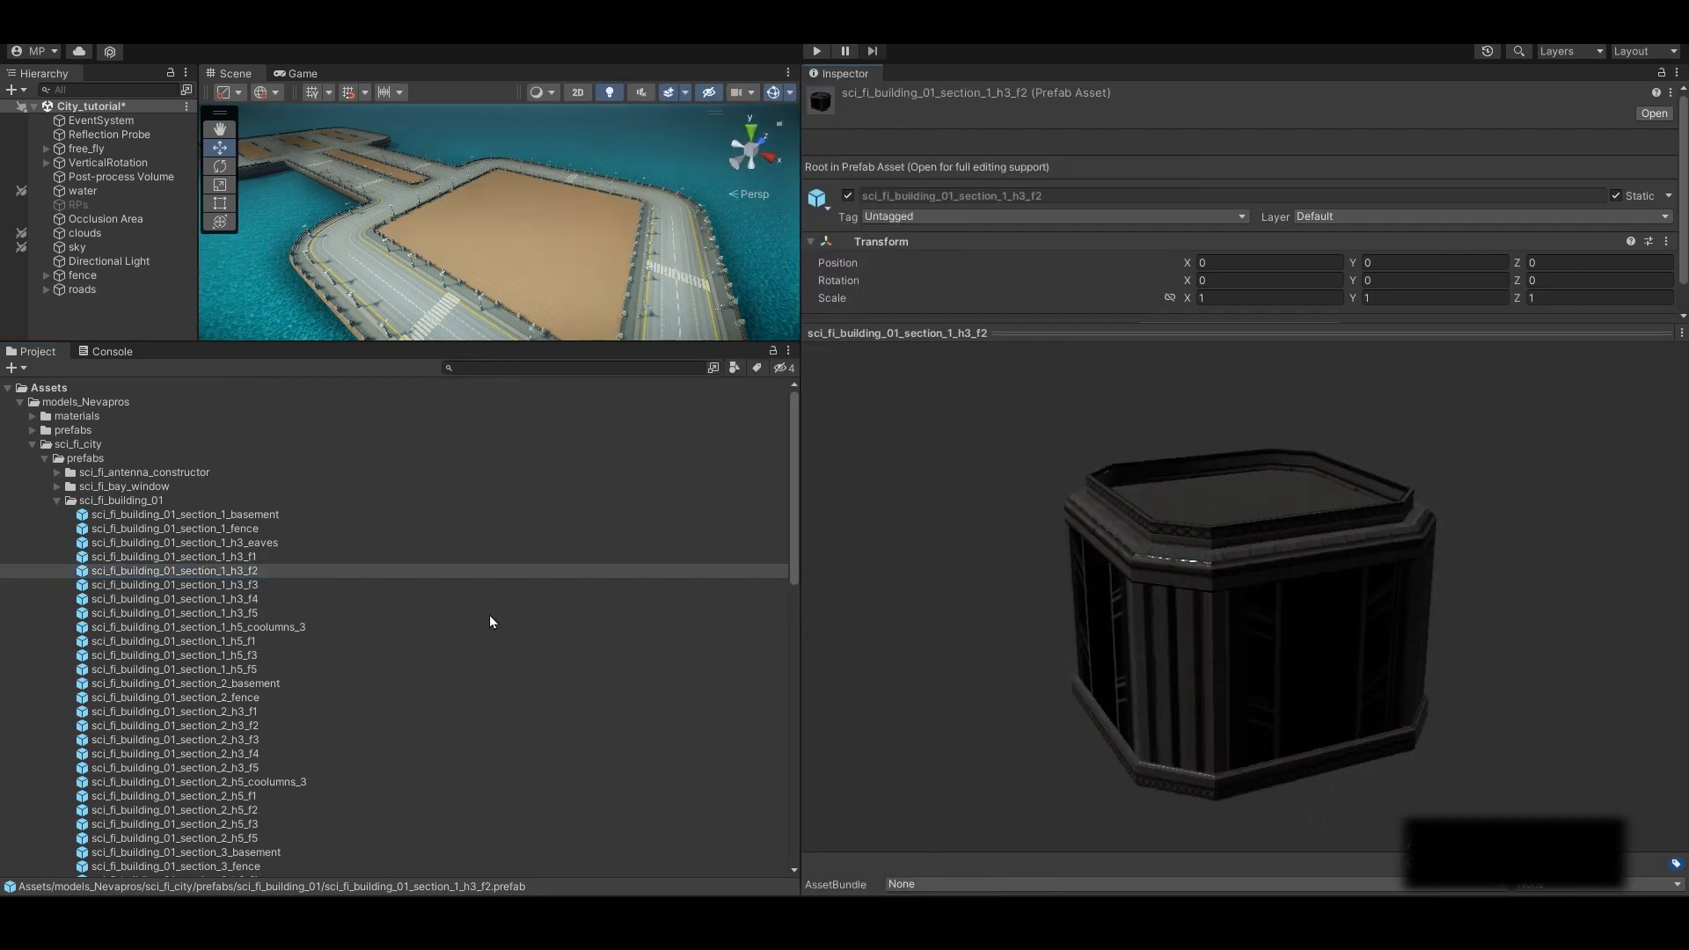
pyautogui.click(225, 559)
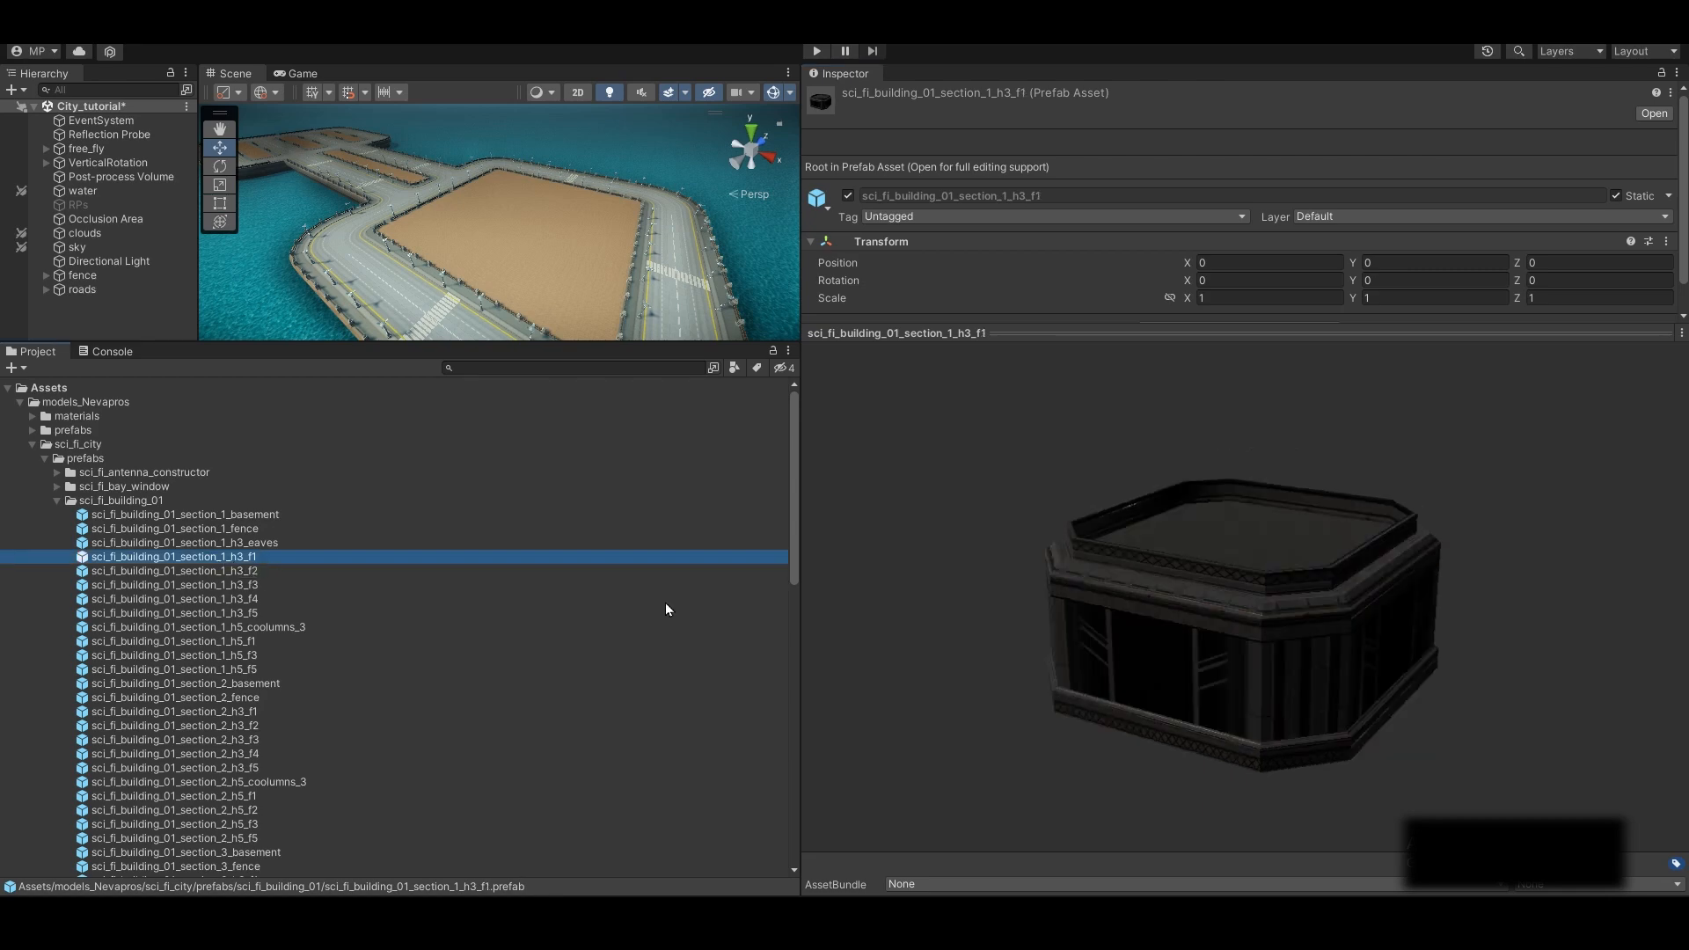
pyautogui.moveTo(1135, 615); pyautogui.dragTo(1130, 681)
# Place sci_fi_building_01_section_5_basement on the large empty block at X -82.8, Y 9, Z -83.9 and list it after roads
pyautogui.scroll(-3, 245, 664)
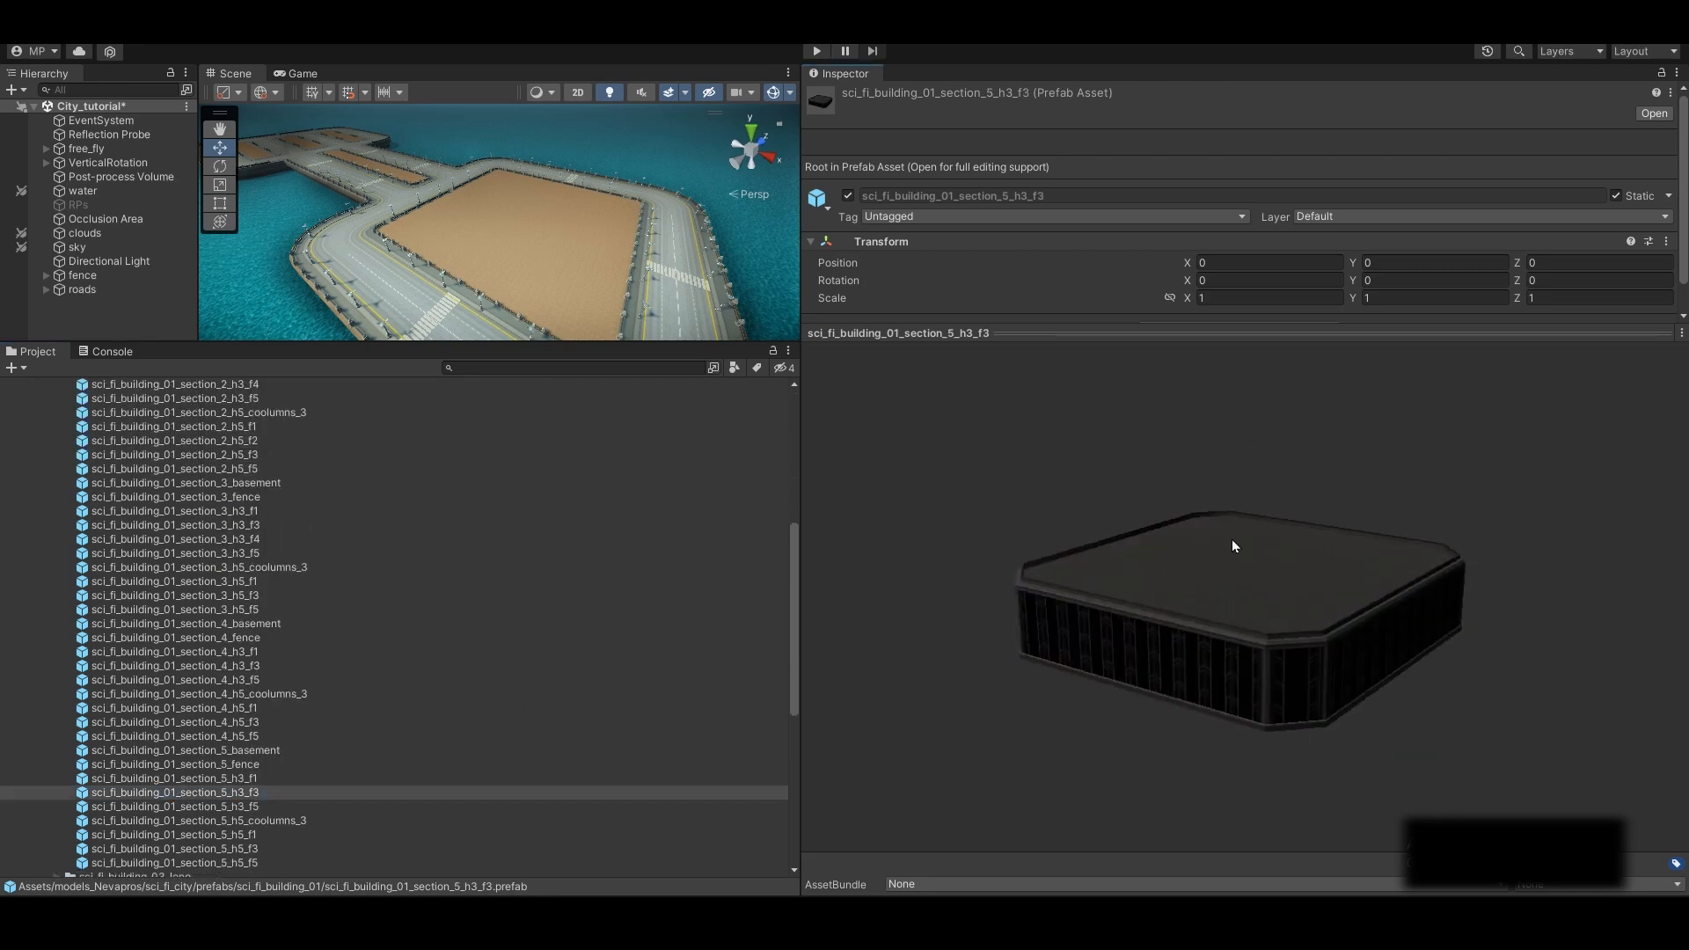
pyautogui.moveTo(175, 749); pyautogui.dragTo(527, 271)
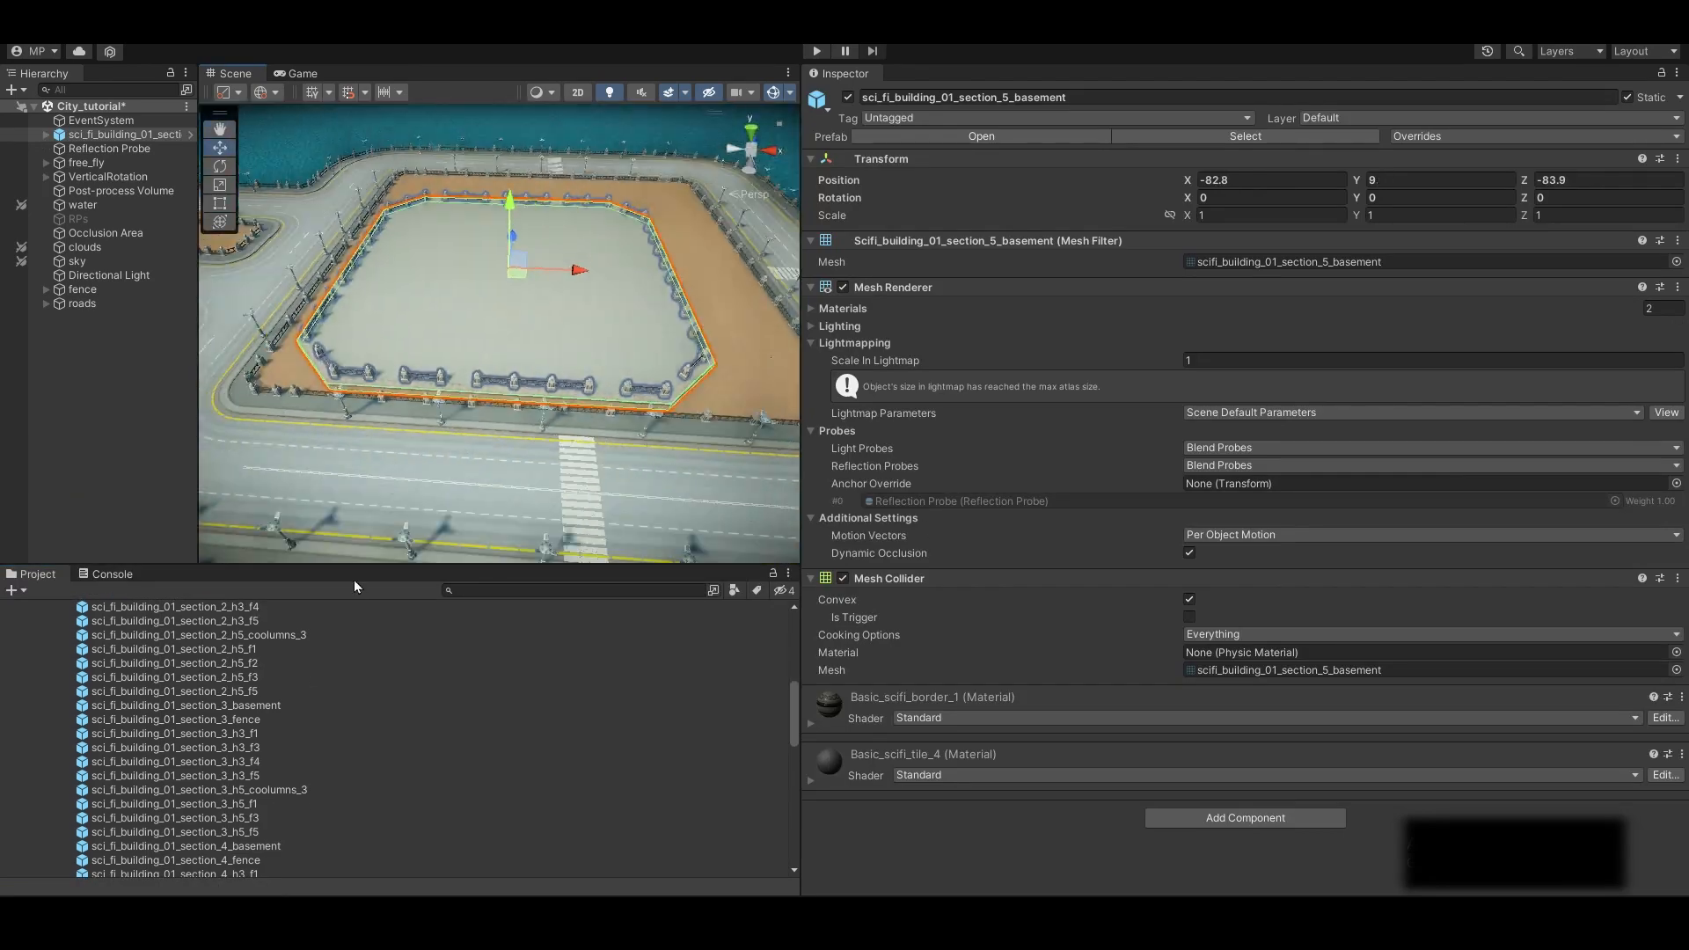
pyautogui.moveTo(122, 134); pyautogui.dragTo(119, 313)
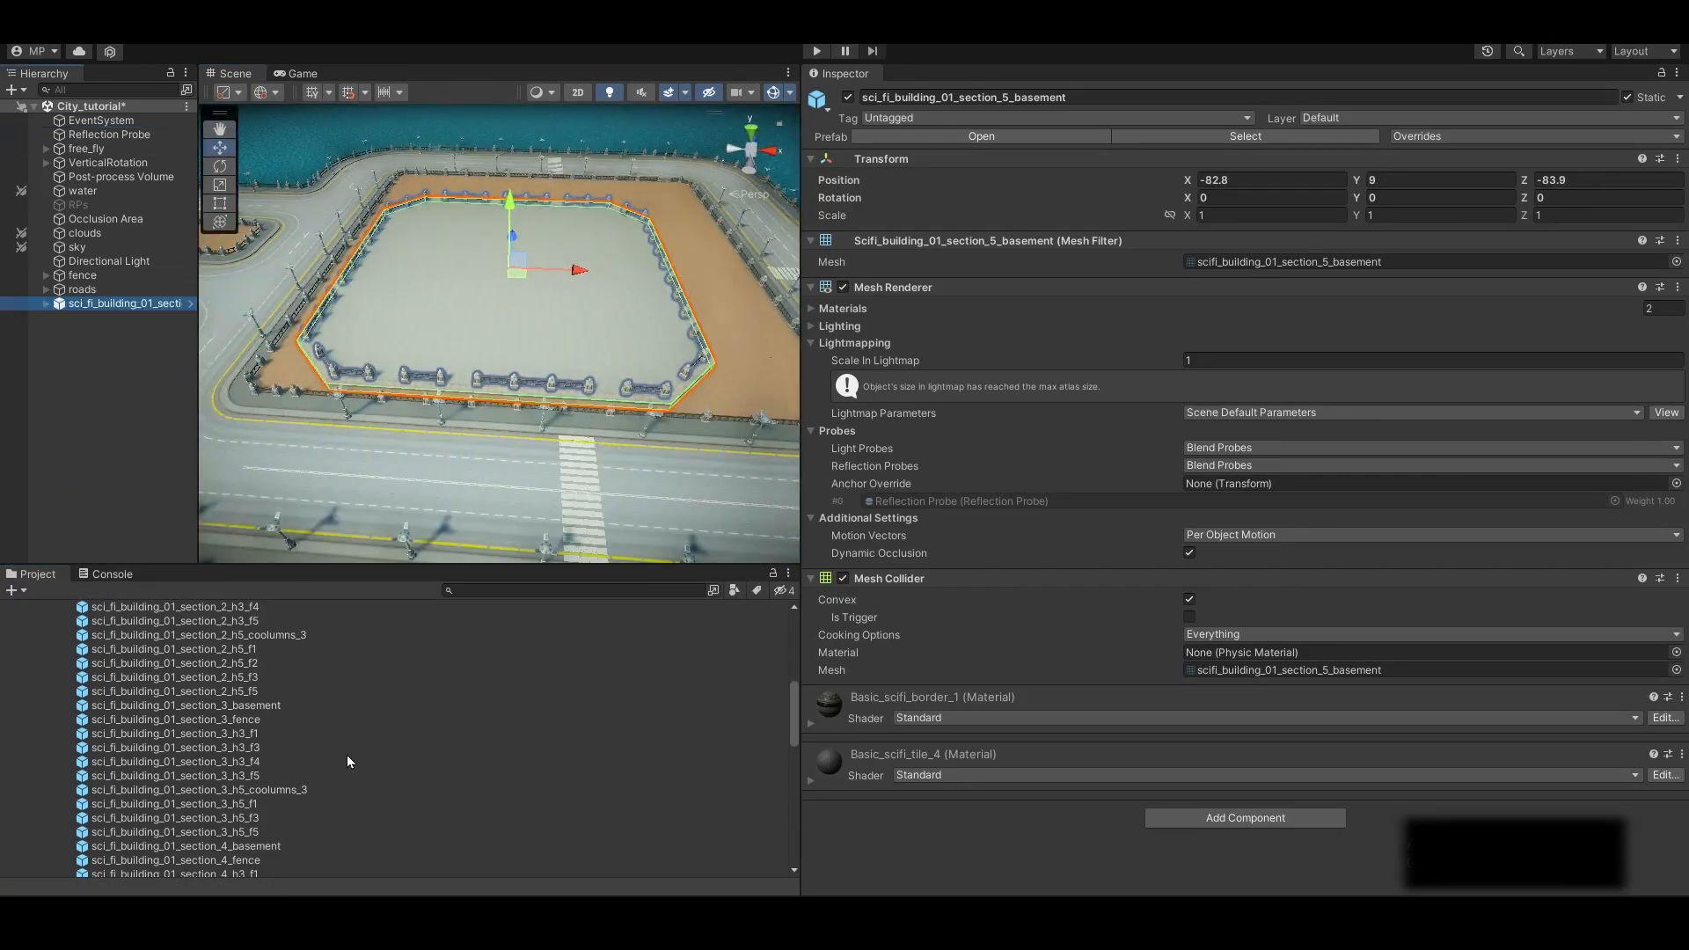
# Add sci_fi_building_01_section_5_h5_coolumns_3 and sci_fi_building_01_section_5_h5_f1 as children of the section_5 basement
pyautogui.moveTo(348, 565); pyautogui.dragTo(343, 492)
pyautogui.scroll(-4, 315, 810)
pyautogui.moveTo(196, 373); pyautogui.dragTo(282, 373)
pyautogui.moveTo(273, 760); pyautogui.dragTo(132, 304)
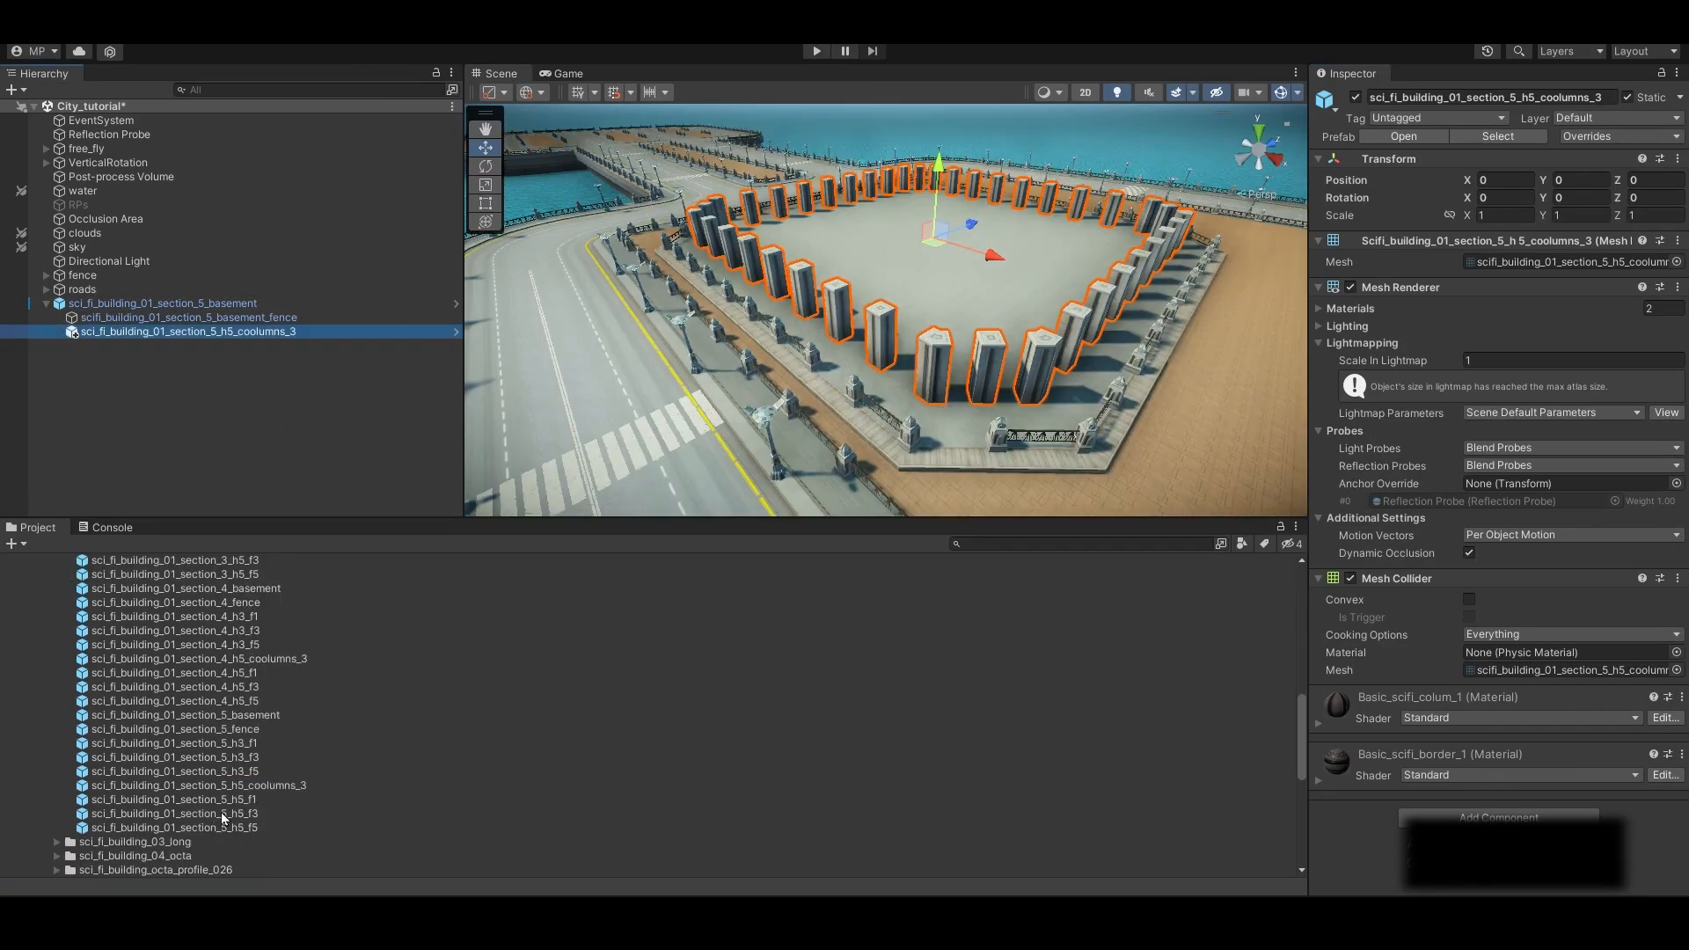
pyautogui.moveTo(220, 810); pyautogui.dragTo(198, 303)
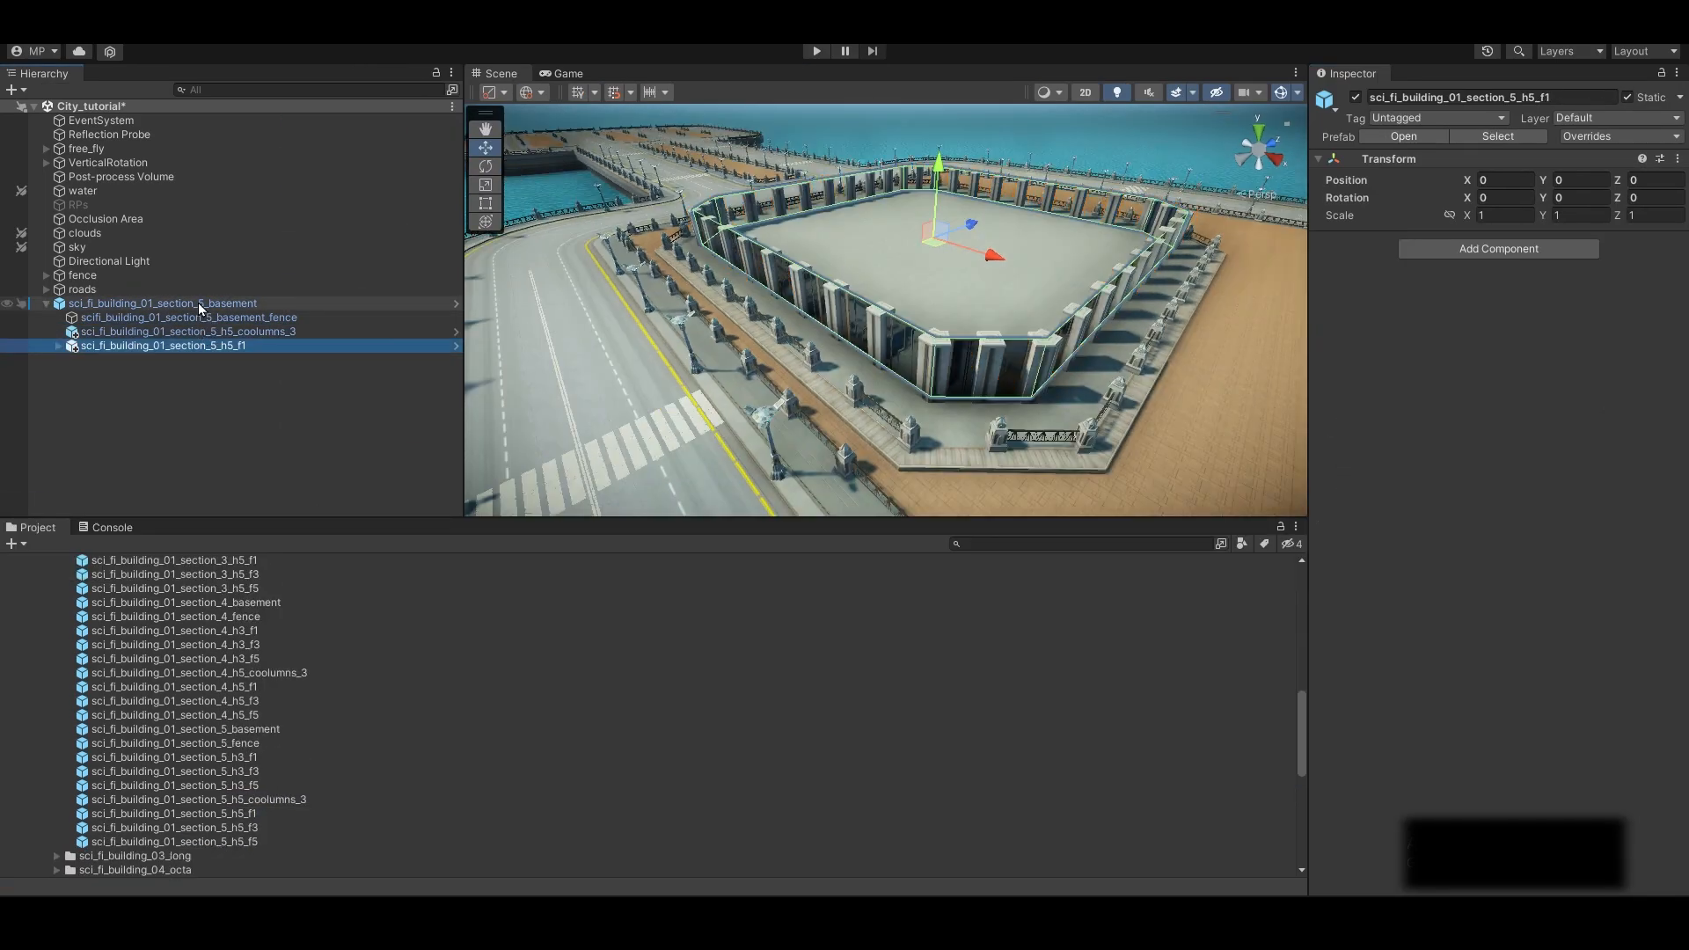
# Replace section_5_h5_f1 under the section_5 basement with the smaller sci_fi_building_01_section_3_h5_f1 as a child
pyautogui.press('f')
pyautogui.keyDown('alt'); pyautogui.moveTo(932, 334); pyautogui.dragTo(958, 312); pyautogui.keyUp('alt')
pyautogui.press('Delete')
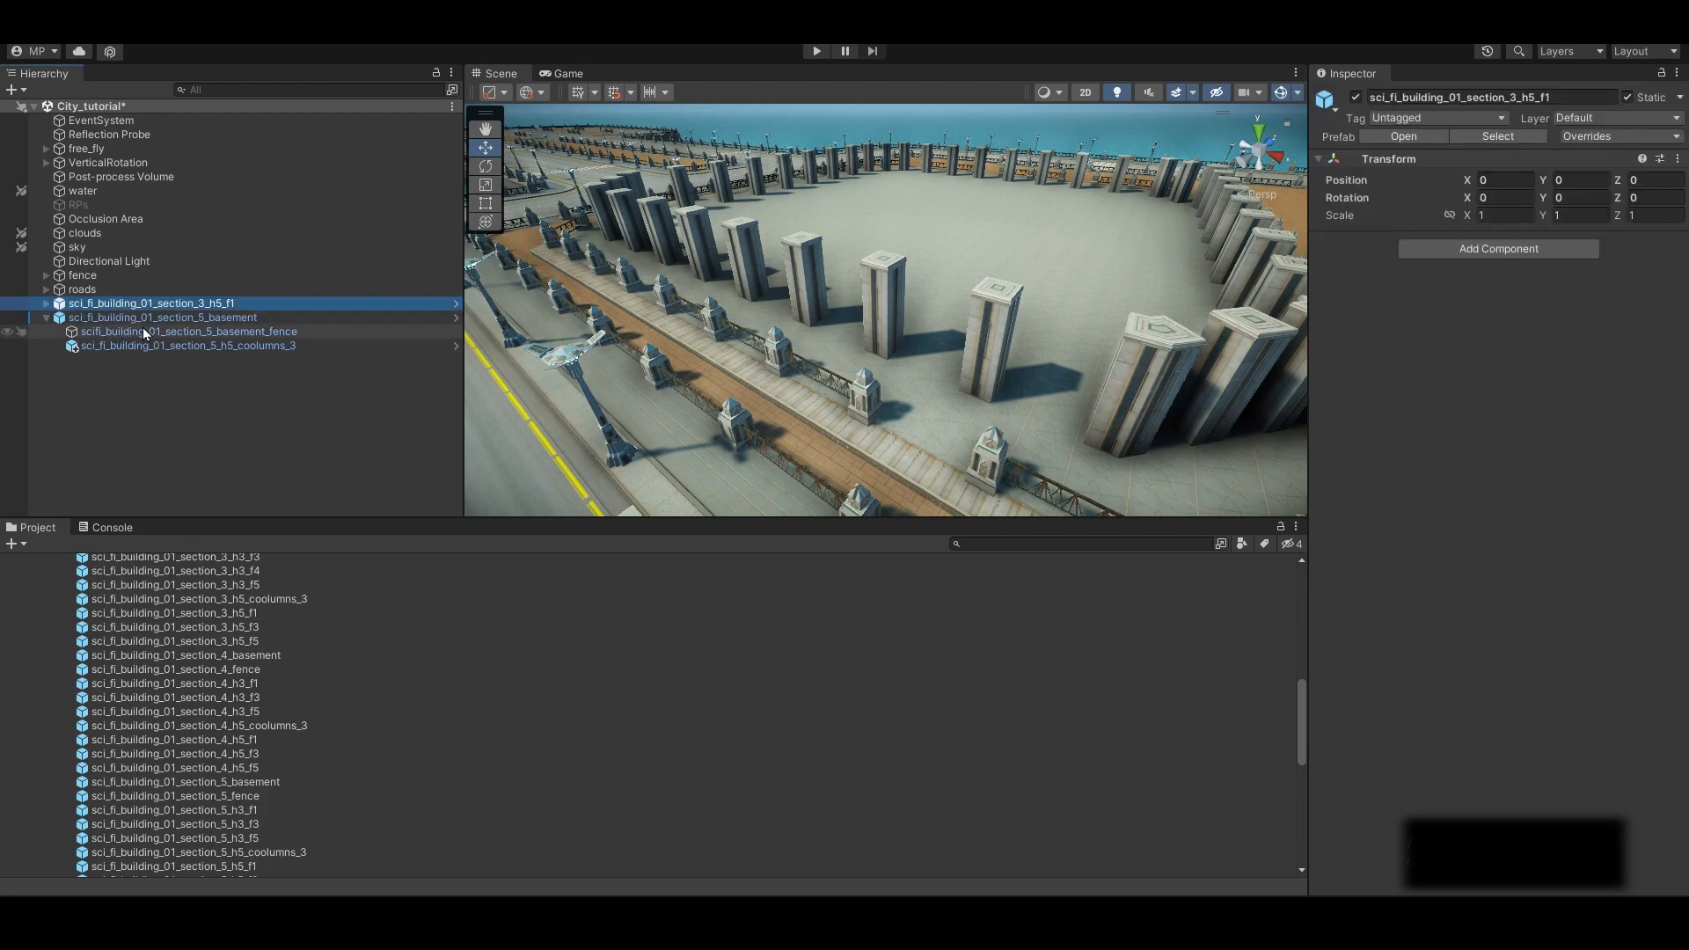
pyautogui.click(142, 331)
pyautogui.moveTo(191, 616); pyautogui.dragTo(149, 304)
pyautogui.click(317, 366)
pyautogui.moveTo(827, 387); pyautogui.dragTo(792, 360, button='right')
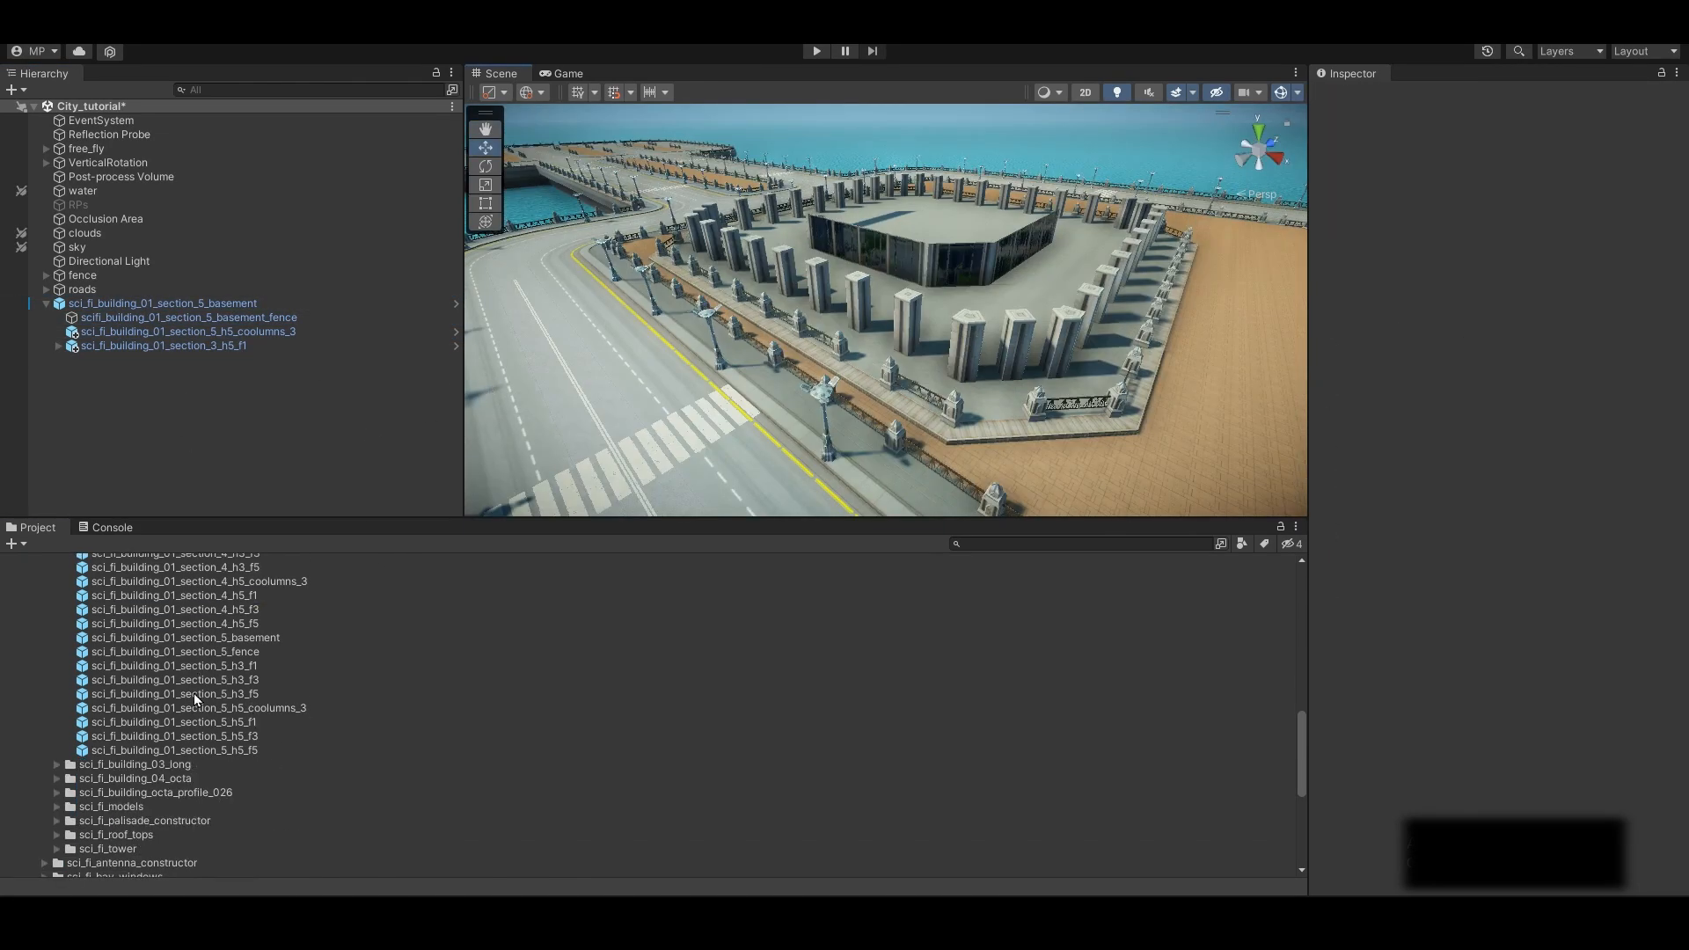
# Add sci_fi_building_01_section_5_h3_f1 as a child of the section_5 basement and set its Y position to 5
pyautogui.moveTo(214, 663); pyautogui.dragTo(220, 305)
pyautogui.press('f')
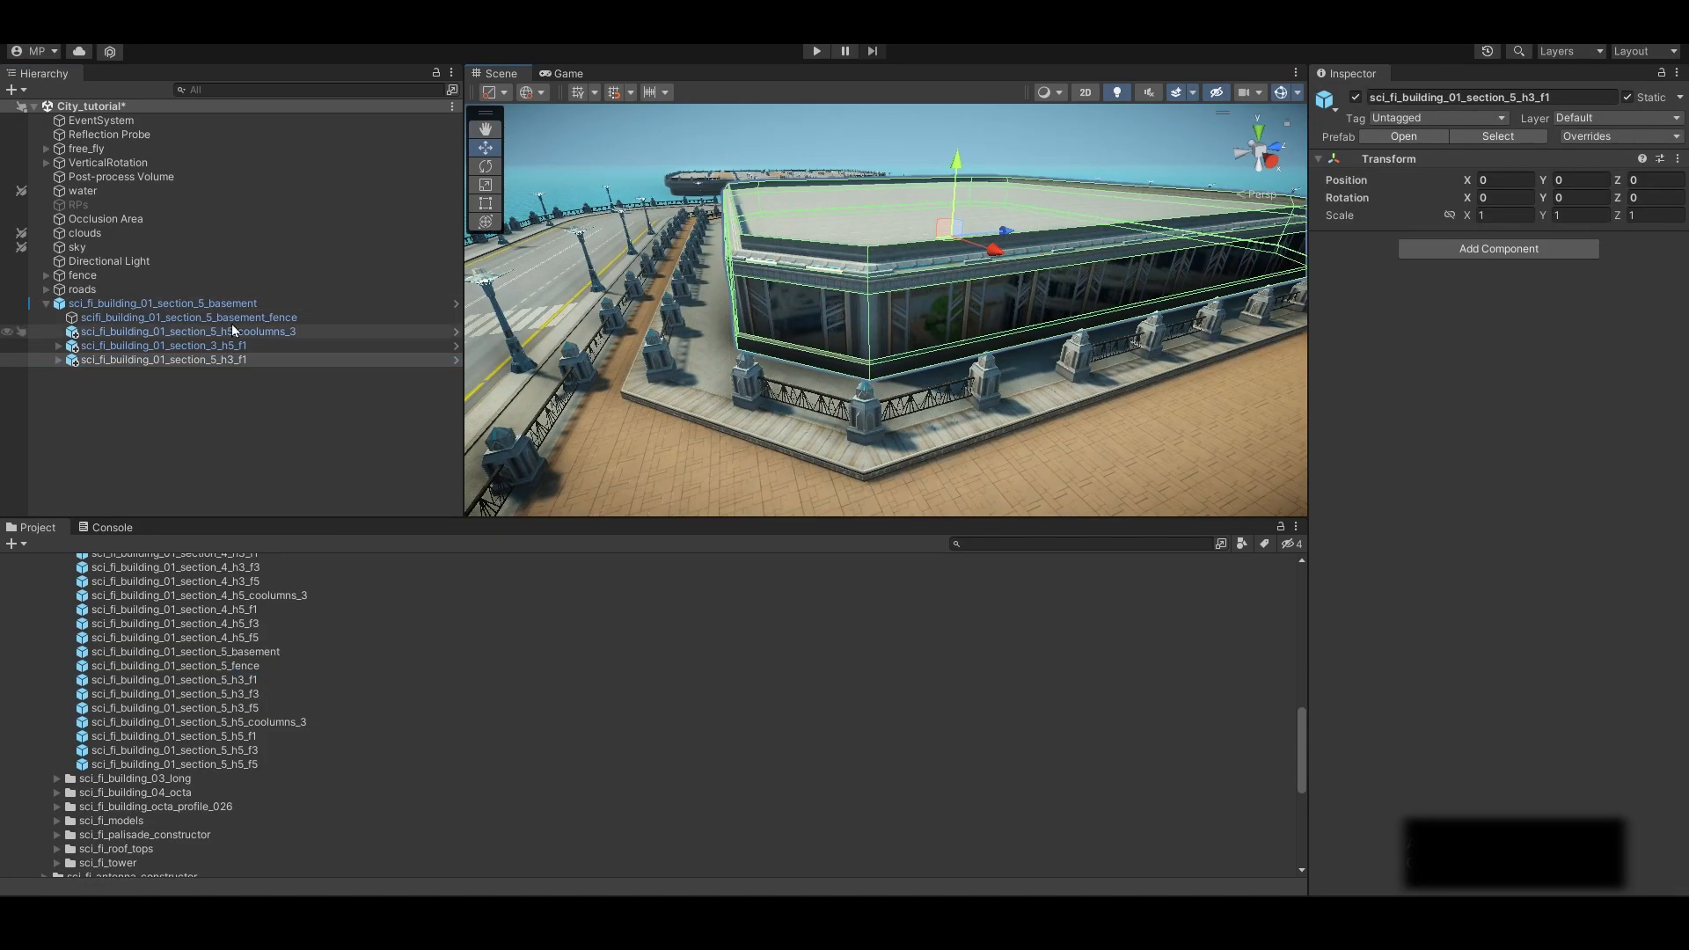
pyautogui.click(1581, 180)
pyautogui.write('5')
pyautogui.click(1038, 132)
pyautogui.moveTo(1011, 343); pyautogui.dragTo(883, 223, button='right')
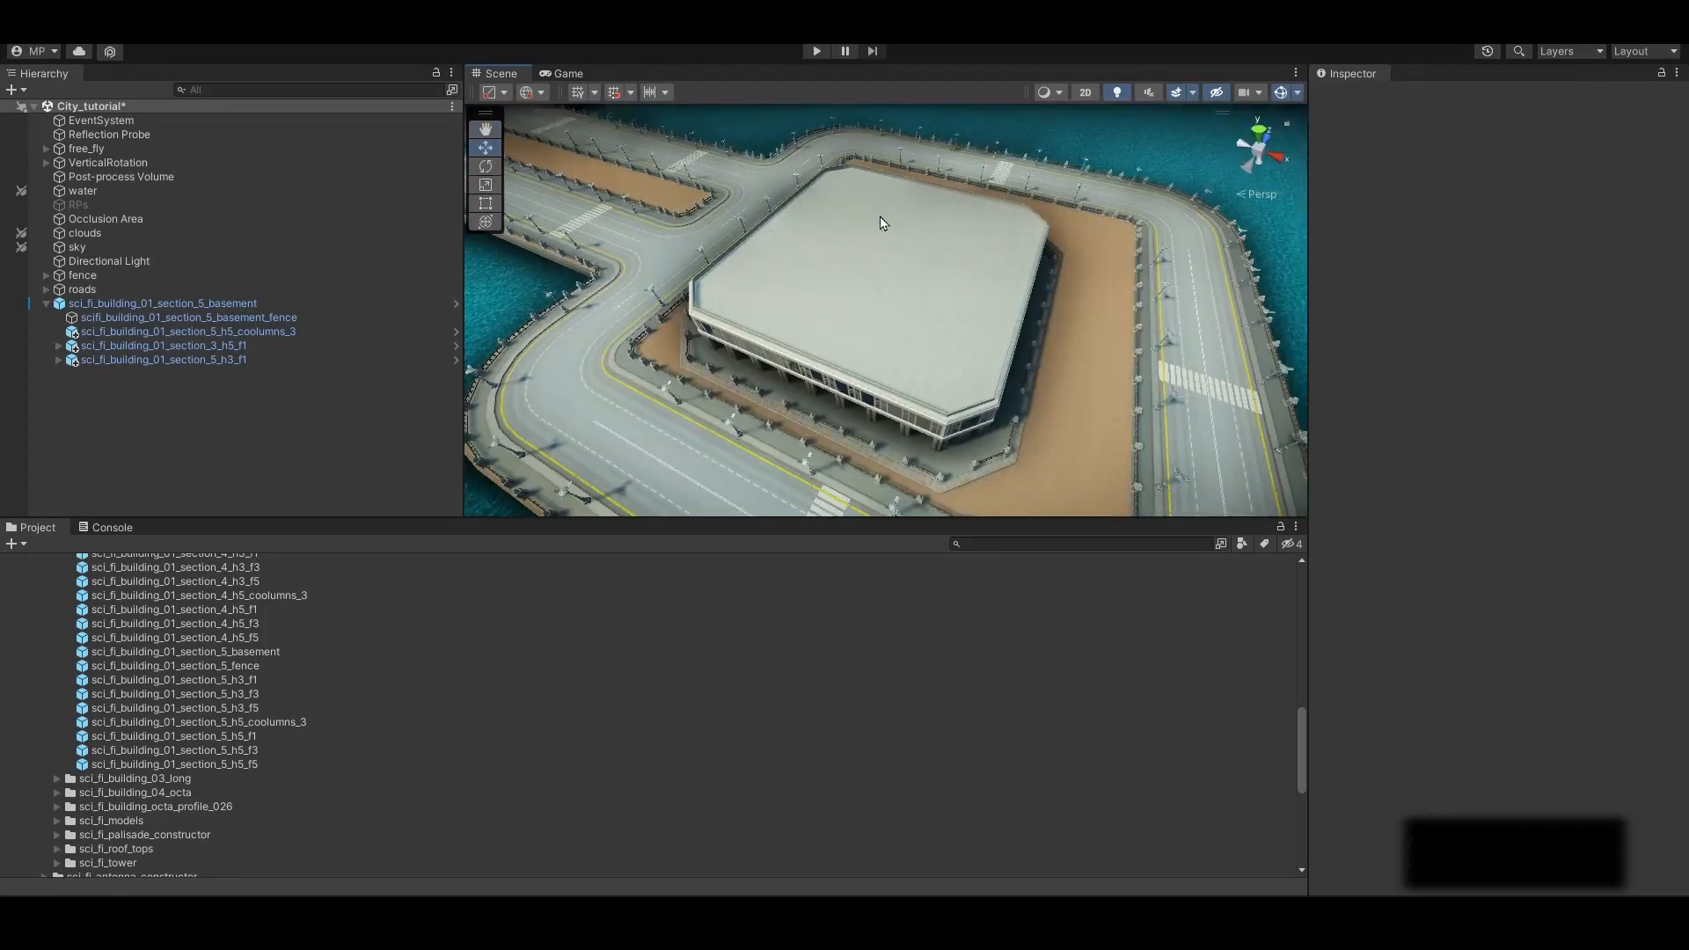
# Add sci_fi_building_01_section_5_h5_coolumns_3 as a child of section_3_h5_f1 and place it on the roof at about Y 10.5
pyautogui.moveTo(358, 518); pyautogui.dragTo(358, 466)
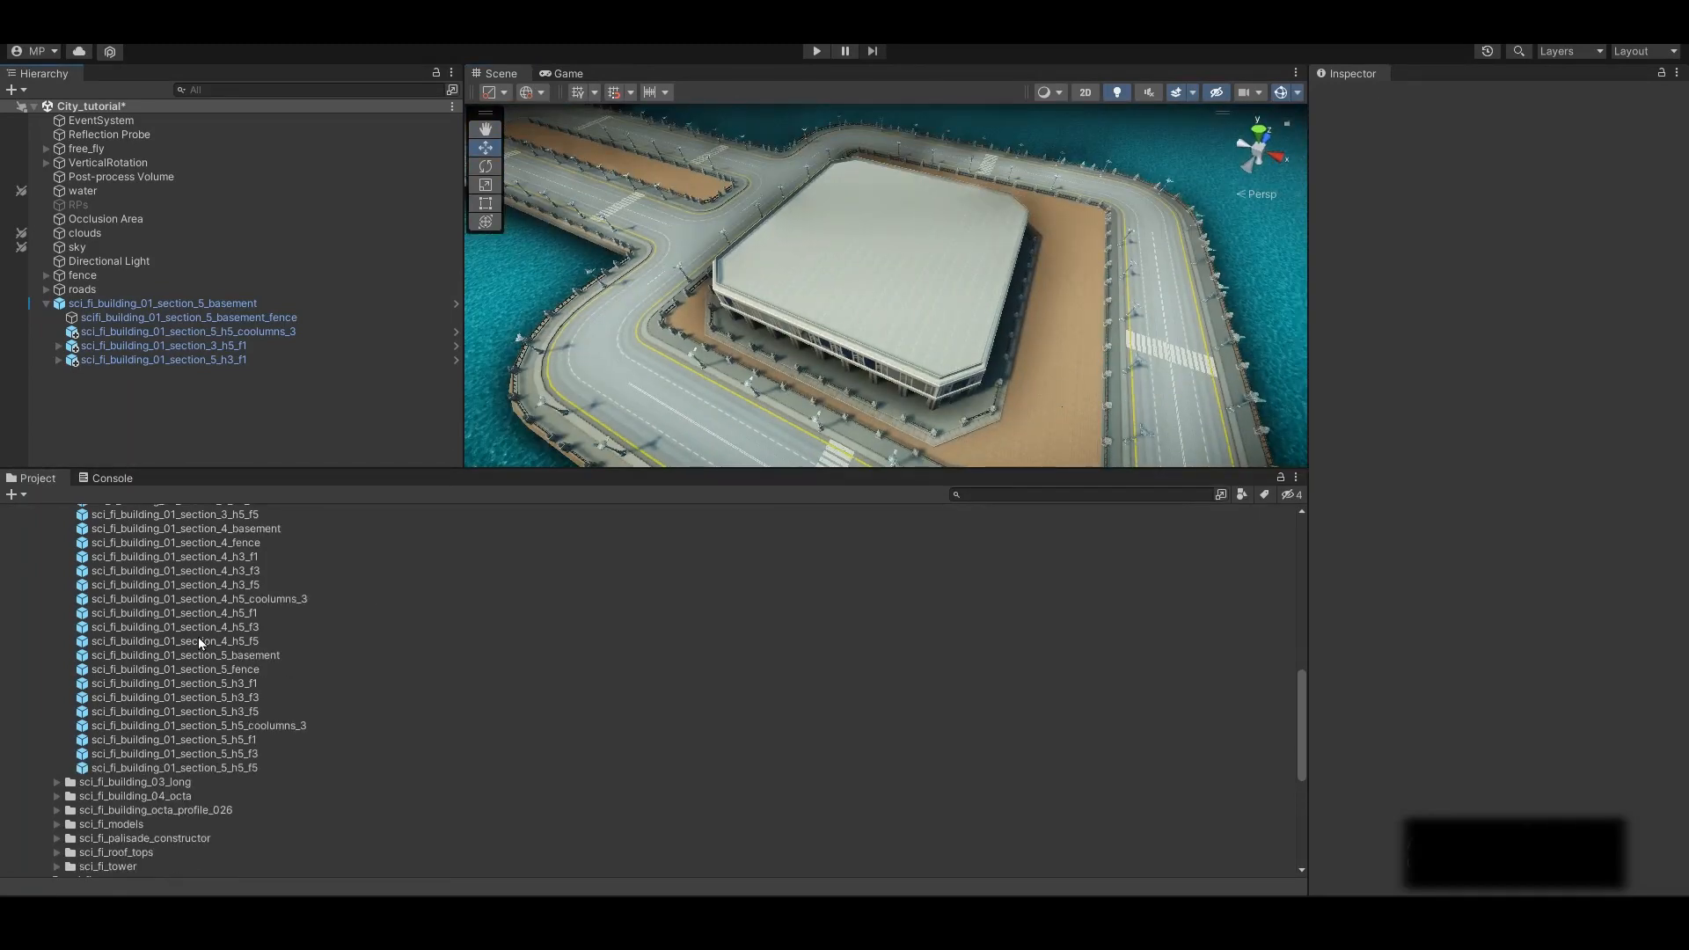
pyautogui.moveTo(206, 725); pyautogui.dragTo(213, 346)
pyautogui.moveTo(880, 316); pyautogui.dragTo(868, 304, button='right')
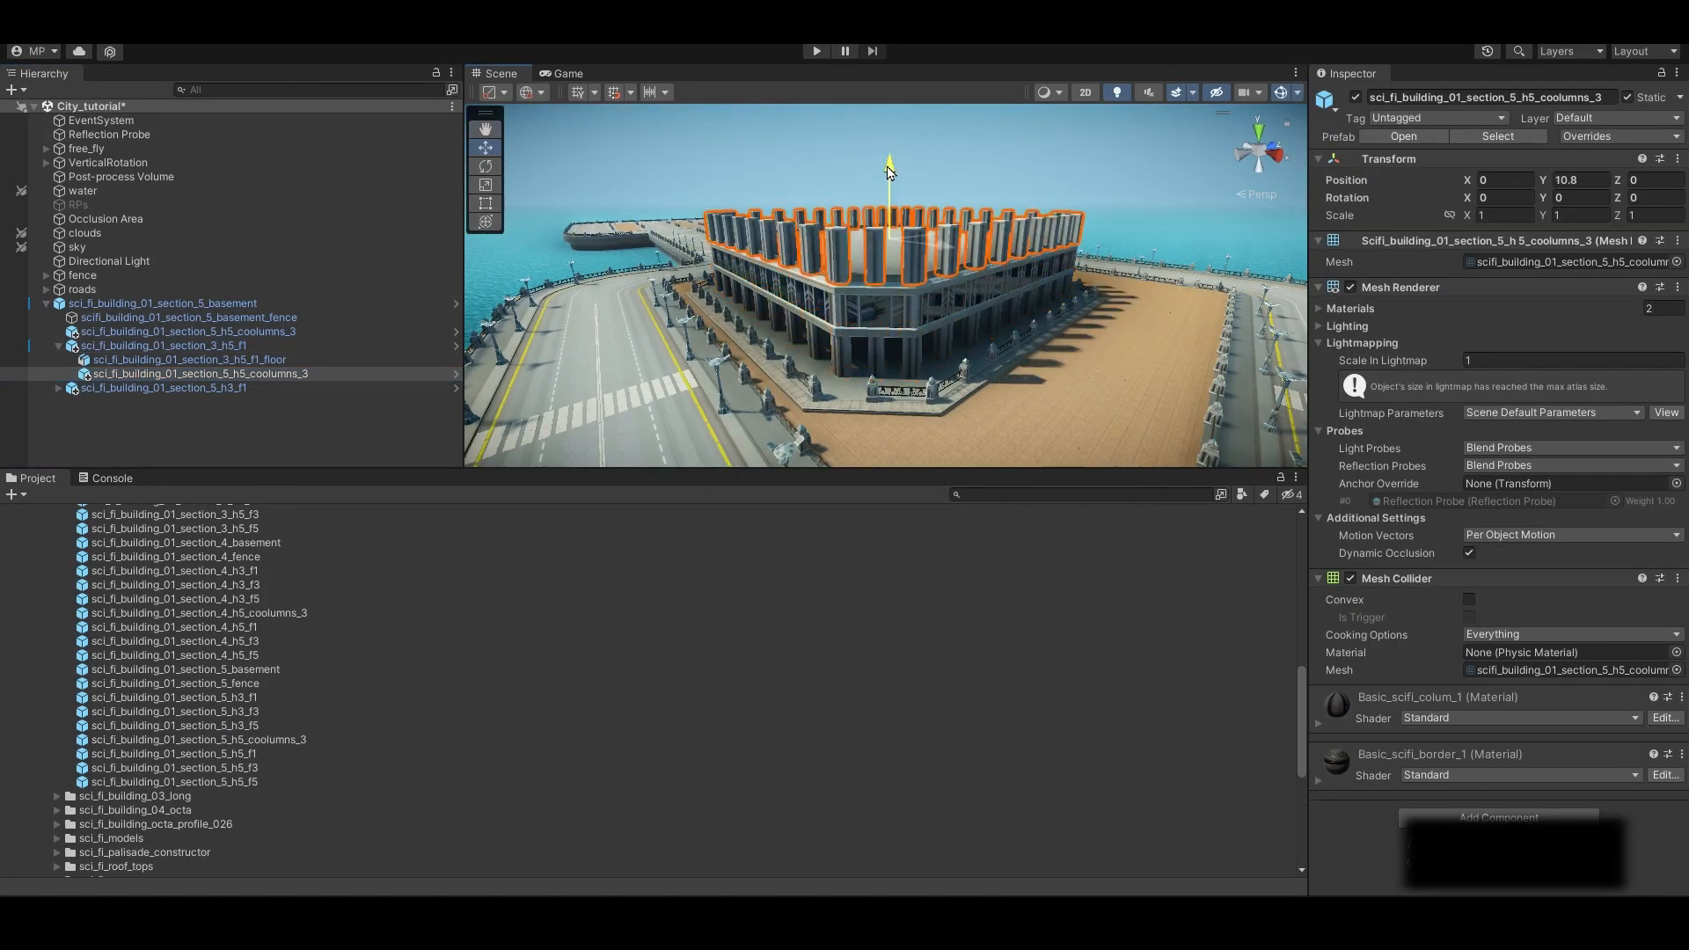
pyautogui.moveTo(887, 173); pyautogui.dragTo(888, 180)
pyautogui.moveTo(888, 180); pyautogui.dragTo(810, 176, button='right')
pyautogui.click(1231, 224)
pyautogui.moveTo(1231, 224); pyautogui.dragTo(1188, 233, button='right')
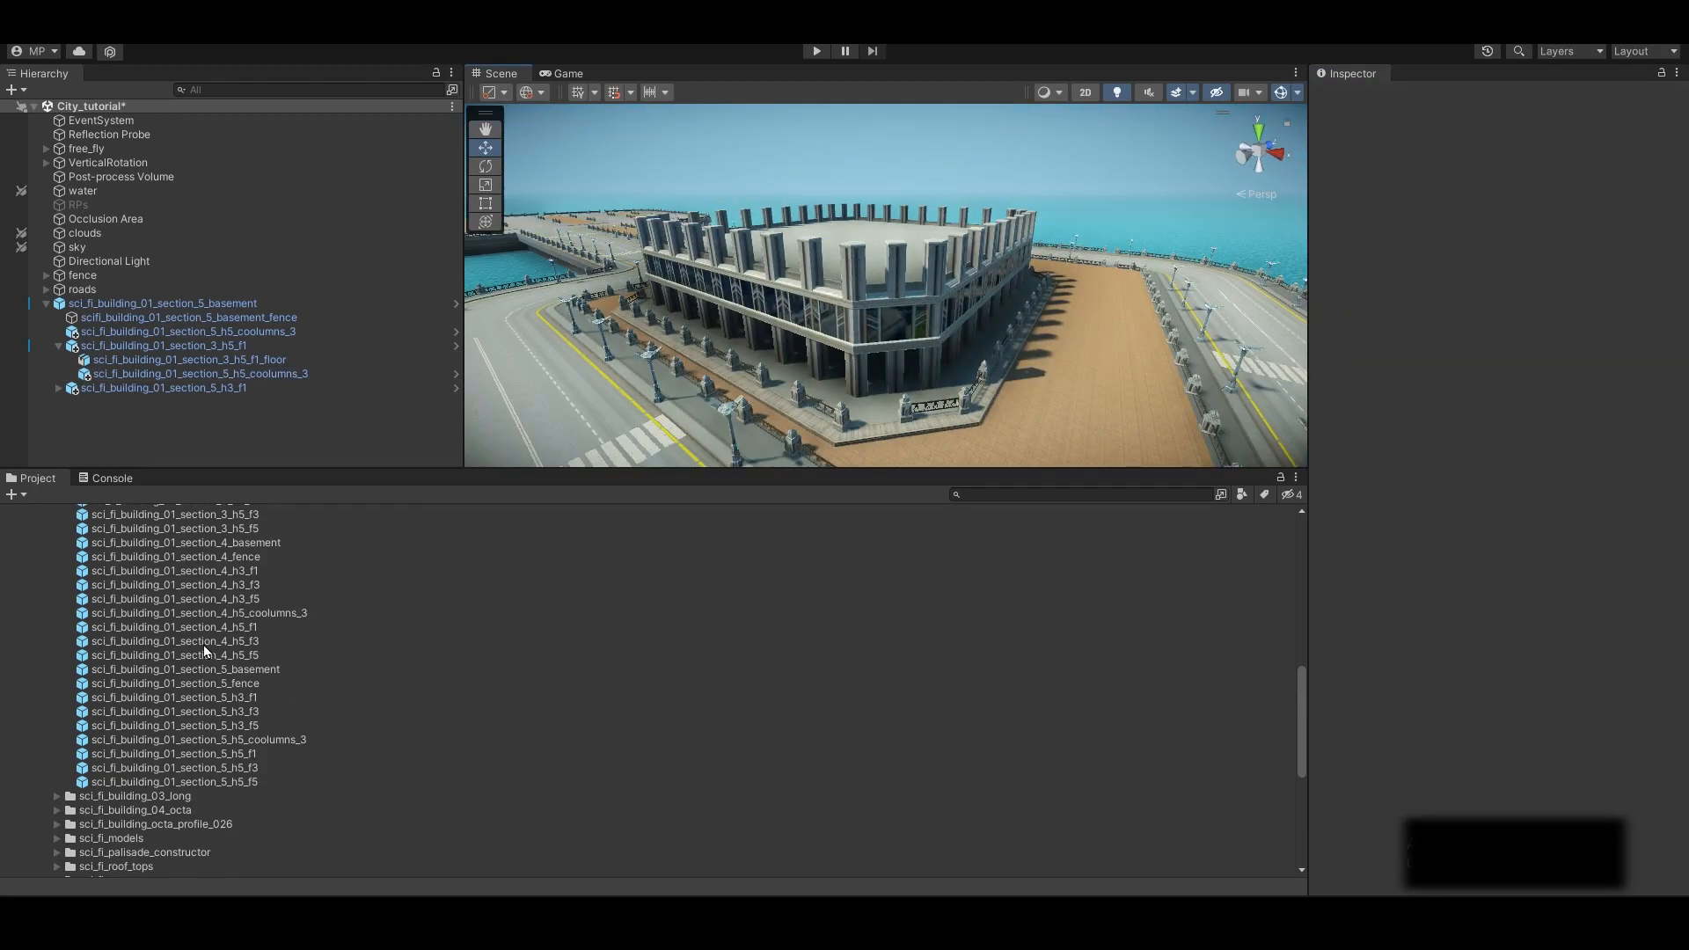
# Add sci_fi_building_01_section_4_h5_f1 as a child of the upper section_5_h5_coolumns_3 and check the columns' Y position
pyautogui.moveTo(197, 627); pyautogui.dragTo(196, 373)
pyautogui.moveTo(747, 290); pyautogui.dragTo(792, 290, button='right')
pyautogui.click(165, 374)
pyautogui.moveTo(525, 220)
pyautogui.mouseDown()
pyautogui.moveTo(525, 195)
pyautogui.moveTo(525, 233)
pyautogui.mouseUp()
pyautogui.click(1231, 224)
pyautogui.moveTo(1143, 263); pyautogui.dragTo(915, 282, button='right')
pyautogui.click(176, 402)
pyautogui.click(201, 374)
pyautogui.click(1608, 181)
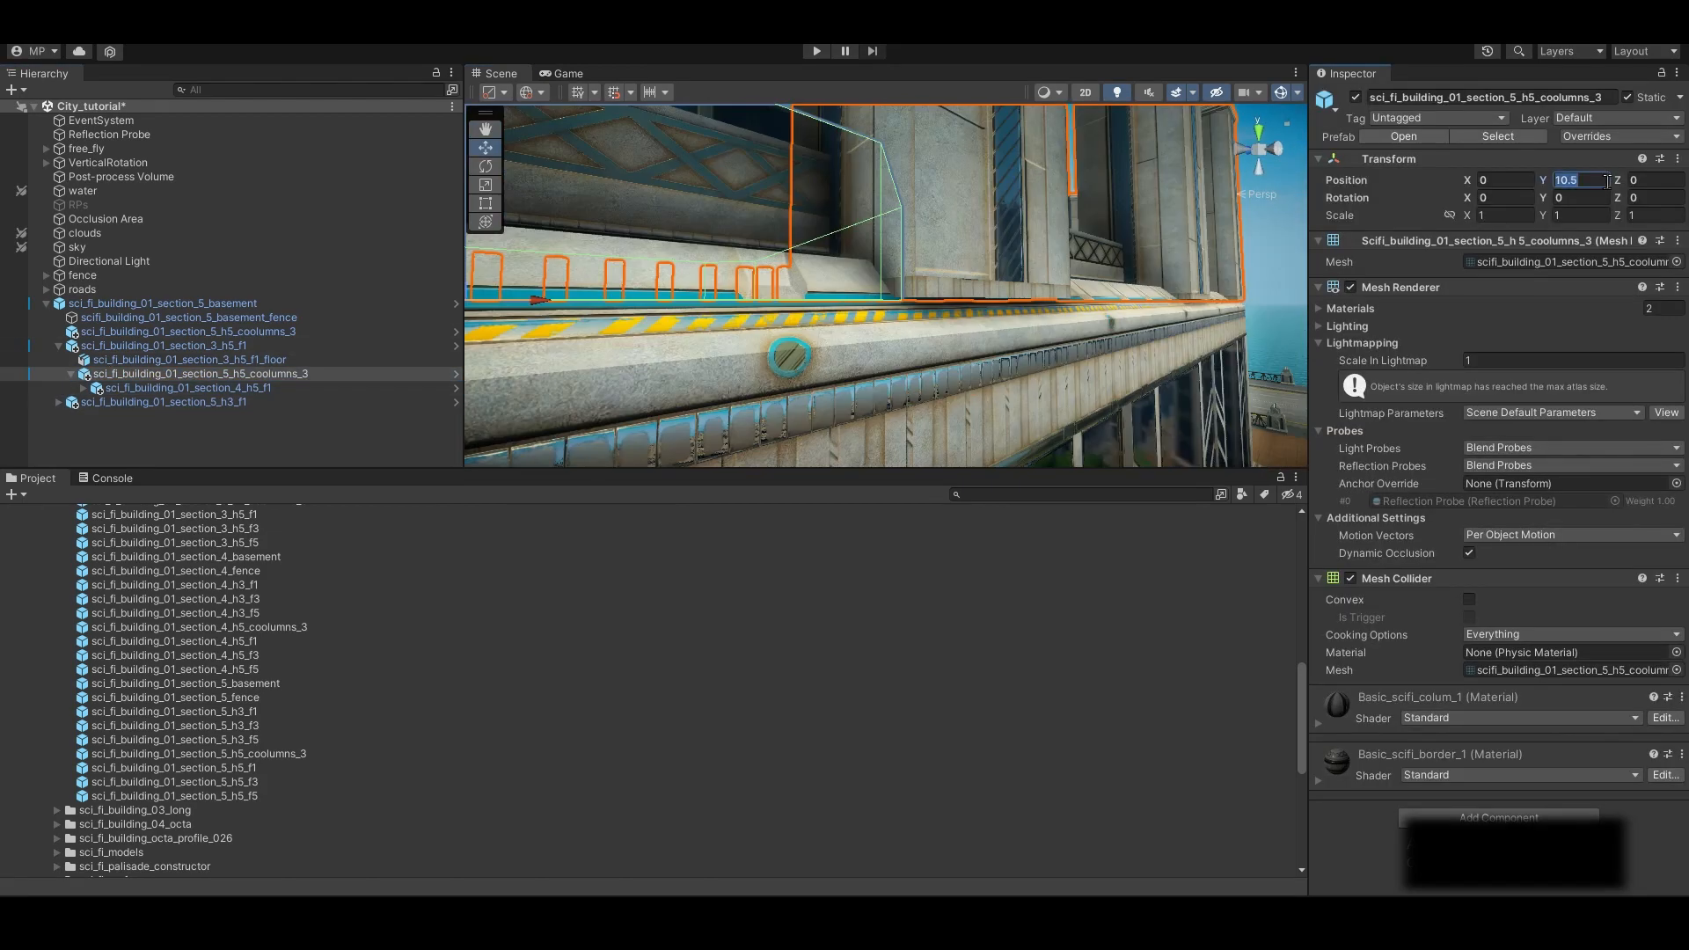
pyautogui.click(1275, 255)
pyautogui.moveTo(1143, 281); pyautogui.dragTo(880, 352, button='right')
# Add sci_fi_building_01_section_5_h3_f3 as a child of section_4_h5_f1, above the second row of columns
pyautogui.click(187, 388)
pyautogui.moveTo(897, 407)
pyautogui.keyDown('alt'); pyautogui.mouseDown()
pyautogui.moveTo(994, 343)
pyautogui.moveTo(880, 396)
pyautogui.mouseUp(); pyautogui.keyUp('alt')
pyautogui.moveTo(196, 727); pyautogui.dragTo(277, 393)
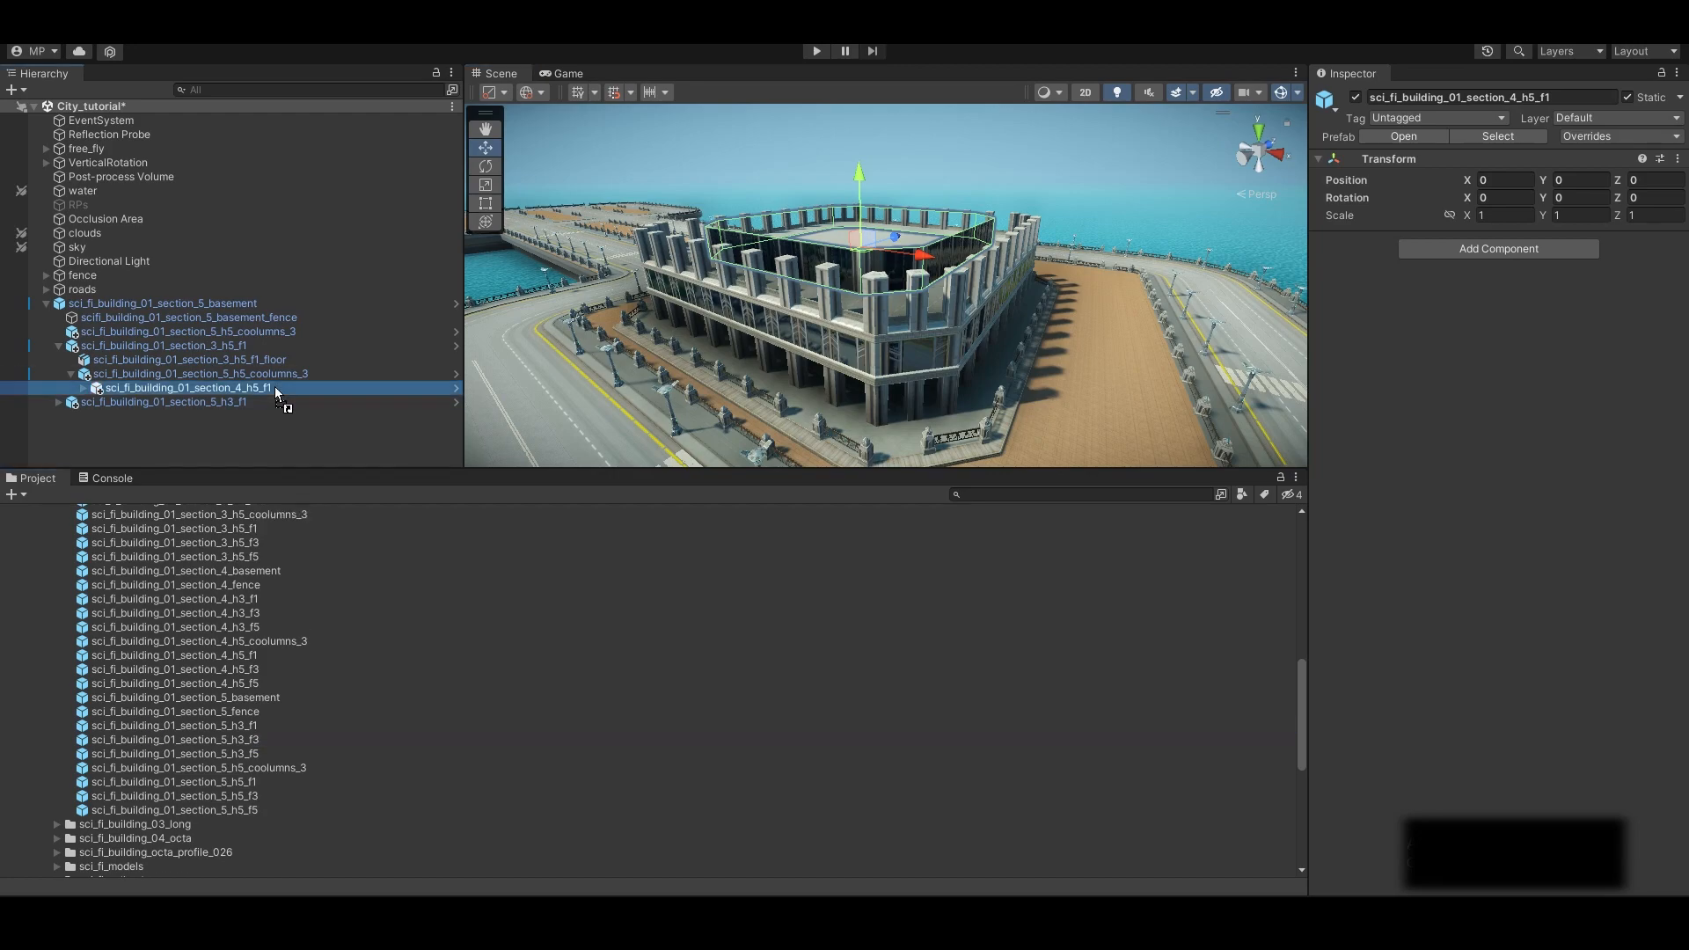
pyautogui.click(323, 460)
pyautogui.moveTo(792, 299); pyautogui.dragTo(879, 290, button='right')
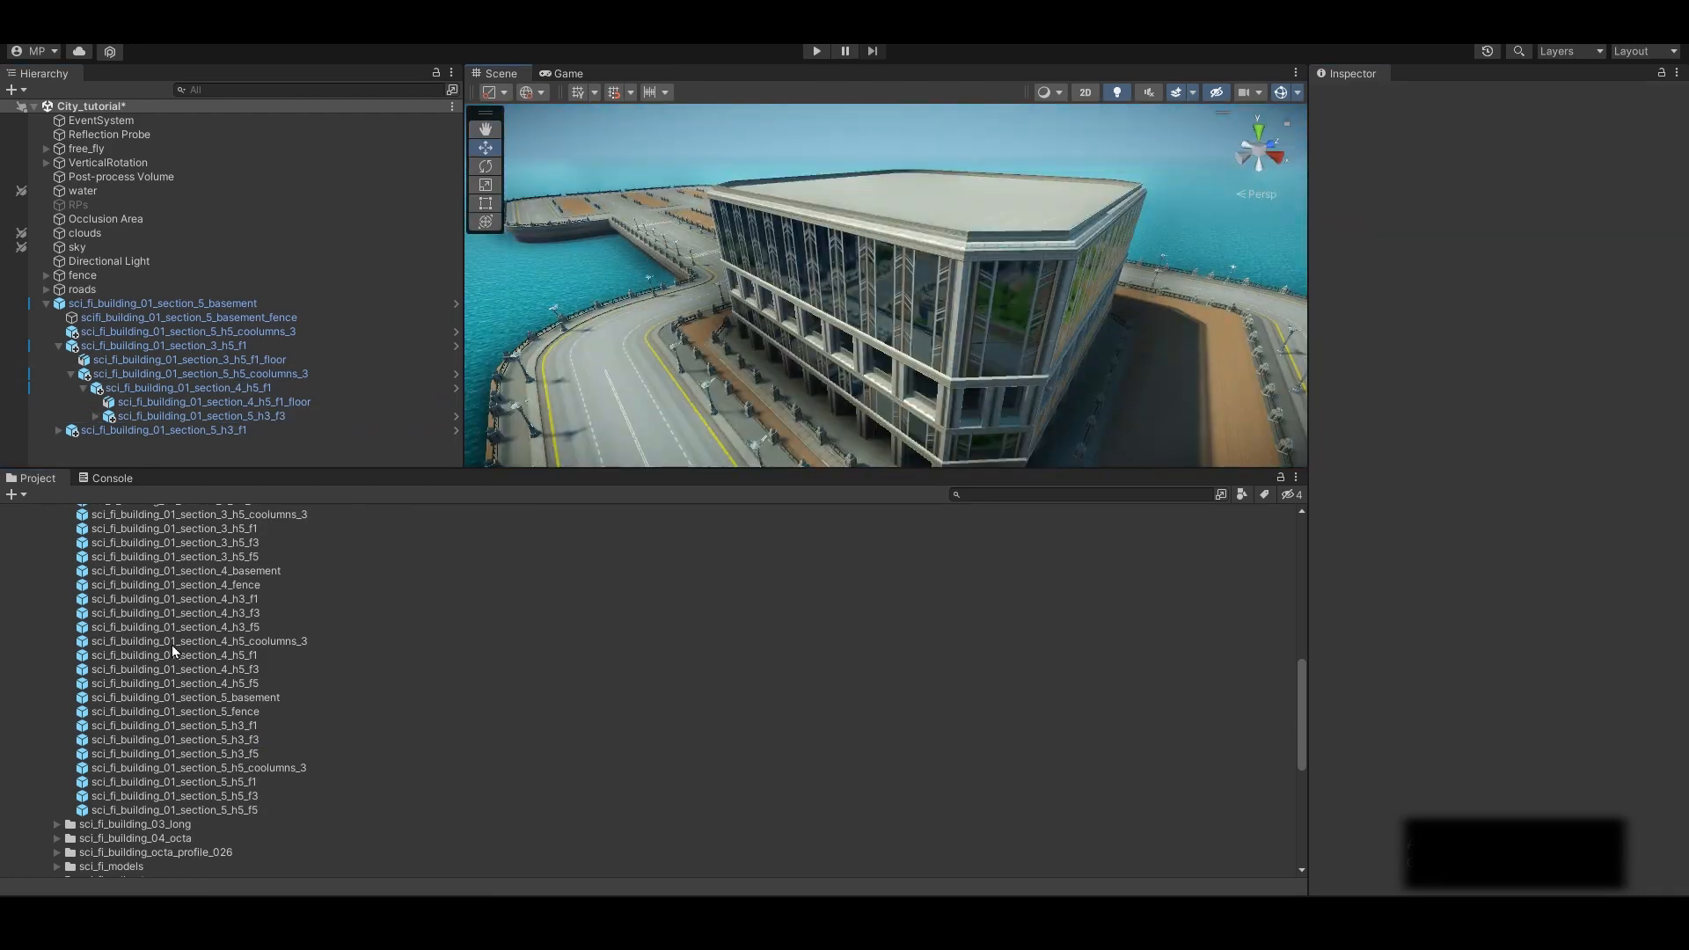
# Add sci_fi_building_01_section_4_h5_coolumns_3 as a child of section_5_h3_f3 and lower the columns onto its roof
pyautogui.moveTo(199, 649); pyautogui.dragTo(201, 416)
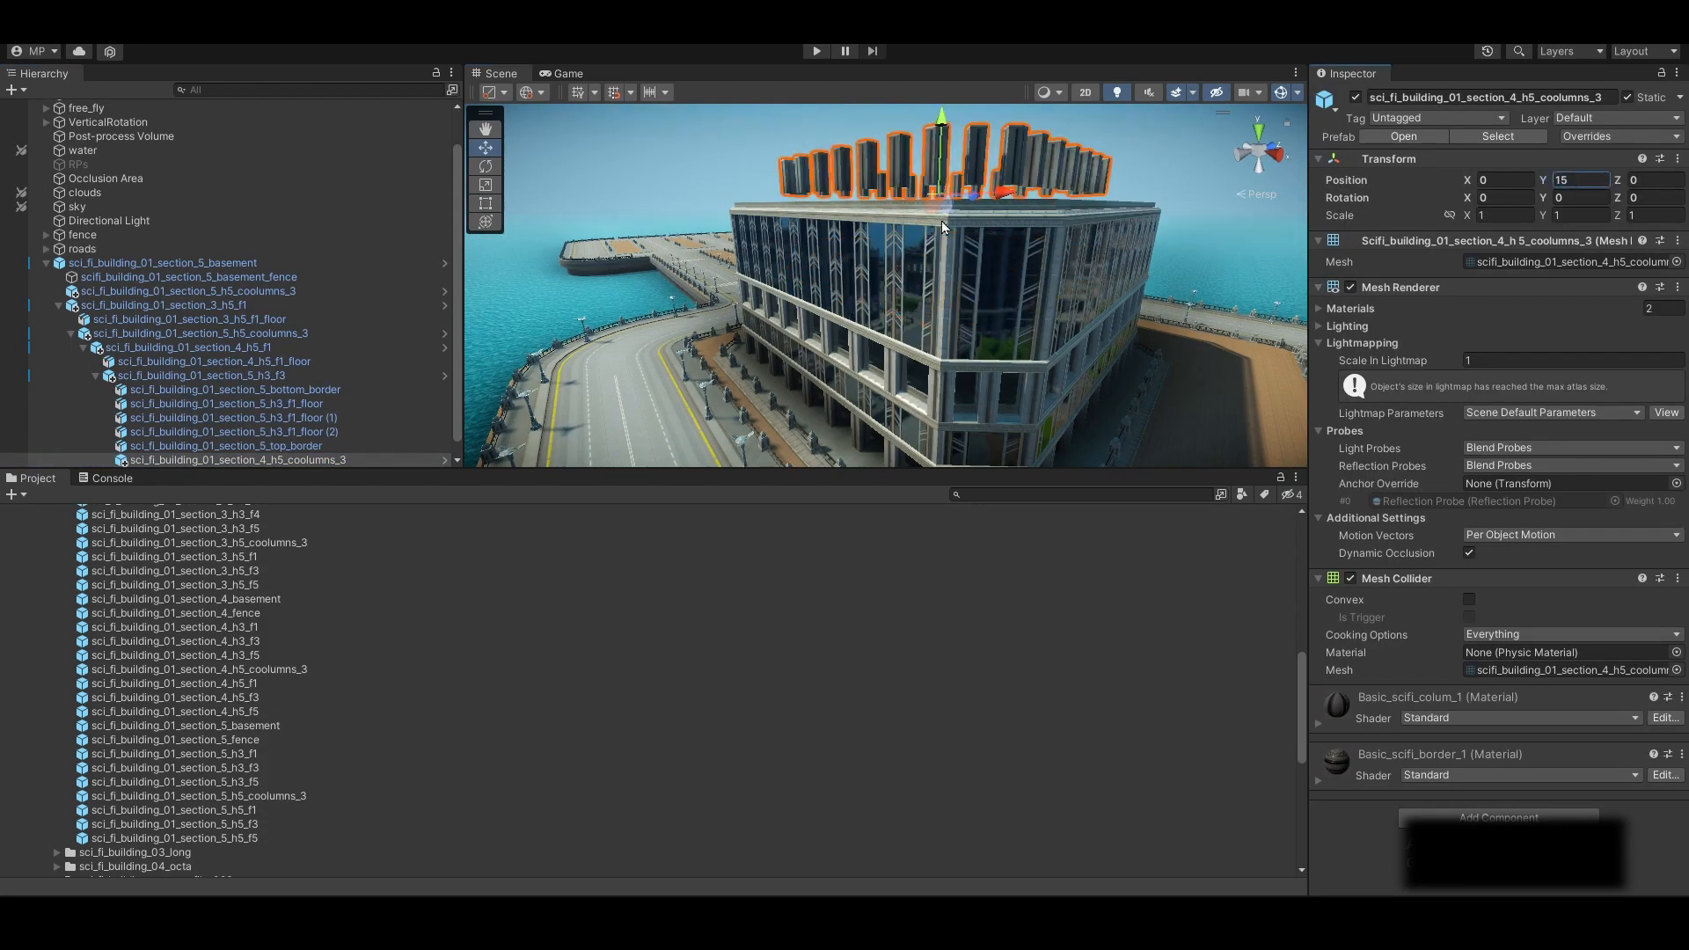
pyautogui.moveTo(942, 120); pyautogui.dragTo(942, 146)
pyautogui.moveTo(942, 176)
pyautogui.mouseDown(button='right')
pyautogui.moveTo(936, 202)
pyautogui.moveTo(950, 189)
pyautogui.mouseUp(button='right')
pyautogui.moveTo(955, 179); pyautogui.dragTo(955, 183)
pyautogui.moveTo(994, 229); pyautogui.dragTo(976, 273, button='right')
pyautogui.click(880, 150)
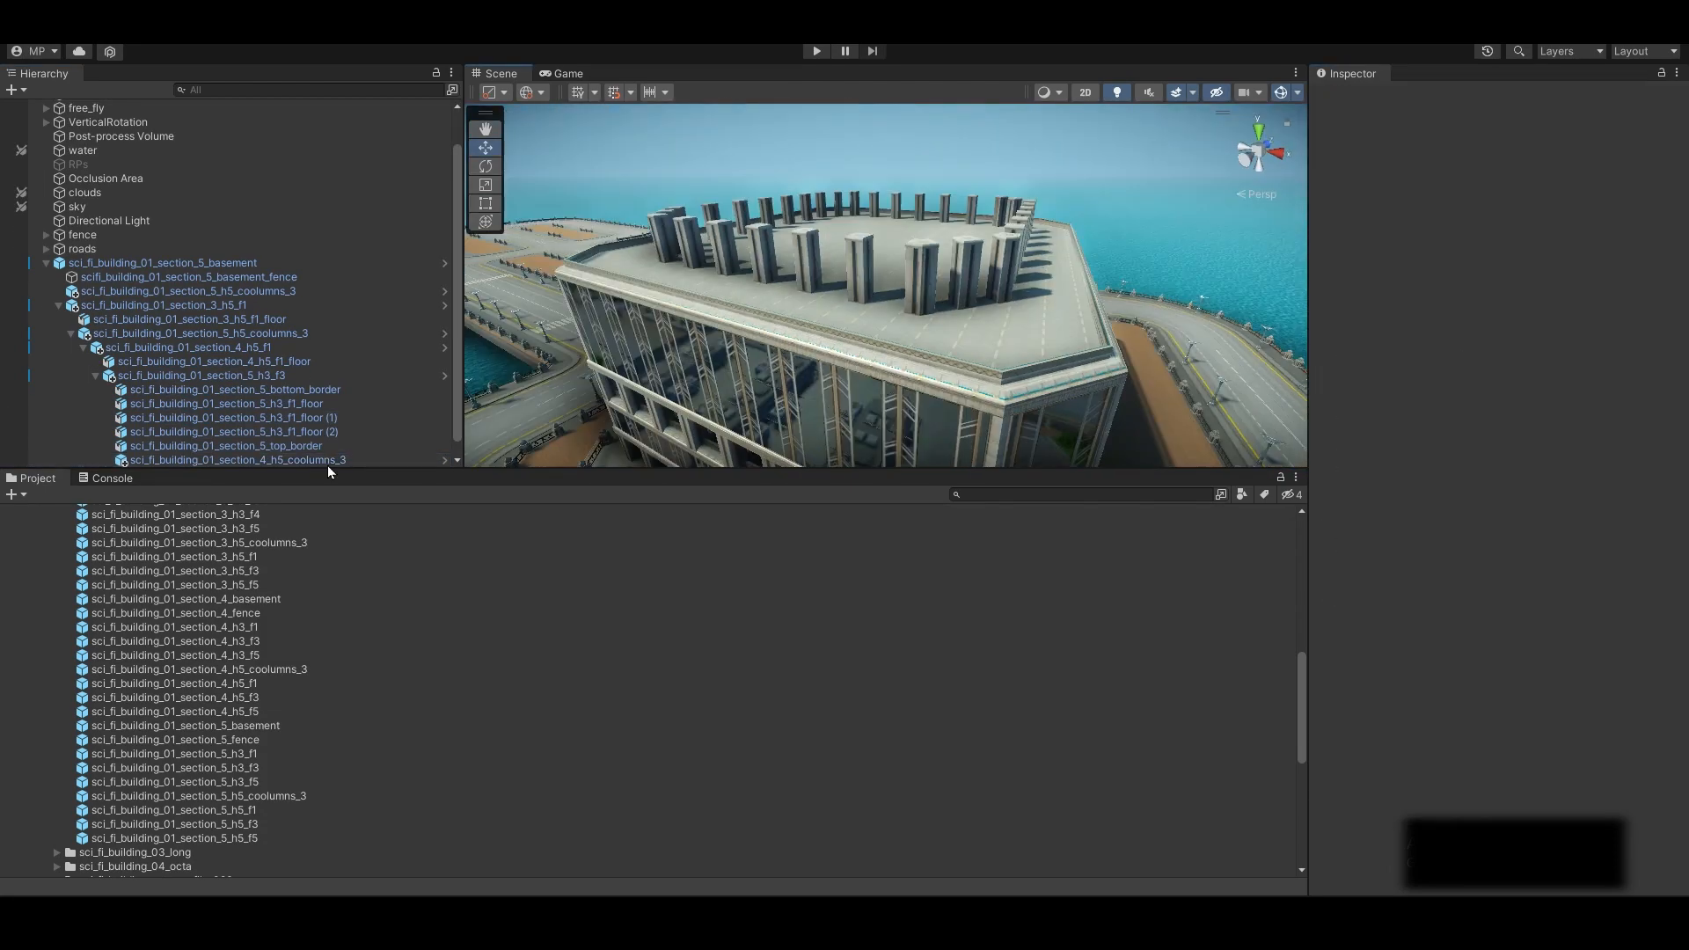
# Add section_4_h5_f1 inside the roof columns and stack a copy of columns and floor above them at Y 5.5
pyautogui.click(327, 463)
pyautogui.moveTo(197, 684); pyautogui.dragTo(906, 219)
pyautogui.click(120, 446)
pyautogui.click(932, 141)
pyautogui.keyDown('alt'); pyautogui.moveTo(862, 264); pyautogui.dragTo(791, 290, button='right'); pyautogui.keyUp('alt')
pyautogui.click(258, 438)
pyautogui.click(1581, 180)
pyautogui.write('5.5')
pyautogui.click(1038, 264)
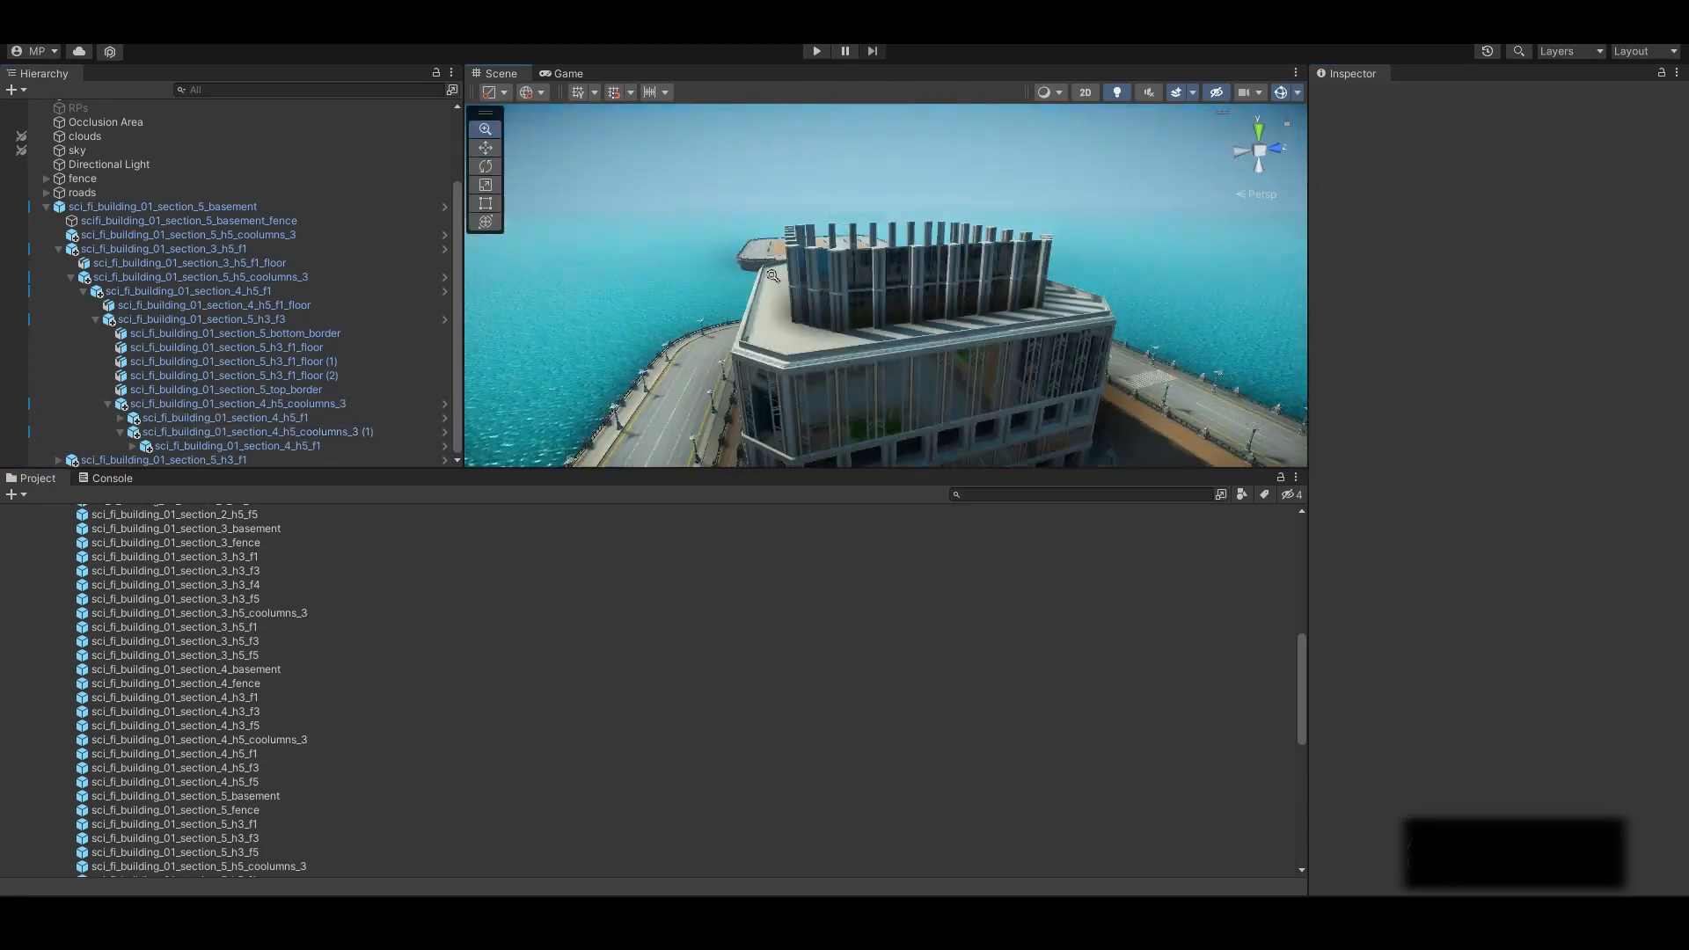
# Add sci_fi_building_01_section_4_h3_f5 as a child of the uppermost section_4_h5_f1 and enter 5 as its Y rotation
pyautogui.keyDown('alt'); pyautogui.moveTo(791, 290); pyautogui.dragTo(738, 382); pyautogui.keyUp('alt')
pyautogui.click(160, 448)
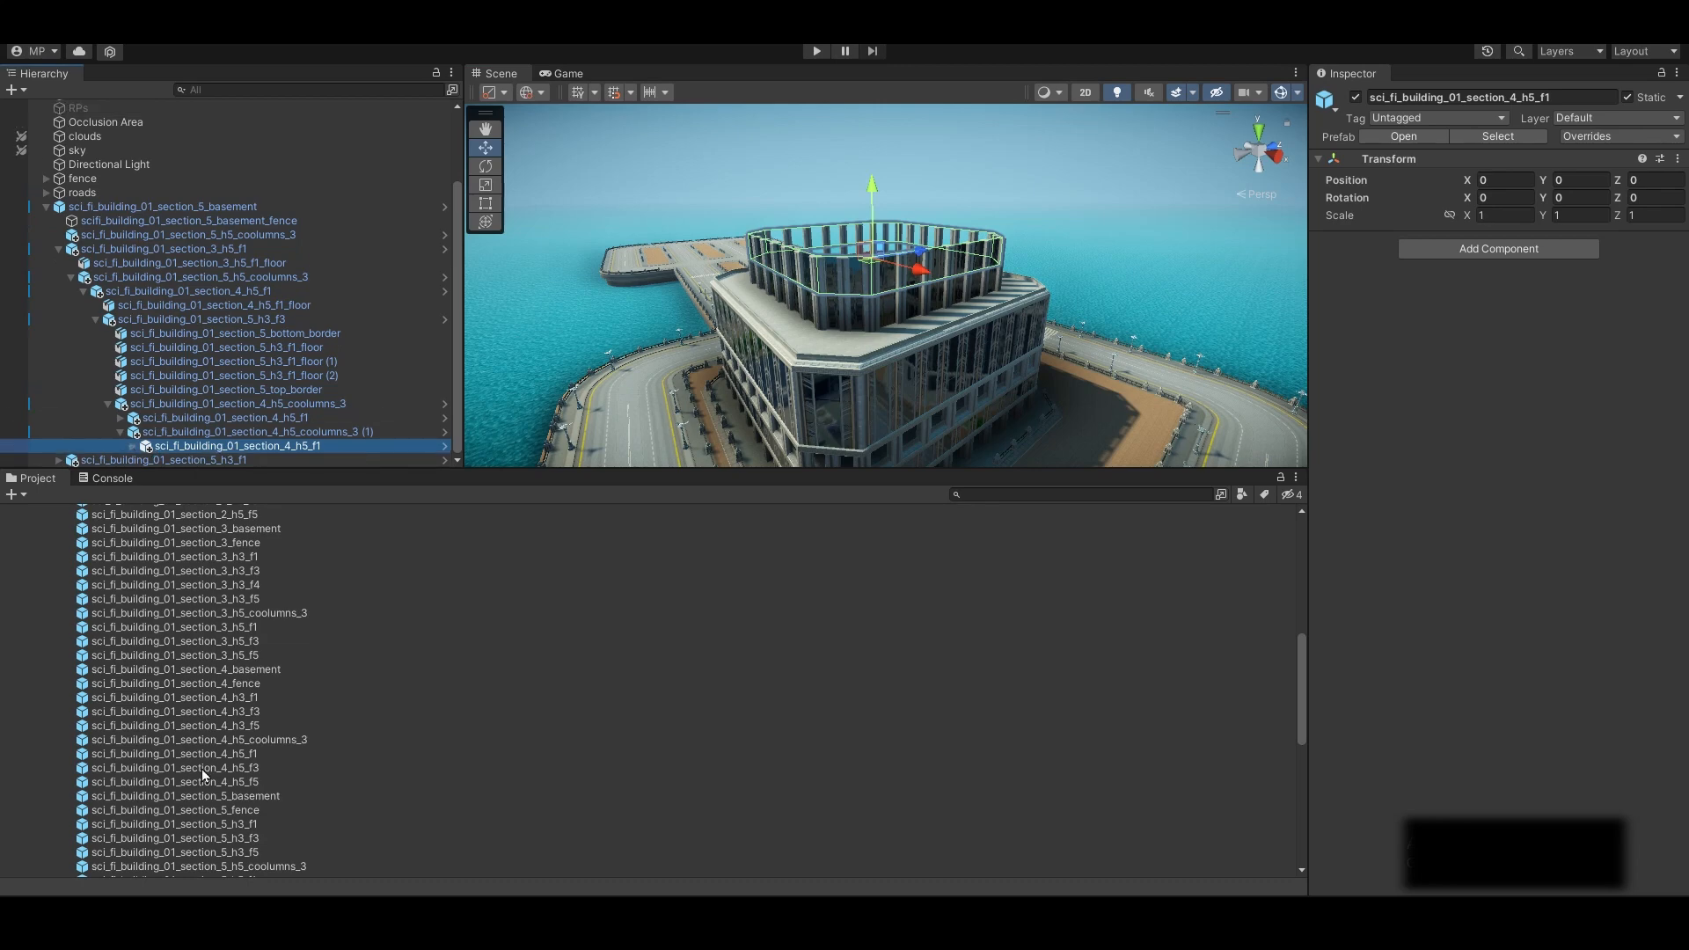
pyautogui.moveTo(197, 727); pyautogui.dragTo(245, 447)
pyautogui.keyDown('alt'); pyautogui.moveTo(791, 369); pyautogui.dragTo(897, 273); pyautogui.keyUp('alt')
pyautogui.keyDown('alt'); pyautogui.moveTo(898, 273); pyautogui.dragTo(994, 281, button='right'); pyautogui.keyUp('alt')
pyautogui.click(1588, 199)
pyautogui.write('5')
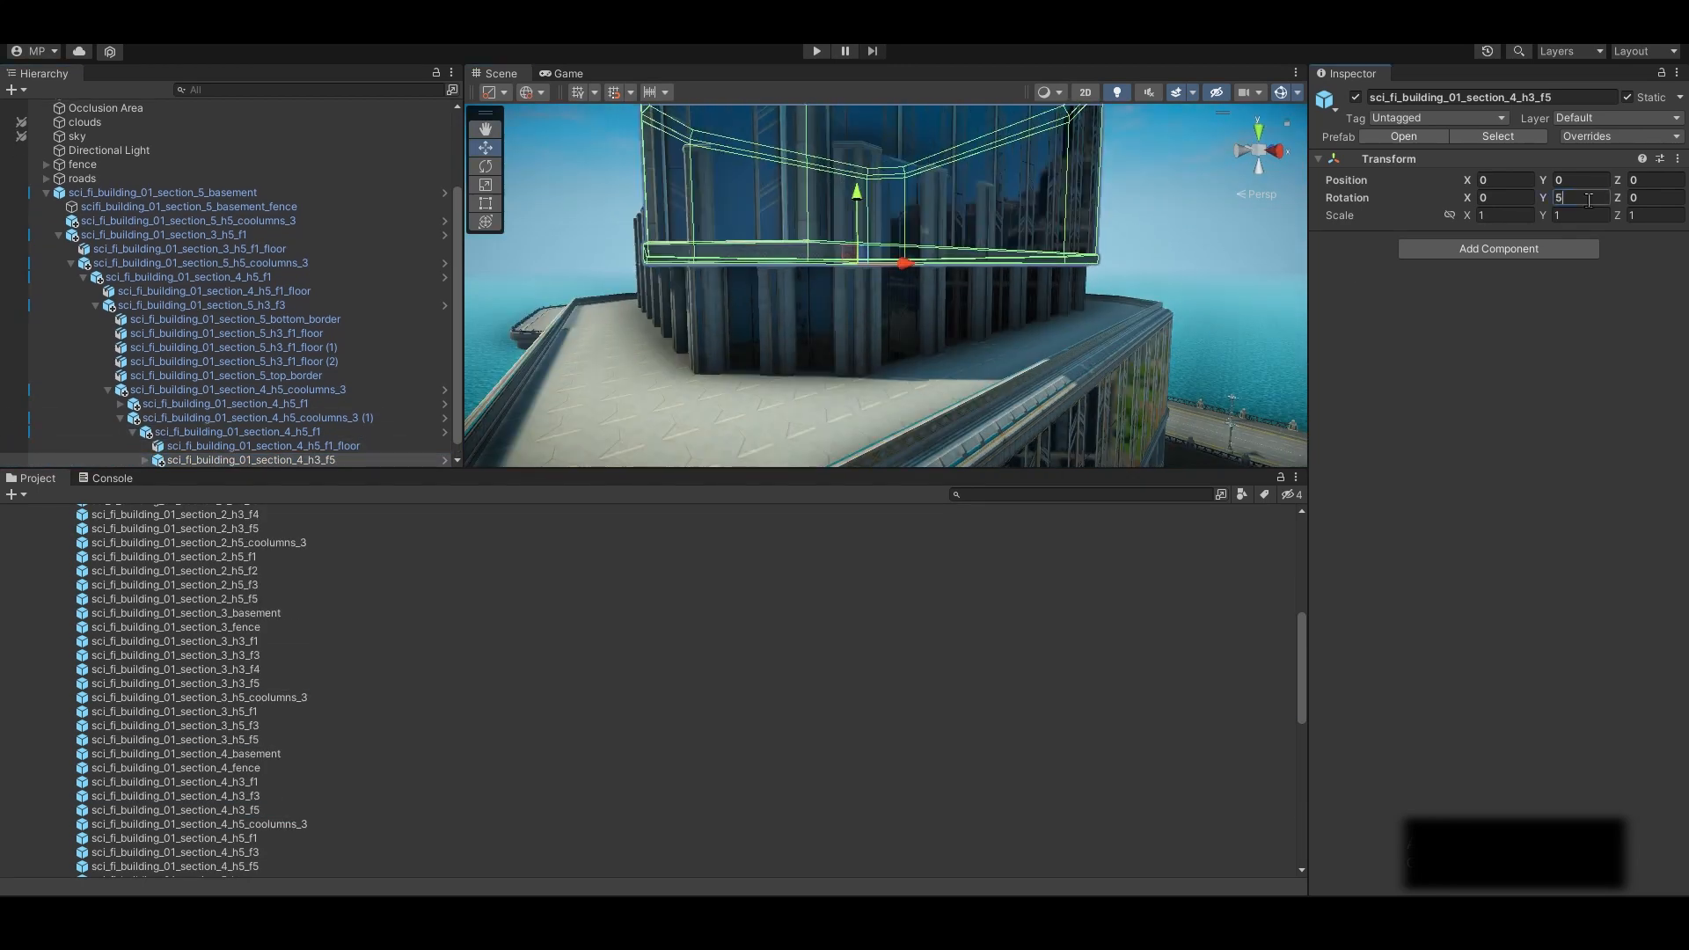
pyautogui.click(1188, 255)
# Set the Y position of both section_5_h3_f3 and section_5_h3_f1 to 5.5
pyautogui.moveTo(836, 352); pyautogui.dragTo(830, 256, button='middle')
pyautogui.keyDown('alt'); pyautogui.moveTo(829, 256); pyautogui.dragTo(949, 241, button='right'); pyautogui.keyUp('alt')
pyautogui.click(201, 305)
pyautogui.click(1597, 182)
pyautogui.write('5')
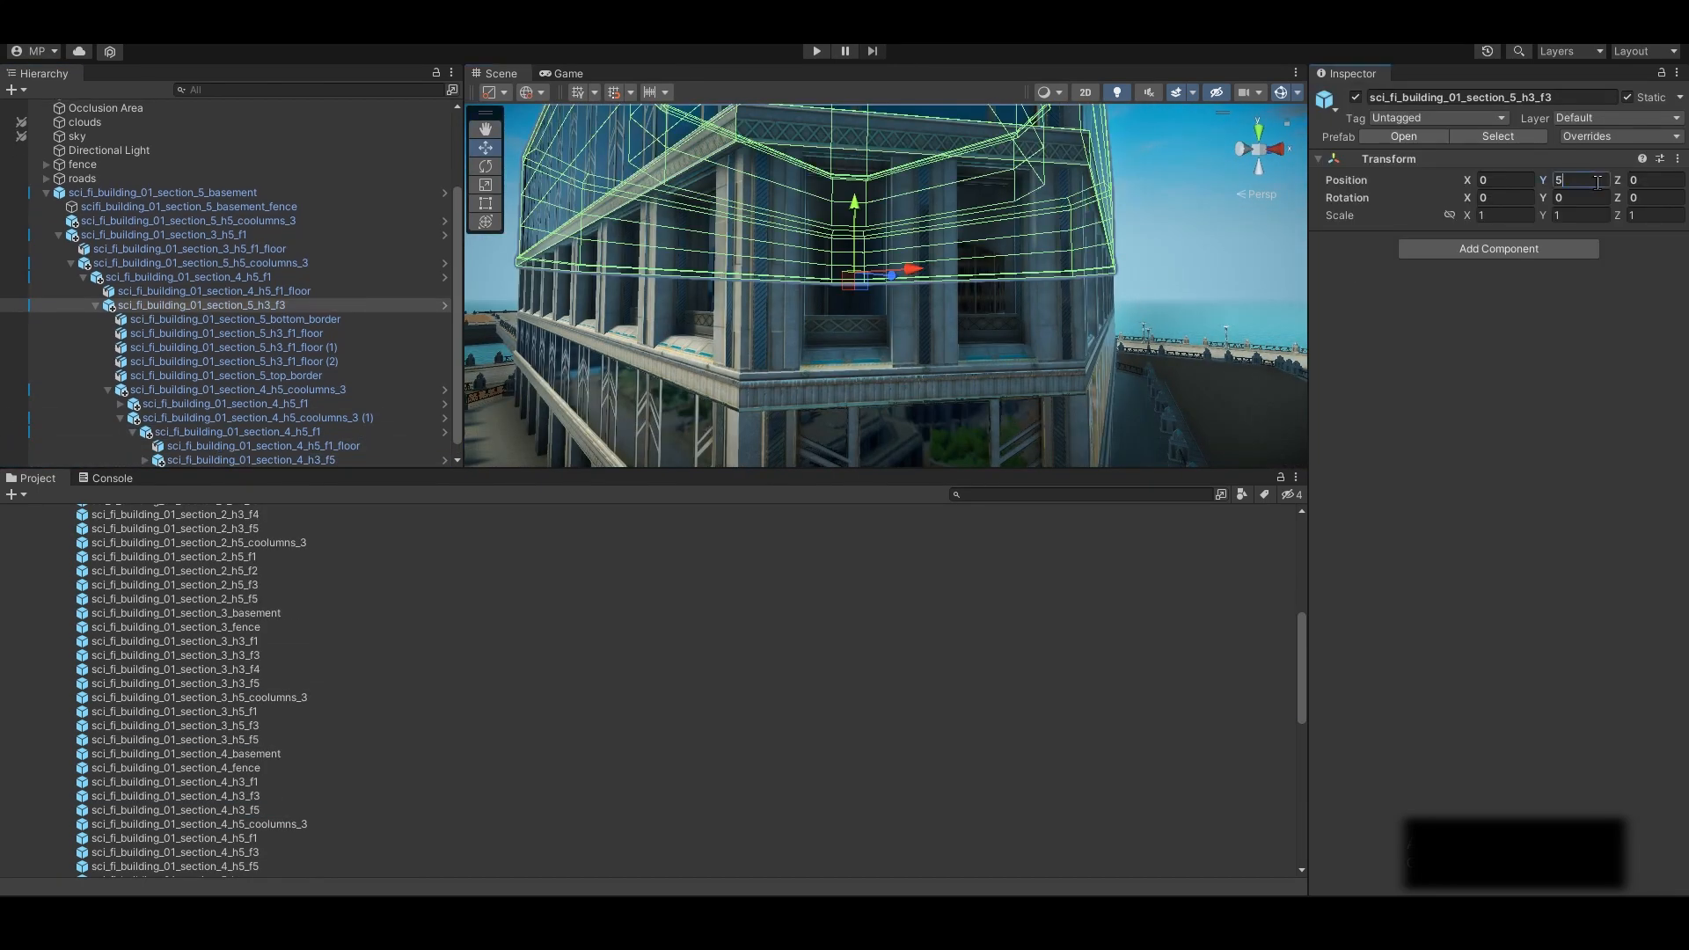
pyautogui.click(1185, 228)
pyautogui.moveTo(1011, 405); pyautogui.dragTo(998, 175, button='middle')
pyautogui.click(994, 254)
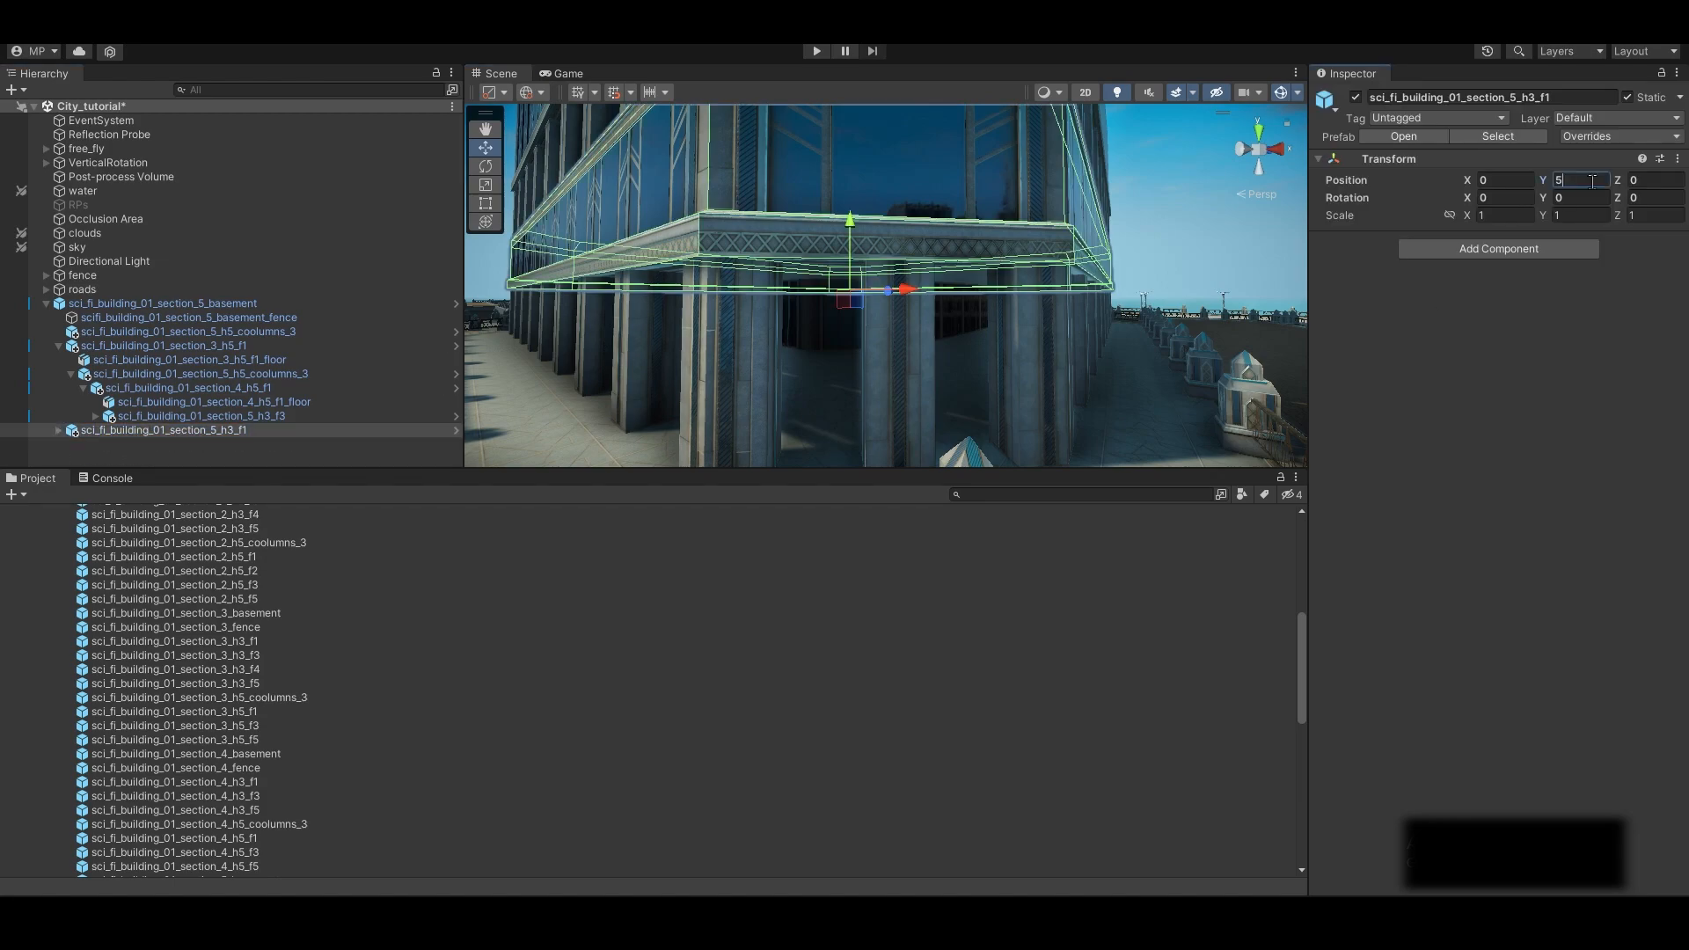
pyautogui.write('.5')
pyautogui.keyDown('alt'); pyautogui.moveTo(1038, 290); pyautogui.dragTo(898, 249); pyautogui.keyUp('alt')
# Set the Y position of section_5_h5_coolumns_3 under section_3_h5_f1 to 10.5
pyautogui.click(143, 346)
pyautogui.click(201, 374)
pyautogui.click(1577, 180)
pyautogui.write('5')
pyautogui.click(1231, 255)
pyautogui.moveTo(1055, 299); pyautogui.dragTo(1183, 325, button='right')
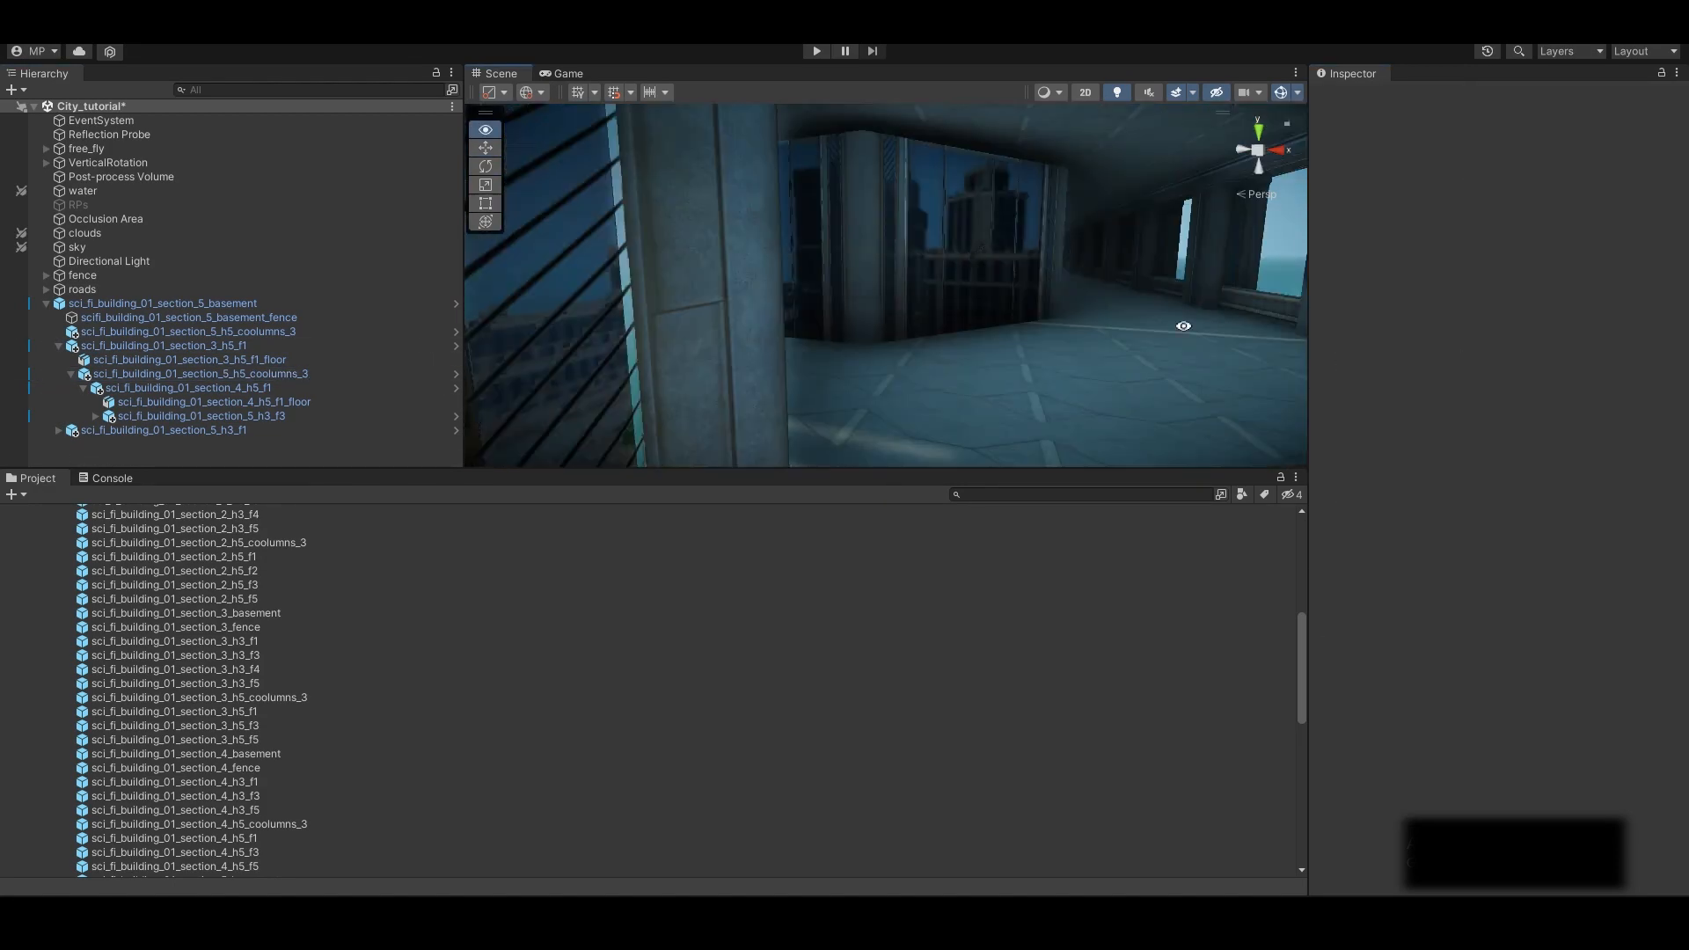
# Shift section_4_h5_f1_floor inside the second column storey vertically to about Y 0.5
pyautogui.click(214, 402)
pyautogui.scroll(-5, 888, 281)
pyautogui.scroll(5, 888, 282)
pyautogui.click(298, 456)
pyautogui.click(214, 402)
pyautogui.moveTo(879, 281); pyautogui.dragTo(724, 233, button='right')
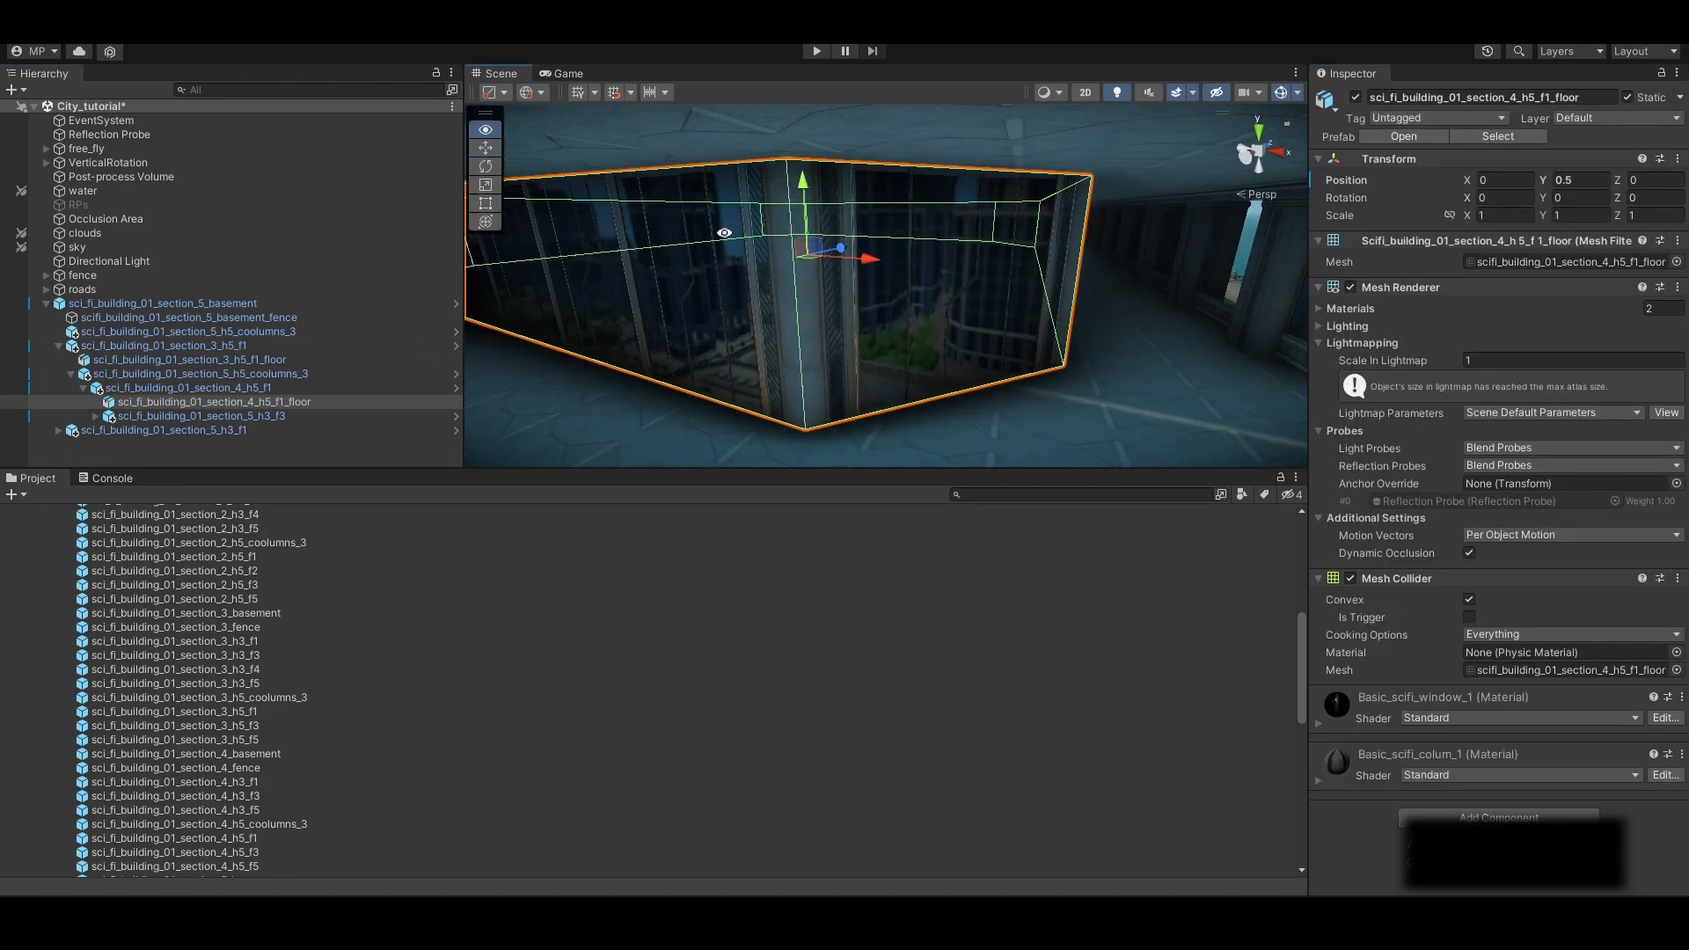
pyautogui.keyDown('alt'); pyautogui.moveTo(724, 234); pyautogui.dragTo(792, 250); pyautogui.keyUp('alt')
pyautogui.scroll(-5, 791, 250)
pyautogui.moveTo(804, 209); pyautogui.dragTo(804, 219)
# Try a Y position of 10.6 for section_5_h5_coolumns_3 under section_3_h5_f1
pyautogui.click(230, 374)
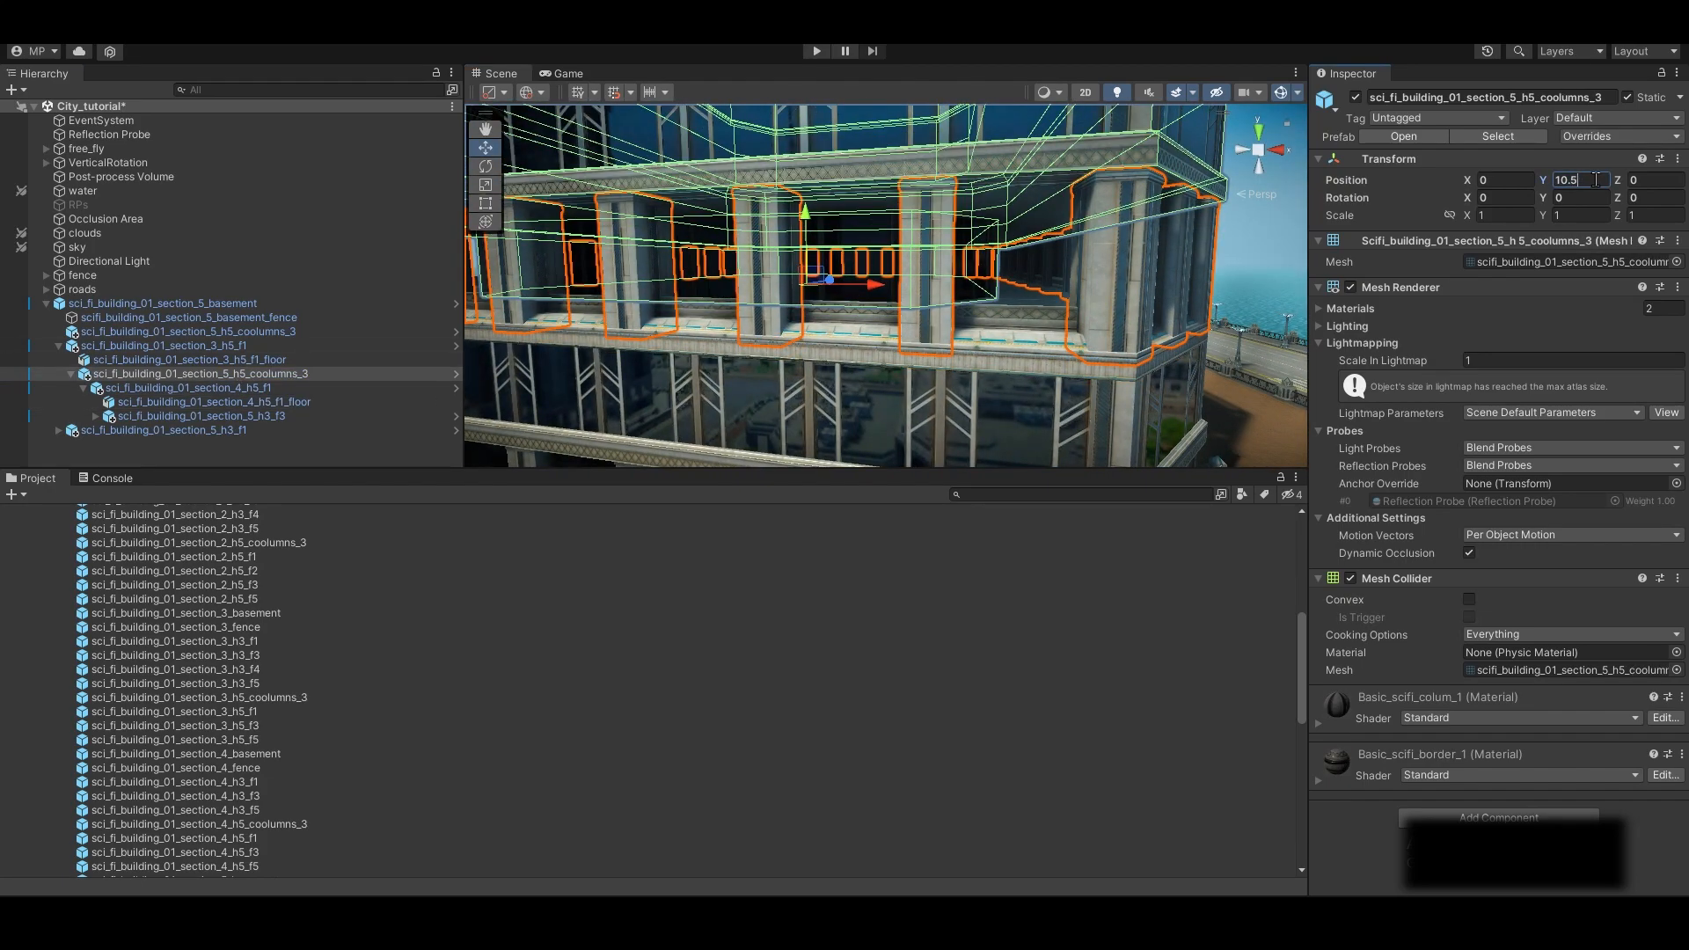
pyautogui.scroll(5, 1168, 282)
pyautogui.moveTo(1168, 282); pyautogui.dragTo(910, 391, button='right')
pyautogui.click(994, 295)
pyautogui.scroll(-5, 909, 390)
pyautogui.click(909, 391)
pyautogui.click(211, 419)
pyautogui.scroll(3, 880, 351)
pyautogui.click(211, 361)
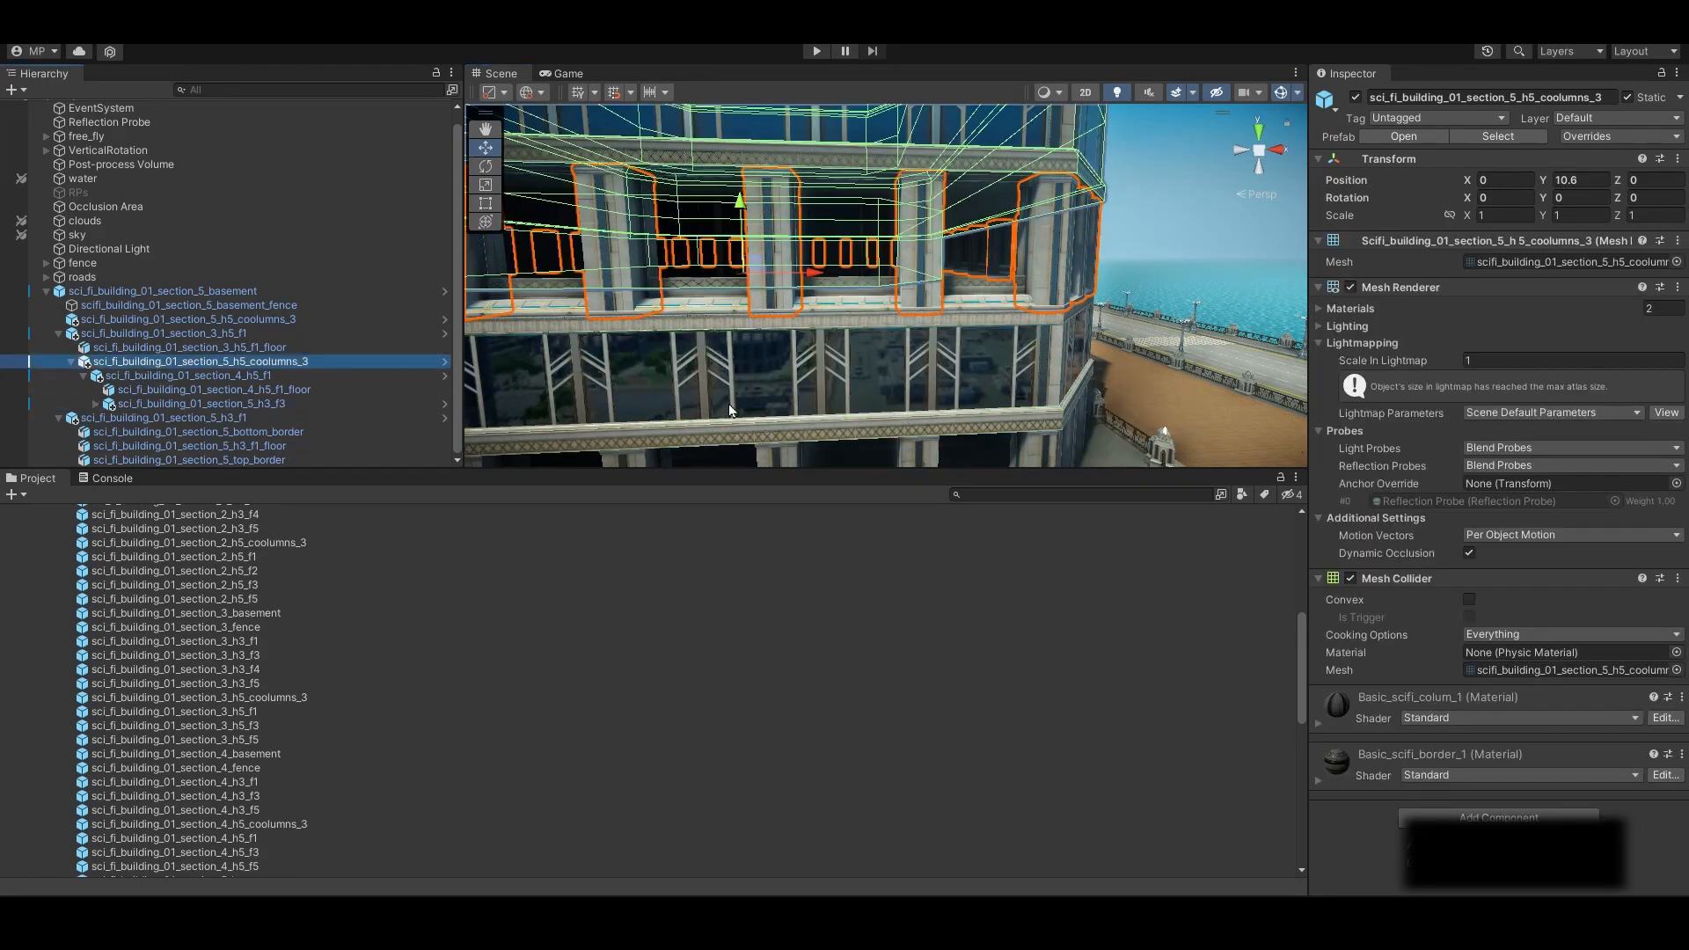
pyautogui.scroll(3, 879, 308)
# Lower section_5_h5_coolumns_3 under section_3_h5_f1 to Y 10.3
pyautogui.click(1595, 180)
pyautogui.press('BackSpace')
pyautogui.write('4')
pyautogui.click(70, 361)
pyautogui.keyDown('alt'); pyautogui.moveTo(791, 241); pyautogui.dragTo(912, 268); pyautogui.keyUp('alt')
pyautogui.scroll(-5, 1048, 268)
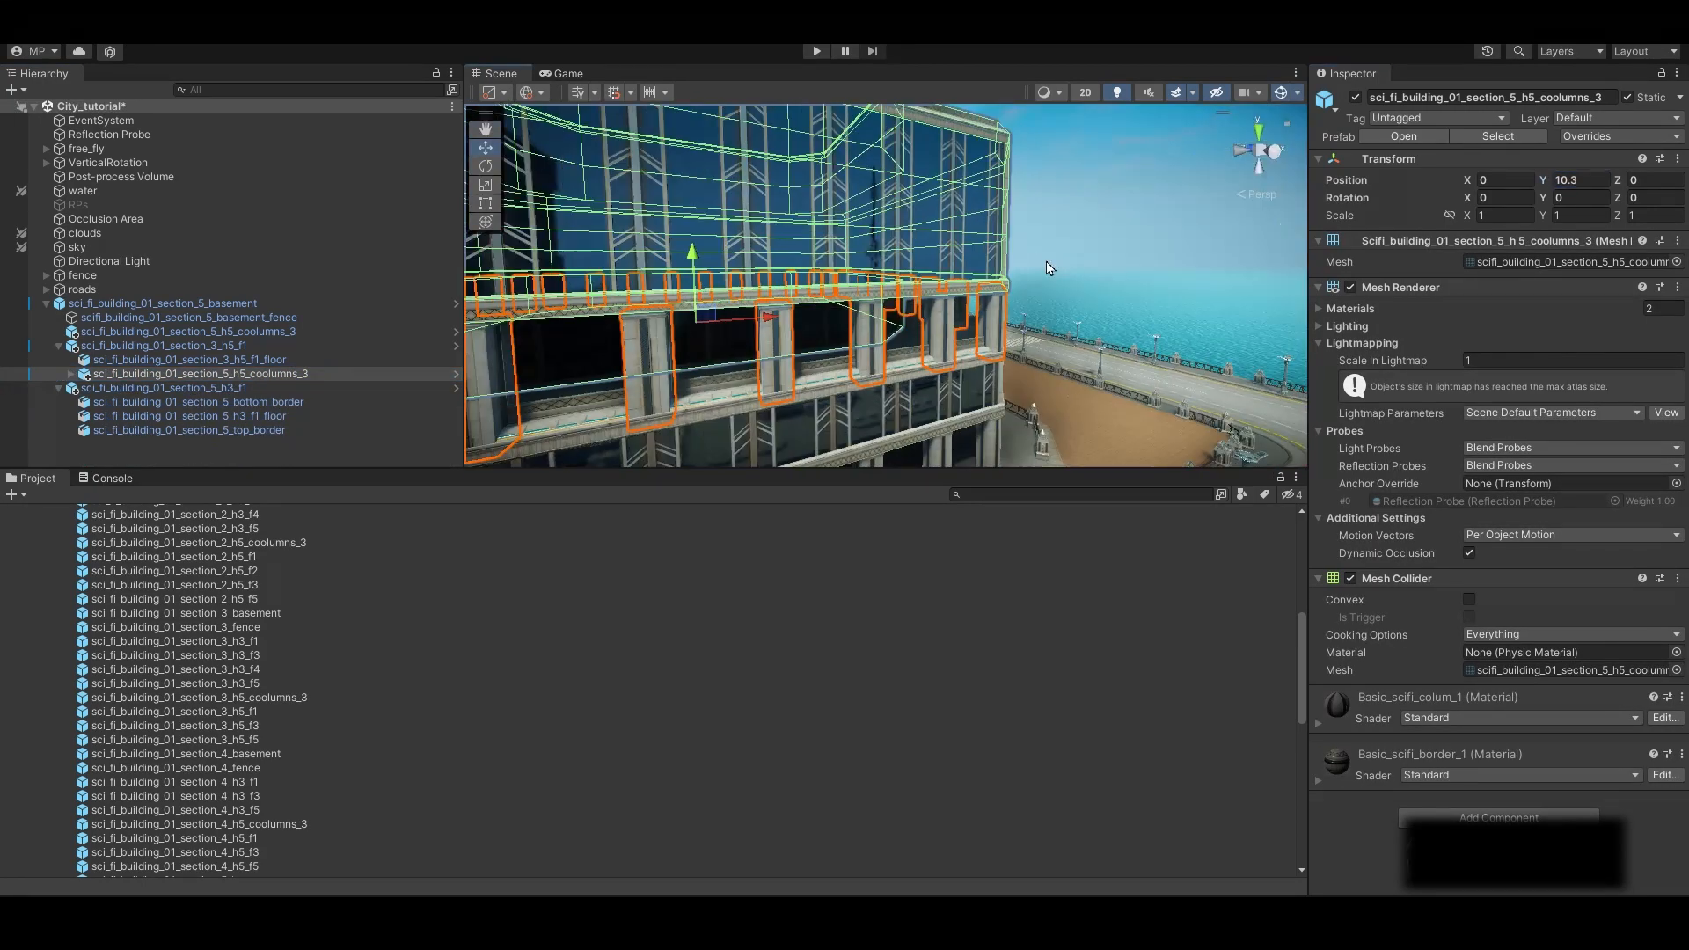
# Add sci_fi_building_01_section_4_h5_f5 as a child of section_4_h3_f5 and raise it to about Y 19.69
pyautogui.click(1047, 267)
pyautogui.keyDown('alt'); pyautogui.moveTo(1047, 267); pyautogui.dragTo(906, 330, button='right'); pyautogui.keyUp('alt')
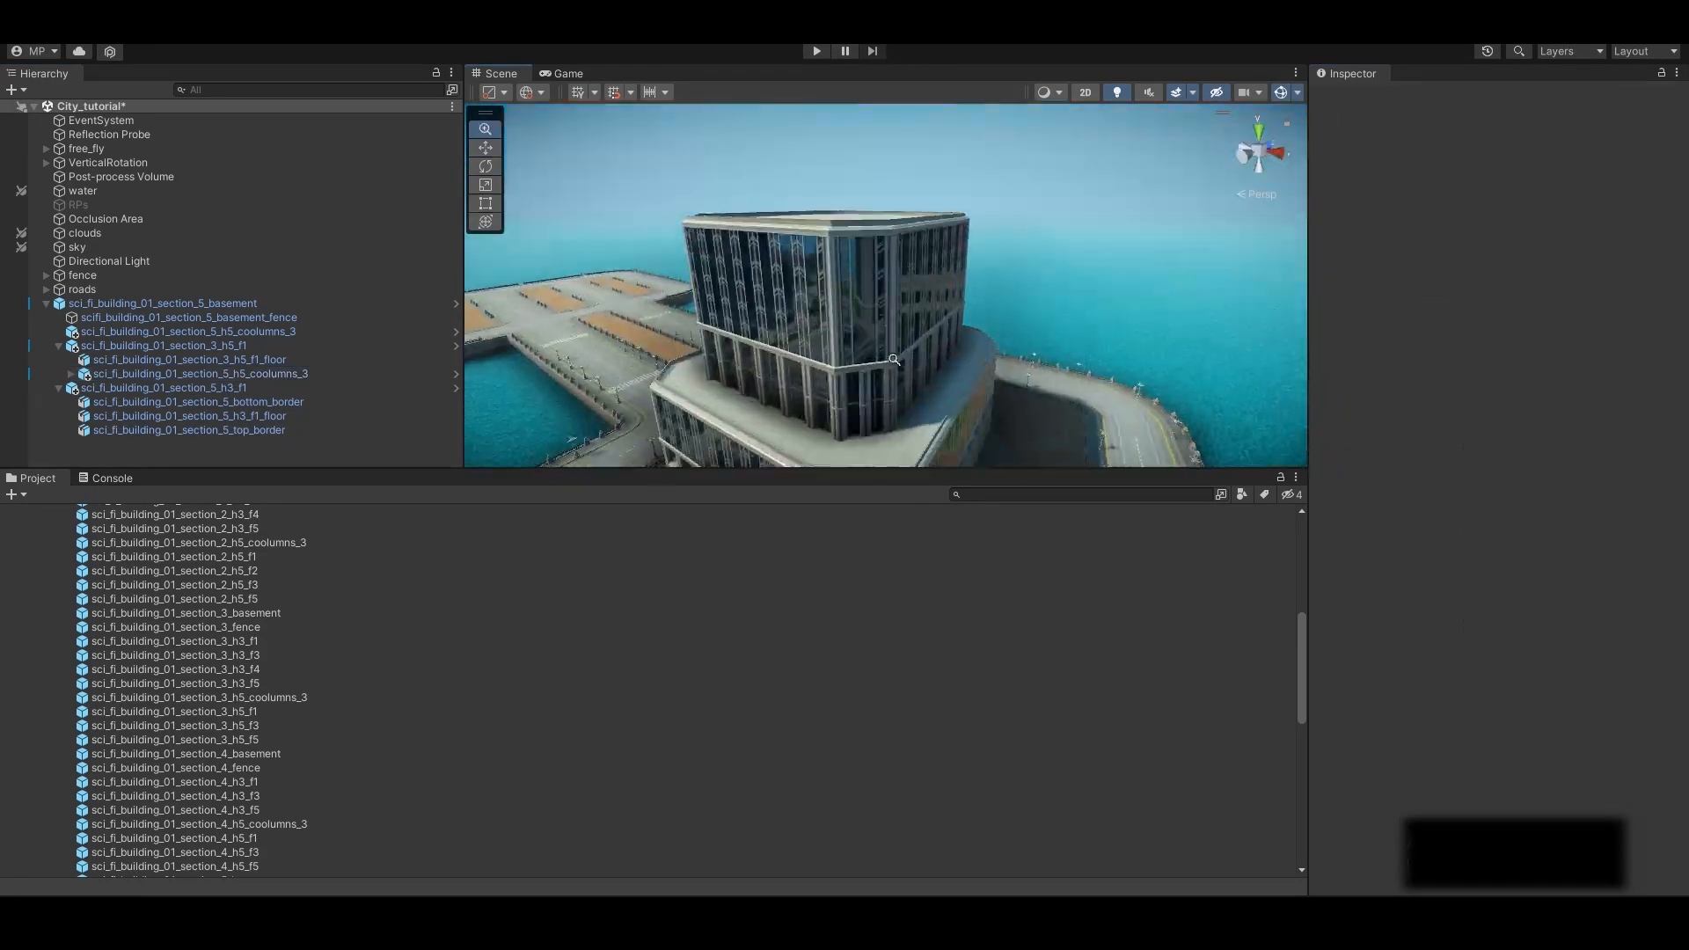
pyautogui.click(906, 329)
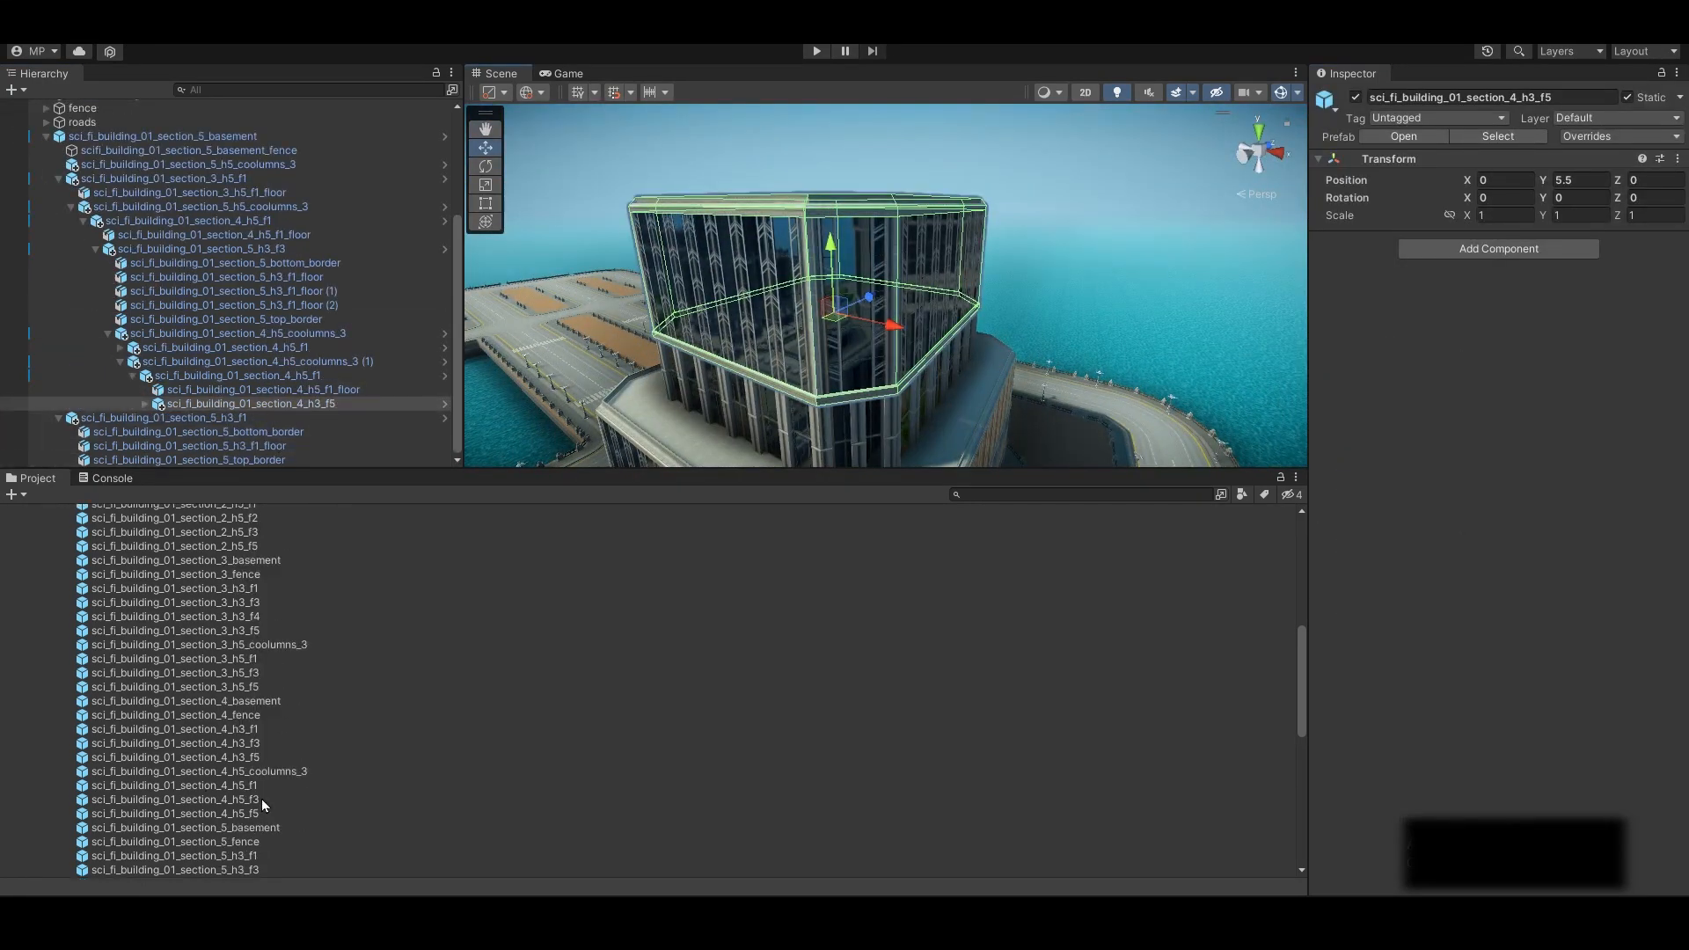
pyautogui.moveTo(832, 242); pyautogui.dragTo(778, 125)
pyautogui.scroll(-6, 938, 329)
pyautogui.click(1038, 290)
pyautogui.keyDown('alt'); pyautogui.moveTo(679, 288); pyautogui.dragTo(756, 290); pyautogui.keyUp('alt')
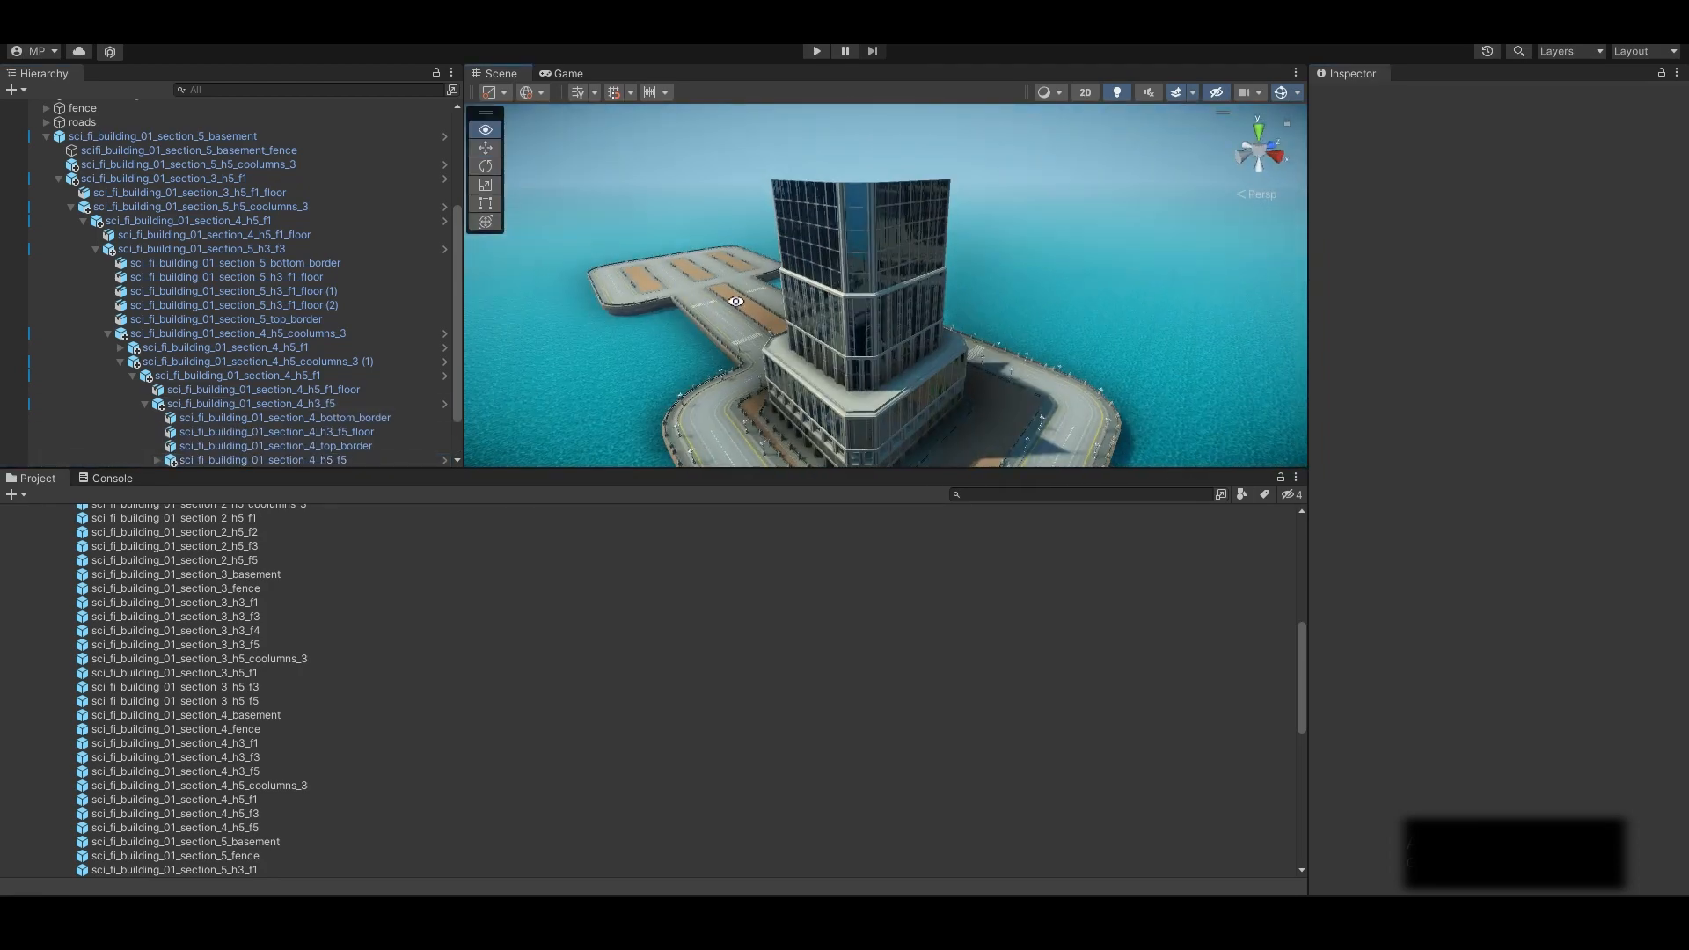
# Add sci_fi_building_01_section_4_h3_f3 as a child of section_4_h5_f5 and raise it to about Y 27.54
pyautogui.scroll(-2, 263, 403)
pyautogui.click(264, 404)
pyautogui.scroll(-3, 791, 387)
pyautogui.keyDown('alt'); pyautogui.moveTo(827, 378); pyautogui.dragTo(871, 343); pyautogui.keyUp('alt')
pyautogui.scroll(5, 871, 343)
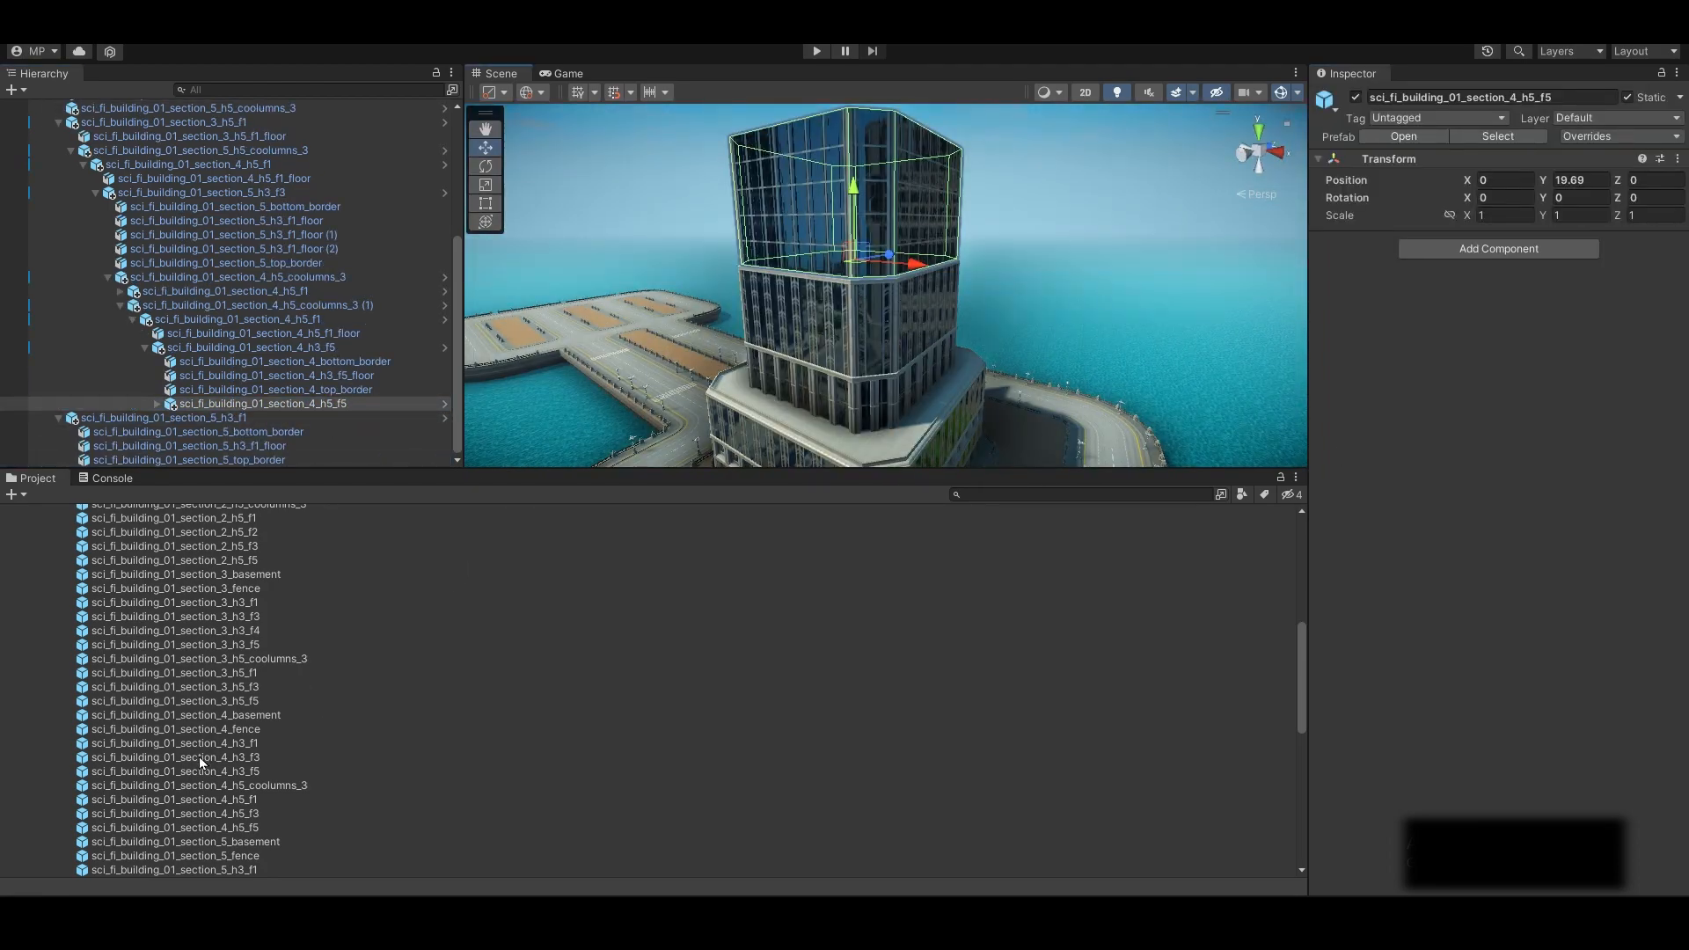
pyautogui.moveTo(199, 760); pyautogui.dragTo(264, 403)
pyautogui.moveTo(852, 186); pyautogui.dragTo(850, 131)
pyautogui.scroll(5, 845, 282)
pyautogui.moveTo(810, 255); pyautogui.dragTo(795, 216)
pyautogui.scroll(3, 810, 220)
pyautogui.click(1038, 291)
# Add sci_fi_building_01_section_5_fence as a child of section_5_h3_f3 and raise it to the edge of the terrace roof
pyautogui.keyDown('alt'); pyautogui.moveTo(1012, 294); pyautogui.dragTo(818, 304, button='right'); pyautogui.keyUp('alt')
pyautogui.moveTo(818, 304)
pyautogui.keyDown('alt'); pyautogui.mouseDown()
pyautogui.moveTo(867, 352)
pyautogui.moveTo(1038, 294)
pyautogui.moveTo(827, 330)
pyautogui.mouseUp(); pyautogui.keyUp('alt')
pyautogui.keyDown('alt'); pyautogui.moveTo(827, 330); pyautogui.dragTo(889, 316, button='right'); pyautogui.keyUp('alt')
pyautogui.keyDown('alt'); pyautogui.moveTo(889, 317); pyautogui.dragTo(867, 290); pyautogui.keyUp('alt')
pyautogui.click(774, 286)
pyautogui.click(774, 286)
pyautogui.click(255, 192)
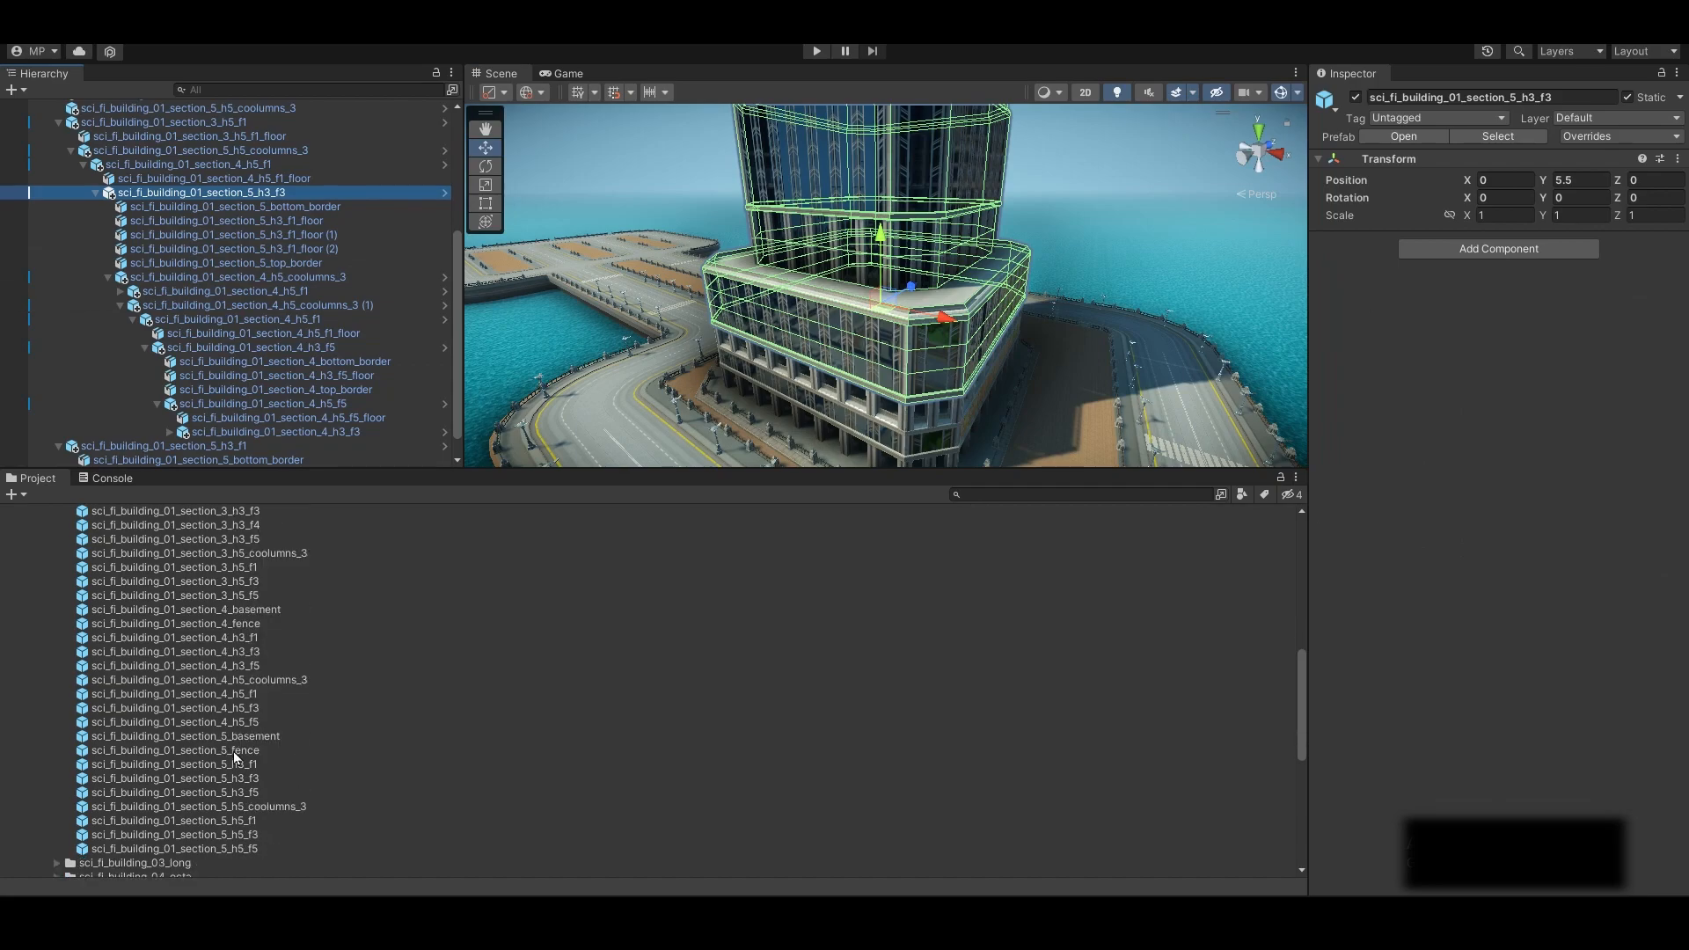
pyautogui.moveTo(233, 752); pyautogui.dragTo(246, 192)
pyautogui.moveTo(881, 233); pyautogui.dragTo(880, 157)
pyautogui.keyDown('alt'); pyautogui.moveTo(880, 157); pyautogui.dragTo(977, 220, button='right'); pyautogui.keyUp('alt')
pyautogui.moveTo(881, 154); pyautogui.dragTo(844, 202)
# Add sci_fi_building_01_section_4_fence as a child of section_4_h3_f3 and raise it to the tower's roof edge
pyautogui.keyDown('alt'); pyautogui.moveTo(844, 202); pyautogui.dragTo(863, 221, button='right'); pyautogui.keyUp('alt')
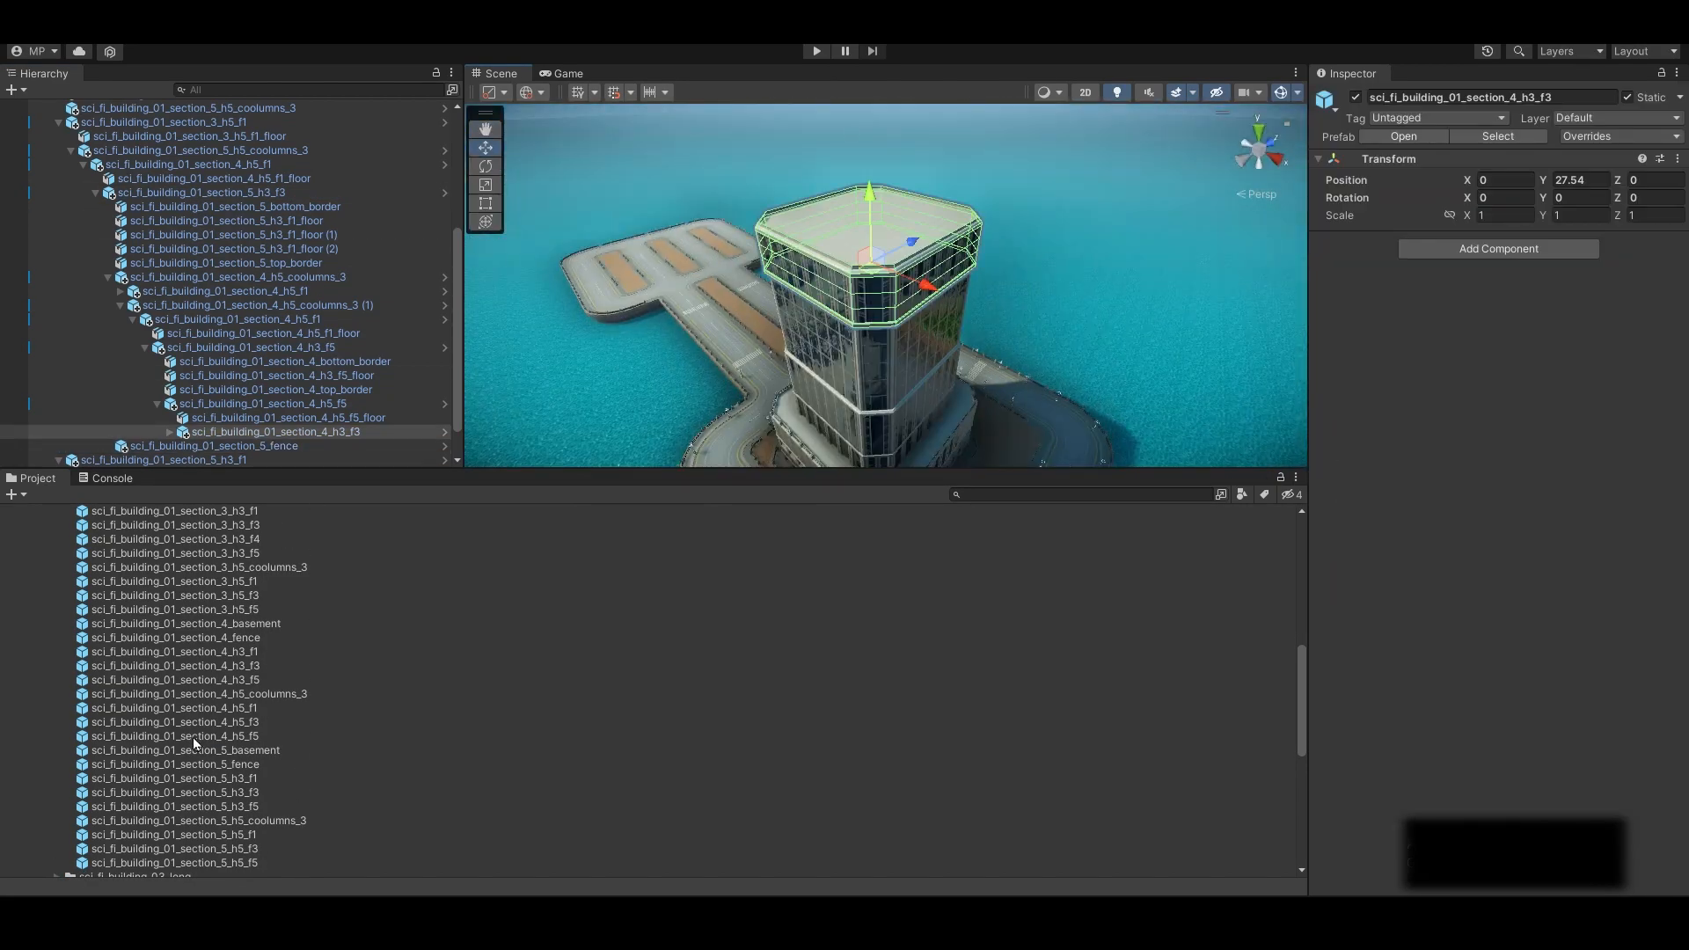
pyautogui.moveTo(176, 638); pyautogui.dragTo(276, 432)
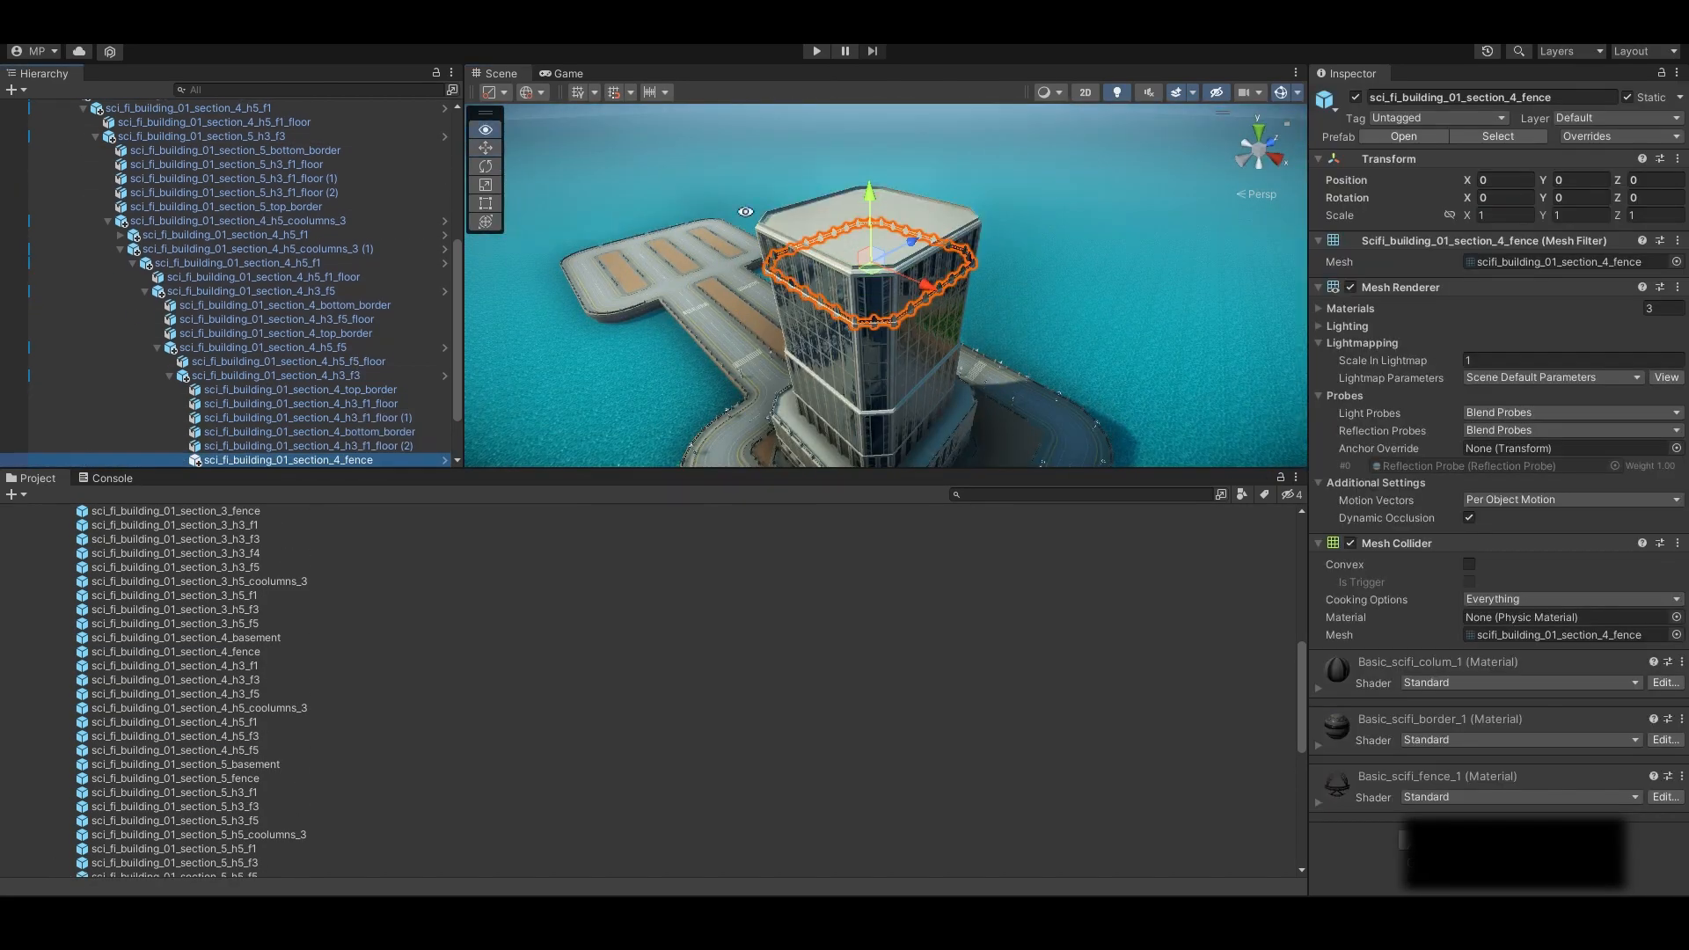
pyautogui.moveTo(869, 190); pyautogui.dragTo(869, 147)
pyautogui.keyDown('alt'); pyautogui.moveTo(792, 141); pyautogui.dragTo(748, 233, button='right'); pyautogui.keyUp('alt')
pyautogui.click(747, 233)
pyautogui.keyDown('alt'); pyautogui.moveTo(747, 233); pyautogui.dragTo(757, 264); pyautogui.keyUp('alt')
pyautogui.scroll(-2, 270, 390)
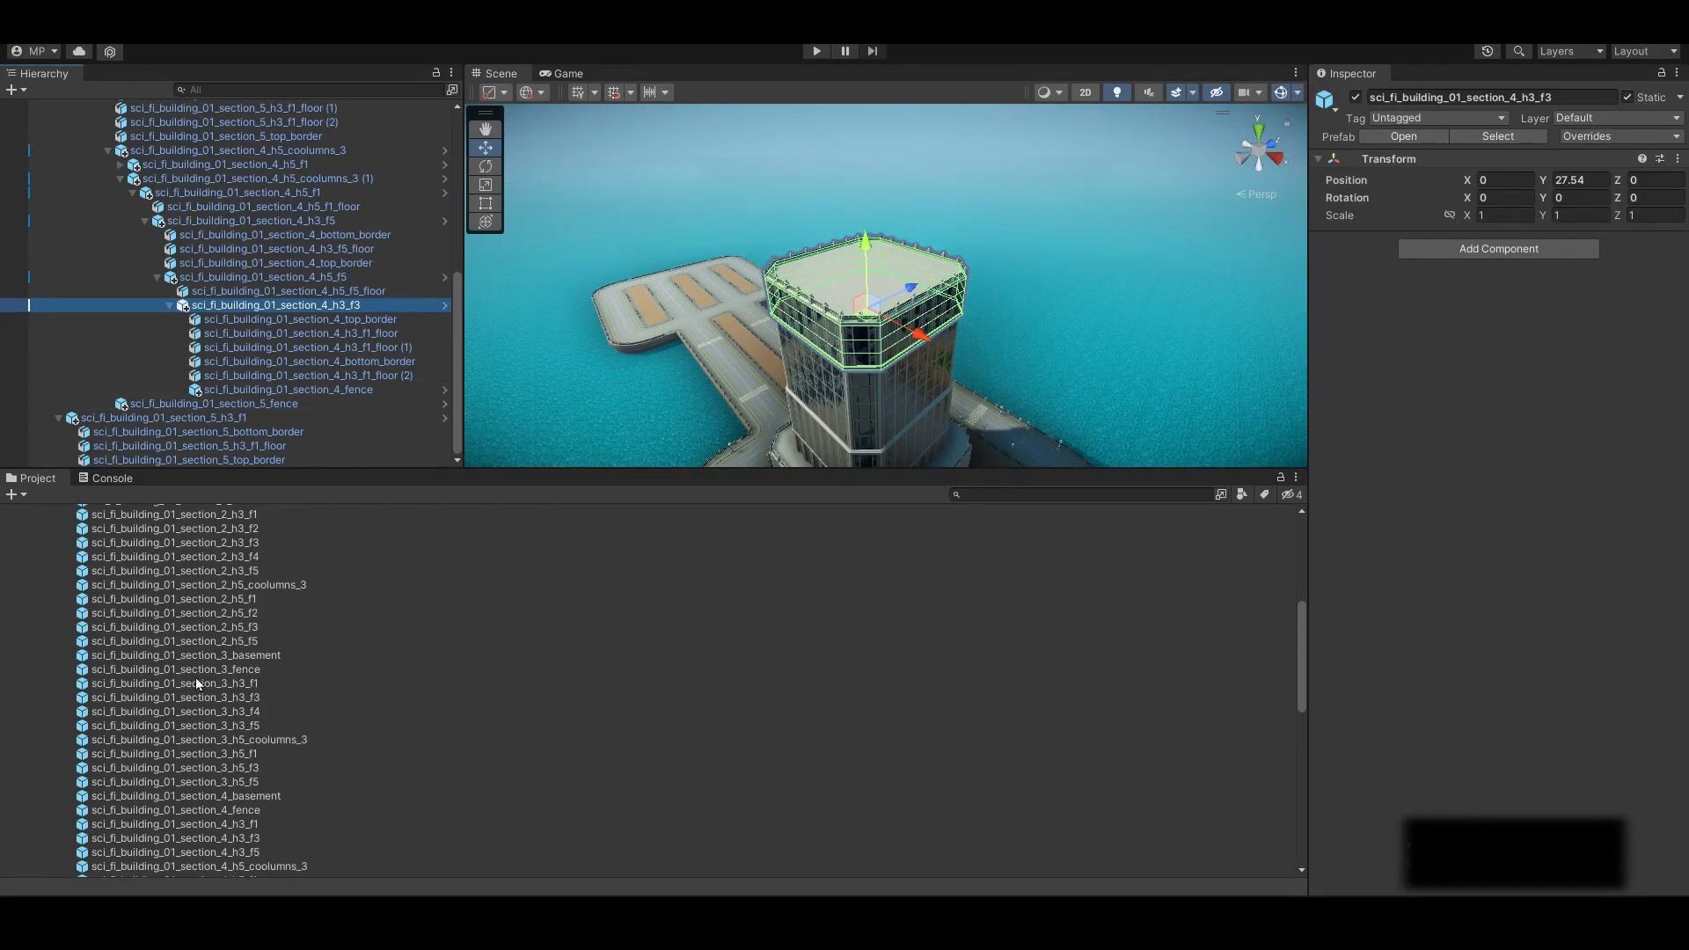
# Add sci_fi_building_01_section_3_h5_coolumns_3 as a child of section_4_h3_f3 and set its Y position to 12.5
pyautogui.moveTo(197, 740); pyautogui.dragTo(327, 305)
pyautogui.click(1580, 181)
pyautogui.write('12.6')
pyautogui.moveTo(1012, 264); pyautogui.dragTo(1152, 299, button='right')
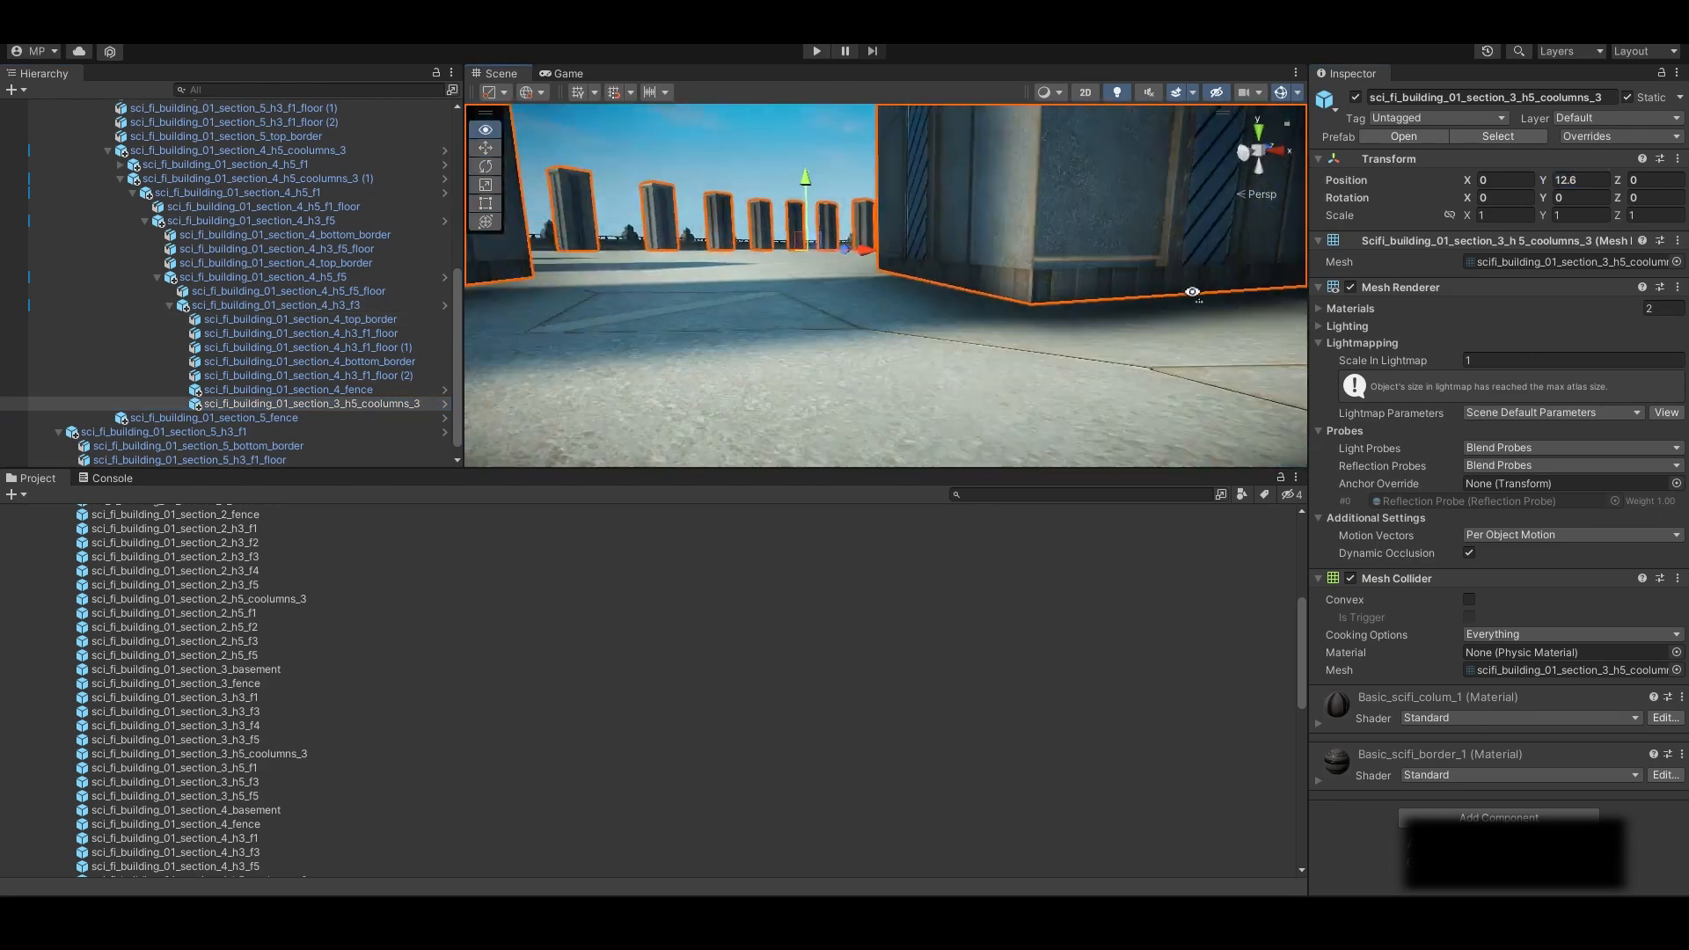
pyautogui.click(1598, 180)
pyautogui.write('12.3')
pyautogui.click(788, 176)
pyautogui.moveTo(791, 290); pyautogui.dragTo(774, 343, button='right')
# Add sci_fi_building_01_section_2_h5_f1 as a child of section_3_h5_coolumns_3 on the tower roof
pyautogui.click(311, 404)
pyautogui.scroll(-5, 765, 370)
pyautogui.scroll(1, 224, 704)
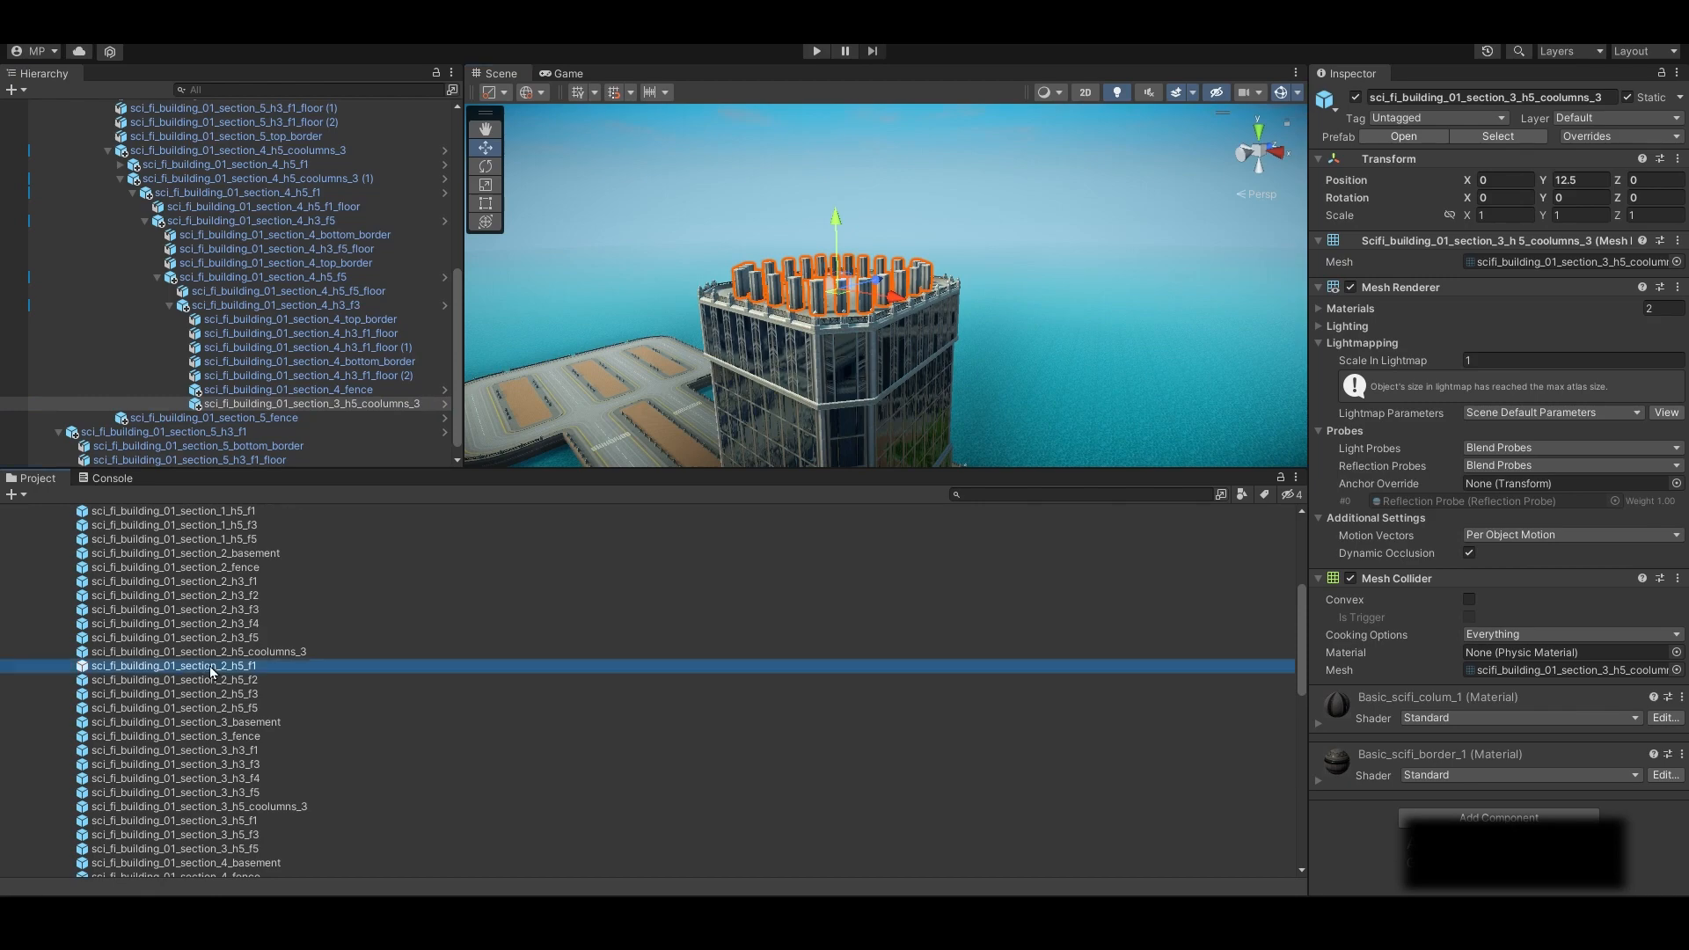
pyautogui.moveTo(210, 666); pyautogui.dragTo(311, 403)
pyautogui.moveTo(827, 300); pyautogui.dragTo(844, 352, button='right')
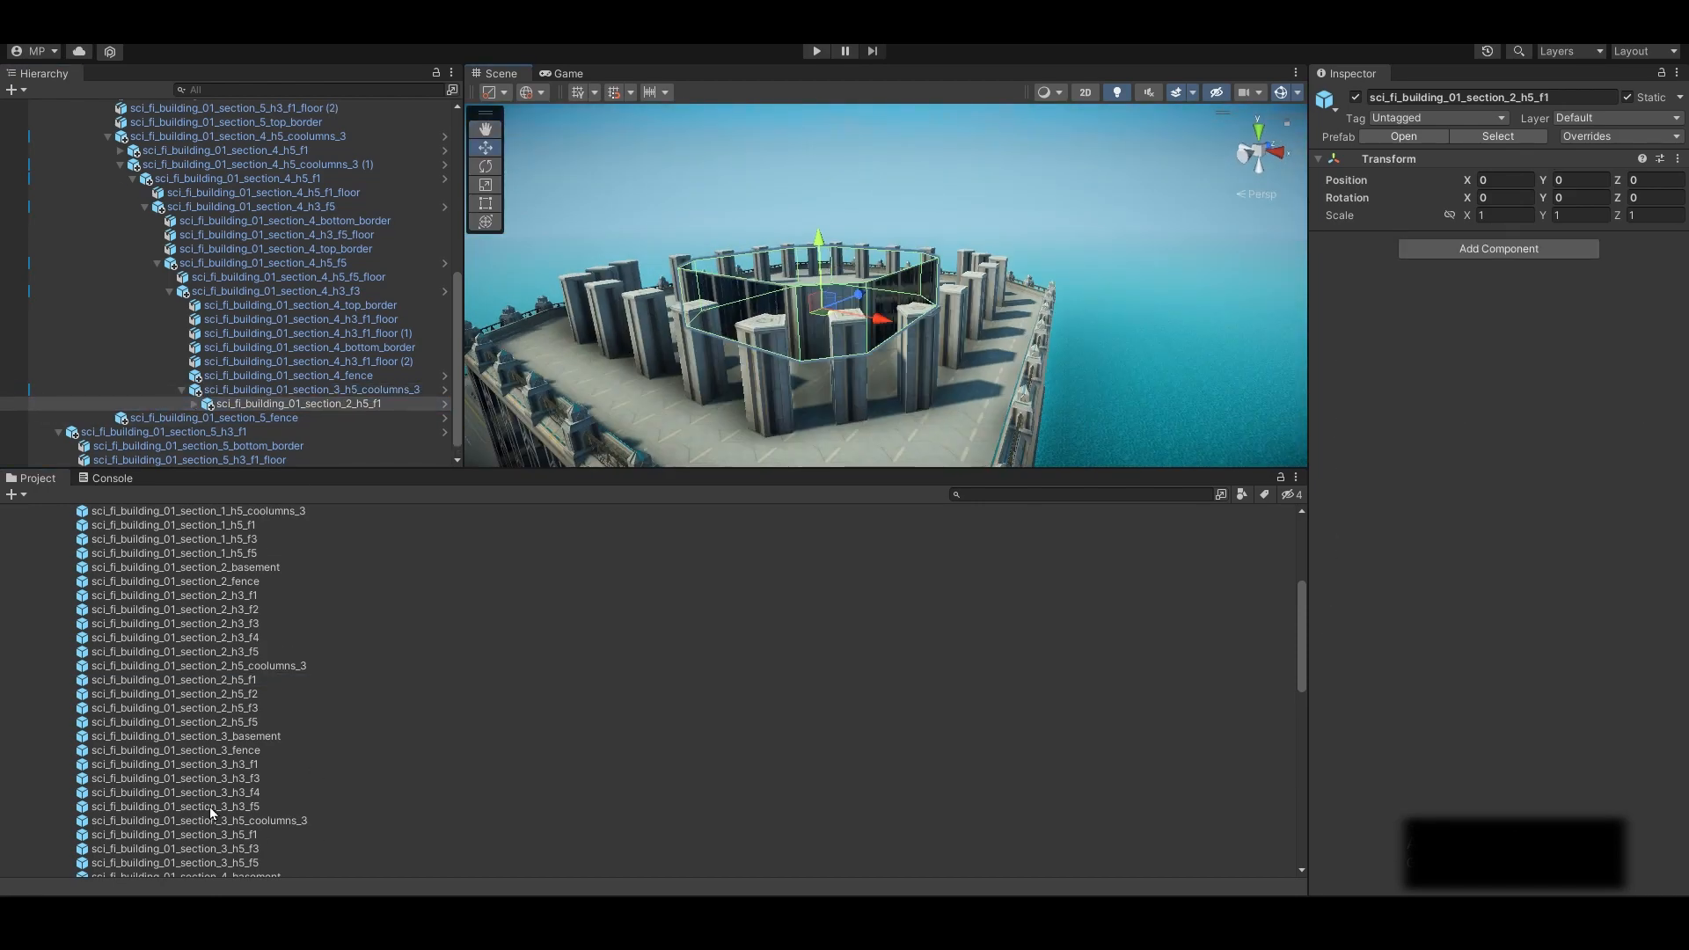
# Add sci_fi_building_01_section_3_h3_f5 as a child of section_2_h5_f1 and raise it to Y 5.5
pyautogui.moveTo(209, 807); pyautogui.dragTo(311, 404)
pyautogui.moveTo(816, 246); pyautogui.dragTo(816, 195)
pyautogui.click(1077, 237)
pyautogui.keyDown('alt'); pyautogui.moveTo(976, 343); pyautogui.dragTo(935, 264); pyautogui.keyUp('alt')
pyautogui.keyDown('alt'); pyautogui.moveTo(934, 264); pyautogui.dragTo(862, 334, button='right'); pyautogui.keyUp('alt')
# Add sci_fi_building_01_section_3_h5_f5 as a child of section_3_h3_f5 and raise it to about Y 19.4
pyautogui.click(862, 328)
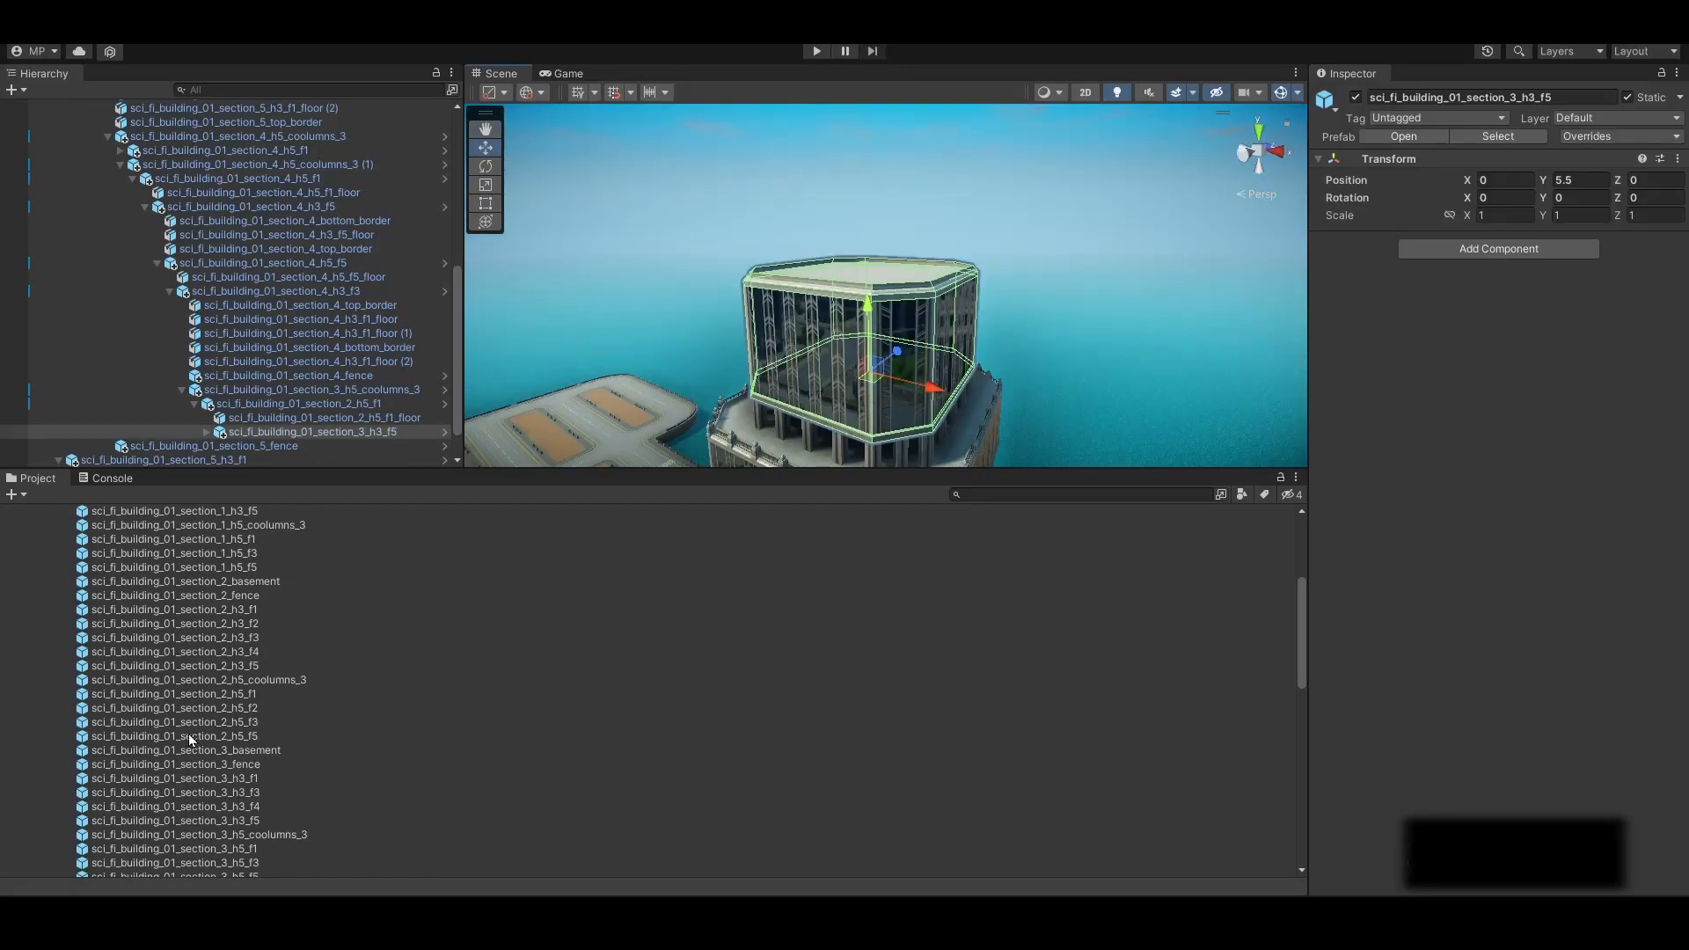
pyautogui.moveTo(350, 410); pyautogui.dragTo(349, 406)
pyautogui.moveTo(867, 305); pyautogui.dragTo(867, 181)
pyautogui.keyDown('alt'); pyautogui.moveTo(868, 180); pyautogui.dragTo(879, 257, button='right'); pyautogui.keyUp('alt')
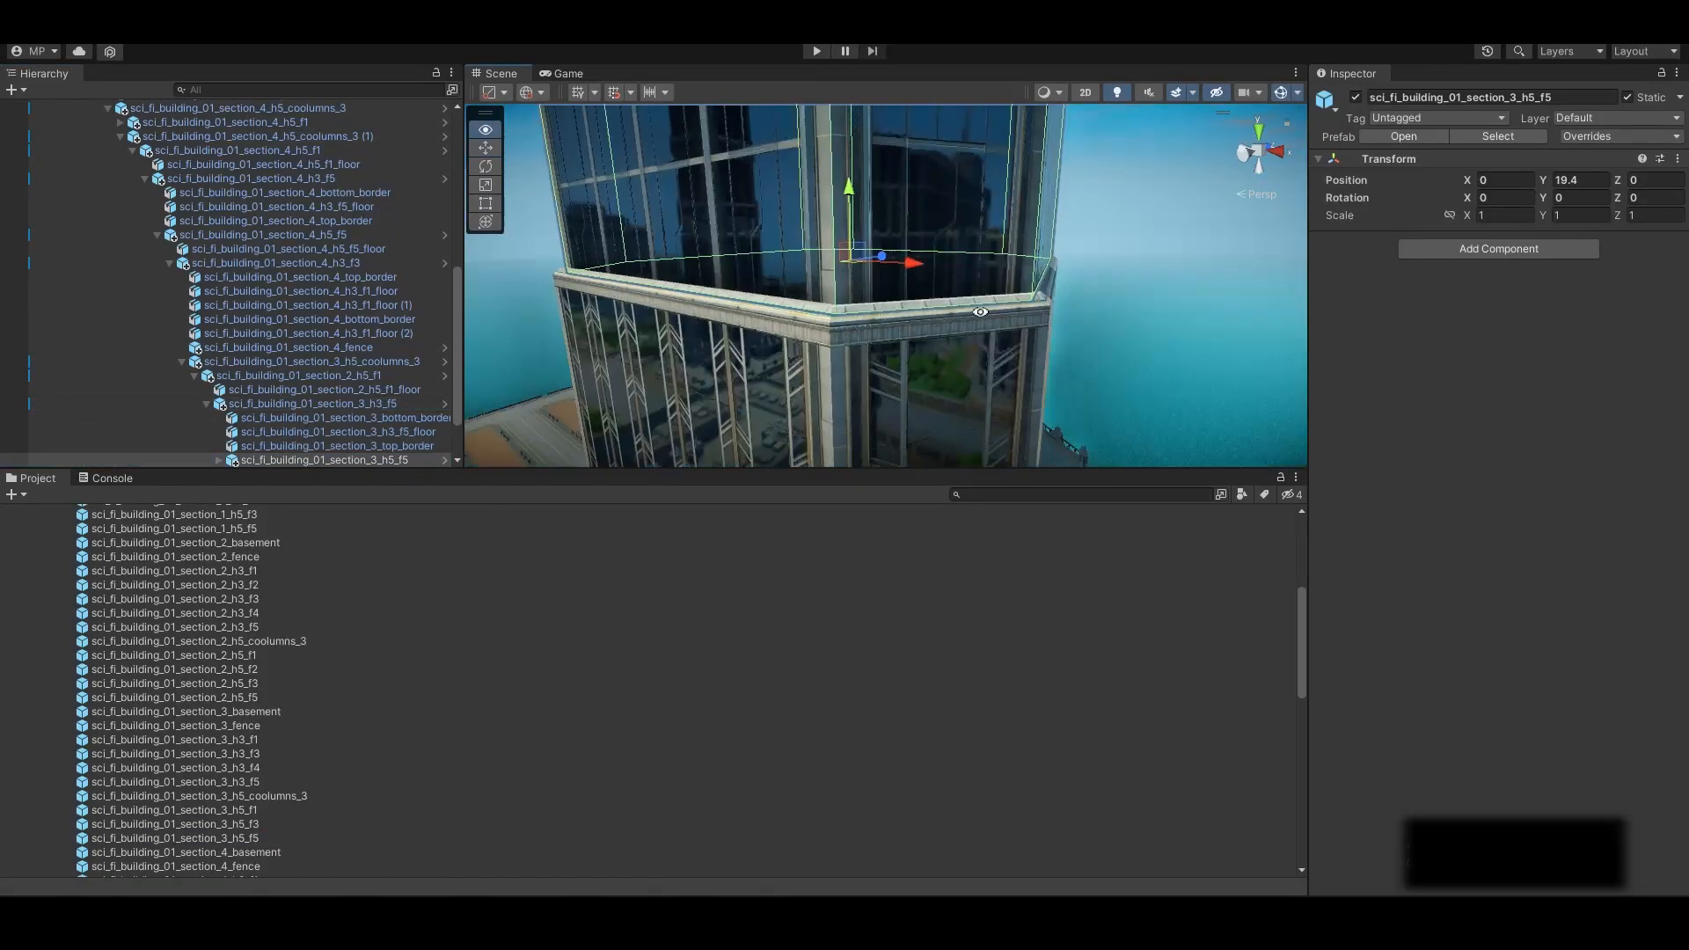
# Duplicate the top sci_fi_building_01_section_3_h5_f5 block and raise the copy directly above it, to about Y 47.19
pyautogui.moveTo(836, 176); pyautogui.dragTo(837, 198)
pyautogui.keyDown('alt'); pyautogui.moveTo(837, 198); pyautogui.dragTo(871, 273, button='right'); pyautogui.keyUp('alt')
pyautogui.hotkey('ctrl', 'd')
pyautogui.moveTo(876, 265); pyautogui.dragTo(875, 159)
pyautogui.keyDown('alt'); pyautogui.moveTo(876, 159); pyautogui.dragTo(973, 294, button='right'); pyautogui.keyUp('alt')
pyautogui.moveTo(974, 292); pyautogui.dragTo(964, 356)
pyautogui.keyDown('alt'); pyautogui.moveTo(964, 355); pyautogui.dragTo(862, 322, button='right'); pyautogui.keyUp('alt')
# Duplicate the section_3_h5_f5 block again and raise the second copy onto the tower top, to about Y 74.69
pyautogui.hotkey('ctrl', 'd')
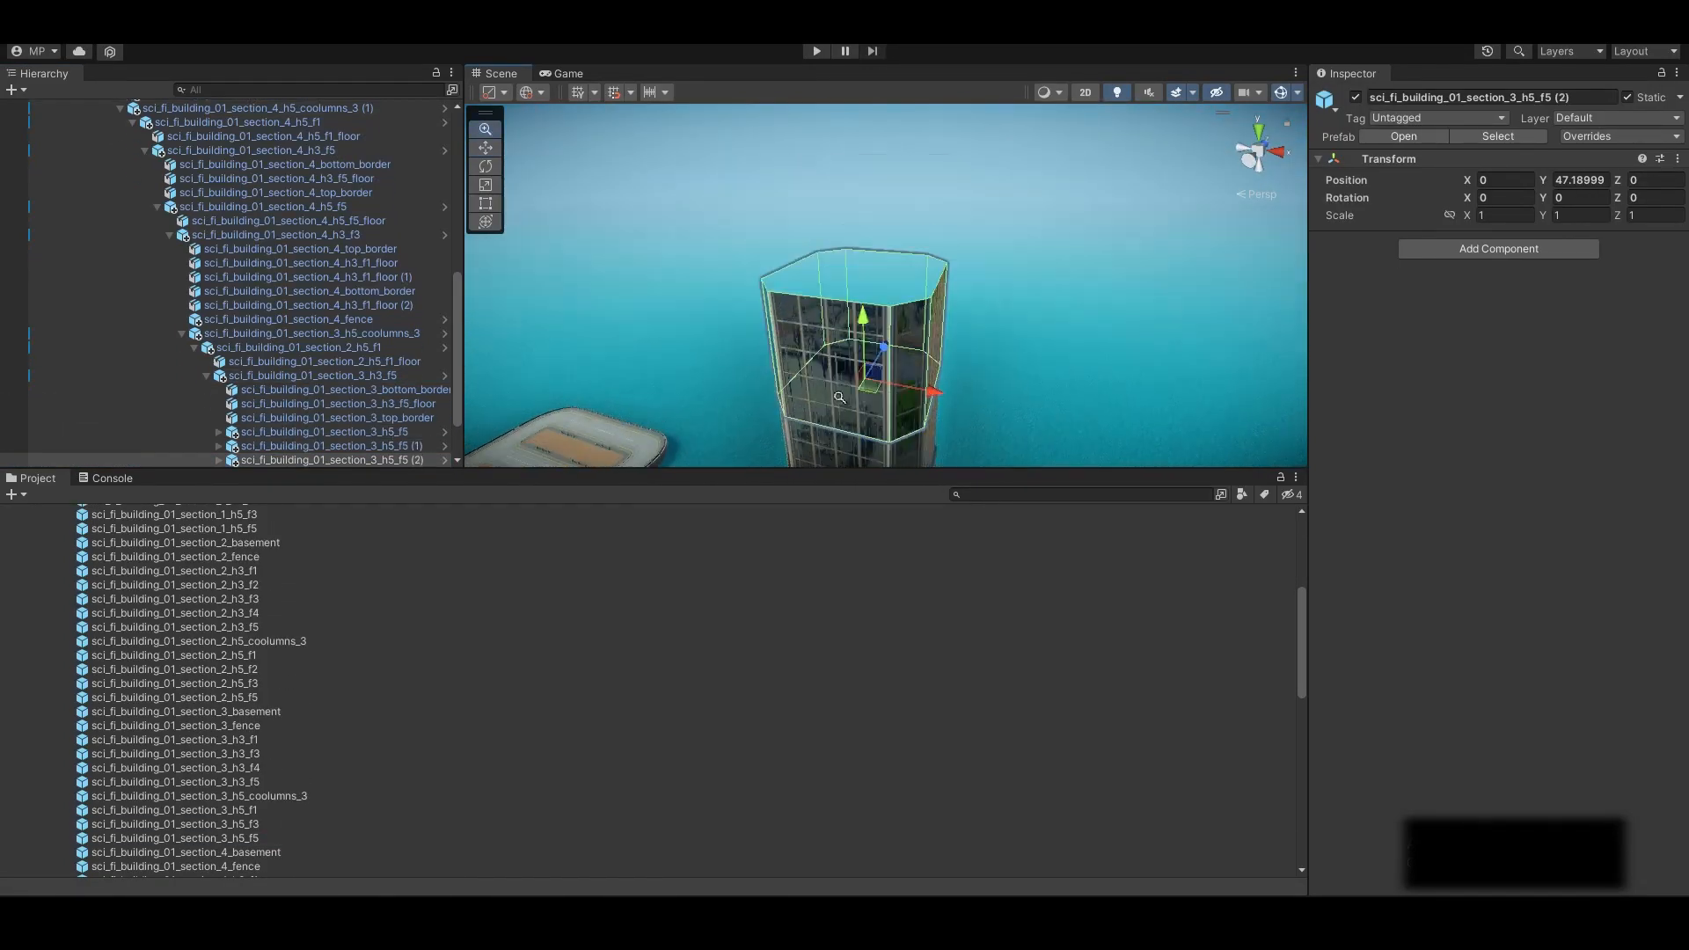
pyautogui.moveTo(861, 321); pyautogui.dragTo(861, 220)
pyautogui.keyDown('alt'); pyautogui.moveTo(861, 220); pyautogui.dragTo(889, 299, button='right'); pyautogui.keyUp('alt')
pyautogui.moveTo(888, 299); pyautogui.dragTo(985, 336)
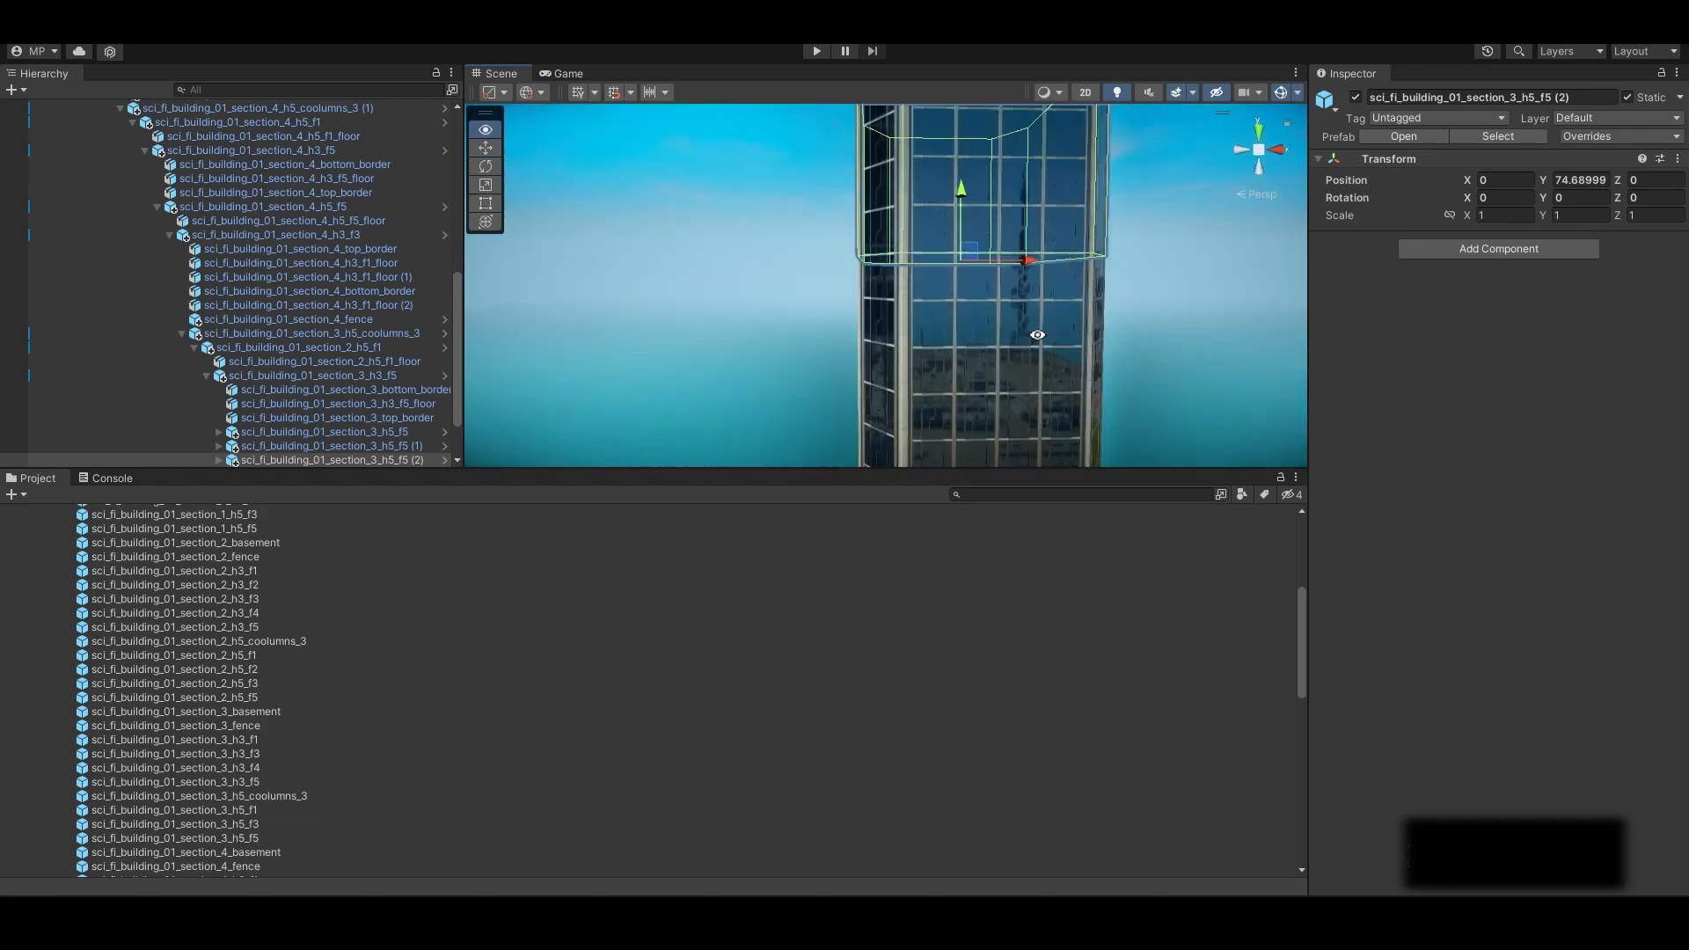
pyautogui.scroll(-5, 985, 336)
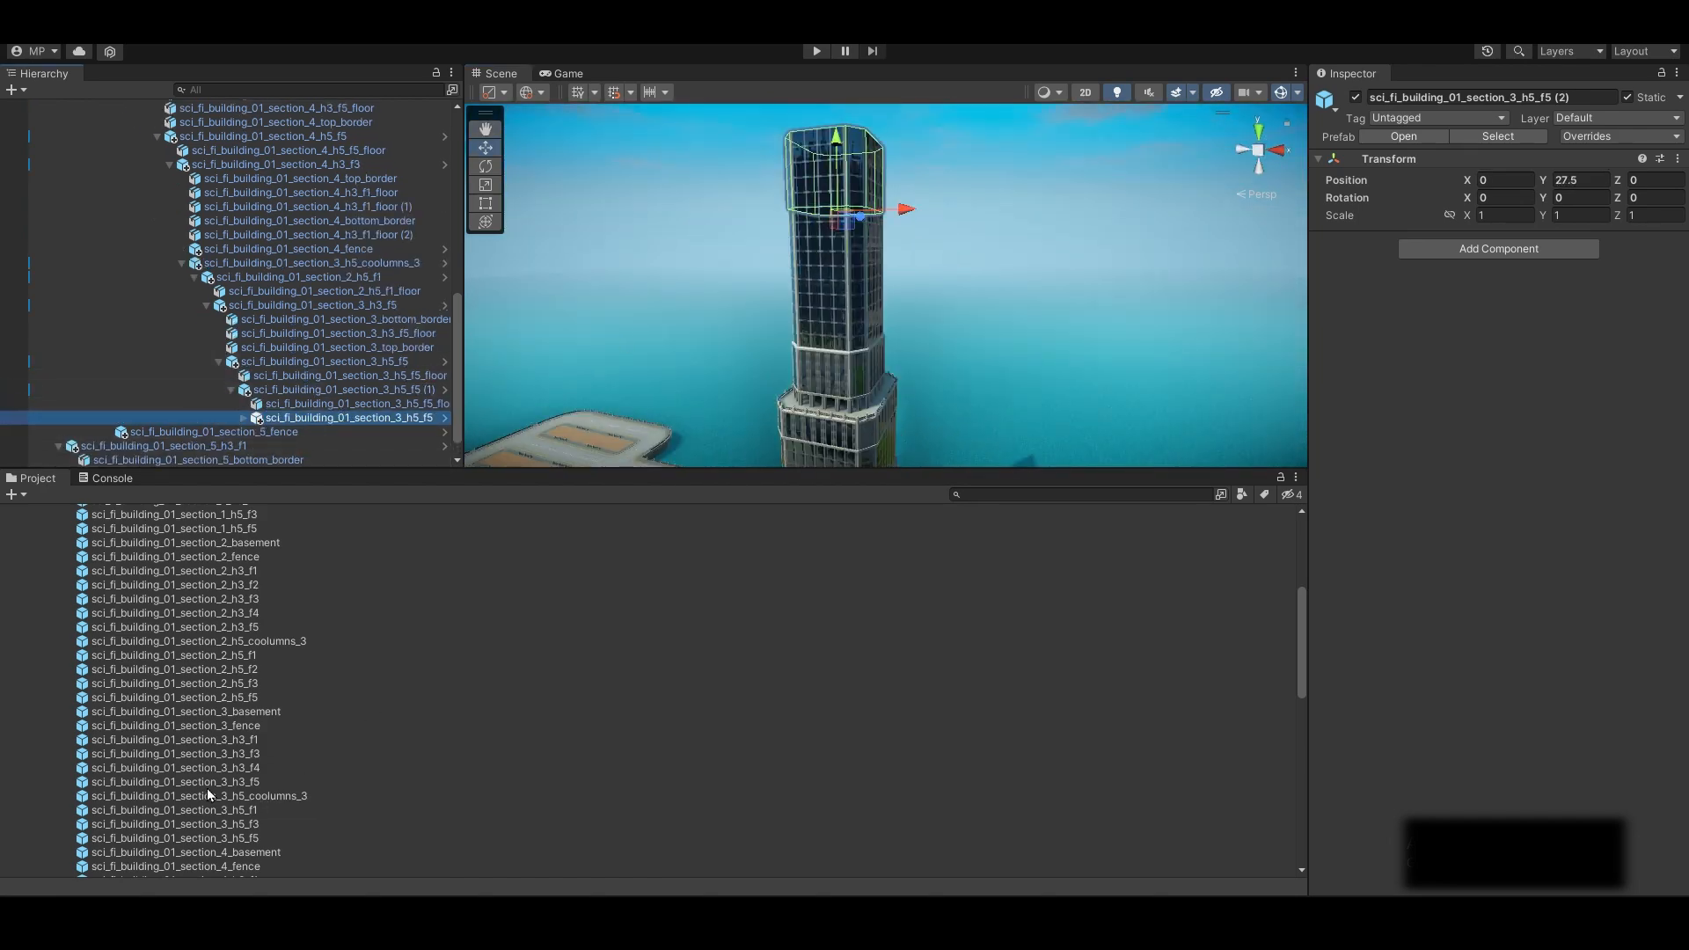
# Add sci_fi_building_01_section_3_h3_f3 as a child of the uppermost section_3_h5_f5 block and raise it to about Y 27.46
pyautogui.scroll(-1, 207, 795)
pyautogui.moveTo(209, 703); pyautogui.dragTo(349, 418)
pyautogui.scroll(3, 831, 176)
pyautogui.moveTo(831, 176); pyautogui.dragTo(785, 291, button='middle')
pyautogui.moveTo(784, 288); pyautogui.dragTo(784, 187)
pyautogui.scroll(5, 795, 149)
pyautogui.moveTo(796, 150); pyautogui.dragTo(799, 272, button='middle')
pyautogui.moveTo(799, 303); pyautogui.dragTo(826, 387)
pyautogui.scroll(-8, 796, 246)
pyautogui.scroll(-4, 826, 387)
pyautogui.scroll(5, 827, 352)
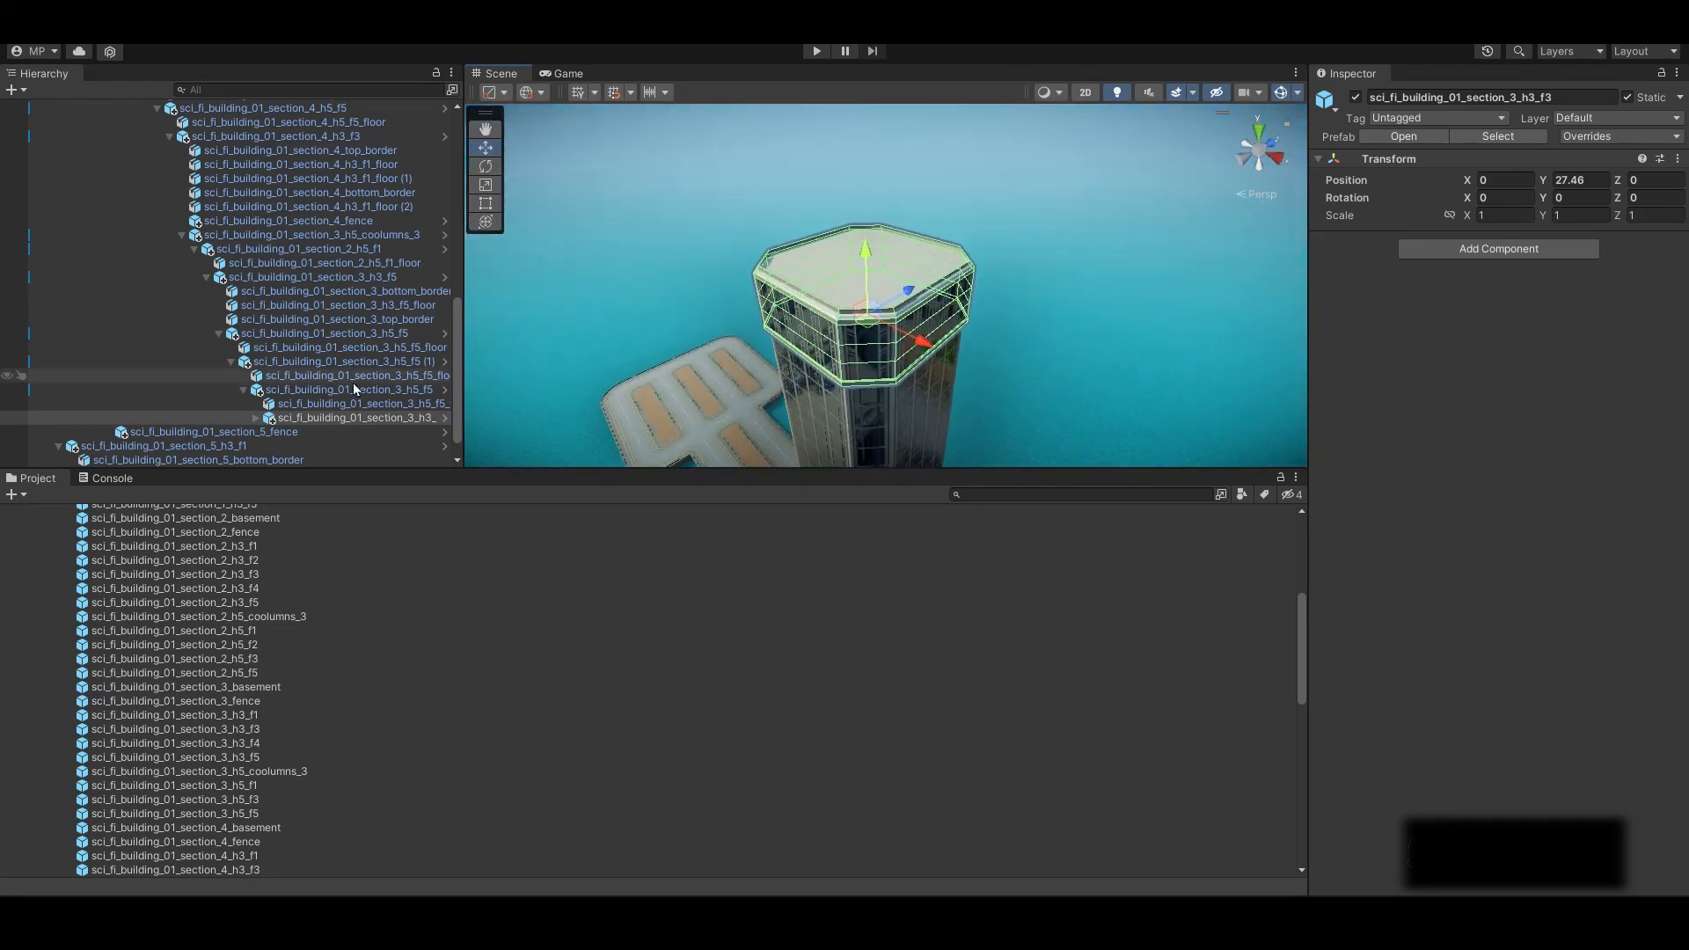
# Add sci_fi_building_01_section_3_fence as a child of section_3_h3_f3 and raise it to Y 12.5 on the roof edge
pyautogui.moveTo(343, 387); pyautogui.dragTo(343, 390)
pyautogui.moveTo(866, 251); pyautogui.dragTo(863, 164)
pyautogui.scroll(5, 818, 202)
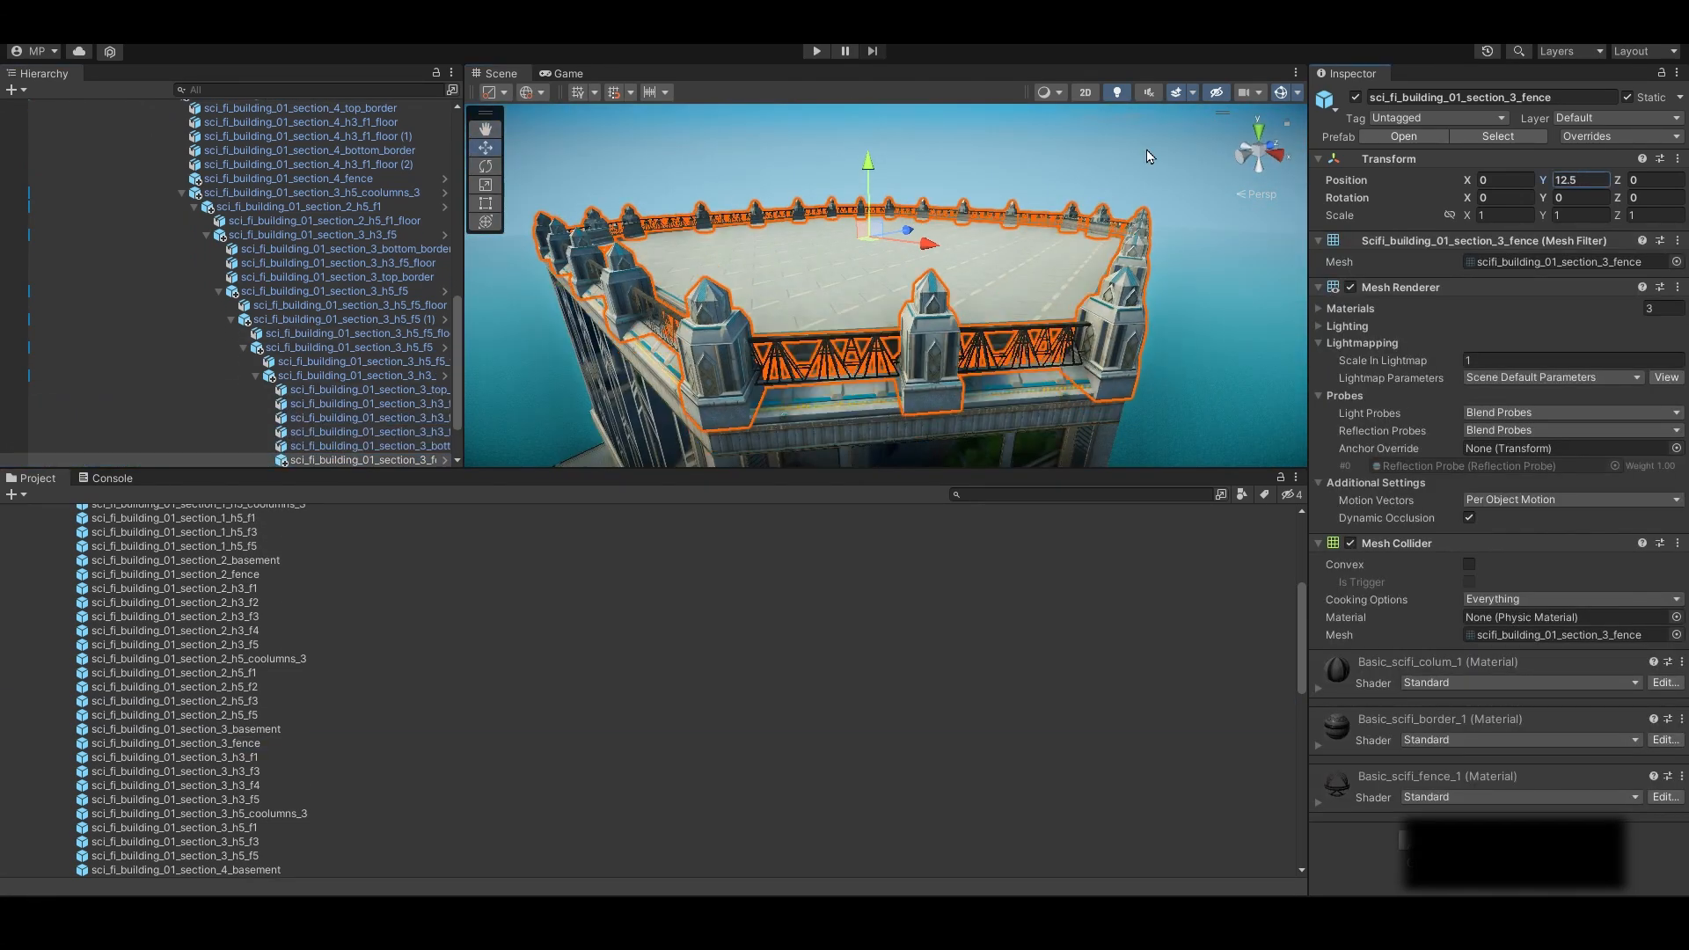
pyautogui.scroll(-6, 958, 332)
pyautogui.click(1037, 332)
pyautogui.keyDown('alt'); pyautogui.moveTo(961, 332); pyautogui.dragTo(932, 387); pyautogui.keyUp('alt')
# Add sci_fi_building_01_section_2_h3_f5 as a child of section_3_fence to start a narrower tier on the roof
pyautogui.scroll(3, 183, 744)
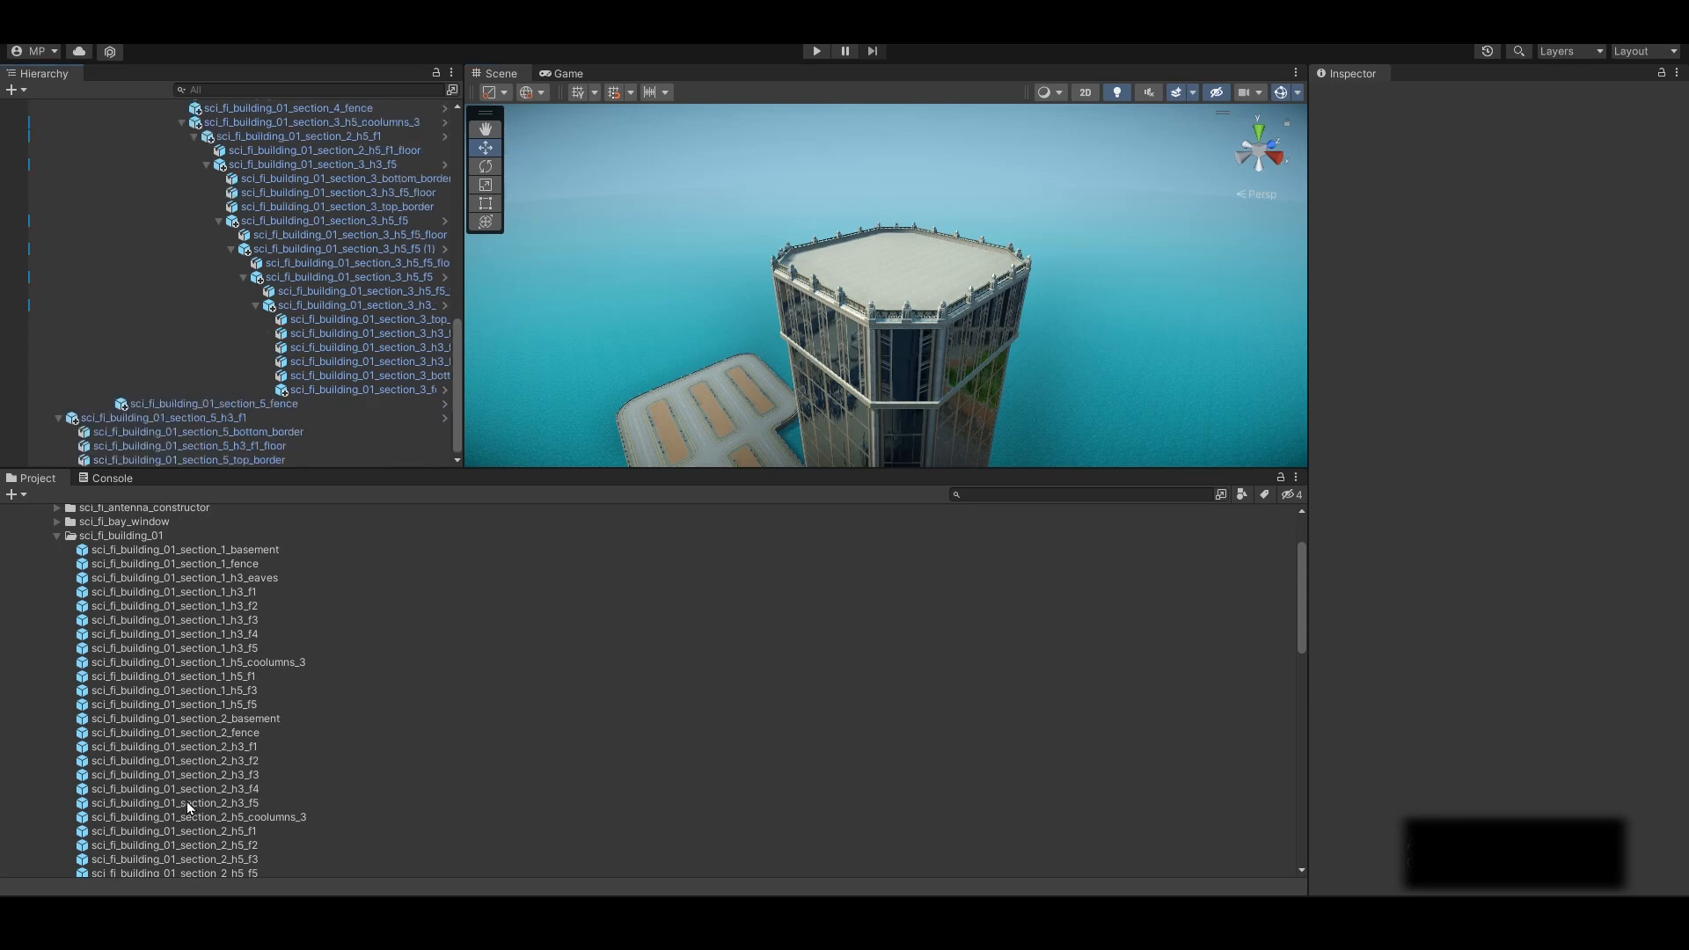
pyautogui.scroll(-1, 197, 757)
pyautogui.moveTo(187, 823); pyautogui.dragTo(343, 390)
pyautogui.hotkey('ctrl', 'z')
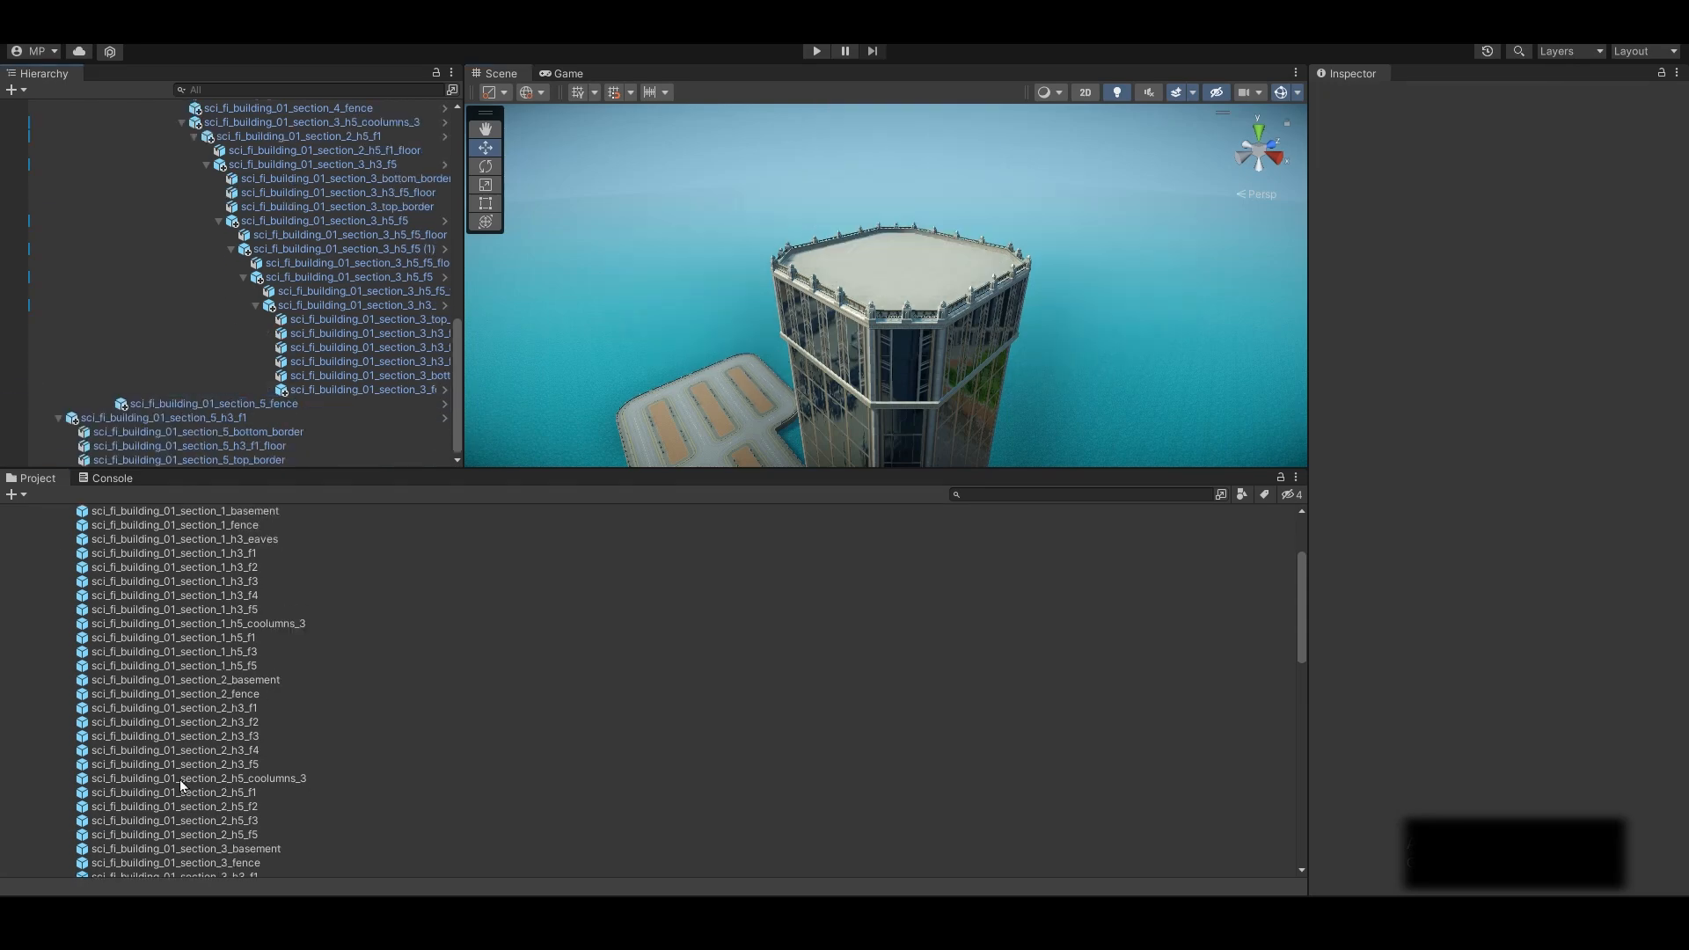
pyautogui.scroll(1, 180, 779)
pyautogui.moveTo(180, 779); pyautogui.dragTo(341, 401)
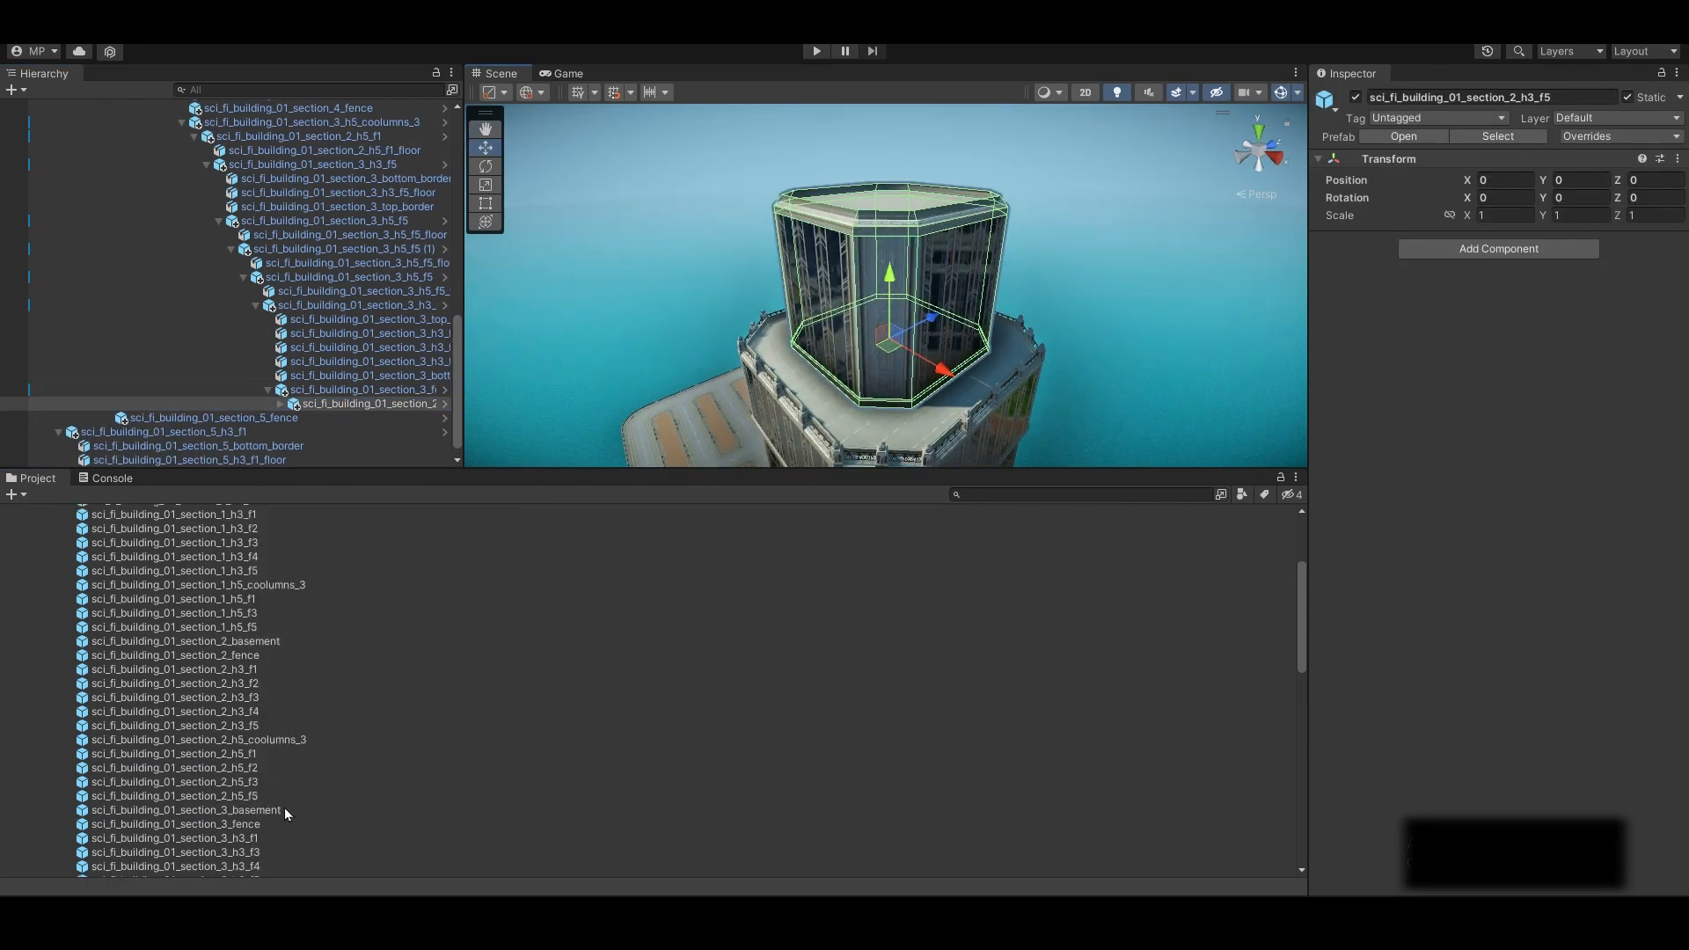
# Add sci_fi_building_01_section_2_h5_coolumns_3 as a child of section_2_h3_f5 and raise it to Y 19.4
pyautogui.moveTo(225, 641); pyautogui.dragTo(343, 404)
pyautogui.hotkey('ctrl', 'z')
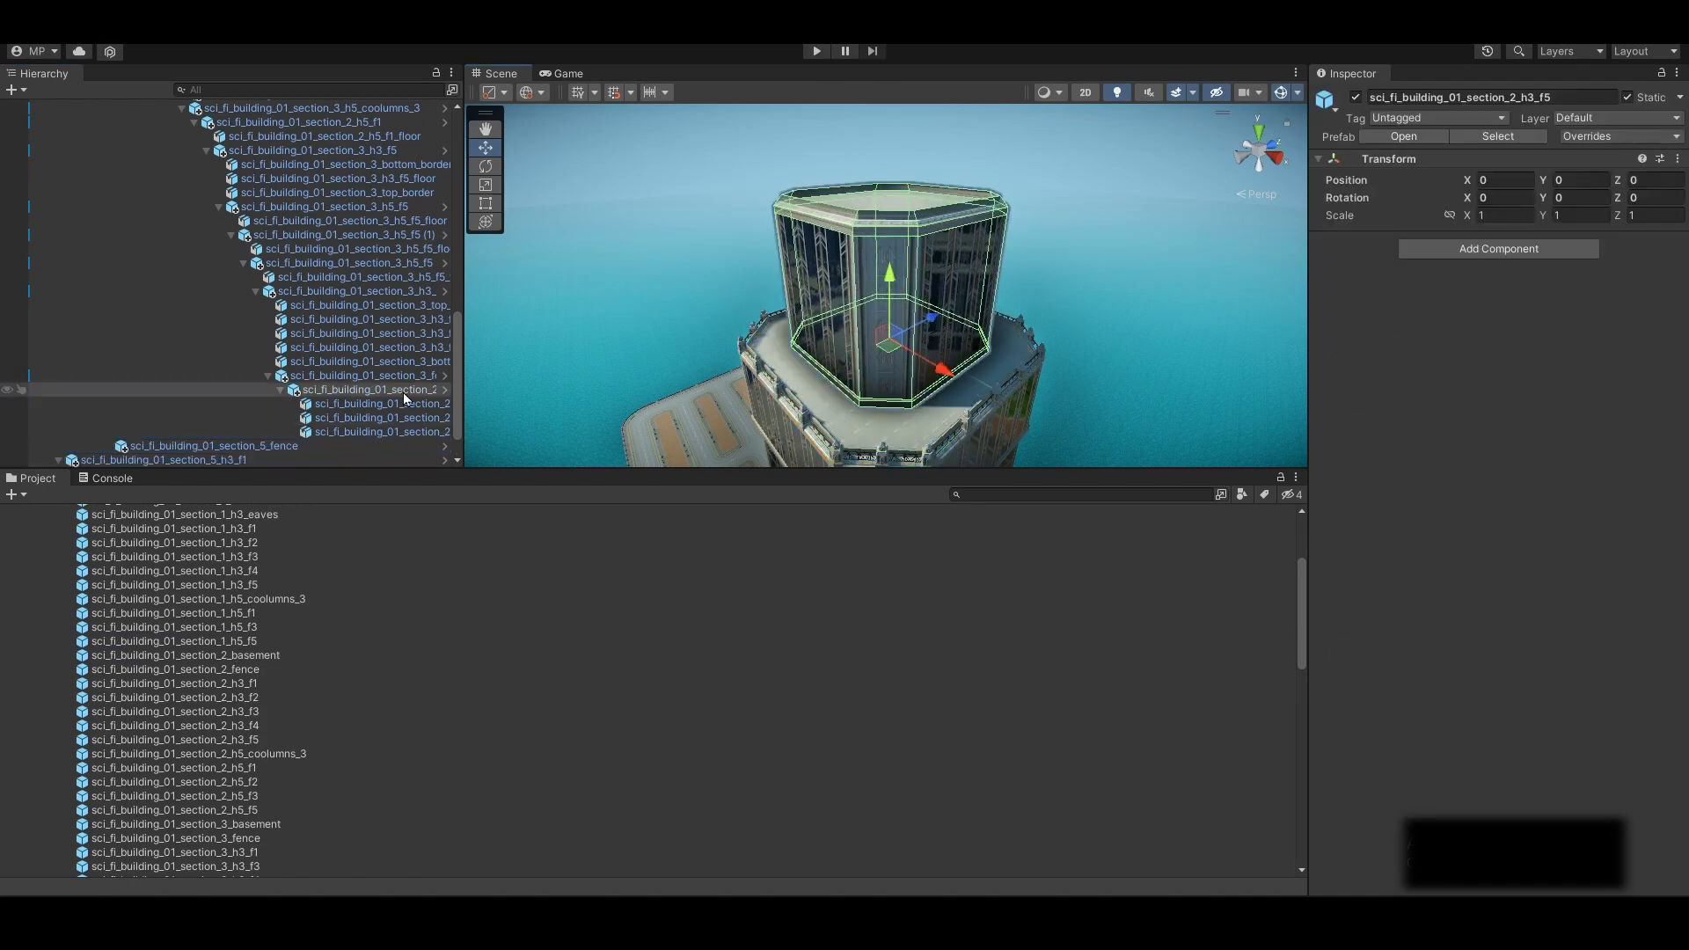
pyautogui.moveTo(464, 380); pyautogui.dragTo(526, 384)
pyautogui.moveTo(188, 754); pyautogui.dragTo(380, 389)
pyautogui.moveTo(920, 274); pyautogui.dragTo(923, 134)
pyautogui.scroll(5, 924, 263)
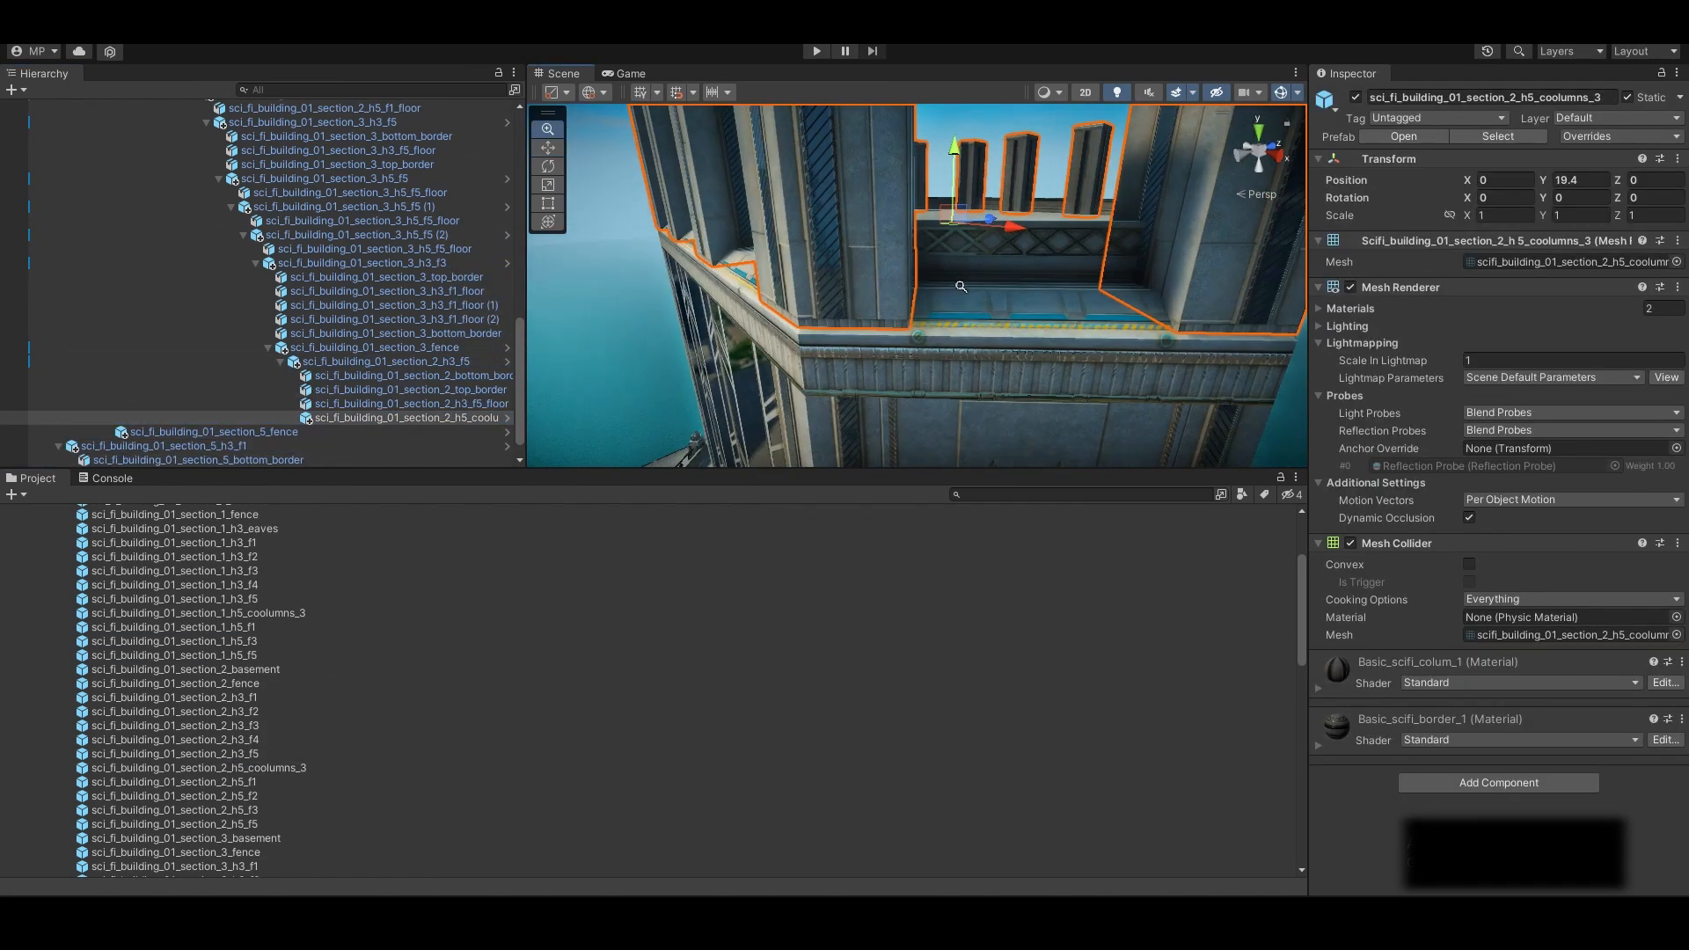
pyautogui.scroll(-5, 978, 359)
# Duplicate the section_2_h5_coolumns_3 ring and stack the copy directly on top of the first ring
pyautogui.hotkey('ctrl', 'd')
pyautogui.moveTo(967, 233); pyautogui.dragTo(968, 159)
pyautogui.scroll(5, 880, 255)
pyautogui.moveTo(880, 255); pyautogui.dragTo(801, 247, button='middle')
pyautogui.moveTo(907, 118); pyautogui.dragTo(907, 130)
pyautogui.scroll(-6, 907, 219)
pyautogui.moveTo(976, 356); pyautogui.dragTo(897, 378, button='middle')
pyautogui.click(1077, 352)
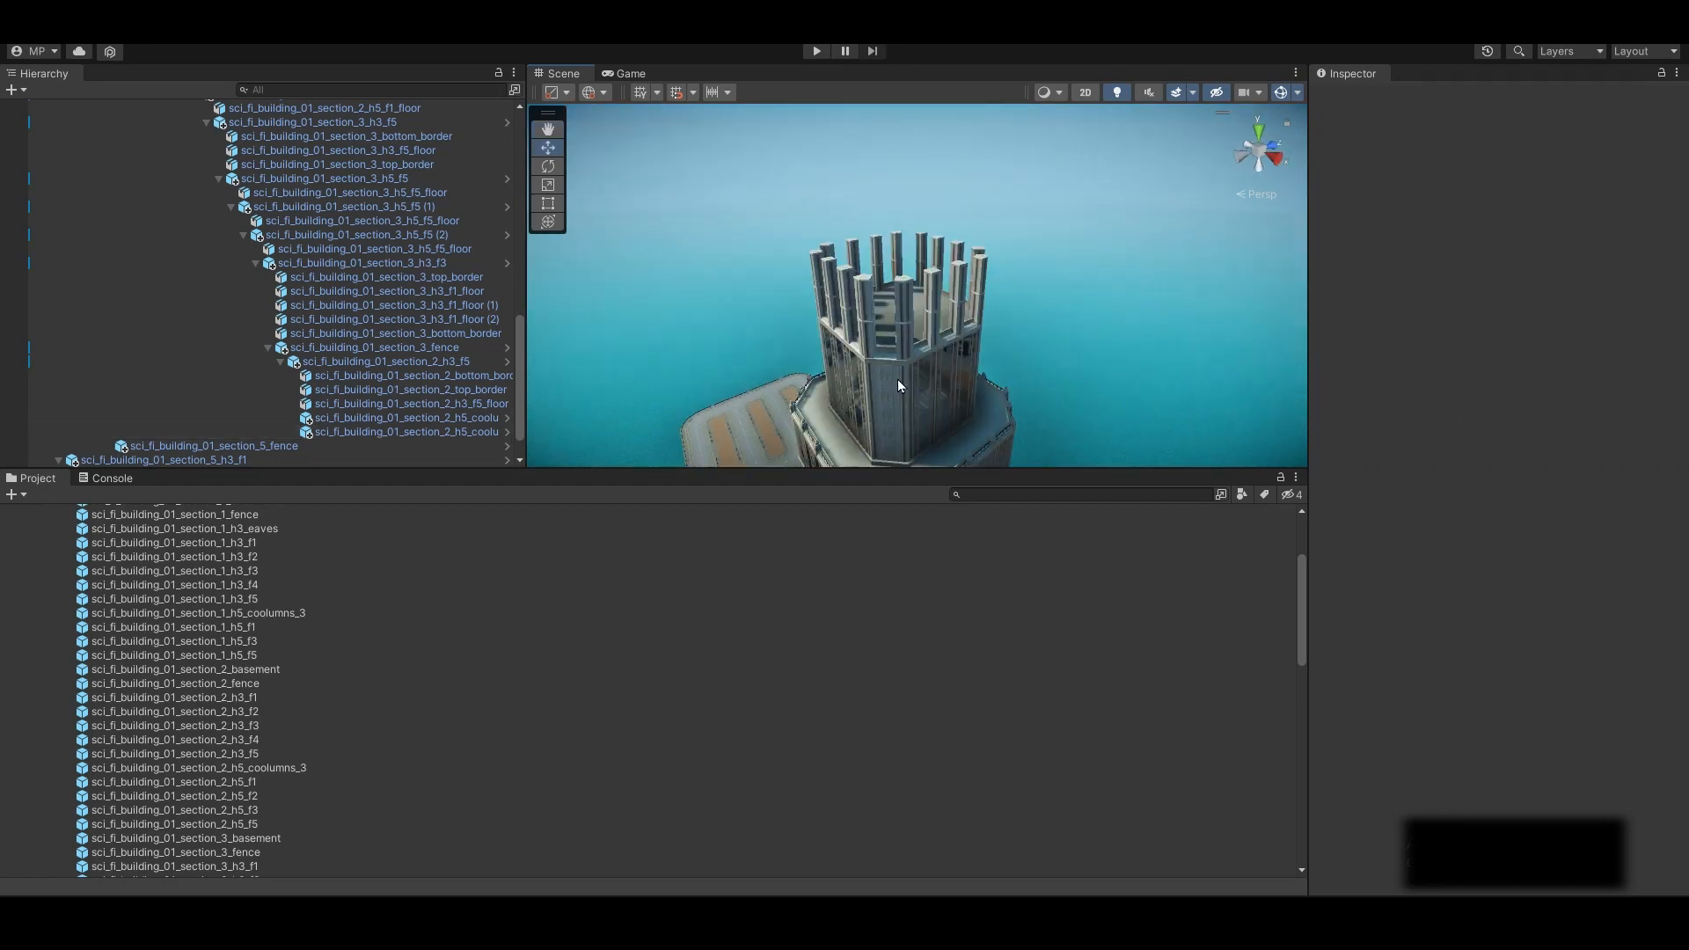
# Add sci_fi_building_01_section_2_h3_f2 as a child of the upper section_2_h5_coolumns_3 ring and raise it to about Y 5.51
pyautogui.click(898, 378)
pyautogui.click(387, 432)
pyautogui.moveTo(206, 658); pyautogui.dragTo(405, 431)
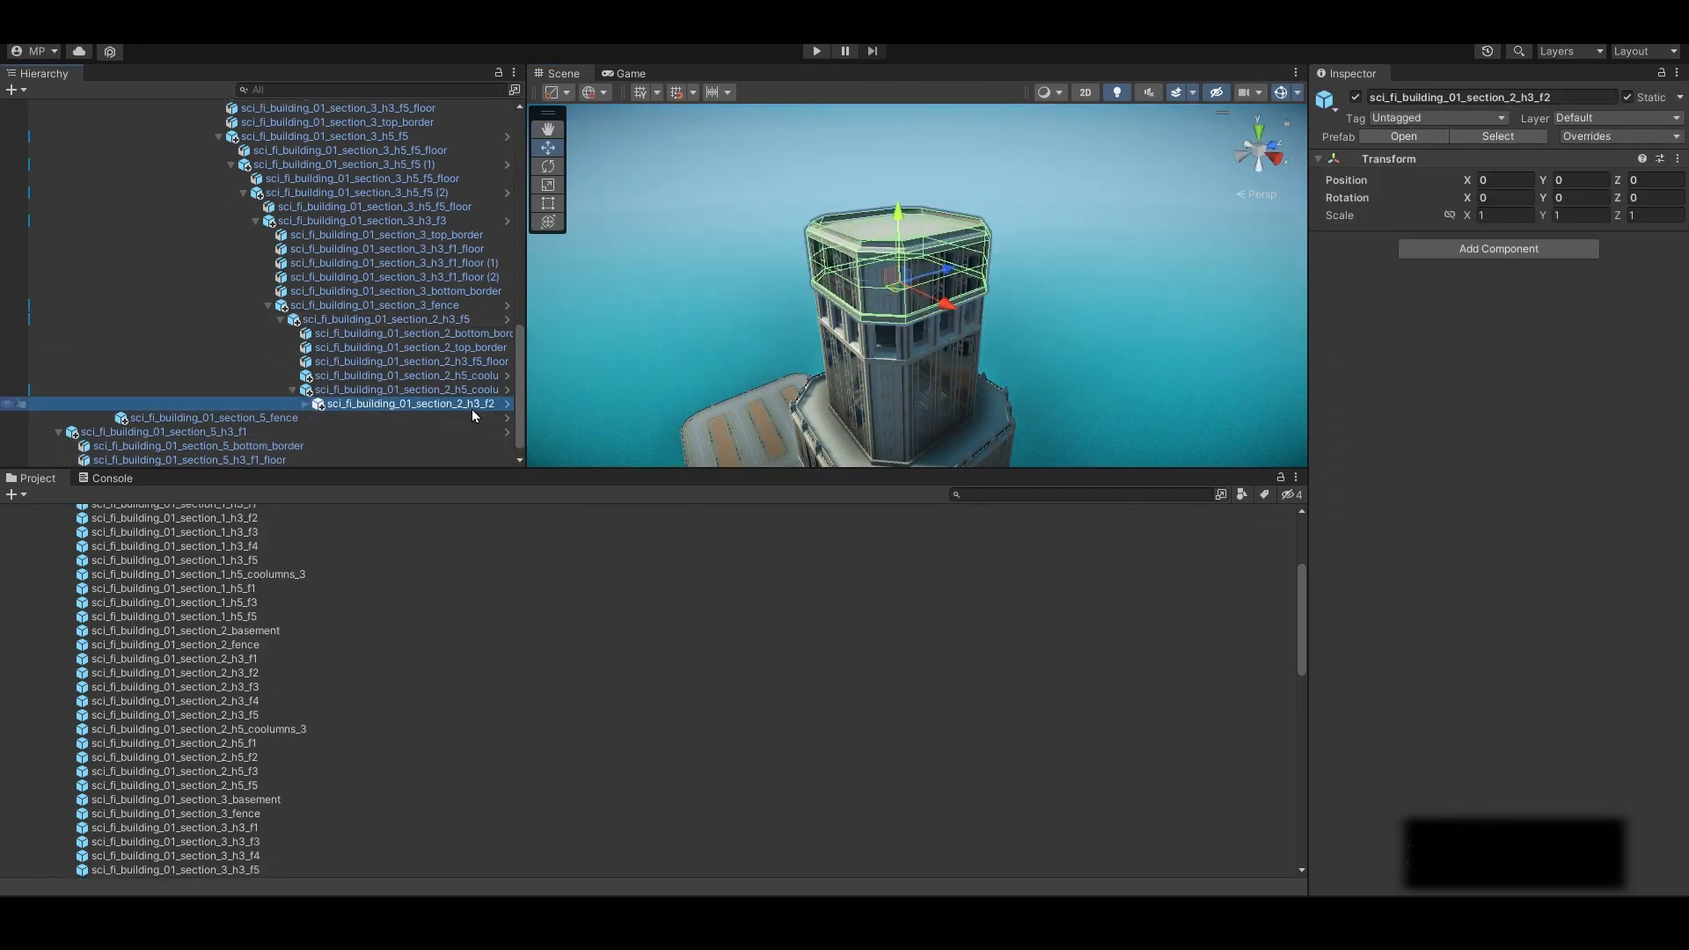
pyautogui.scroll(5, 879, 290)
pyautogui.scroll(-5, 939, 343)
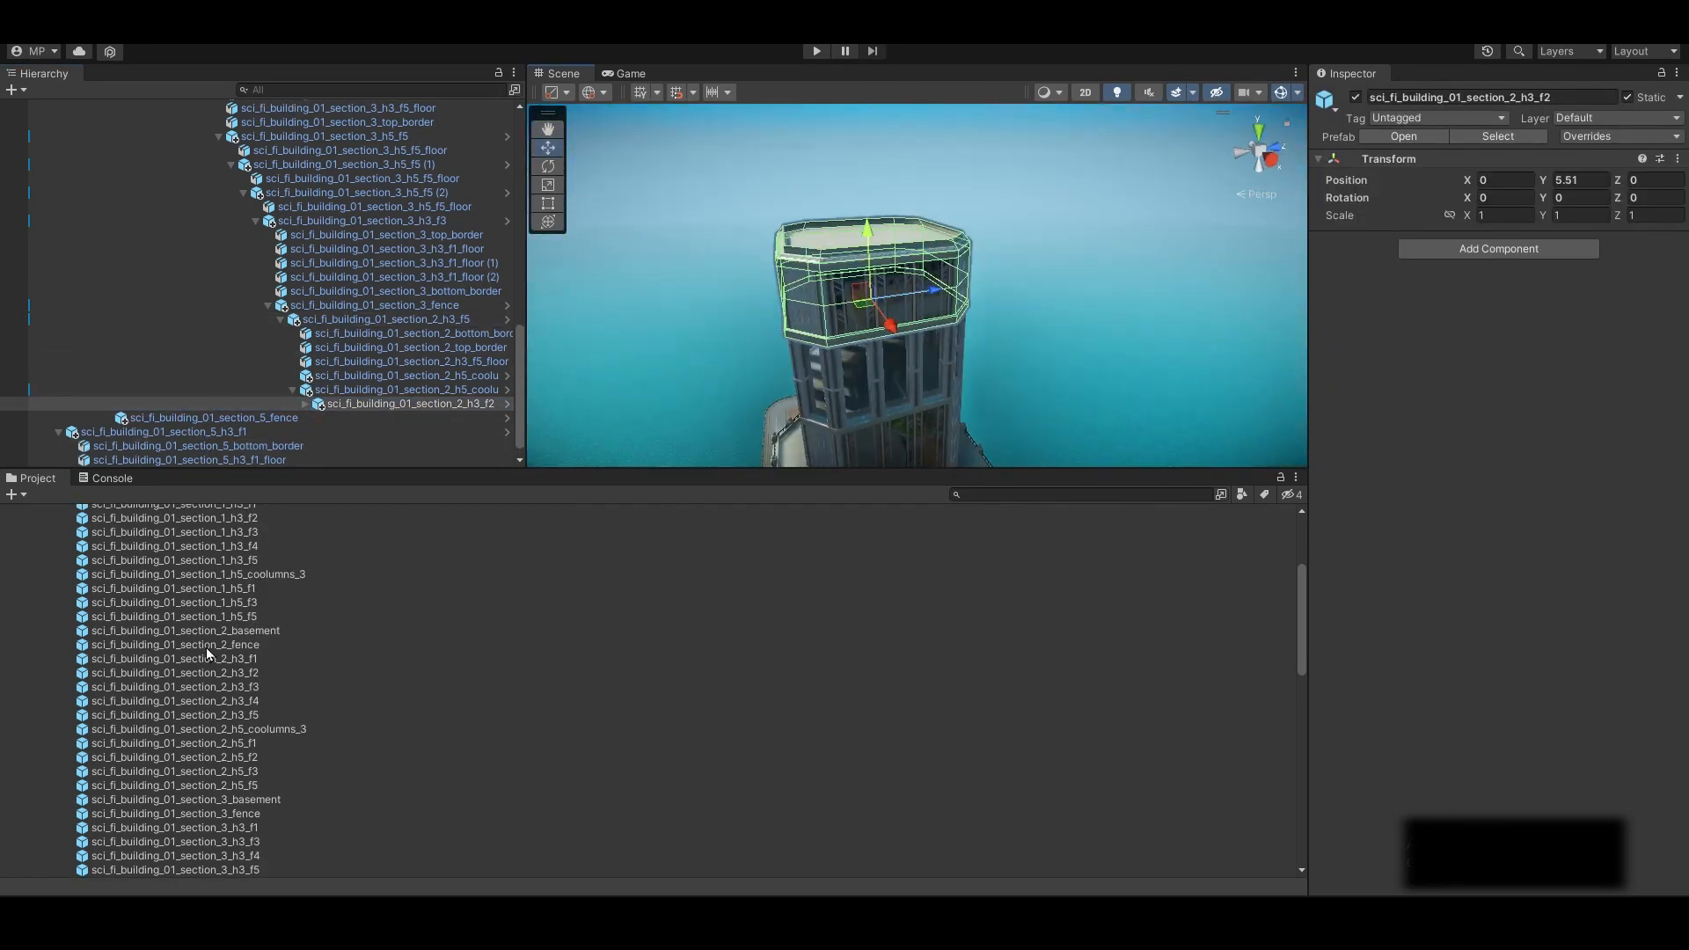
# Add sci_fi_building_01_section_2_fence as a child of section_2_h3_f2 and raise it to the edge of the tier's roof
pyautogui.moveTo(206, 646); pyautogui.dragTo(410, 404)
pyautogui.moveTo(867, 230); pyautogui.dragTo(851, 146)
pyautogui.scroll(6, 857, 220)
pyautogui.scroll(-8, 879, 264)
pyautogui.click(1055, 334)
pyautogui.keyDown('alt'); pyautogui.moveTo(1038, 335); pyautogui.dragTo(1002, 395); pyautogui.keyUp('alt')
# Add sci_fi_building_01_section_1_h5_f1 as a child of the lower section_2_h5_coolumns_3 ring to fill the space inside the columns
pyautogui.click(293, 375)
pyautogui.scroll(-6, 1047, 330)
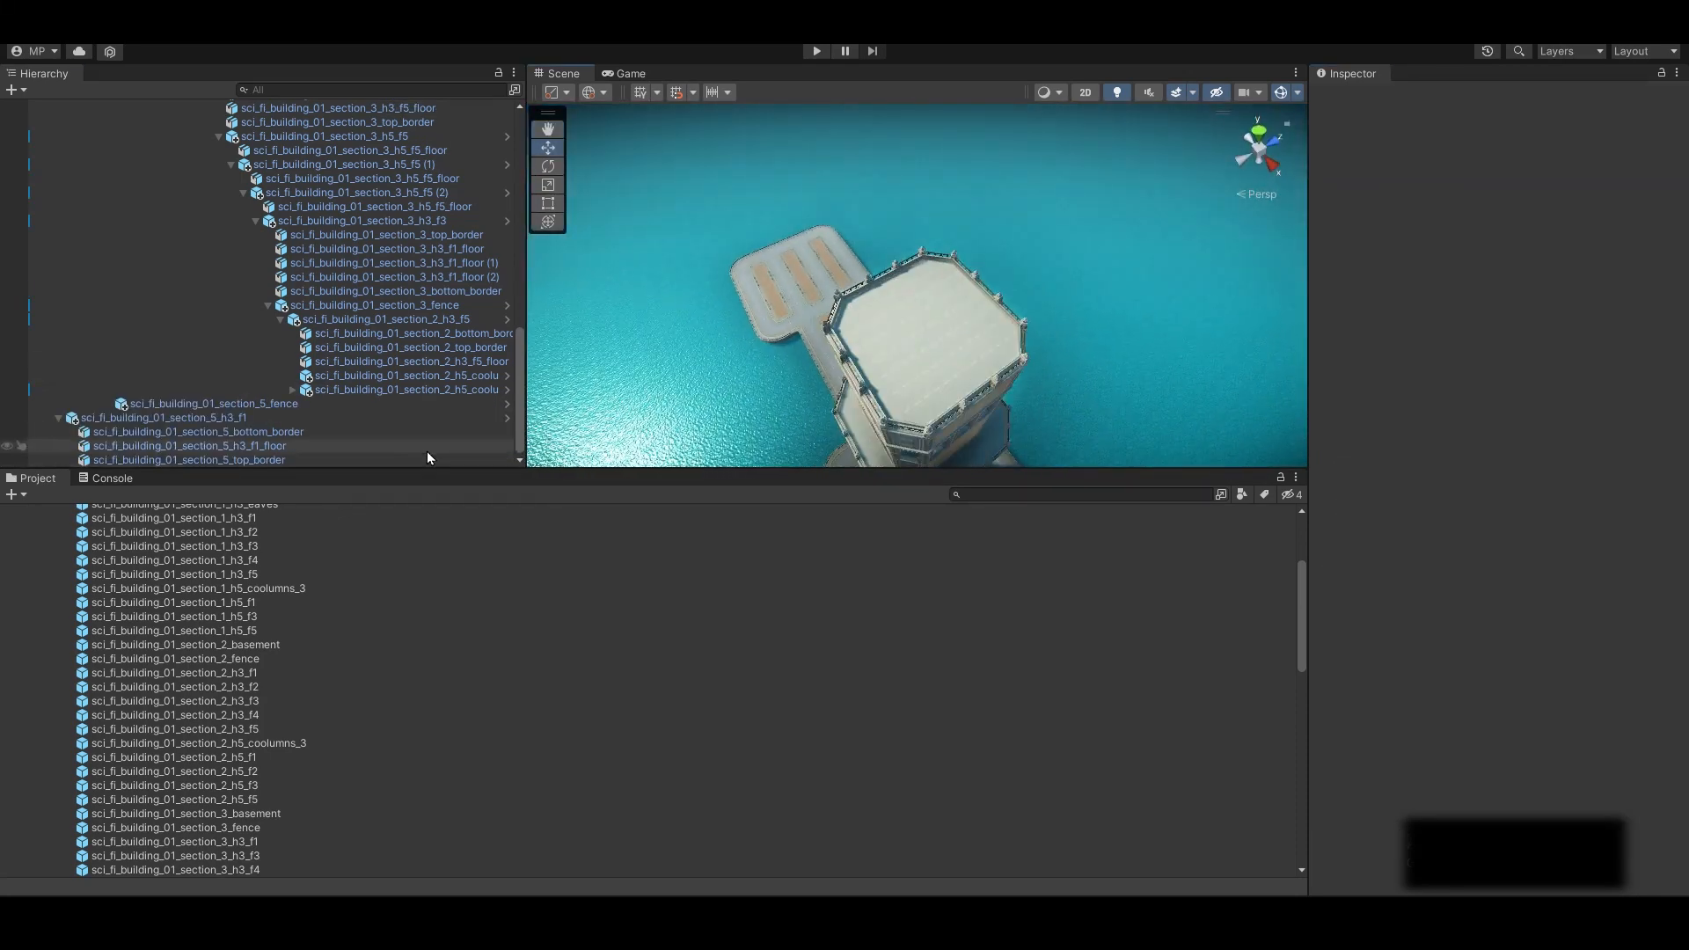
pyautogui.moveTo(426, 468); pyautogui.dragTo(426, 449)
pyautogui.scroll(2, 224, 720)
pyautogui.keyDown('alt'); pyautogui.moveTo(919, 343); pyautogui.dragTo(911, 237); pyautogui.keyUp('alt')
pyautogui.scroll(5, 911, 231)
pyautogui.click(911, 231)
pyautogui.click(884, 215)
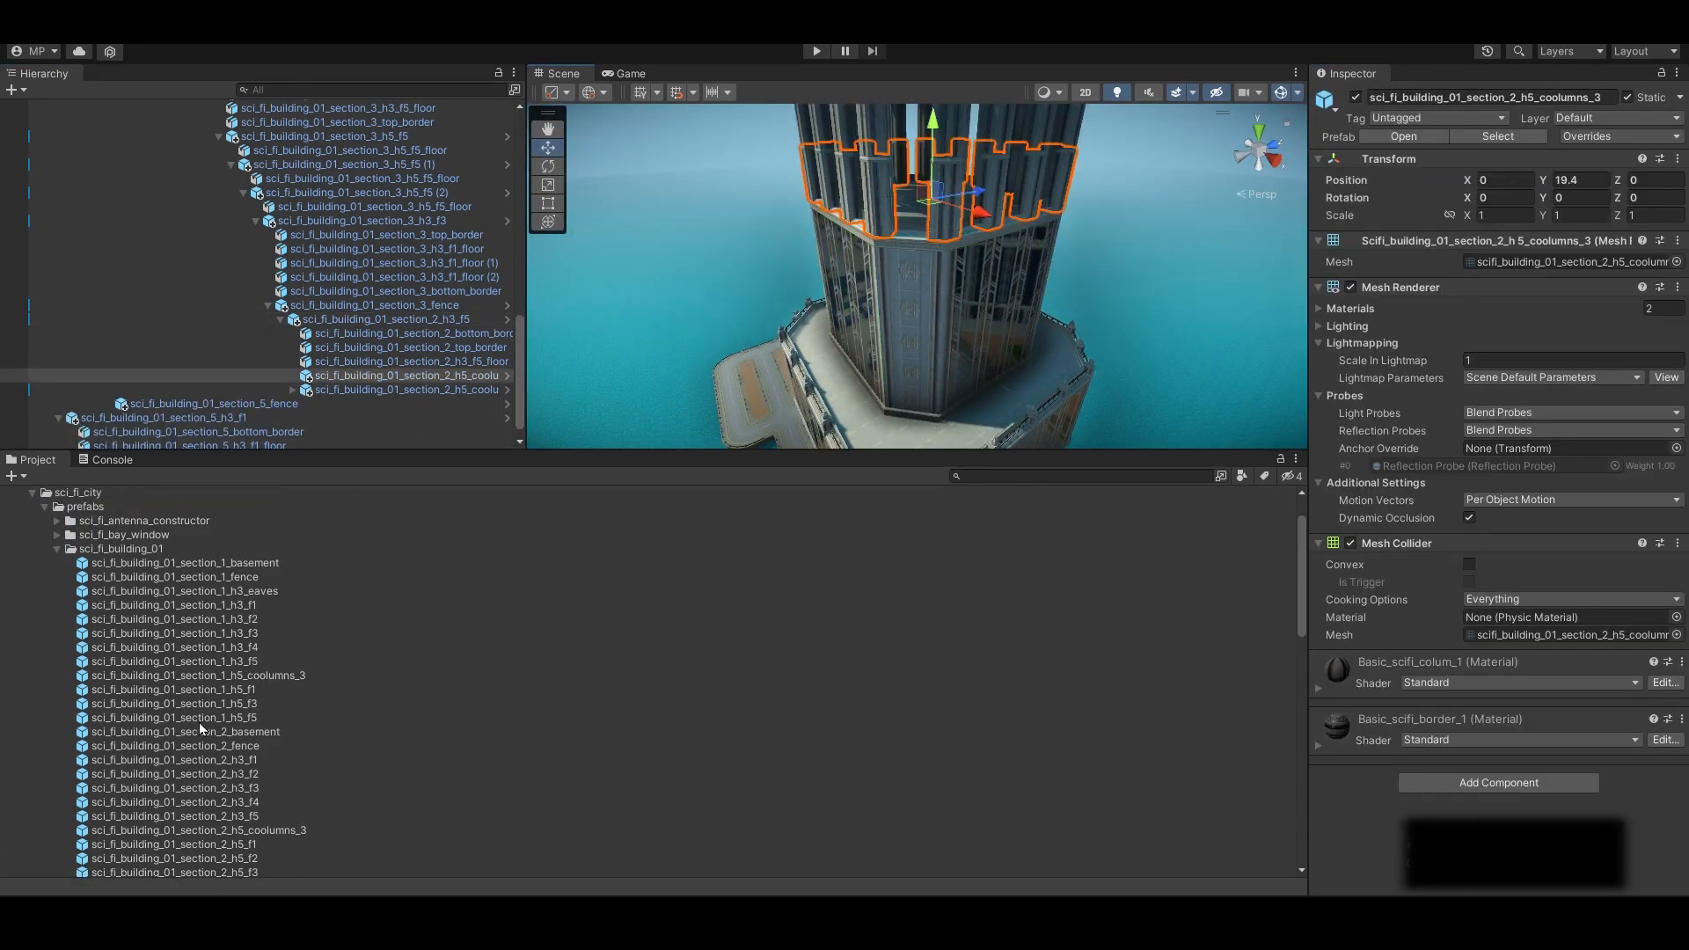
pyautogui.moveTo(185, 689); pyautogui.dragTo(406, 376)
pyautogui.scroll(5, 932, 255)
# Duplicate the section_1_h5_f1 core and raise the copy to about Y 5.5 inside the upper column ring
pyautogui.hotkey('ctrl', 'd')
pyautogui.keyDown('alt'); pyautogui.moveTo(950, 255); pyautogui.dragTo(1026, 261); pyautogui.keyUp('alt')
pyautogui.moveTo(950, 190); pyautogui.dragTo(948, 132)
pyautogui.moveTo(889, 250); pyautogui.dragTo(888, 224)
pyautogui.keyDown('alt'); pyautogui.moveTo(916, 312); pyautogui.dragTo(954, 232); pyautogui.keyUp('alt')
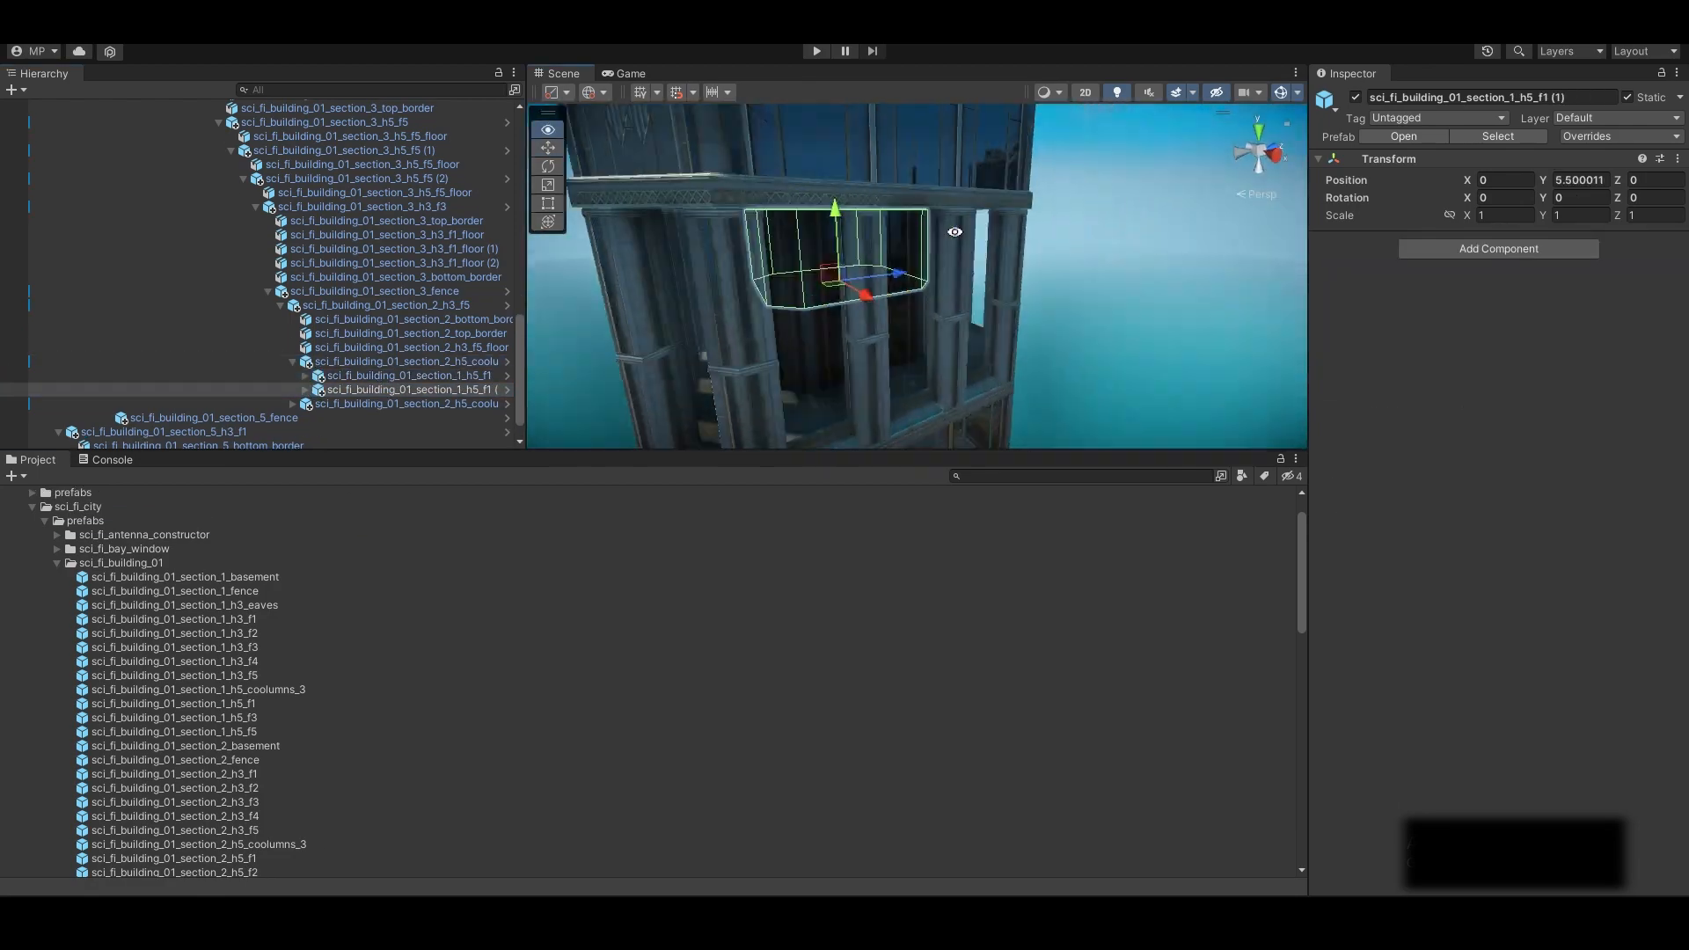
pyautogui.scroll(-6, 954, 233)
pyautogui.click(1091, 255)
# Add sci_fi_building_01_section_1_h5_coolumns_3 on the roof under section_2_fence and stack a duplicate above it at Y 5.5
pyautogui.keyDown('alt'); pyautogui.moveTo(1056, 255); pyautogui.dragTo(1046, 308); pyautogui.keyUp('alt')
pyautogui.moveTo(202, 691); pyautogui.dragTo(407, 404)
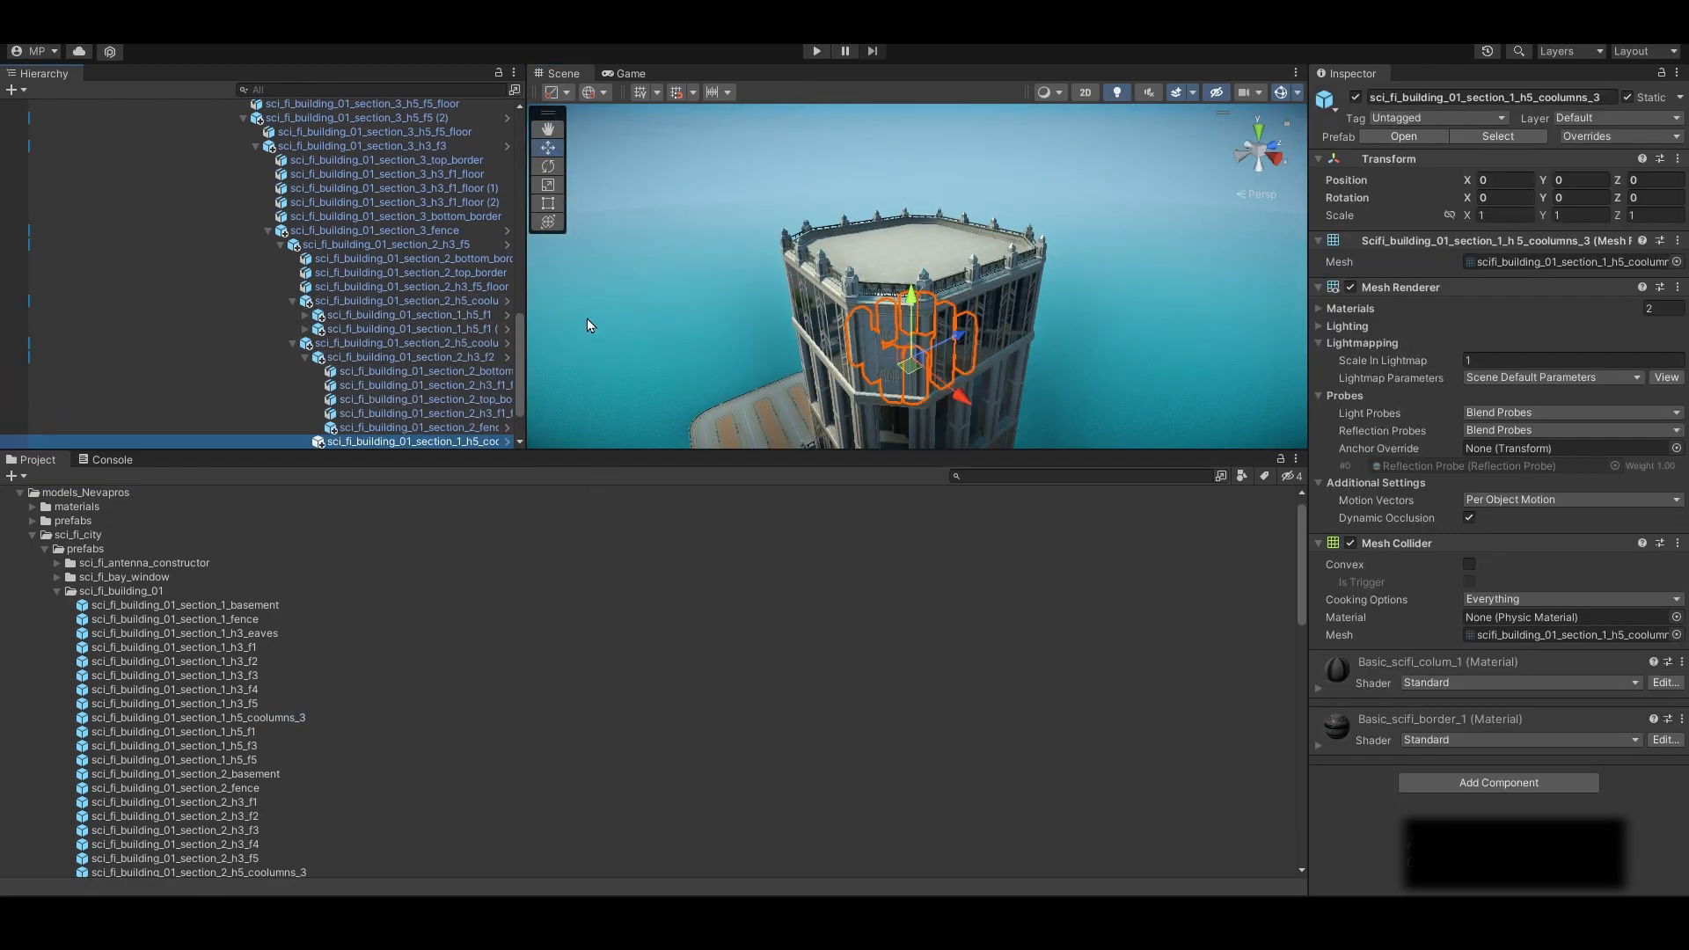
pyautogui.press('f')
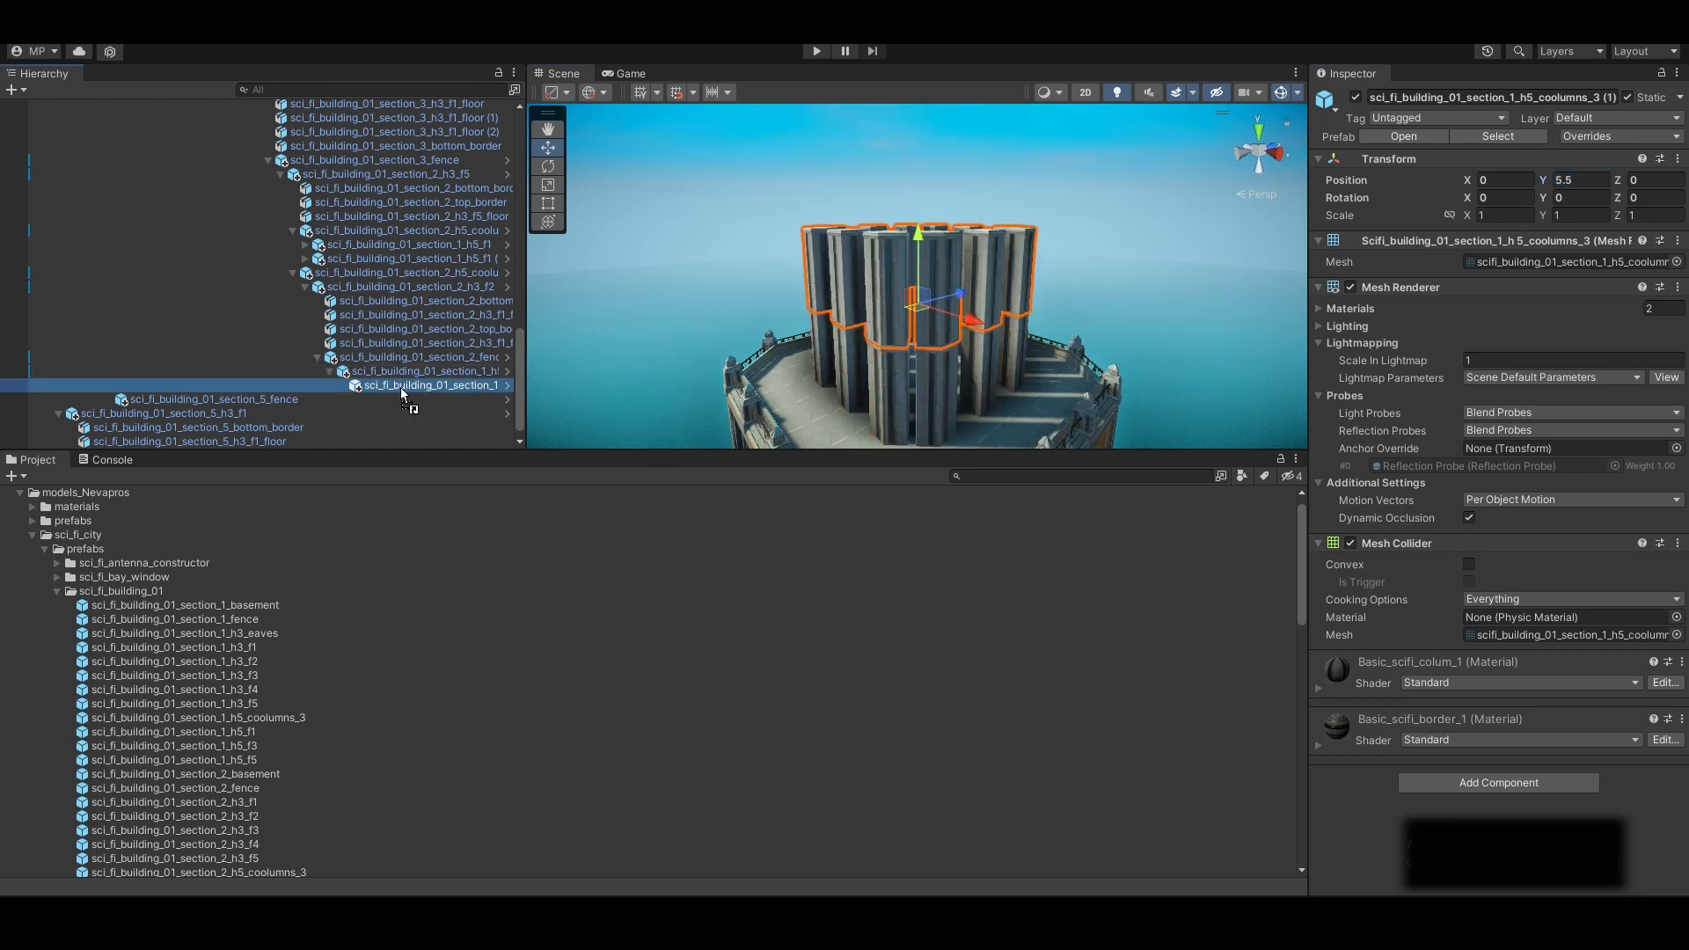
# Add a section_1 window block as a child of the upper section_1_h5_coolumns_3 ring and set its Y position to 5.5
pyautogui.moveTo(401, 394); pyautogui.dragTo(401, 387)
pyautogui.click(1581, 180)
pyautogui.write('5.5')
pyautogui.scroll(-5, 1014, 249)
pyautogui.click(1055, 249)
pyautogui.moveTo(1014, 249); pyautogui.dragTo(968, 378, button='middle')
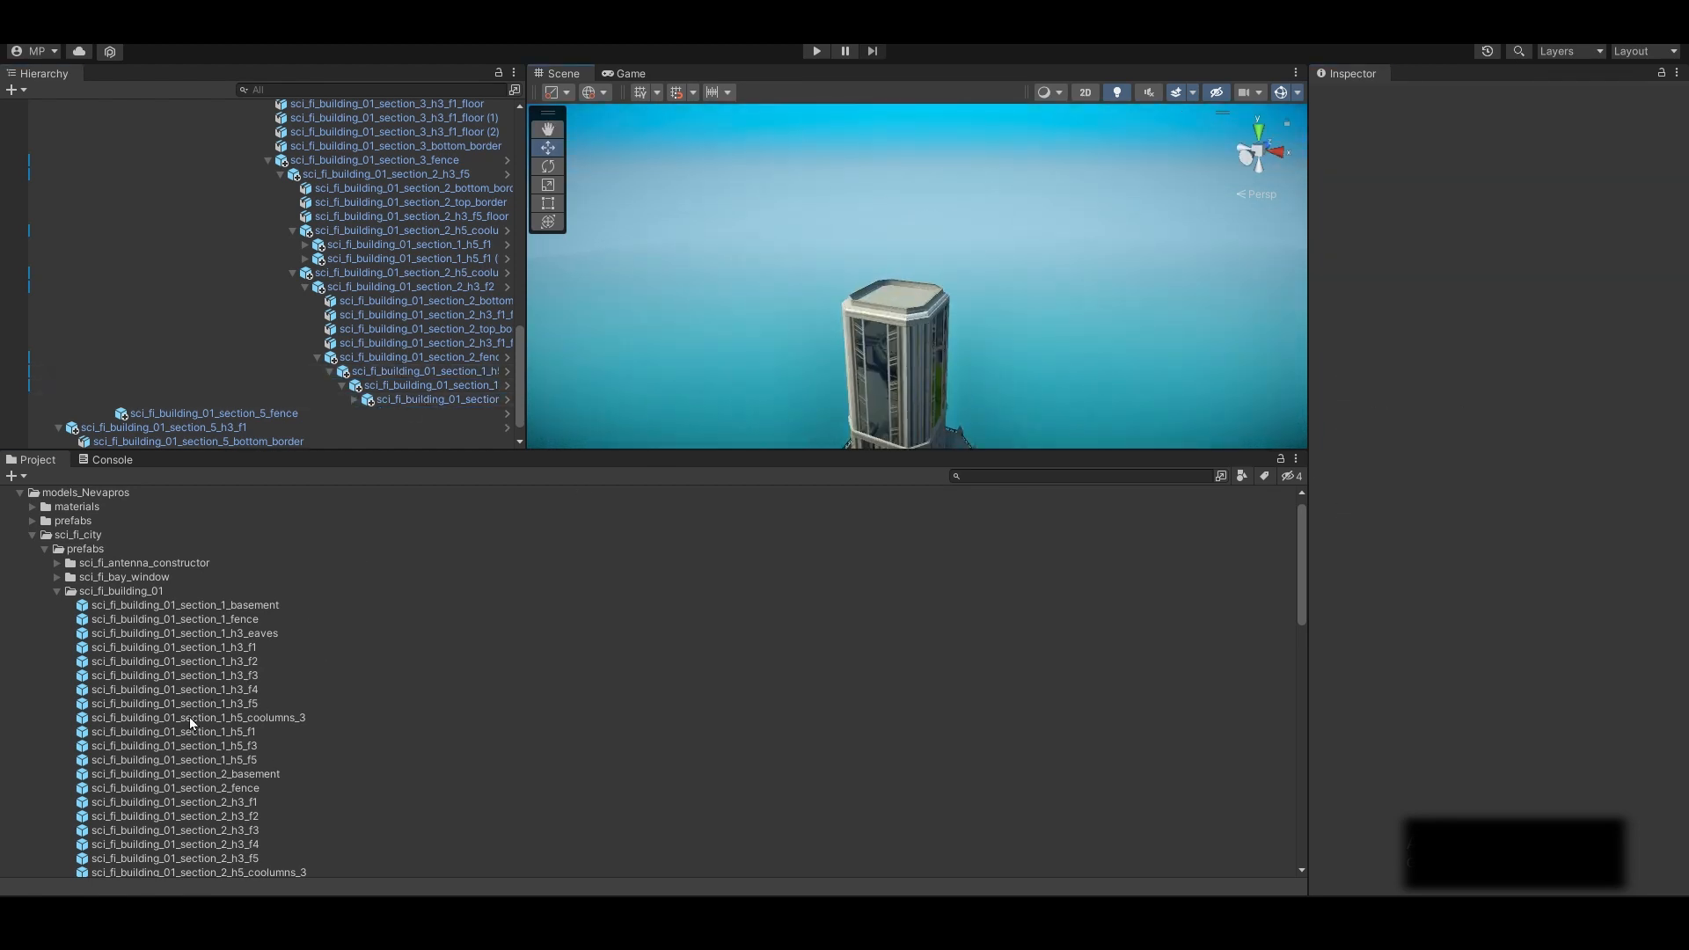
# Add sci_fi_building_01_section_1_h5_f5 as a child of the top section_1 block and raise it onto the tower top
pyautogui.moveTo(188, 762); pyautogui.dragTo(436, 400)
pyautogui.moveTo(899, 352); pyautogui.dragTo(905, 230)
pyautogui.scroll(6, 905, 264)
pyautogui.moveTo(832, 154); pyautogui.dragTo(905, 155)
pyautogui.click(1055, 264)
pyautogui.scroll(-8, 917, 288)
pyautogui.click(917, 287)
pyautogui.scroll(5, 905, 216)
pyautogui.scroll(-5, 905, 263)
# Place sci_fi_antenna_02 on the tower roof and move it toward one side, to about X -80.1, Y 332.2, Z -82.27
pyautogui.keyDown('alt'); pyautogui.moveTo(879, 282); pyautogui.dragTo(780, 328); pyautogui.keyUp('alt')
pyautogui.click(1056, 264)
pyautogui.scroll(-5, 980, 260)
pyautogui.keyDown('alt'); pyautogui.moveTo(979, 260); pyautogui.dragTo(1016, 344, button='right'); pyautogui.keyUp('alt')
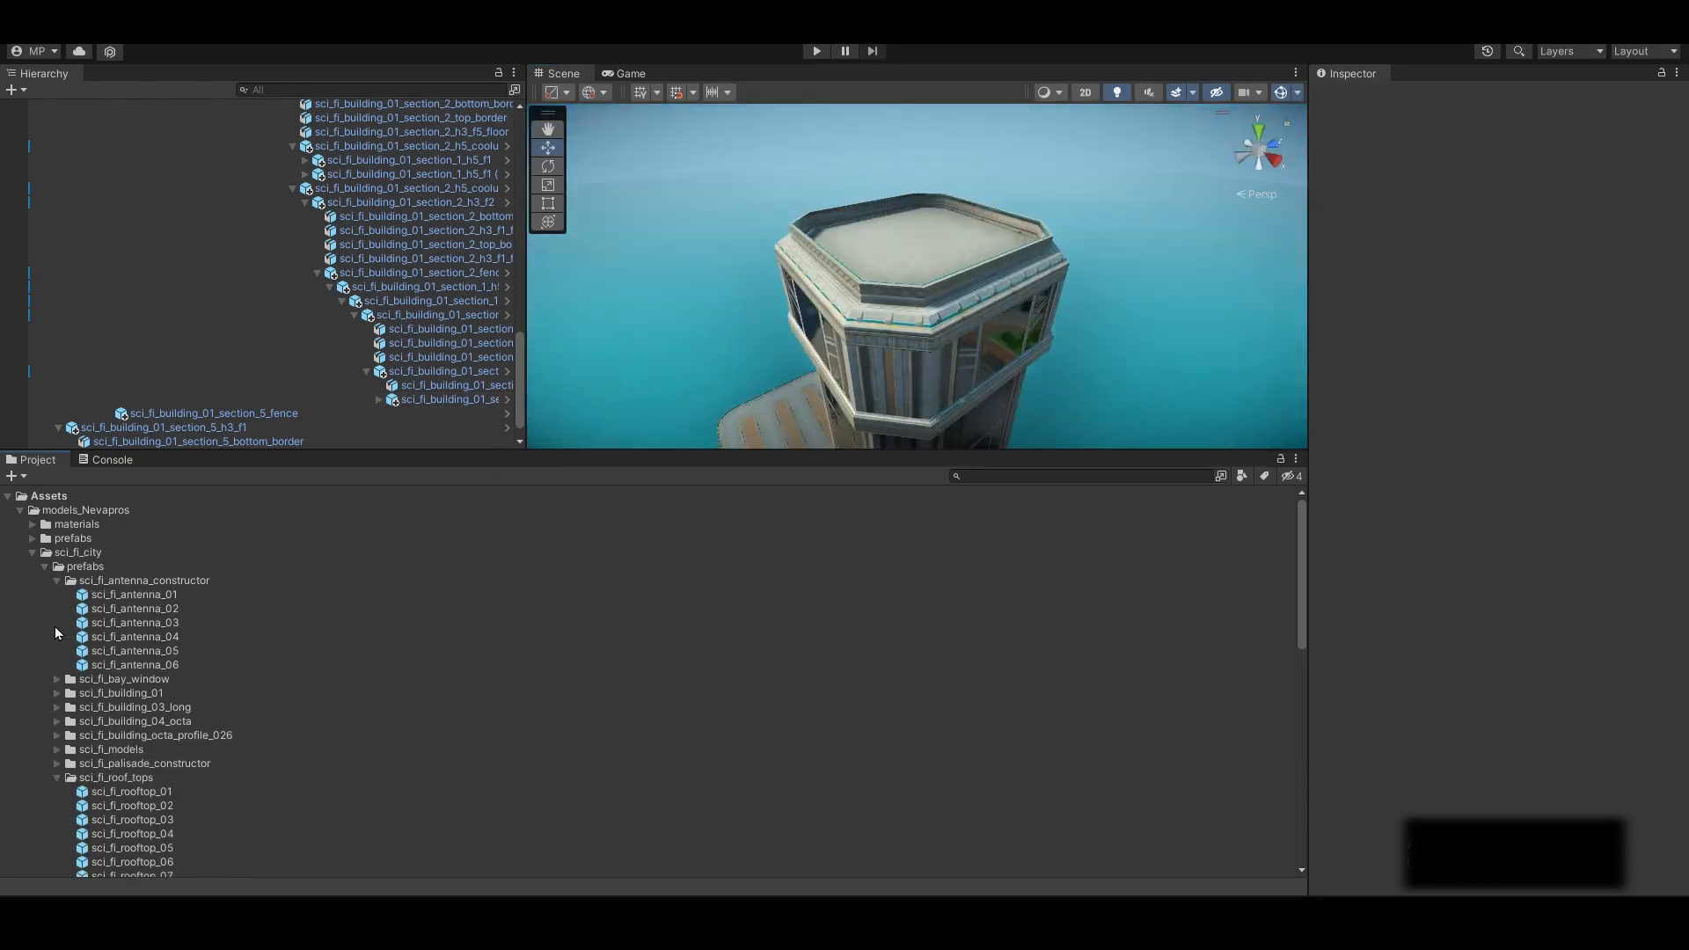
pyautogui.scroll(5, 932, 247)
pyautogui.moveTo(142, 609); pyautogui.dragTo(923, 290)
pyautogui.moveTo(924, 237); pyautogui.dragTo(1020, 251)
pyautogui.scroll(-3, 967, 264)
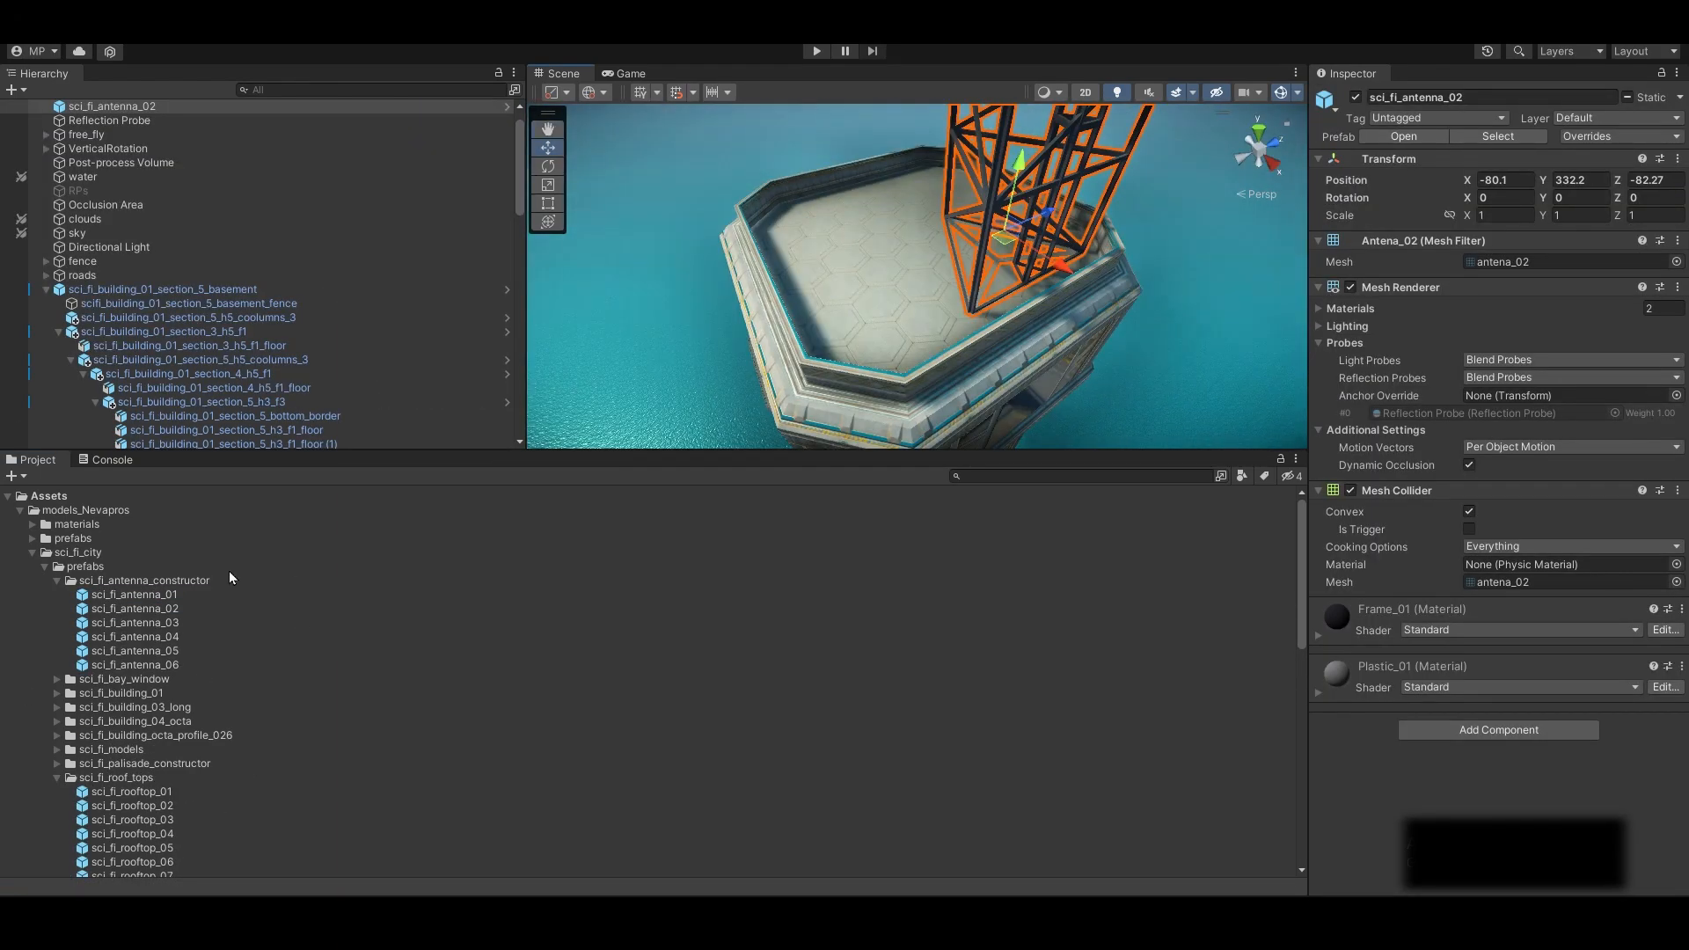
# Preview the sci_fi_roof_tops prefabs and place sci_fi_rooftop_floor_00 on the roof at about X -82.79, Y 331.1, Z -86.74
pyautogui.scroll(-3, 159, 651)
pyautogui.click(135, 634)
pyautogui.click(141, 689)
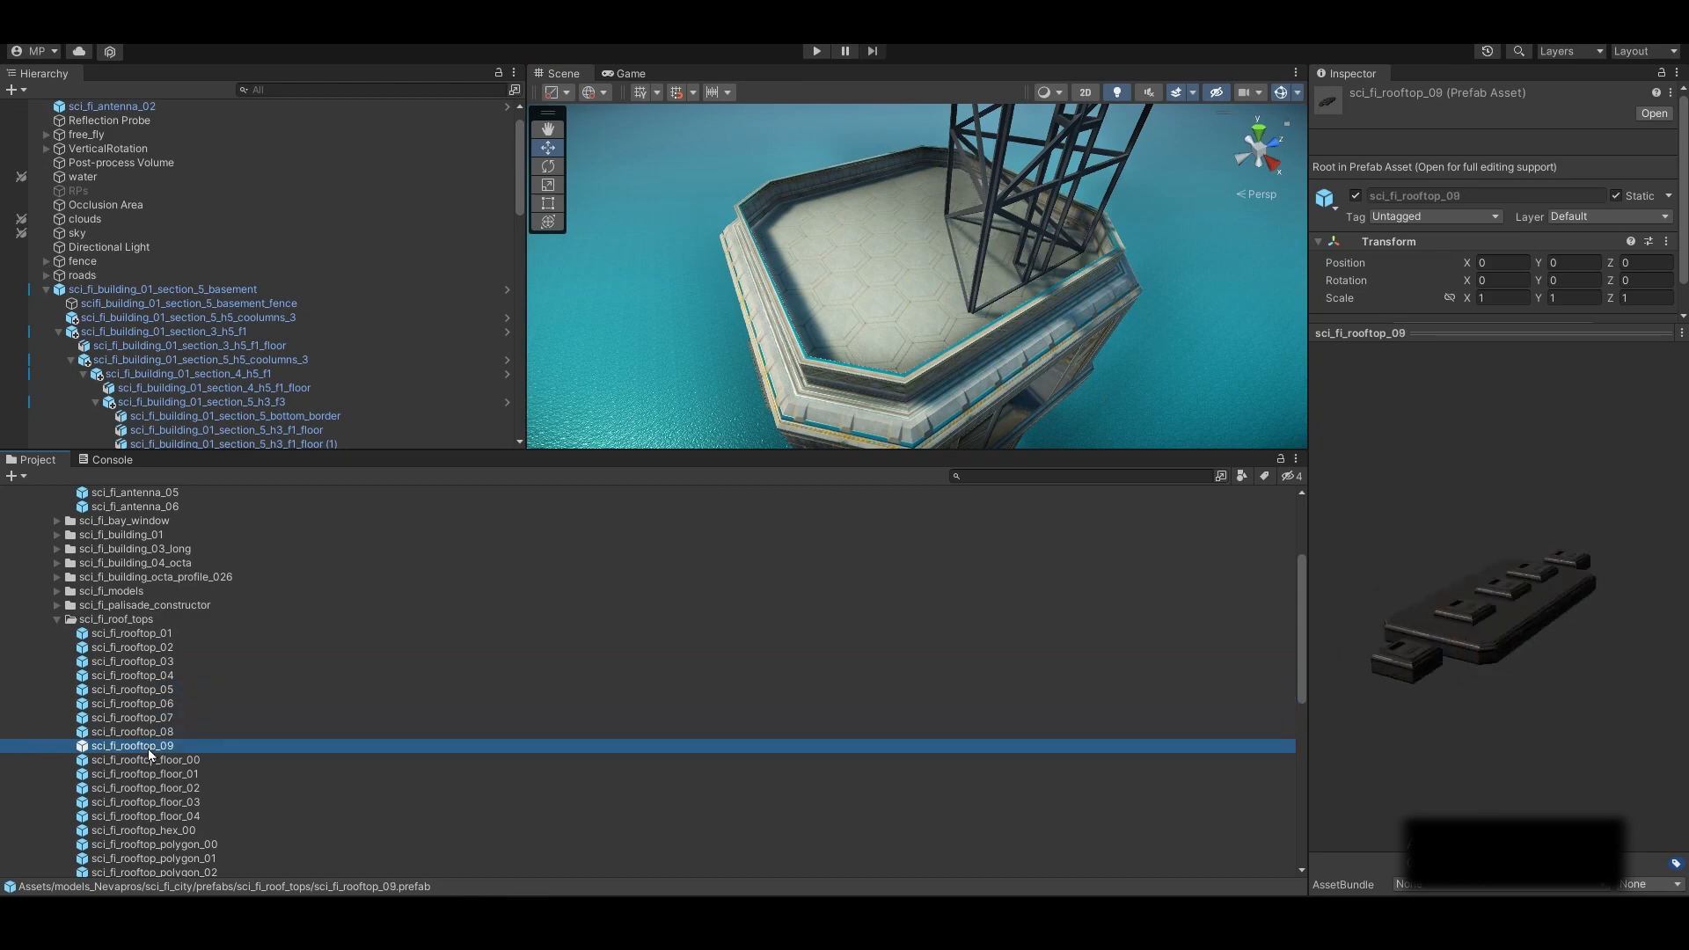
pyautogui.moveTo(147, 759); pyautogui.dragTo(1064, 323)
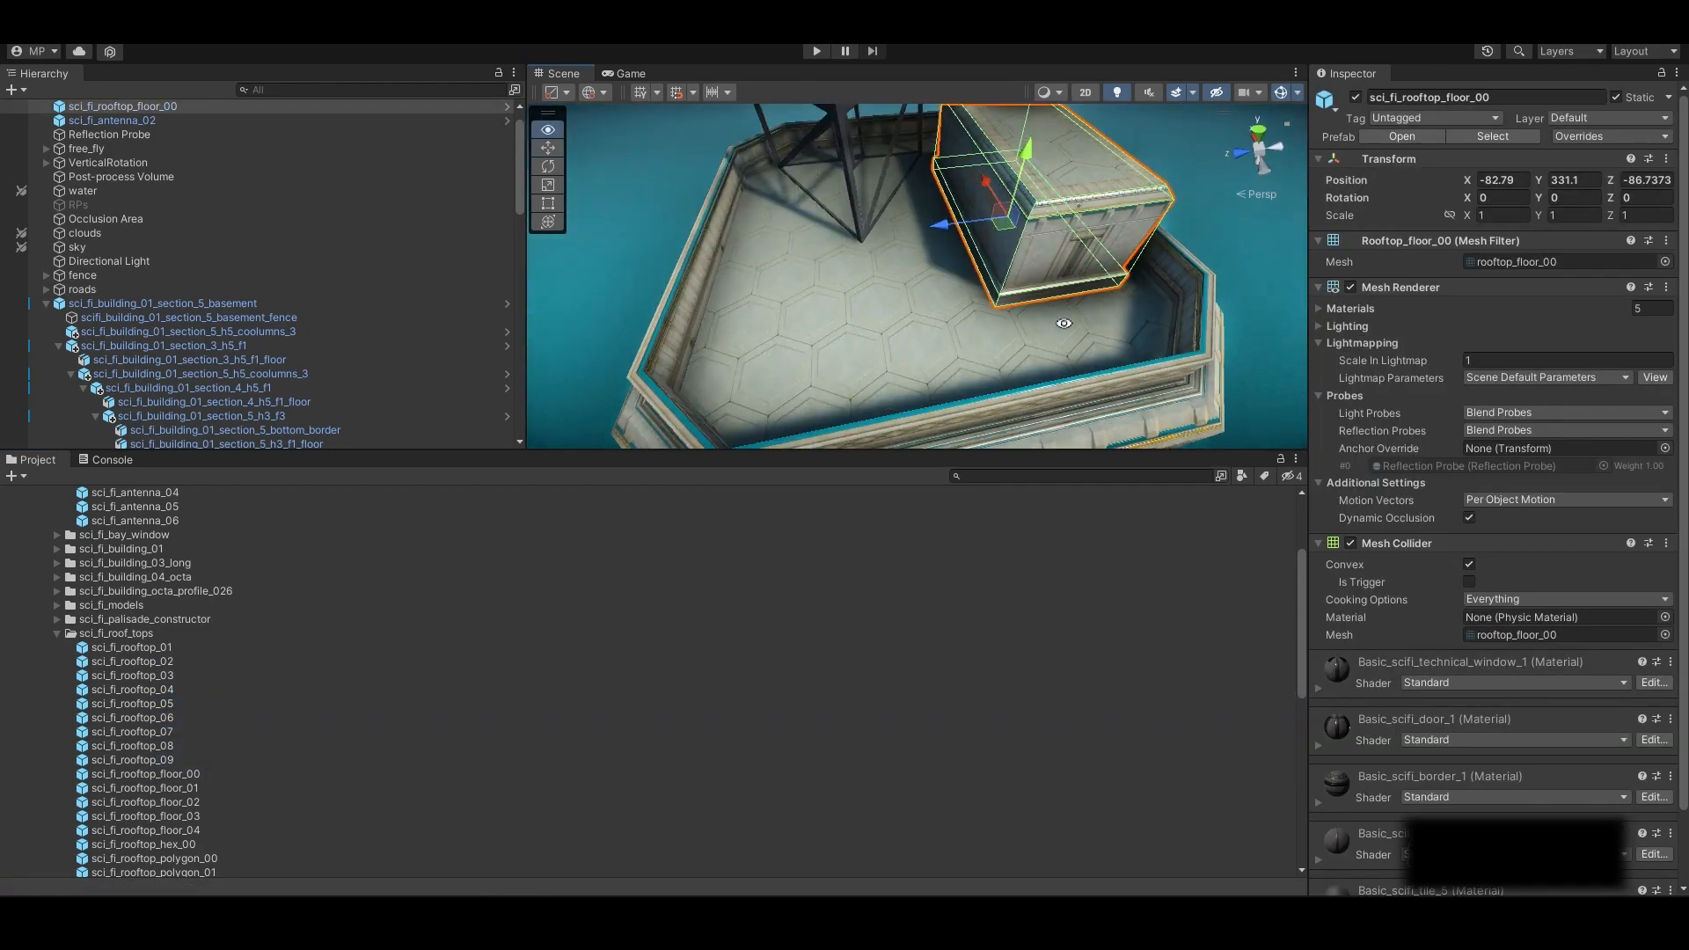
# Try sci_fi_rooftop_polygon_00 on the open part of the tower roof and delete it
pyautogui.scroll(-3, 155, 774)
pyautogui.click(155, 741)
pyautogui.click(167, 686)
pyautogui.click(176, 700)
pyautogui.moveTo(180, 702); pyautogui.dragTo(866, 237)
pyautogui.moveTo(866, 237)
pyautogui.keyDown('alt'); pyautogui.mouseDown()
pyautogui.moveTo(914, 202)
pyautogui.moveTo(883, 228)
pyautogui.mouseUp(); pyautogui.keyUp('alt')
pyautogui.keyDown('alt'); pyautogui.moveTo(882, 238); pyautogui.dragTo(892, 339); pyautogui.keyUp('alt')
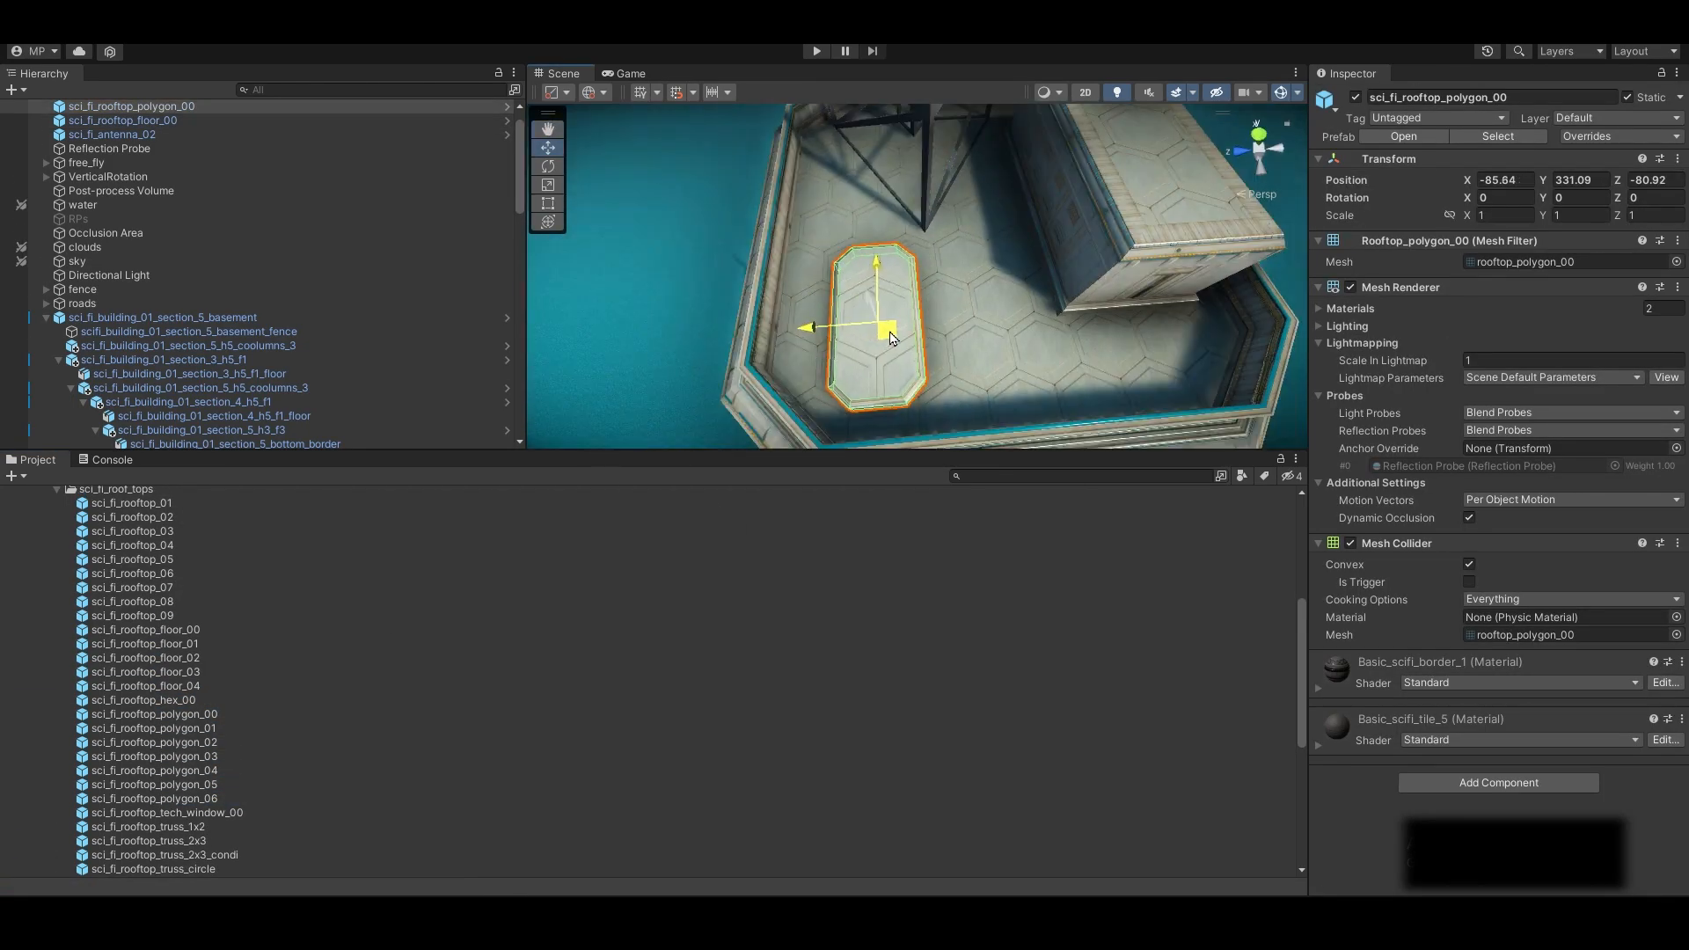
pyautogui.press('Delete')
# Place sci_fi_rooftop_truss_2x3_condi on the tower roof, duplicate it and move the copy to another spot on the roof
pyautogui.scroll(-3, 160, 720)
pyautogui.click(160, 712)
pyautogui.click(190, 697)
pyautogui.click(209, 669)
pyautogui.moveTo(211, 698); pyautogui.dragTo(983, 286)
pyautogui.keyDown('alt'); pyautogui.moveTo(983, 286); pyautogui.dragTo(994, 352); pyautogui.keyUp('alt')
pyautogui.hotkey('ctrl', 'd')
pyautogui.moveTo(959, 264); pyautogui.dragTo(932, 237)
pyautogui.click(884, 181)
pyautogui.keyDown('alt'); pyautogui.moveTo(933, 238); pyautogui.dragTo(847, 248, button='right'); pyautogui.keyUp('alt')
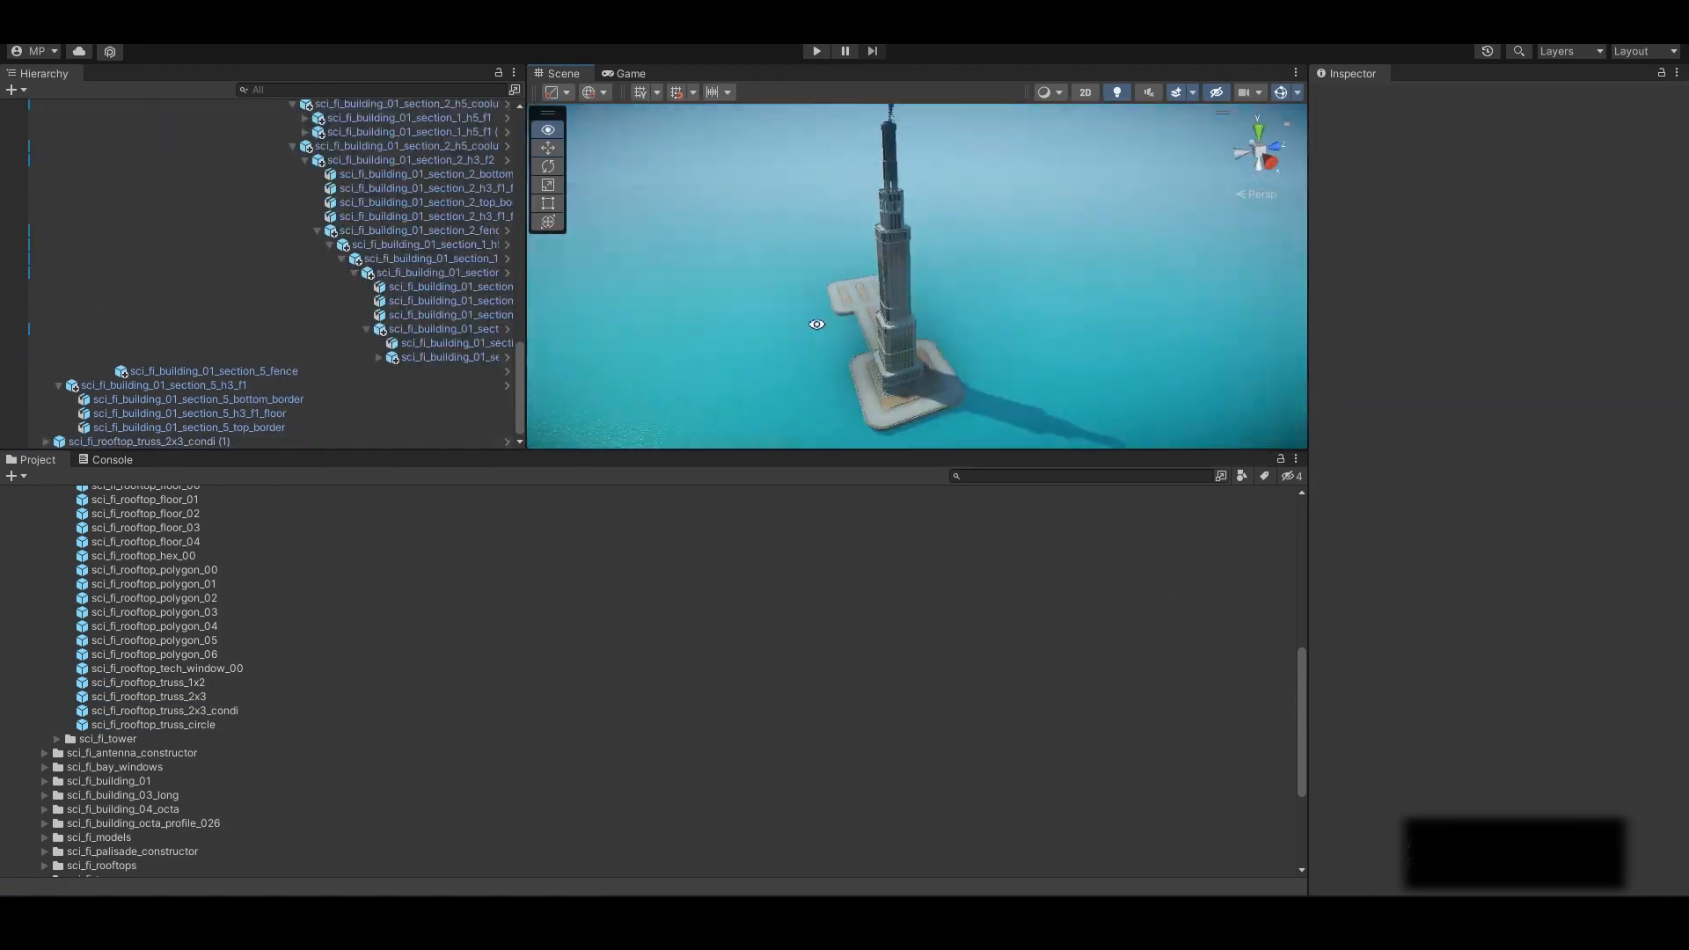
# Inspect the skyscraper's stacked tiers and columned setbacks from several angles, near and far
pyautogui.keyDown('alt'); pyautogui.moveTo(817, 325); pyautogui.dragTo(923, 370); pyautogui.keyUp('alt')
pyautogui.scroll(10, 968, 304)
pyautogui.click(969, 302)
pyautogui.click(932, 334)
pyautogui.scroll(-4, 938, 292)
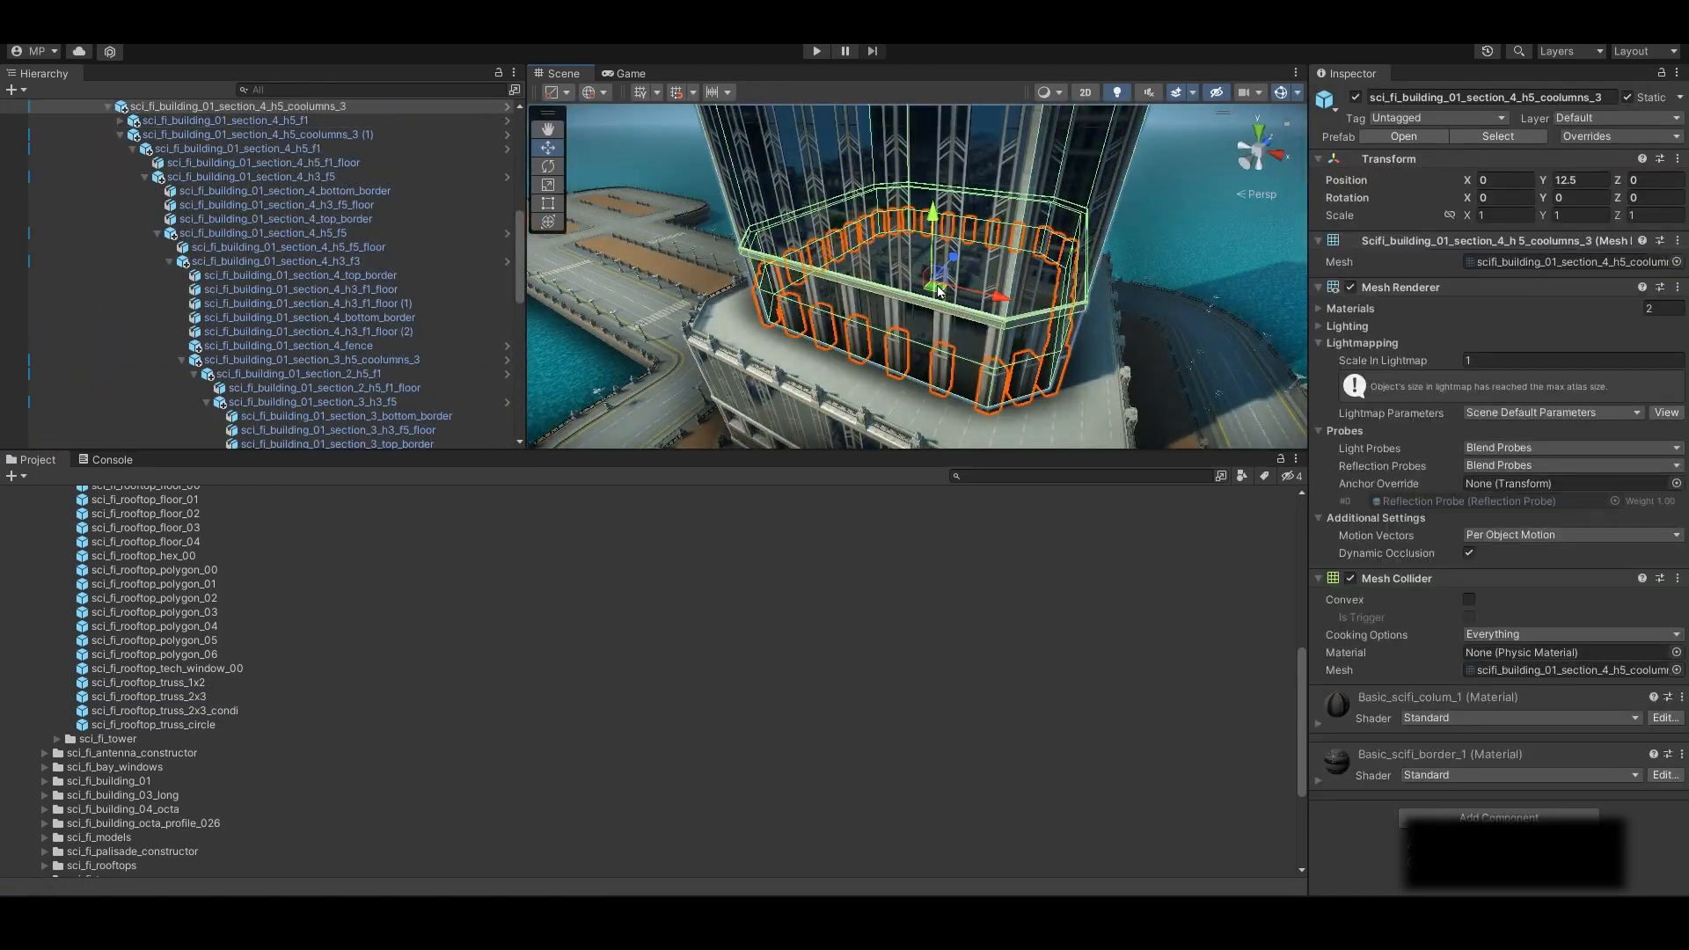
pyautogui.scroll(-3, 938, 292)
pyautogui.moveTo(937, 292); pyautogui.dragTo(1029, 282)
pyautogui.scroll(8, 1062, 313)
pyautogui.click(1062, 299)
pyautogui.scroll(-8, 1012, 264)
pyautogui.keyDown('alt'); pyautogui.moveTo(1011, 264); pyautogui.dragTo(1073, 290); pyautogui.keyUp('alt')
pyautogui.scroll(-8, 1117, 316)
pyautogui.click(1157, 335)
# Select the antenna, rooftop floor and two trusses on the roof and make them children of the tower's topmost section
pyautogui.keyDown('alt'); pyautogui.moveTo(1157, 335); pyautogui.dragTo(932, 281); pyautogui.keyUp('alt')
pyautogui.scroll(12, 976, 299)
pyautogui.click(981, 352)
pyautogui.keyDown('shift'); pyautogui.click(985, 334); pyautogui.keyUp('shift')
pyautogui.scroll(-8, 933, 282)
pyautogui.moveTo(221, 444); pyautogui.dragTo(439, 358)
pyautogui.keyDown('alt'); pyautogui.moveTo(835, 290); pyautogui.dragTo(889, 343); pyautogui.keyUp('alt')
pyautogui.scroll(6, 888, 343)
pyautogui.scroll(-10, 1012, 352)
pyautogui.click(1064, 378)
# Try placing sci_fi_polysad_composed_001 from the palisade constructor on the sandy plot beside the tower's base
pyautogui.keyDown('alt'); pyautogui.moveTo(1065, 378); pyautogui.dragTo(1021, 370); pyautogui.keyUp('alt')
pyautogui.scroll(-10, 949, 294)
pyautogui.keyDown('alt'); pyautogui.moveTo(946, 294); pyautogui.dragTo(893, 423); pyautogui.keyUp('alt')
pyautogui.scroll(10, 906, 351)
pyautogui.keyDown('alt'); pyautogui.moveTo(906, 351); pyautogui.dragTo(994, 286); pyautogui.keyUp('alt')
pyautogui.scroll(8, 53, 774)
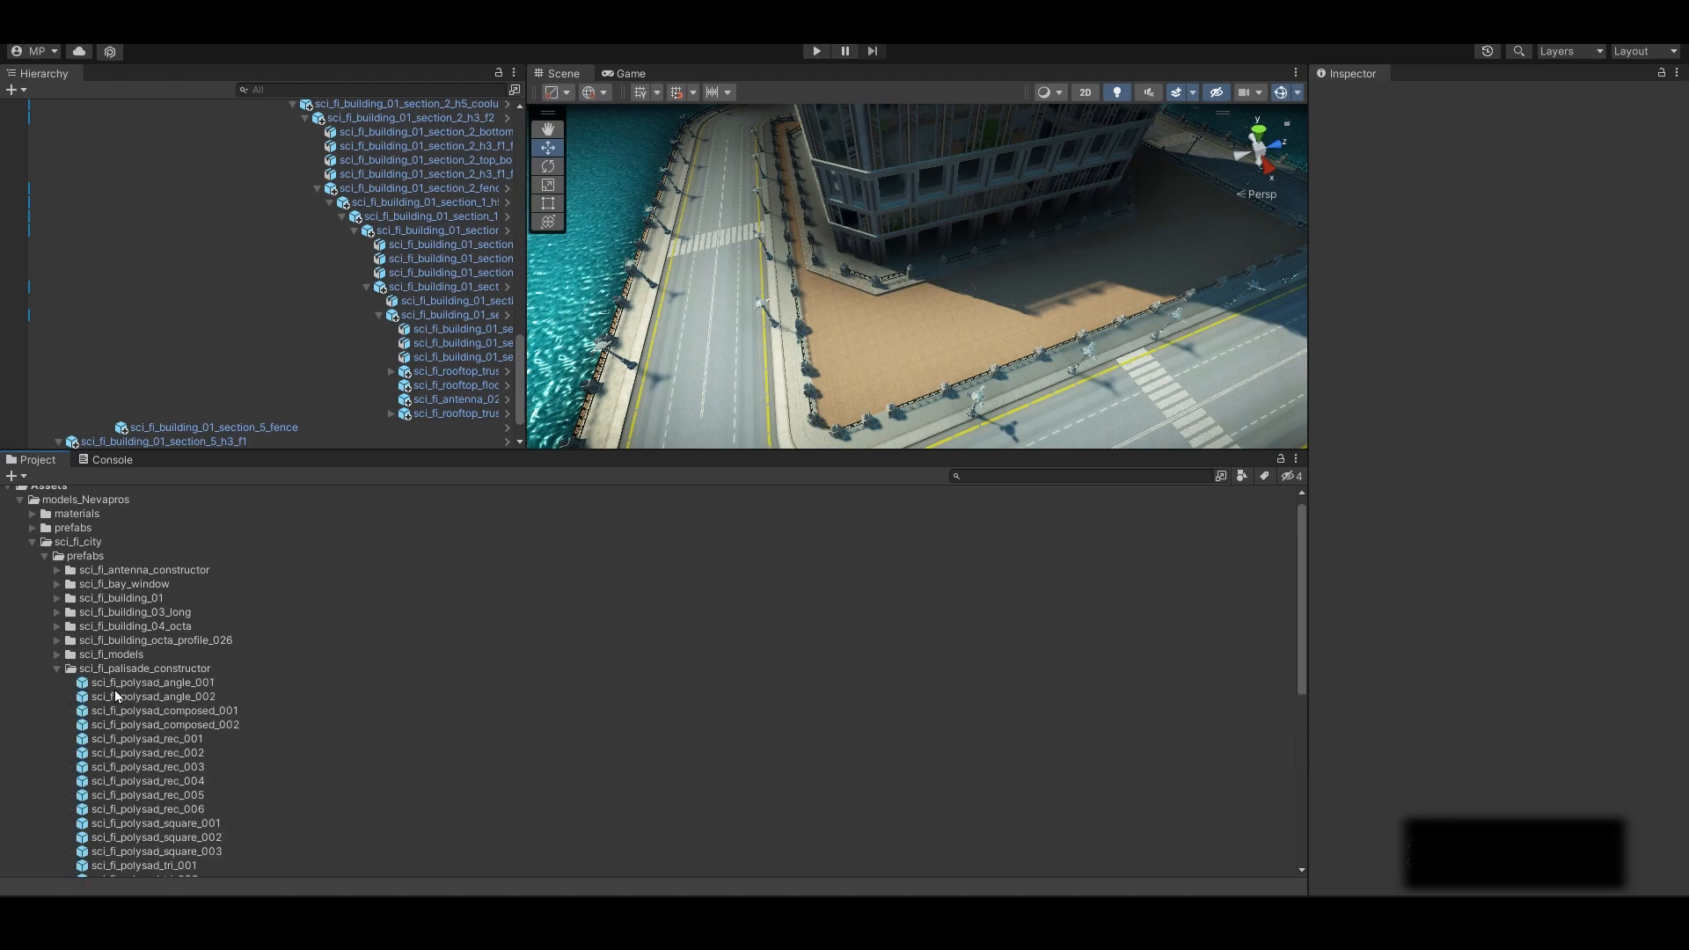
pyautogui.moveTo(128, 709); pyautogui.dragTo(994, 352)
pyautogui.scroll(5, 994, 352)
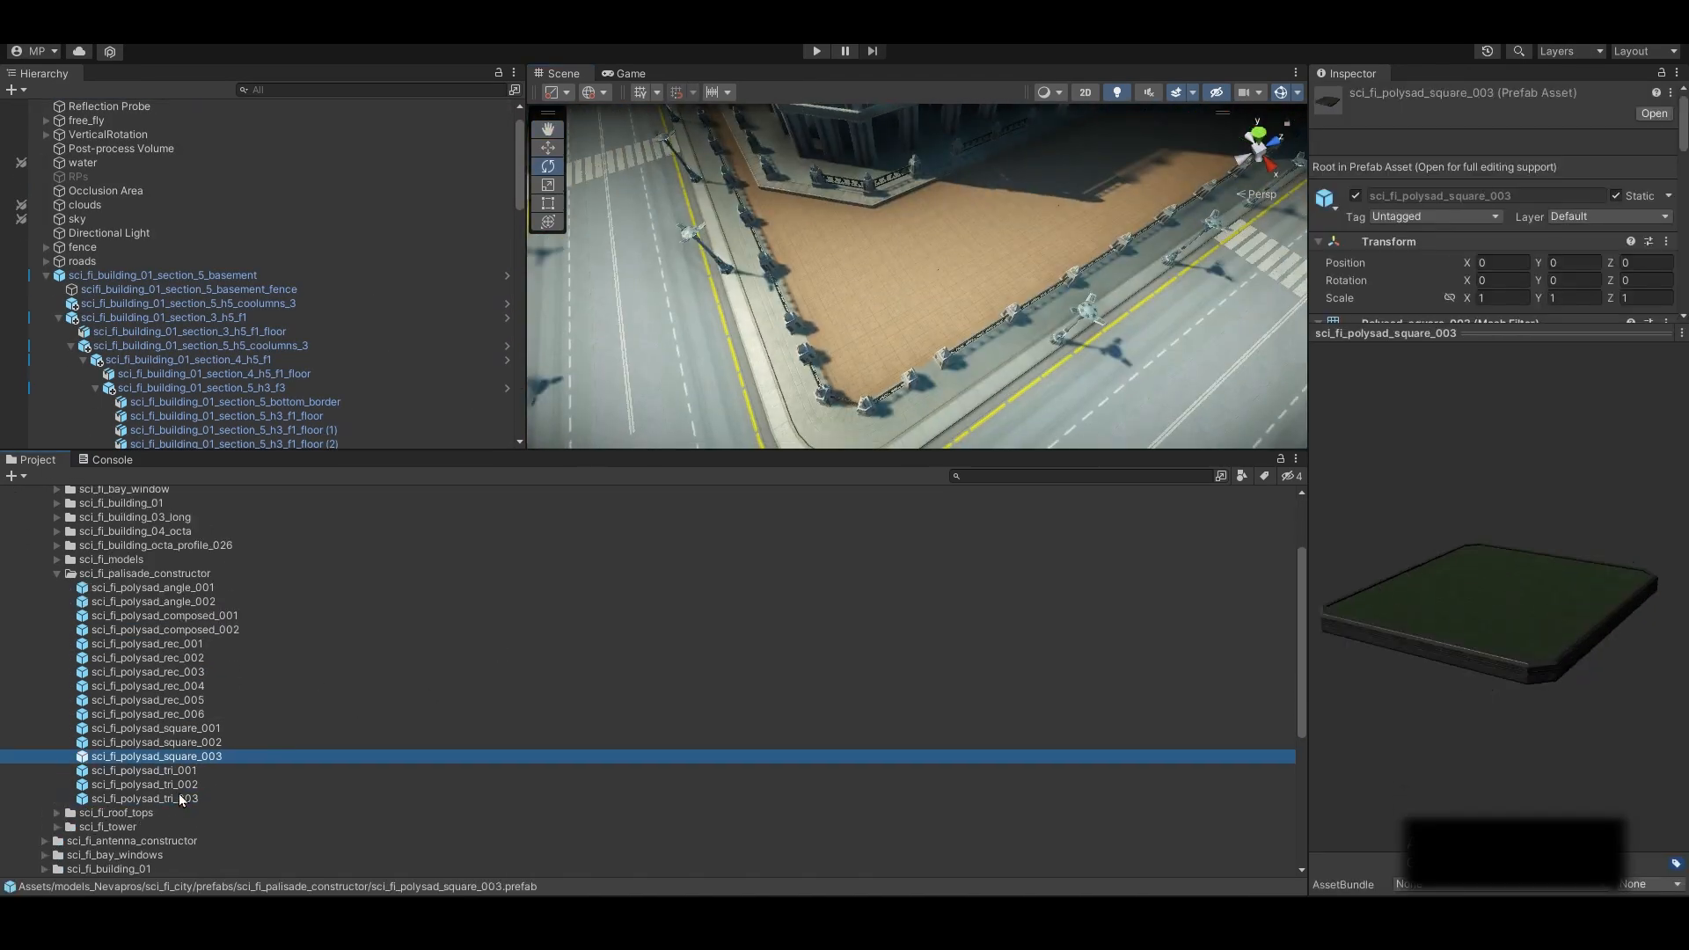
# Line the tower's plot with three sci_fi_polysad_composed_002 palisades, turned to follow its edges and scaled to 0.96 in X
pyautogui.press('Up')
pyautogui.press('Up')
pyautogui.press('Up')
pyautogui.press('Up')
pyautogui.press('Up')
pyautogui.press('Up')
pyautogui.press('Up')
pyautogui.press('Up')
pyautogui.moveTo(158, 643); pyautogui.dragTo(1106, 267)
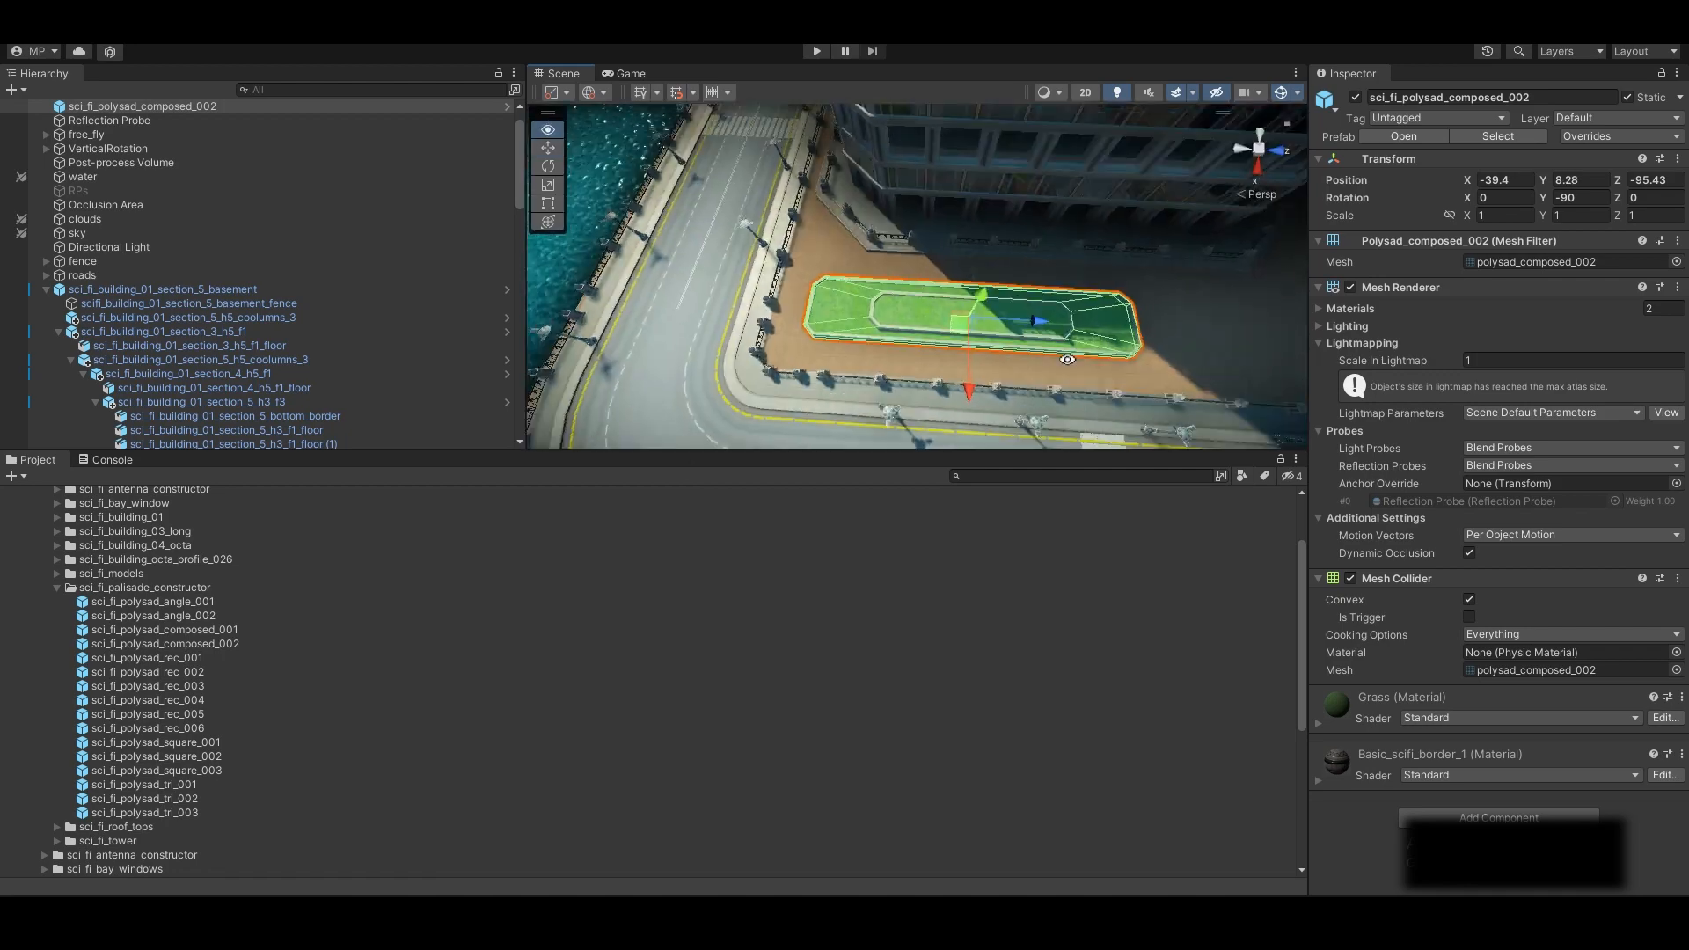
pyautogui.moveTo(961, 320); pyautogui.dragTo(1205, 366)
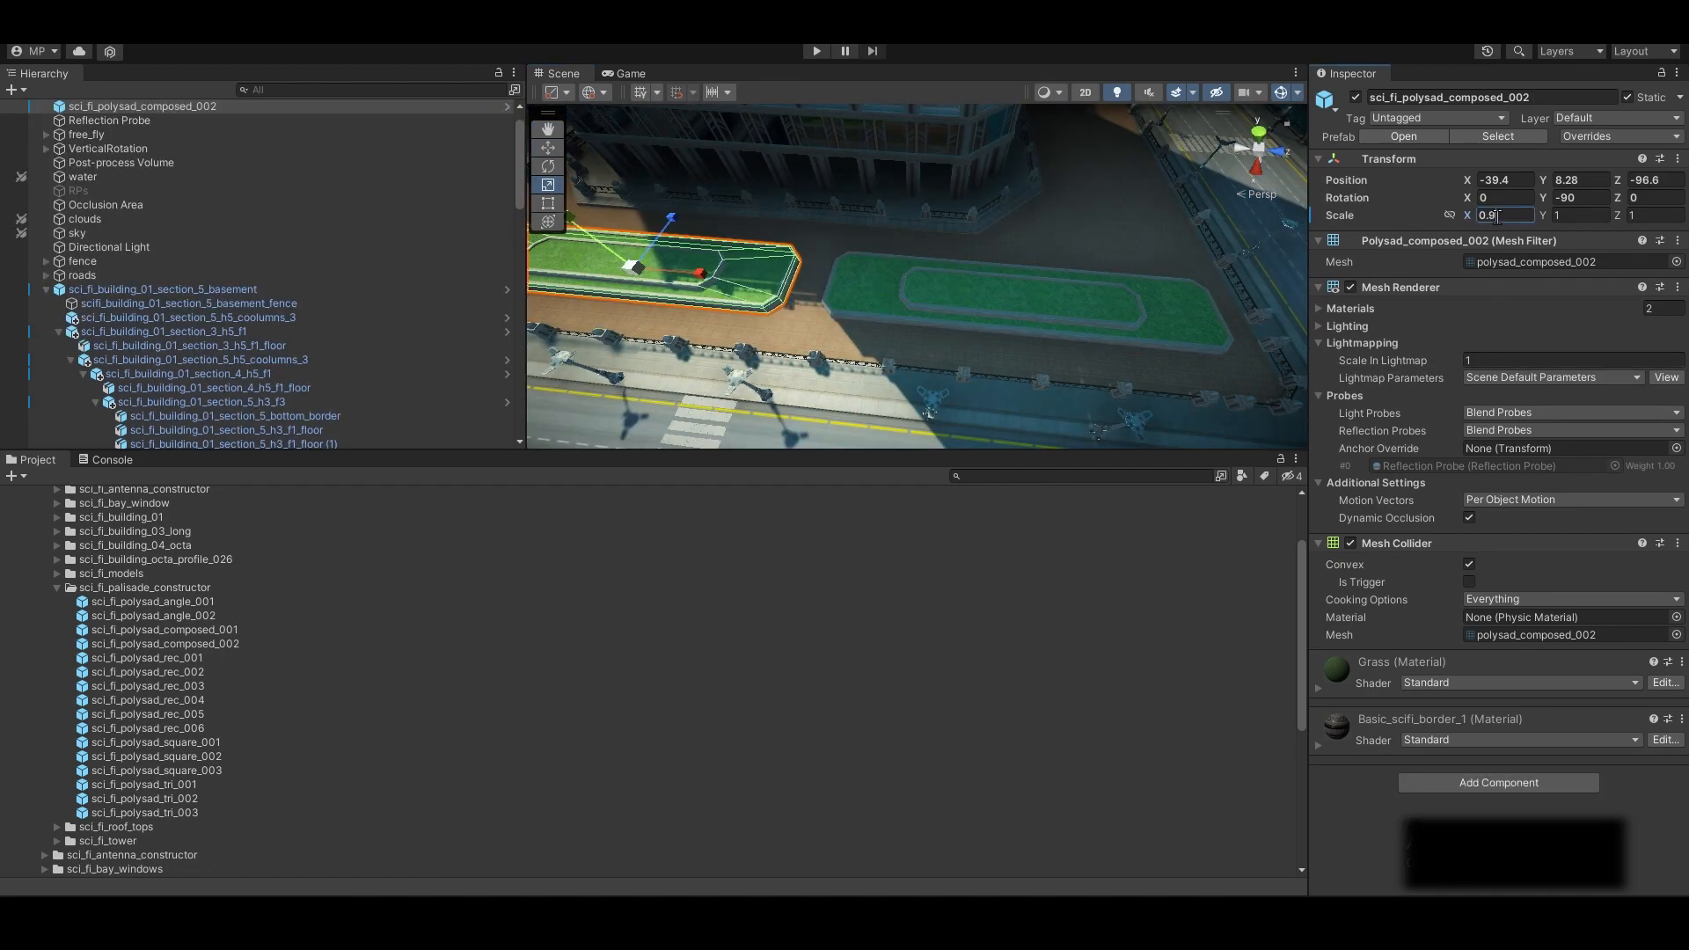
pyautogui.keyDown('alt'); pyautogui.moveTo(879, 290); pyautogui.dragTo(936, 291); pyautogui.keyUp('alt')
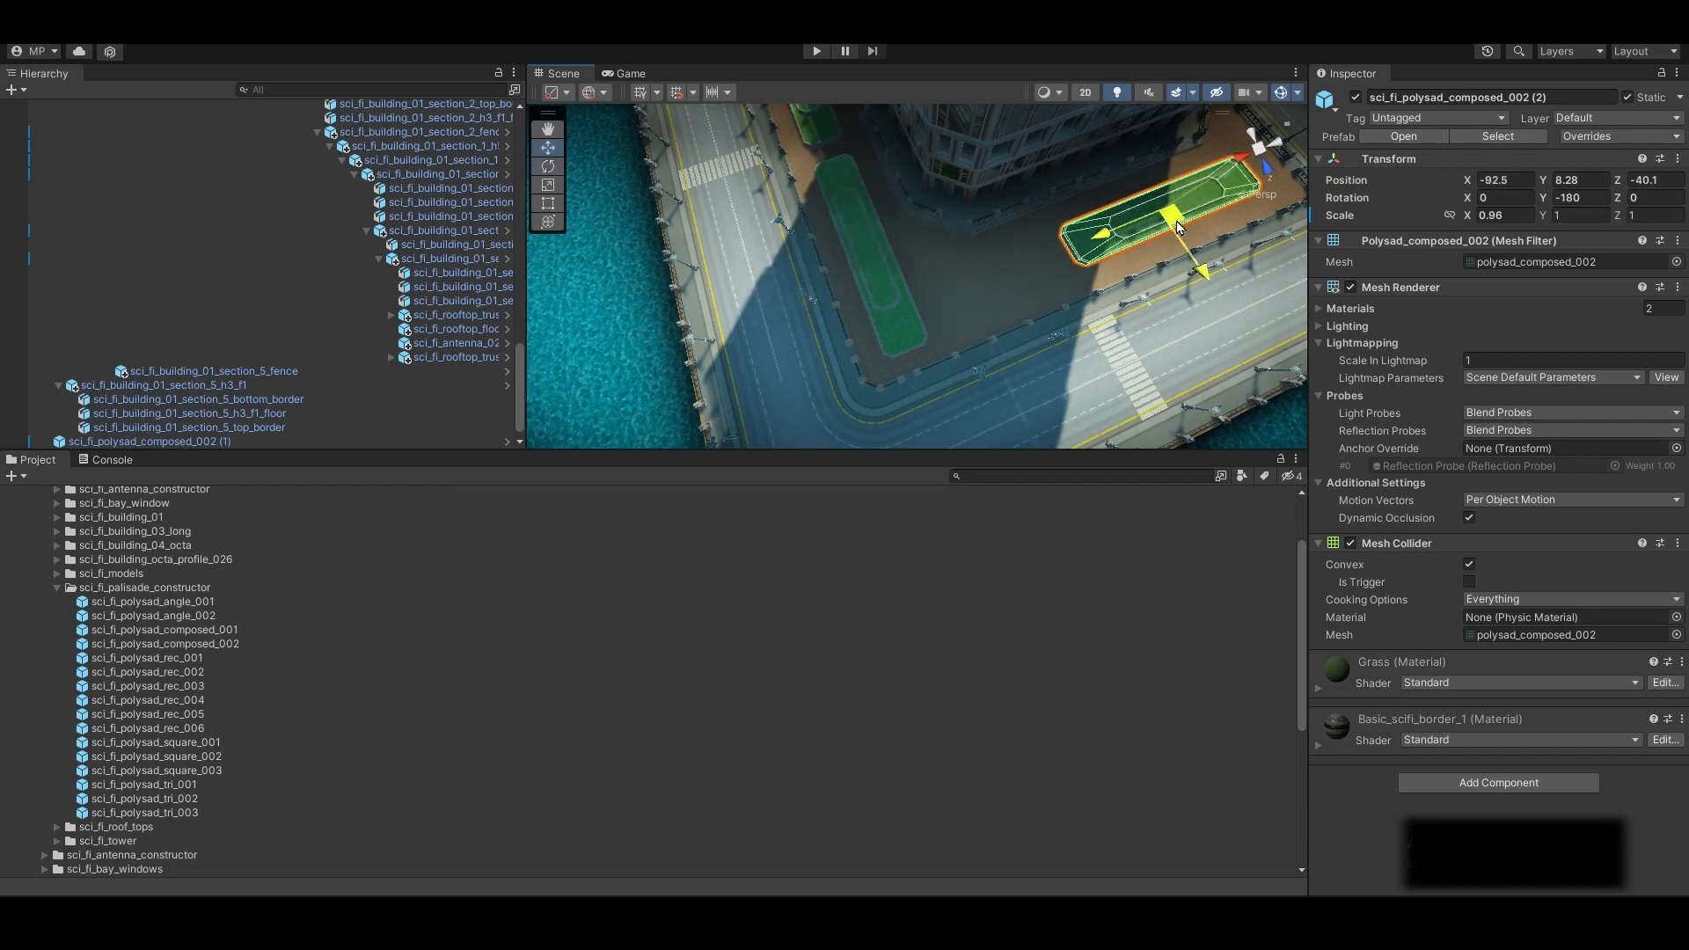
# Browse the palisade prefabs and place sci_fi_polysad_tri_002 on the plot's corner between the long palisades
pyautogui.click(189, 758)
pyautogui.click(179, 702)
pyautogui.click(183, 673)
pyautogui.click(188, 645)
pyautogui.click(194, 616)
pyautogui.click(201, 604)
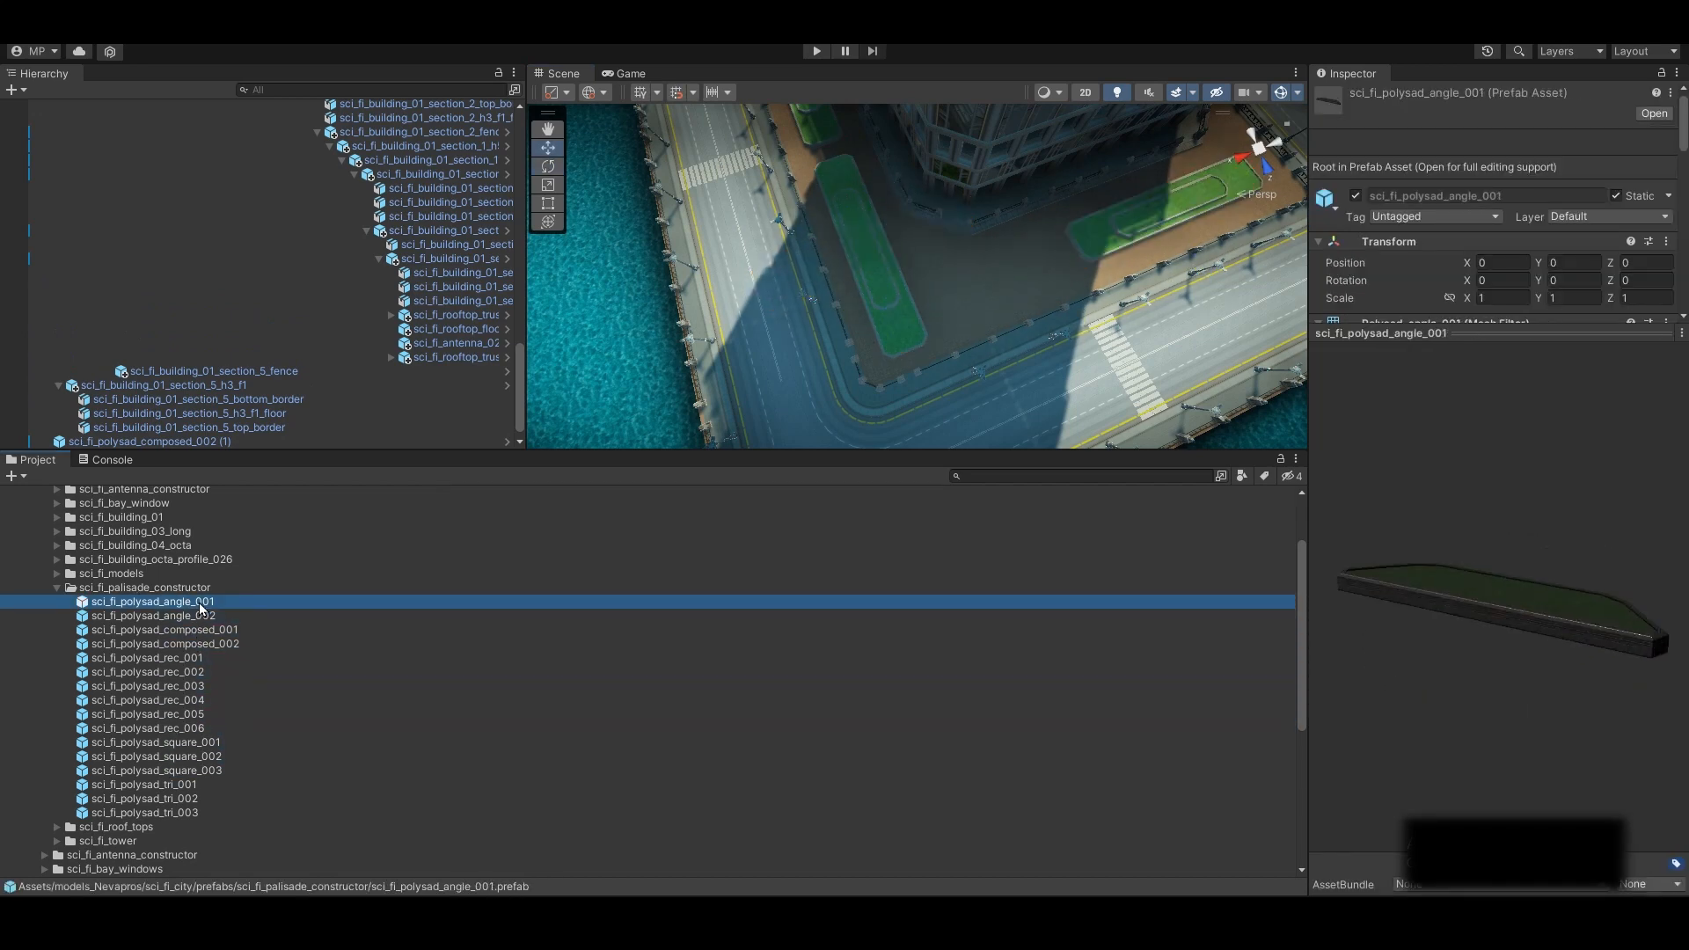
pyautogui.moveTo(176, 799); pyautogui.dragTo(981, 310)
# Add sci_fi_polysad_tri_001 beside the triangular palisade and rotate it to fit the paved corner
pyautogui.click(145, 798)
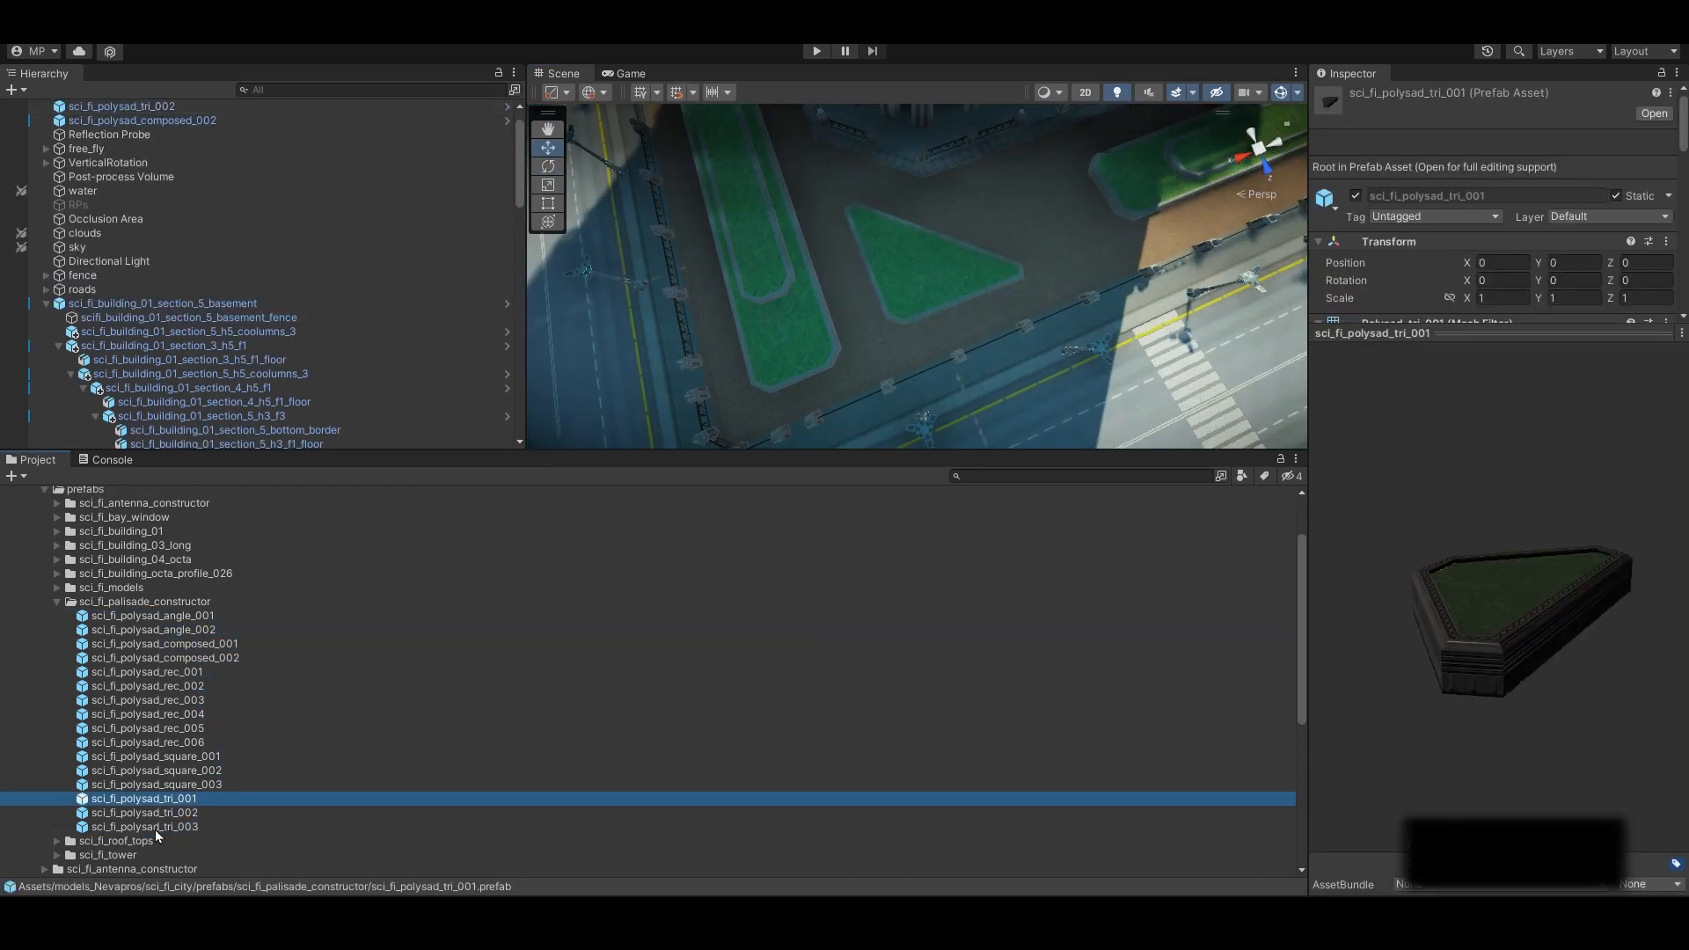
pyautogui.moveTo(838, 393); pyautogui.dragTo(1017, 220)
pyautogui.press('e')
pyautogui.keyDown('ctrl'); pyautogui.moveTo(965, 272); pyautogui.dragTo(817, 262); pyautogui.keyUp('ctrl')
pyautogui.press('w')
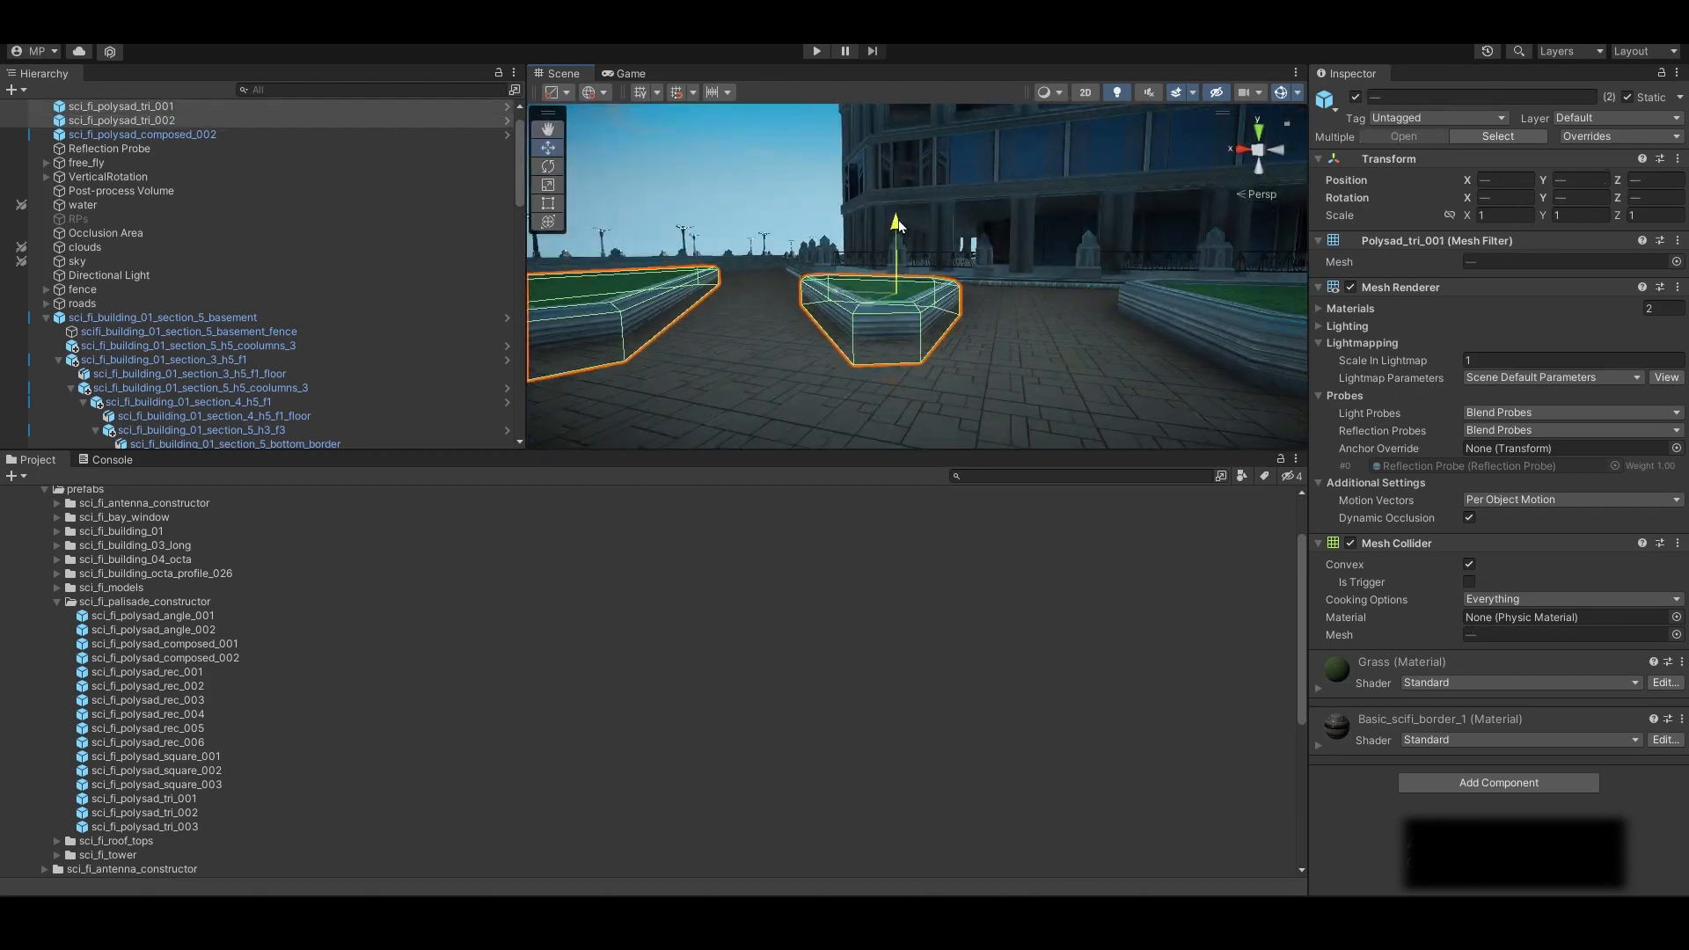
# Lower the triangular and long palisades so that they sit on the paving around the tower
pyautogui.click(886, 264)
pyautogui.moveTo(898, 226); pyautogui.dragTo(882, 263)
pyautogui.scroll(-5, 883, 263)
pyautogui.click(932, 294)
pyautogui.keyDown('shift'); pyautogui.click(747, 234); pyautogui.keyUp('shift')
pyautogui.keyDown('shift'); pyautogui.click(849, 211); pyautogui.keyUp('shift')
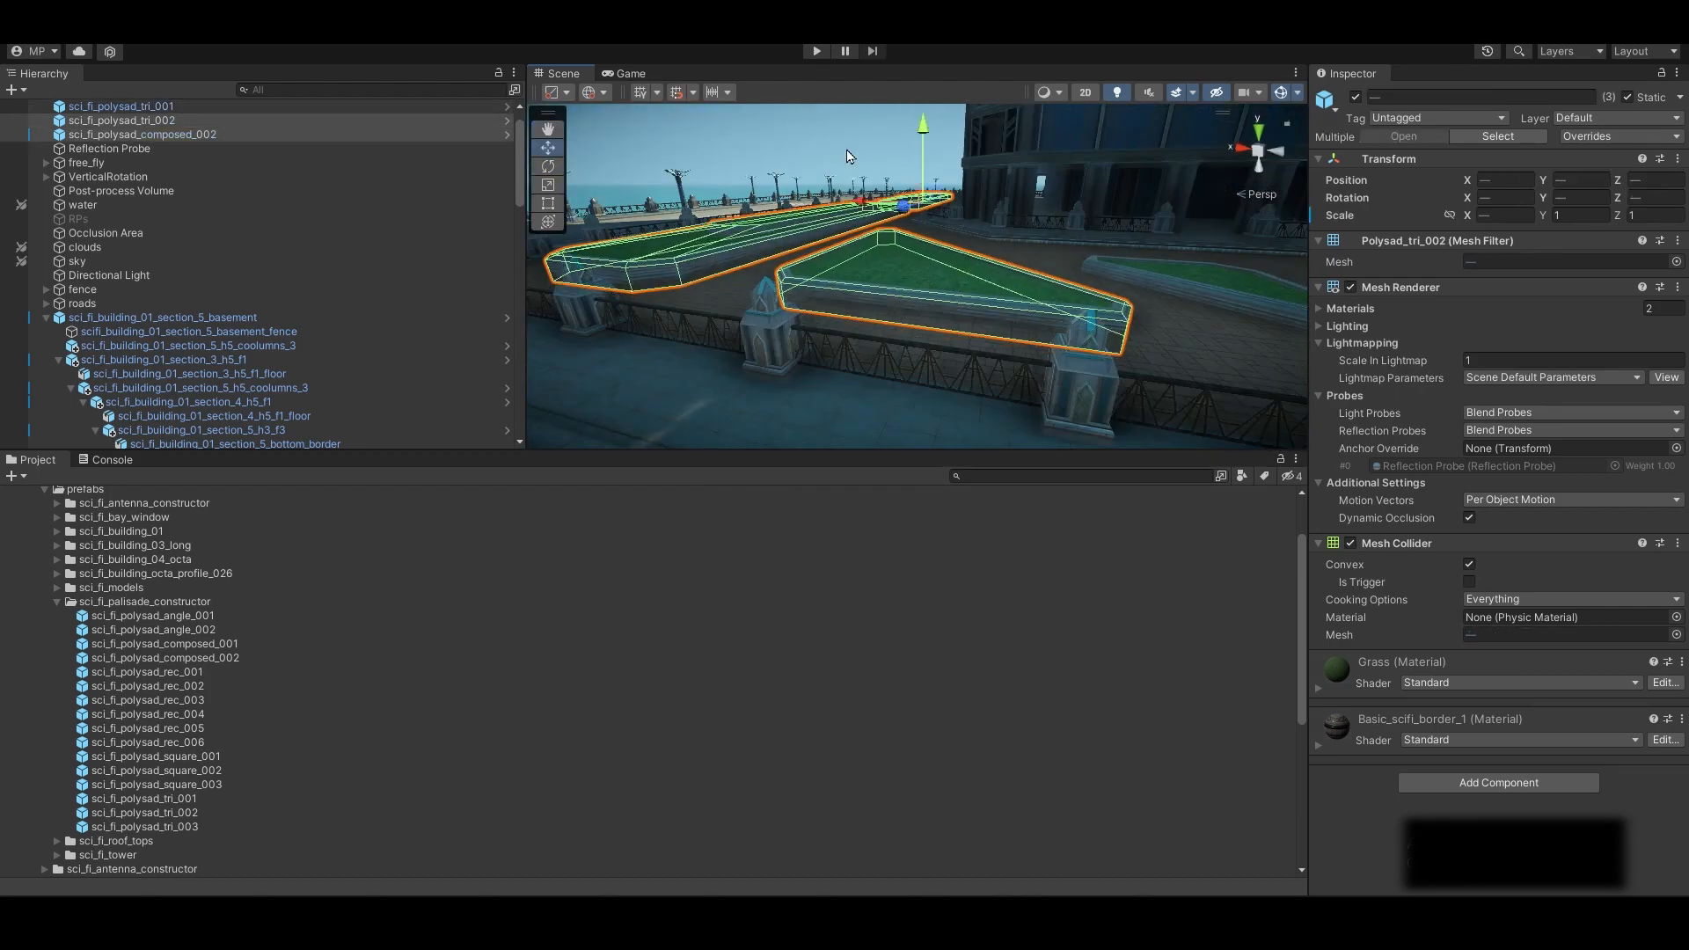
pyautogui.keyDown('alt'); pyautogui.moveTo(849, 157); pyautogui.dragTo(756, 229); pyautogui.keyUp('alt')
pyautogui.click(695, 255)
pyautogui.click(827, 159)
# Collapse the building hierarchy and create an empty object named polysad at the scene origin
pyautogui.keyDown('alt'); pyautogui.moveTo(932, 211); pyautogui.dragTo(888, 352); pyautogui.keyUp('alt')
pyautogui.scroll(15, 264, 272)
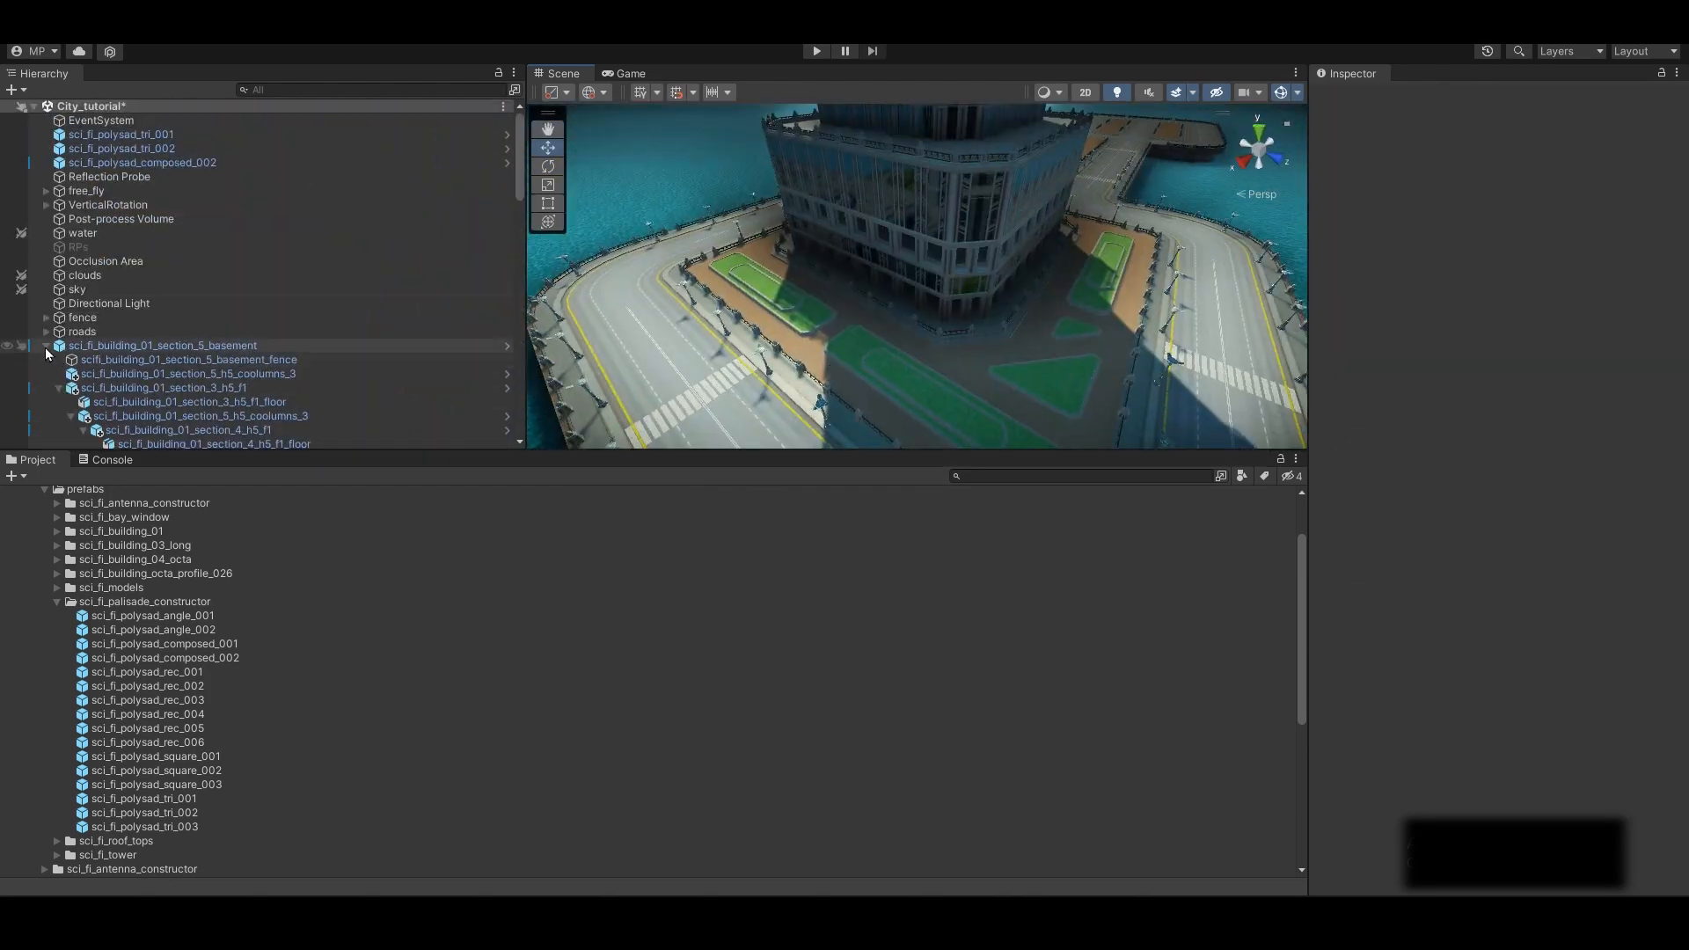
pyautogui.click(46, 346)
pyautogui.click(176, 360)
pyautogui.keyDown('shift'); pyautogui.click(198, 375); pyautogui.keyUp('shift')
pyautogui.click(168, 415)
pyautogui.hotkey('ctrl', 'shift', 'n')
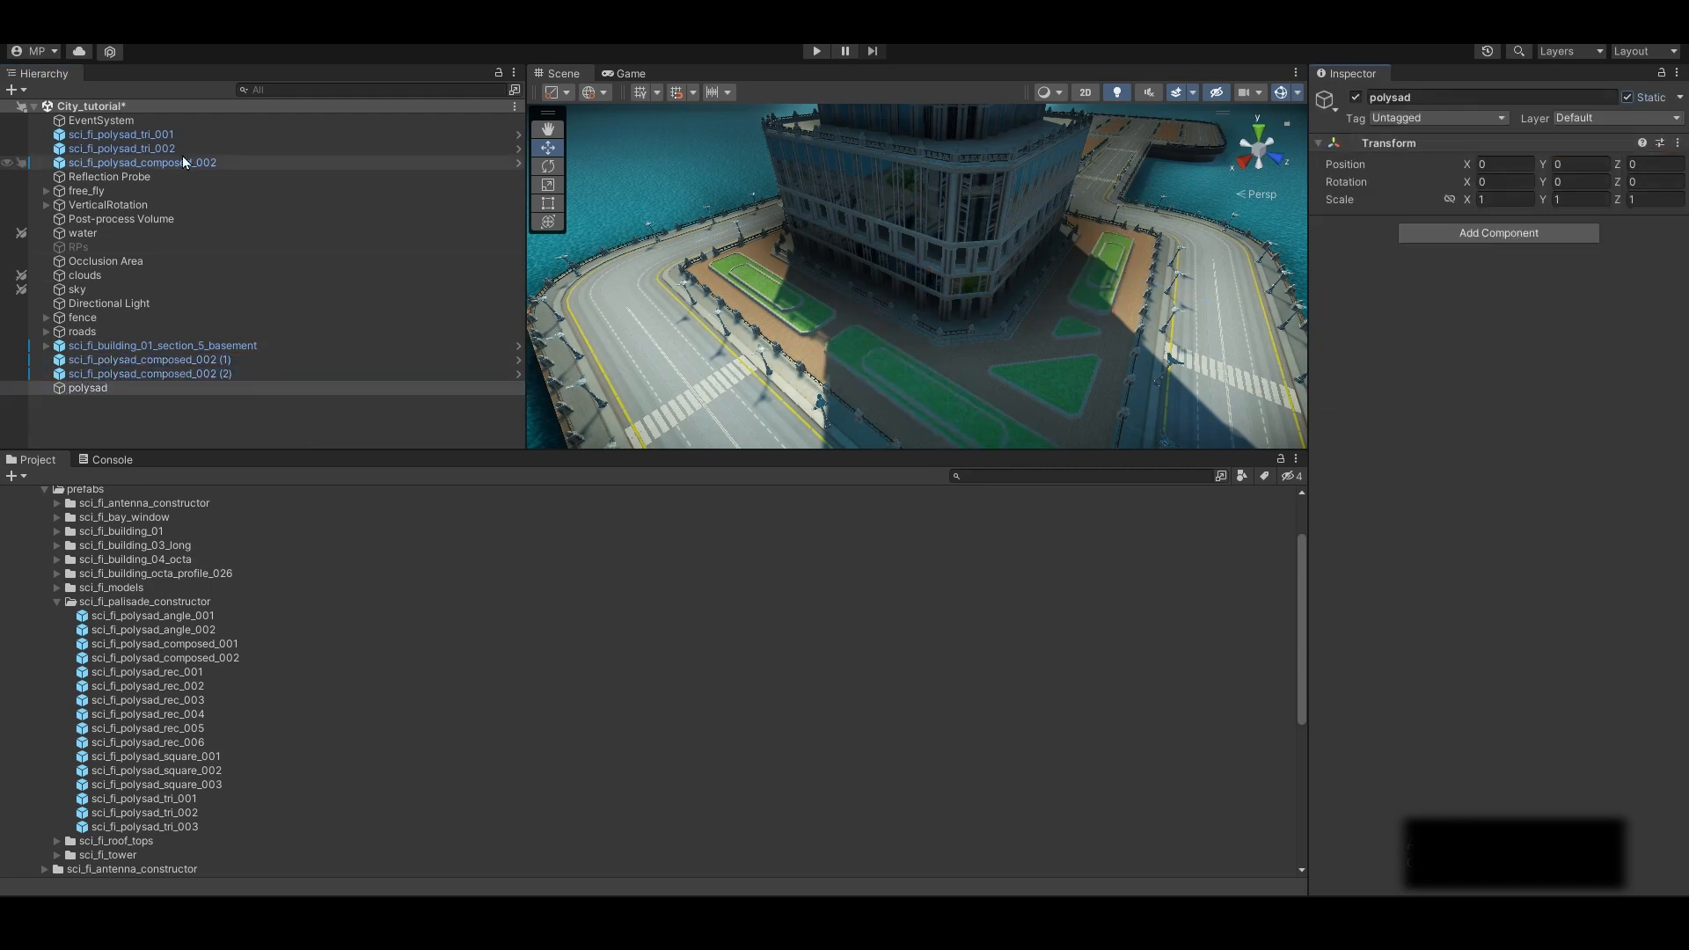
# Make the two triangular and three composed palisades children of the polysad object
pyautogui.click(183, 163)
pyautogui.keyDown('shift'); pyautogui.click(167, 136); pyautogui.keyUp('shift')
pyautogui.keyDown('ctrl'); pyautogui.click(182, 361); pyautogui.keyUp('ctrl')
pyautogui.keyDown('ctrl'); pyautogui.click(181, 374); pyautogui.keyUp('ctrl')
pyautogui.moveTo(182, 374); pyautogui.dragTo(96, 388)
pyautogui.click(46, 318)
pyautogui.click(244, 360)
pyautogui.moveTo(888, 343); pyautogui.dragTo(873, 264, button='middle')
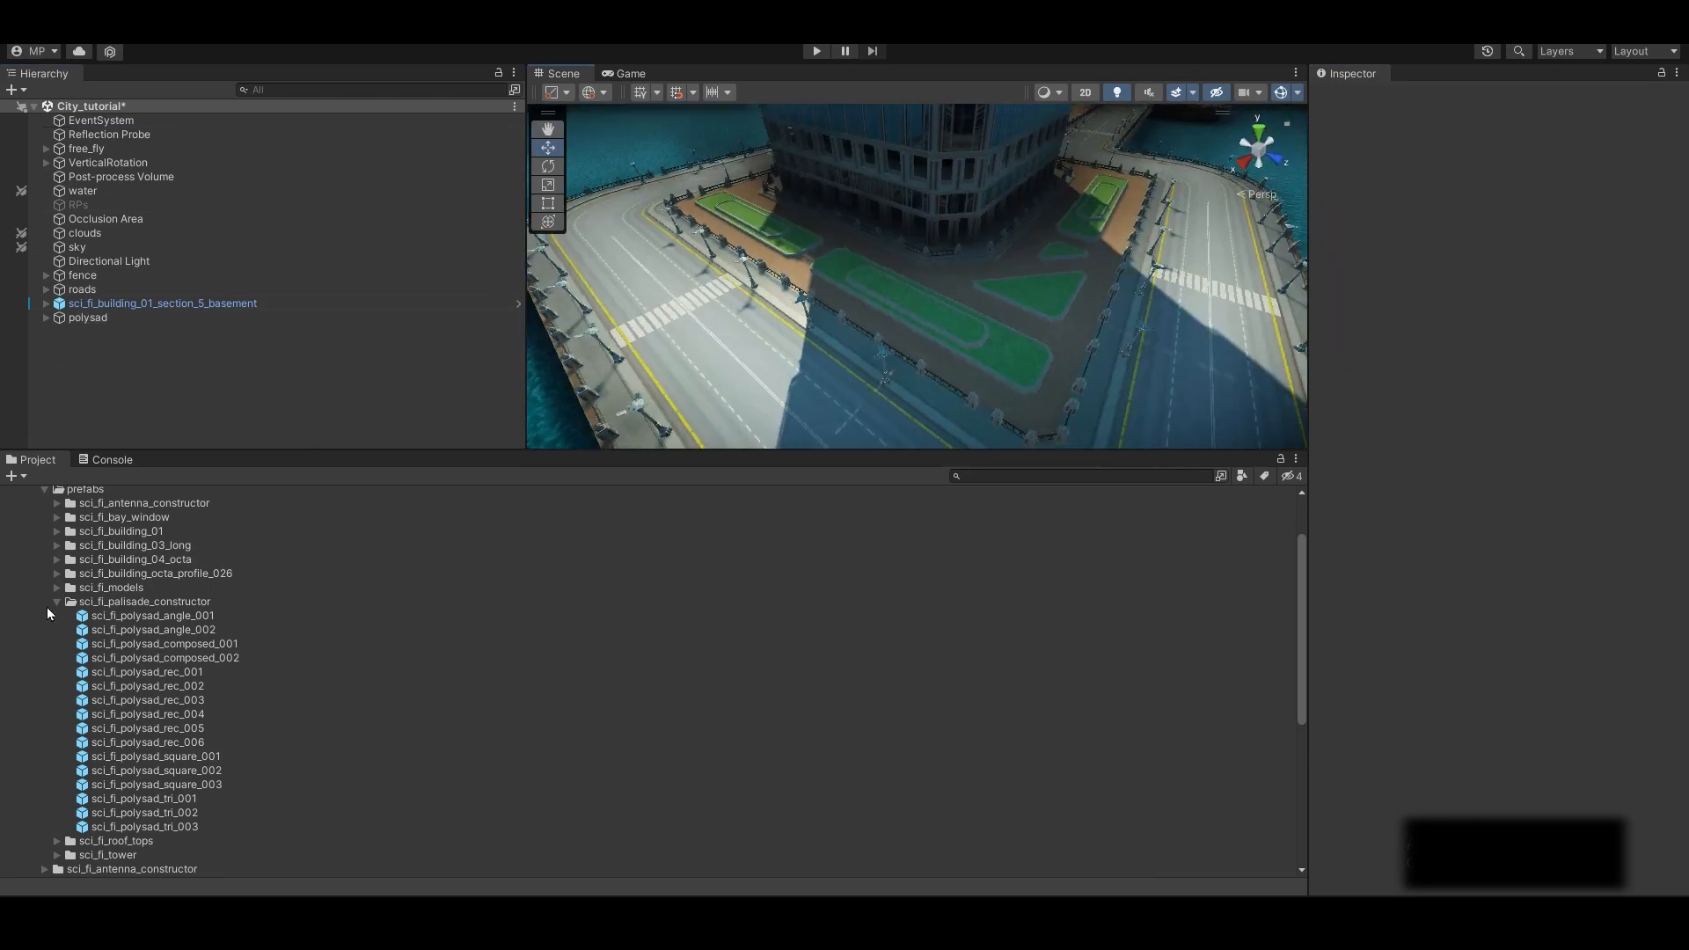
# Place tree_02_big and tree_01_big side by side on the long palisade at the plot's front corner
pyautogui.moveTo(100, 713); pyautogui.dragTo(115, 128)
pyautogui.press('f')
pyautogui.keyDown('alt'); pyautogui.moveTo(914, 290); pyautogui.dragTo(1002, 351); pyautogui.keyUp('alt')
pyautogui.moveTo(930, 401); pyautogui.dragTo(1090, 340)
pyautogui.moveTo(114, 714); pyautogui.dragTo(115, 127)
pyautogui.press('f')
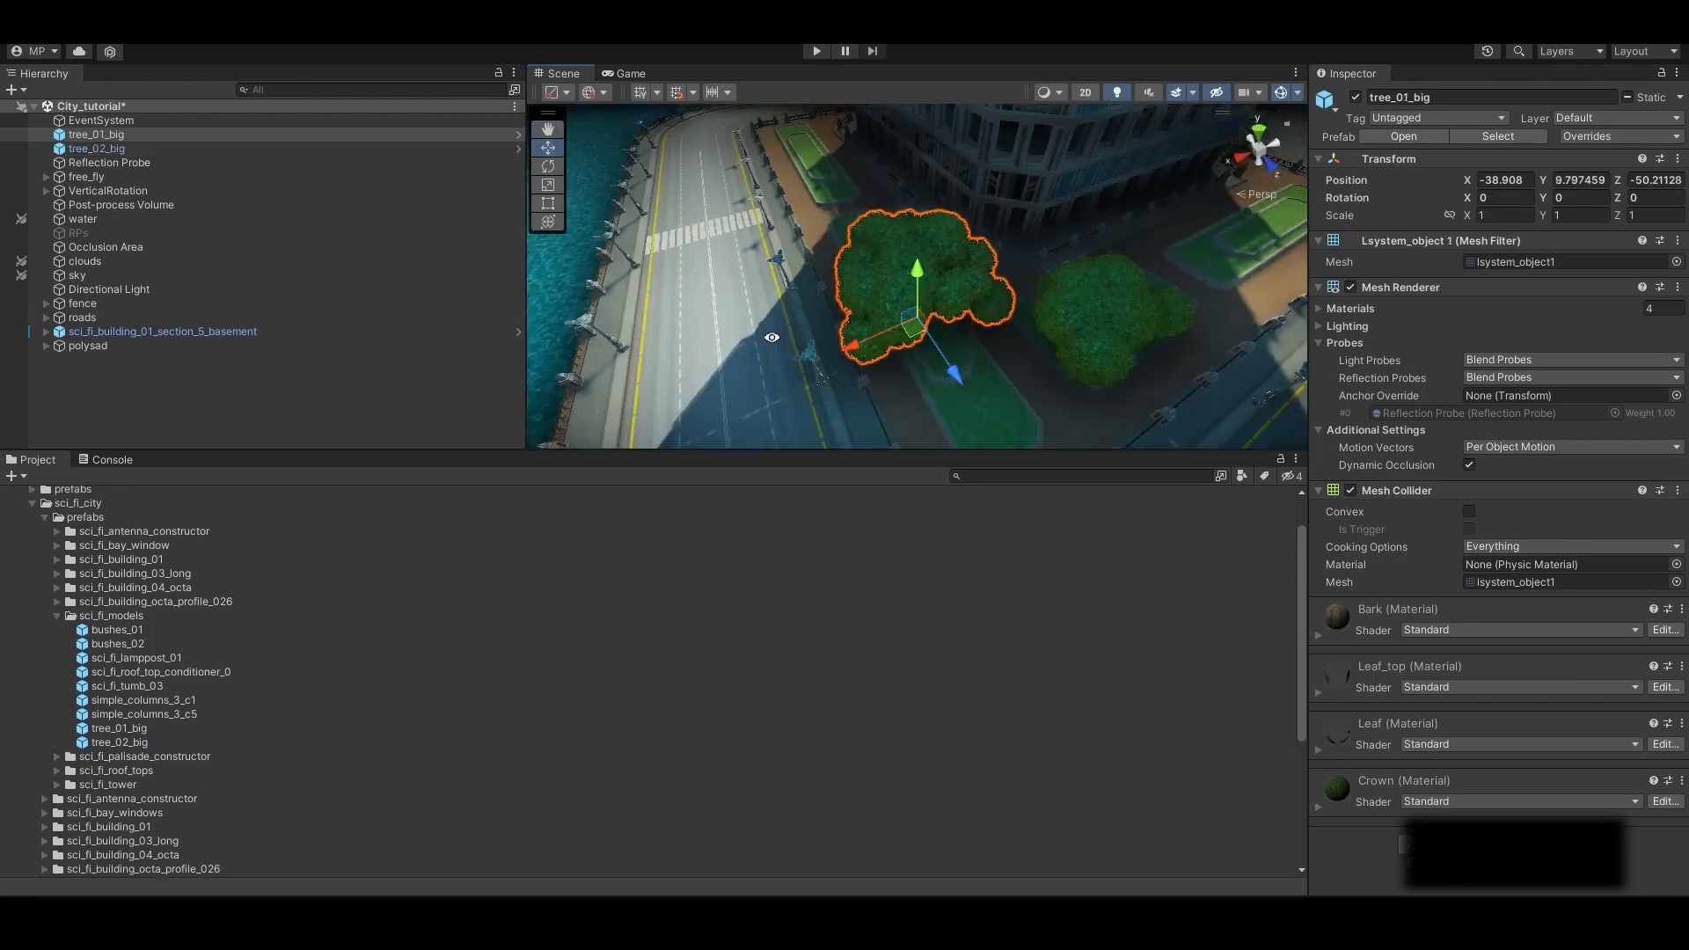
pyautogui.keyDown('alt'); pyautogui.moveTo(773, 339); pyautogui.dragTo(954, 343); pyautogui.keyUp('alt')
# Duplicate tree_01_big, move the copy to the far palisade on the same edge and rotate it 60 degrees in Y
pyautogui.hotkey('ctrl', 'd')
pyautogui.press('e')
pyautogui.moveTo(954, 330); pyautogui.dragTo(695, 225, button='middle')
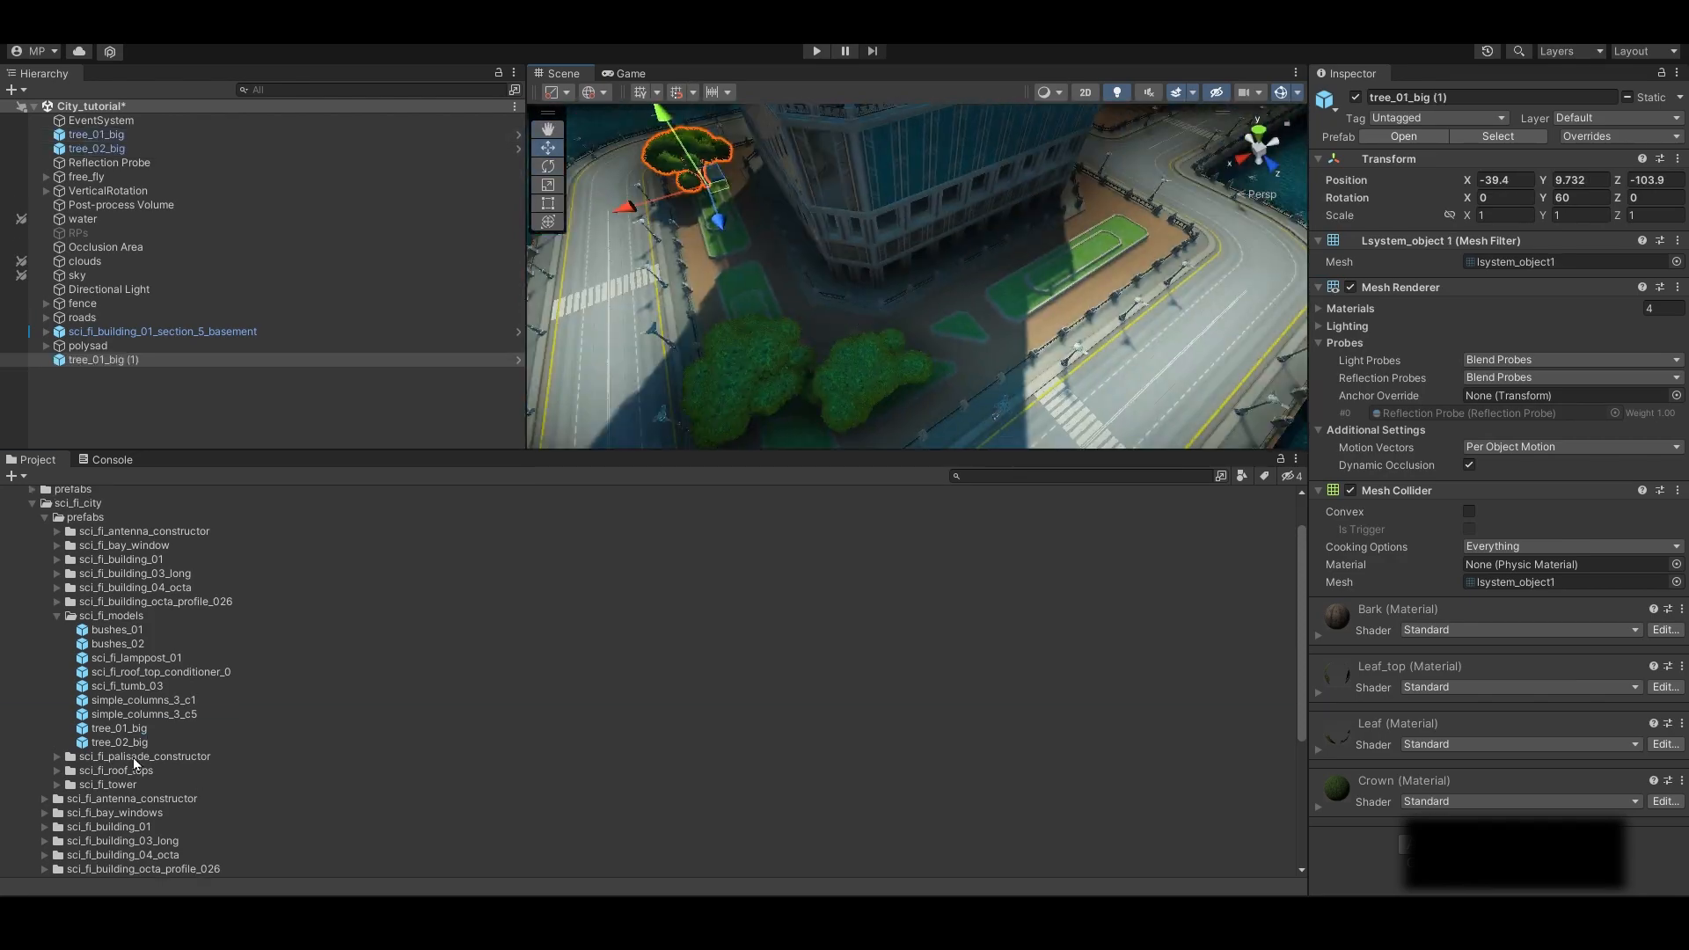
# Place another tree_01_big on the long palisade along the tower's other side and rotate it
pyautogui.moveTo(125, 729); pyautogui.dragTo(114, 127)
pyautogui.press('f')
pyautogui.press('w')
pyautogui.keyDown('alt'); pyautogui.moveTo(879, 264); pyautogui.dragTo(974, 199); pyautogui.keyUp('alt')
pyautogui.moveTo(950, 382); pyautogui.dragTo(888, 176)
pyautogui.press('e')
pyautogui.moveTo(899, 286); pyautogui.dragTo(979, 143)
pyautogui.click(979, 144)
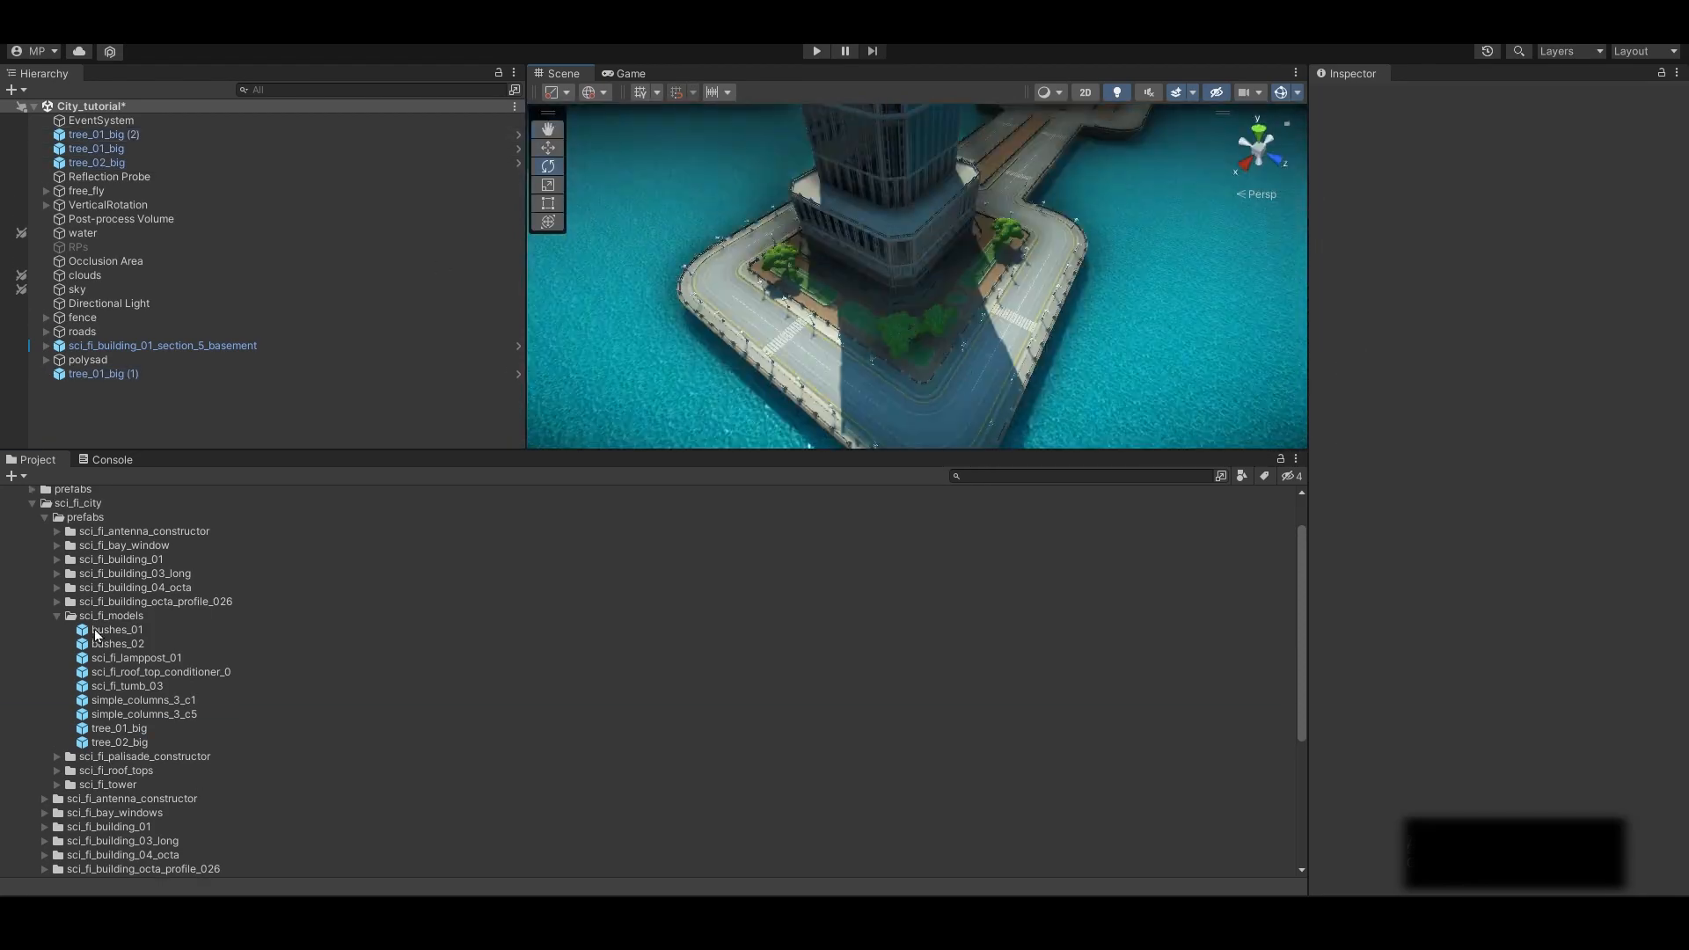
# Place bushes_01 on the palisades beside the tower, then duplicate it and vary the copies' position and rotation
pyautogui.moveTo(96, 631); pyautogui.dragTo(114, 128)
pyautogui.press('f')
pyautogui.press('w')
pyautogui.keyDown('alt'); pyautogui.moveTo(880, 281); pyautogui.dragTo(1022, 351); pyautogui.keyUp('alt')
pyautogui.hotkey('ctrl', 'd')
pyautogui.moveTo(963, 295); pyautogui.dragTo(1038, 330)
pyautogui.press('e')
pyautogui.moveTo(919, 255); pyautogui.dragTo(1021, 310)
pyautogui.moveTo(944, 188); pyautogui.dragTo(739, 132, button='middle')
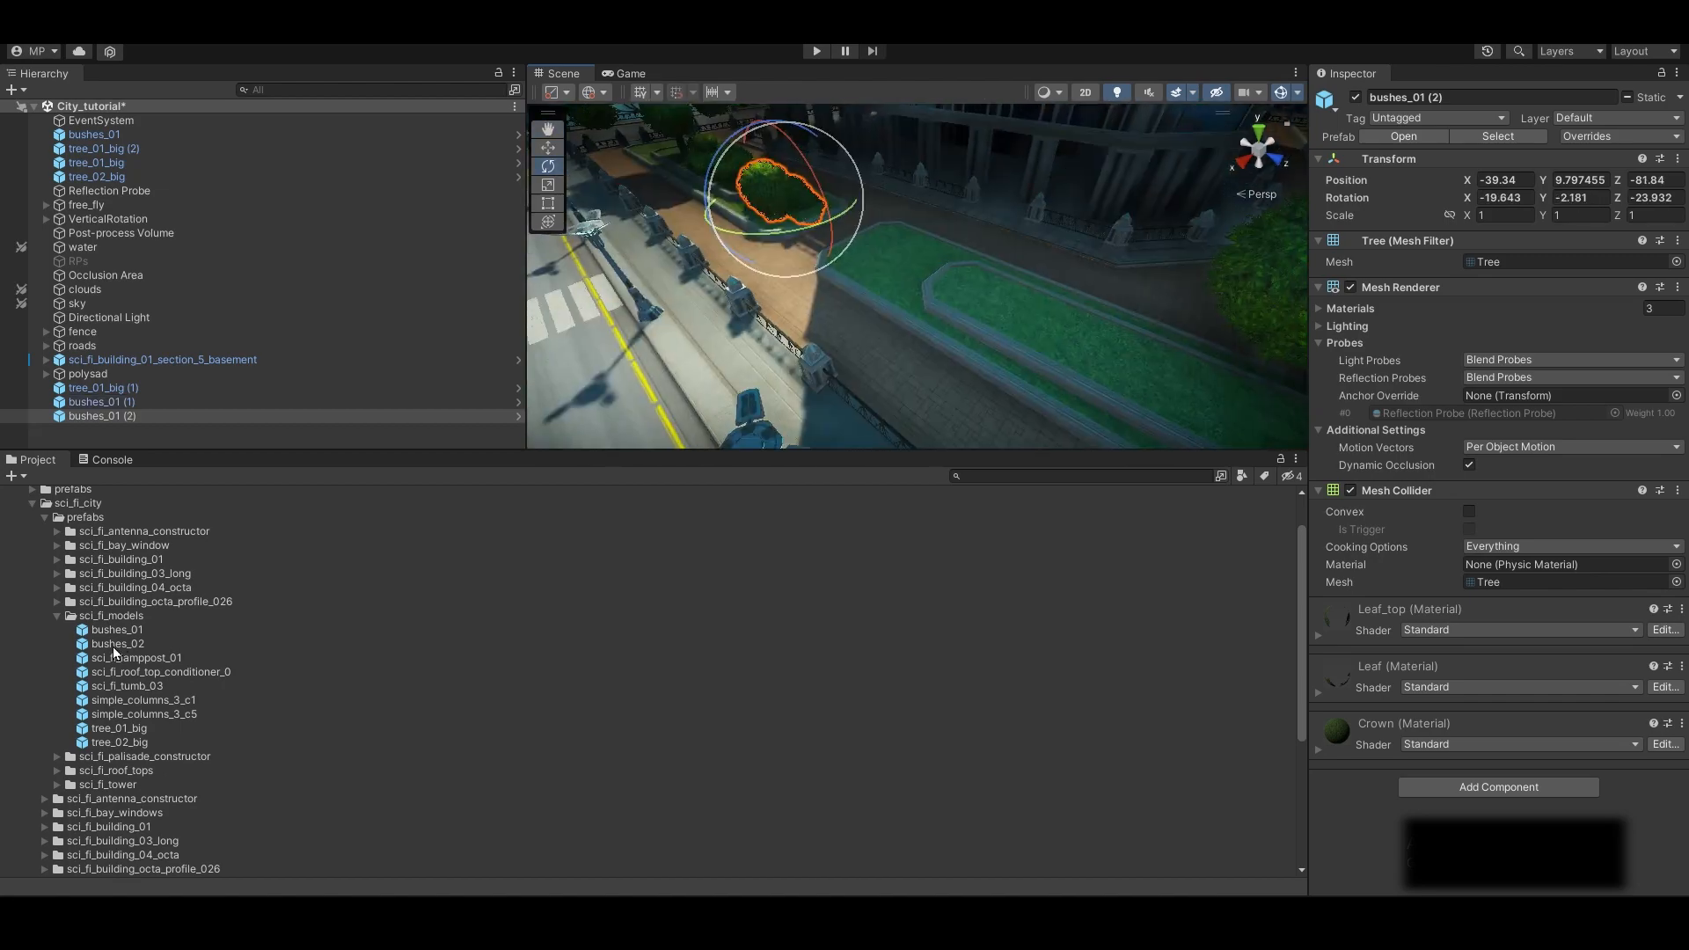
# Place bushes_02 and spread several rotated copies along the long palisade under the two front trees
pyautogui.press('w')
pyautogui.moveTo(116, 649); pyautogui.dragTo(1073, 338)
pyautogui.hotkey('ctrl', 'd')
pyautogui.hotkey('ctrl', 'd')
pyautogui.moveTo(1125, 404); pyautogui.dragTo(942, 325, button='middle')
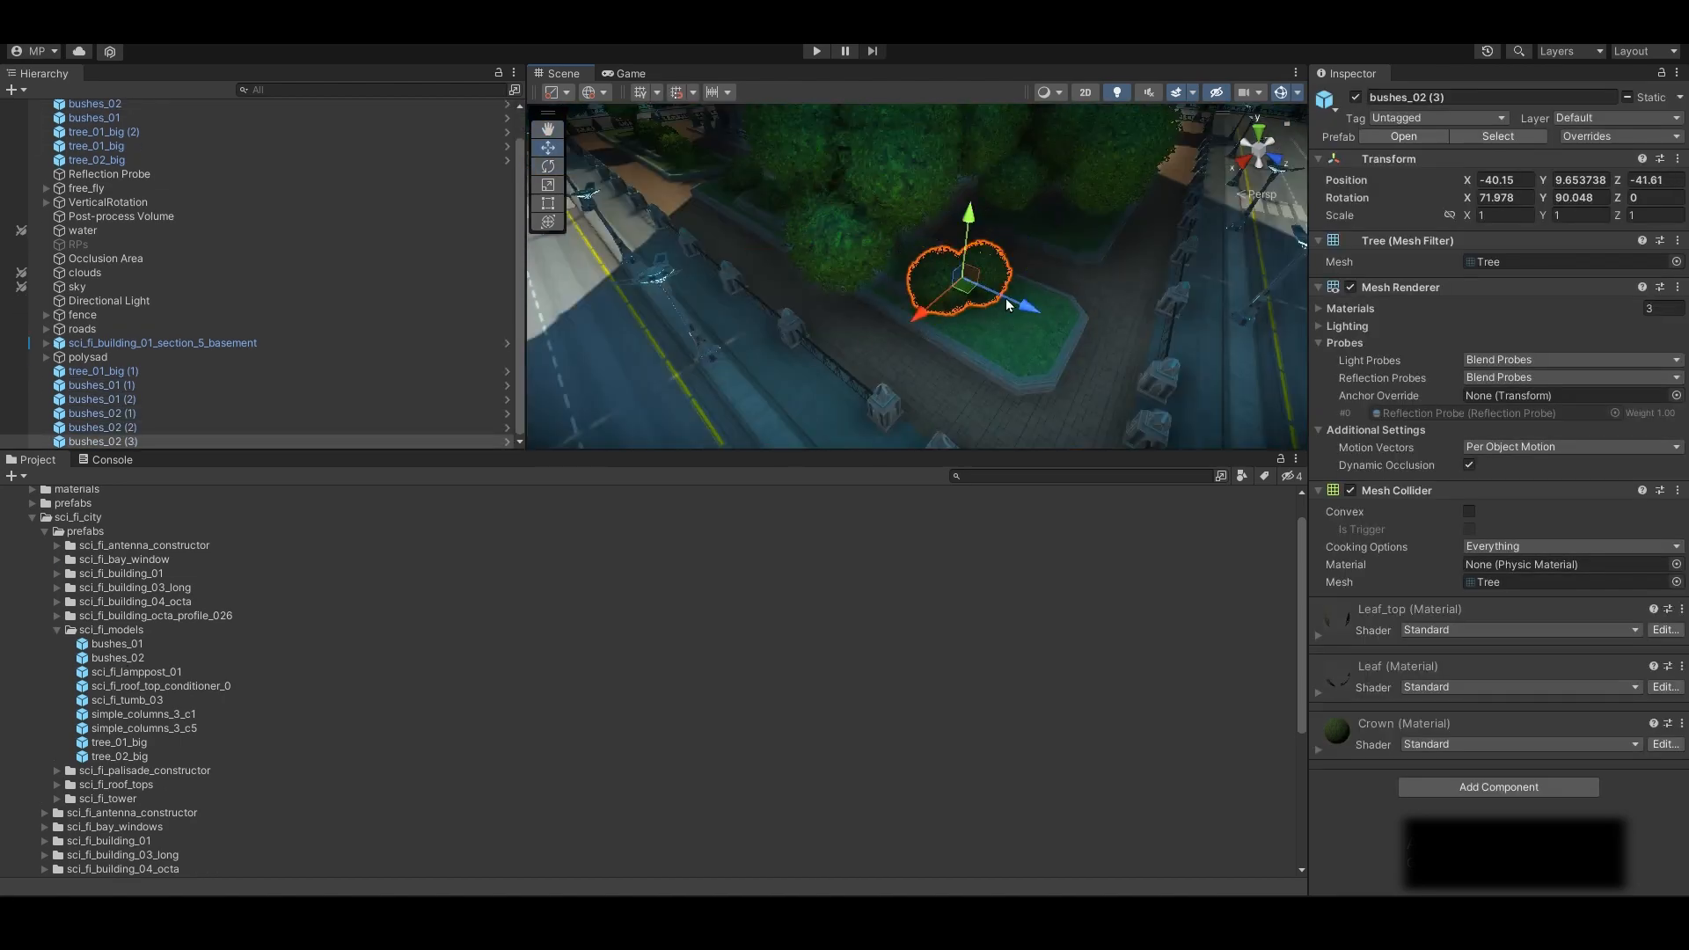
# Add more bushes_02 copies, putting one on each triangular palisade and varying their rotation
pyautogui.moveTo(1070, 321); pyautogui.dragTo(1075, 327)
pyautogui.press('w')
pyautogui.hotkey('ctrl', 'd')
pyautogui.moveTo(1037, 338); pyautogui.dragTo(928, 285)
pyautogui.keyDown('alt'); pyautogui.moveTo(927, 286); pyautogui.dragTo(1009, 375); pyautogui.keyUp('alt')
pyautogui.moveTo(963, 296); pyautogui.dragTo(965, 298)
pyautogui.keyDown('alt'); pyautogui.moveTo(966, 299); pyautogui.dragTo(994, 316); pyautogui.keyUp('alt')
pyautogui.press('w')
pyautogui.hotkey('ctrl', 'd')
pyautogui.moveTo(924, 268); pyautogui.dragTo(725, 264)
pyautogui.press('e')
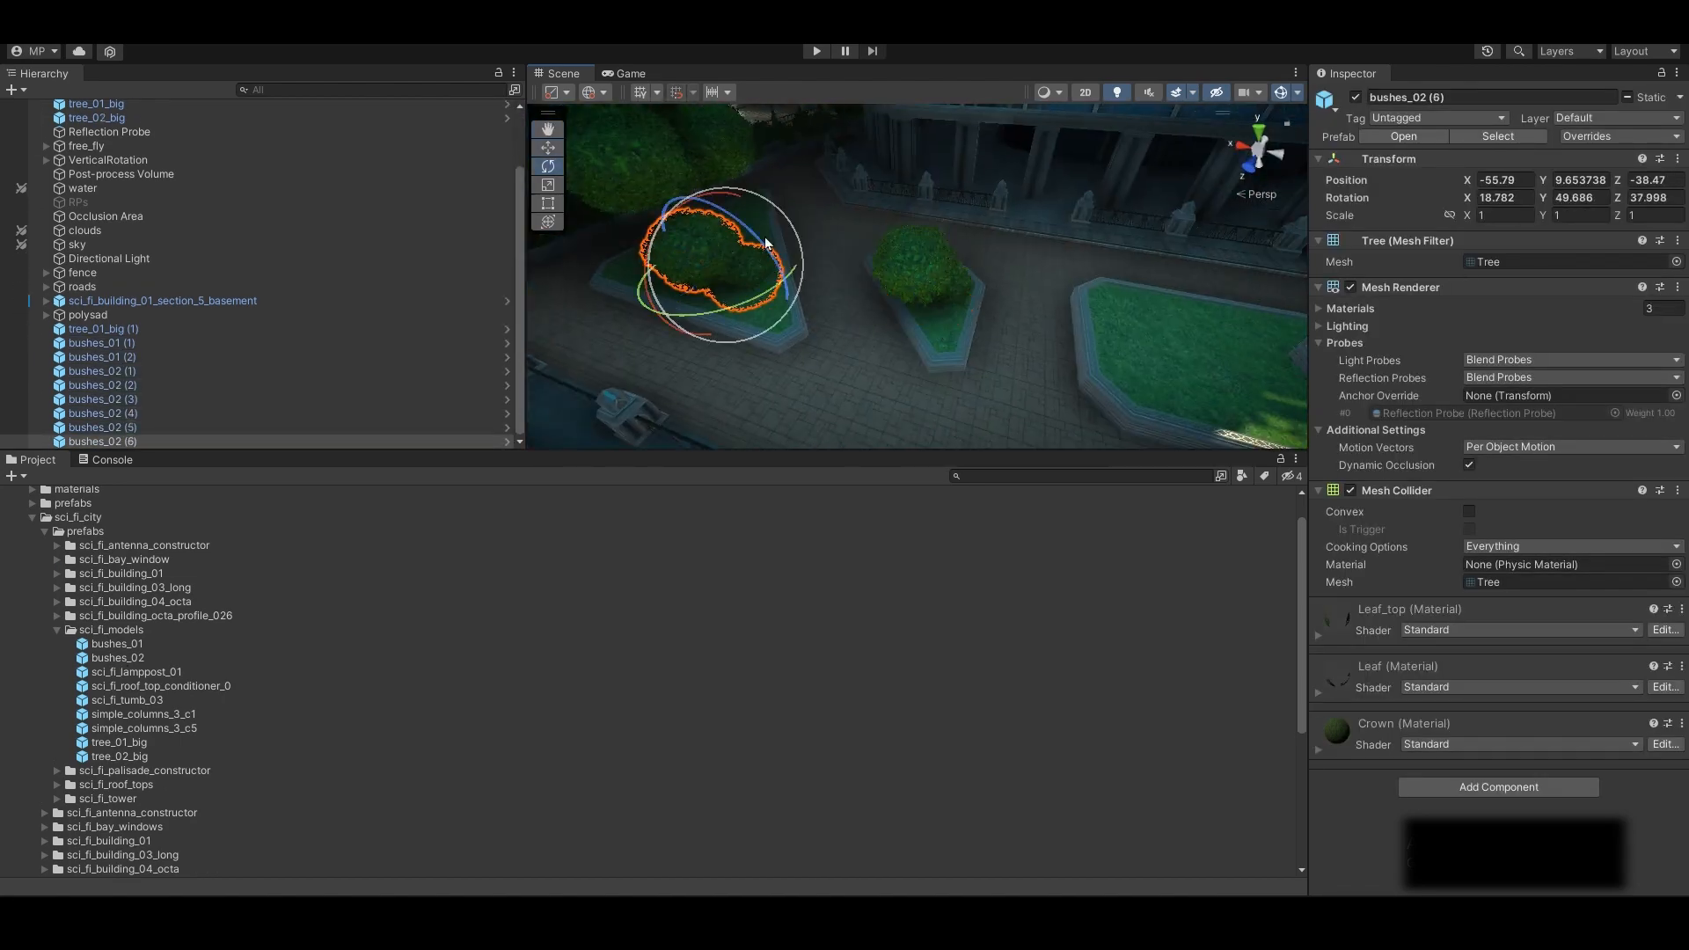
# Plant bushes_01 on the palisade along the tower's other side, with rotated copies reaching its far end
pyautogui.moveTo(117, 646); pyautogui.dragTo(1018, 253)
pyautogui.press('w')
pyautogui.hotkey('ctrl', 'd')
pyautogui.moveTo(1018, 281); pyautogui.dragTo(854, 285, button='middle')
pyautogui.moveTo(773, 197); pyautogui.dragTo(891, 253)
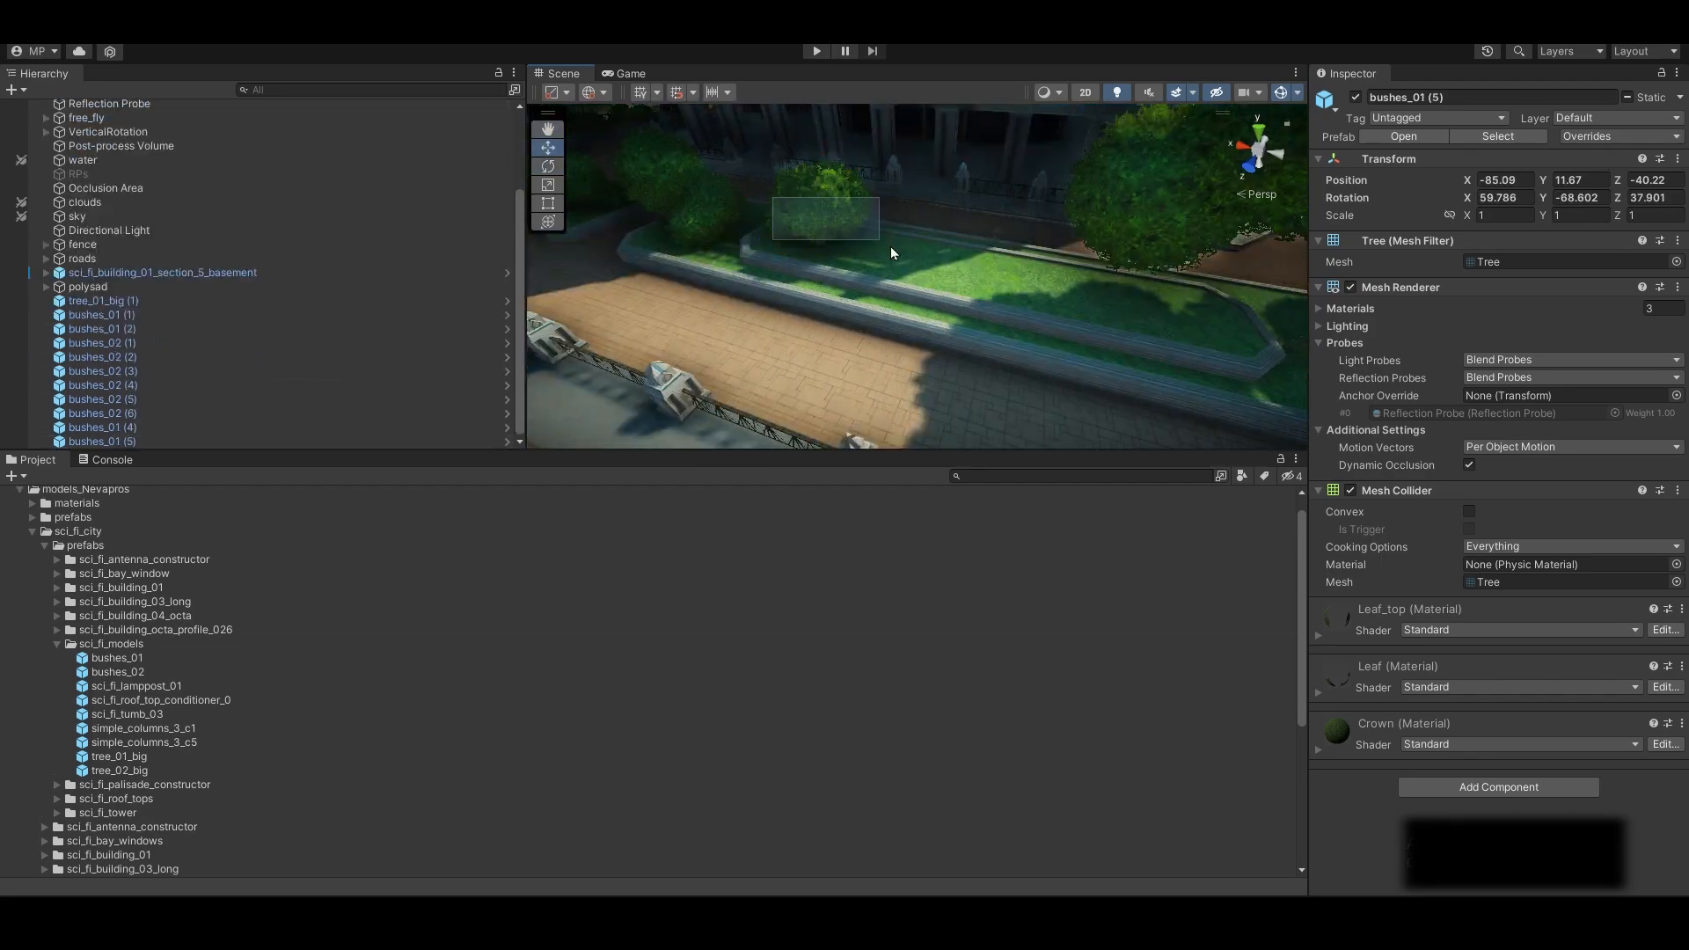
pyautogui.moveTo(930, 192); pyautogui.dragTo(643, 114, button='middle')
pyautogui.hotkey('ctrl', 'd')
pyautogui.moveTo(616, 142); pyautogui.dragTo(877, 213)
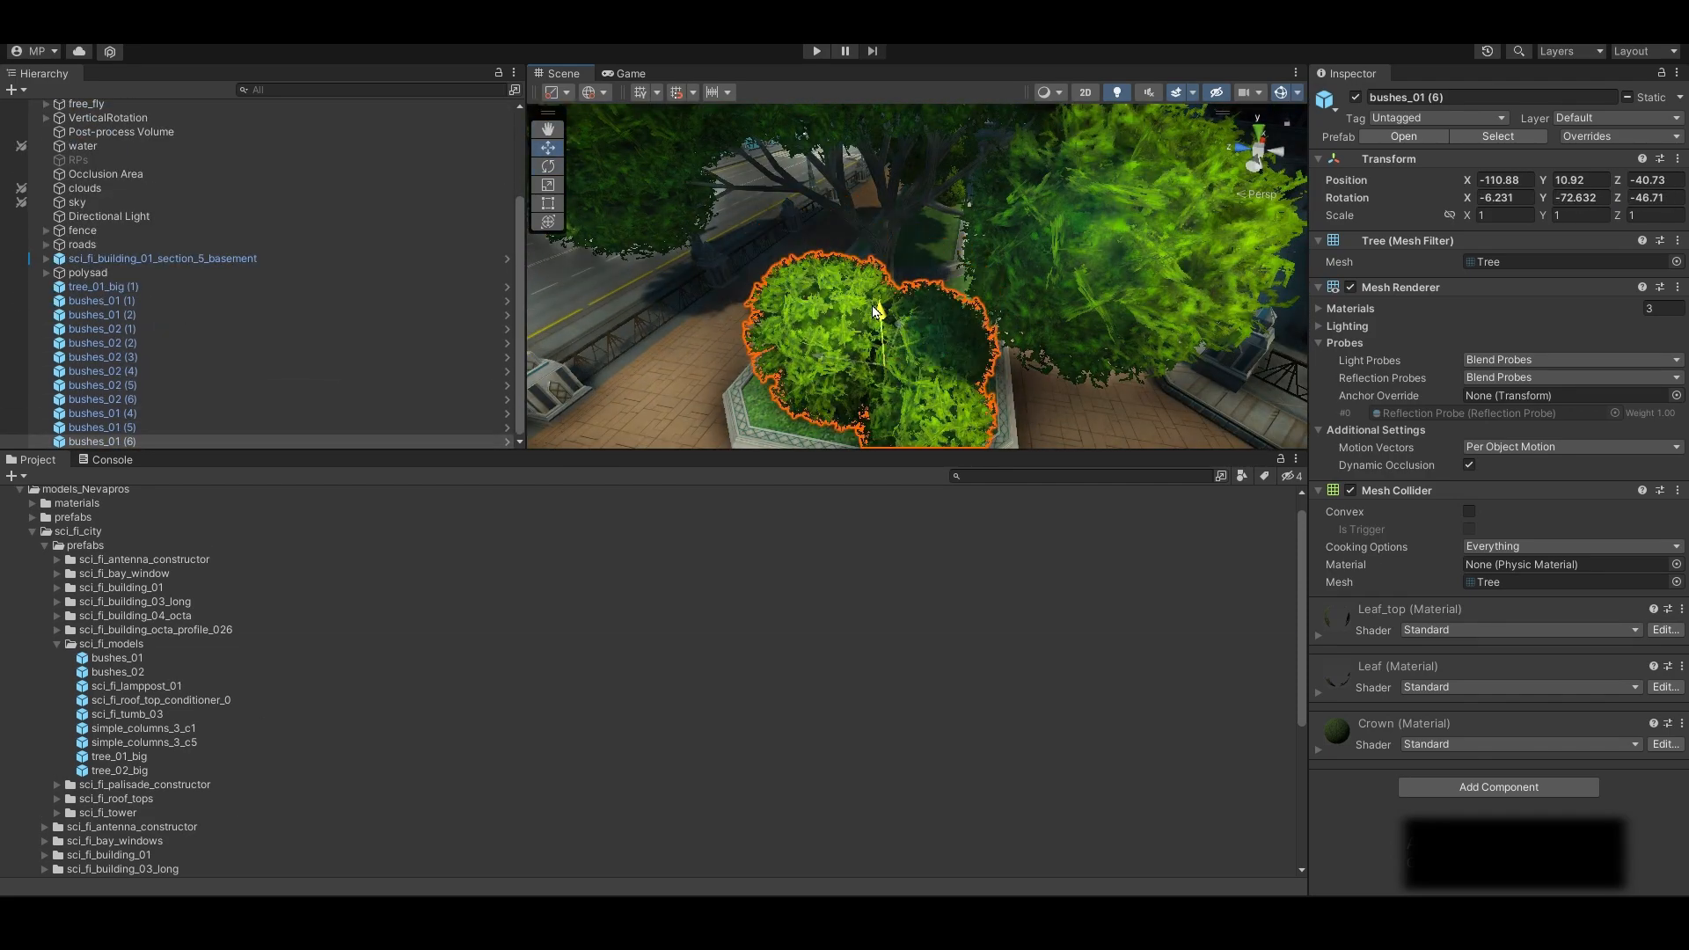
pyautogui.click(718, 139)
pyautogui.keyDown('alt'); pyautogui.moveTo(717, 139); pyautogui.dragTo(1049, 372); pyautogui.keyUp('alt')
# Create an empty object named foliage and reset its transform
pyautogui.hotkey('ctrl', 'shift', 'n')
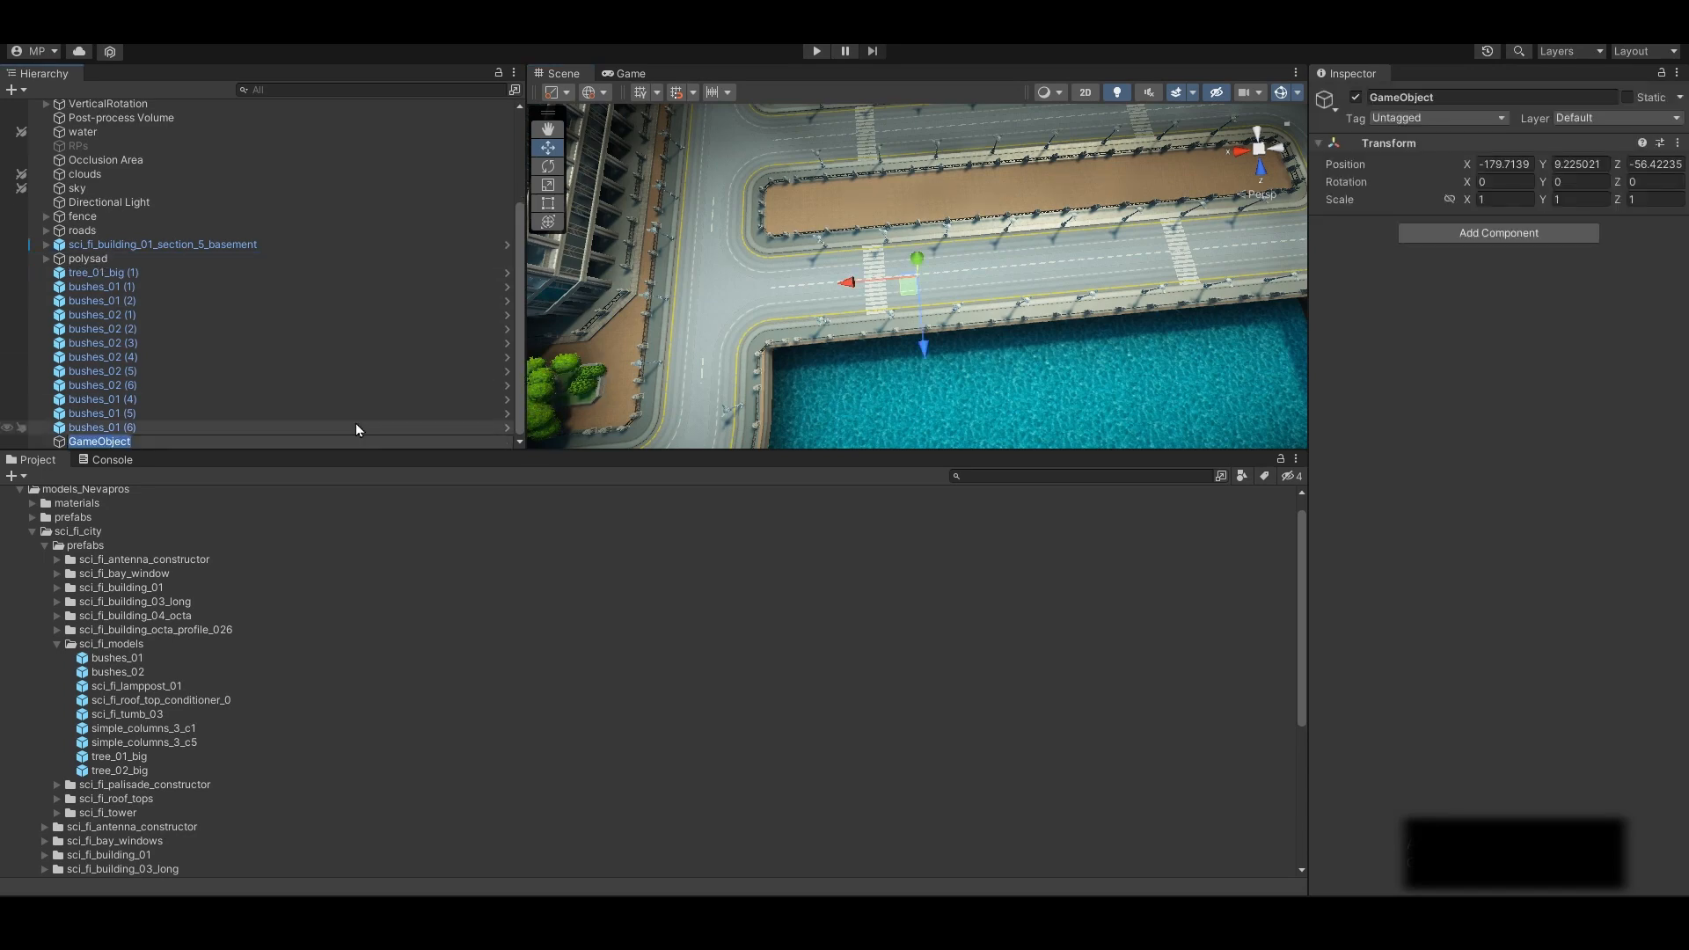
pyautogui.write('foliage')
pyautogui.press('Return')
pyautogui.click(1677, 142)
pyautogui.click(1622, 167)
# Make all the trees and bushes children of the foliage object
pyautogui.click(123, 273)
pyautogui.keyDown('shift'); pyautogui.click(167, 430); pyautogui.keyUp('shift')
pyautogui.moveTo(167, 430); pyautogui.dragTo(132, 441)
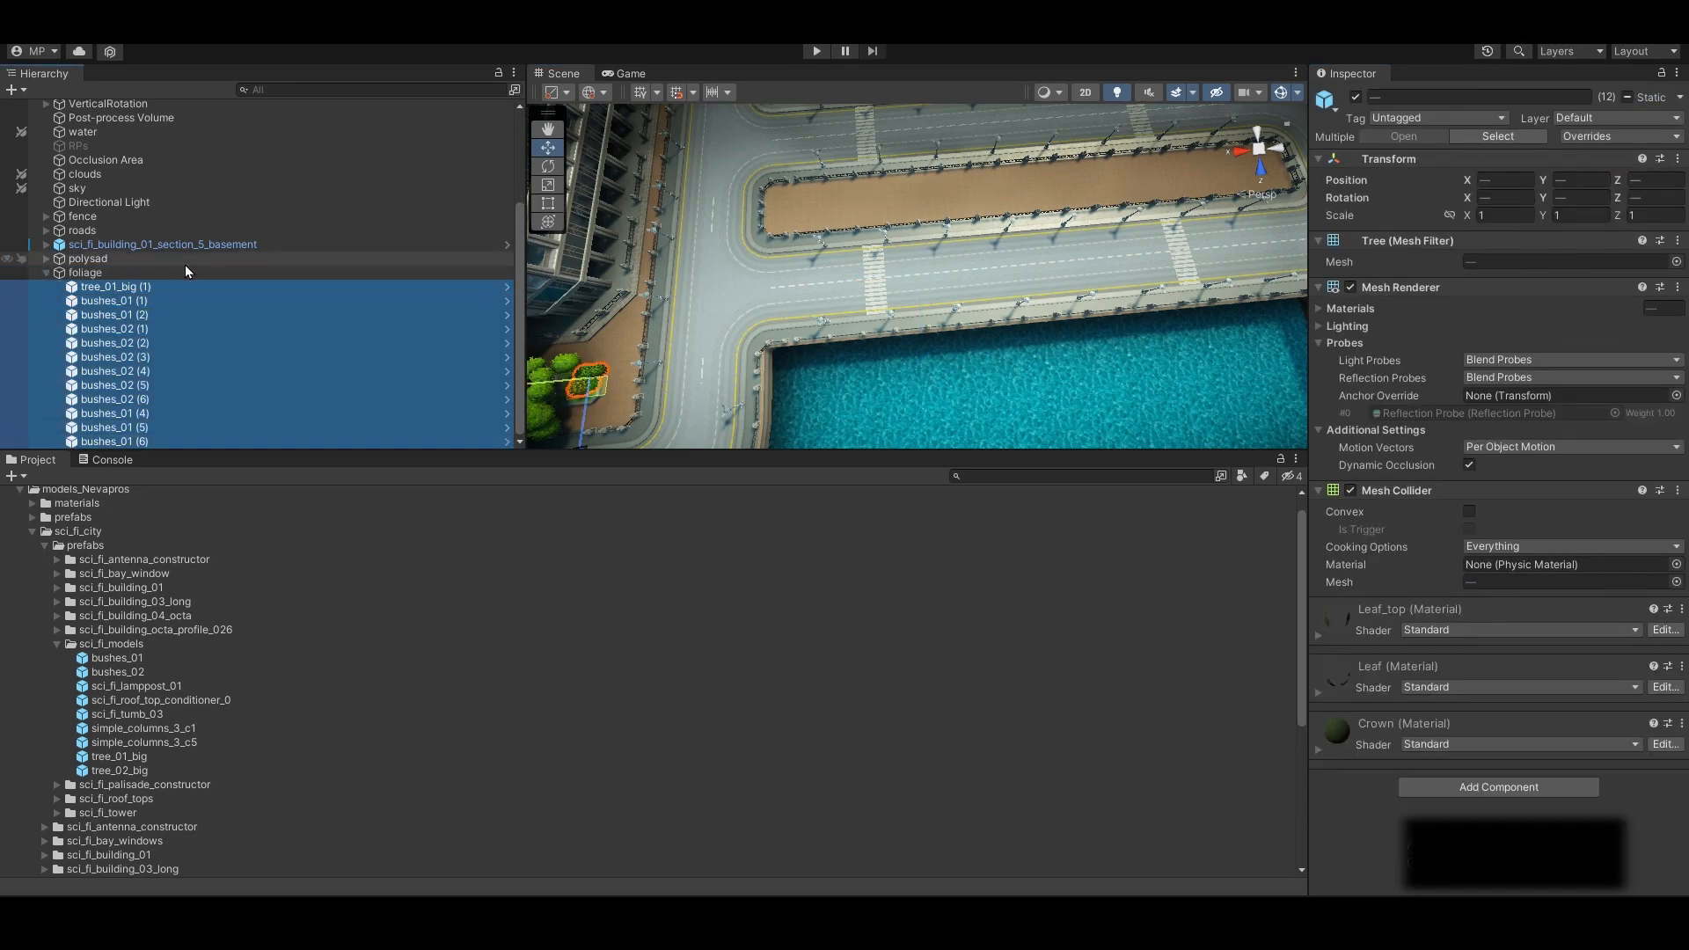
pyautogui.scroll(4, 185, 265)
pyautogui.click(120, 135)
pyautogui.keyDown('shift'); pyautogui.click(120, 205); pyautogui.keyUp('shift')
pyautogui.moveTo(120, 205); pyautogui.dragTo(114, 415)
# Duplicate sci_fi_polysad_composed_002 from the polysad group onto the sandy islands between the roads
pyautogui.click(170, 332)
pyautogui.click(46, 318)
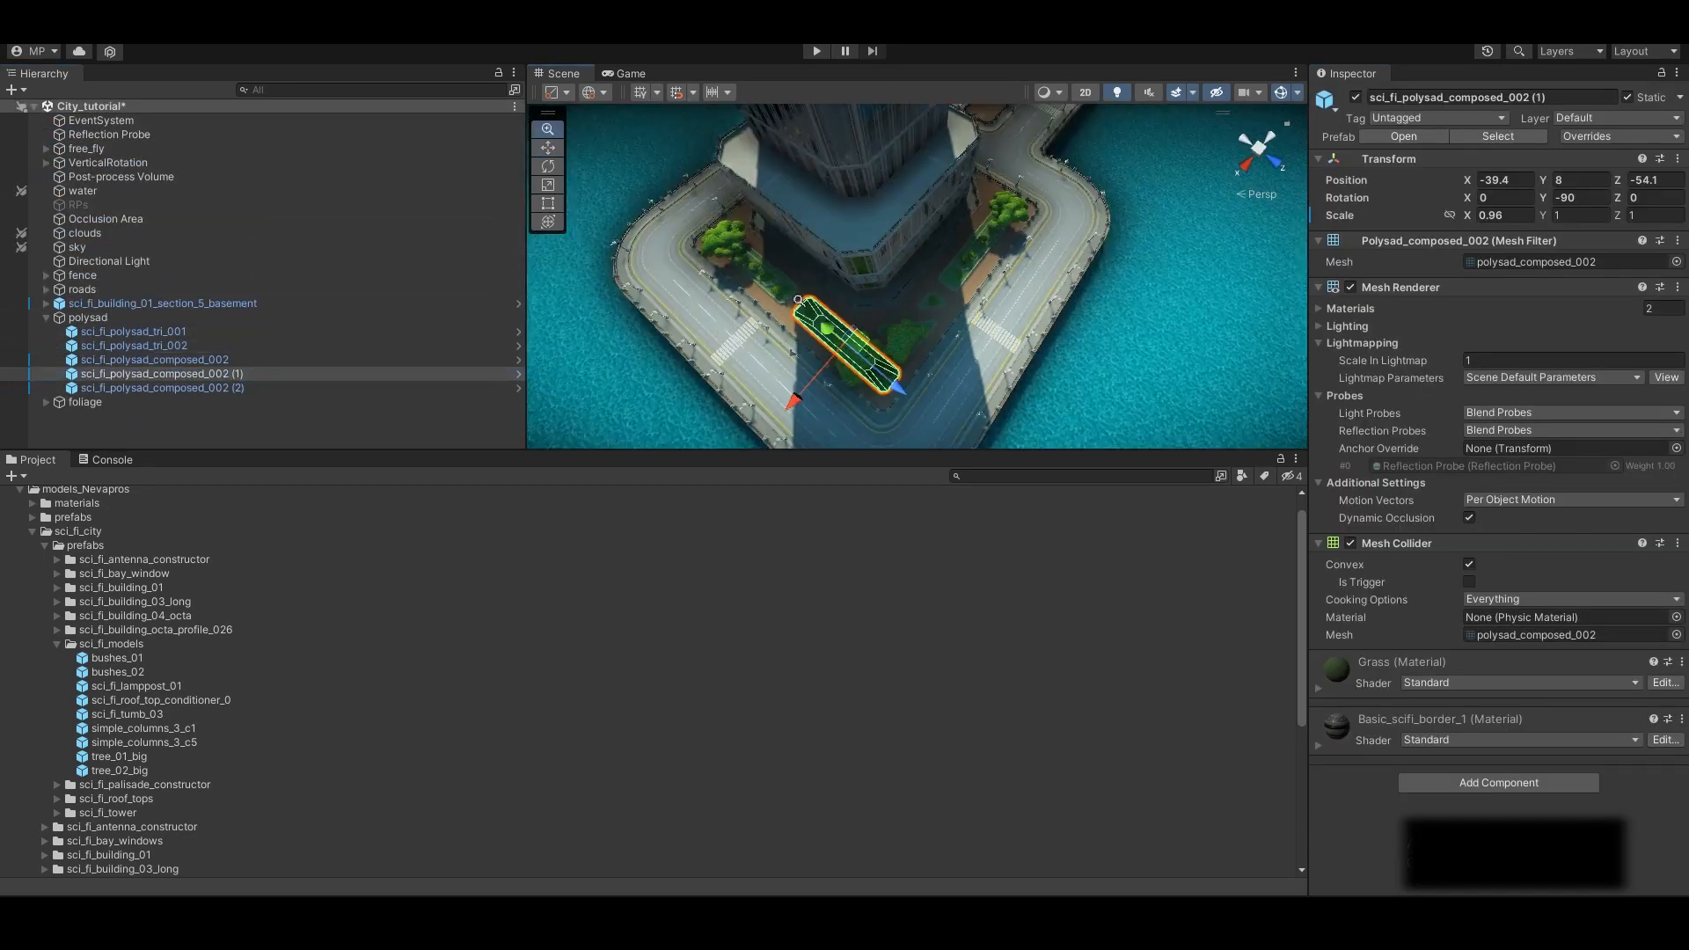
pyautogui.click(902, 255)
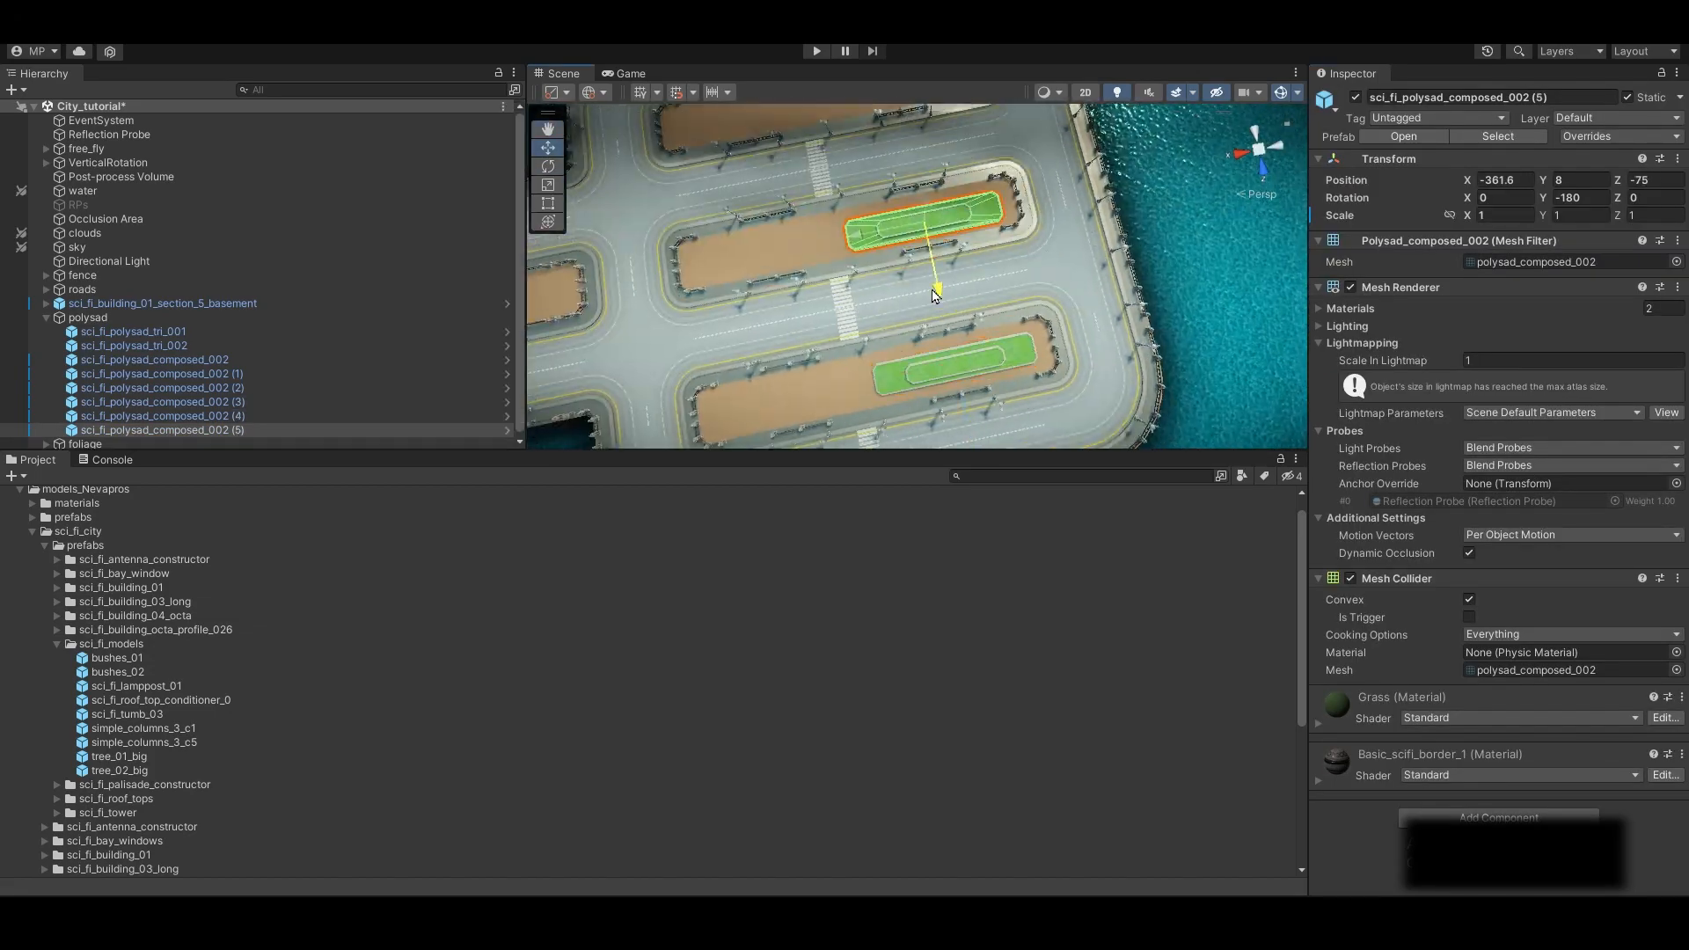
pyautogui.hotkey('ctrl', 'd')
pyautogui.moveTo(933, 264); pyautogui.dragTo(910, 221)
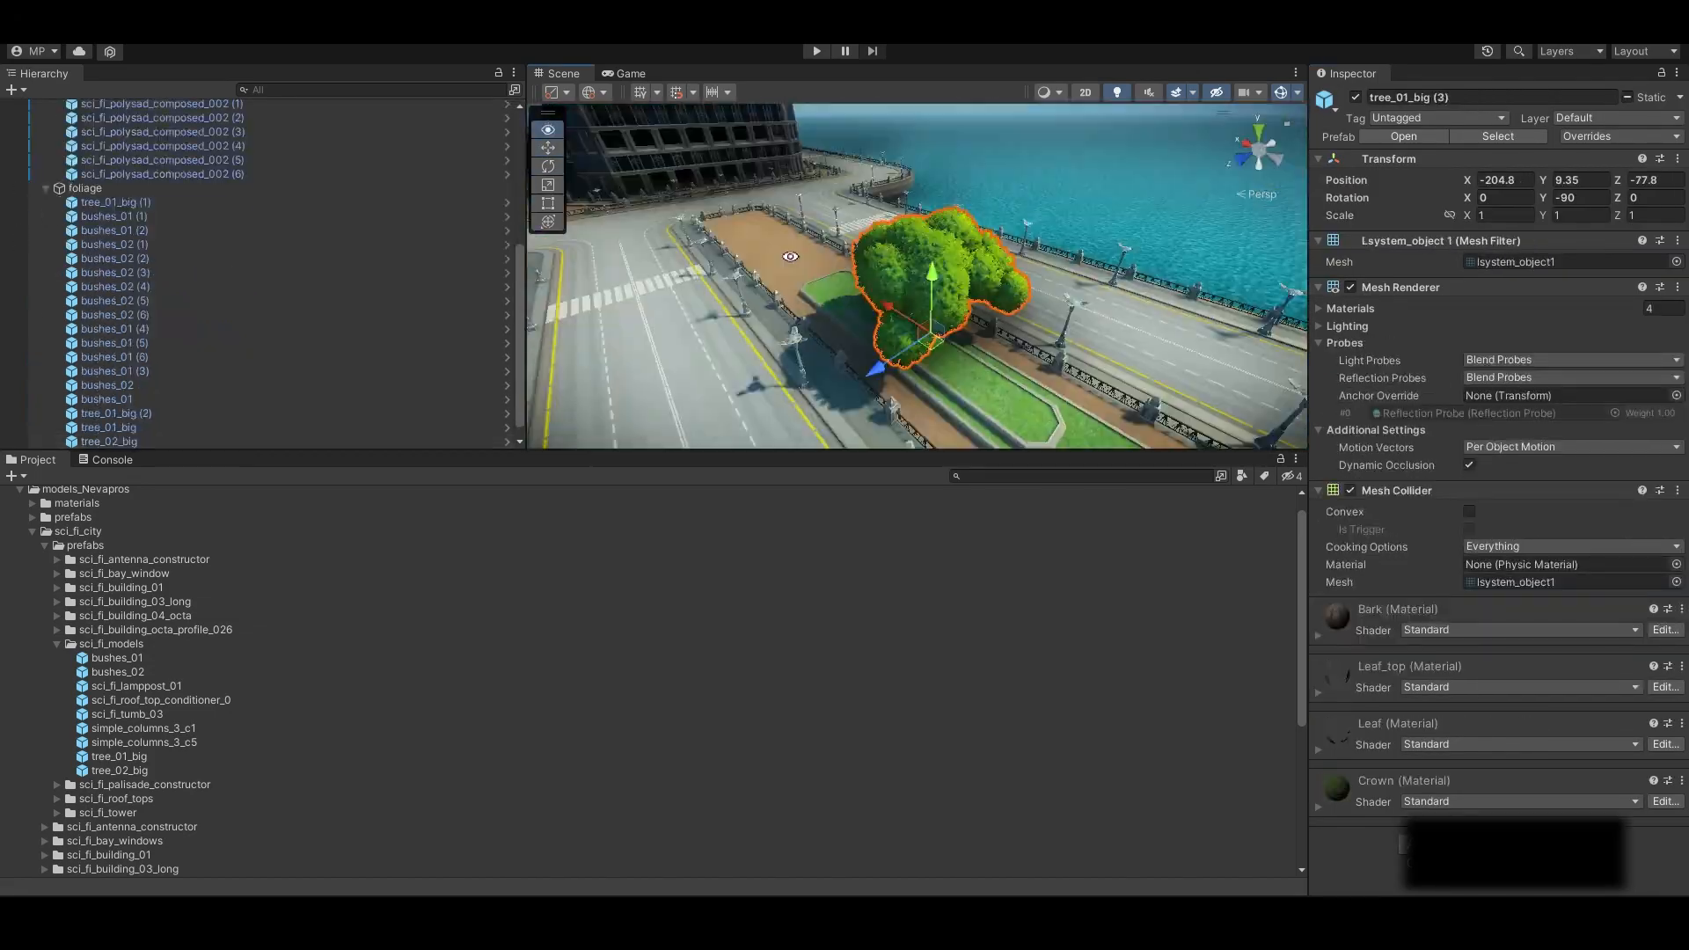
# Duplicate tree_01_big onto the palisades of the road islands and again at the tower's corner
pyautogui.keyDown('alt'); pyautogui.moveTo(818, 317); pyautogui.dragTo(779, 302); pyautogui.keyUp('alt')
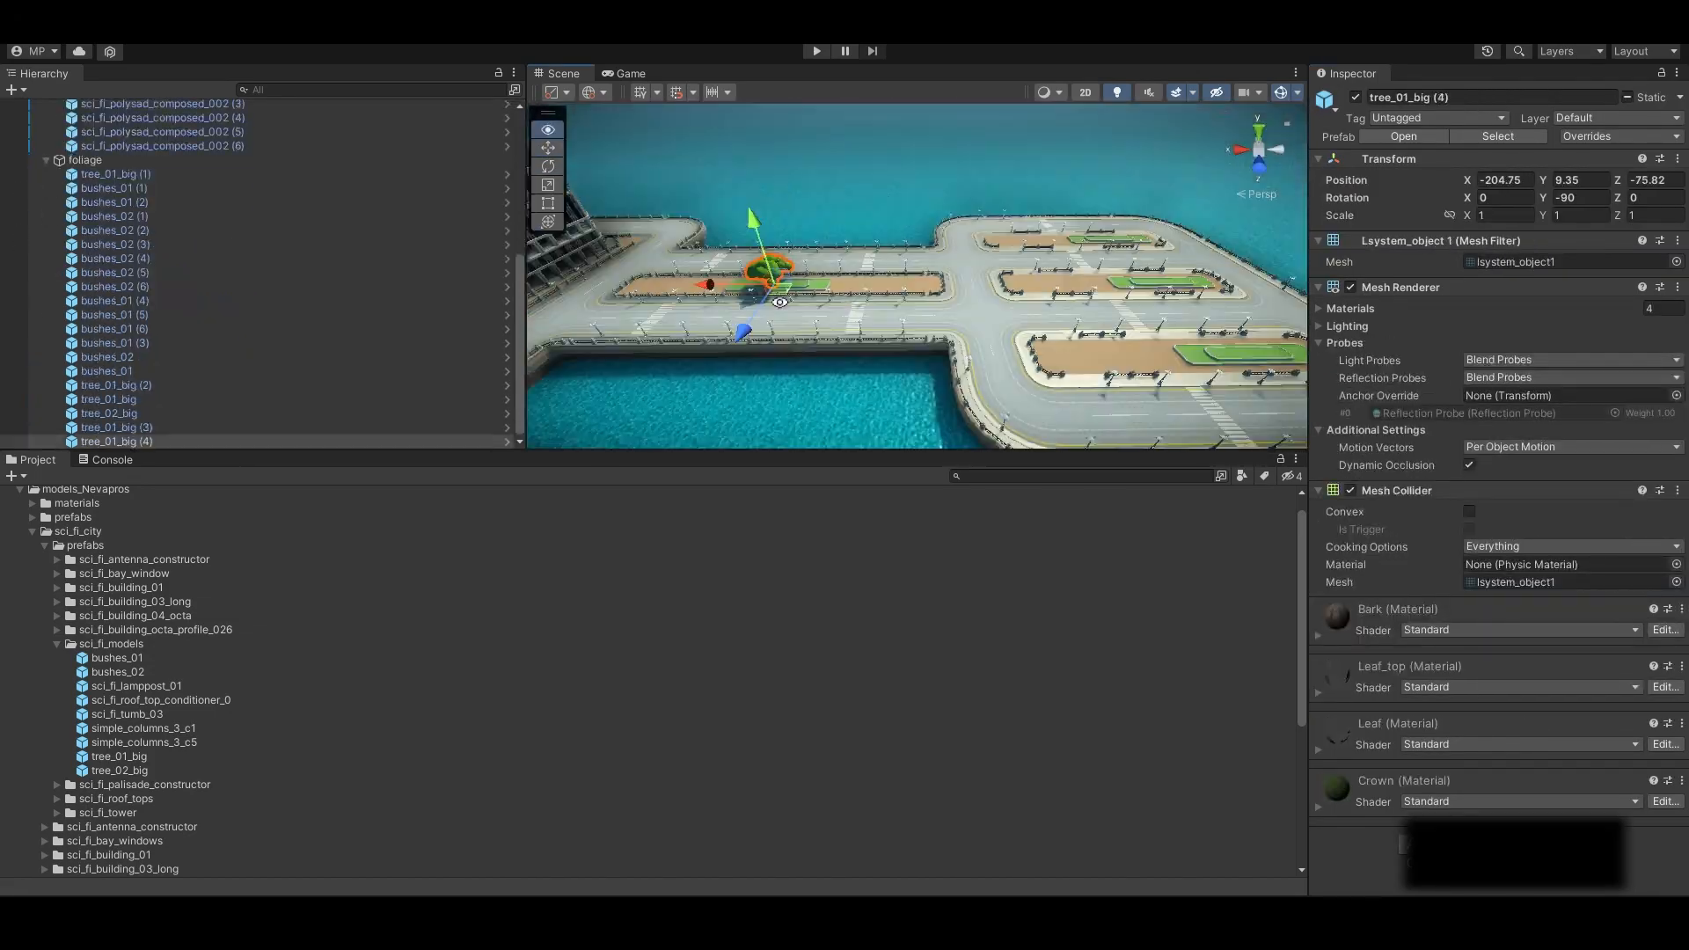
pyautogui.click(618, 305)
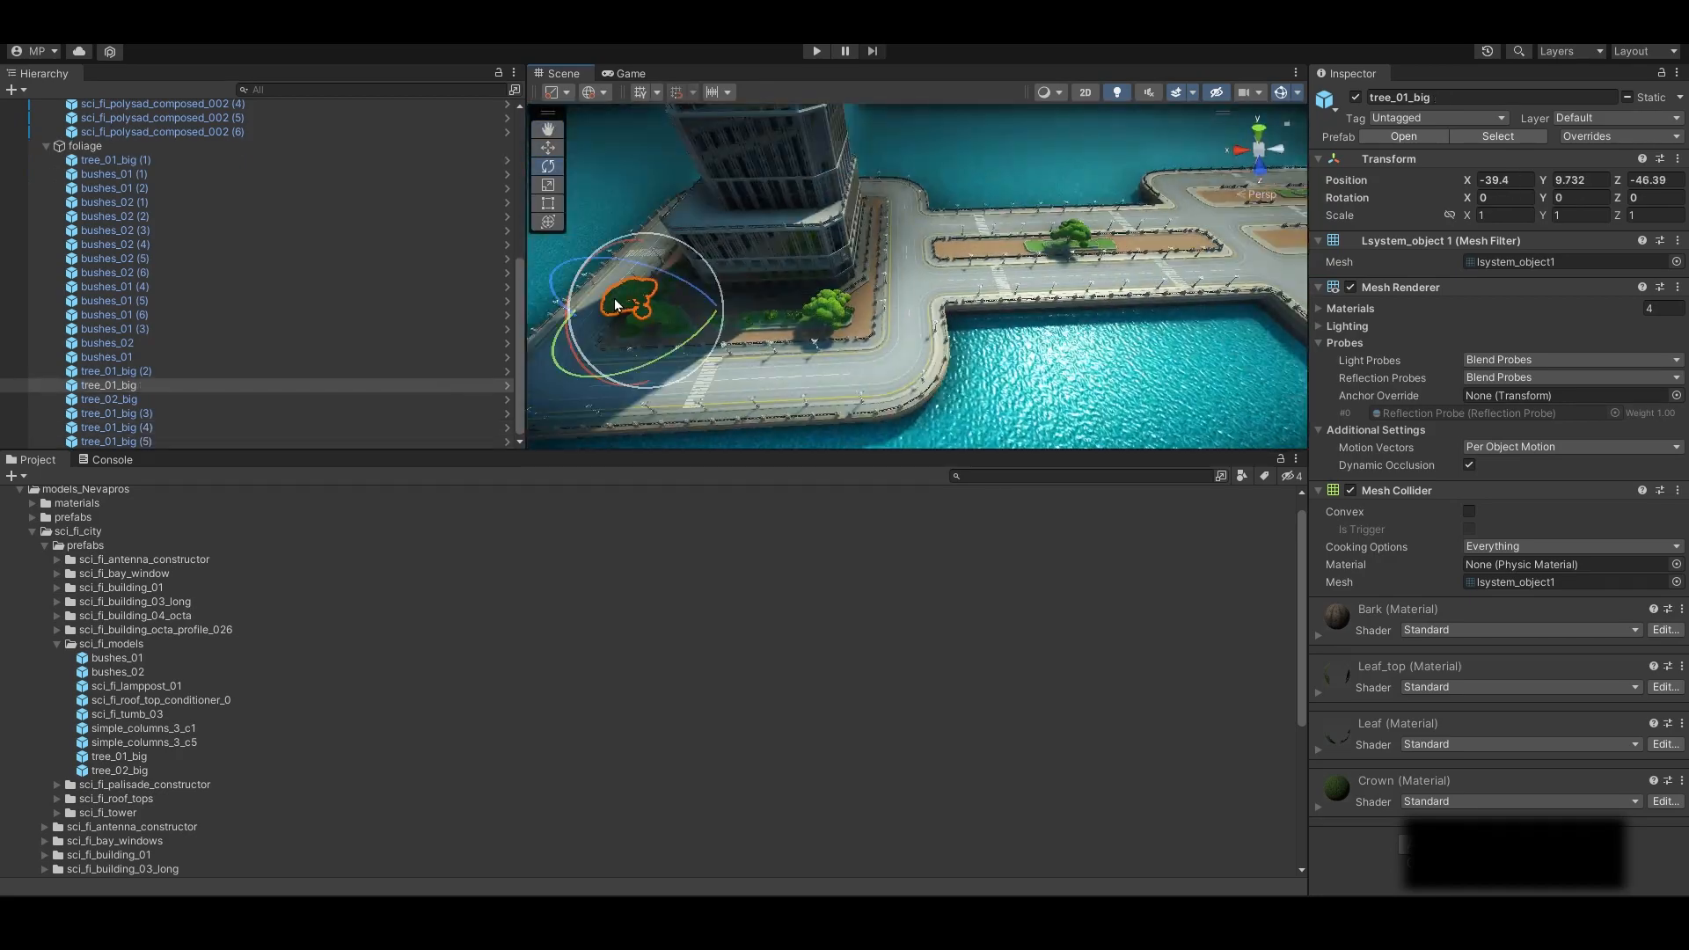
pyautogui.hotkey('ctrl', 'd')
pyautogui.press('w')
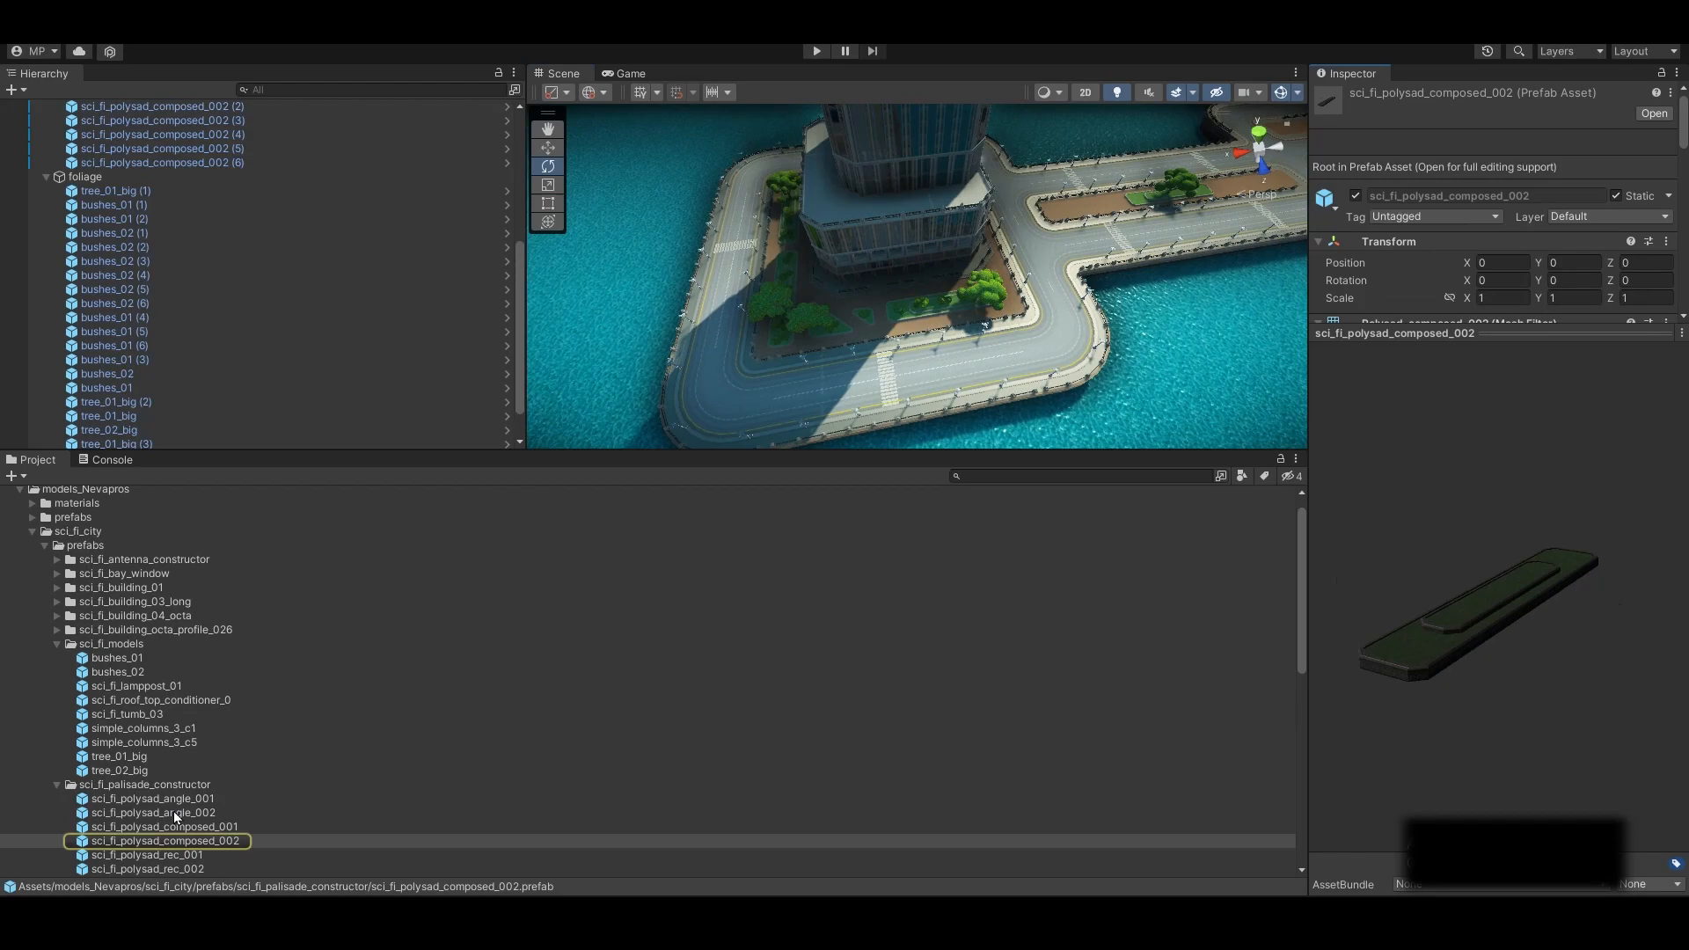
# Add sci_fi_polysad_rec_002 palisades to the road islands and make the four copies children of polysad
pyautogui.click(147, 868)
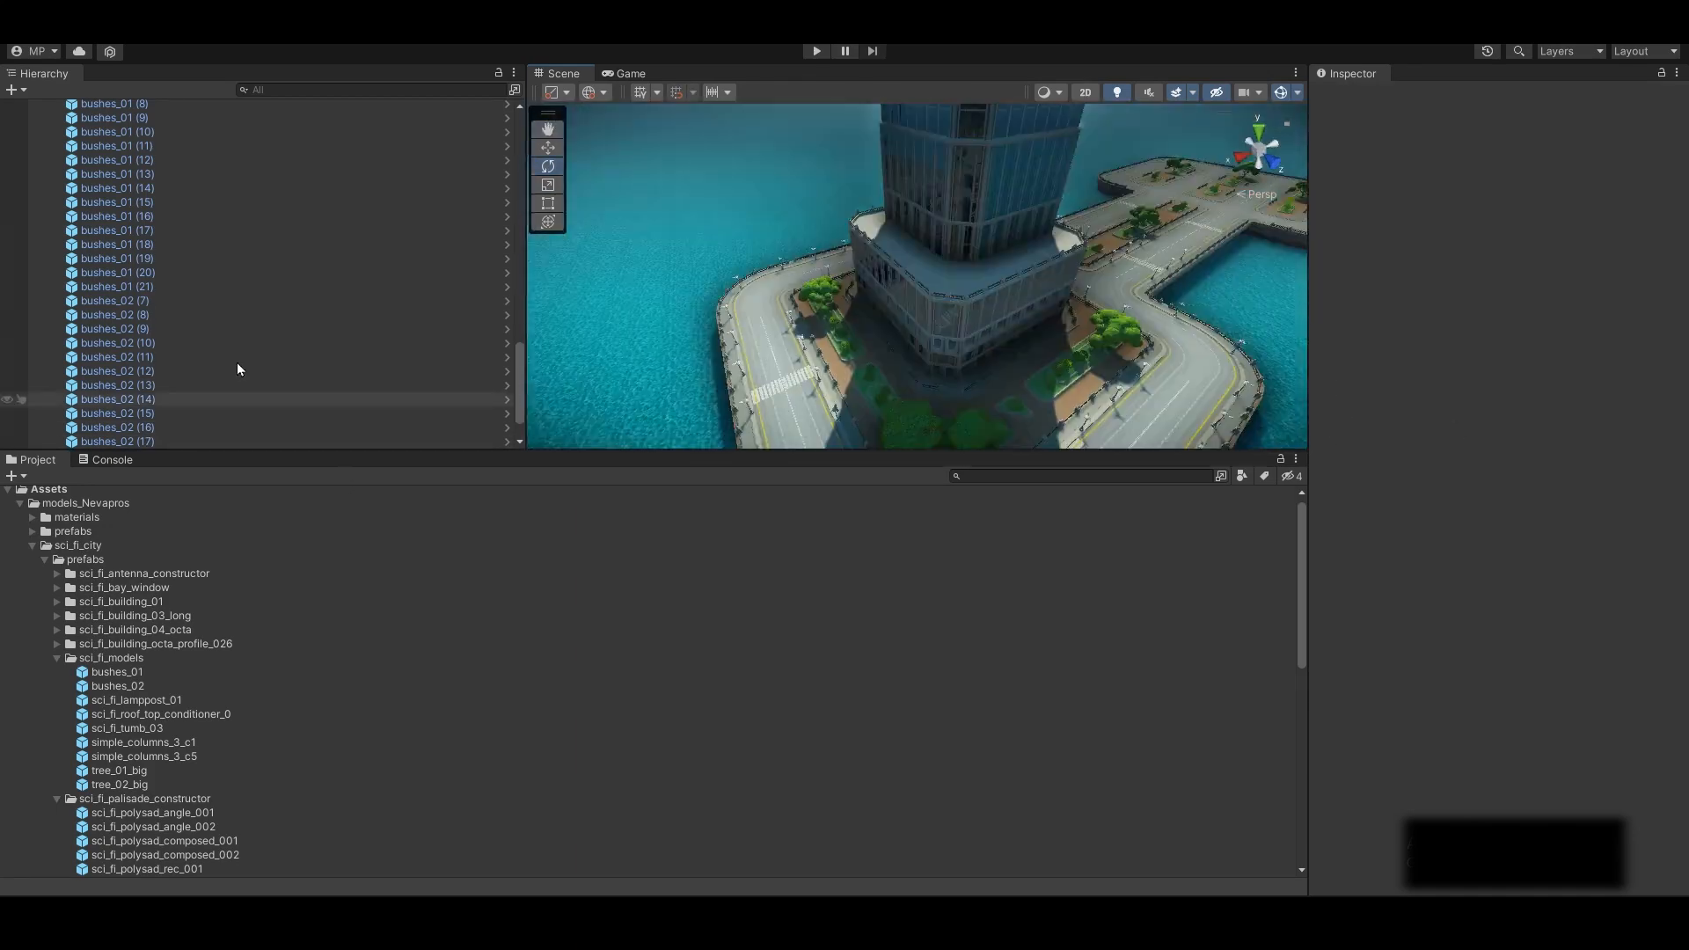
pyautogui.click(45, 244)
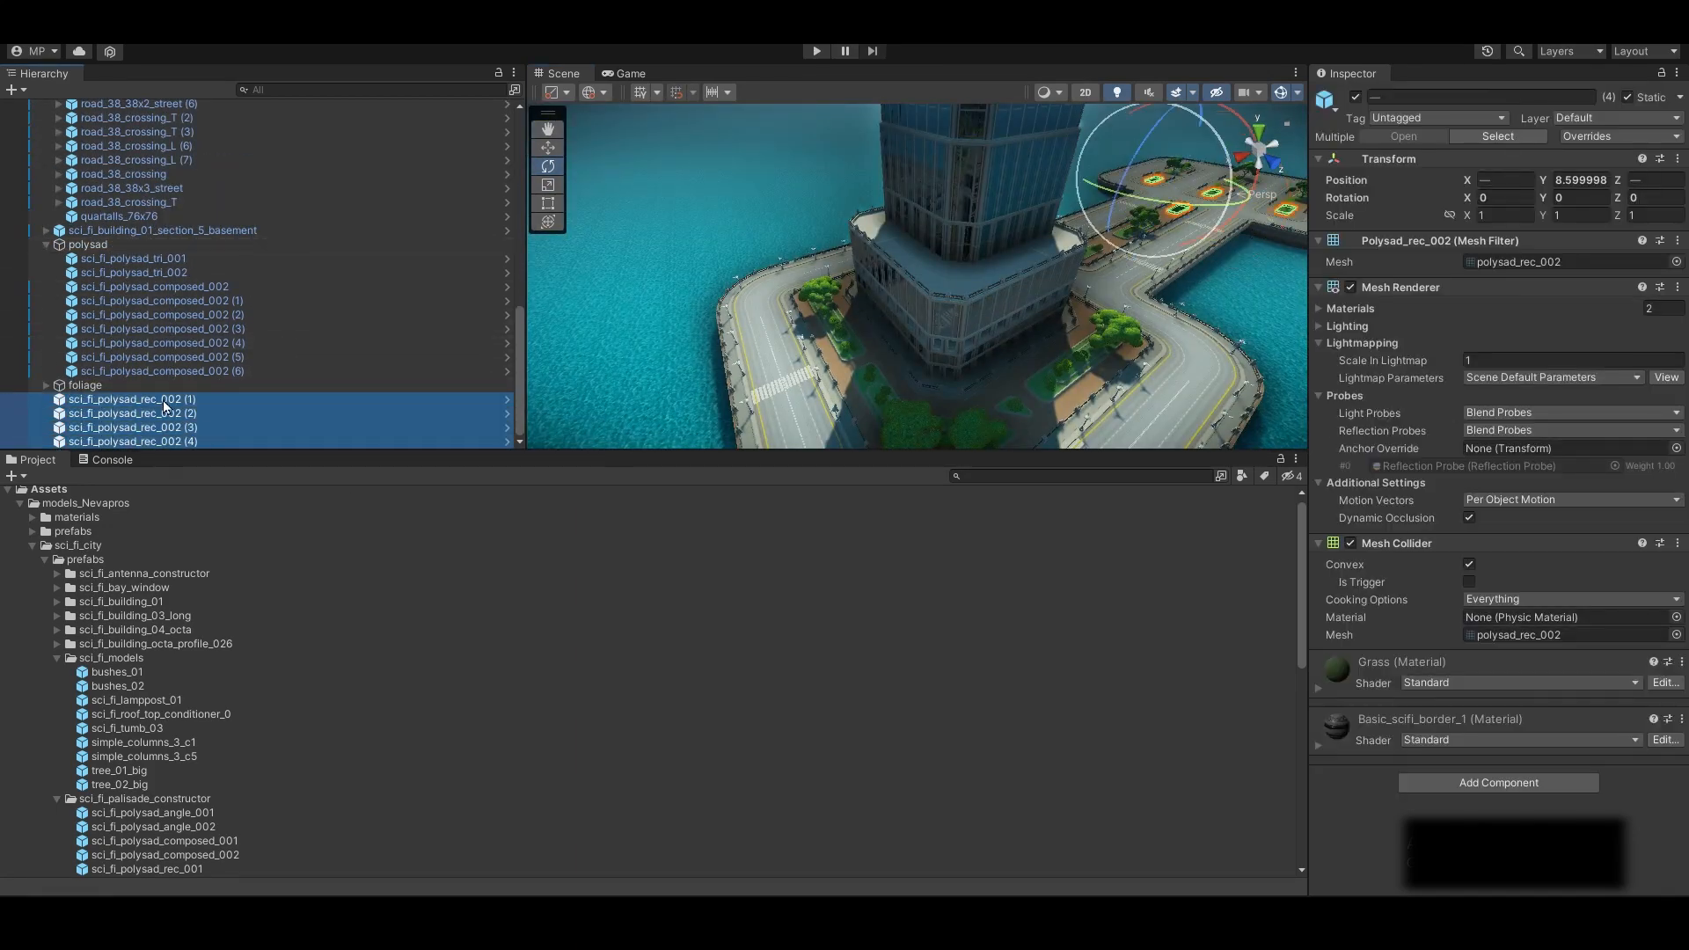
pyautogui.scroll(10, 264, 264)
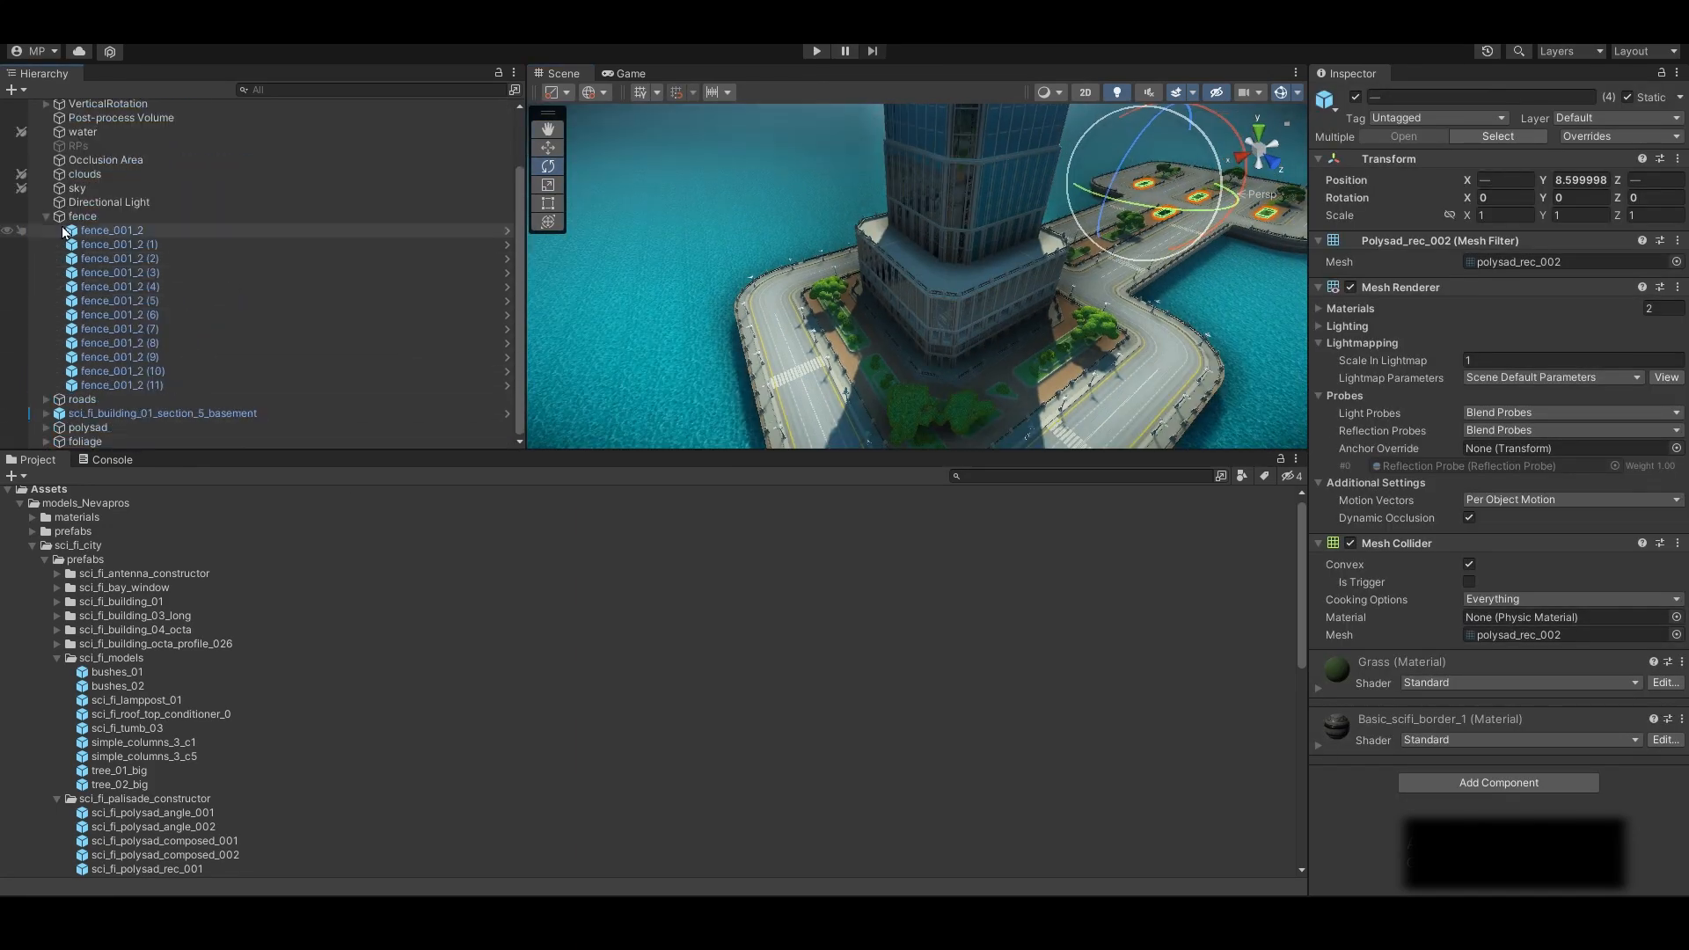
# Create an empty object named rooftops at the scene origin
pyautogui.write('rooftops')
pyautogui.press('Return')
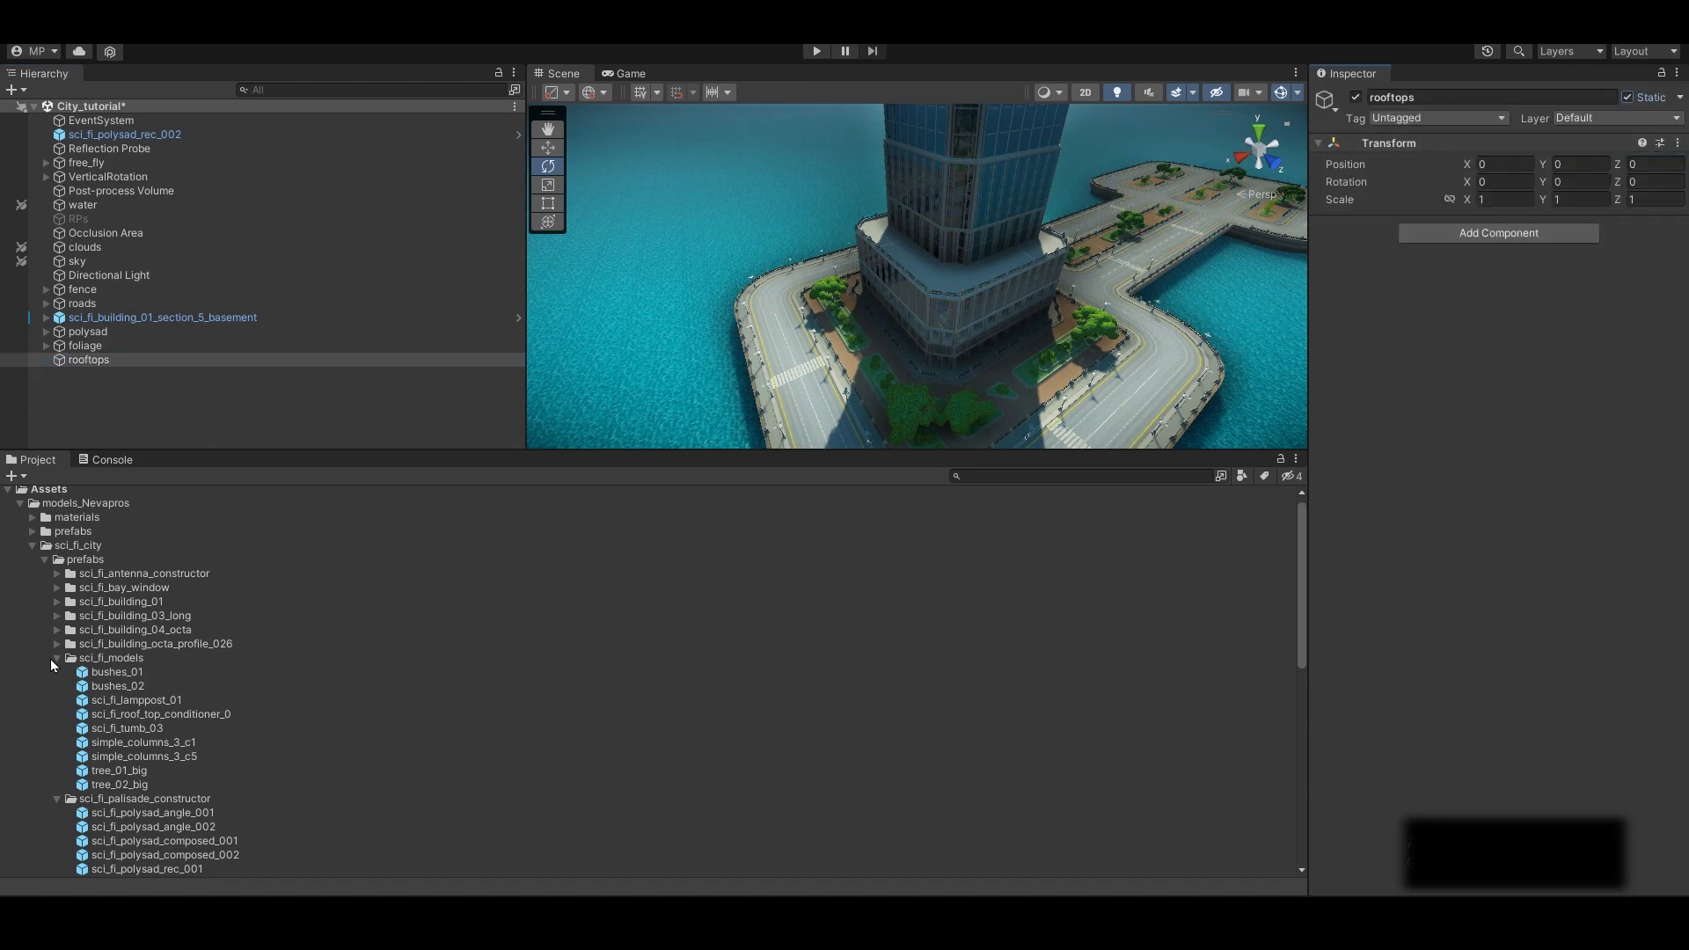
# Try placing a rooftop prefab from sci_fi_roof_tops on the tower's lower setback and delete it
pyautogui.click(132, 700)
pyautogui.scroll(-3, 149, 700)
pyautogui.click(165, 621)
pyautogui.press('f')
pyautogui.moveTo(149, 637); pyautogui.dragTo(837, 181)
pyautogui.press('w')
pyautogui.keyDown('alt'); pyautogui.moveTo(836, 180); pyautogui.dragTo(952, 388); pyautogui.keyUp('alt')
pyautogui.scroll(-5, 826, 282)
pyautogui.press('Delete')
# Make the remaining loose sci_fi_polysad_rec_002 a child of the polysad object
pyautogui.moveTo(174, 136); pyautogui.dragTo(102, 333)
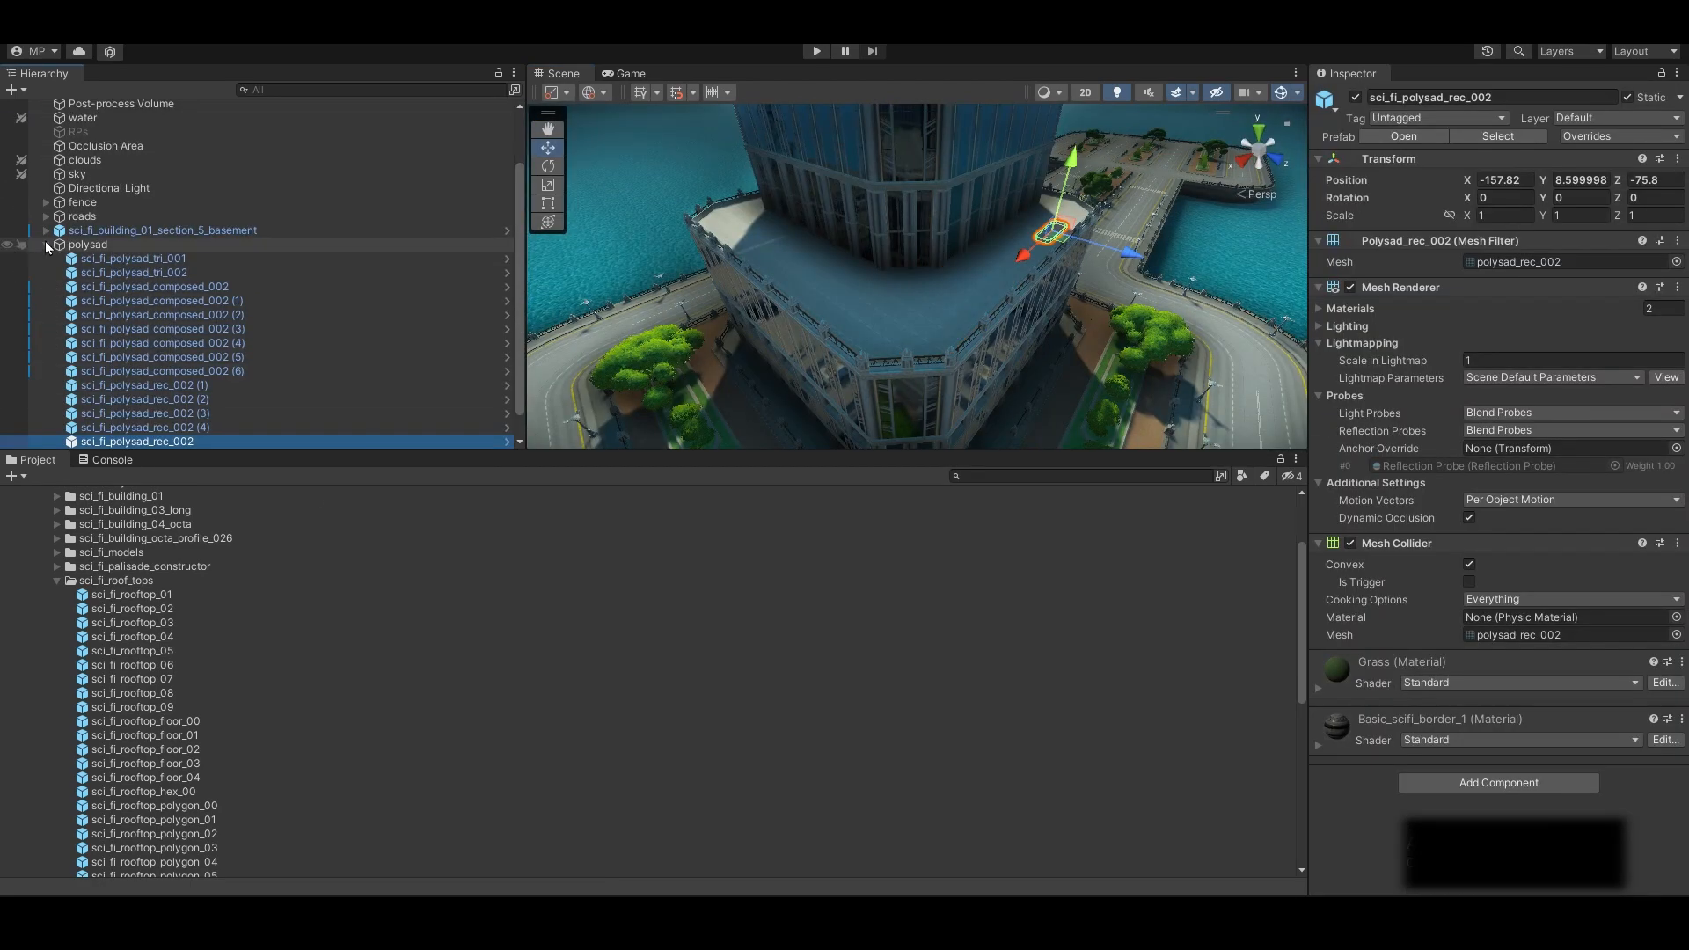
# Collapse the polysad group and place the sci_fi_rooftop_09 prefab from sci_fi_roof_tops on the tower's setback
pyautogui.click(46, 245)
pyautogui.click(156, 609)
pyautogui.press('Down')
pyautogui.press('Down')
pyautogui.press('Down')
pyautogui.press('Down')
pyautogui.press('Down')
pyautogui.press('Down')
pyautogui.press('Down')
pyautogui.moveTo(166, 710); pyautogui.dragTo(846, 323)
# Rotate the placed sci_fi_rooftop_09 to line up with the tower's facade and adjust its position
pyautogui.press('e')
pyautogui.moveTo(835, 372); pyautogui.dragTo(728, 415)
pyautogui.press('w')
pyautogui.moveTo(836, 330); pyautogui.dragTo(903, 157)
# Duplicate sci_fi_rooftop_09 four times and distribute the copies over the tower's setbacks, including the upper one
pyautogui.press('f')
pyautogui.keyDown('alt'); pyautogui.moveTo(903, 176); pyautogui.dragTo(912, 321); pyautogui.keyUp('alt')
pyautogui.moveTo(932, 299); pyautogui.dragTo(765, 273, button='middle')
pyautogui.hotkey('ctrl', 'd')
pyautogui.moveTo(784, 247); pyautogui.dragTo(976, 220)
pyautogui.hotkey('ctrl', 'd')
pyautogui.moveTo(959, 251); pyautogui.dragTo(990, 216)
pyautogui.scroll(-5, 950, 264)
pyautogui.hotkey('ctrl', 'd')
pyautogui.moveTo(948, 299); pyautogui.dragTo(950, 162)
pyautogui.press('f')
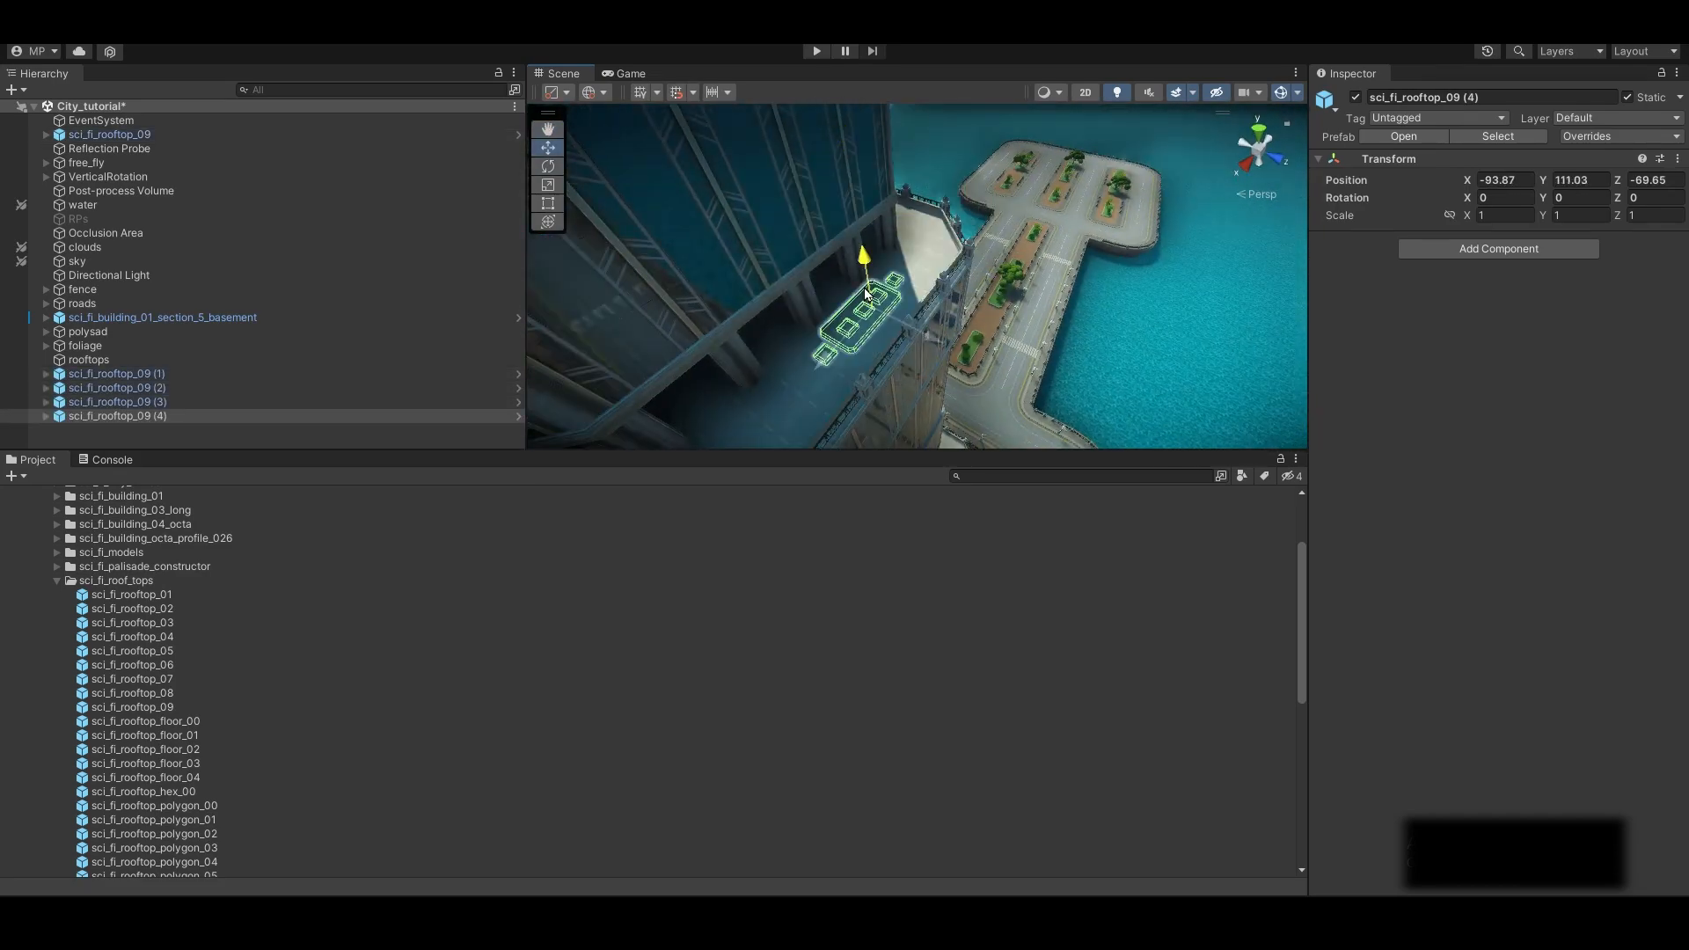
# Settle the raised copy on the upper setback and add three more sci_fi_rooftop_09 copies around it, turning them to follow the facade
pyautogui.moveTo(917, 220); pyautogui.dragTo(921, 245)
pyautogui.keyDown('alt'); pyautogui.moveTo(921, 246); pyautogui.dragTo(935, 352); pyautogui.keyUp('alt')
pyautogui.scroll(-5, 933, 290)
pyautogui.hotkey('ctrl', 'd')
pyautogui.moveTo(859, 294); pyautogui.dragTo(942, 314)
pyautogui.hotkey('ctrl', 'd')
pyautogui.press('e')
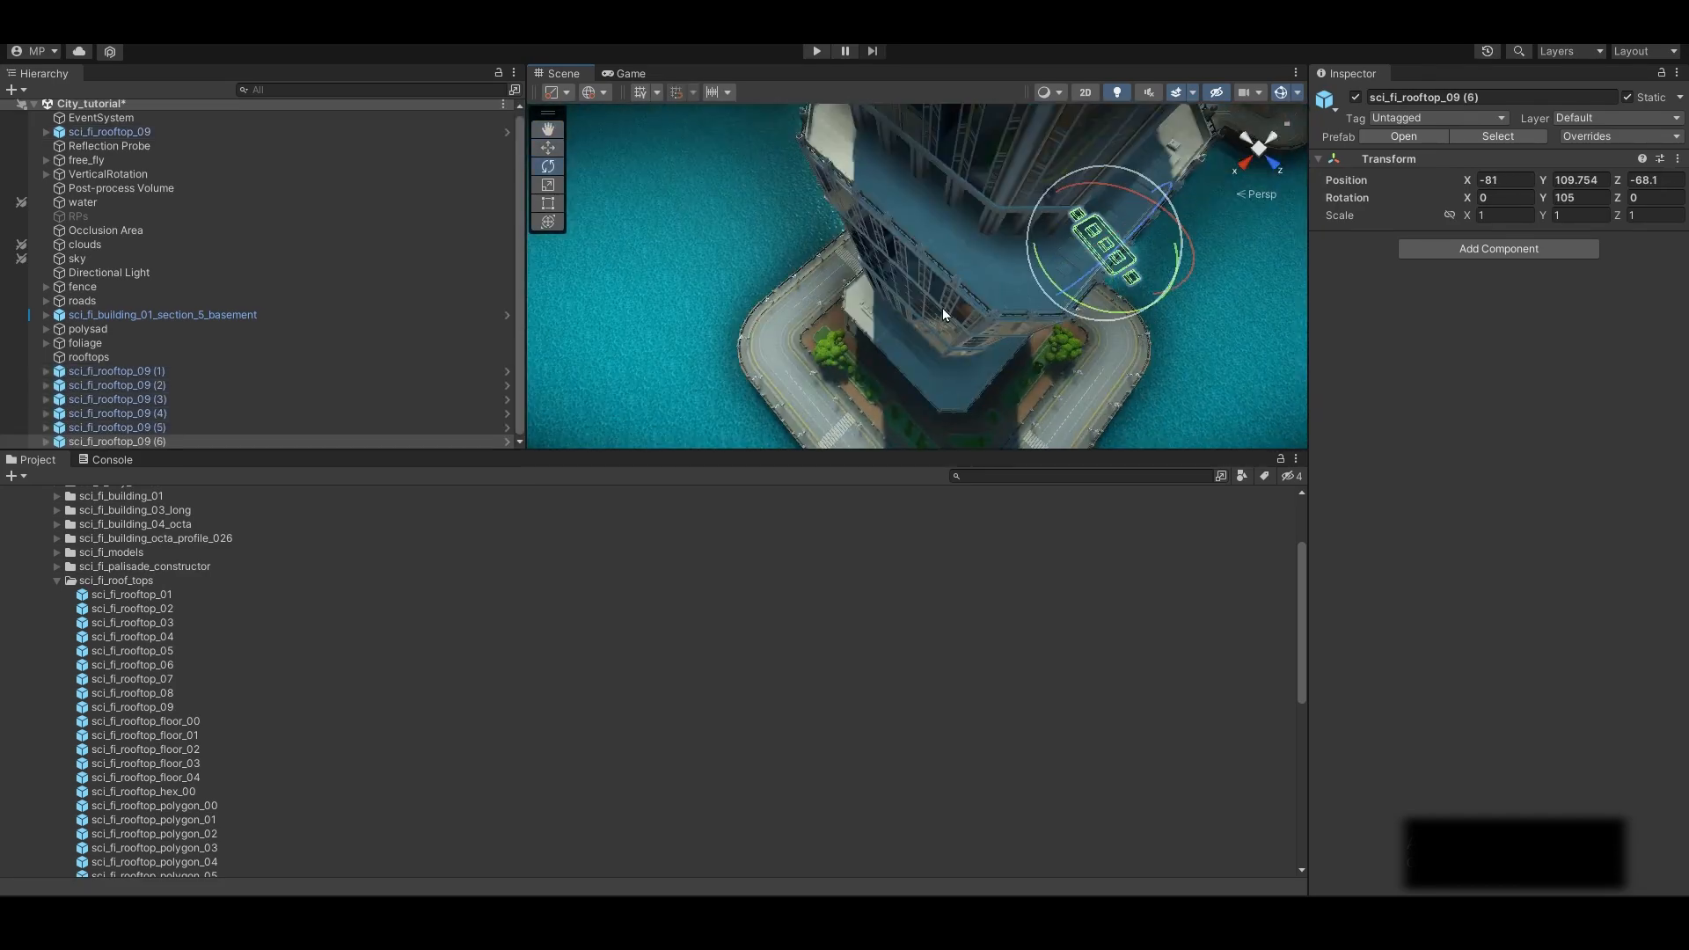
pyautogui.press('w')
pyautogui.moveTo(1086, 255); pyautogui.dragTo(942, 263)
pyautogui.keyDown('alt'); pyautogui.moveTo(968, 299); pyautogui.dragTo(866, 290); pyautogui.keyUp('alt')
pyautogui.hotkey('ctrl', 'd')
pyautogui.keyDown('alt'); pyautogui.moveTo(880, 299); pyautogui.dragTo(818, 263); pyautogui.keyUp('alt')
# Place the sci_fi_rooftop_01 prefab on the tower's upper setback, rotate it to fit, and adjust its position
pyautogui.click(412, 607)
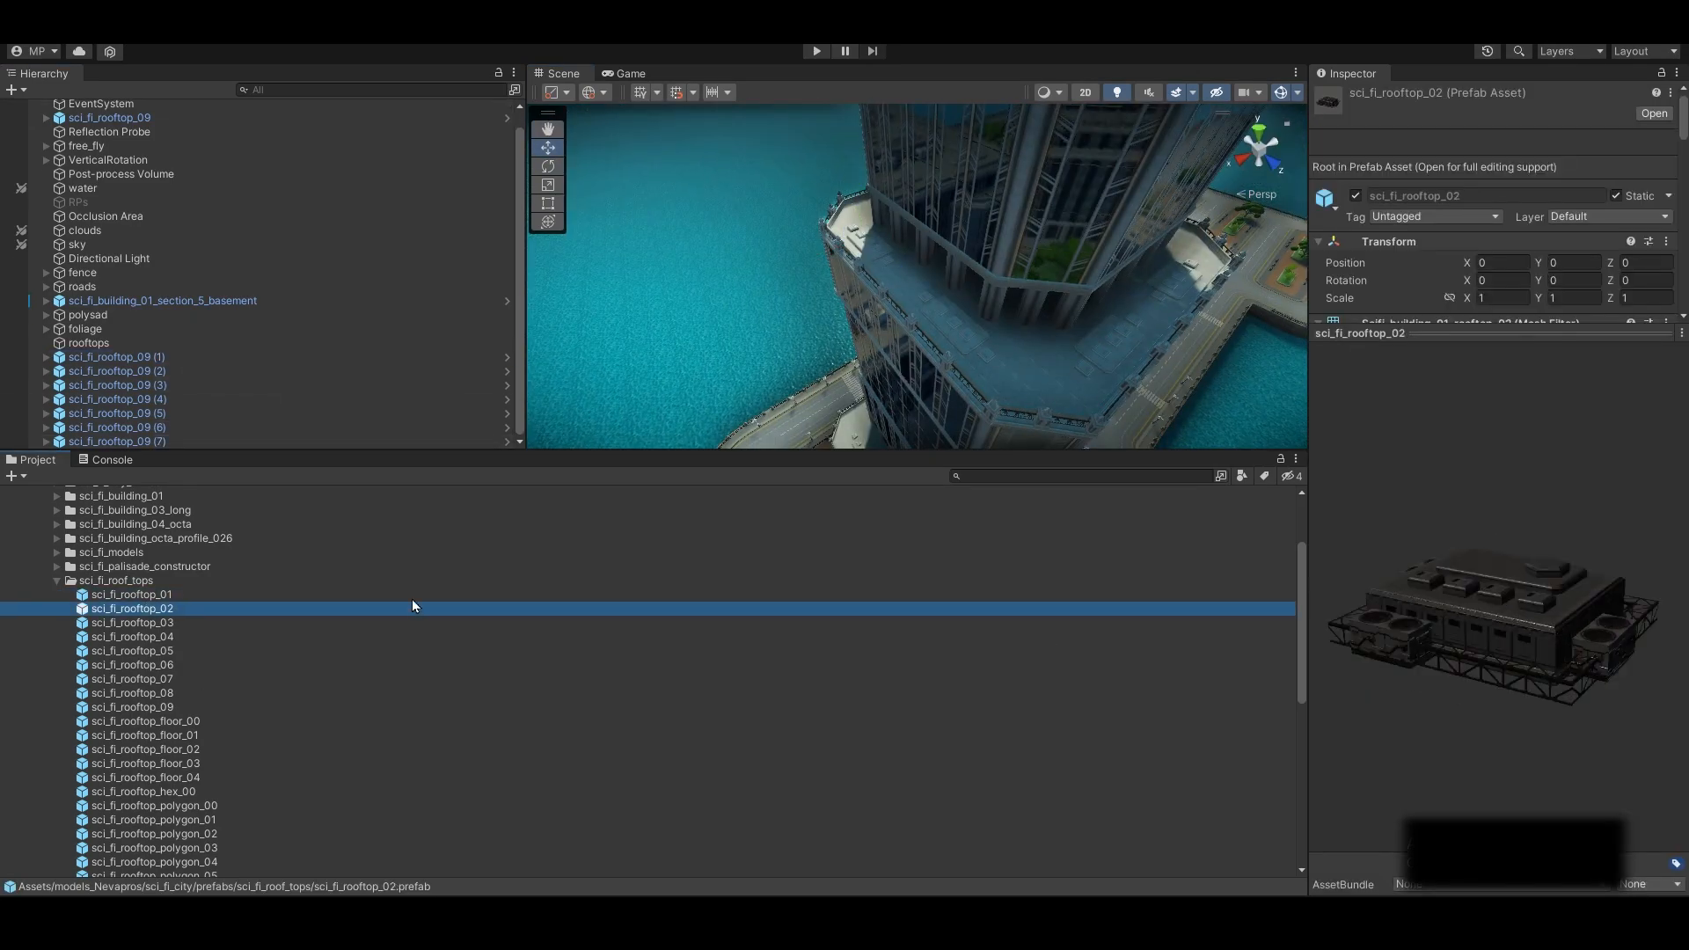
pyautogui.click(411, 599)
pyautogui.moveTo(412, 596); pyautogui.dragTo(1043, 378)
pyautogui.press('f')
pyautogui.press('e')
pyautogui.moveTo(888, 348); pyautogui.dragTo(867, 299)
pyautogui.press('w')
pyautogui.press('x')
pyautogui.keyDown('alt'); pyautogui.moveTo(880, 299); pyautogui.dragTo(1364, 287); pyautogui.keyUp('alt')
pyautogui.moveTo(892, 225); pyautogui.dragTo(950, 413)
# Shift sci_fi_rooftop_09 (6) along the upper setback so it sits clear of the sci_fi_rooftop_01 unit
pyautogui.click(879, 335)
pyautogui.keyDown('alt'); pyautogui.moveTo(830, 342); pyautogui.dragTo(985, 345); pyautogui.keyUp('alt')
pyautogui.click(818, 331)
pyautogui.moveTo(737, 341); pyautogui.dragTo(704, 334)
# Place the sci_fi_antenna_04 prefab from sci_fi_antenna_constructor on the sci_fi_rooftop_01 unit and adjust its height
pyautogui.scroll(2, 158, 238)
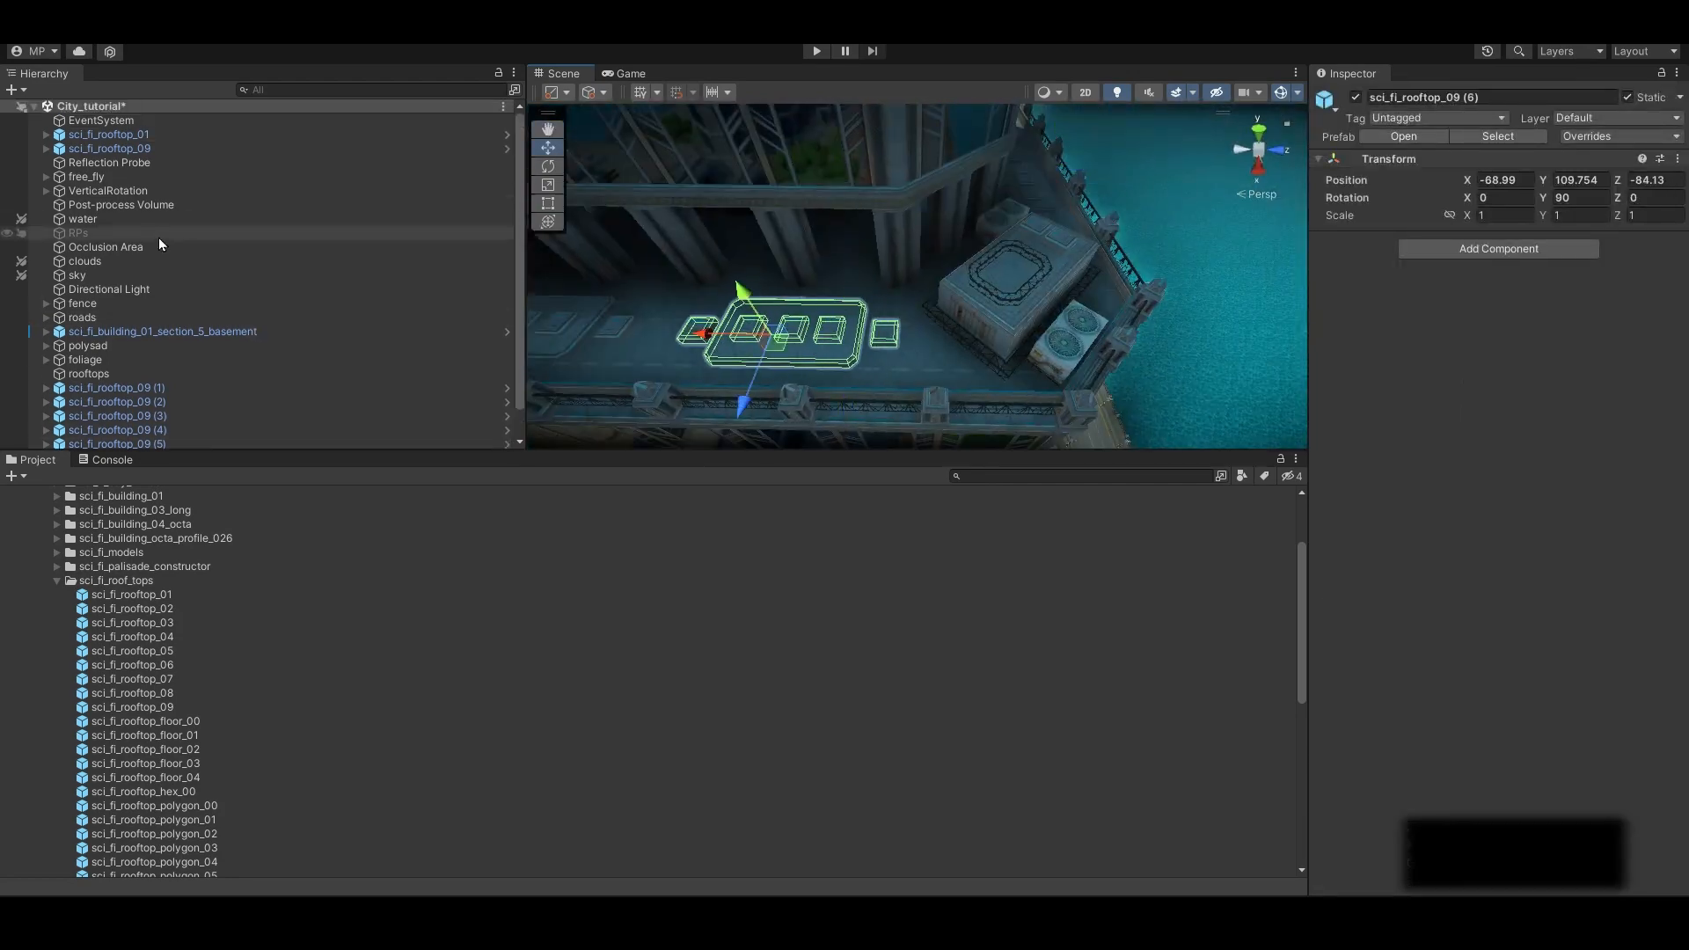
pyautogui.scroll(1, 79, 563)
pyautogui.click(57, 521)
pyautogui.click(134, 549)
pyautogui.moveTo(134, 577); pyautogui.dragTo(1012, 273)
pyautogui.keyDown('alt'); pyautogui.moveTo(1011, 272); pyautogui.dragTo(1047, 167); pyautogui.keyUp('alt')
pyautogui.keyDown('alt'); pyautogui.moveTo(1047, 167); pyautogui.dragTo(867, 277); pyautogui.keyUp('alt')
pyautogui.keyDown('alt'); pyautogui.moveTo(866, 277); pyautogui.dragTo(835, 211); pyautogui.keyUp('alt')
pyautogui.moveTo(835, 211); pyautogui.dragTo(835, 239)
pyautogui.keyDown('alt'); pyautogui.moveTo(835, 239); pyautogui.dragTo(1063, 231); pyautogui.keyUp('alt')
pyautogui.click(879, 211)
# Place the sci_fi_rooftop_04 prefab on the tower's lower setback and rotate it to 90 degrees around Y
pyautogui.keyDown('alt'); pyautogui.moveTo(879, 211); pyautogui.dragTo(915, 273); pyautogui.keyUp('alt')
pyautogui.keyDown('alt'); pyautogui.moveTo(914, 273); pyautogui.dragTo(893, 334, button='right'); pyautogui.keyUp('alt')
pyautogui.keyDown('alt'); pyautogui.moveTo(893, 335); pyautogui.dragTo(931, 411); pyautogui.keyUp('alt')
pyautogui.keyDown('alt'); pyautogui.moveTo(930, 411); pyautogui.dragTo(967, 352, button='right'); pyautogui.keyUp('alt')
pyautogui.click(145, 536)
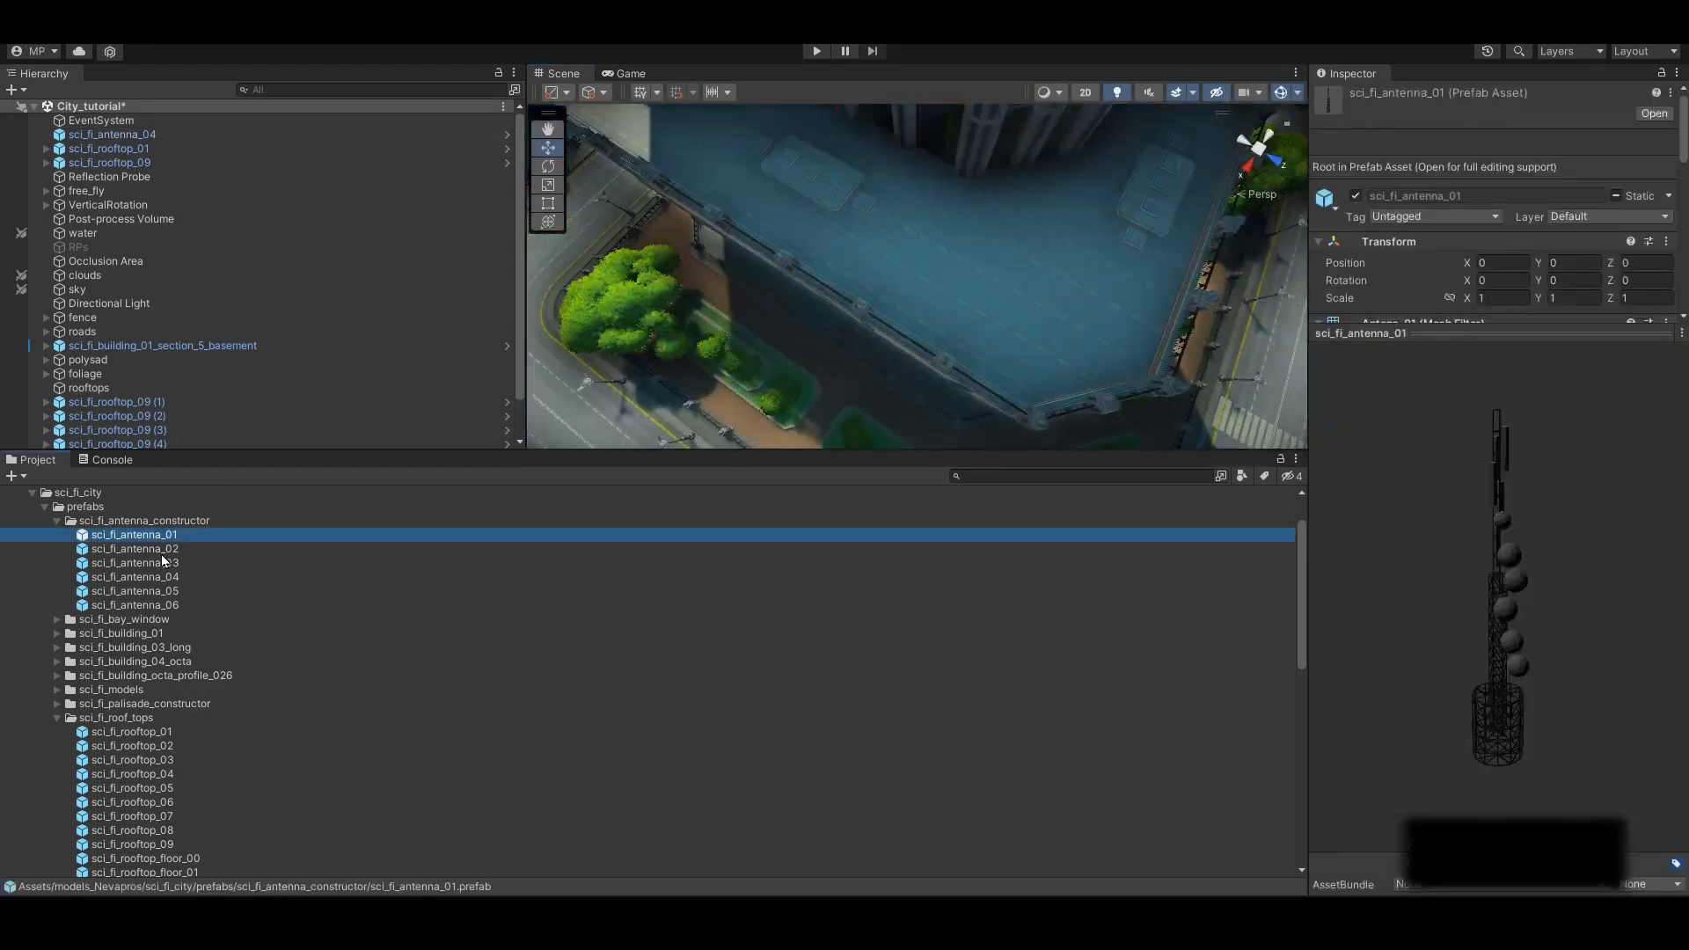
pyautogui.click(154, 733)
pyautogui.click(159, 759)
pyautogui.click(134, 775)
pyautogui.moveTo(134, 775); pyautogui.dragTo(985, 299)
pyautogui.press('e')
pyautogui.keyDown('ctrl'); pyautogui.moveTo(967, 361); pyautogui.dragTo(845, 299); pyautogui.keyUp('ctrl')
pyautogui.press('w')
# Scale sci_fi_rooftop_04 to 0.9 on the X, Y and Z axes
pyautogui.keyDown('alt'); pyautogui.moveTo(844, 299); pyautogui.dragTo(1038, 282); pyautogui.keyUp('alt')
pyautogui.scroll(-5, 985, 290)
pyautogui.keyDown('alt'); pyautogui.moveTo(1037, 281); pyautogui.dragTo(880, 352); pyautogui.keyUp('alt')
pyautogui.click(1448, 216)
pyautogui.moveTo(1495, 216); pyautogui.dragTo(1449, 218)
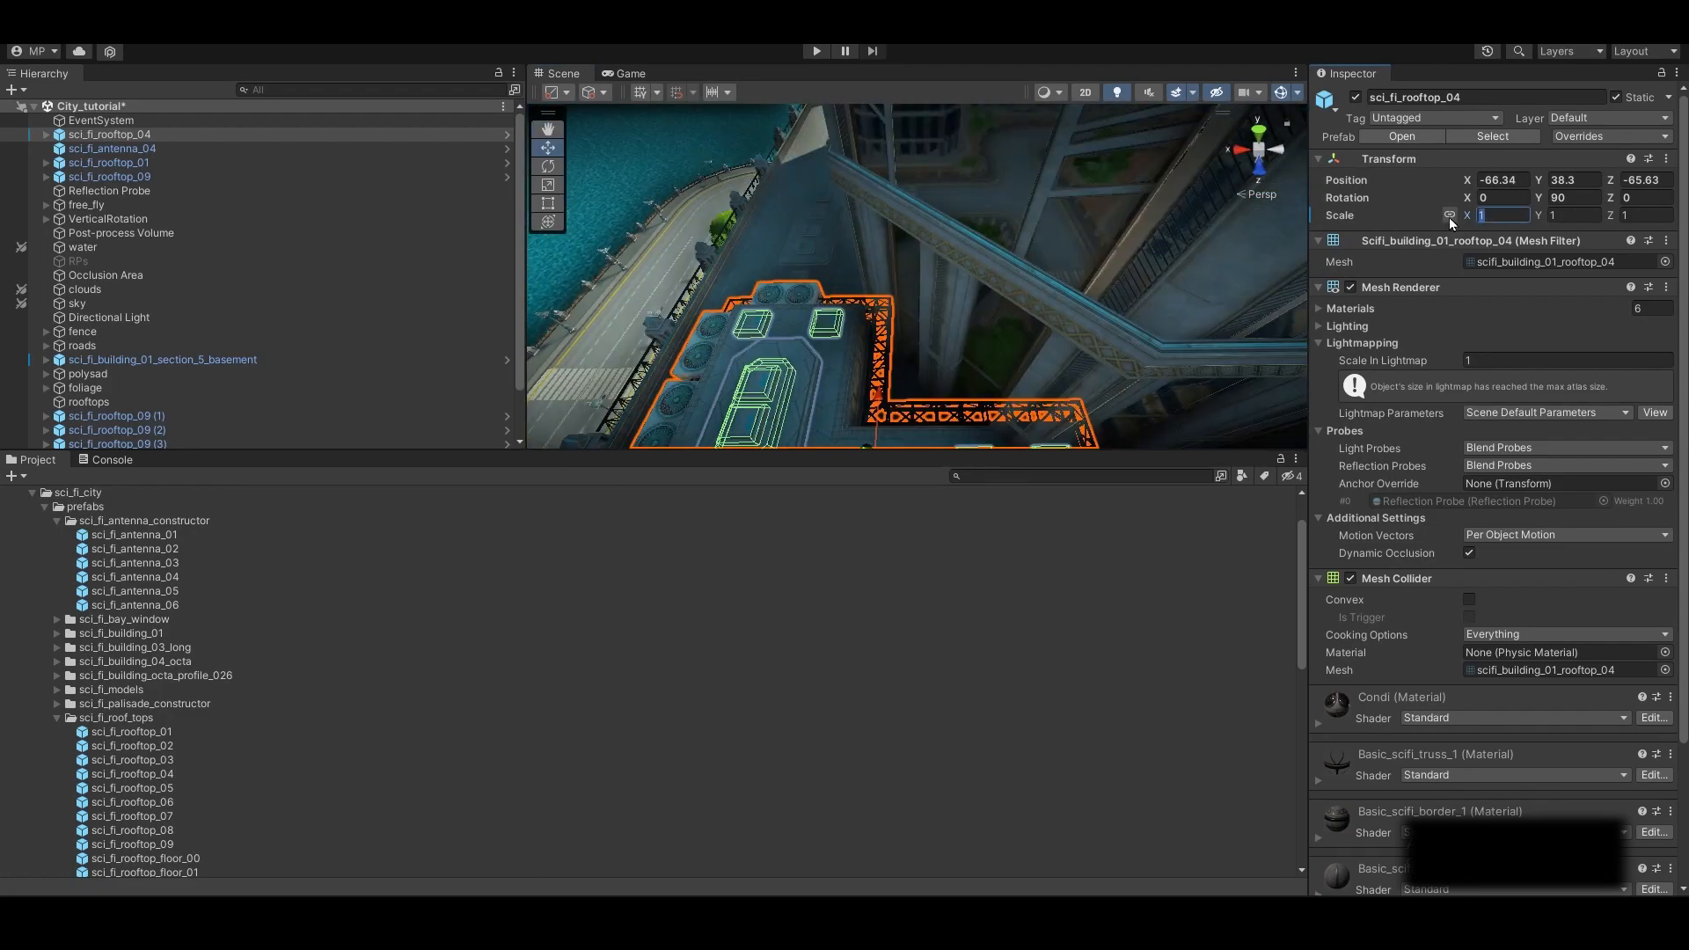
pyautogui.write('0.9')
pyautogui.moveTo(1570, 216); pyautogui.dragTo(1534, 251)
pyautogui.write('0.9')
pyautogui.moveTo(1641, 216); pyautogui.dragTo(1606, 238)
pyautogui.write('0.9')
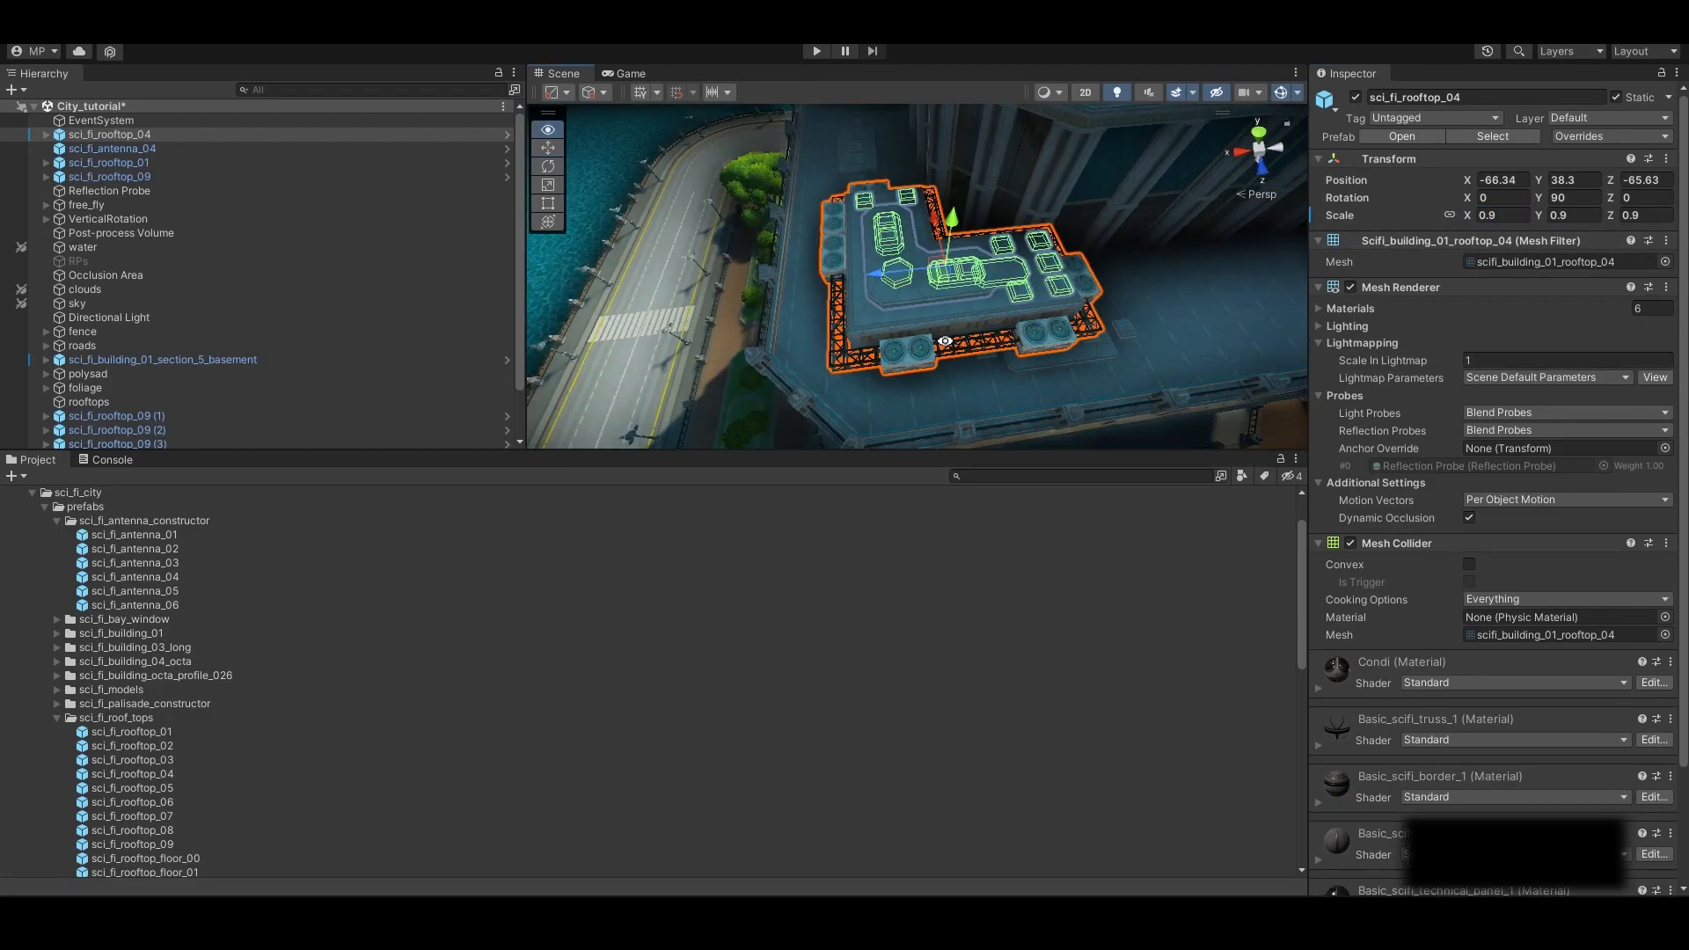
# Lower sci_fi_rooftop_04 onto the setback floor and shift it into the corner, at about X -66.3, Y 37.37, Z -63.69
pyautogui.moveTo(943, 167); pyautogui.dragTo(943, 189)
pyautogui.scroll(5, 933, 264)
pyautogui.keyDown('alt'); pyautogui.moveTo(967, 290); pyautogui.dragTo(933, 241); pyautogui.keyUp('alt')
pyautogui.scroll(-8, 933, 241)
pyautogui.keyDown('alt'); pyautogui.moveTo(963, 347); pyautogui.dragTo(1038, 339); pyautogui.keyUp('alt')
pyautogui.click(1045, 322)
pyautogui.moveTo(983, 317); pyautogui.dragTo(1025, 304)
pyautogui.click(1020, 295)
pyautogui.moveTo(974, 273)
pyautogui.mouseDown()
pyautogui.moveTo(851, 297)
pyautogui.moveTo(946, 264)
pyautogui.mouseUp()
pyautogui.click(920, 260)
pyautogui.click(984, 271)
pyautogui.click(945, 264)
pyautogui.keyDown('alt'); pyautogui.moveTo(945, 263); pyautogui.dragTo(903, 315, button='right'); pyautogui.keyUp('alt')
pyautogui.click(888, 304)
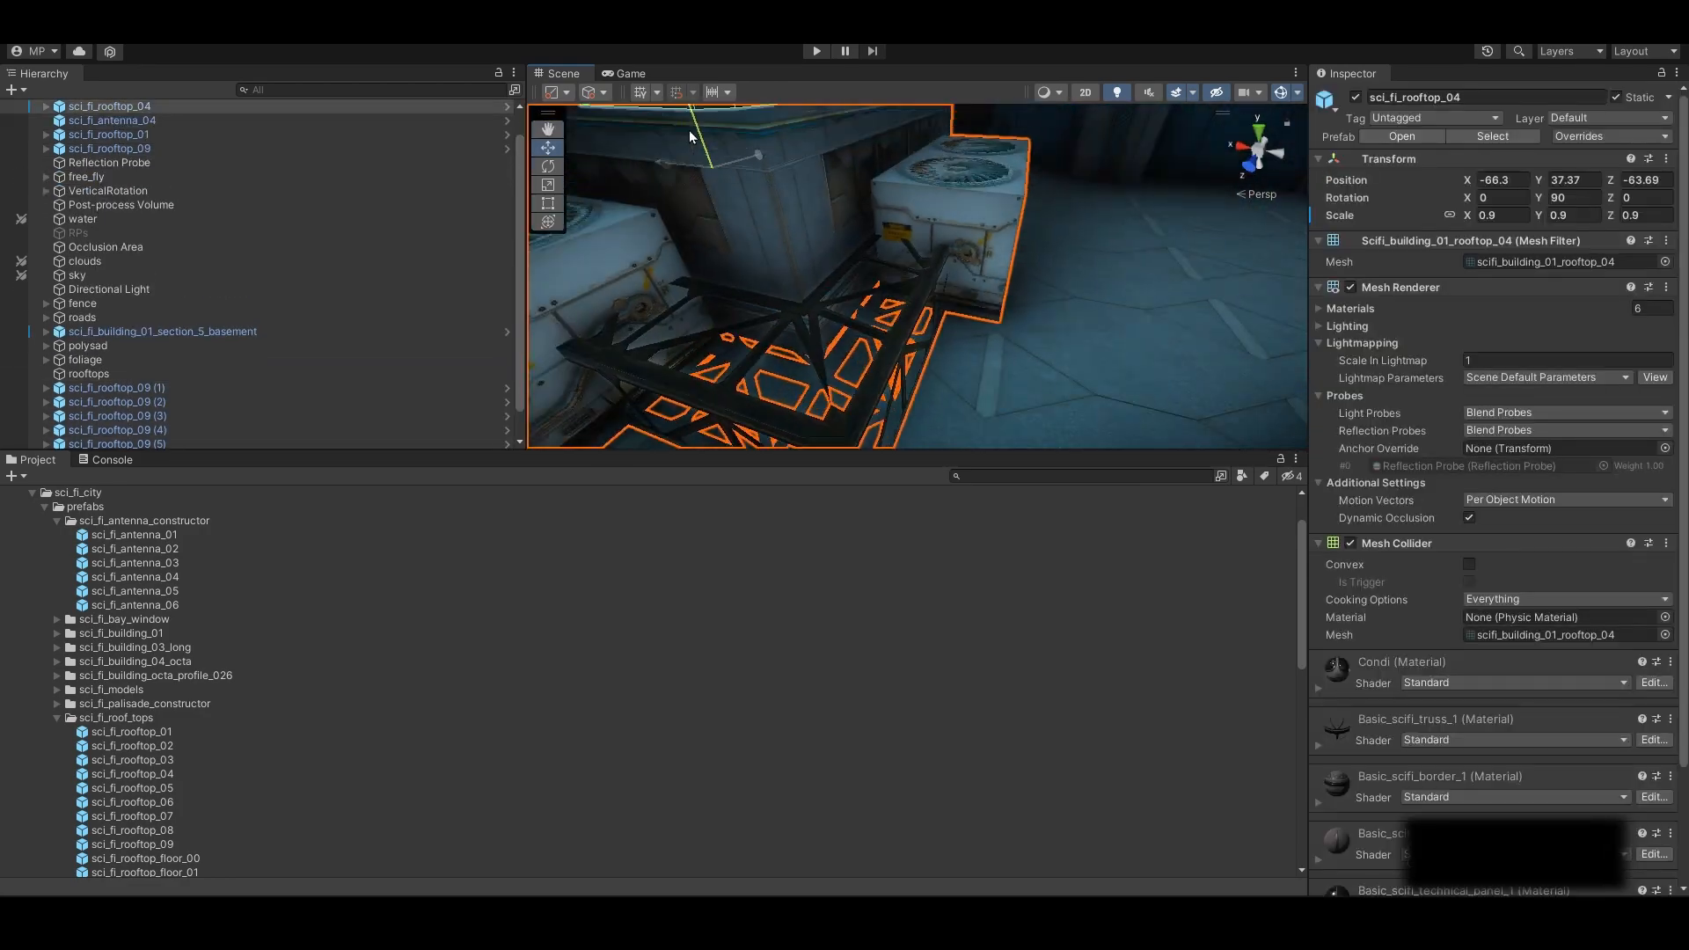
pyautogui.click(976, 400)
pyautogui.moveTo(976, 400)
pyautogui.keyDown('alt'); pyautogui.mouseDown()
pyautogui.moveTo(1016, 346)
pyautogui.moveTo(978, 383)
pyautogui.mouseUp(); pyautogui.keyUp('alt')
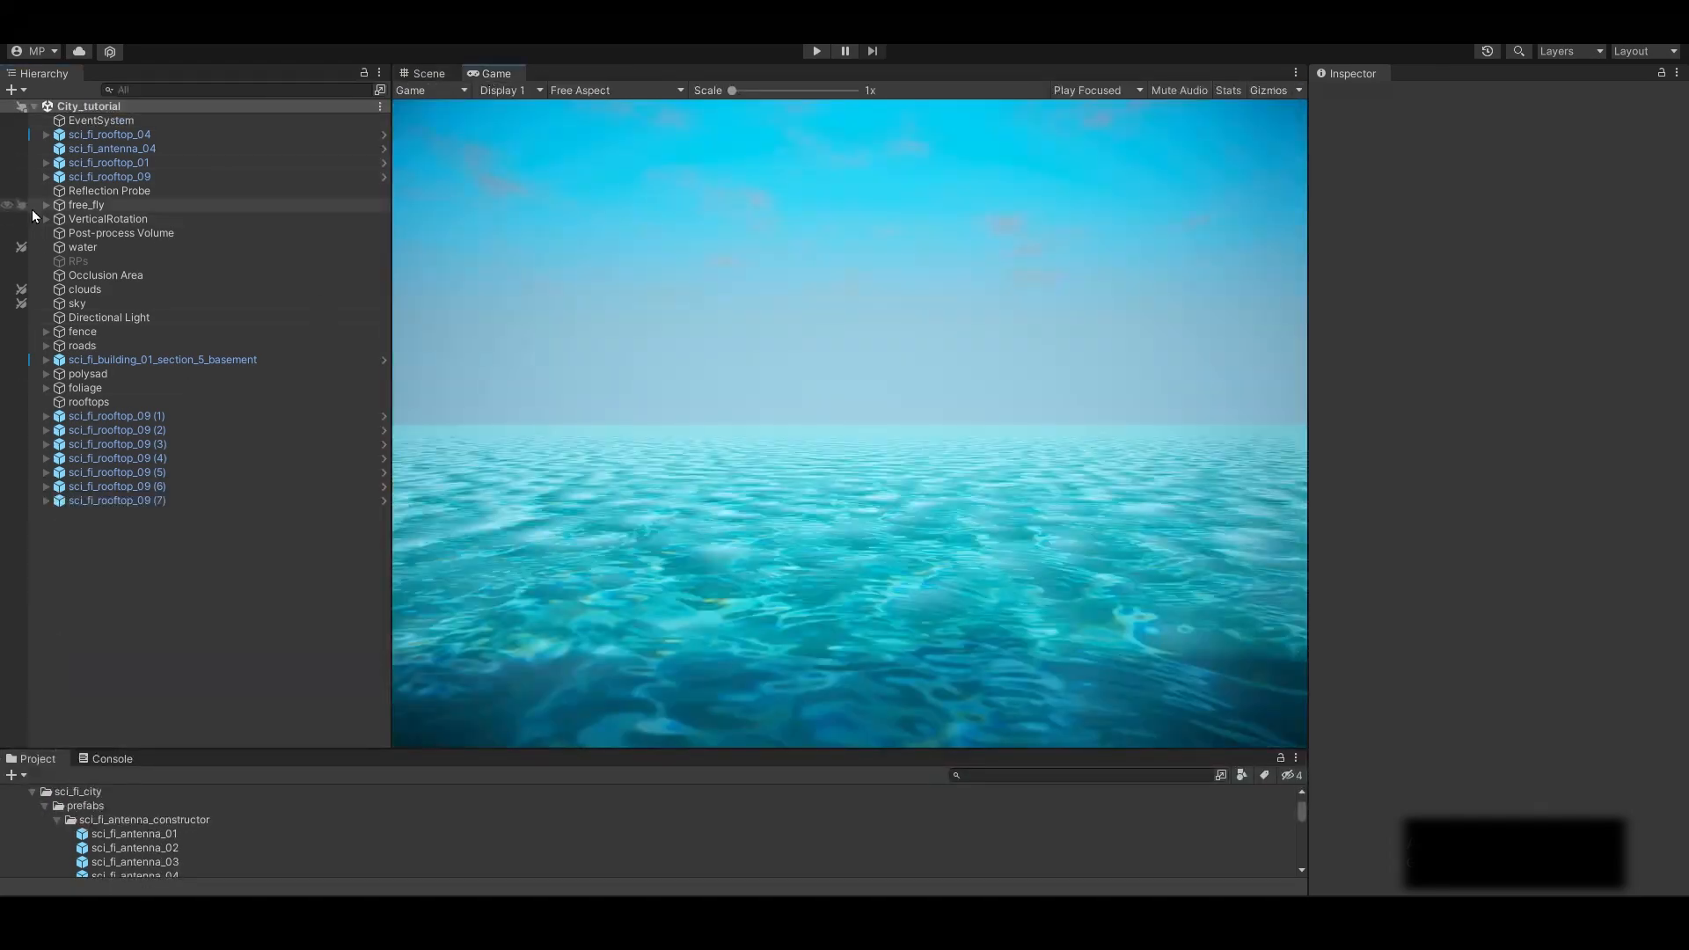
# Expand the VerticalRotation camera rig and lower it to road level at Y 13.1
pyautogui.click(148, 238)
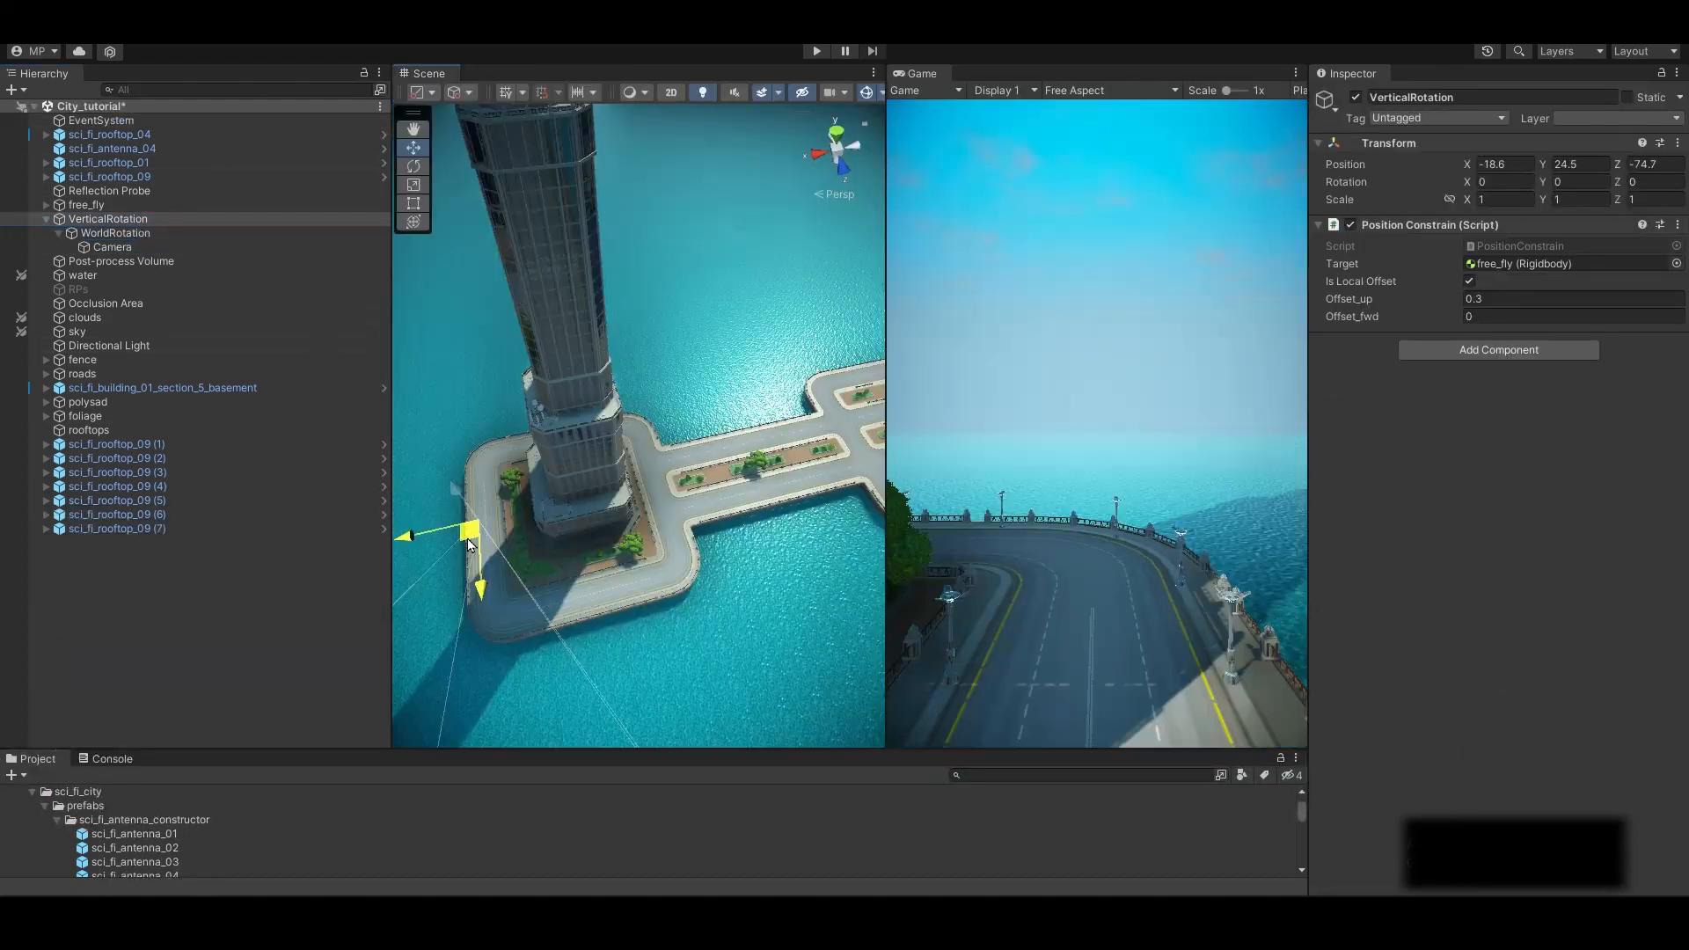
pyautogui.moveTo(624, 246); pyautogui.dragTo(640, 297)
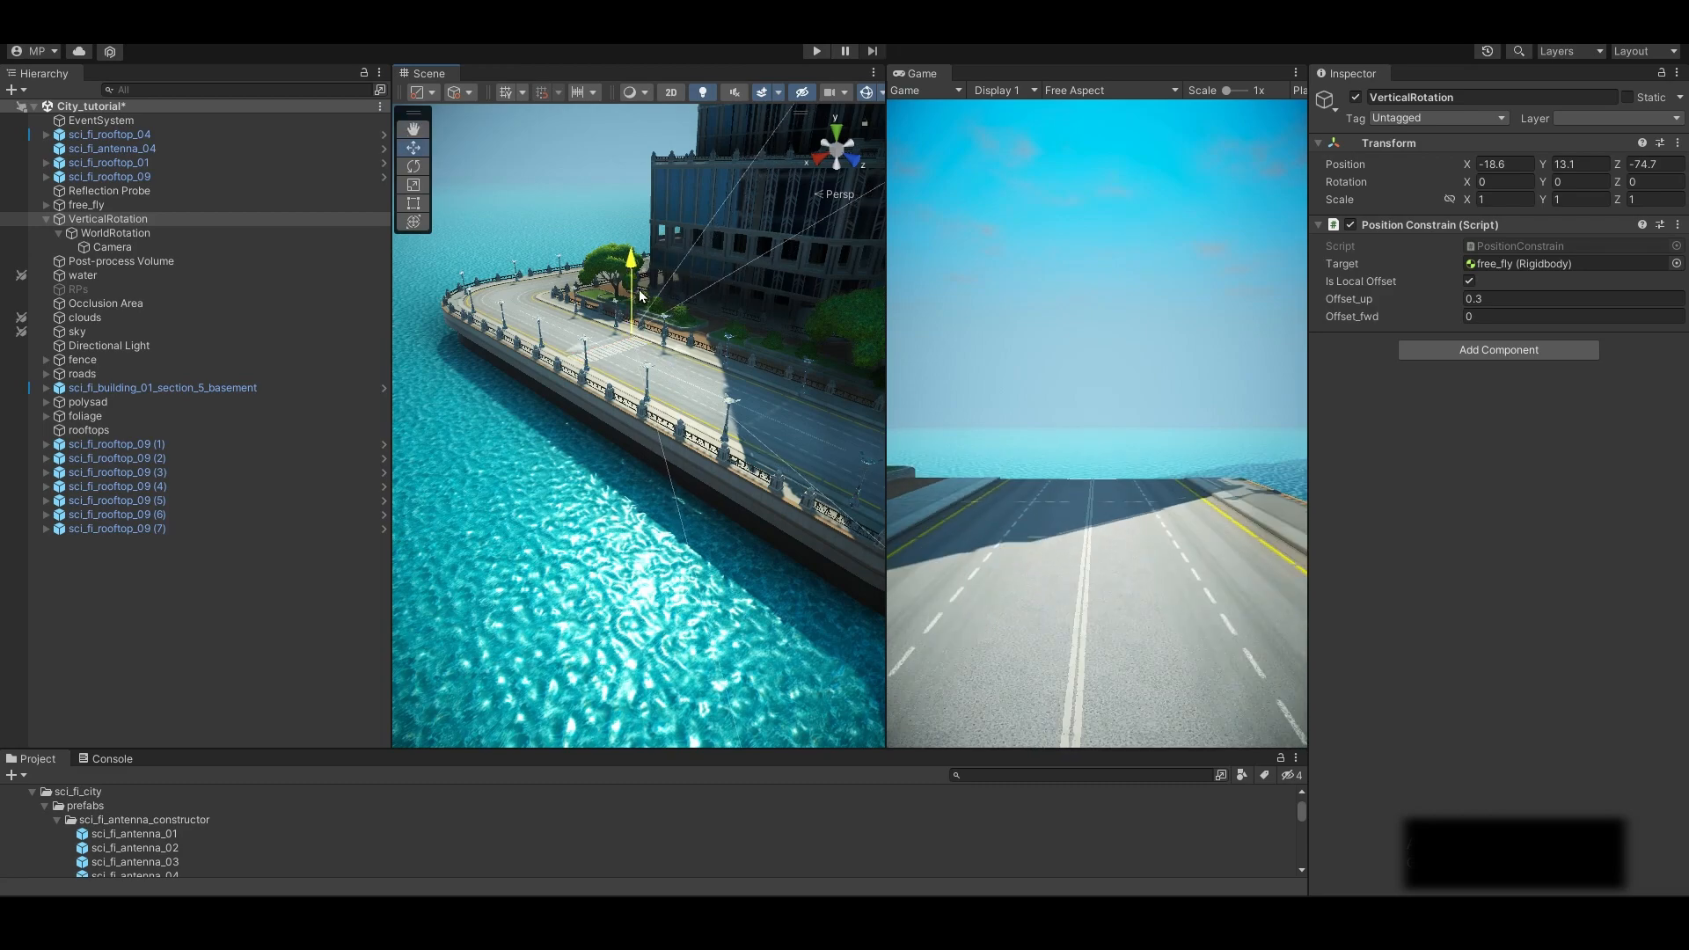
pyautogui.moveTo(414, 408); pyautogui.dragTo(440, 439, button='right')
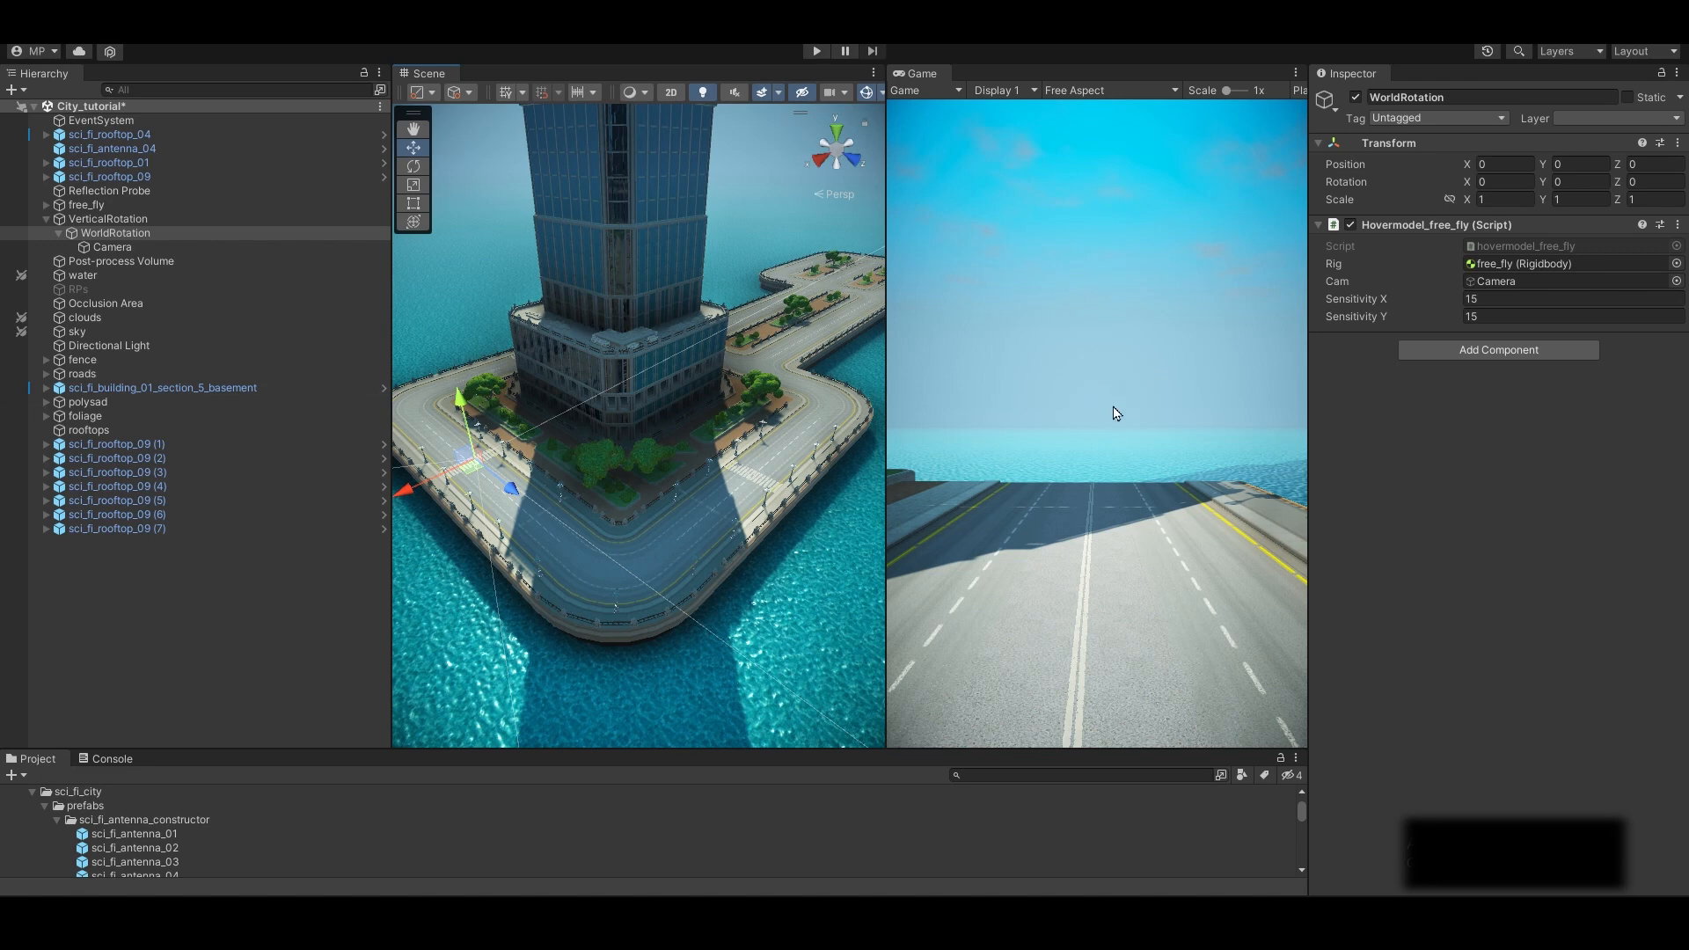
# Open the Occlusion Culling window
pyautogui.click(262, 30)
pyautogui.moveTo(339, 338)
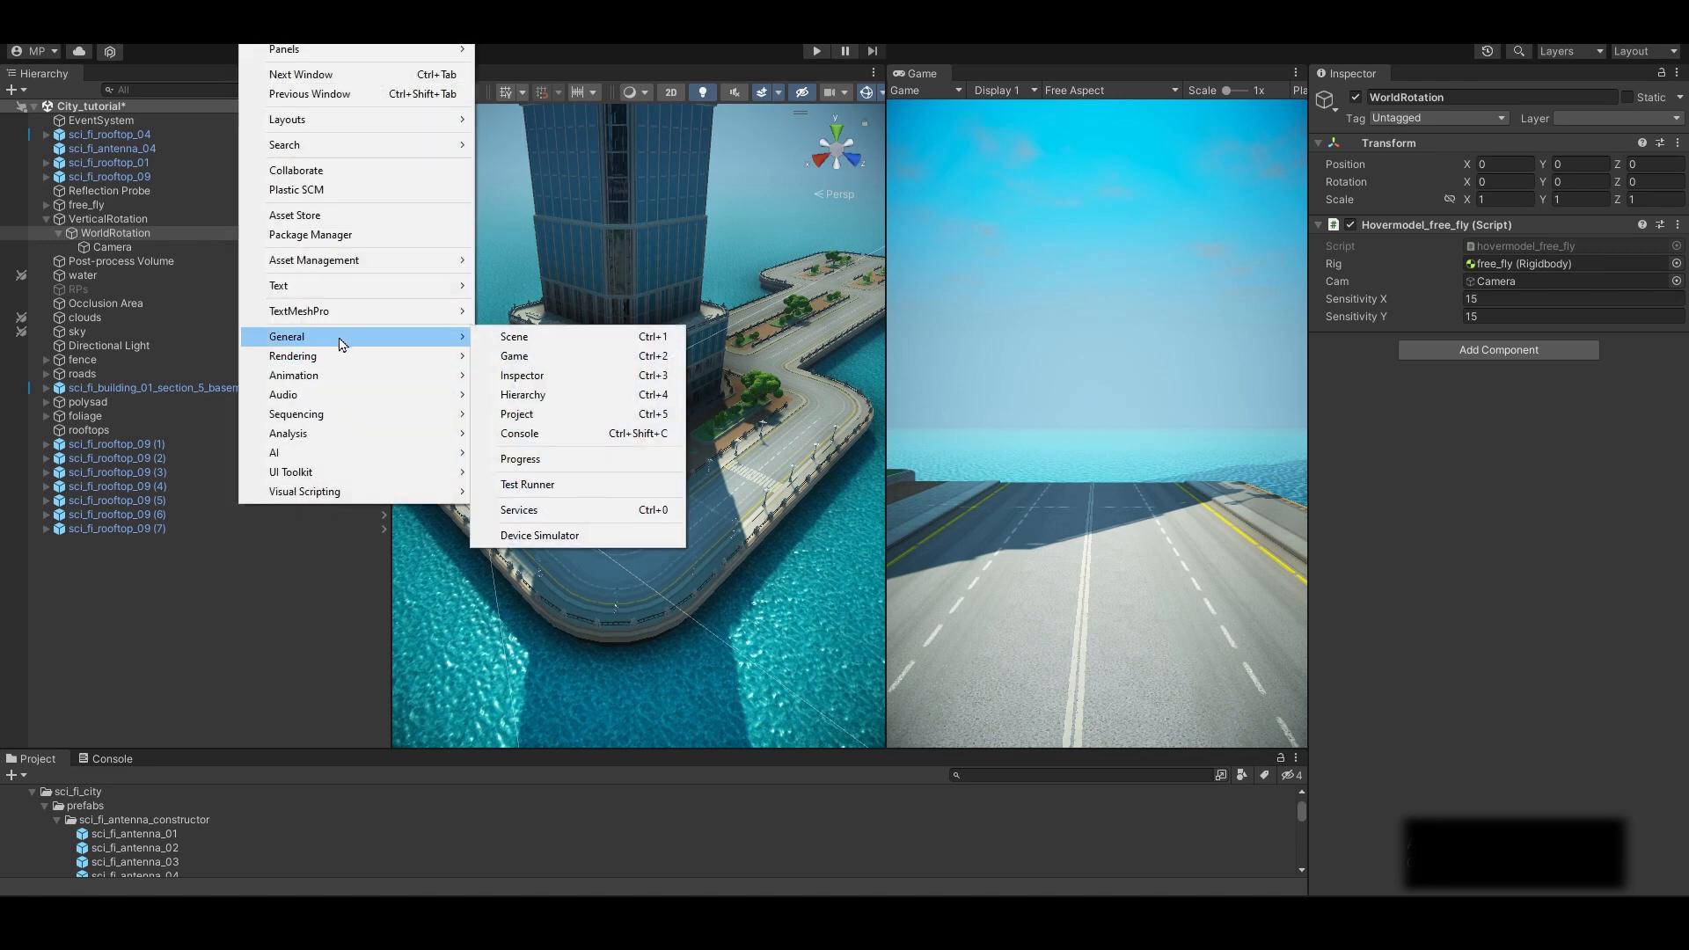
pyautogui.click(561, 401)
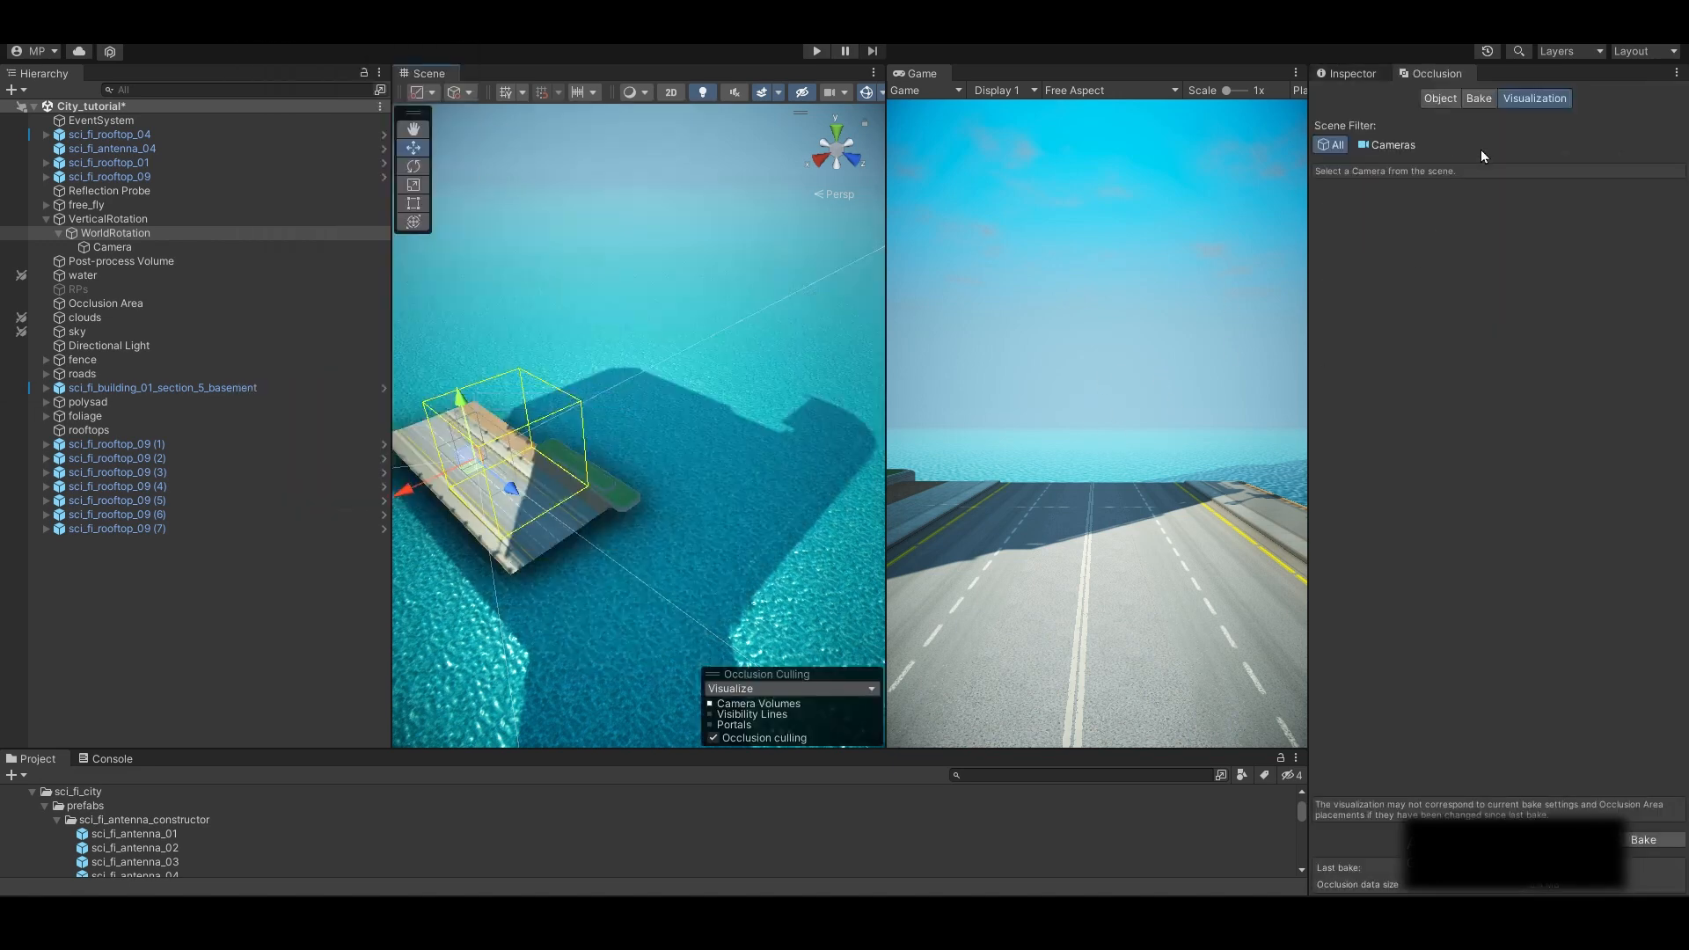
# Make all sci_fi_rooftop_09 copies, sci_fi_rooftop_04, sci_fi_antenna_04, sci_fi_rooftop_01 and the original sci_fi_rooftop_09 children of rooftops
pyautogui.click(192, 444)
pyautogui.keyDown('shift'); pyautogui.click(153, 528); pyautogui.keyUp('shift')
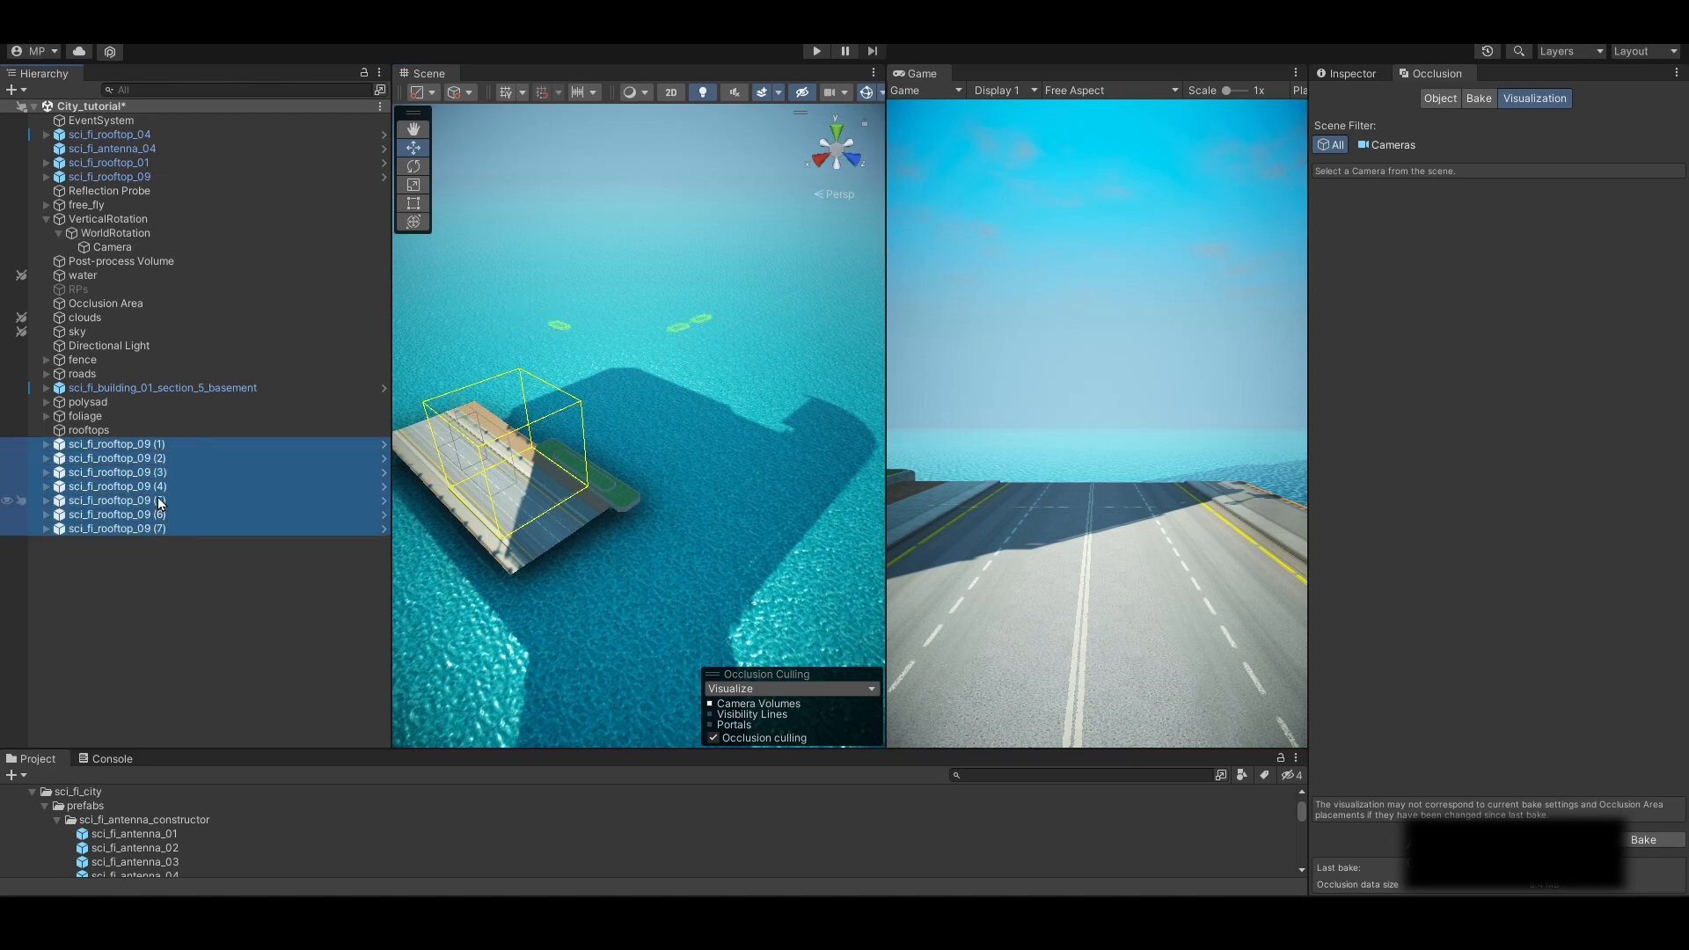
pyautogui.click(158, 134)
pyautogui.keyDown('shift'); pyautogui.click(152, 174); pyautogui.keyUp('shift')
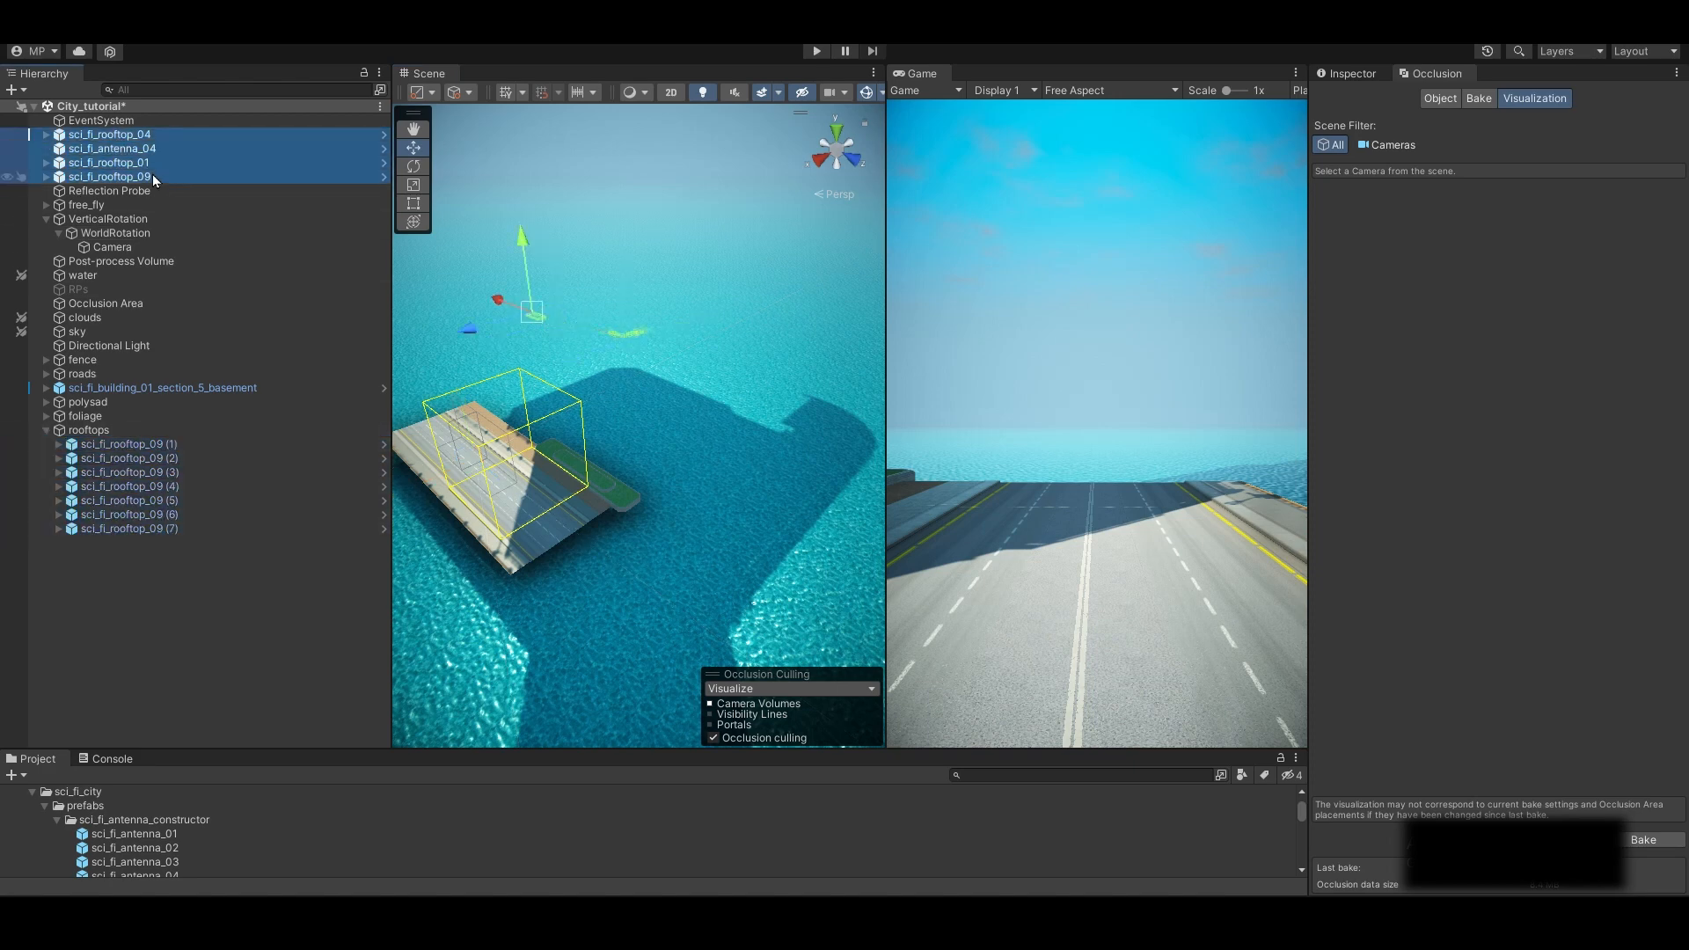
pyautogui.moveTo(167, 180); pyautogui.dragTo(124, 429)
pyautogui.click(132, 388)
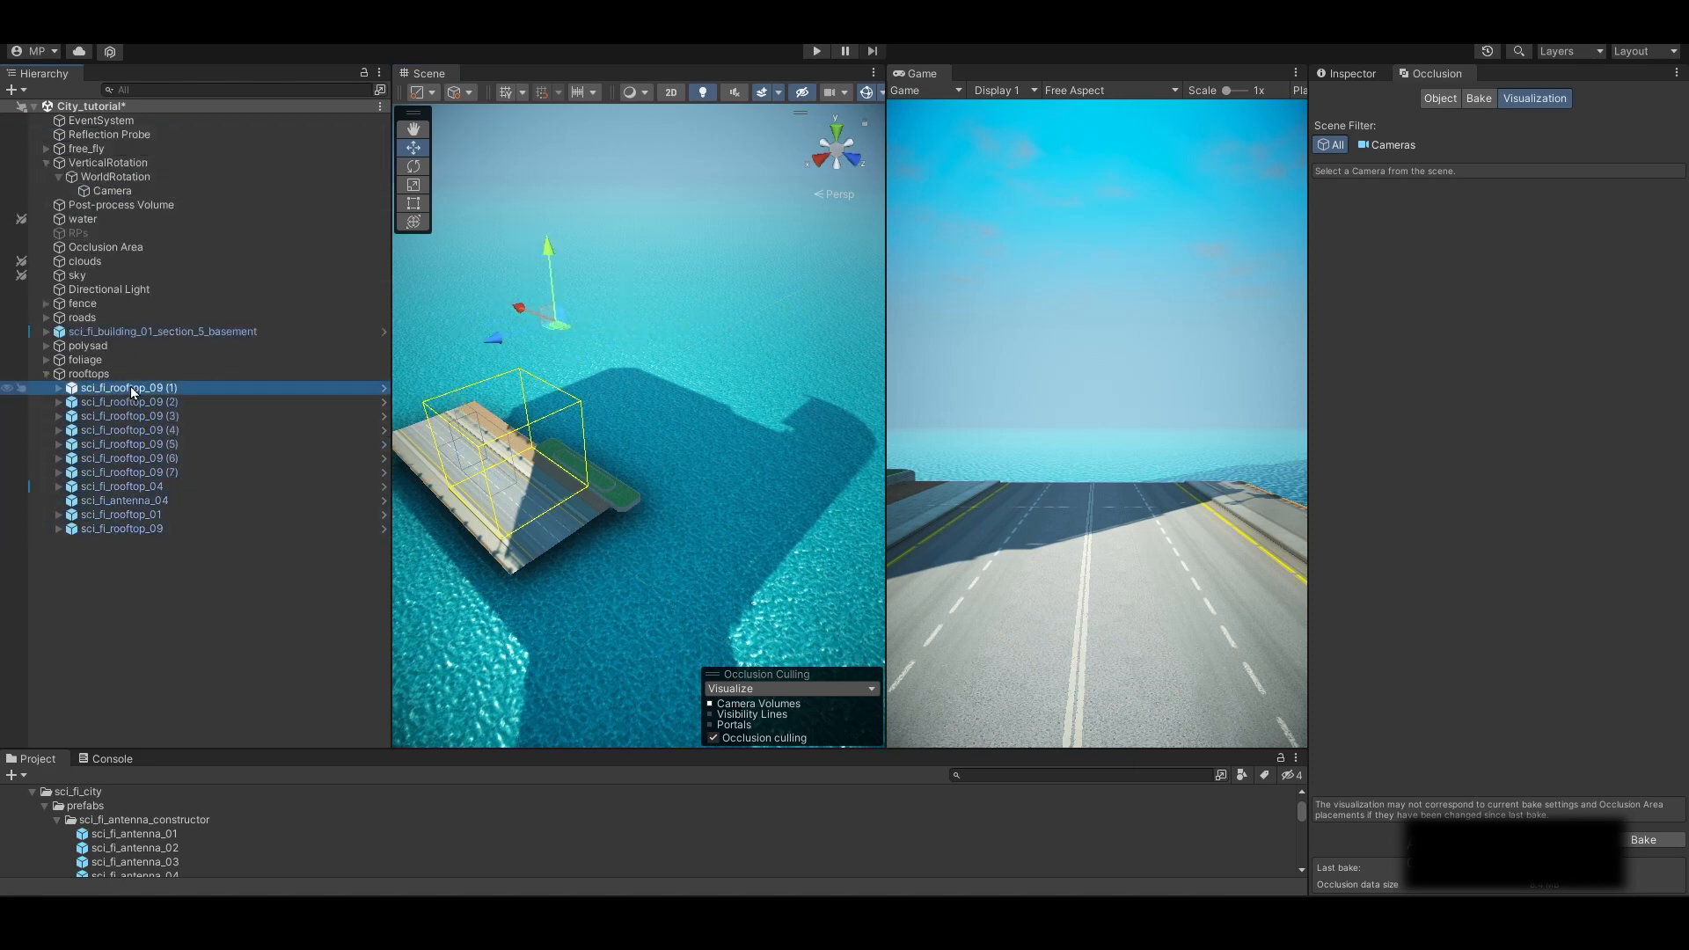
pyautogui.click(1348, 73)
pyautogui.click(183, 604)
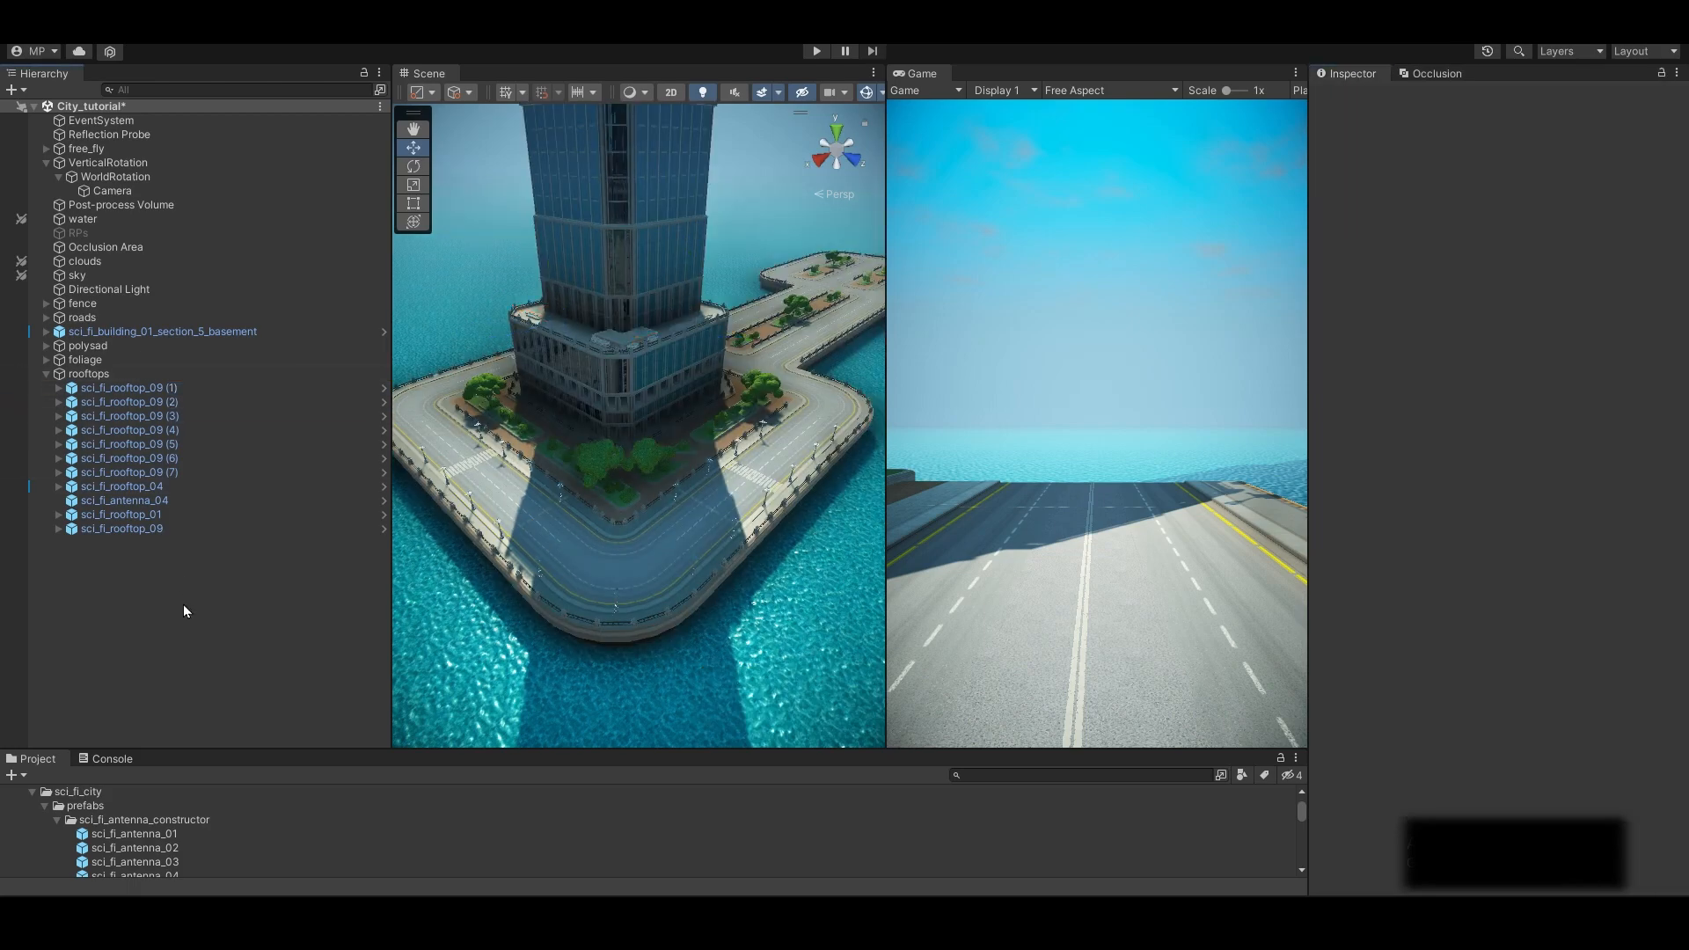
# Bake the scene's occlusion culling data and view the resulting volumes around the city
pyautogui.click(1429, 74)
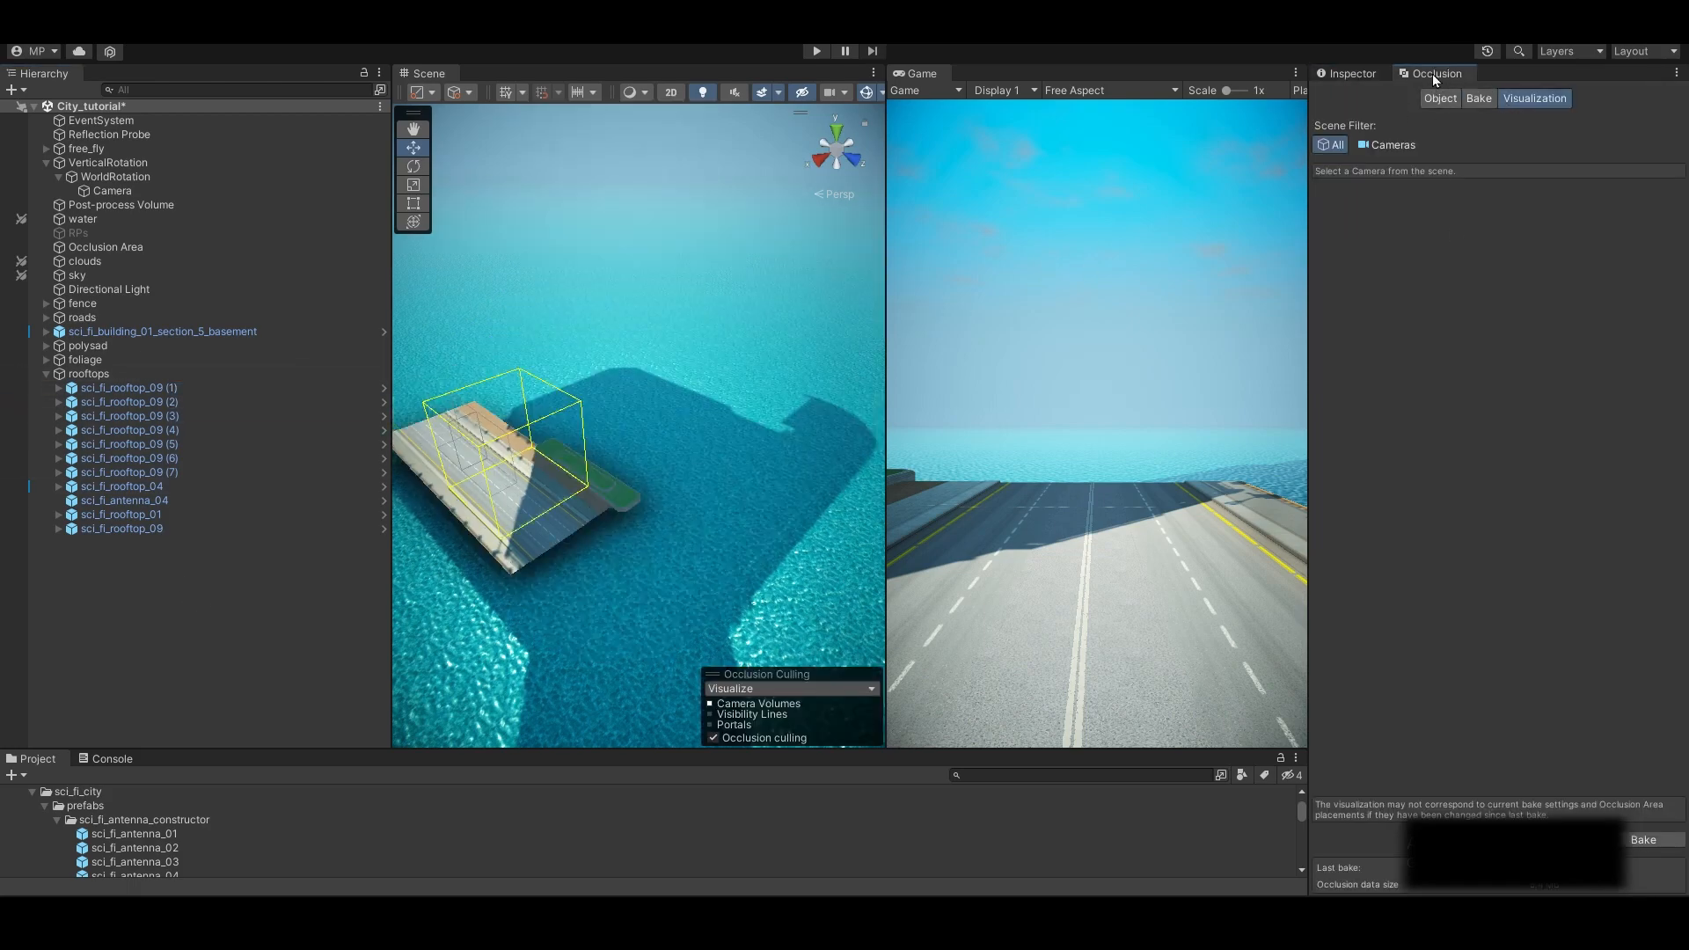
pyautogui.click(1440, 98)
pyautogui.click(1478, 97)
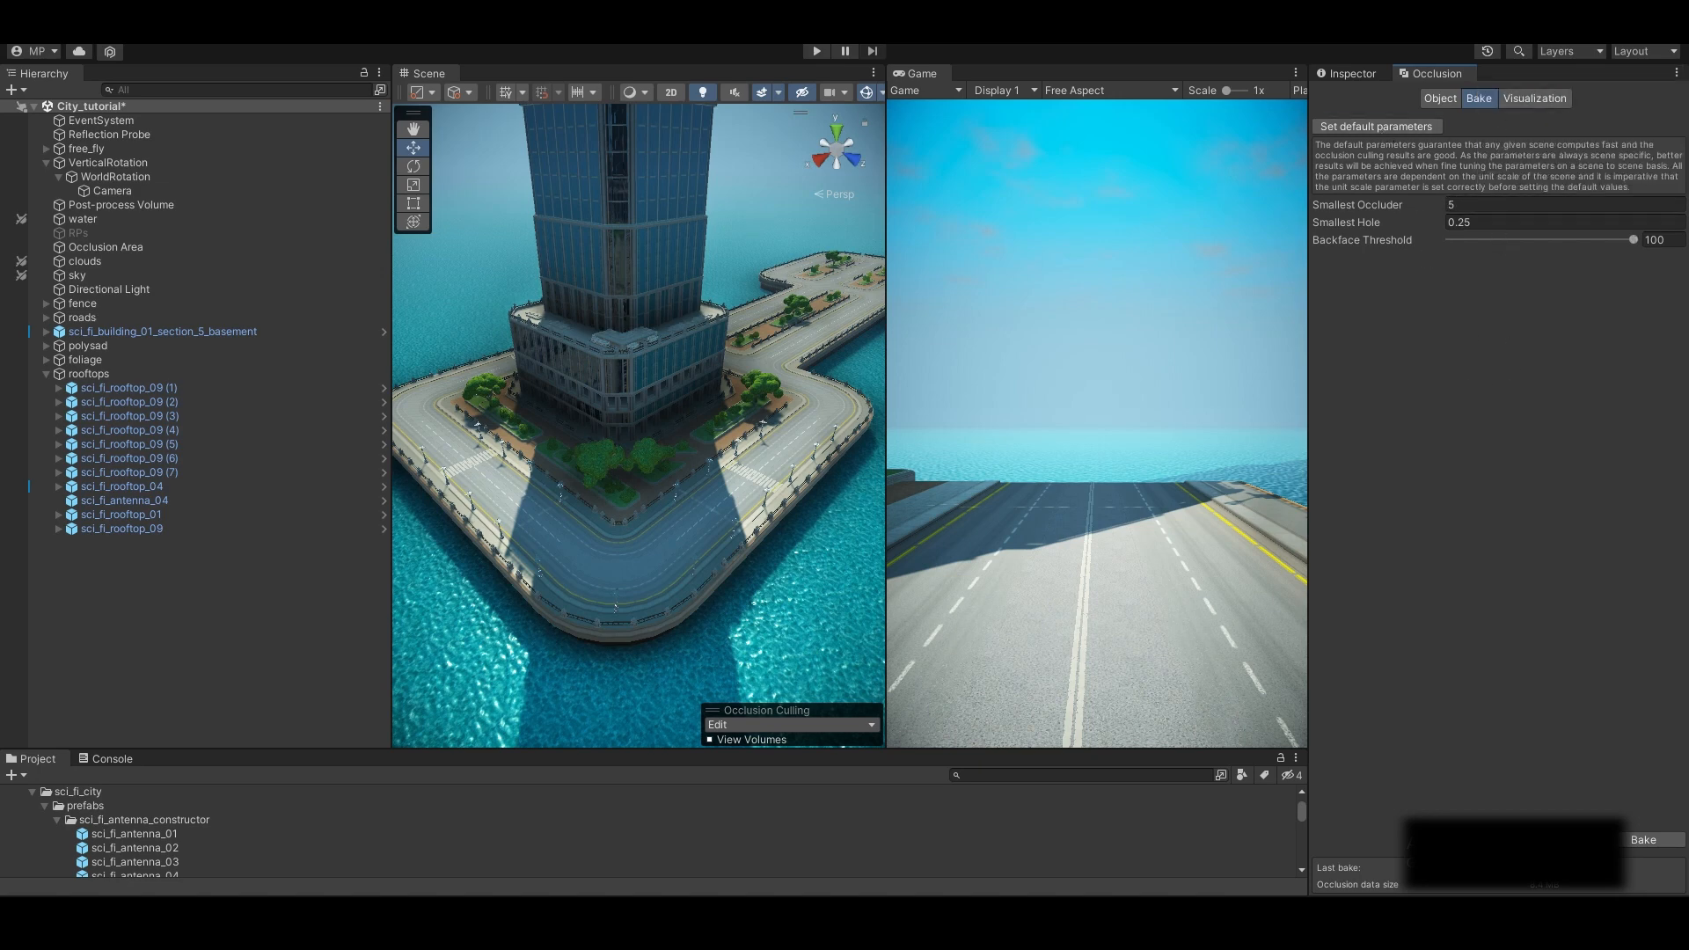
pyautogui.click(1643, 856)
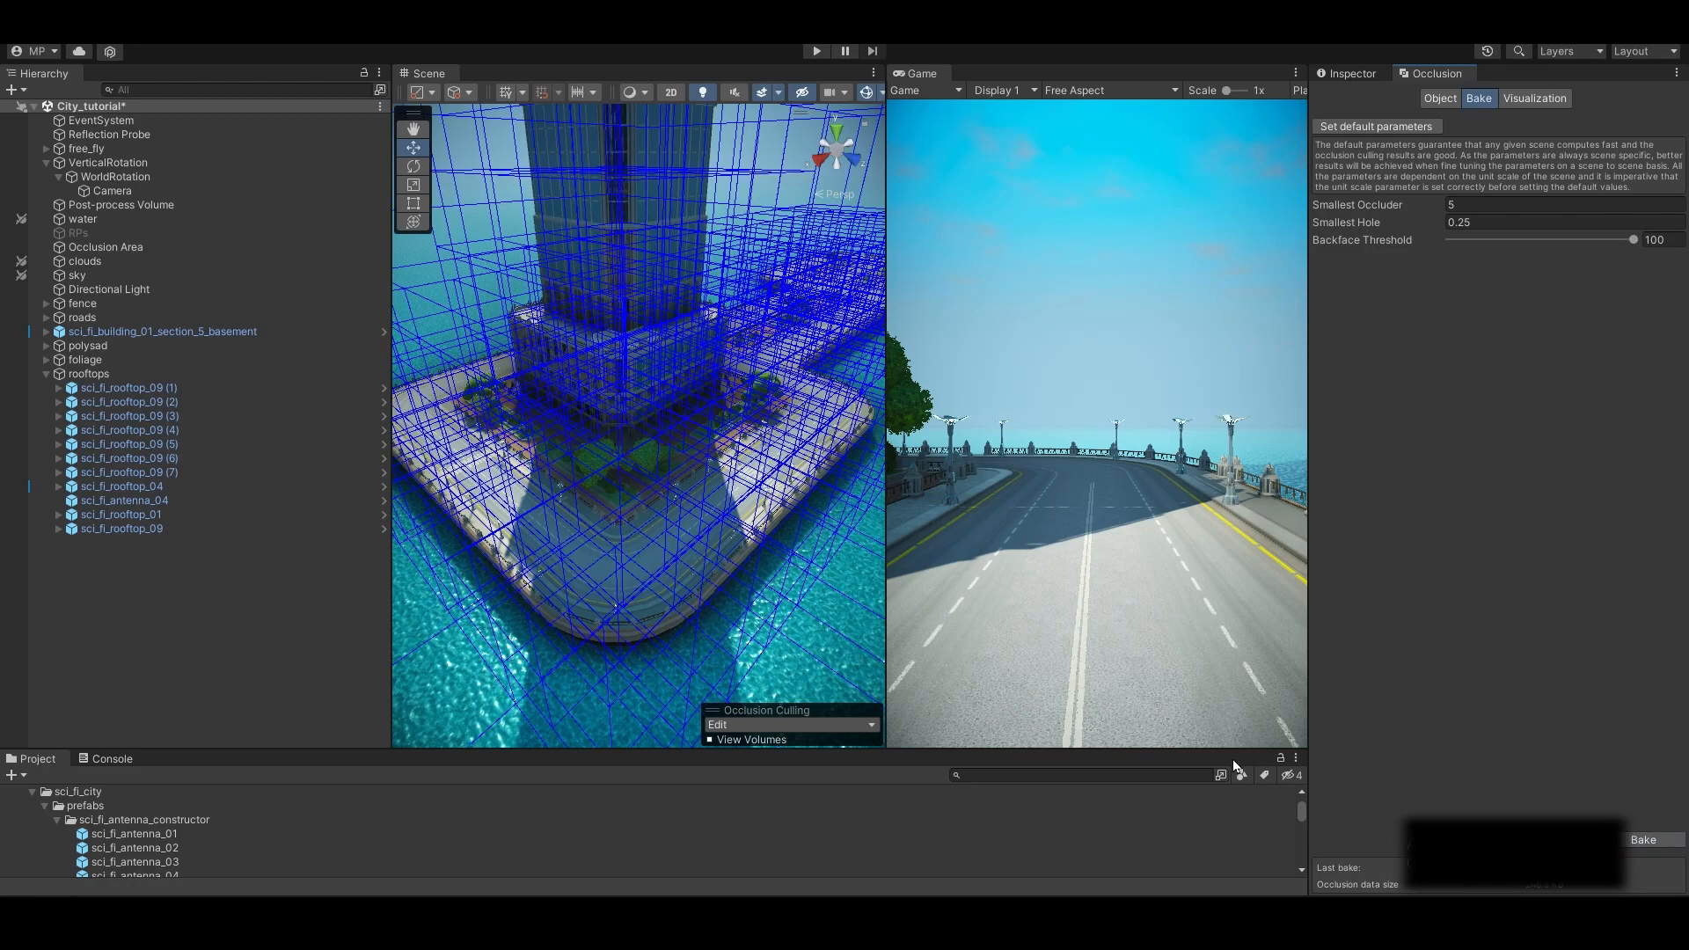
pyautogui.press('q')
pyautogui.keyDown('alt'); pyautogui.moveTo(591, 422); pyautogui.dragTo(344, 611); pyautogui.keyUp('alt')
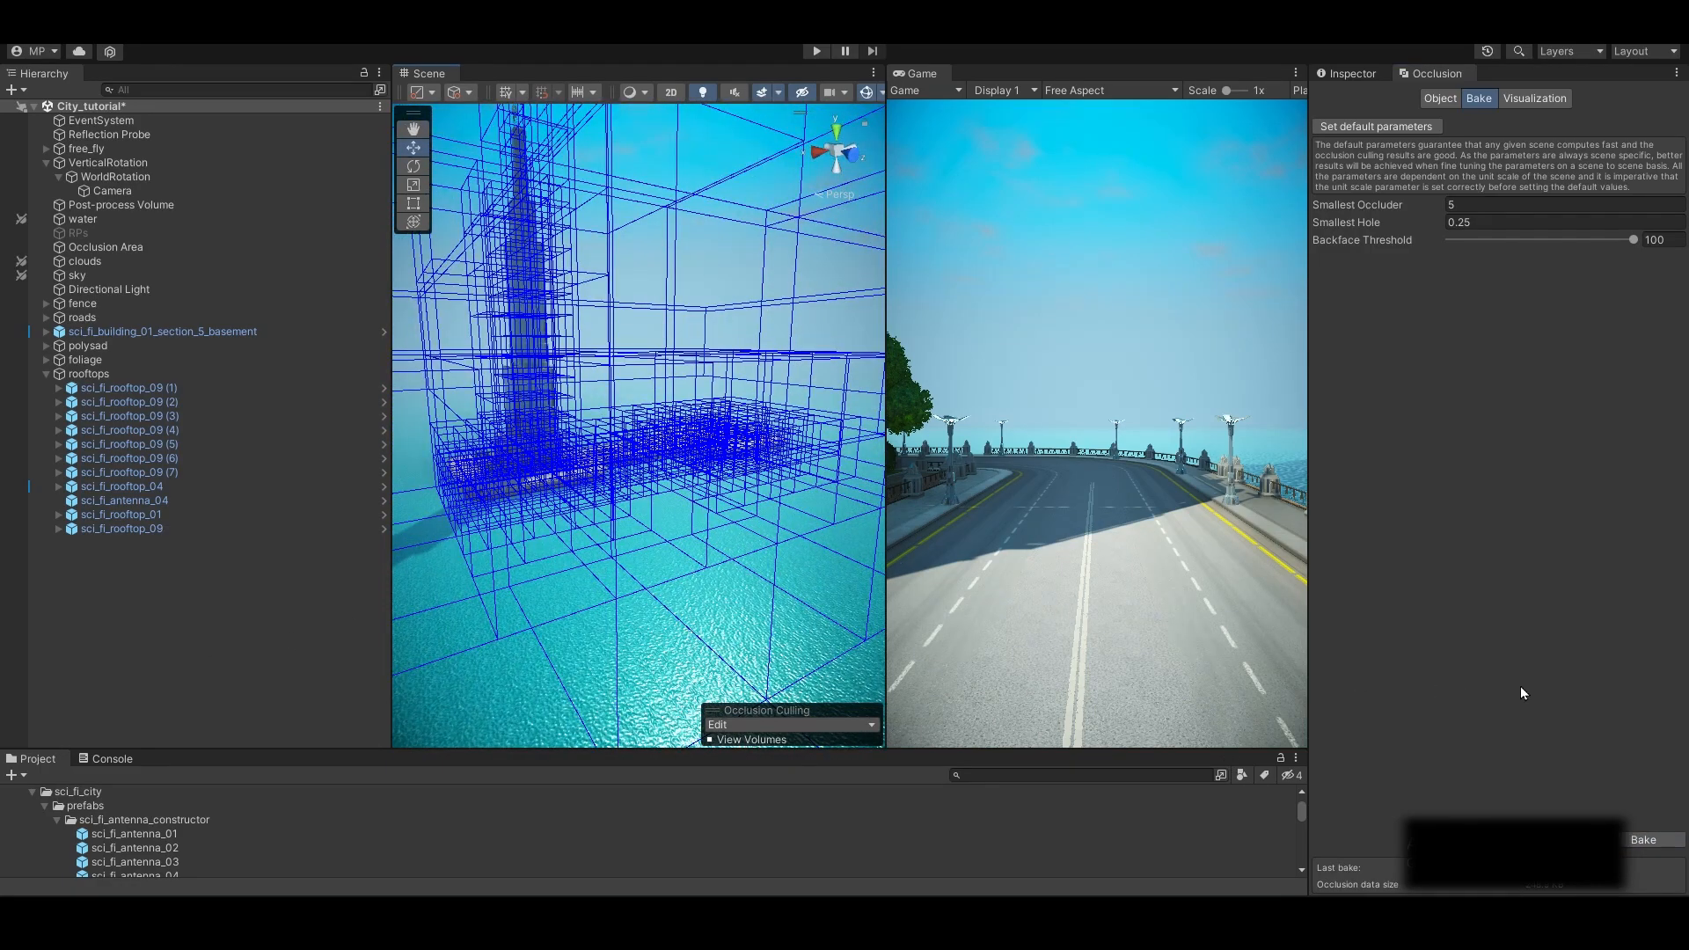